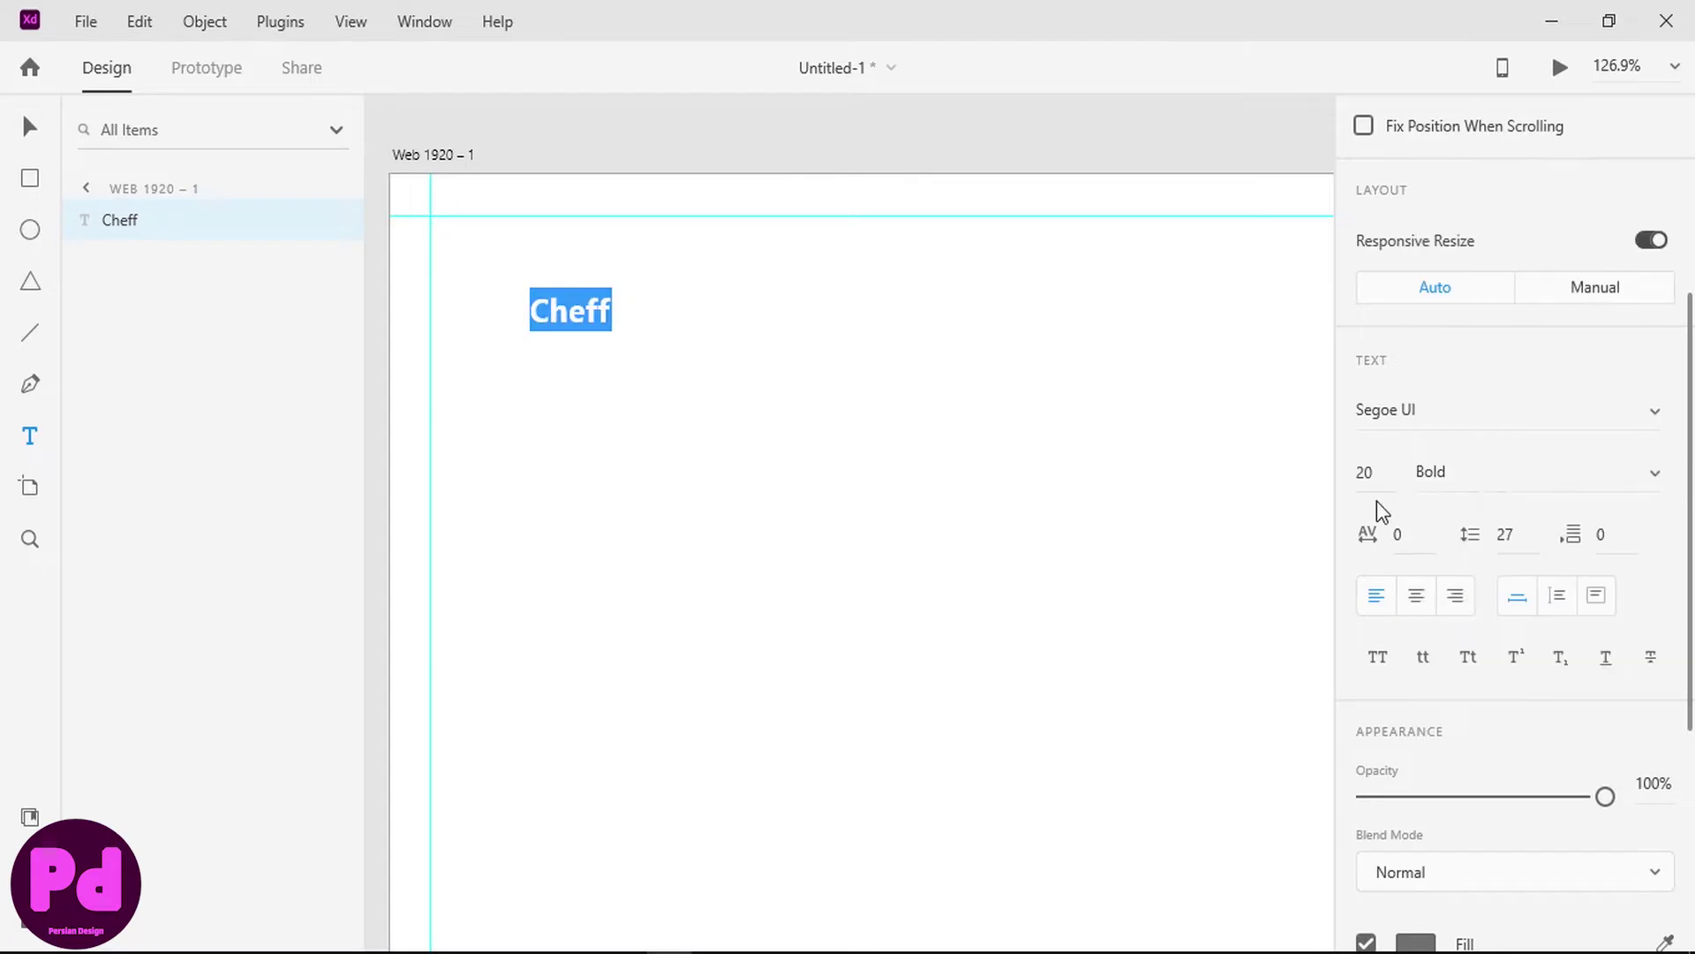
- Try font sizes of 50 and 75 for the Cheff heading
double_click(1367, 470)
text(50)
key(Return)
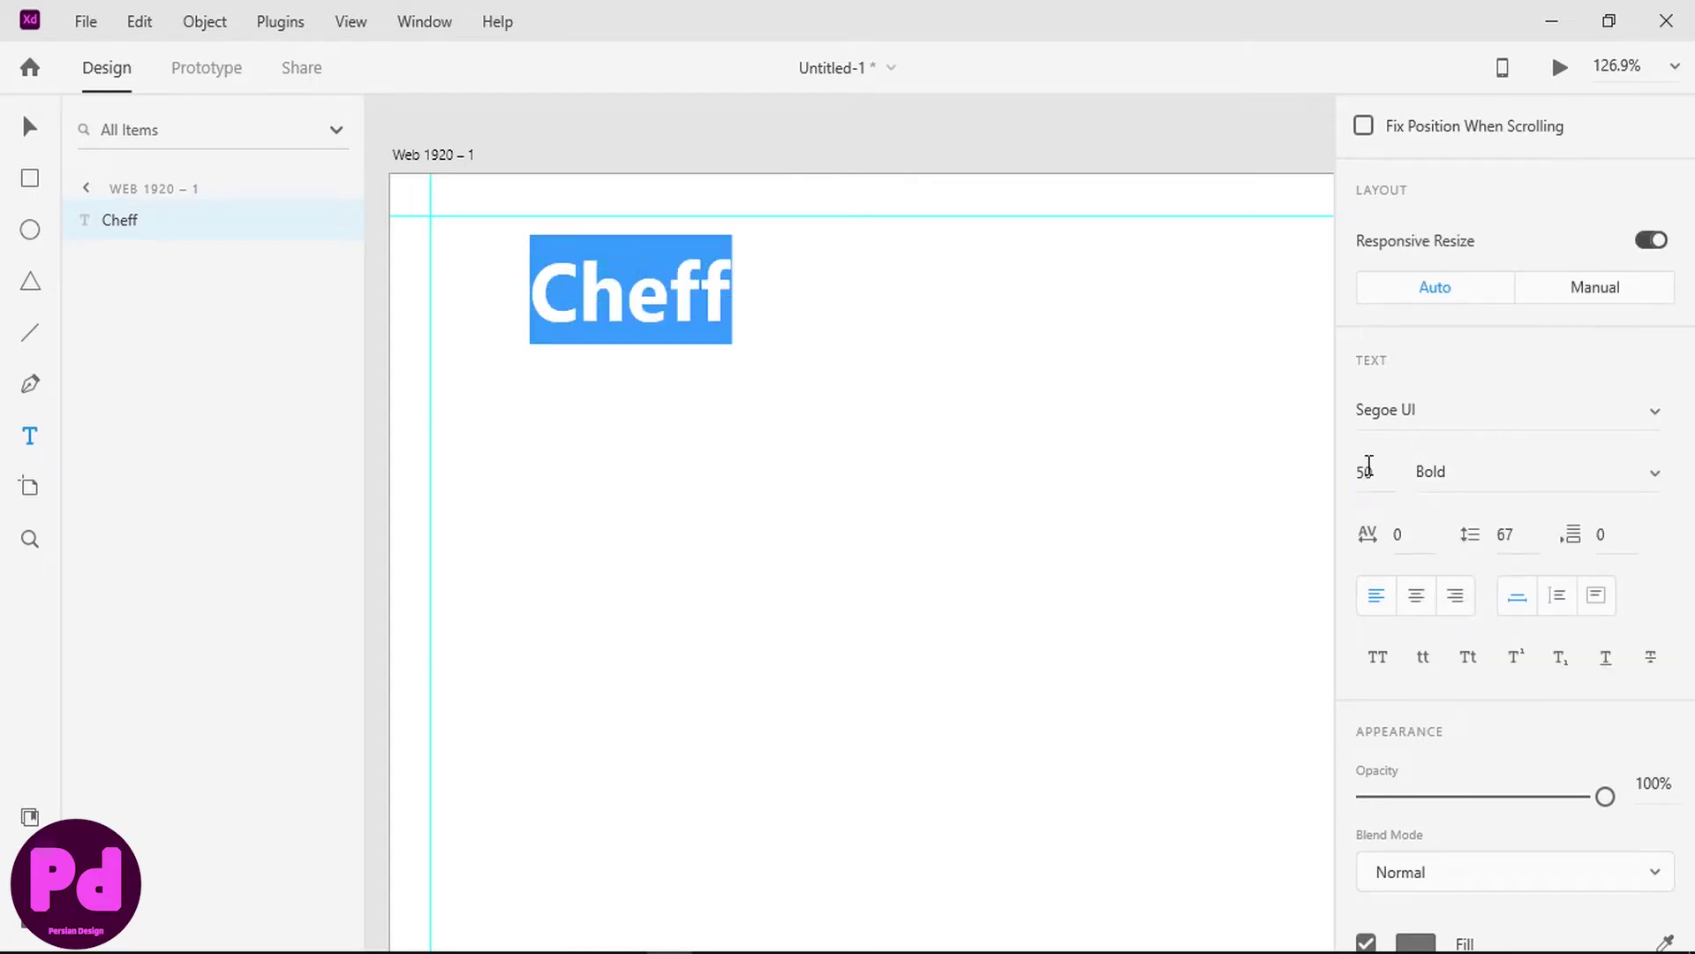
double_click(1367, 470)
text(75)
key(Return)
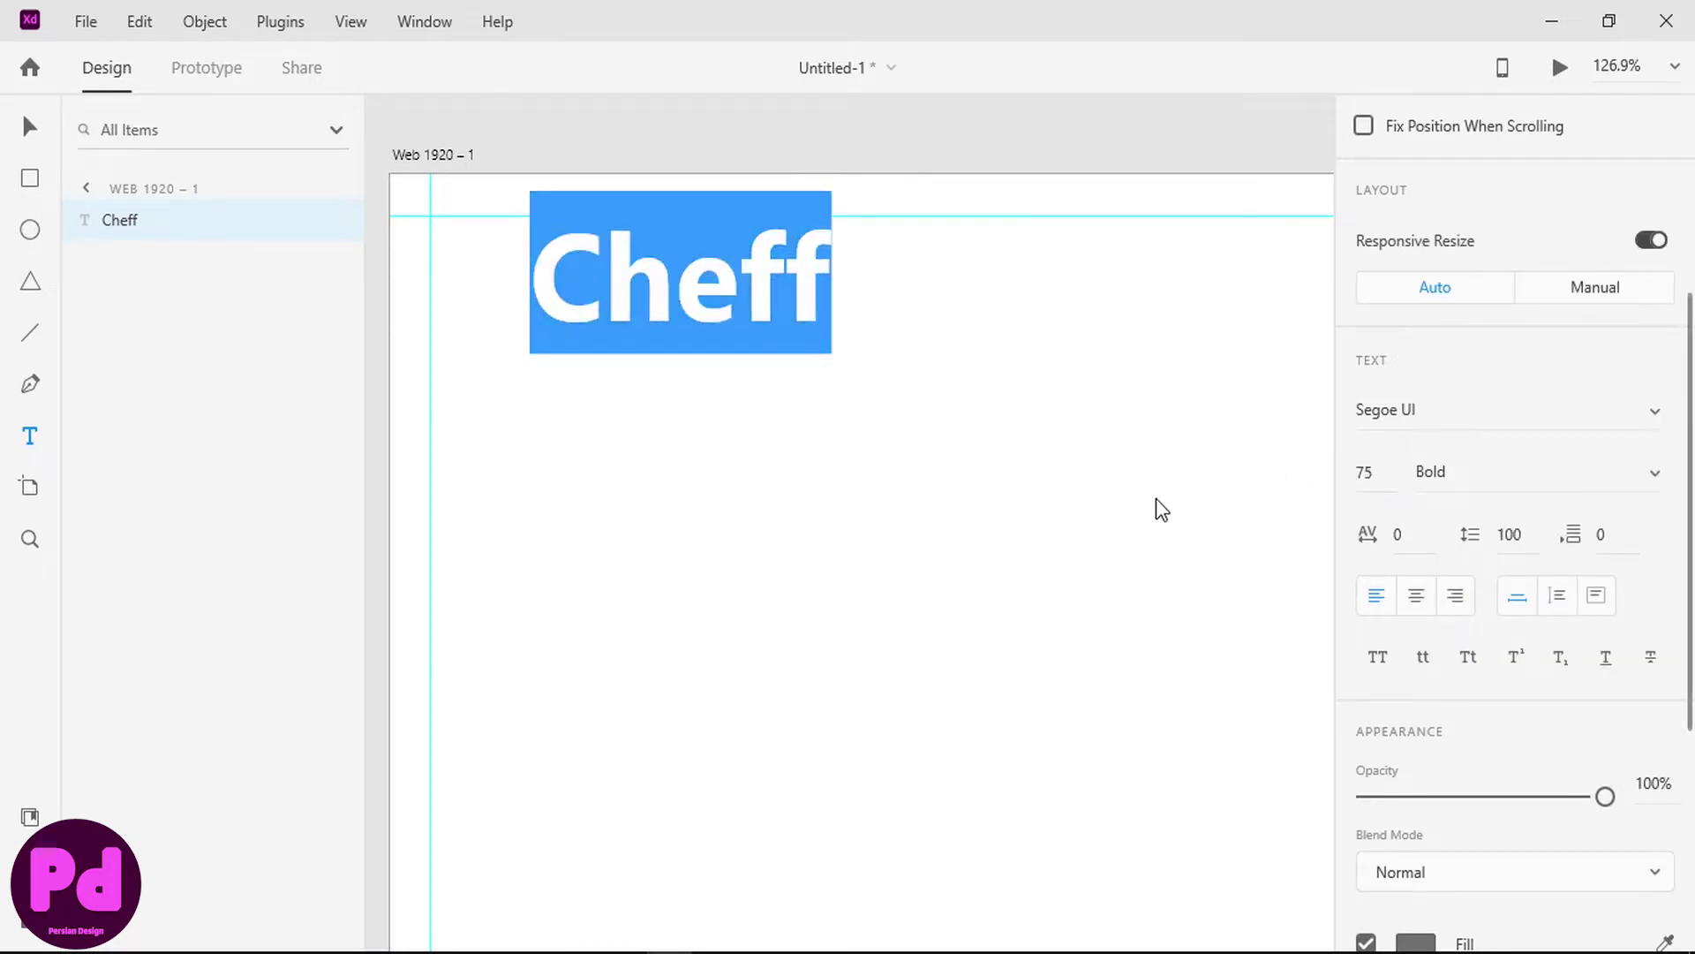
- Set the Cheff heading's fill colour to #111111 and save that colour as a swatch
click(1415, 943)
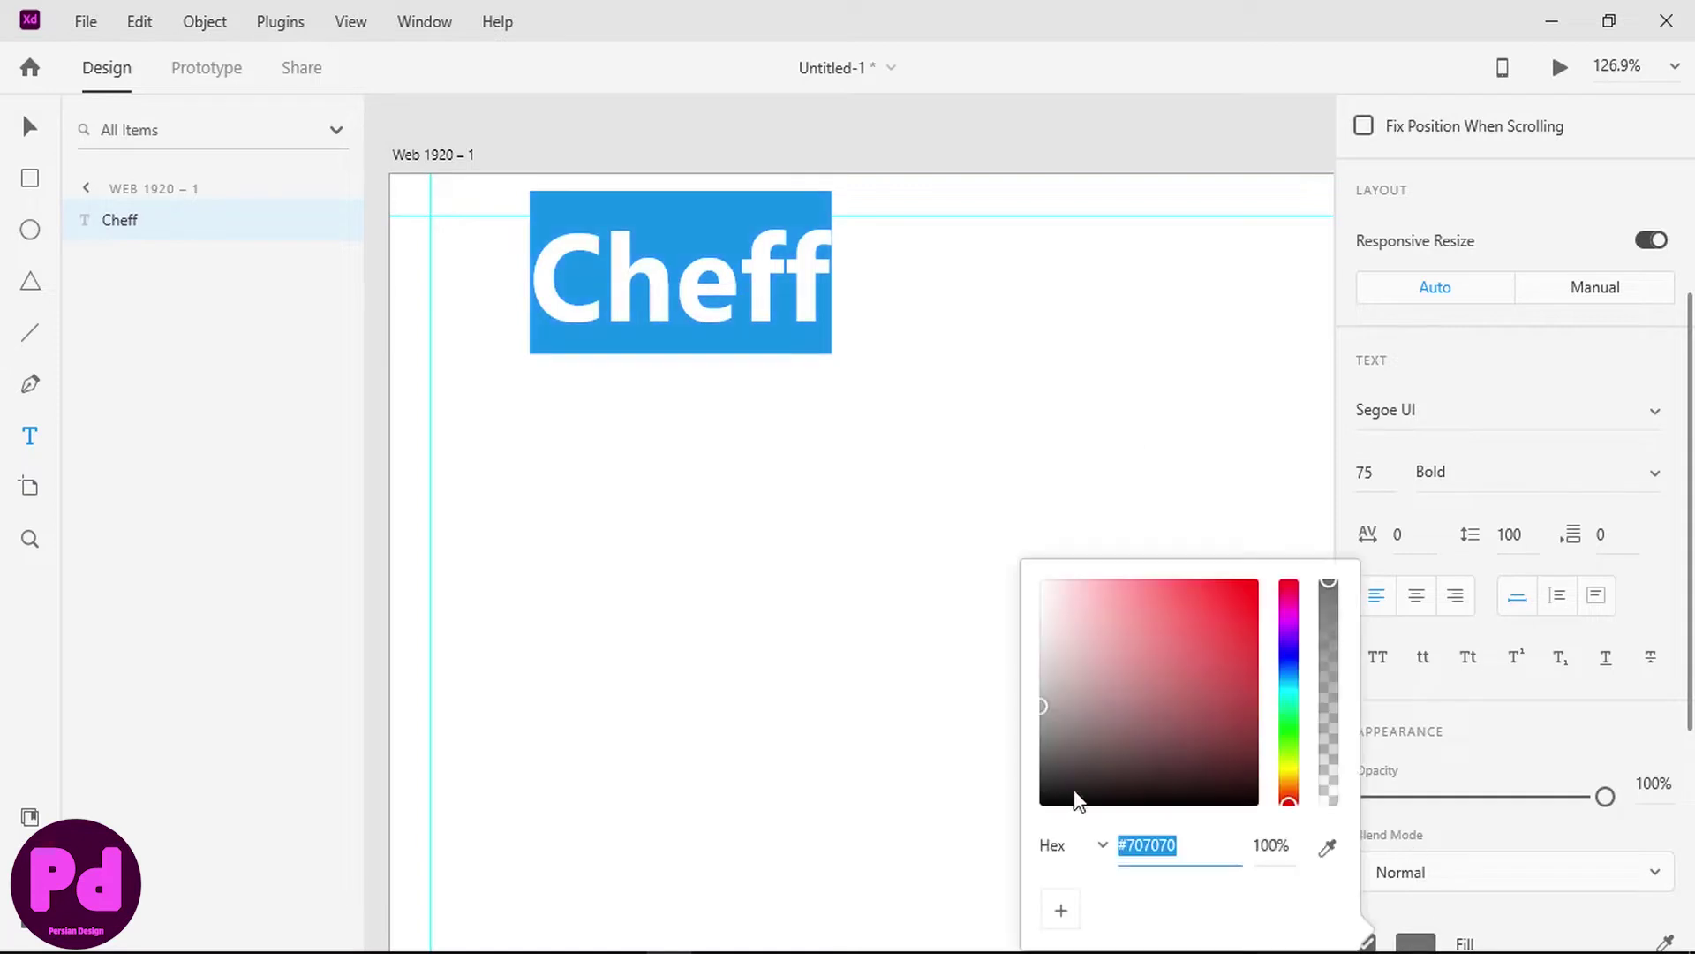
drag(1074, 790, 1026, 791)
click(1060, 909)
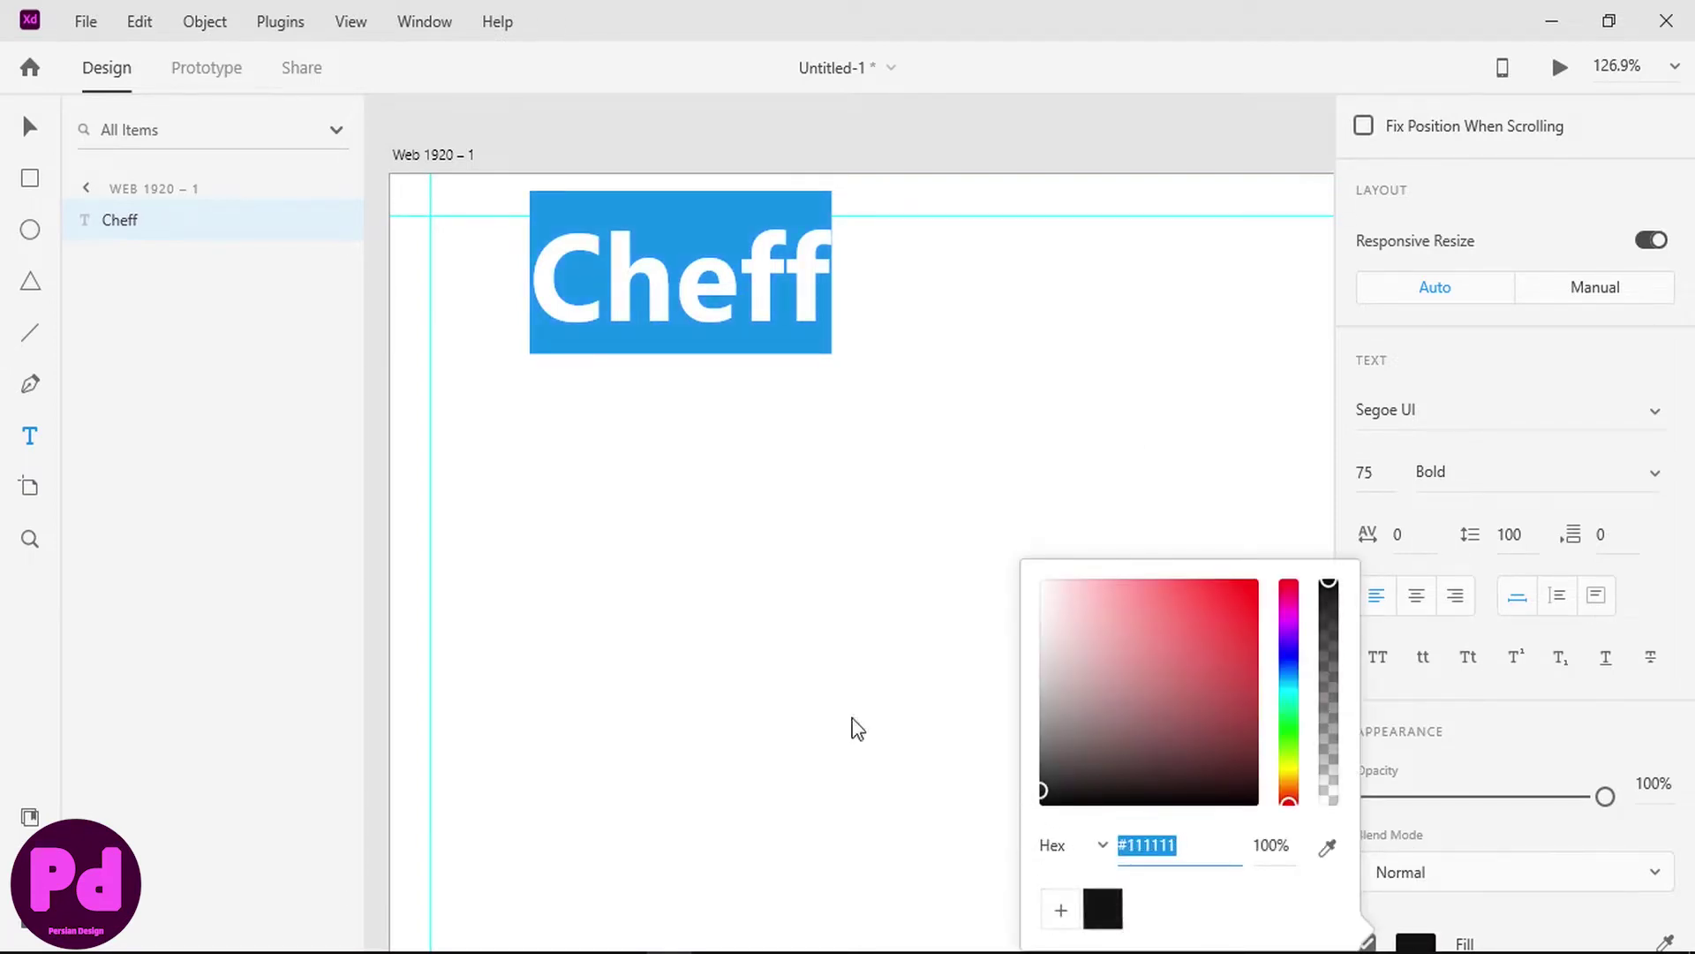
key(Escape)
- Move the Cheff heading down to X 63 and shift the upper horizontal guide to Y 79, along the heading's top edge
scroll(884, 505, down, 3)
key(v)
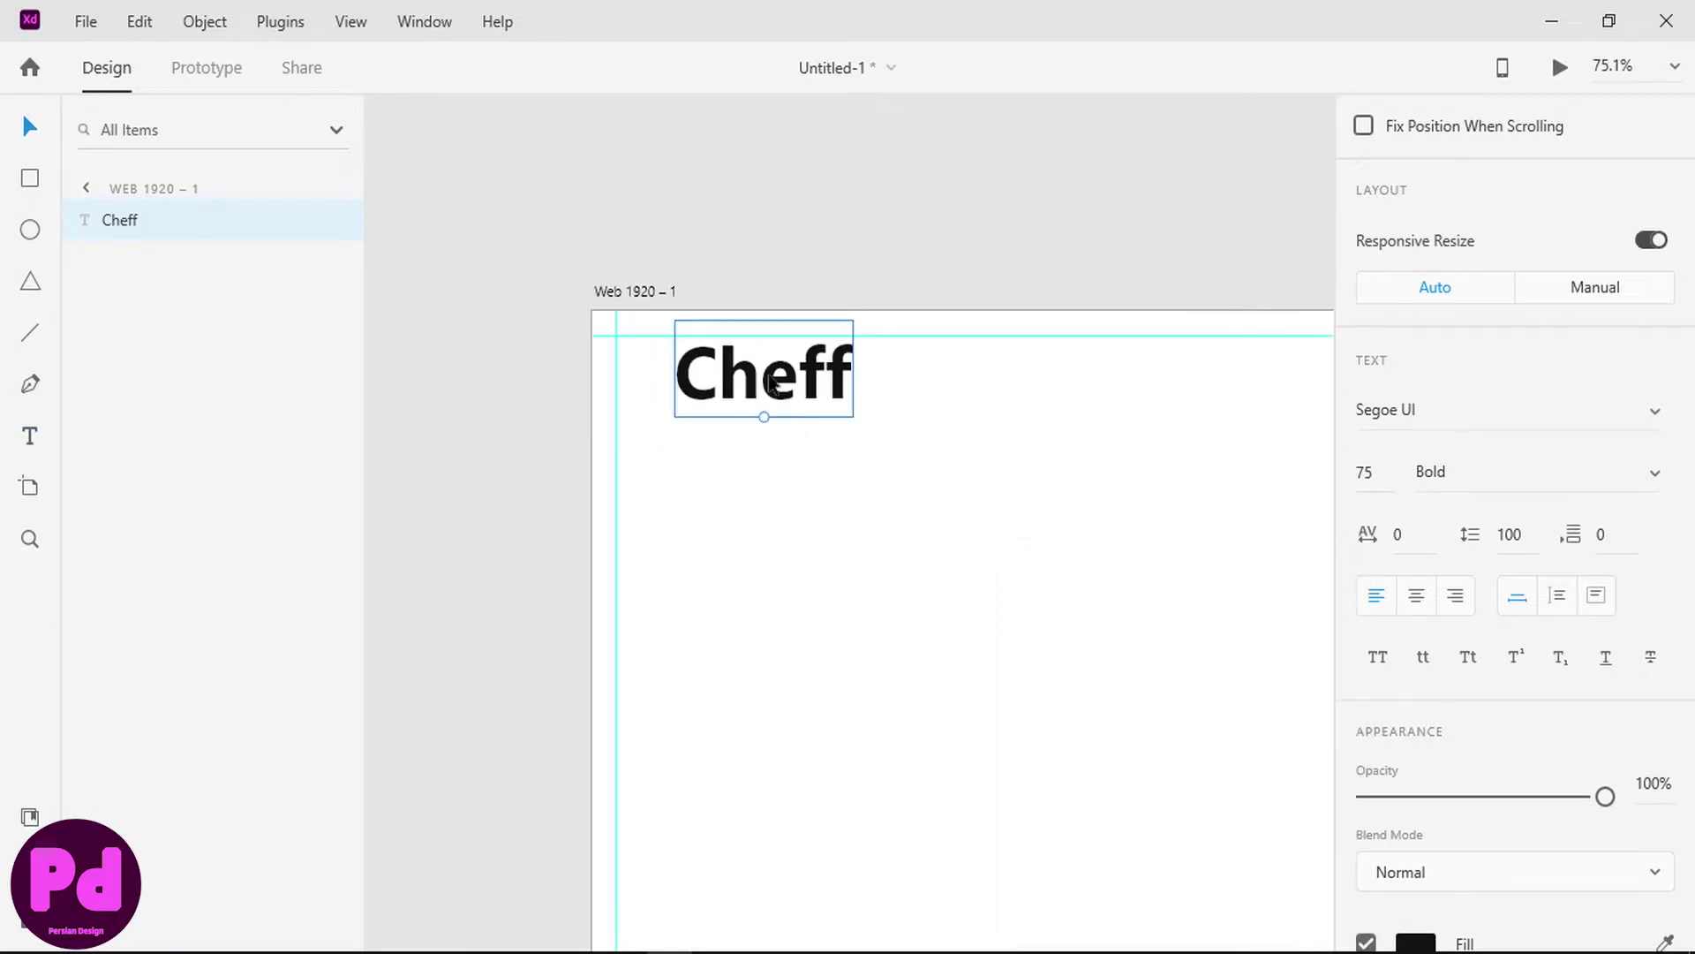
drag(770, 382, 740, 441)
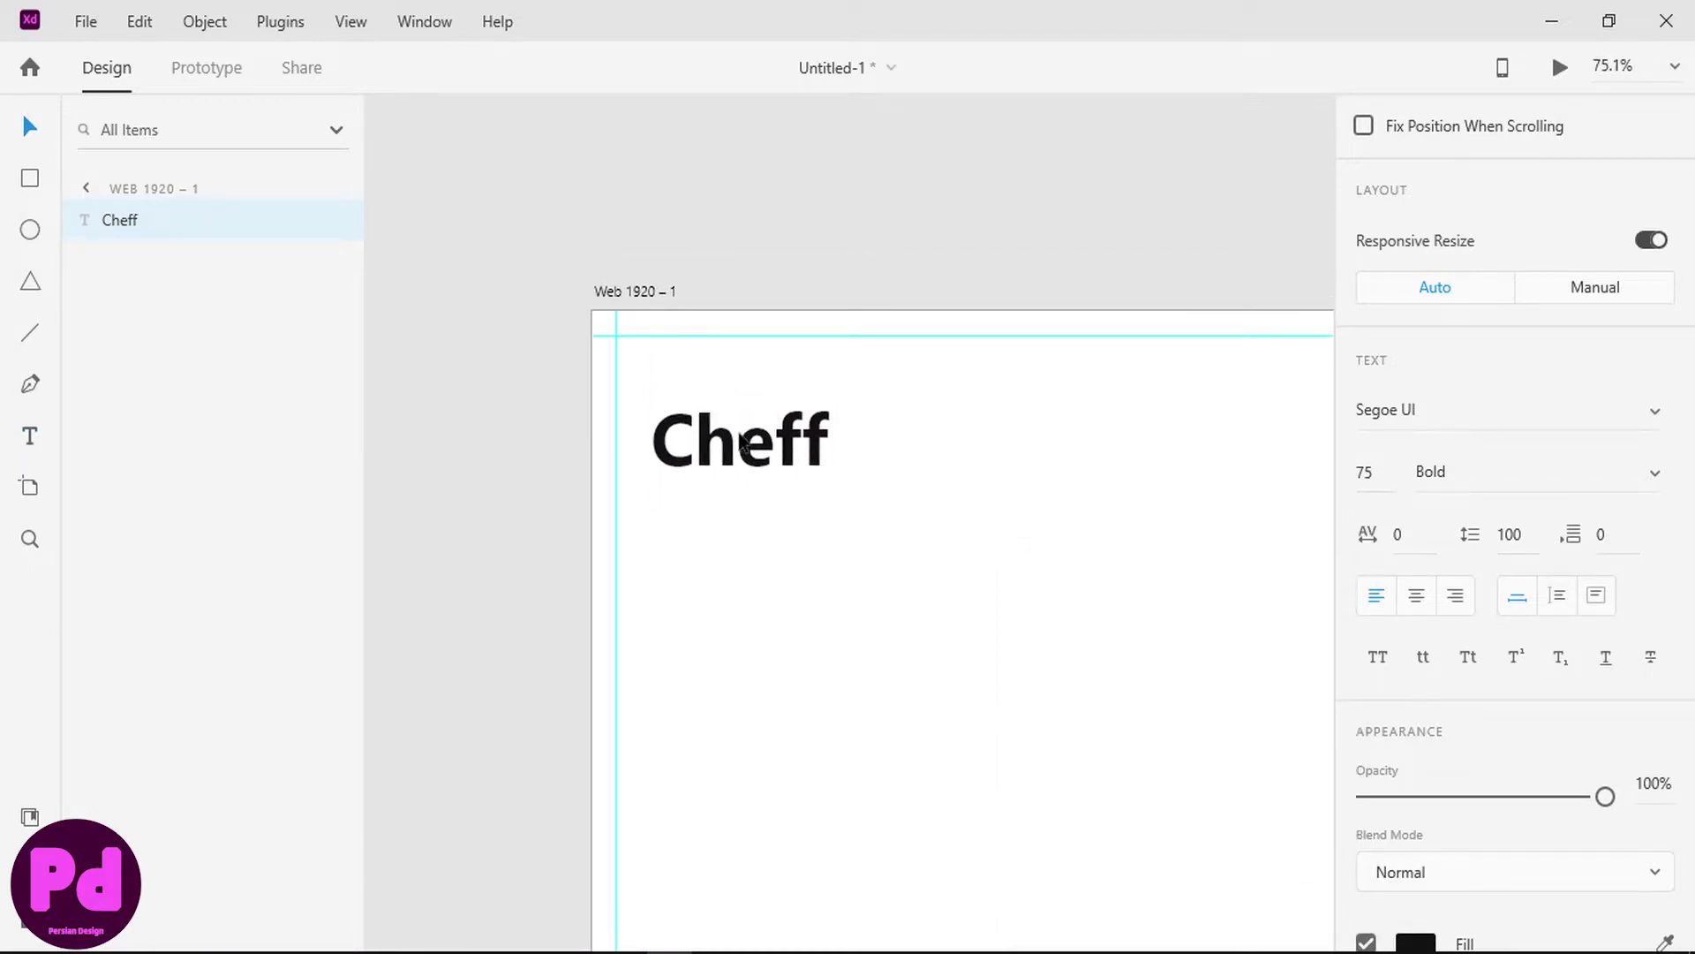
drag(742, 337, 740, 382)
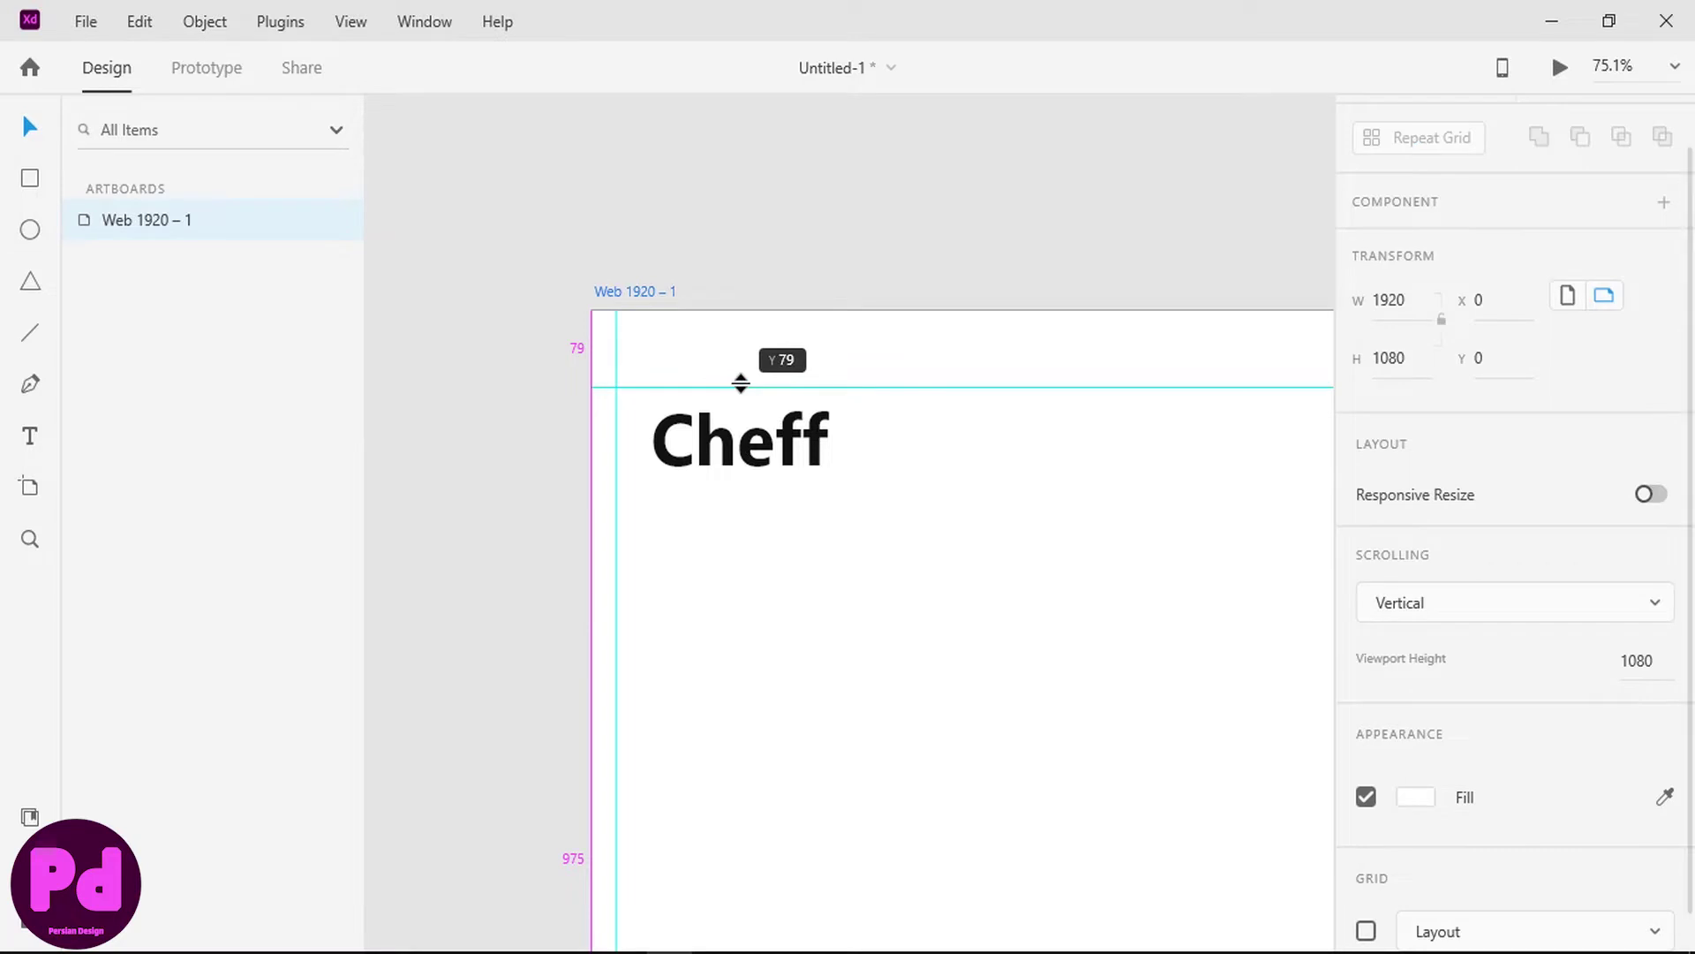
click(741, 389)
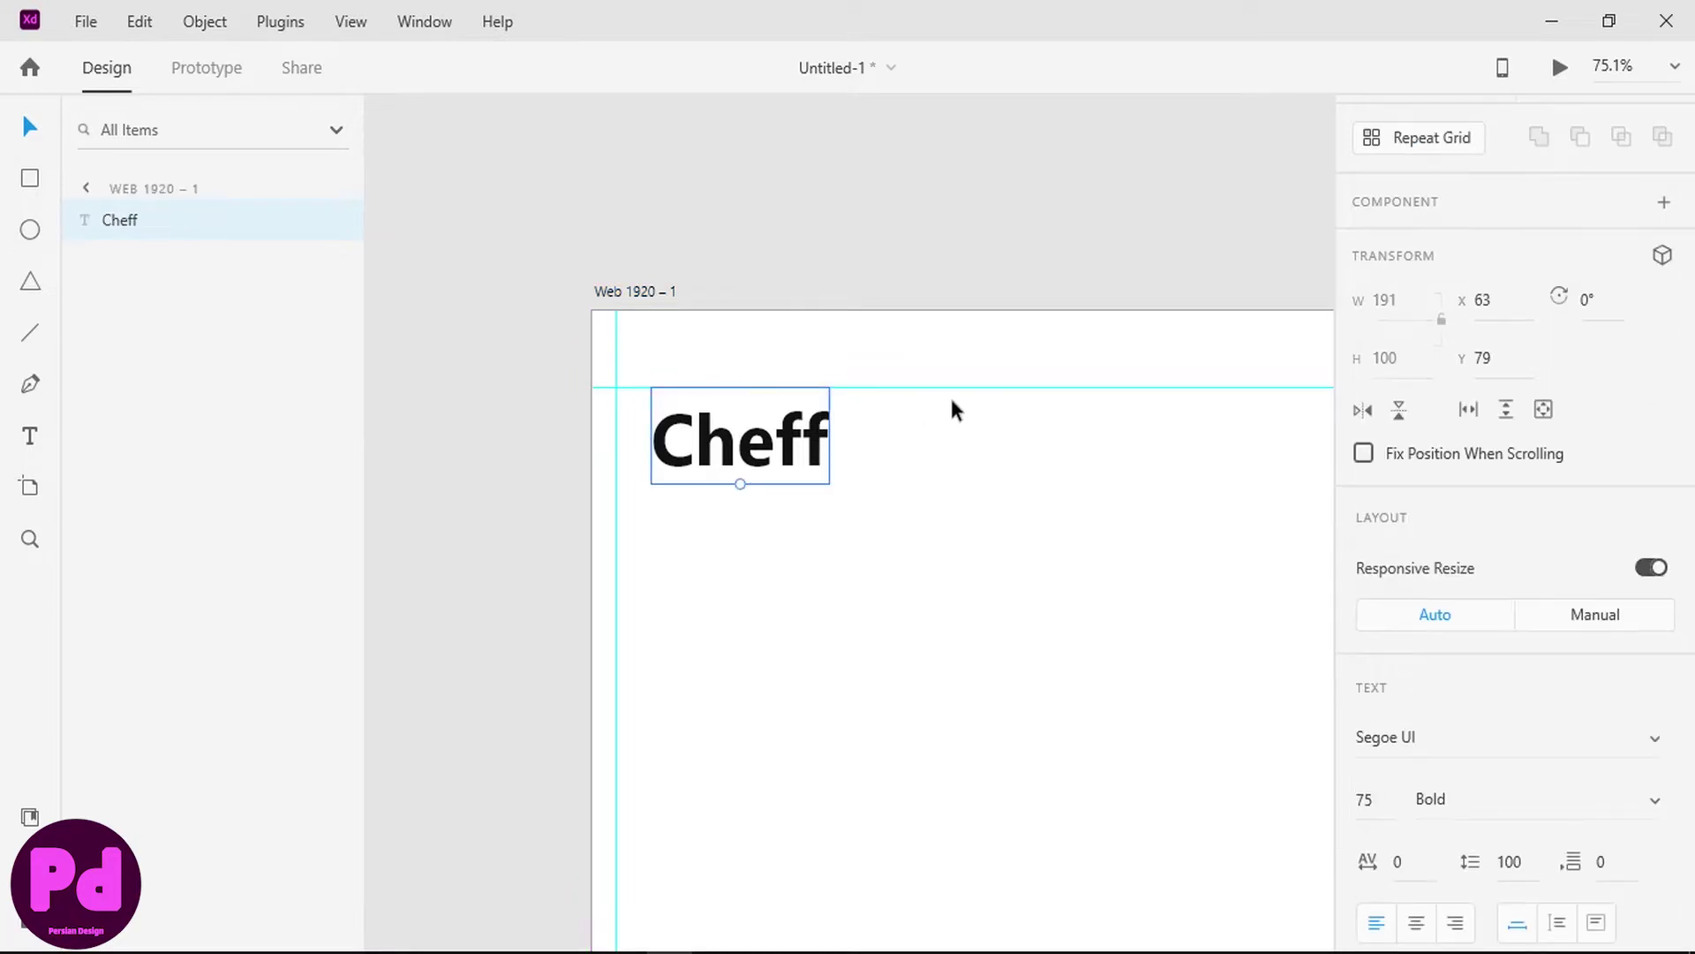
- Set the Cheff heading's font size to 60 and move it against the guides at X 26, Y 79
key(ctrl+0)
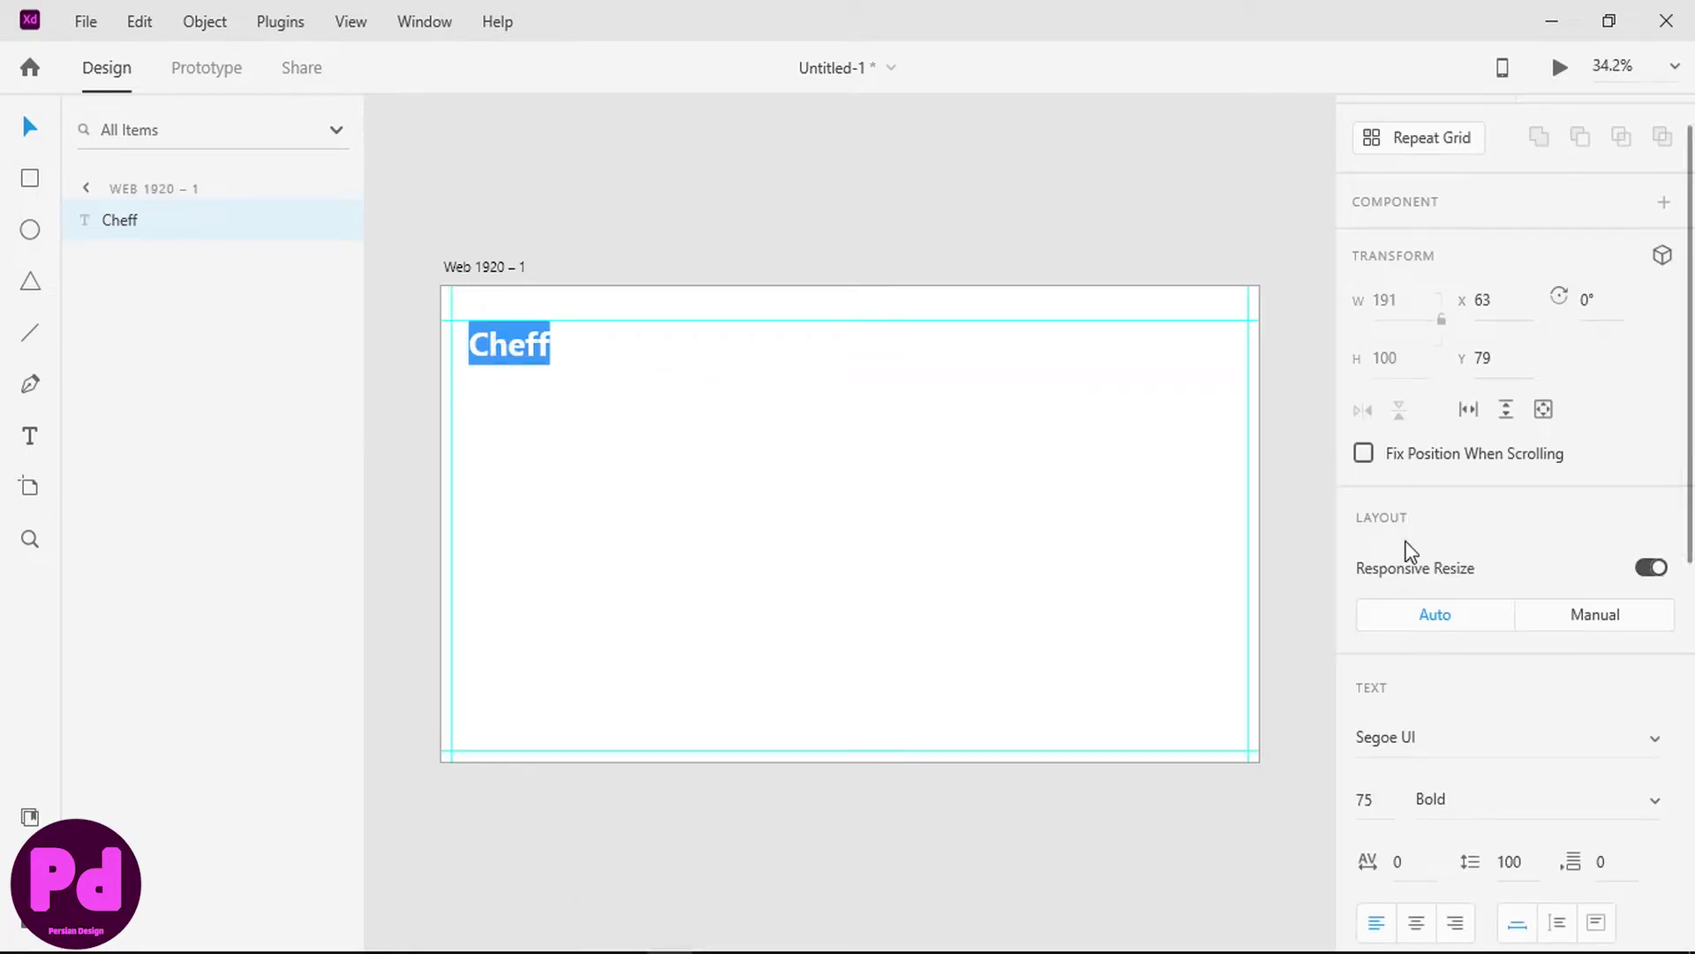
click(1371, 800)
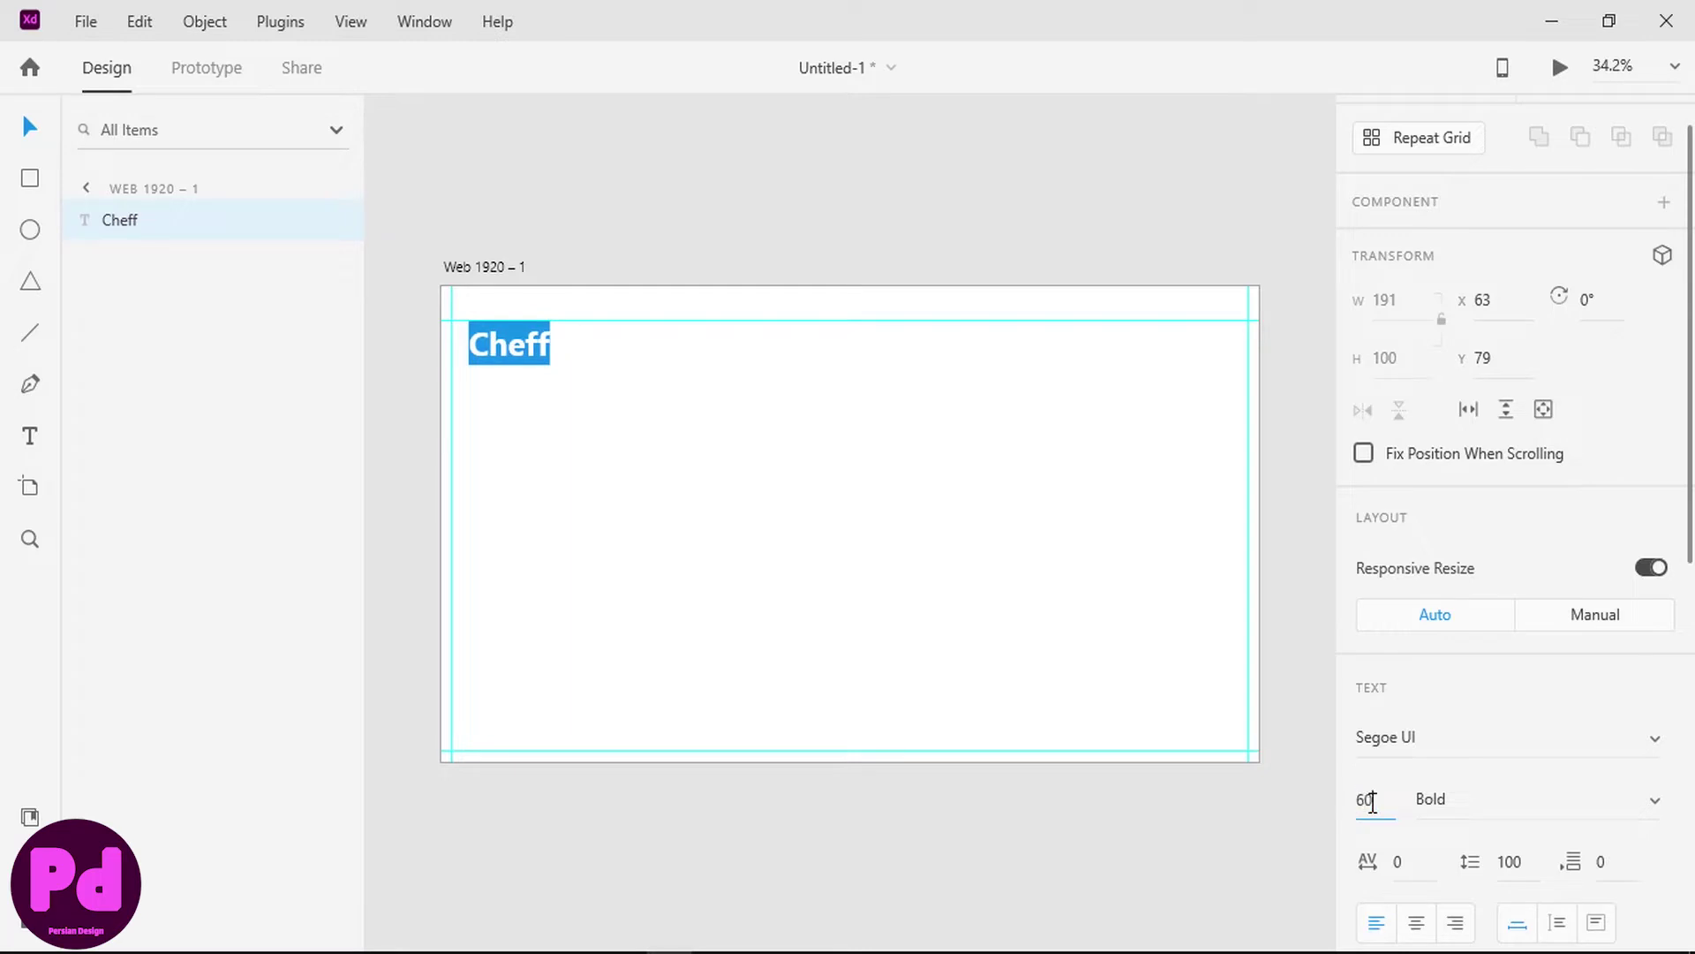
key(Return)
key(Escape)
drag(490, 353, 480, 347)
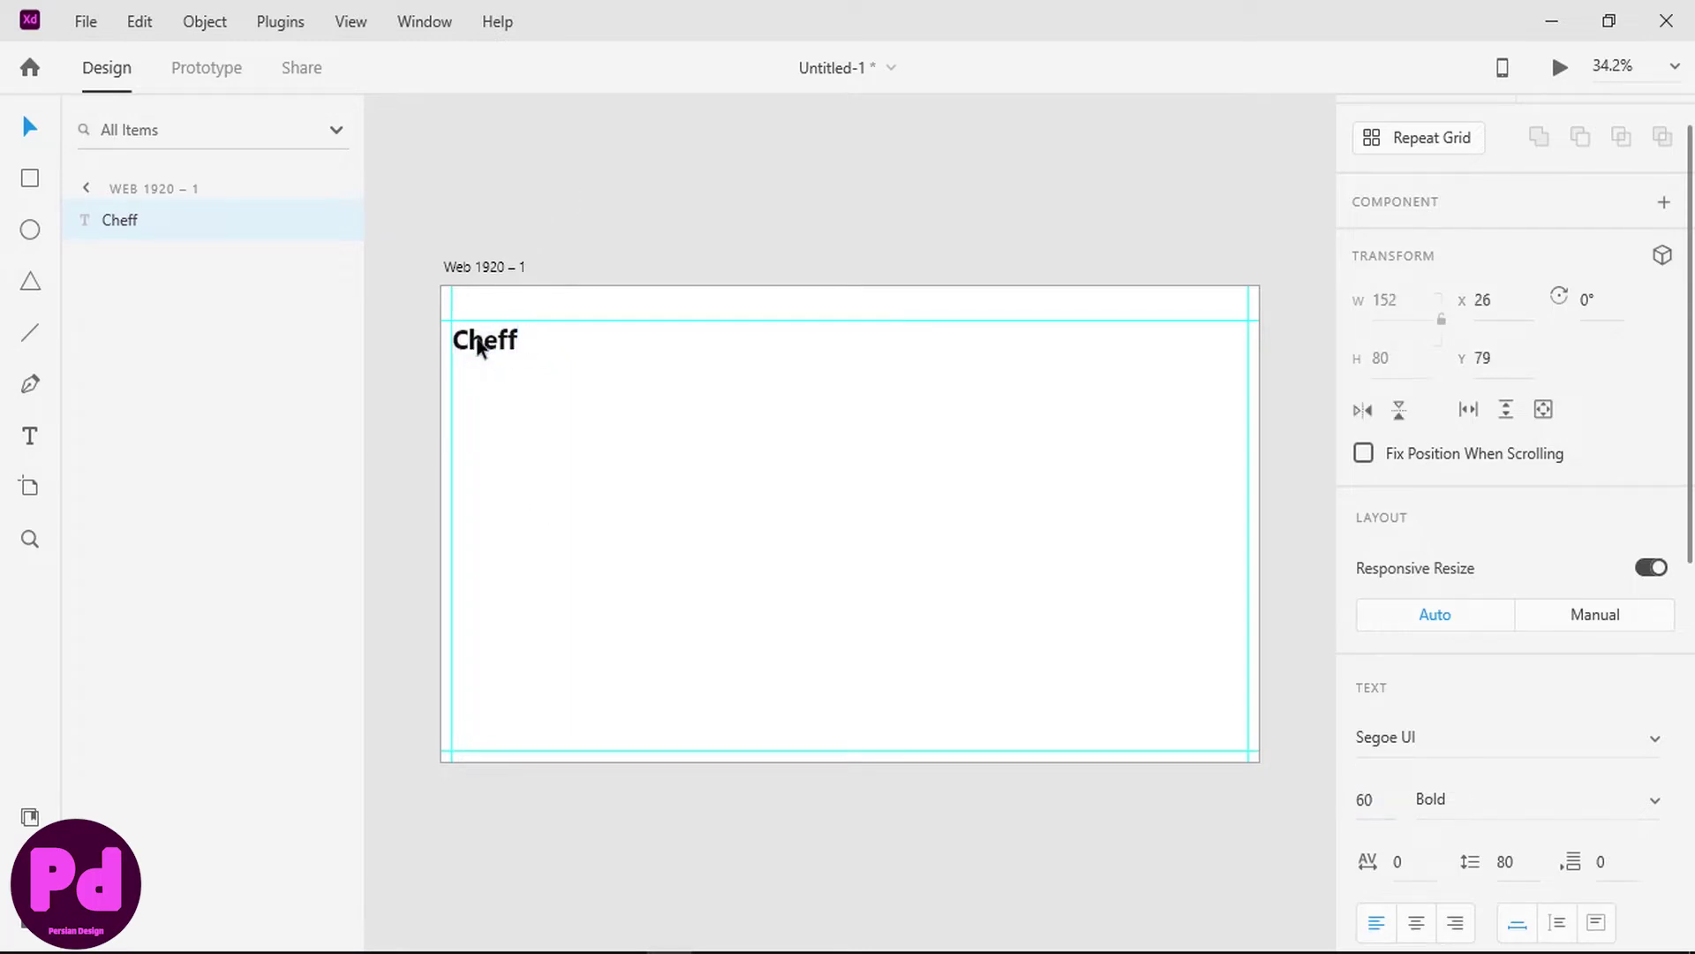
- Set the Cheff heading's font size to 50 and realign its top edge with the upper horizontal guide
click(718, 437)
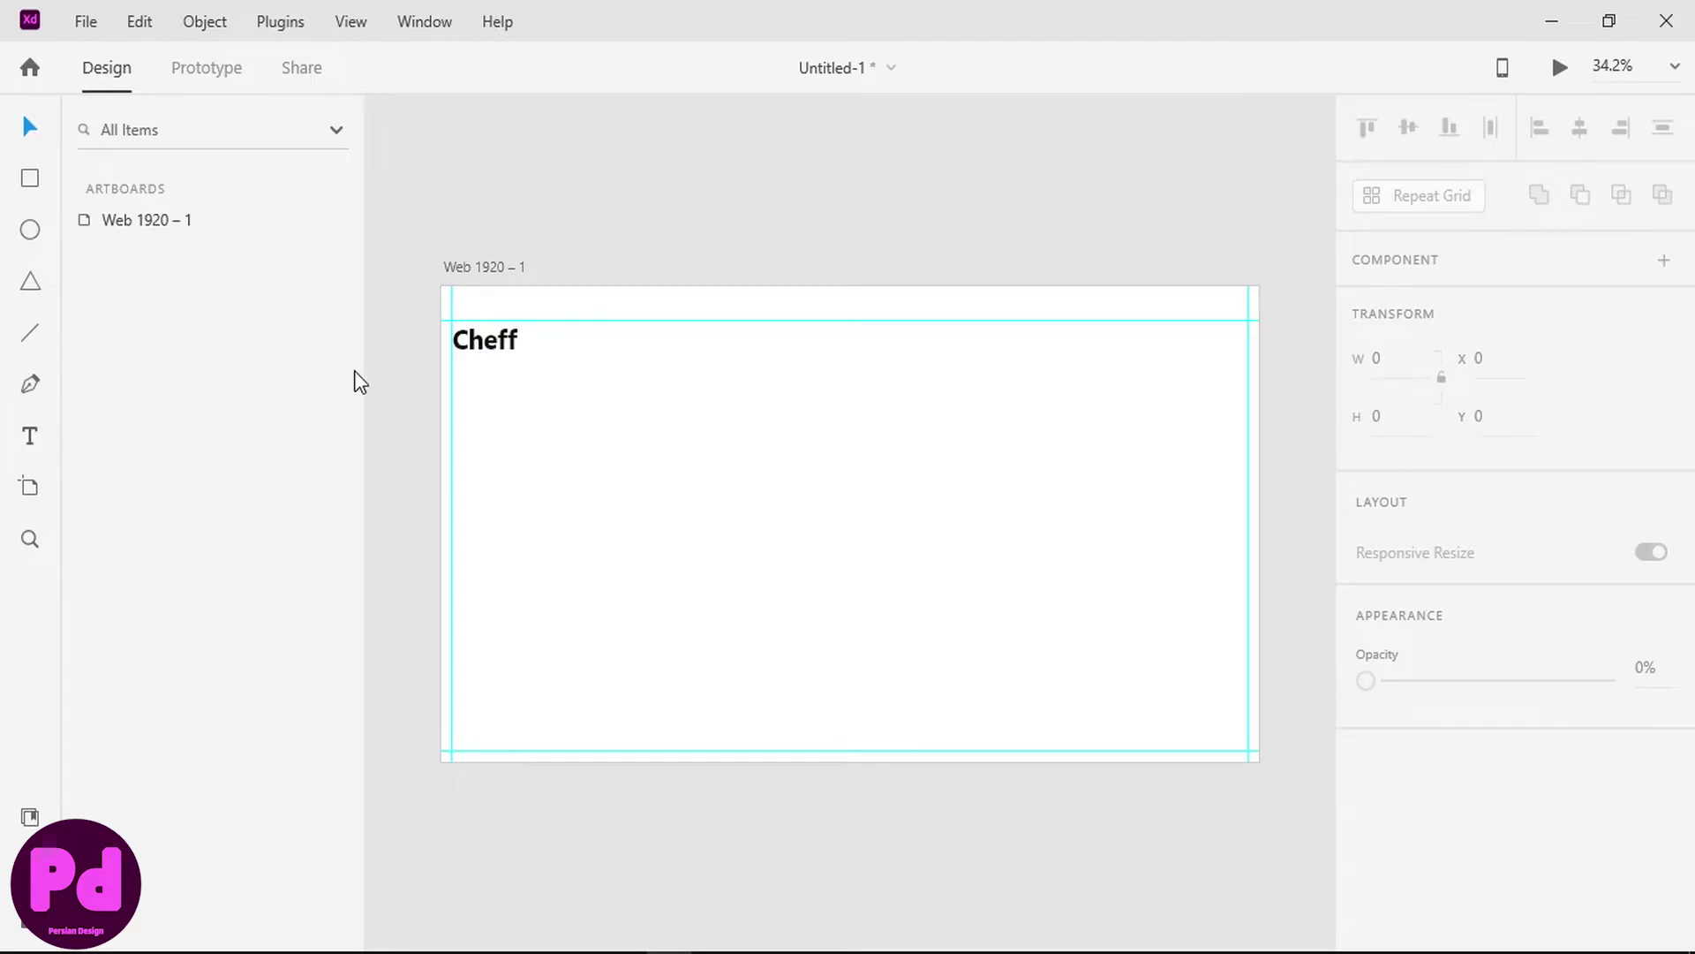
double_click(480, 351)
click(1367, 859)
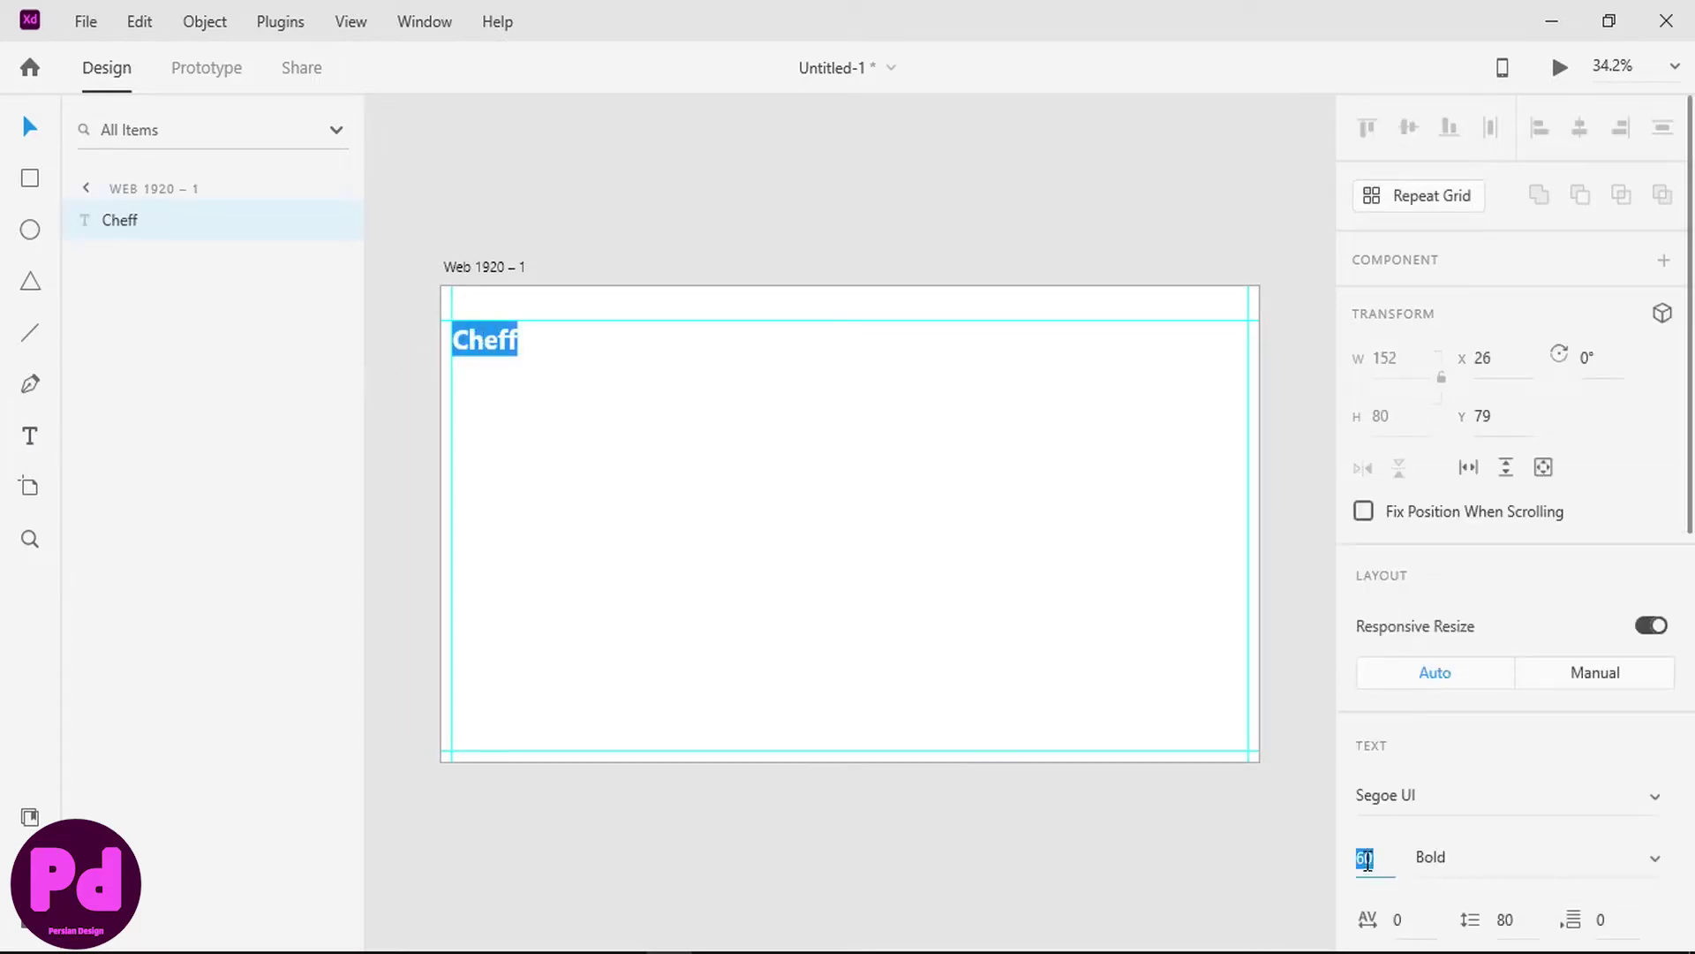
text(50)
key(Return)
key(Escape)
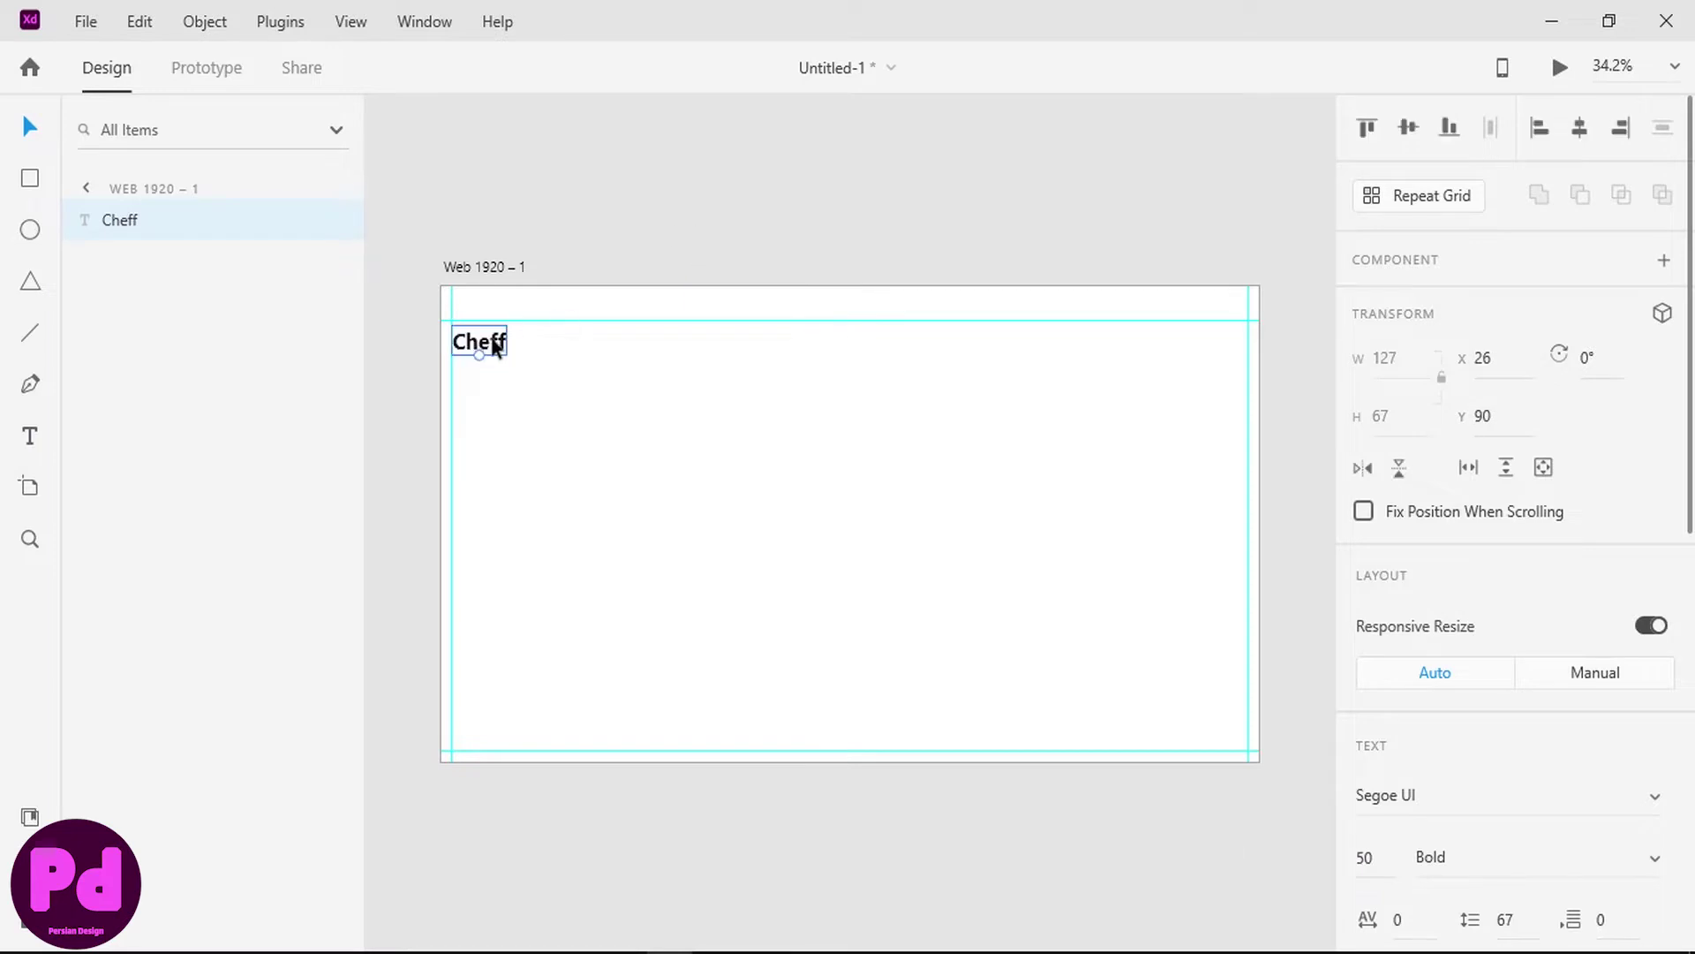
click(558, 212)
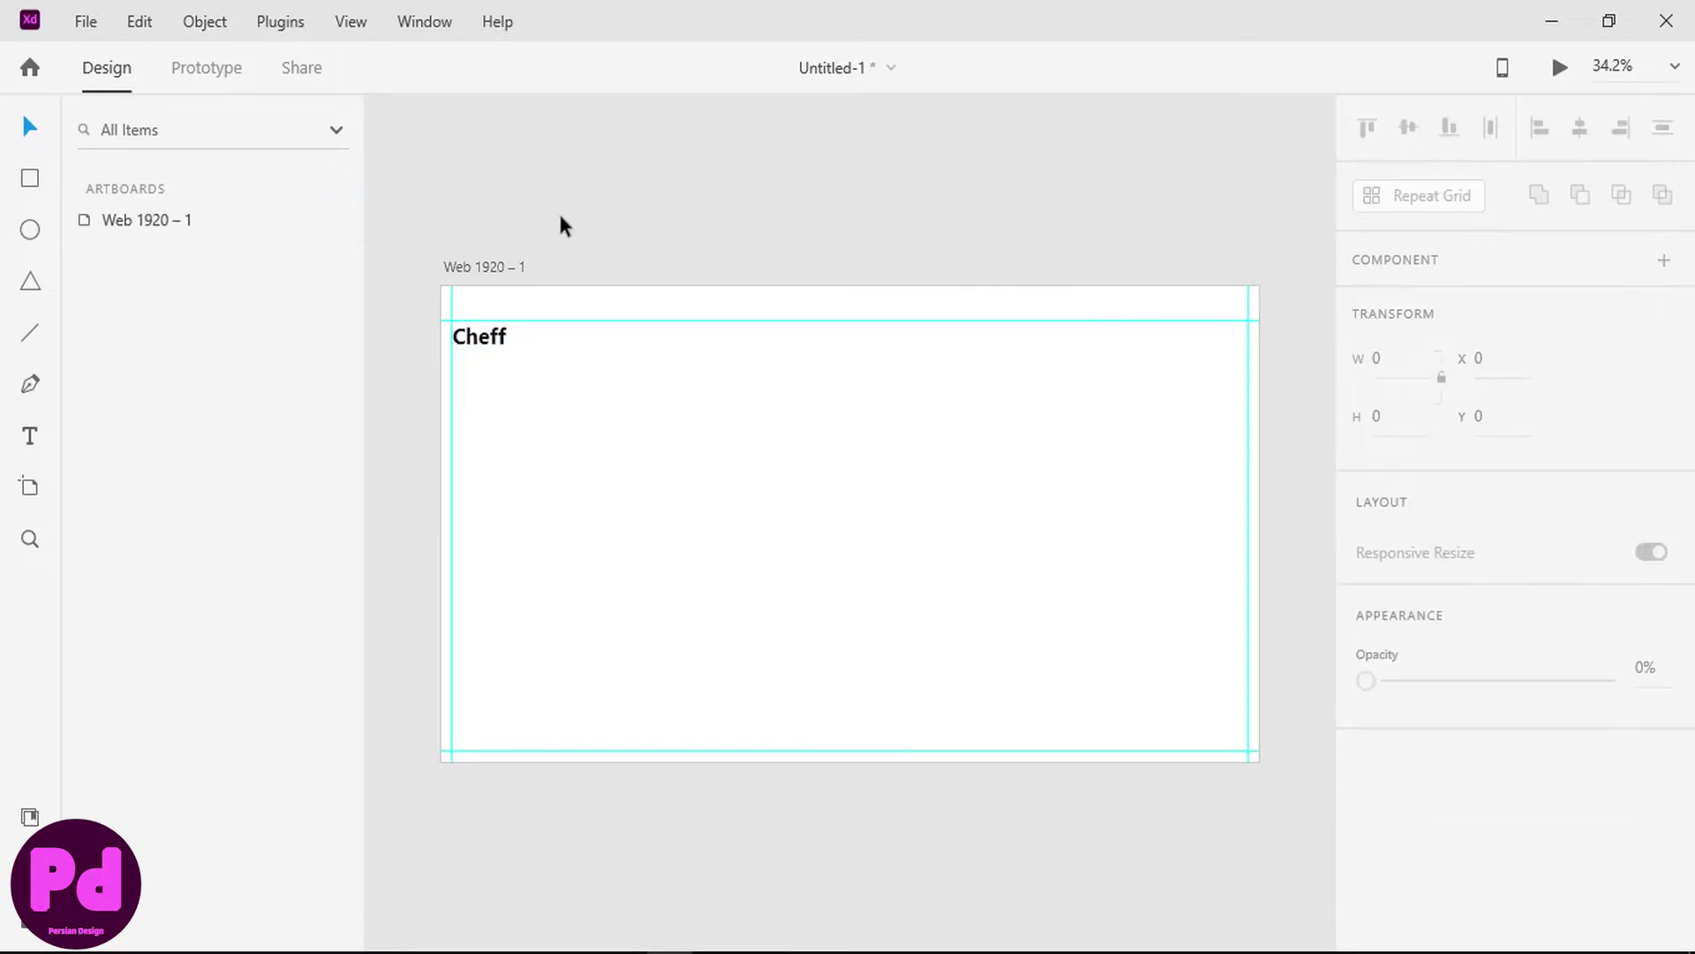
- Move the upper horizontal guide closer to the artboard's top edge and snap the Cheff heading to it at about X 26, Y 26
drag(544, 326, 542, 295)
drag(466, 338, 477, 314)
click(545, 265)
- Add a "Menu" text in the header with font size 30 and place it at X 585, Y 26
key(t)
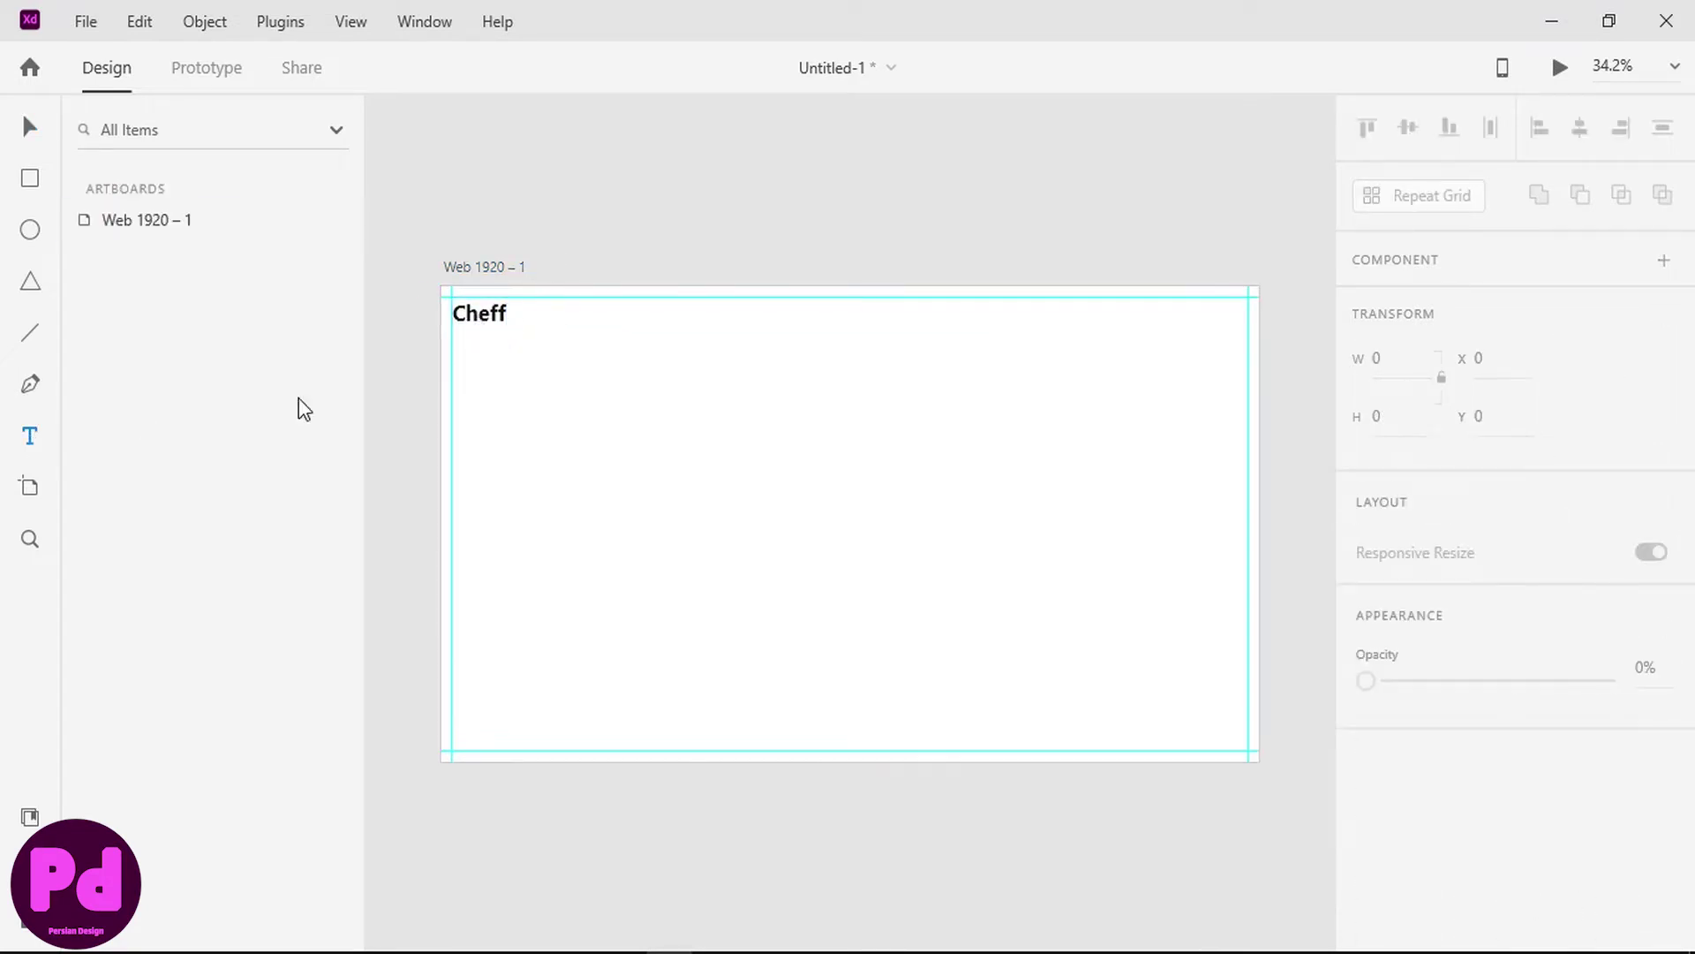
click(689, 307)
text(Menu)
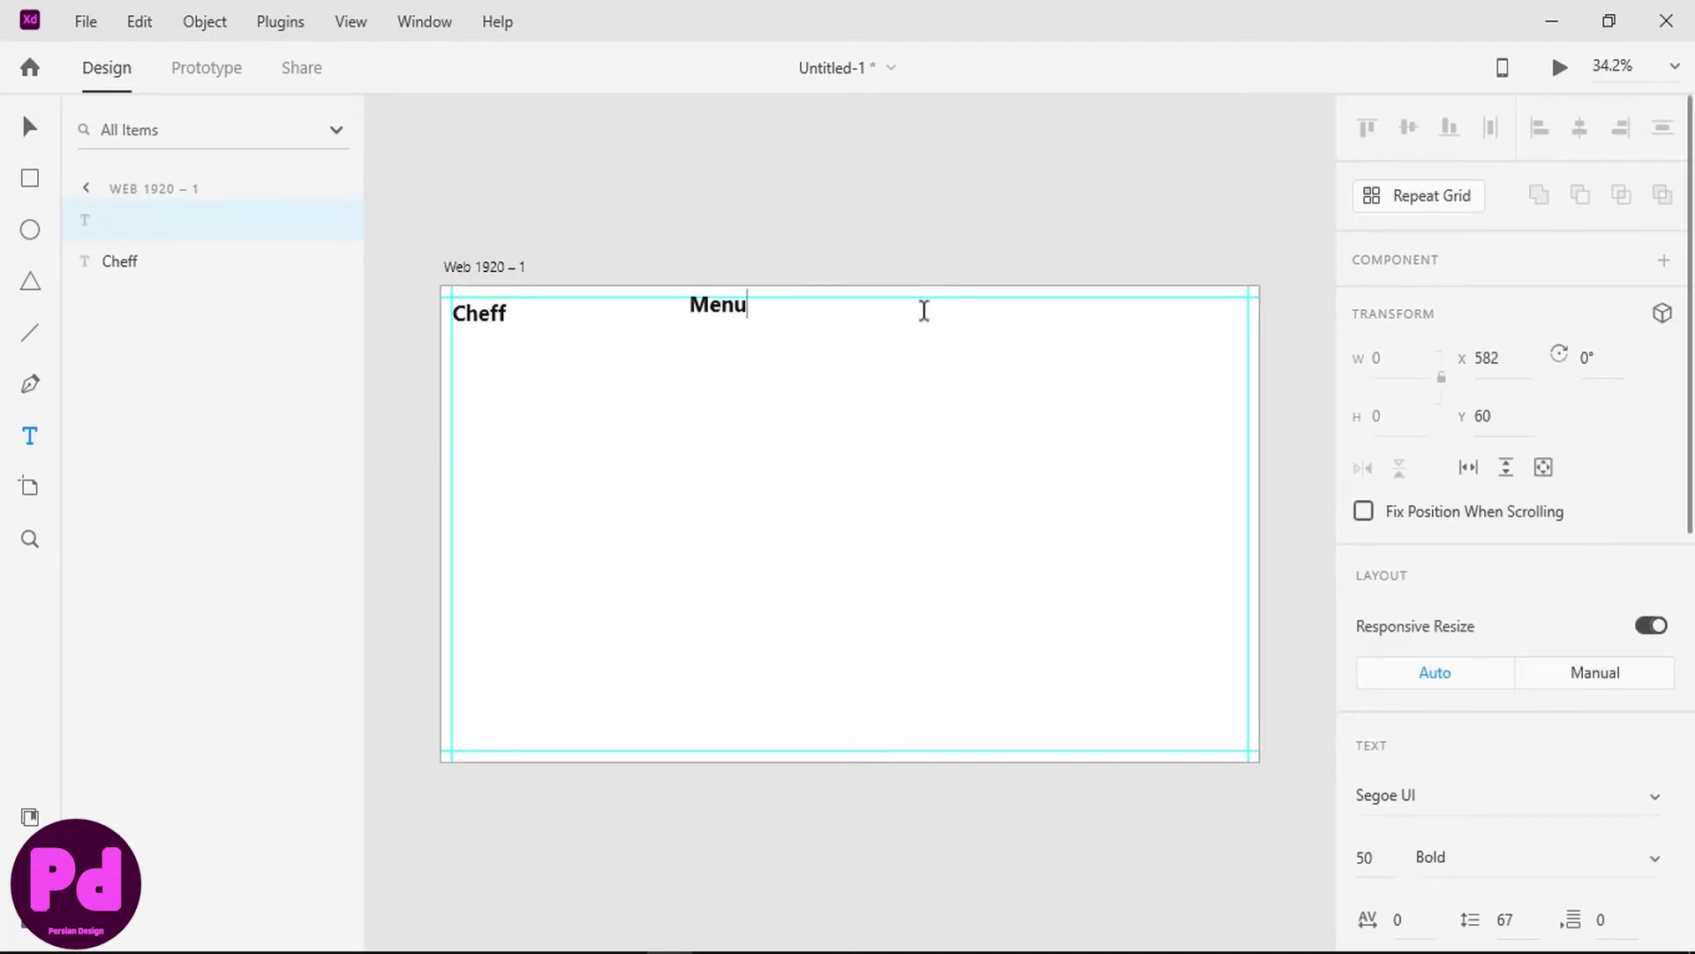
key(ctrl+a)
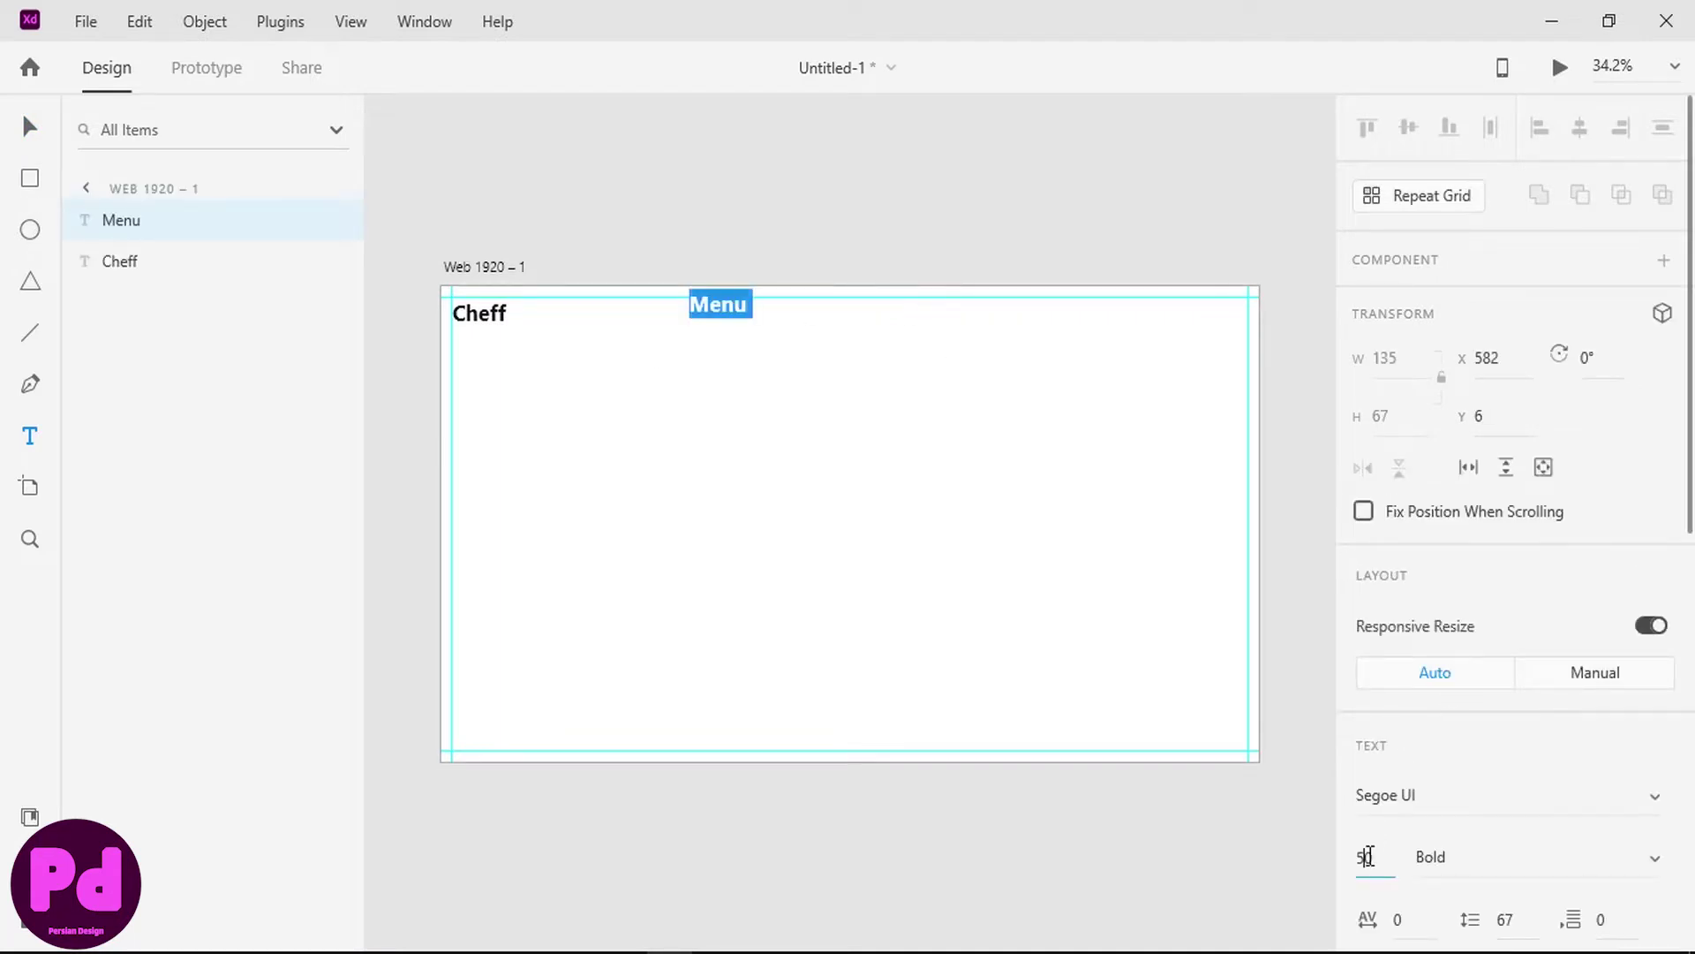
text(30)
key(Return)
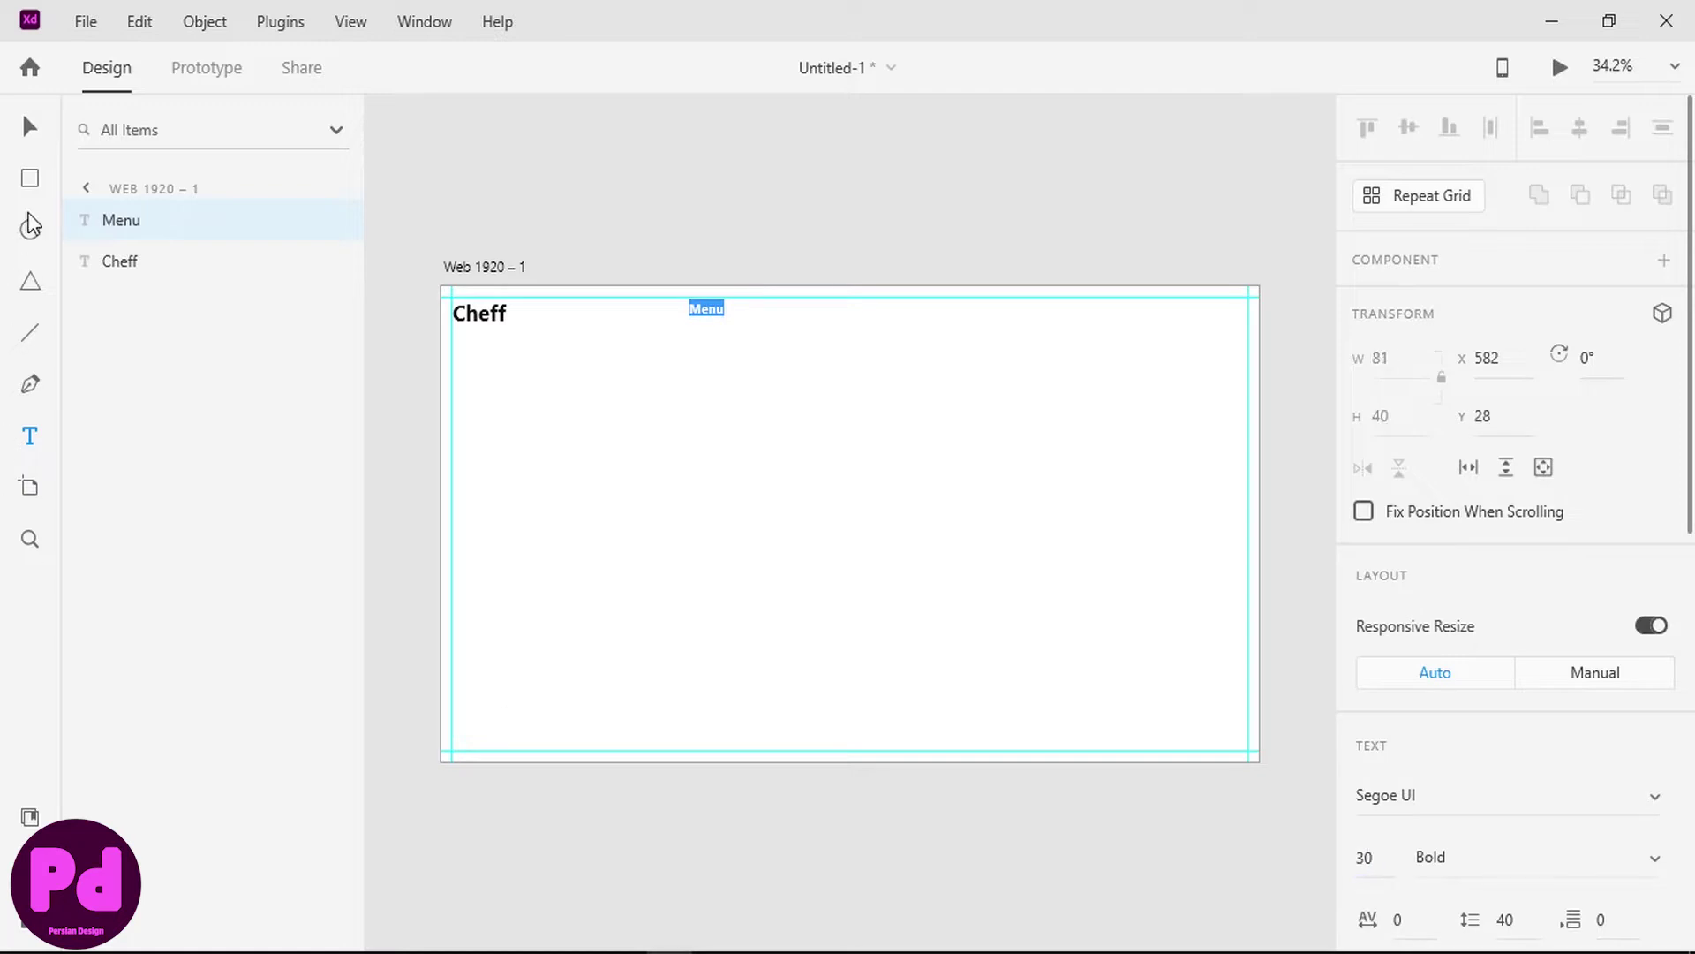
click(30, 127)
drag(693, 304, 694, 306)
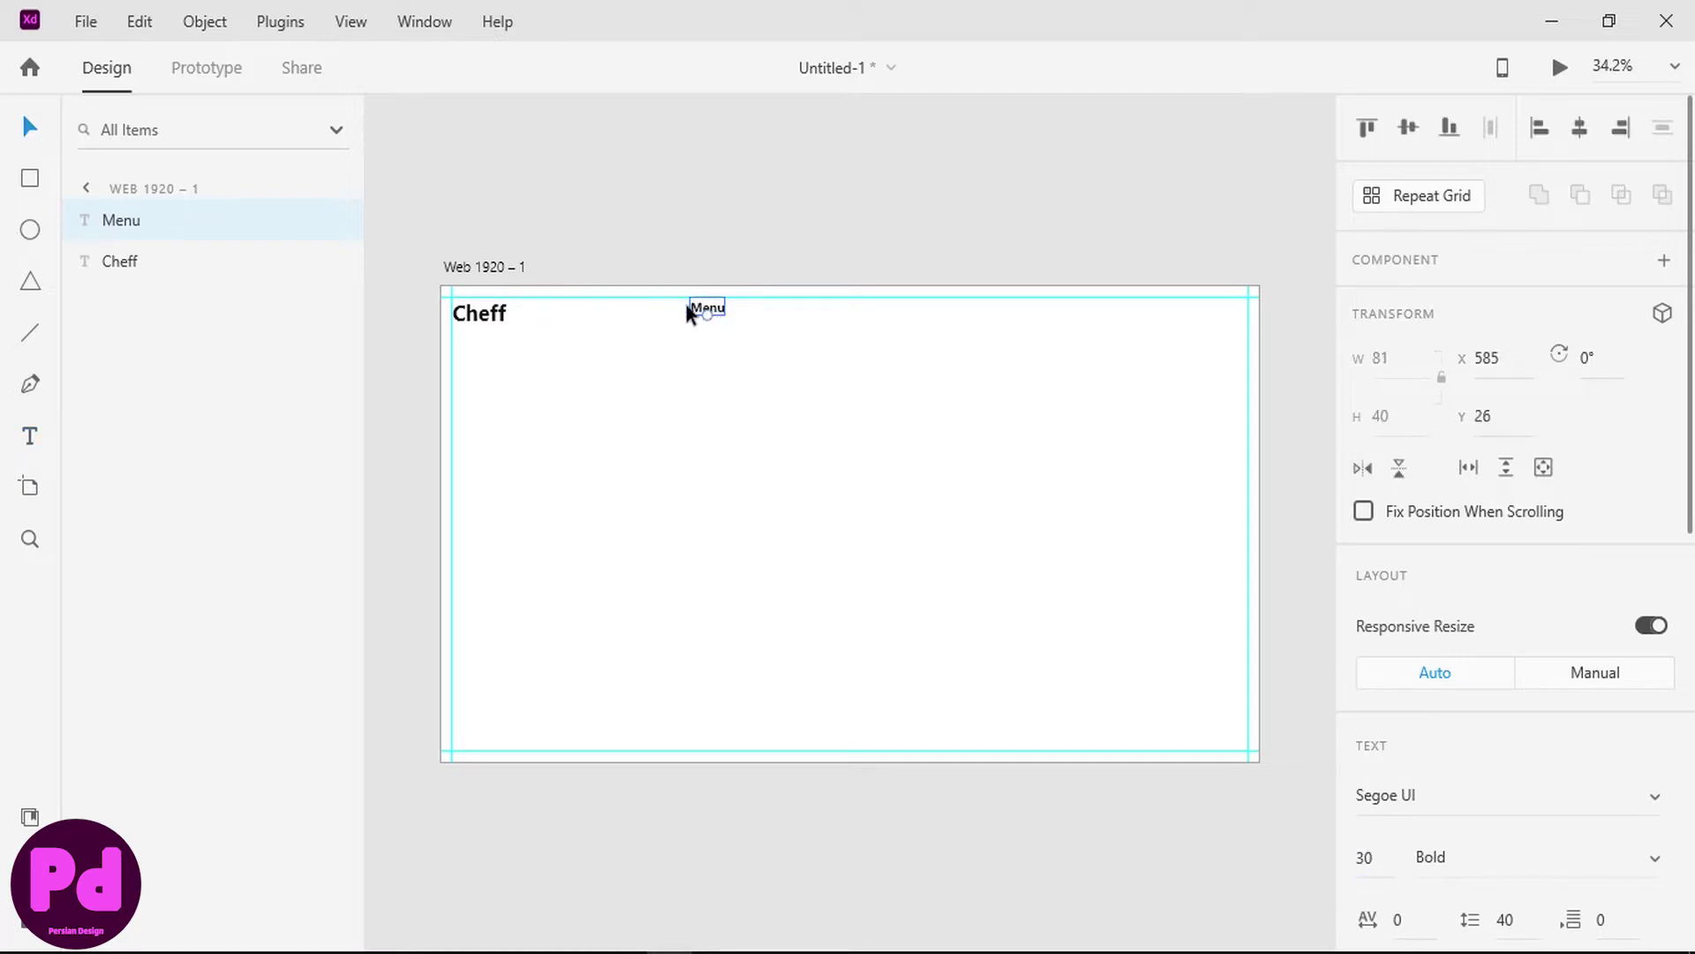
- Add an "about us" text beside the Menu item in the header, keeping it in lowercase
click(31, 436)
click(755, 310)
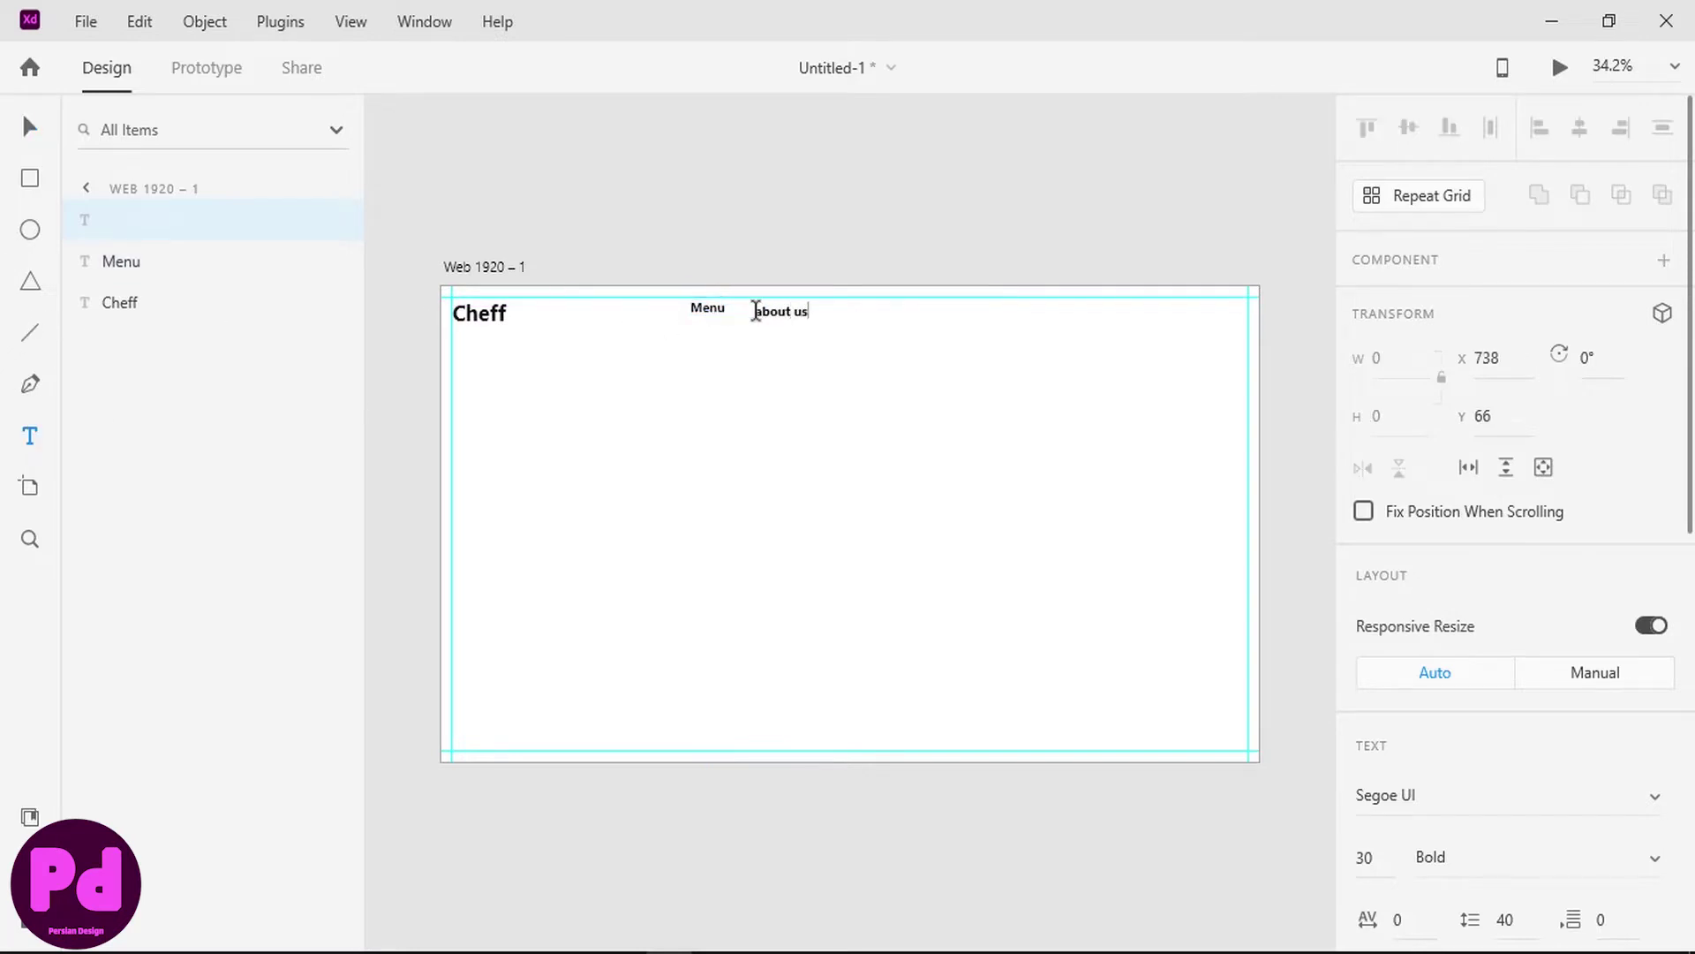
text(about us)
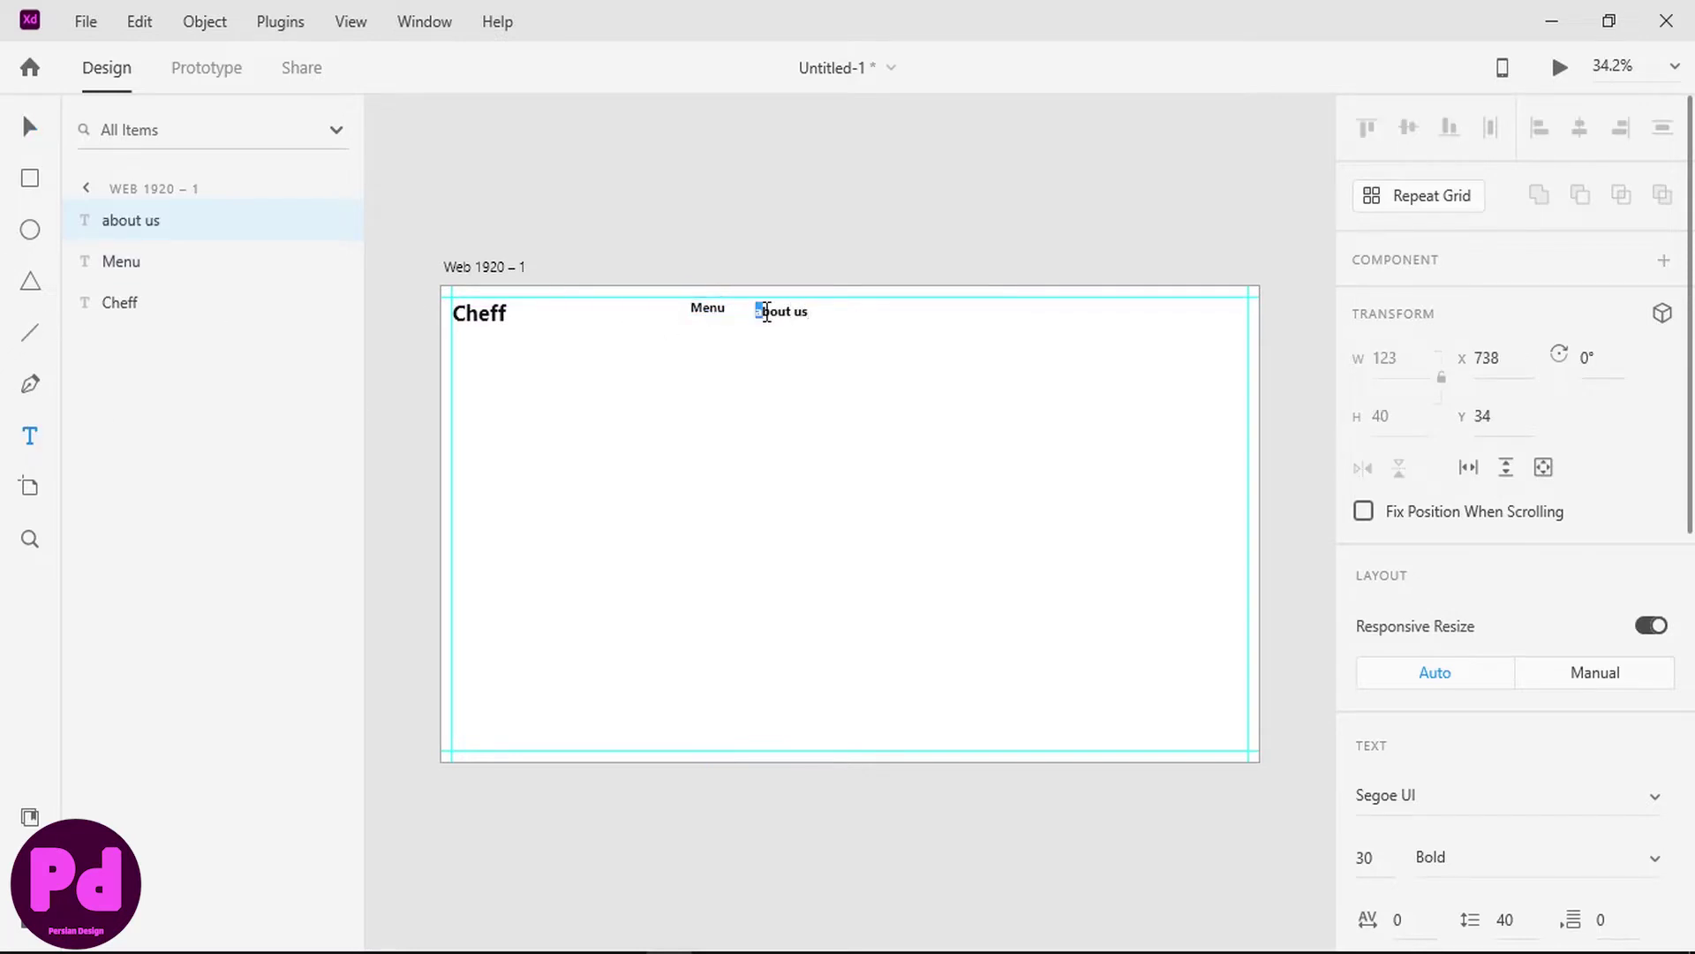
text(A)
key(ctrl+z)
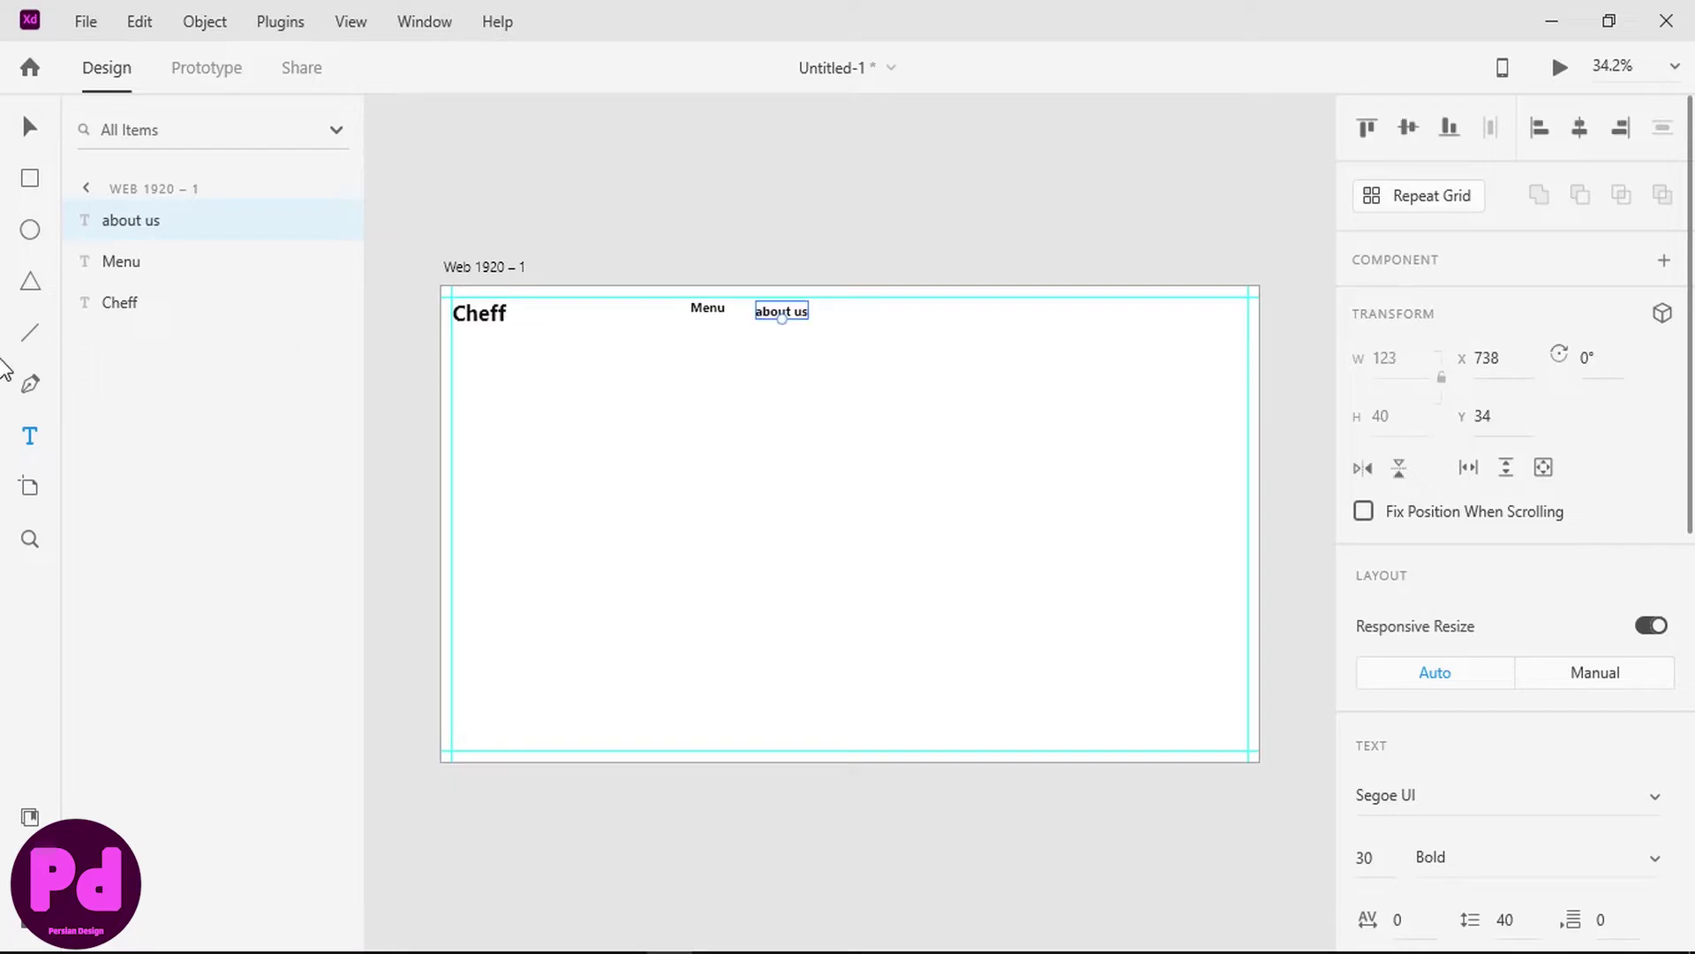
- Add the separate text items "our specials", "our location" and "our cheffs" to the artboard
click(850, 344)
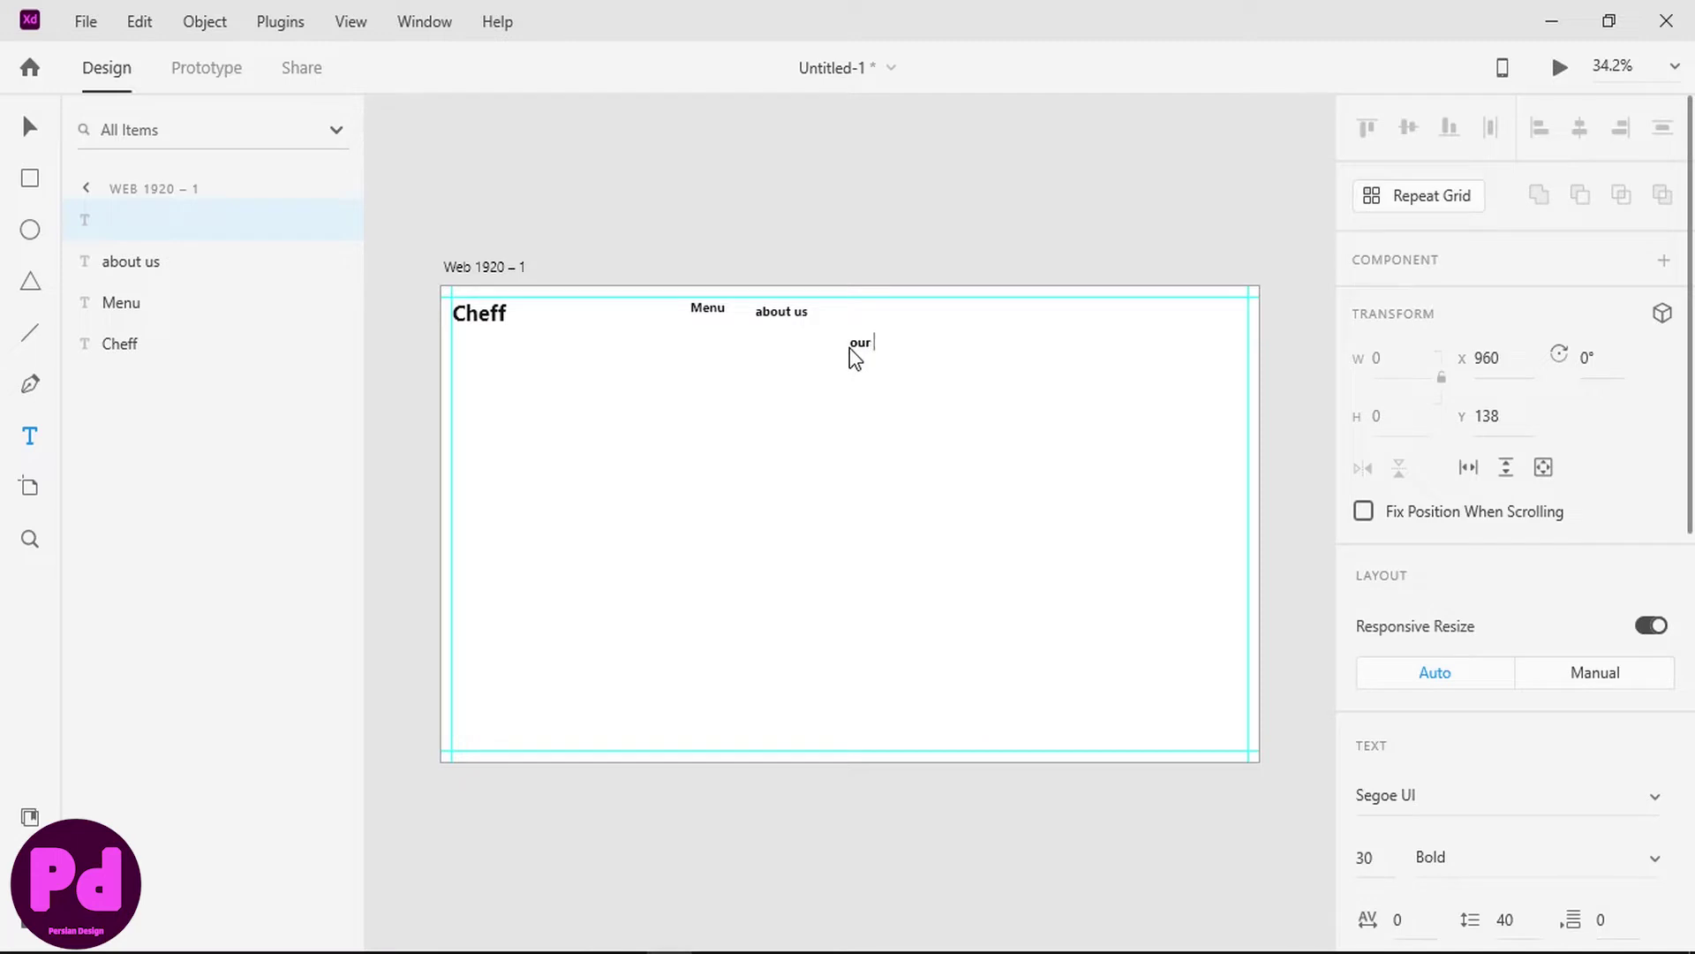
text(our specials)
key(Escape)
click(877, 385)
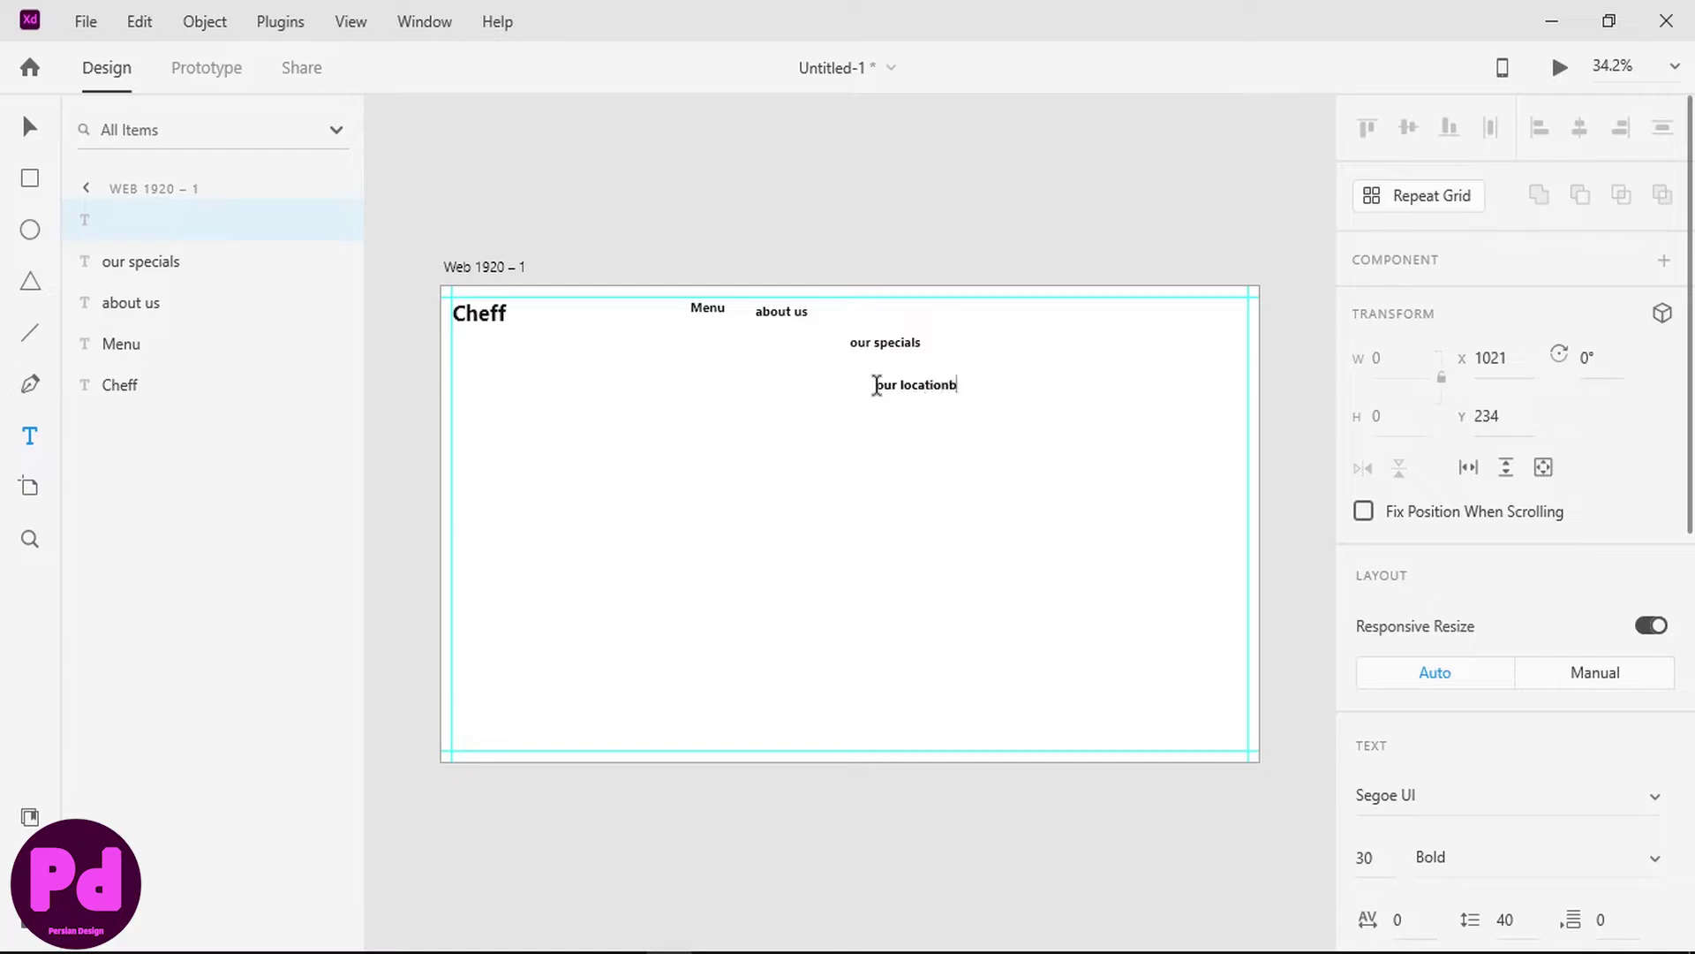
text(our location)
key(Escape)
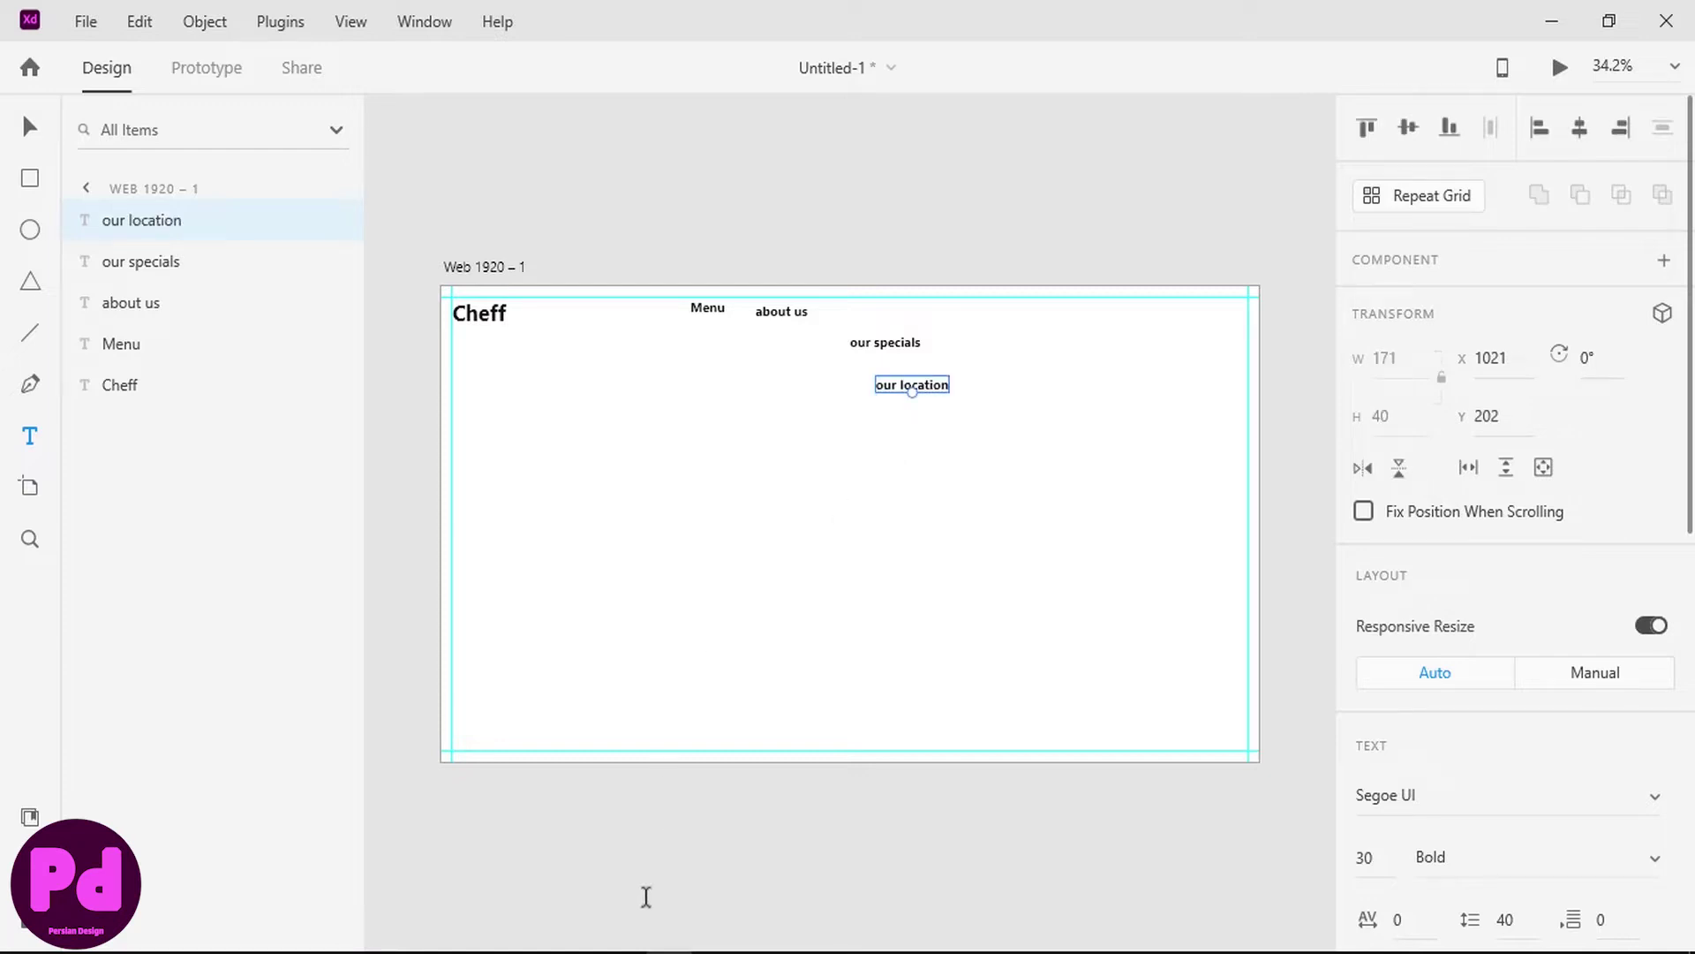
click(941, 534)
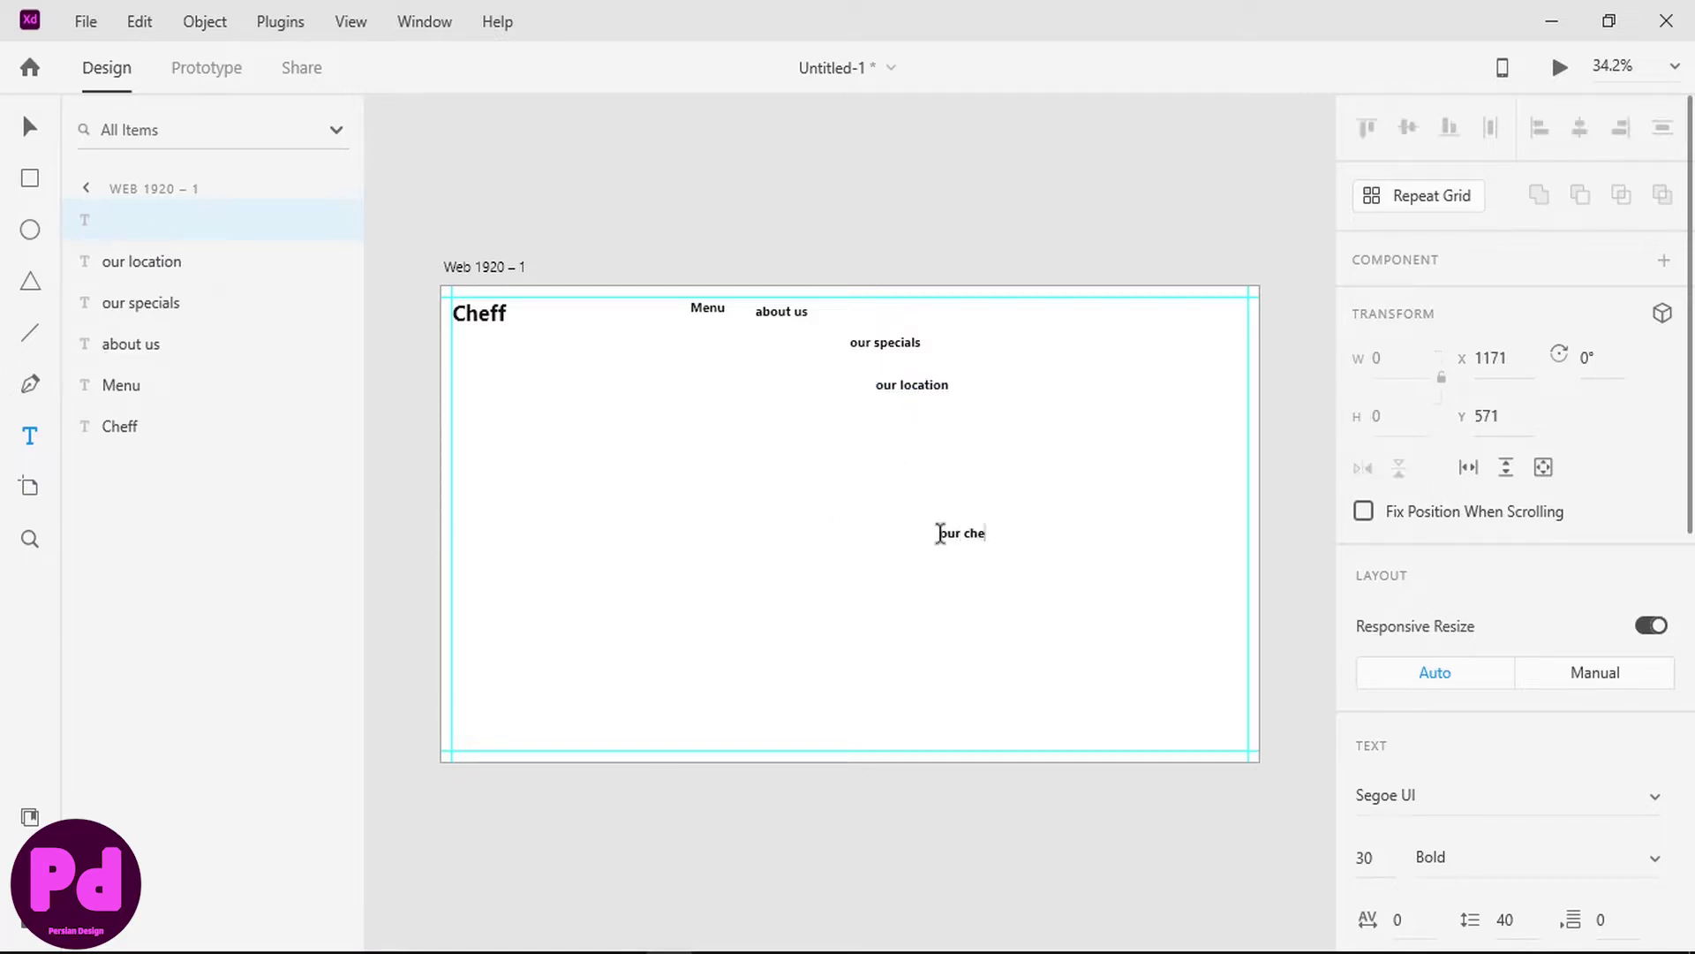
key(Escape)
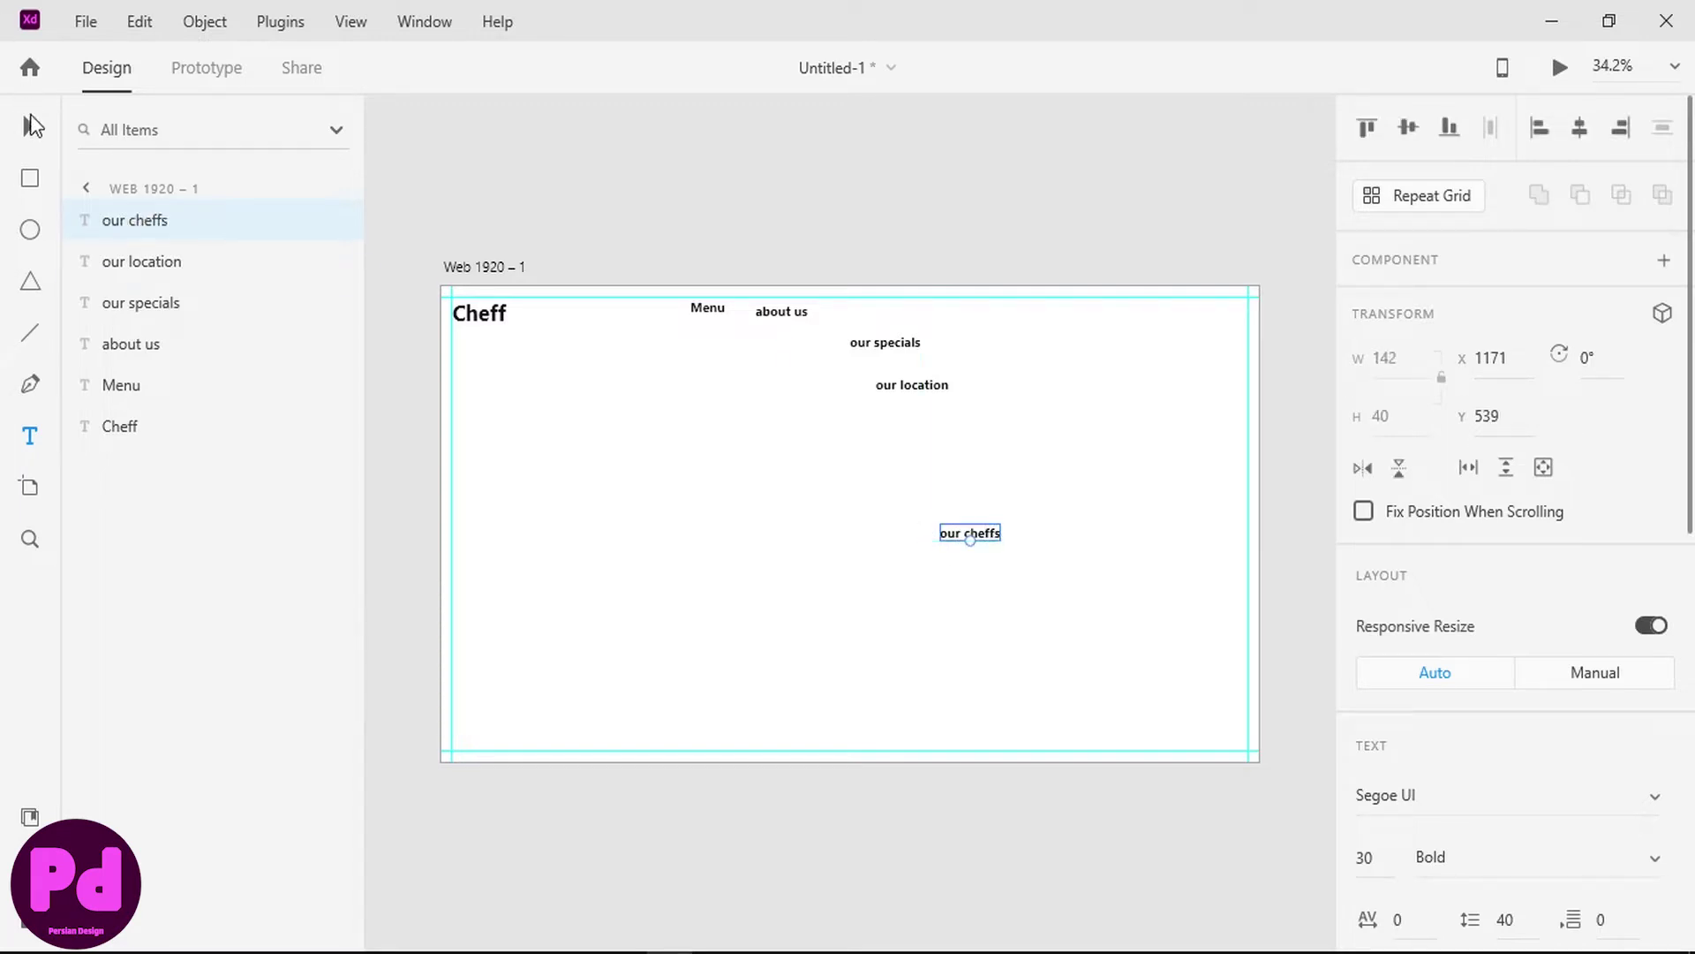
- Arrange our specials, our location and our cheffs in the header row after about us, with our cheffs at X 1344
key(v)
drag(967, 539, 1042, 324)
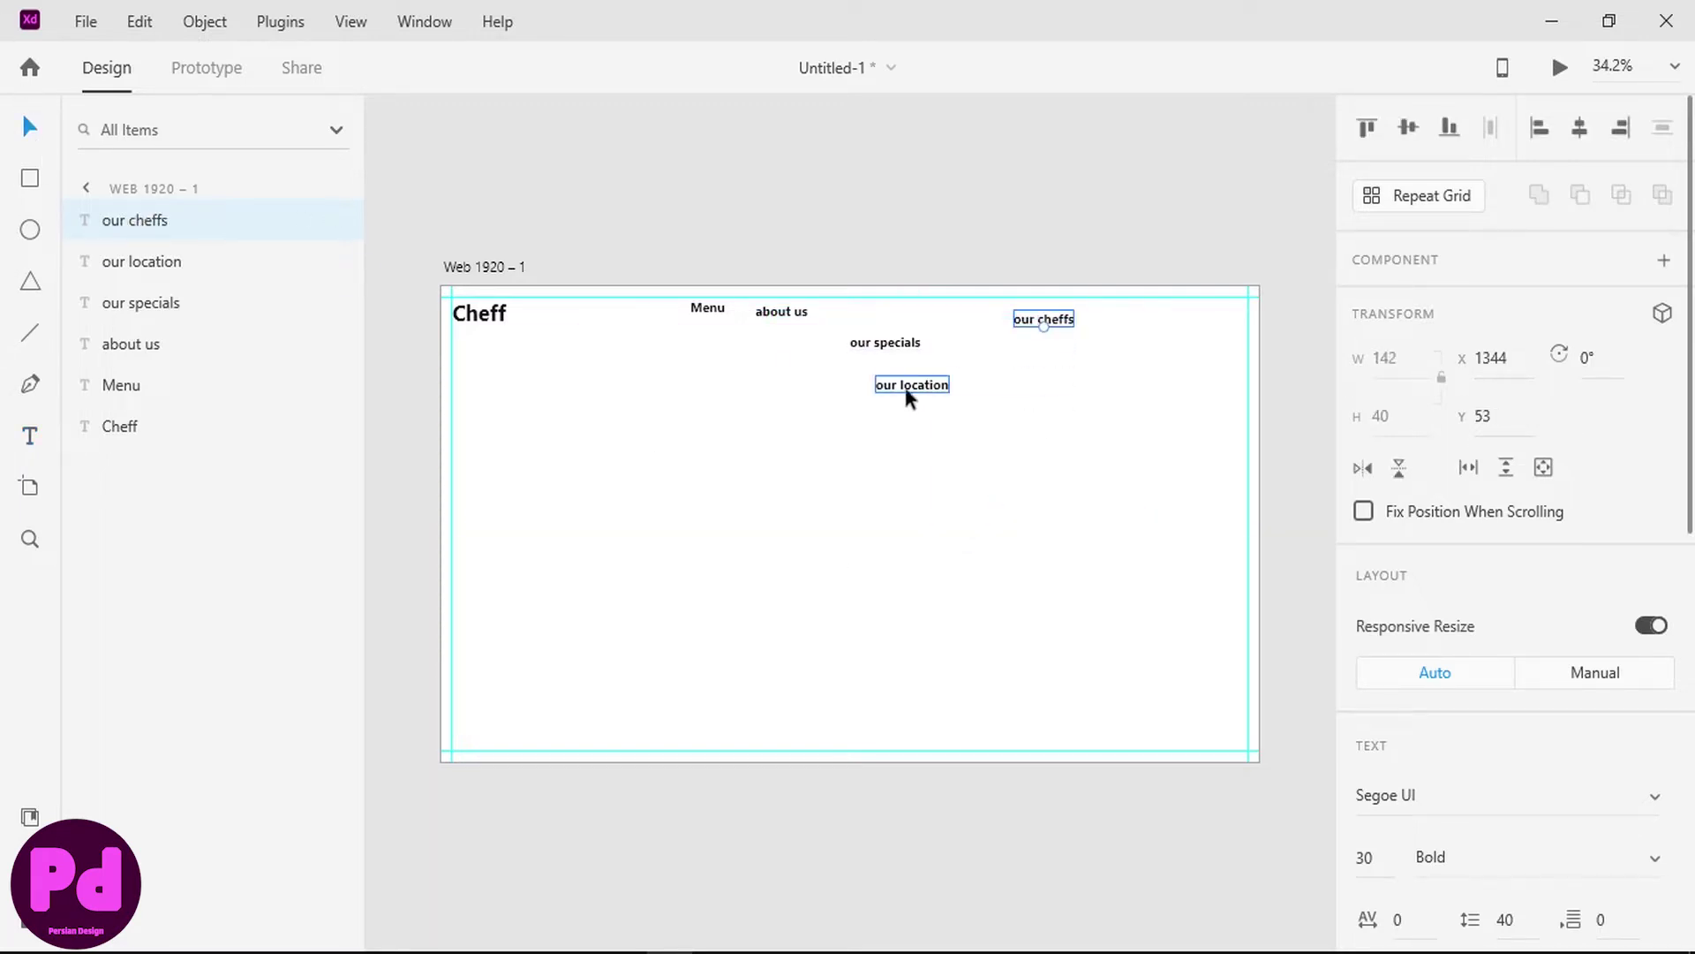
drag(908, 389, 886, 323)
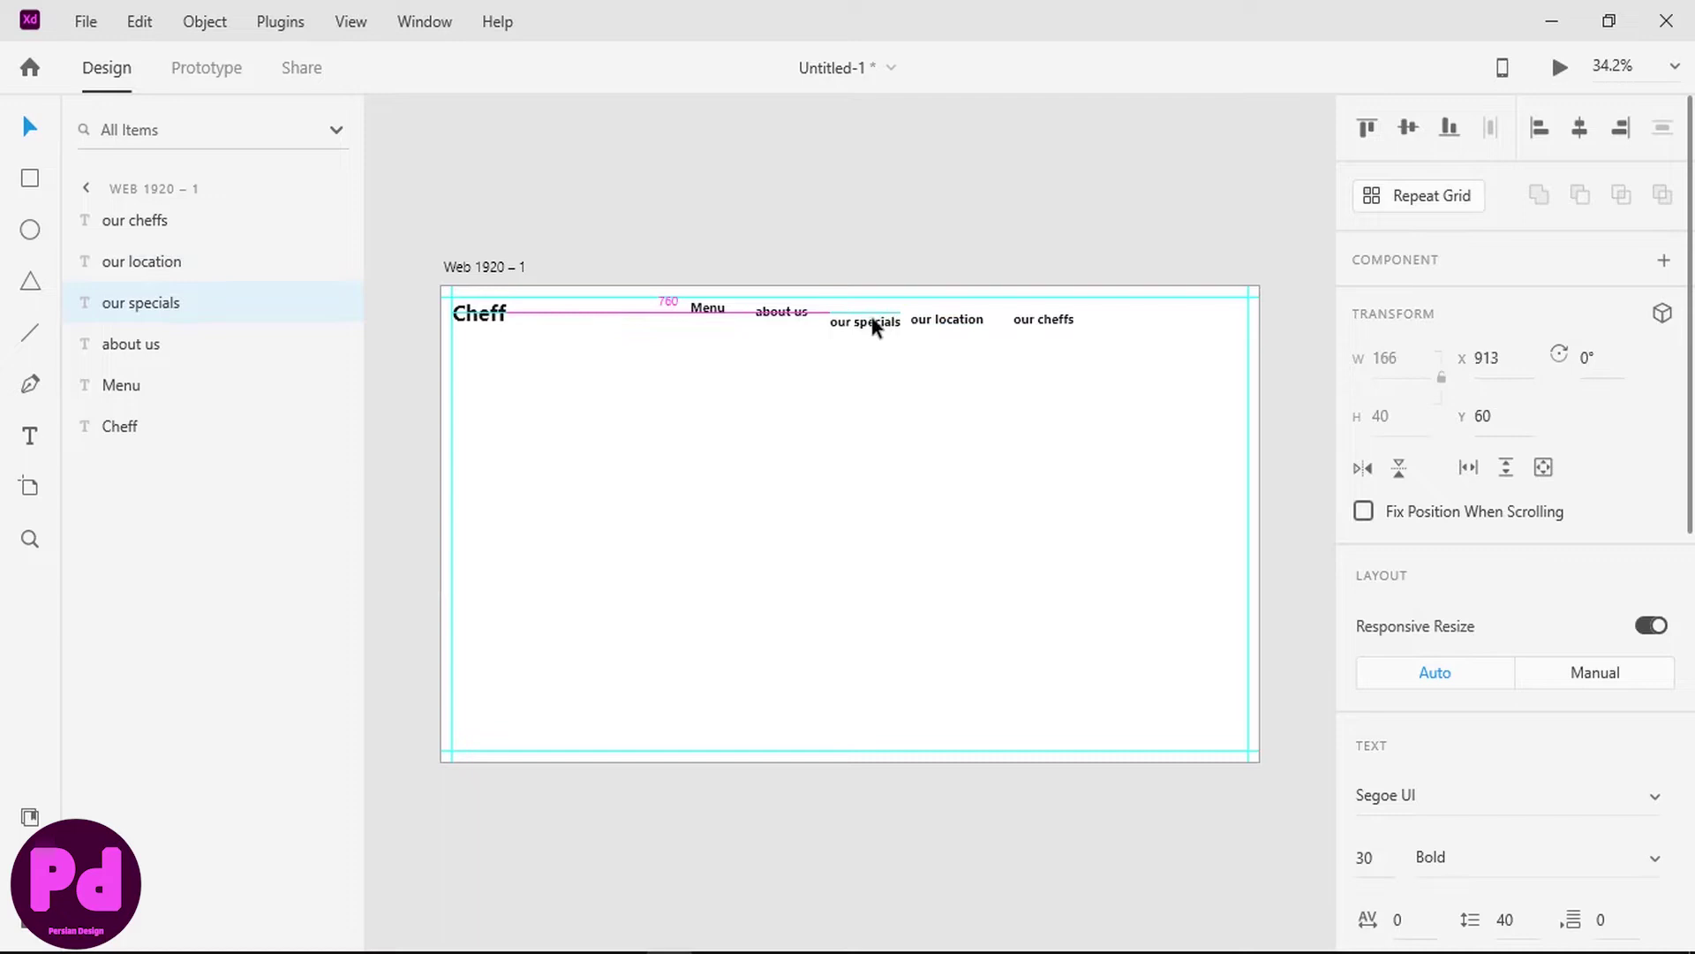
- Align the five menu items by their vertical middles, and align them with the Cheff heading in the same way
shift+click(702, 306)
shift+click(1036, 320)
click(177, 385)
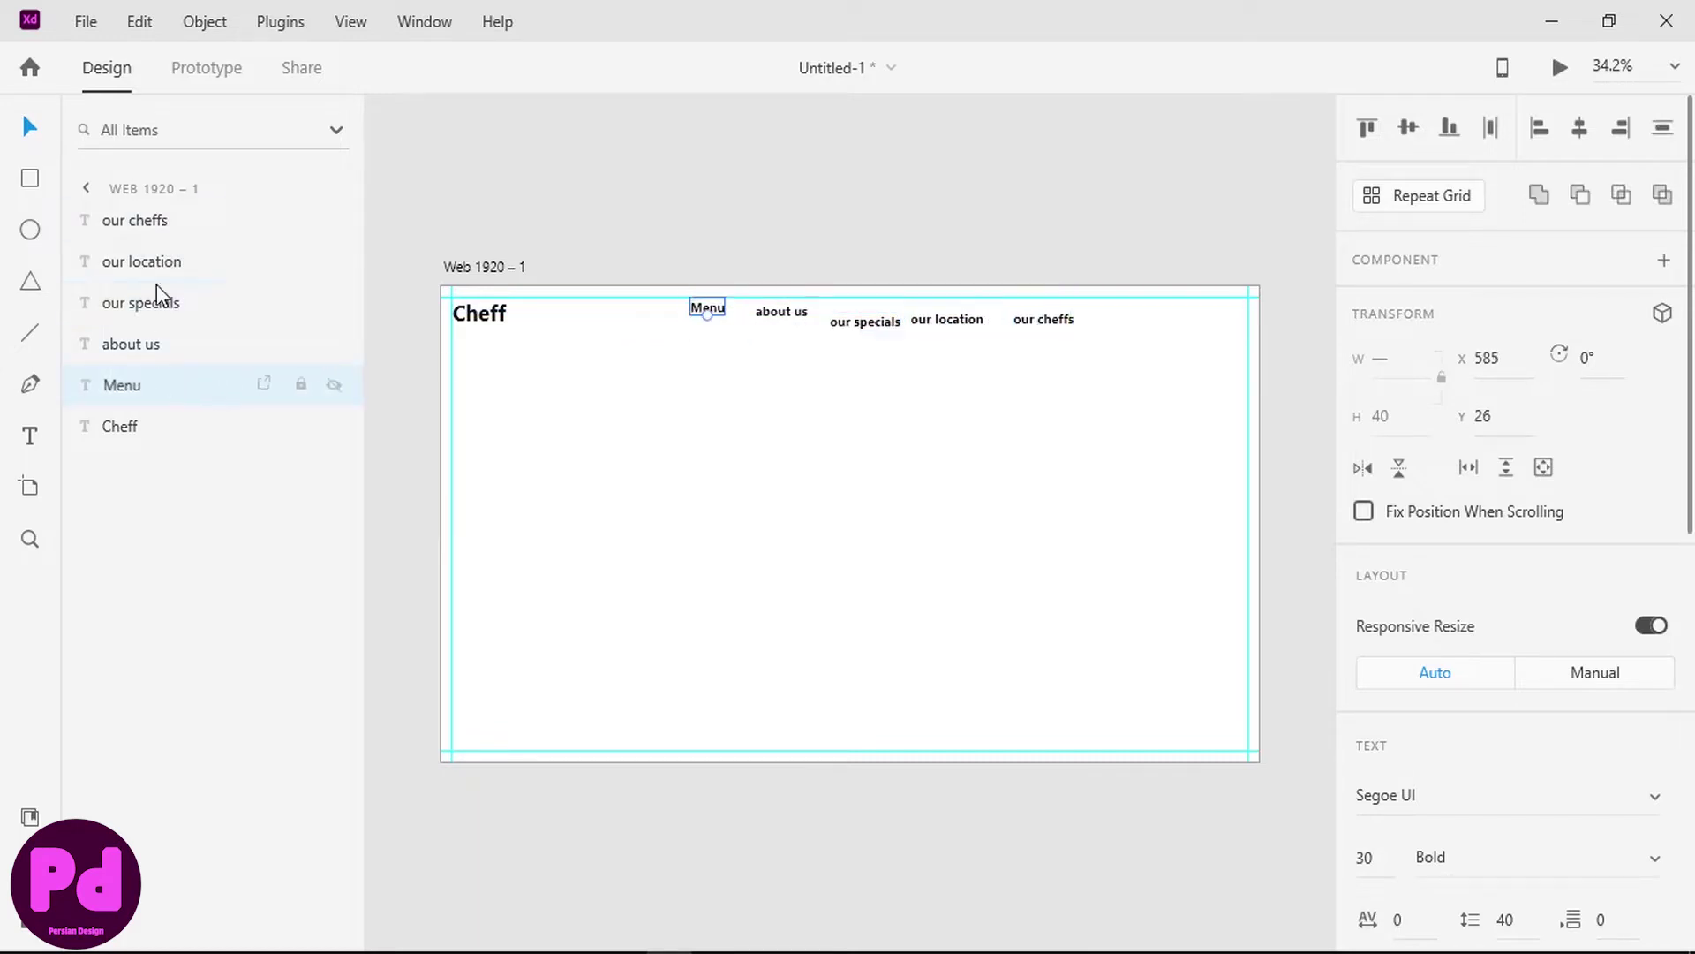
shift+click(157, 228)
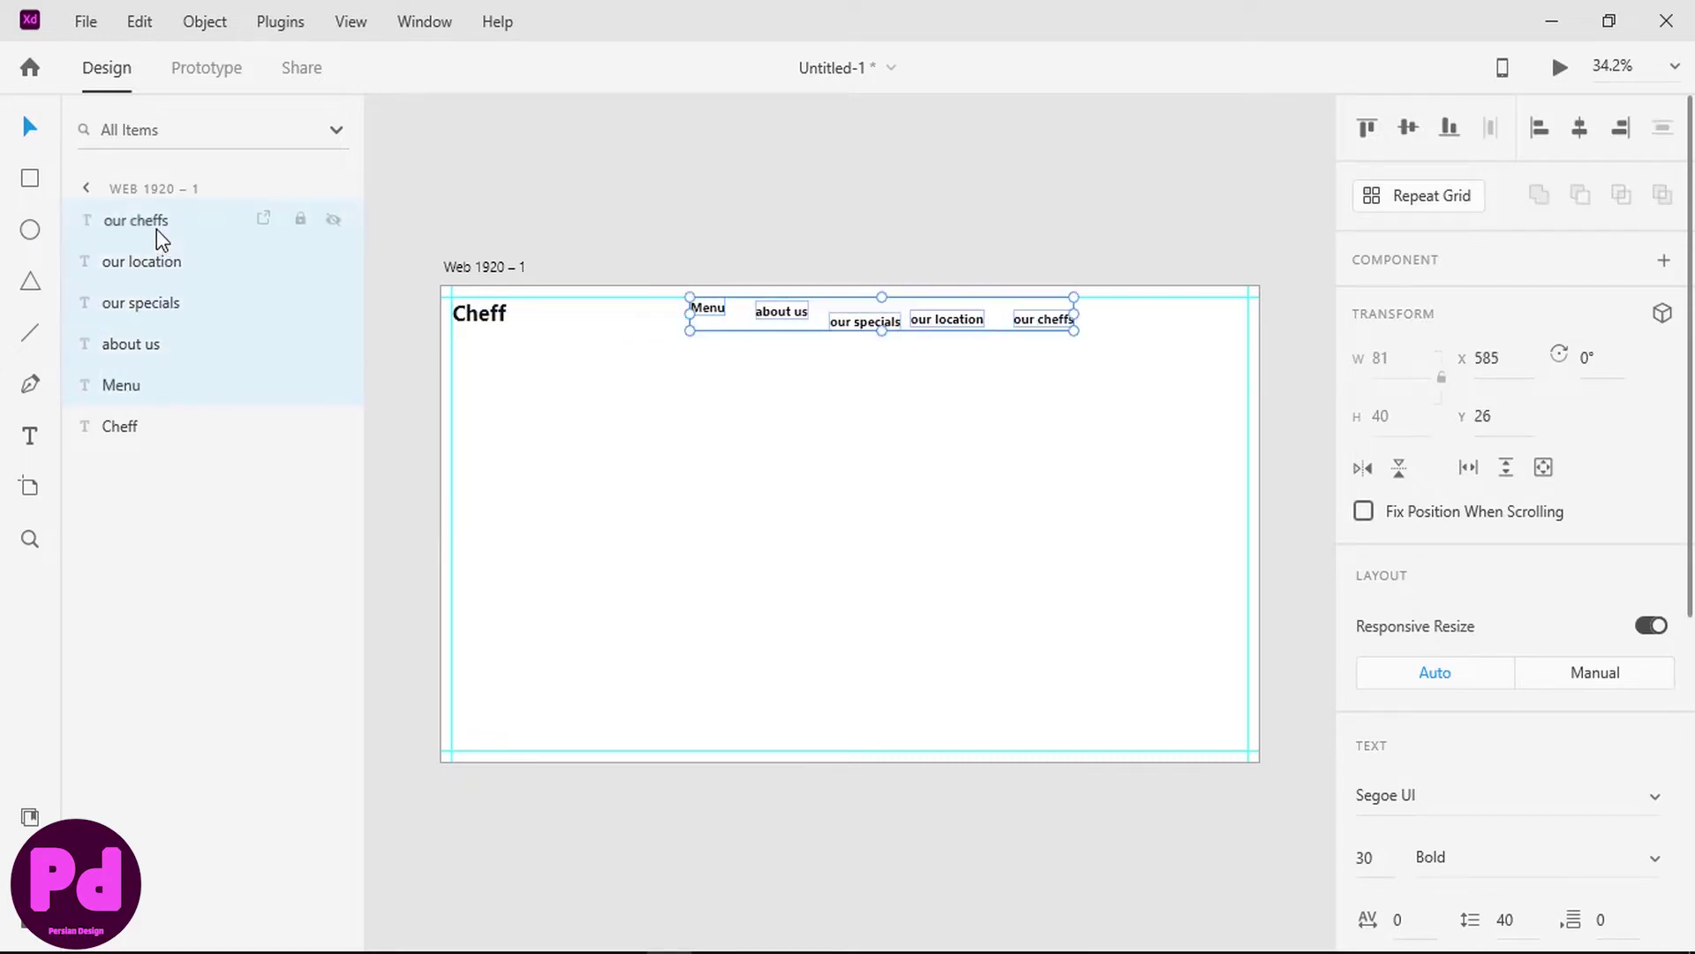
click(1406, 130)
shift+click(468, 327)
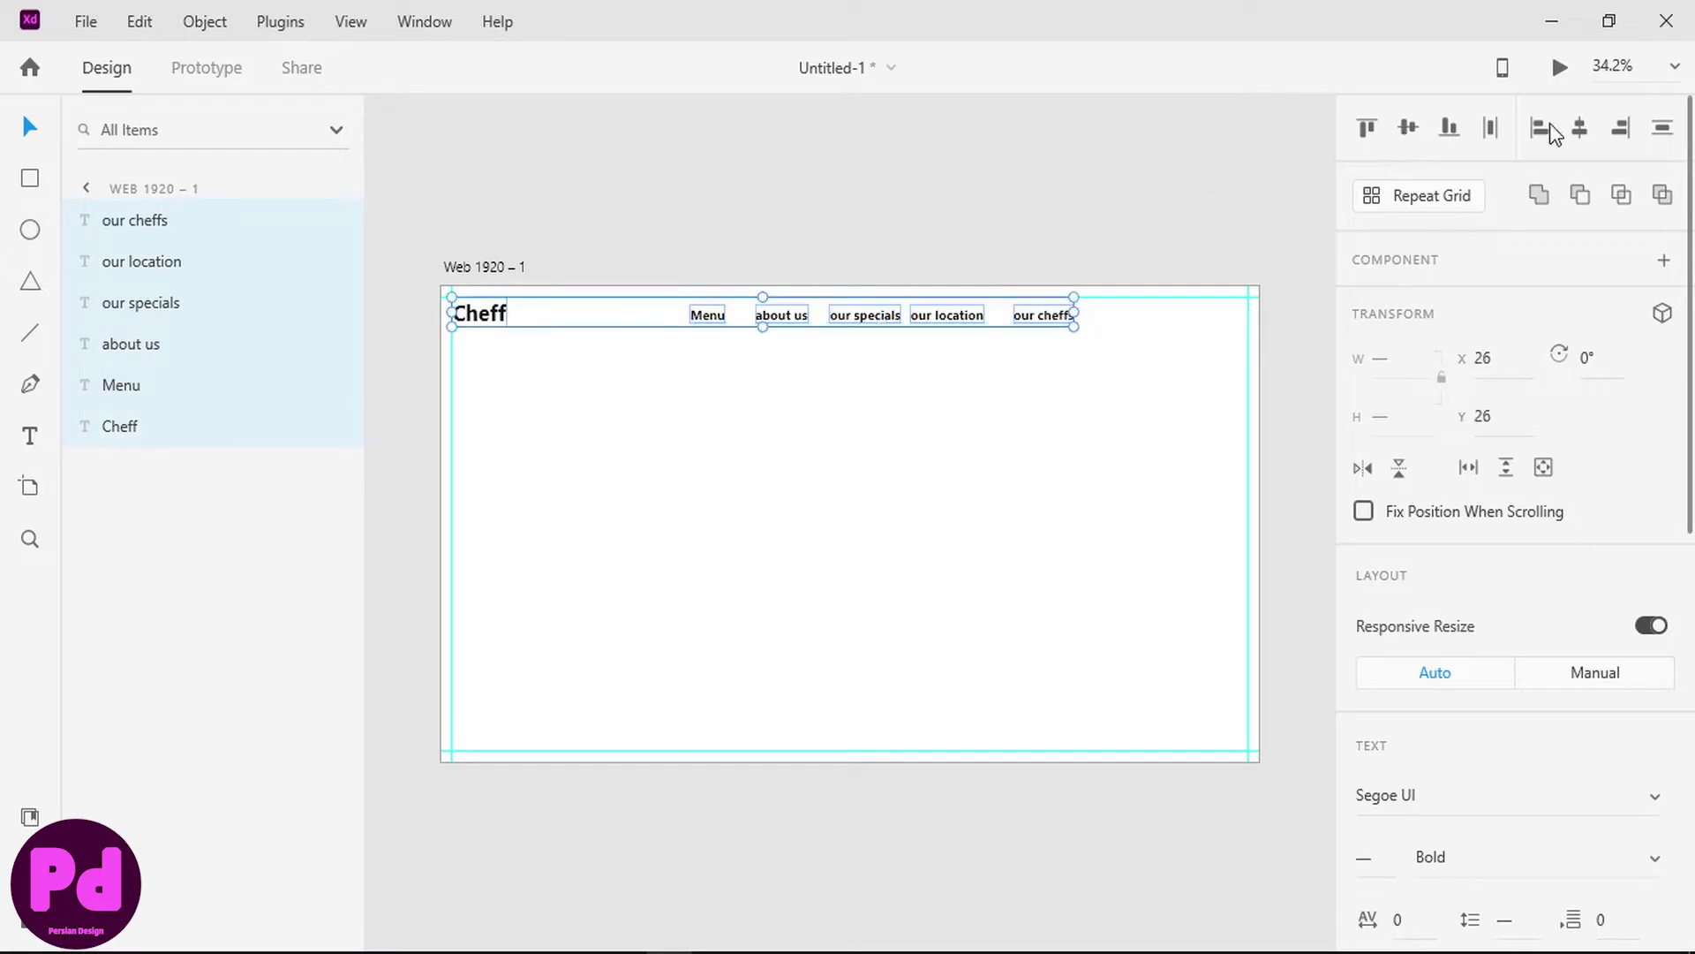
click(1408, 130)
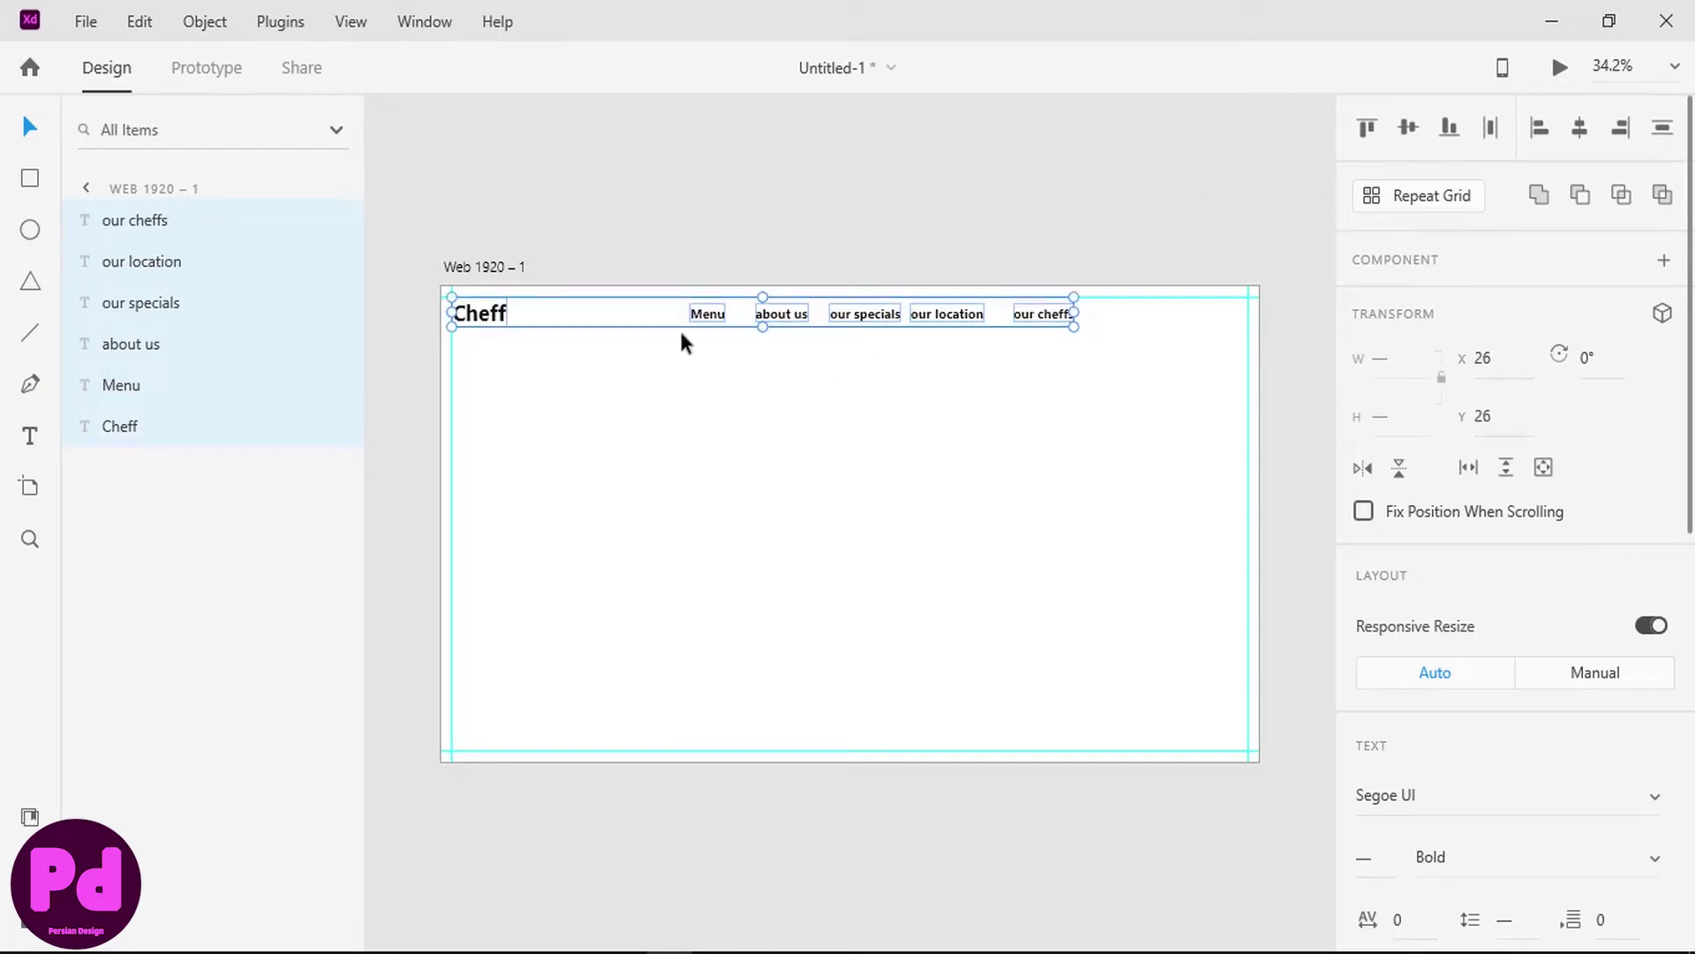
- Move the five menu items together, without the Cheff heading, to X 510, Y 26
click(464, 371)
click(250, 385)
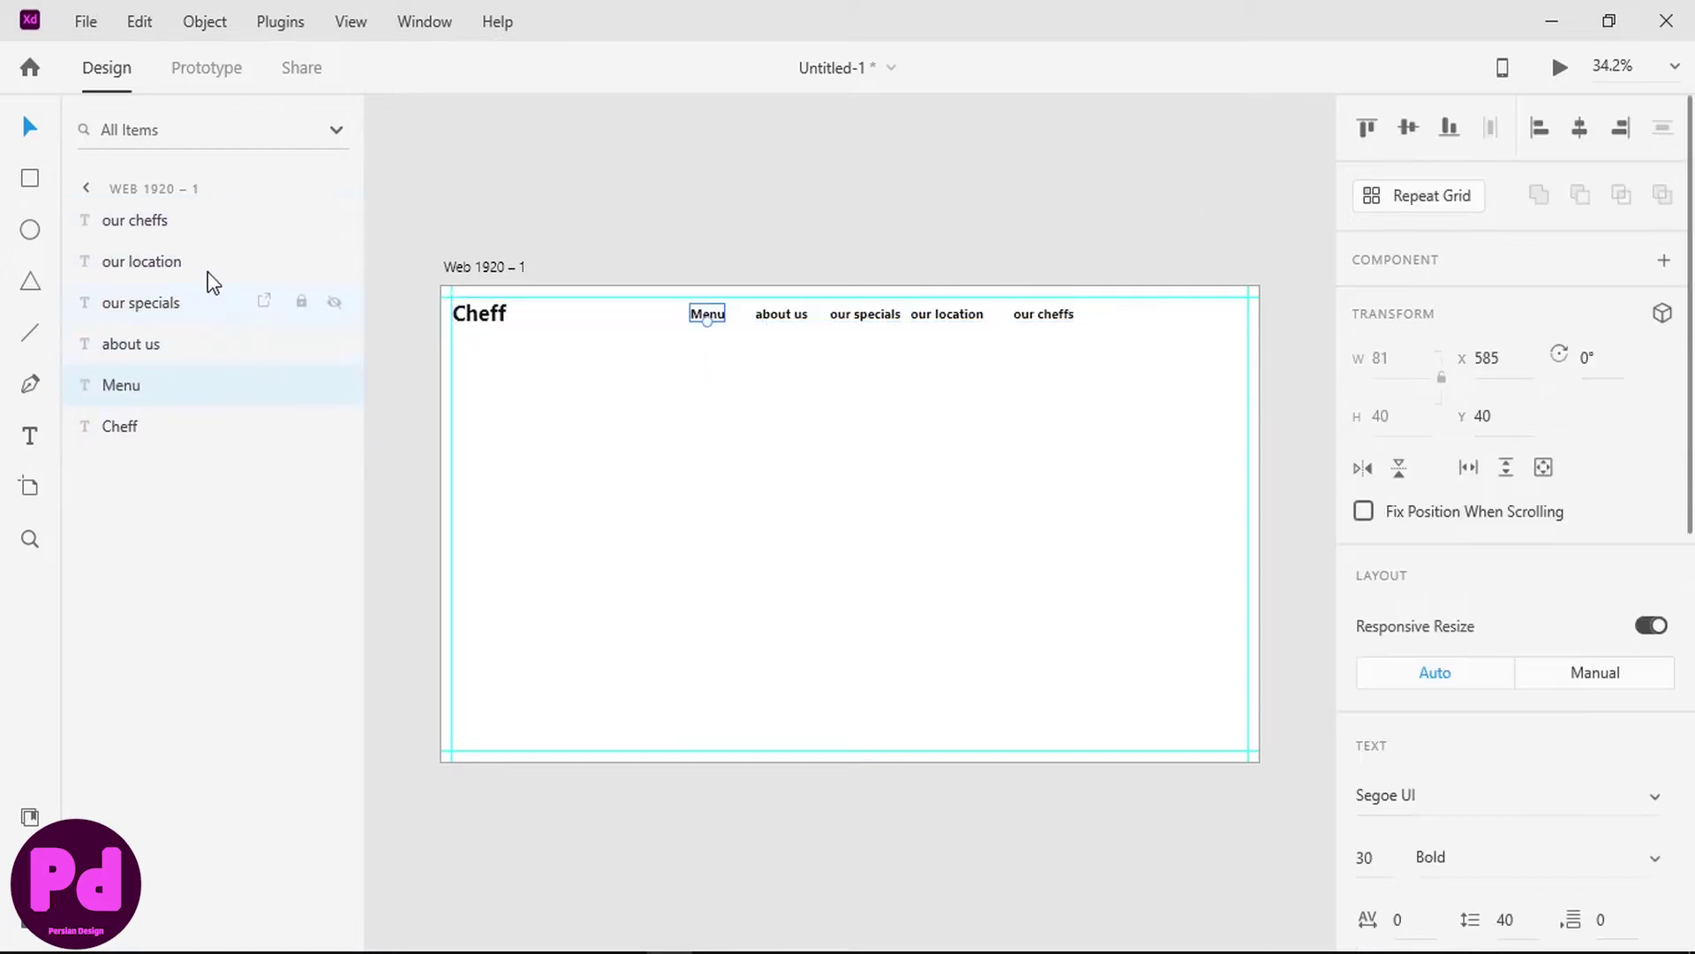
shift+click(159, 217)
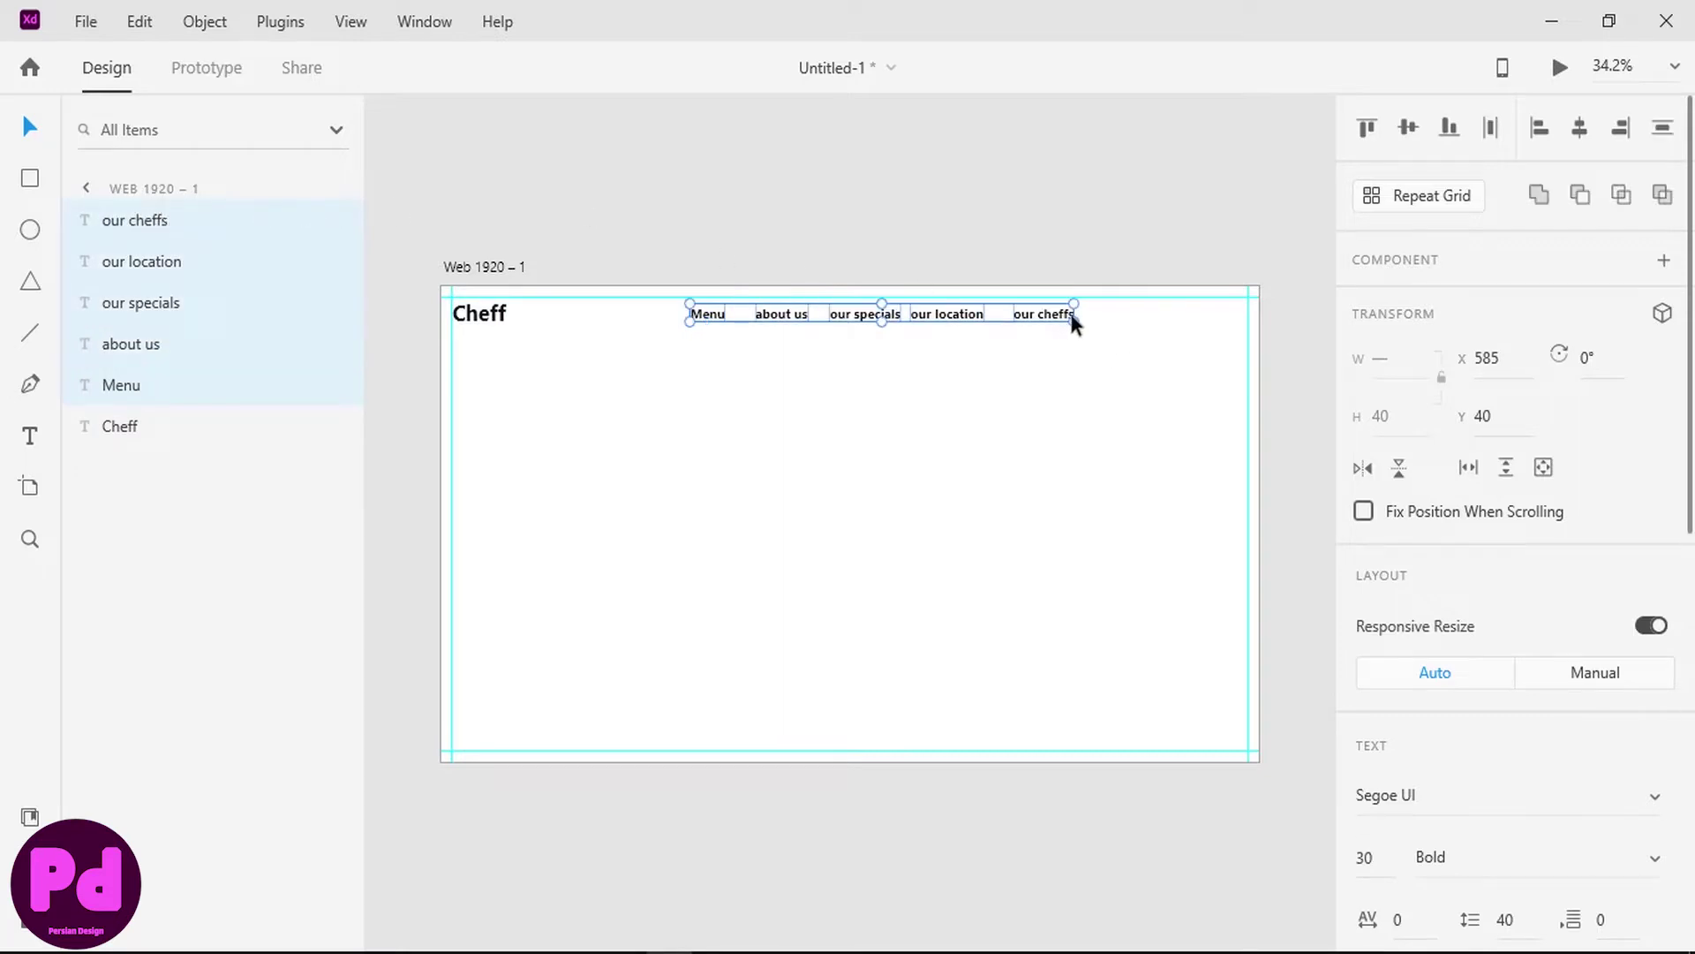
drag(717, 315, 674, 310)
- Set the font size of the Menu item to 35
double_click(677, 310)
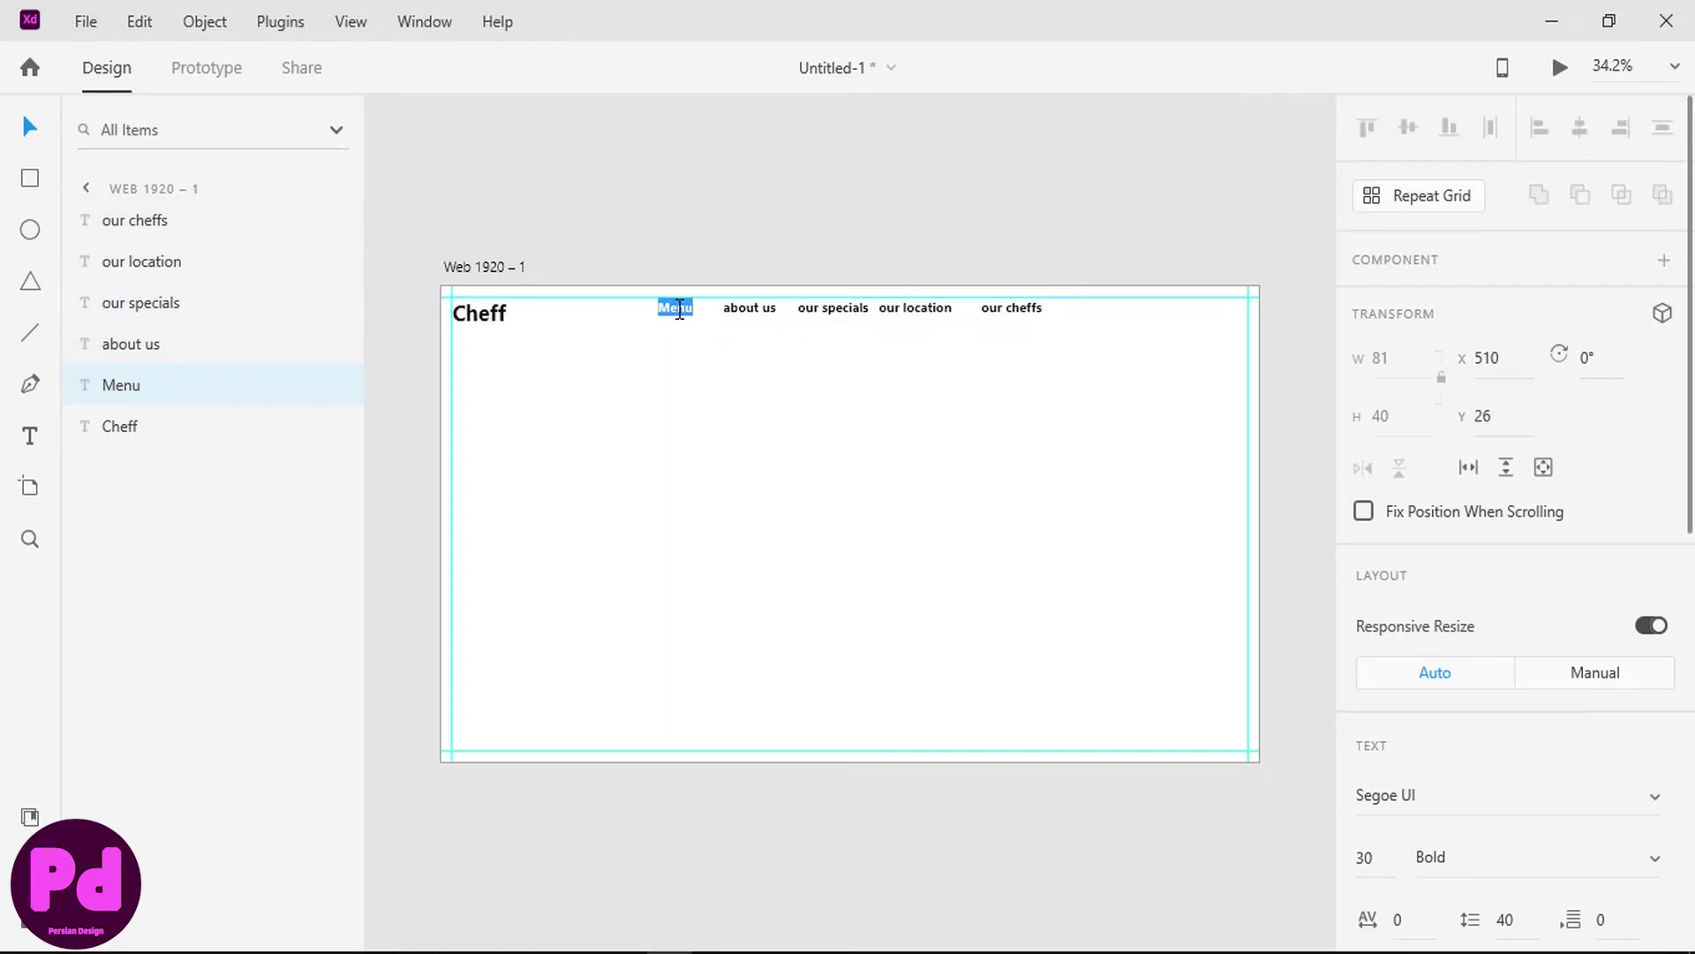
click(1367, 861)
text(35)
click(29, 128)
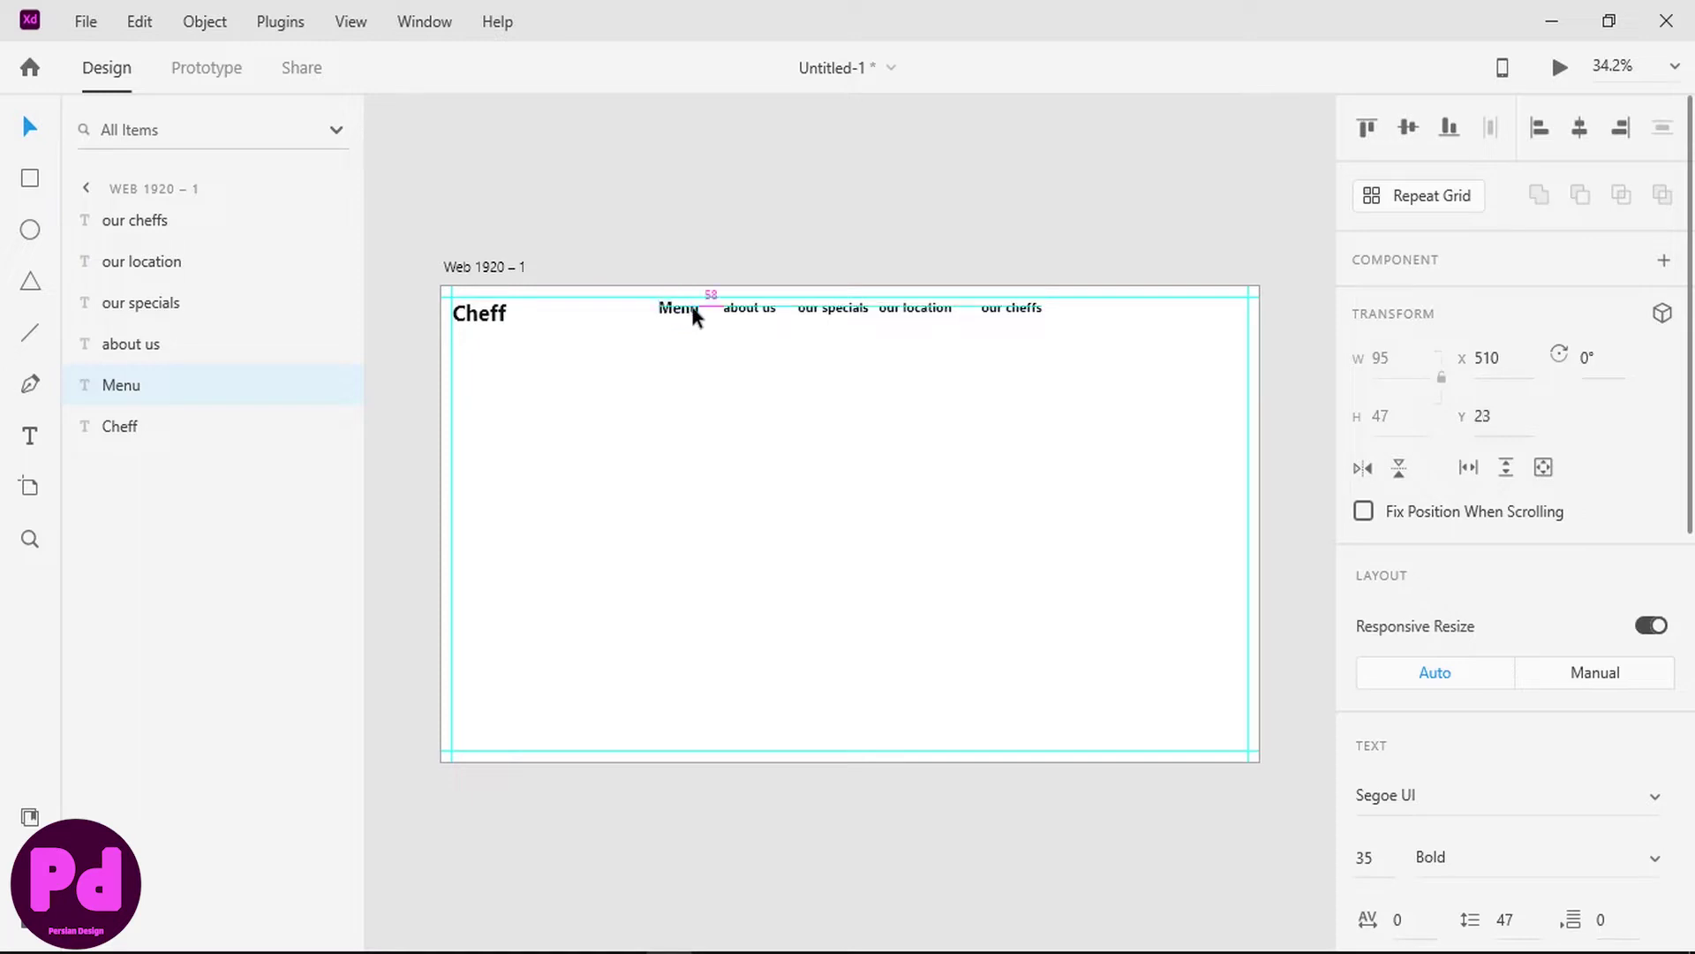
- Nudge about us, our specials, our location and our cheffs down together to Y 32
click(751, 308)
shift+click(1027, 313)
key(Down)
key(Down)
key(Down)
key(Down)
key(Down)
key(Down)
key(Down)
key(Down)
key(Down)
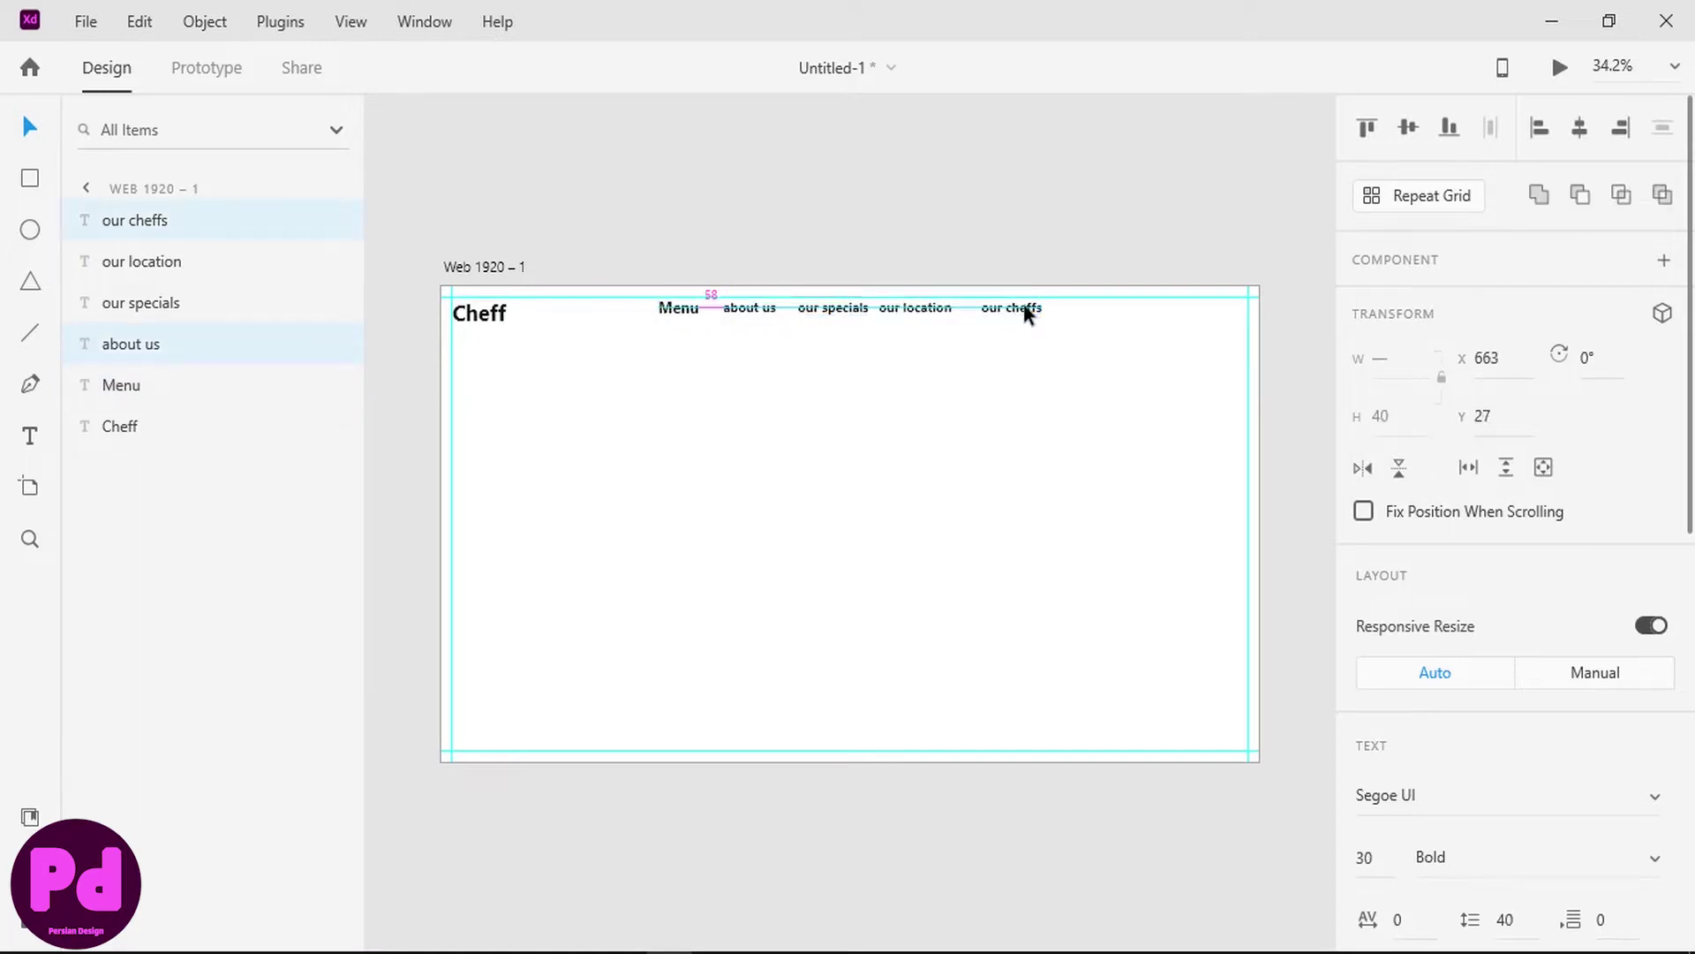
key(shift+Up)
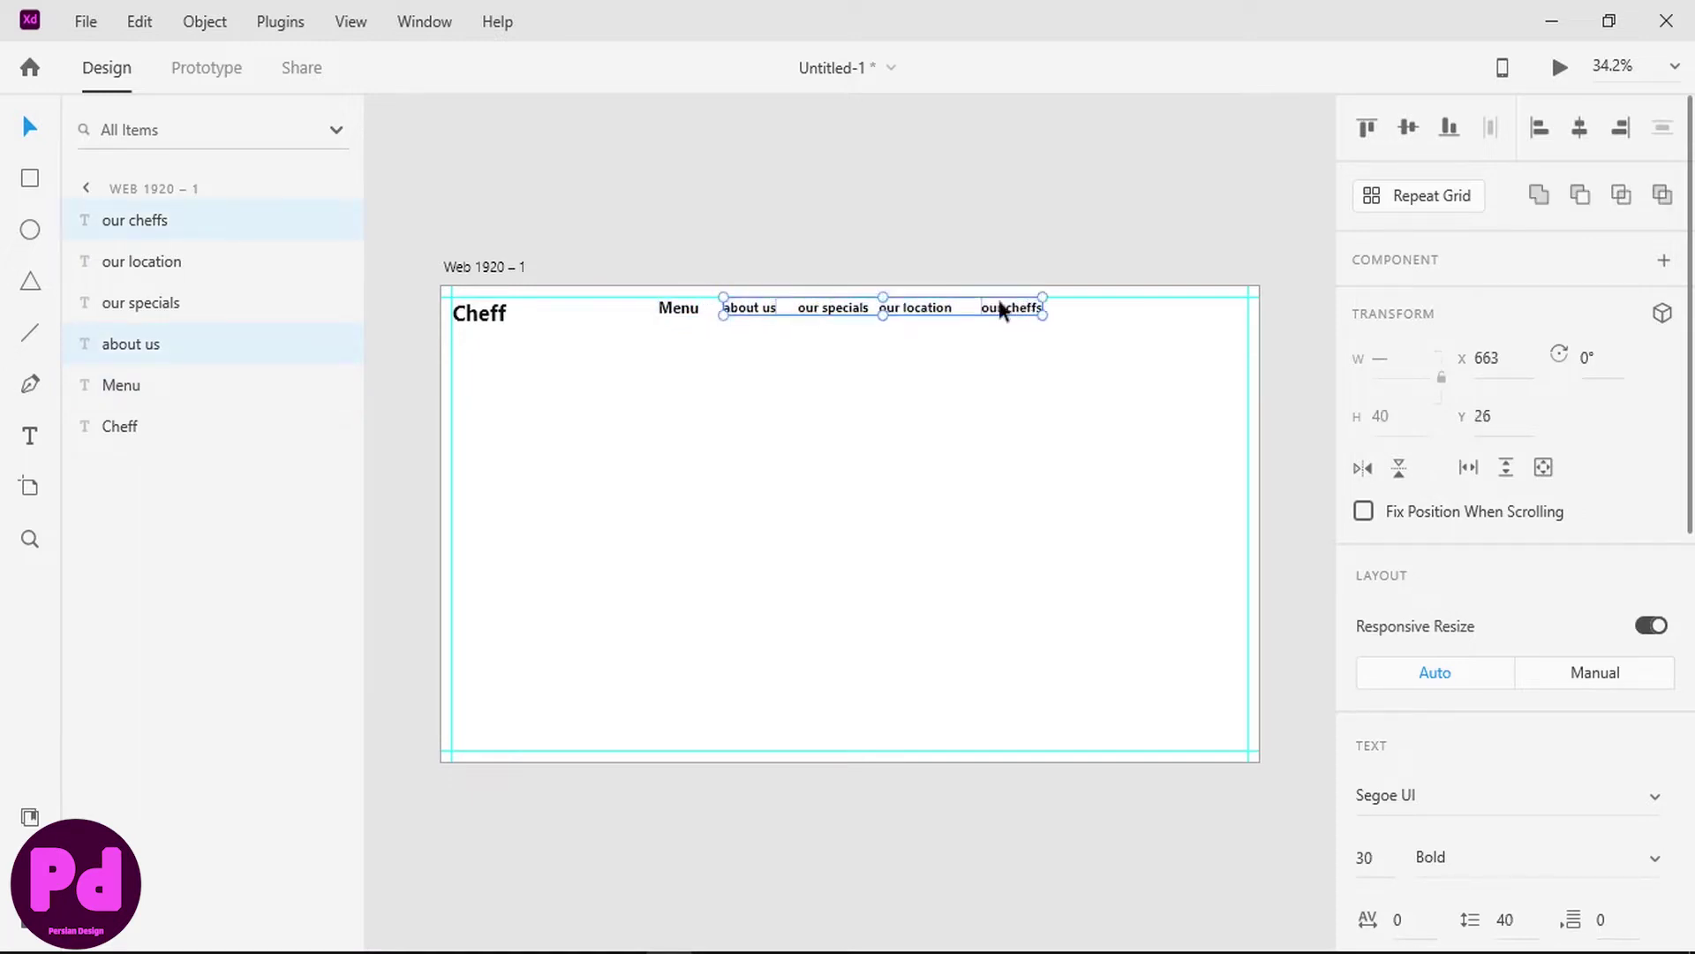
shift+click(830, 309)
shift+click(927, 311)
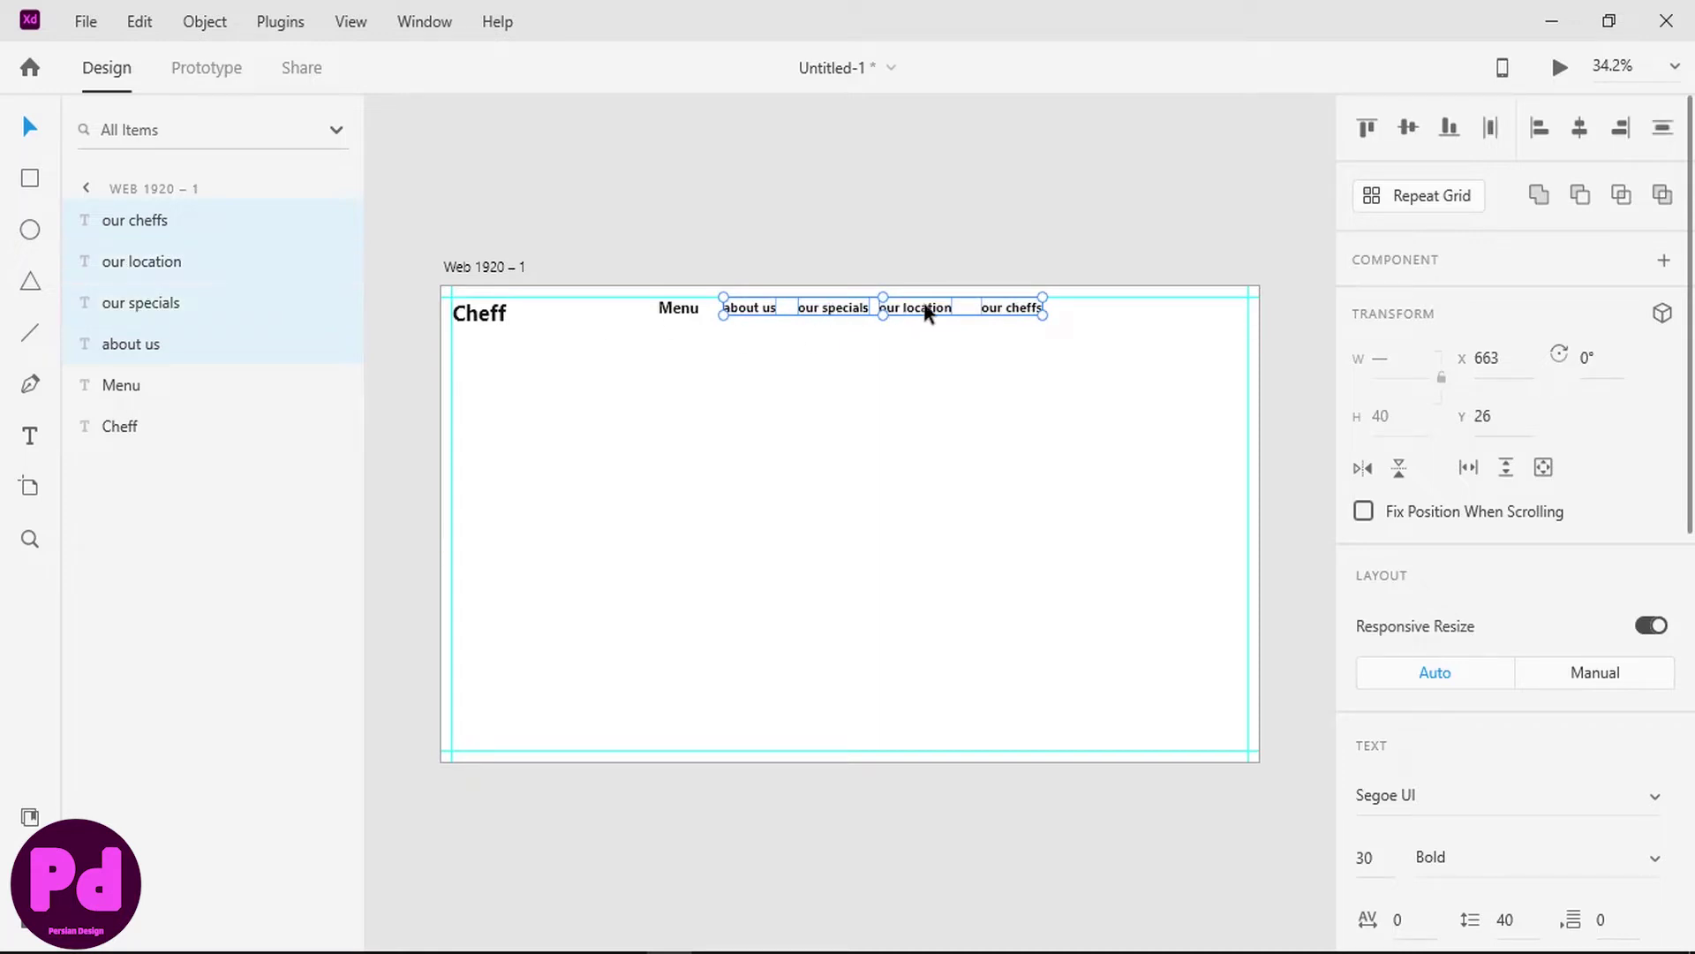
key(Down)
key(Down)
key(Down)
key(Down)
key(Down)
key(Down)
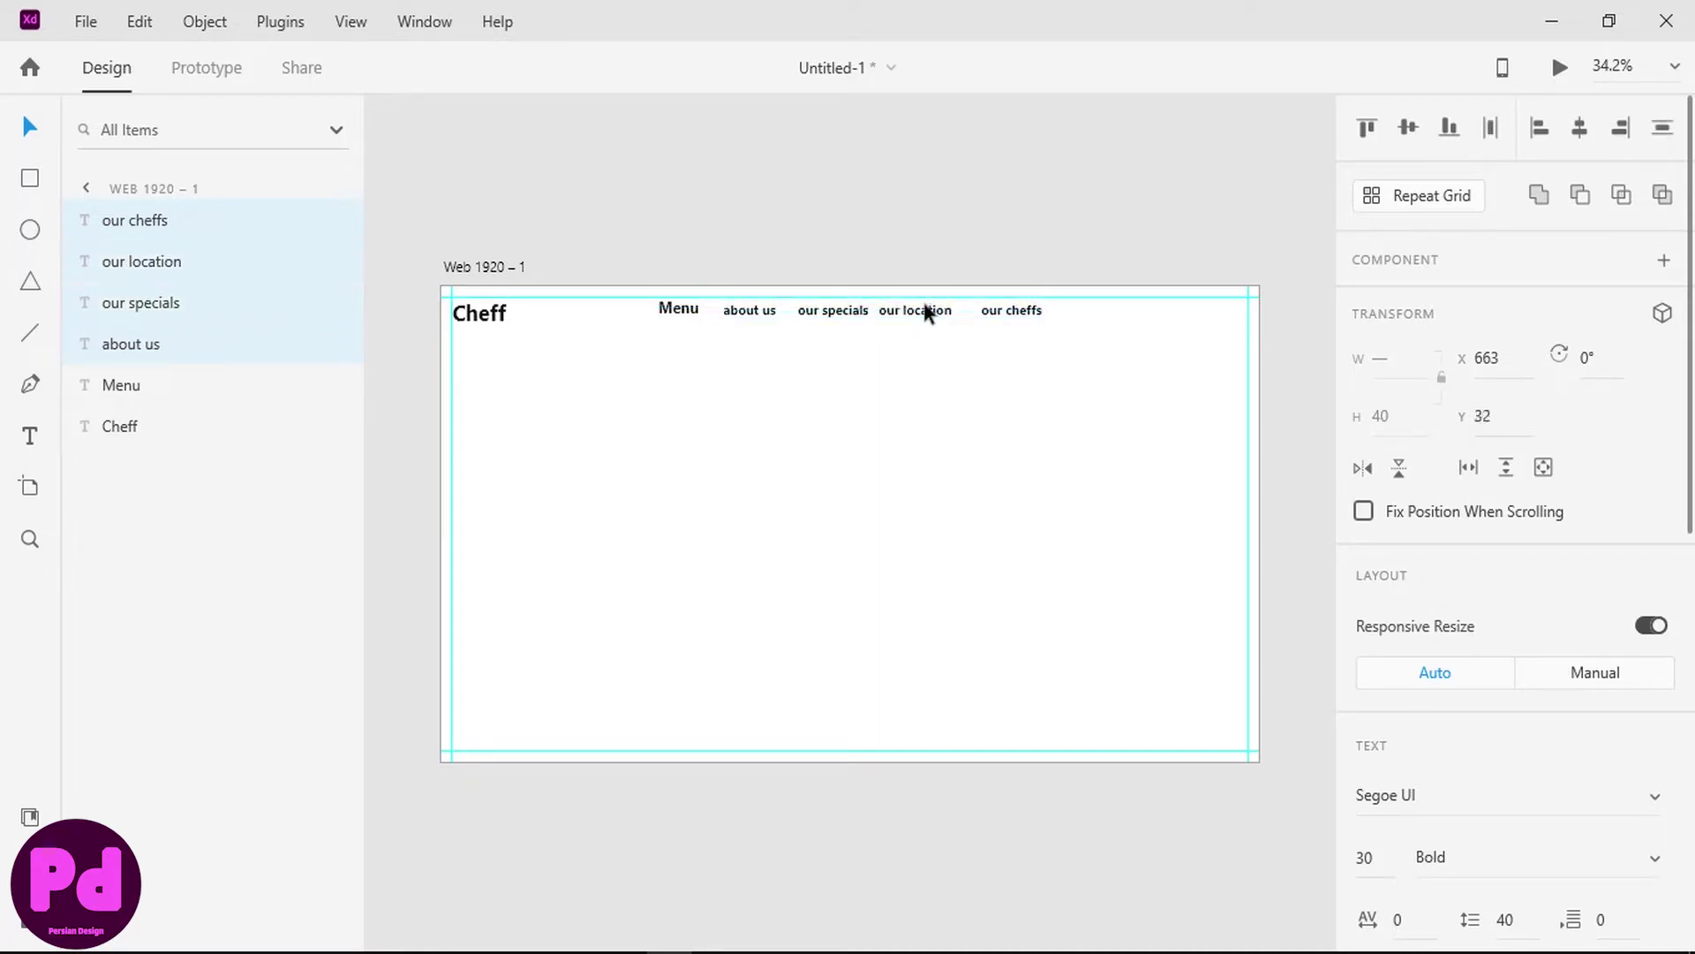
- Set the font size of the Menu item to 40
double_click(678, 309)
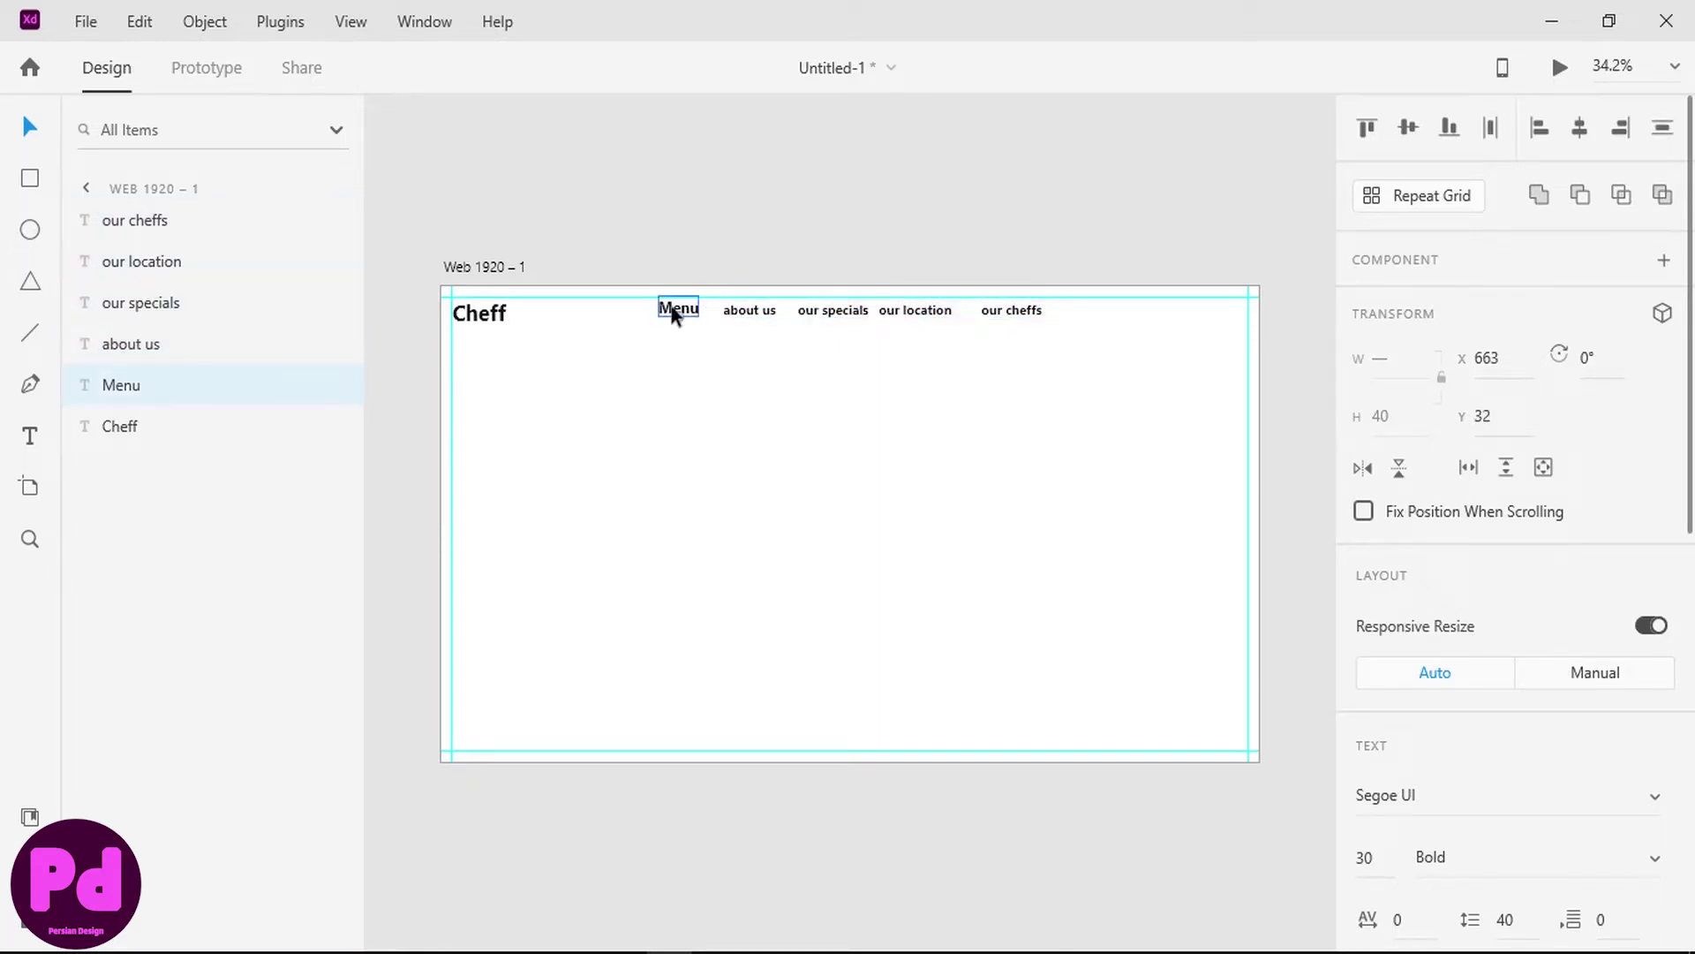
click(1376, 857)
text(40)
key(Return)
click(20, 124)
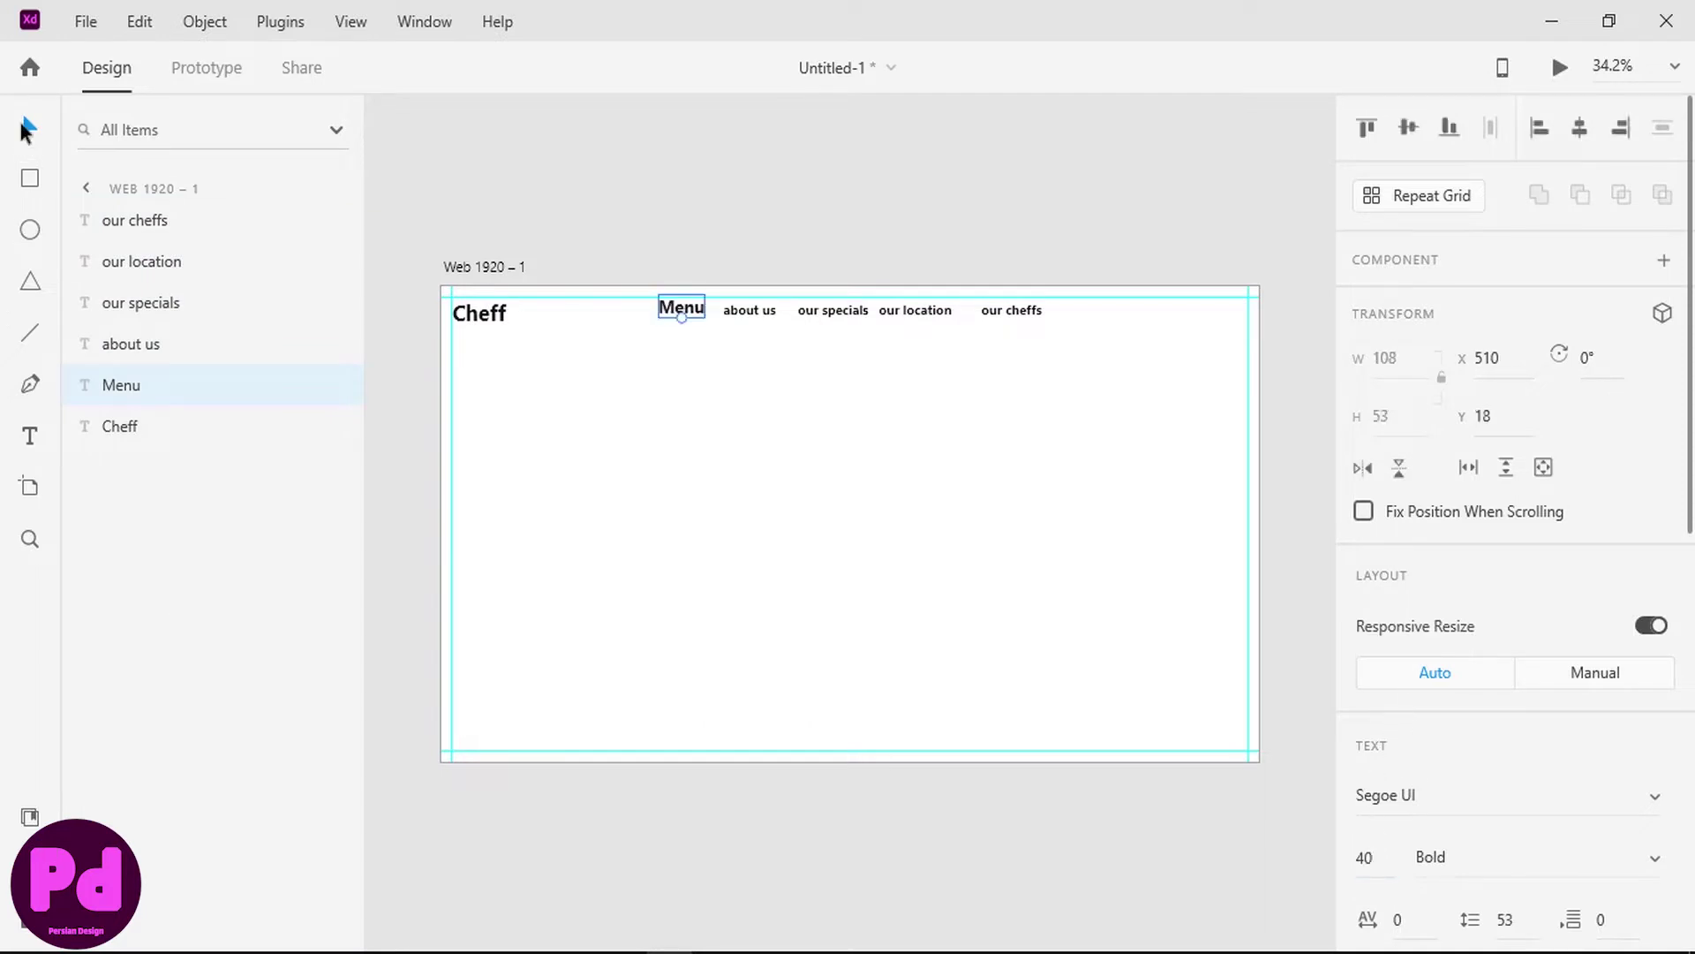
- Nudge the Menu item to X 493, Y 18, away from about us
key(Left)
key(Left)
key(Left)
key(Left)
key(Left)
key(Left)
key(Left)
key(Left)
key(Left)
key(Left)
key(Left)
key(Left)
key(Left)
key(Left)
key(Left)
key(Left)
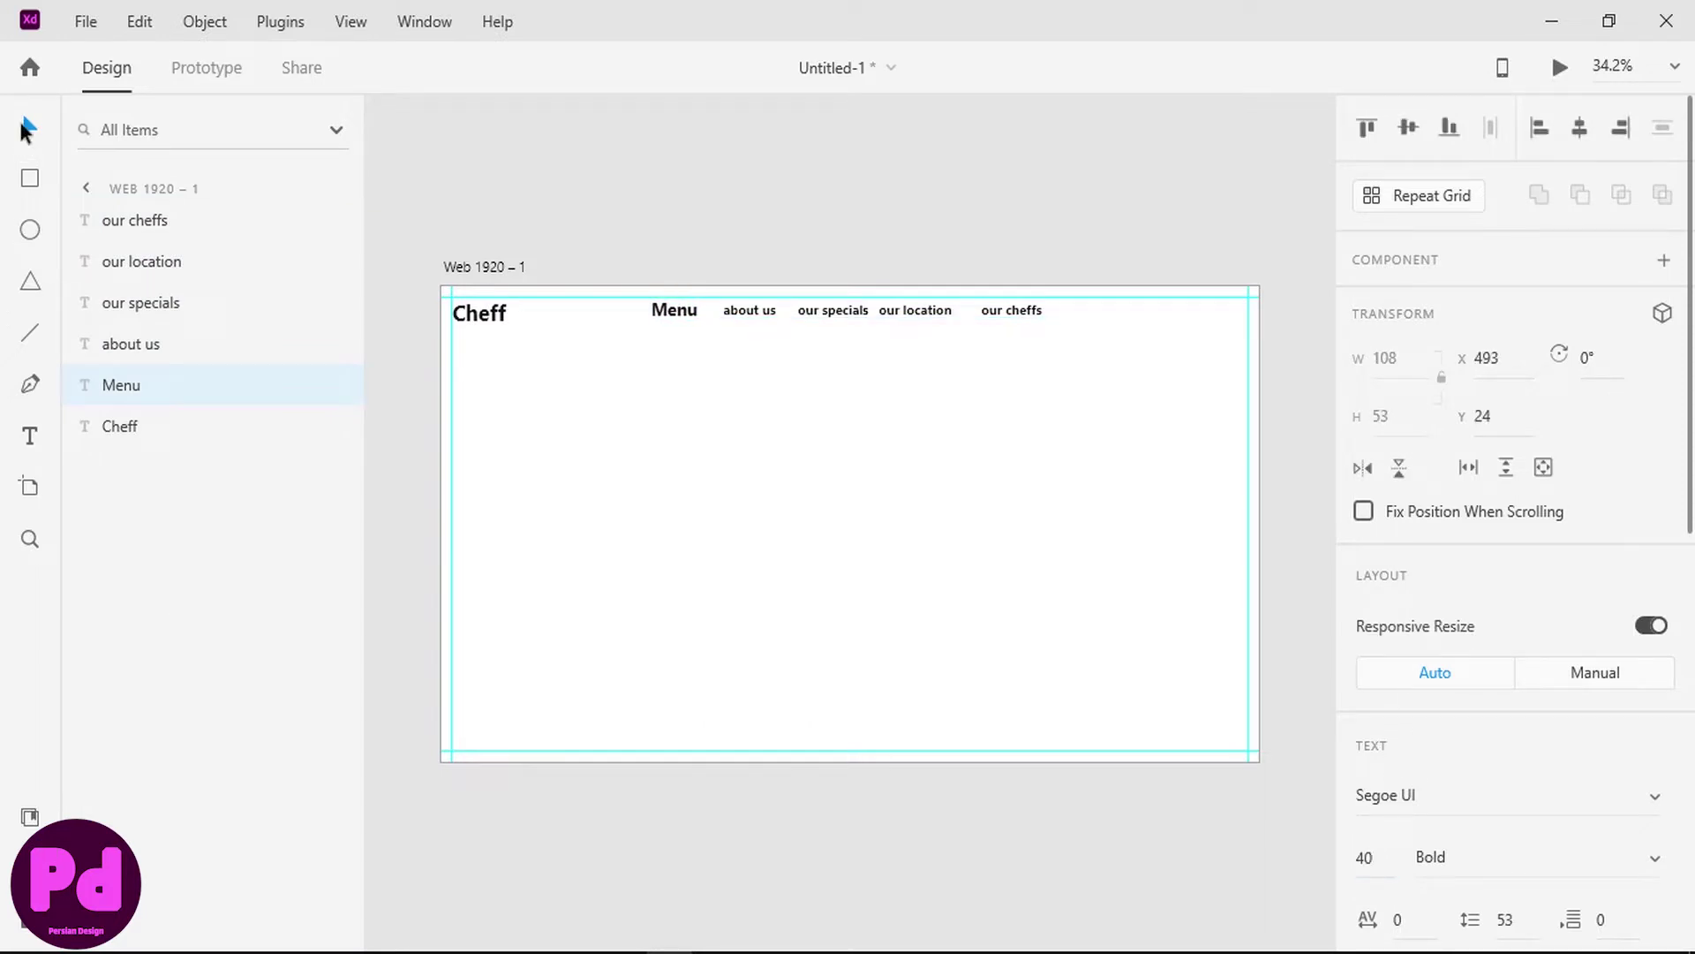
key(Up)
key(Up)
key(Up)
key(Up)
key(Up)
key(Up)
- Reduce the font size of the Menu item to 35
double_click(686, 313)
click(1374, 853)
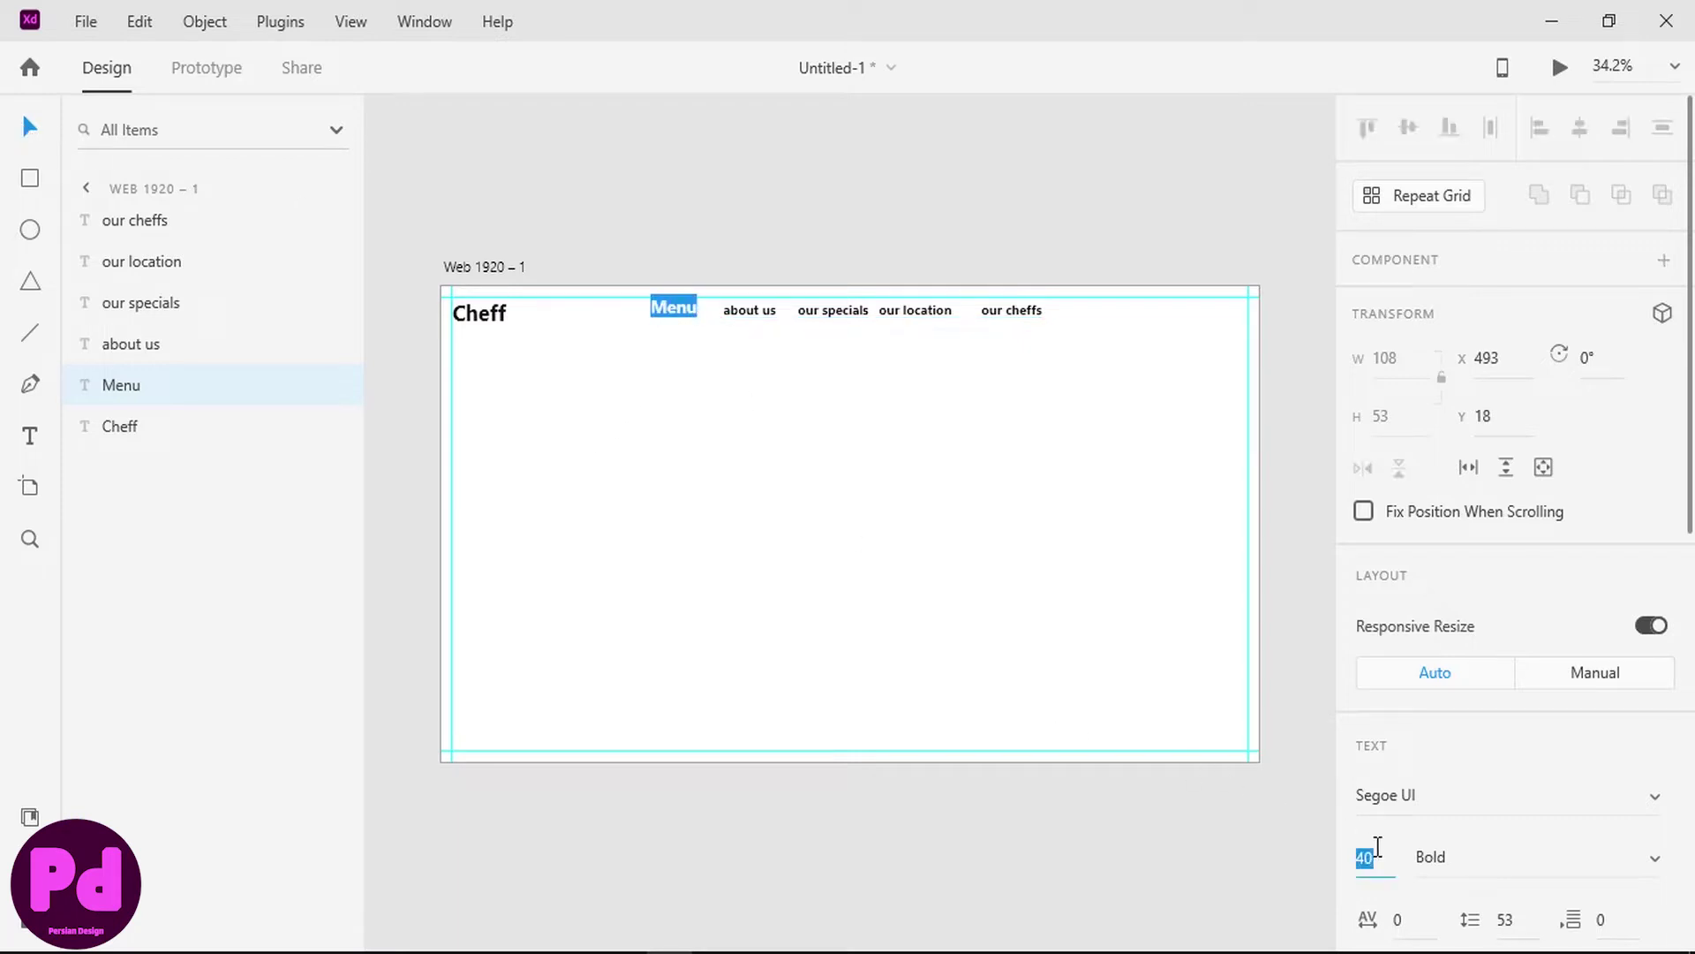
text(35)
key(Return)
key(Escape)
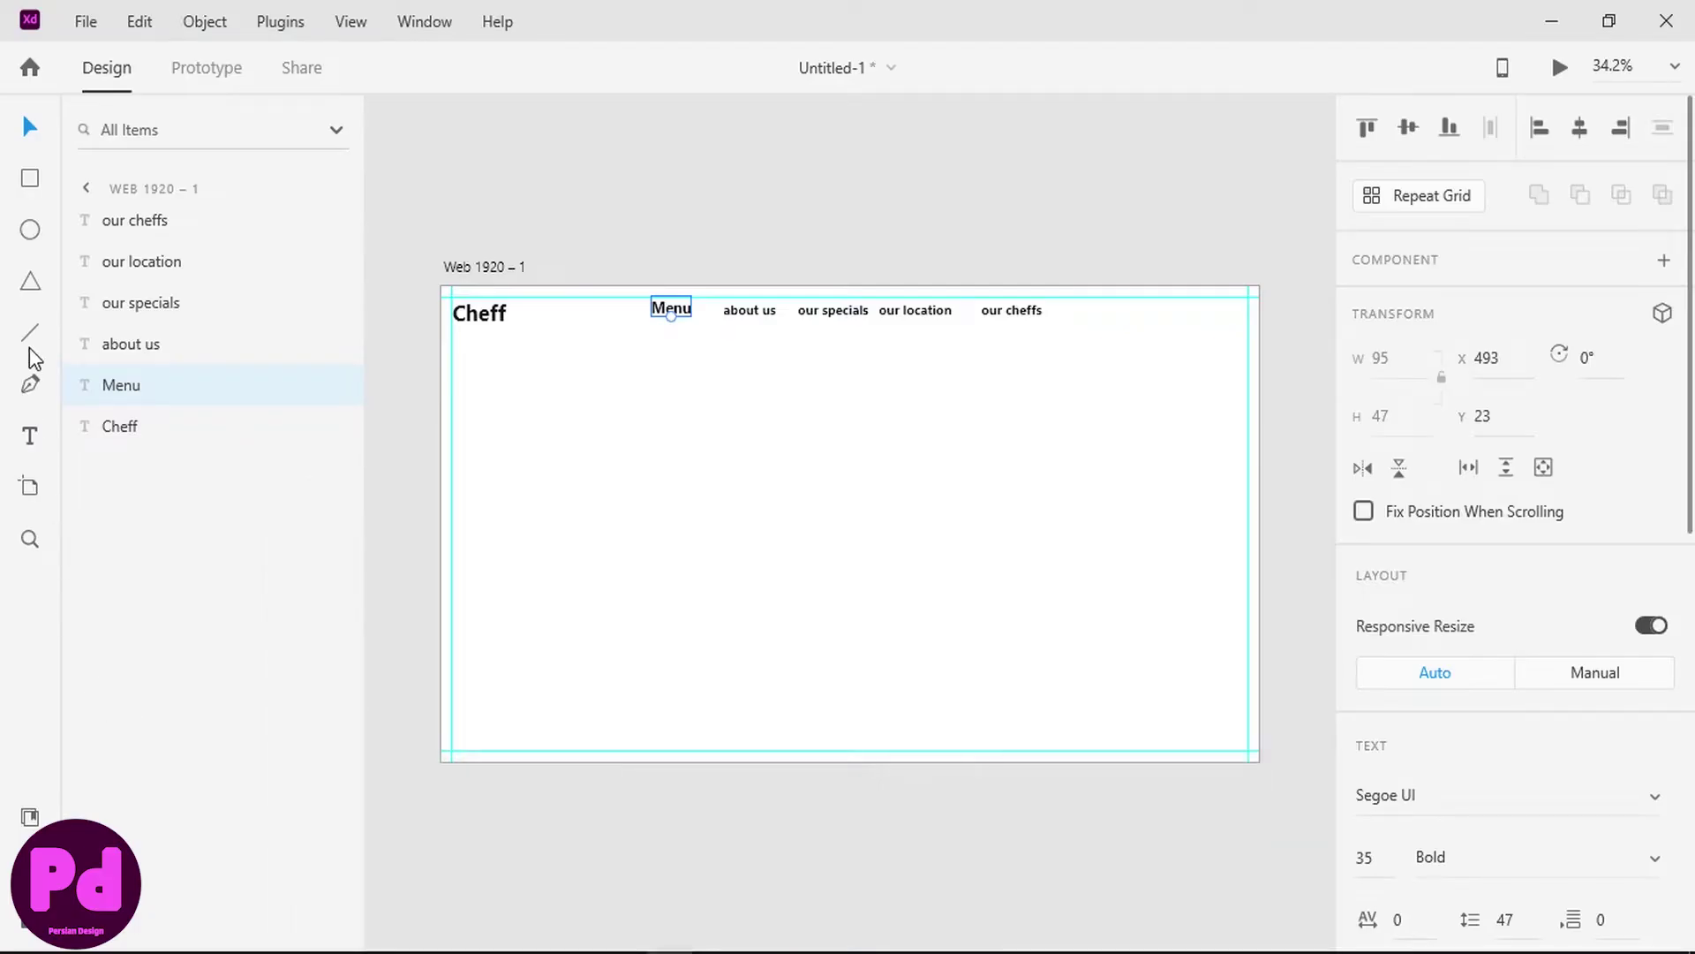
- Draw a horizontal line just beneath the Menu item as an underline slightly wider than the word
click(30, 342)
scroll(692, 321, up, 5)
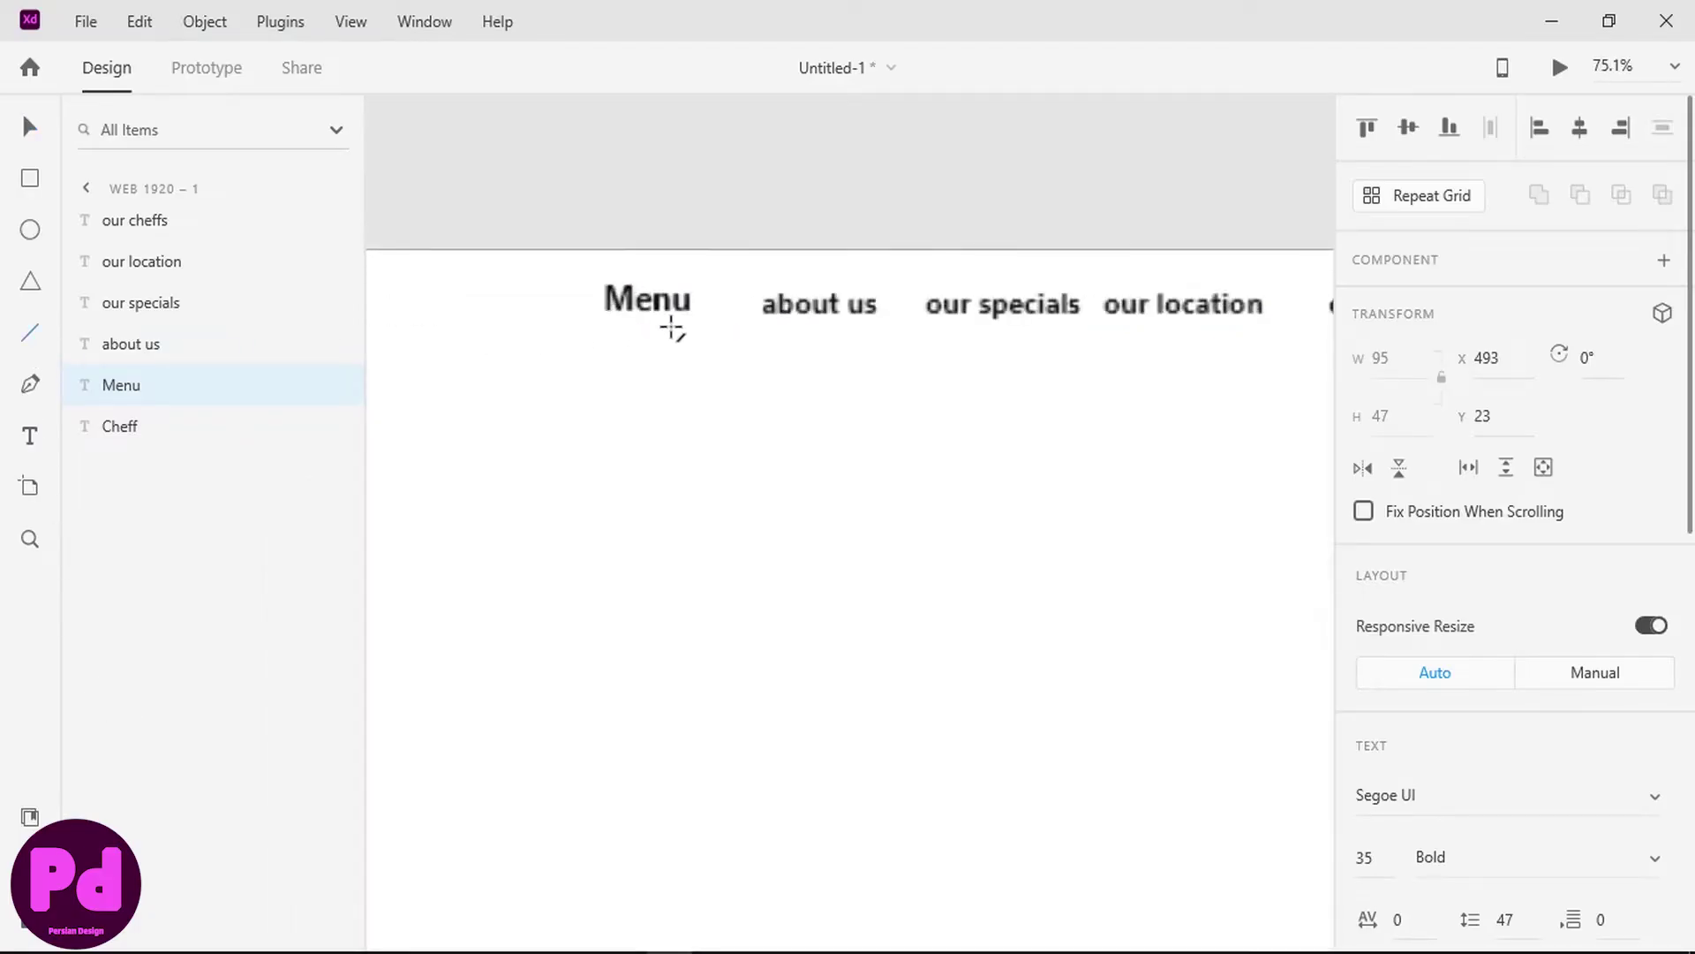
drag(601, 333, 707, 332)
- Give the Menu underline a black border of size 5 with round caps
scroll(1582, 595, down, 5)
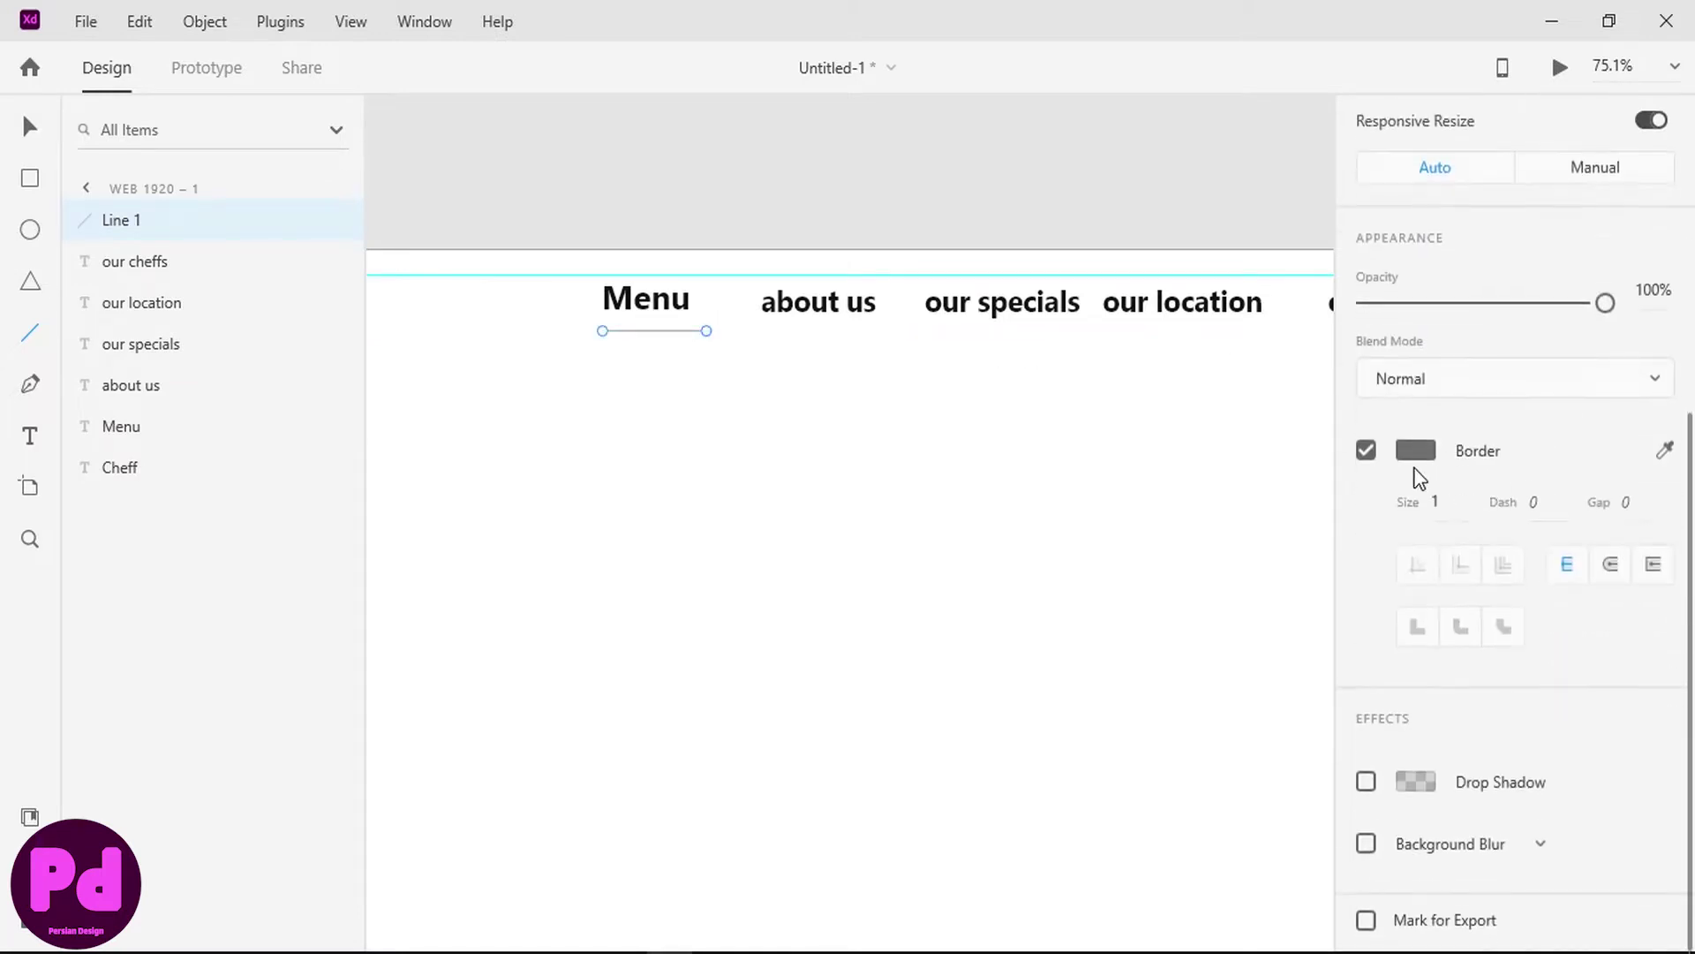
click(1415, 452)
click(1438, 502)
text(3)
key(BackSpace)
text(5)
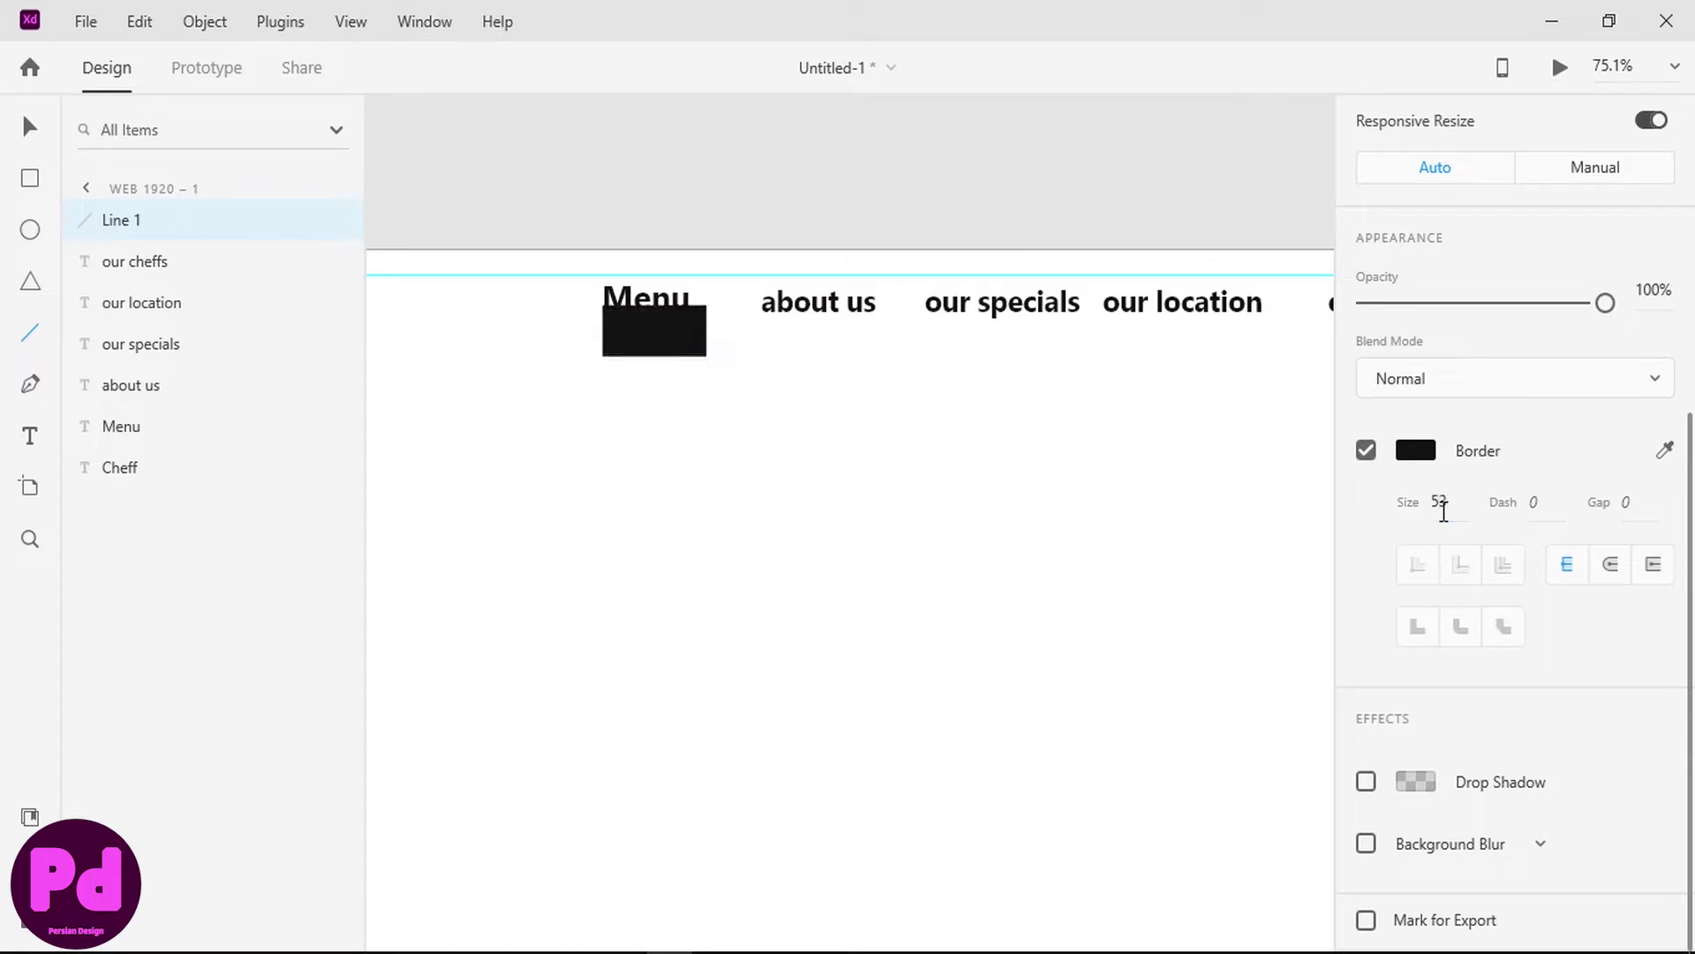
click(1627, 564)
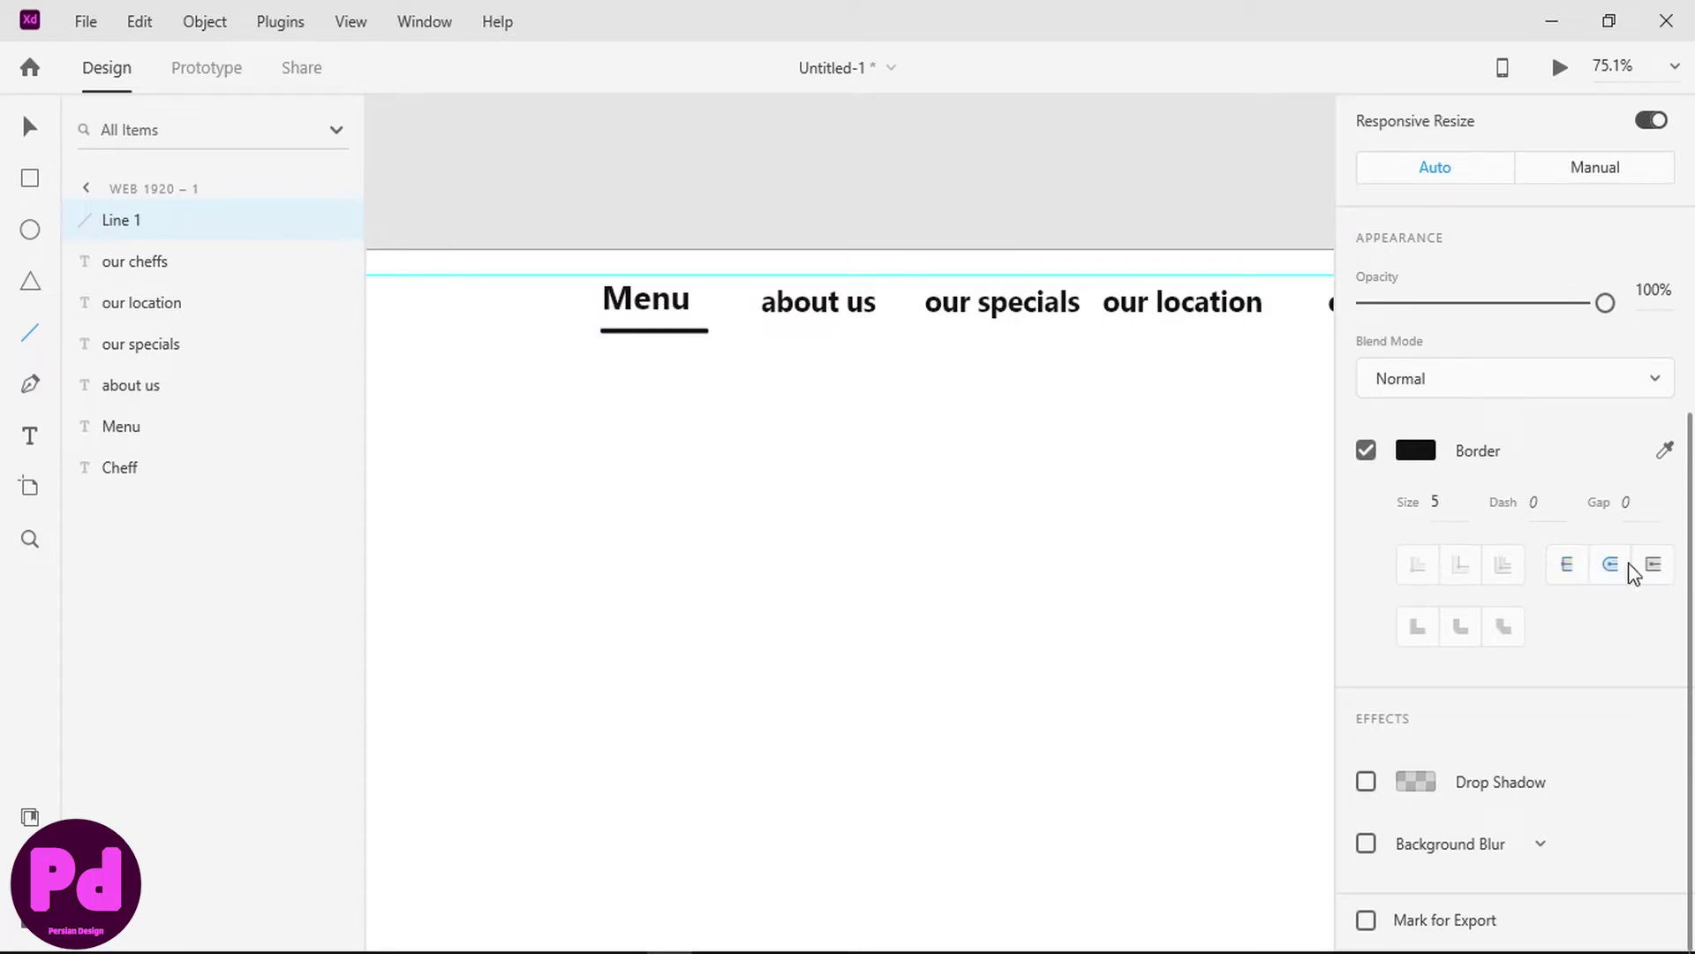
- Align the Menu text and its underline by their horizontal centers
key(v)
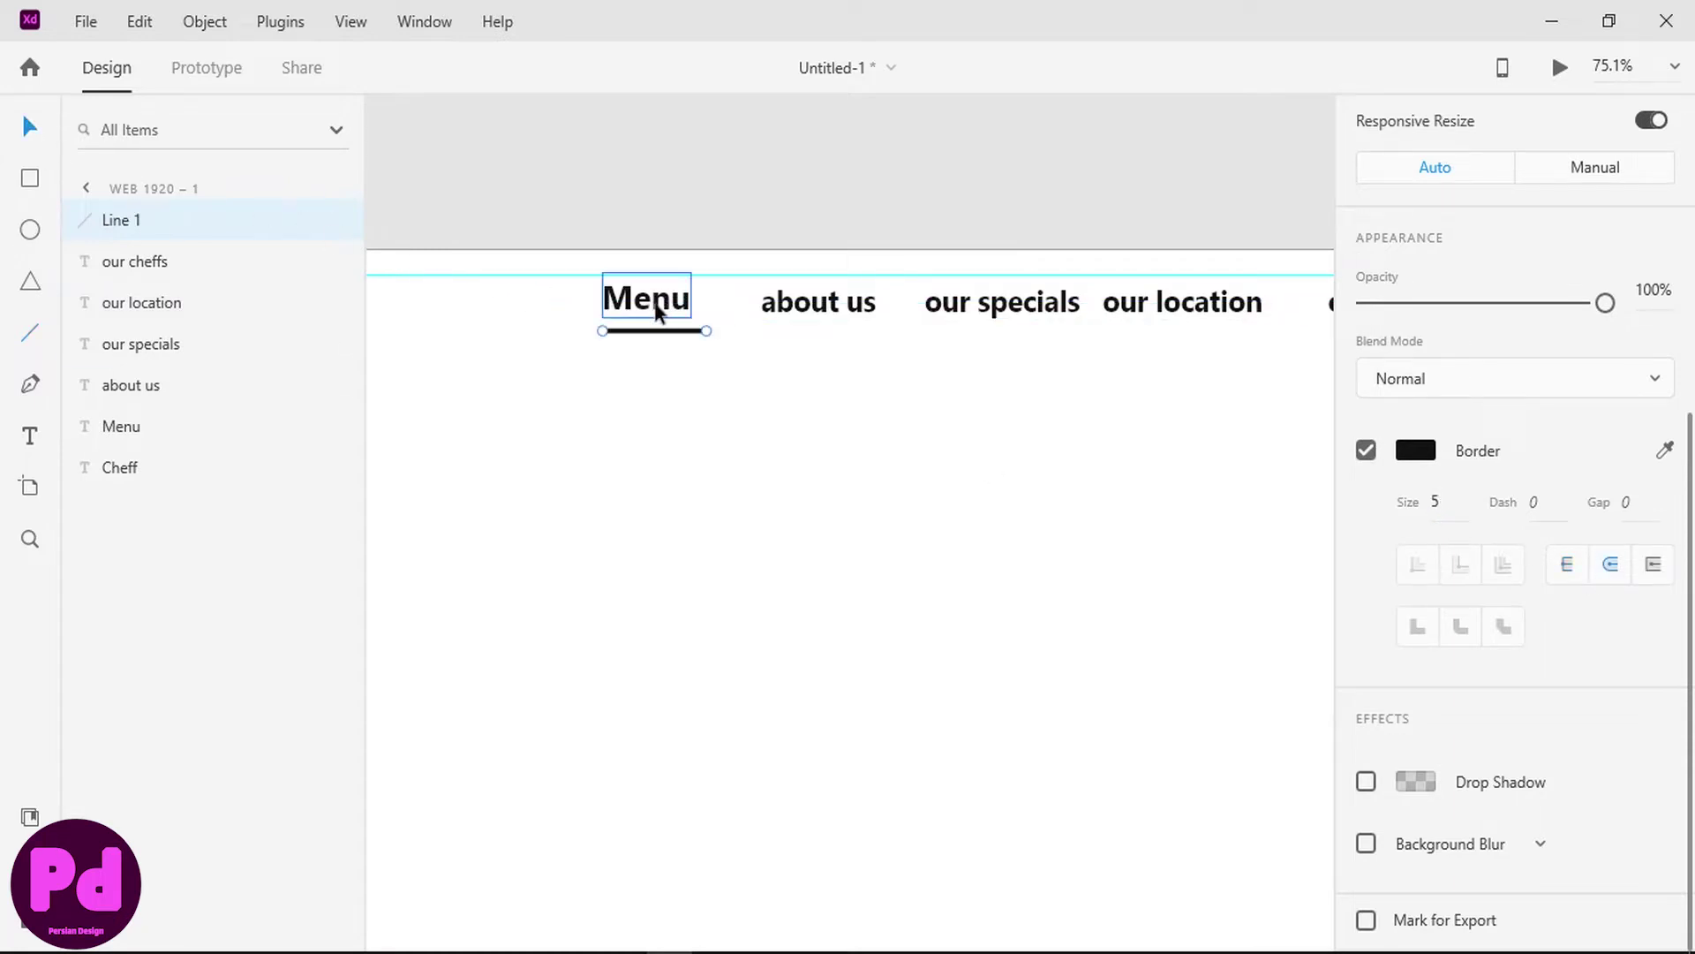
click(660, 307)
shift+click(670, 337)
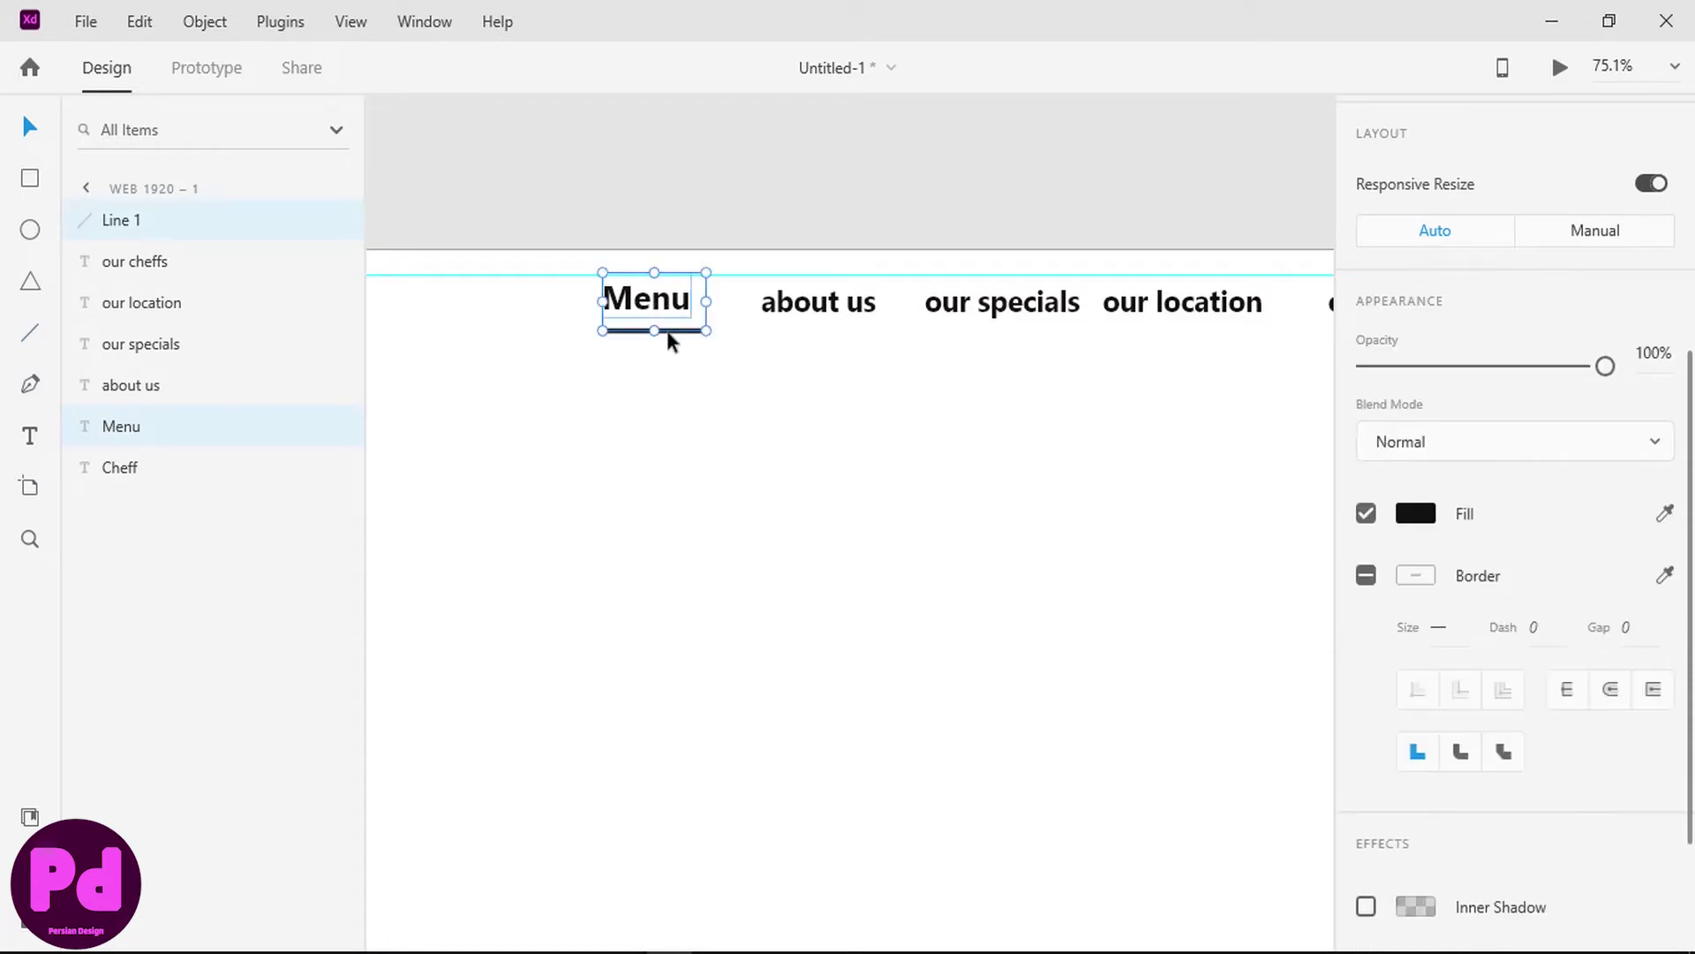
scroll(1590, 226, up, 5)
click(1408, 128)
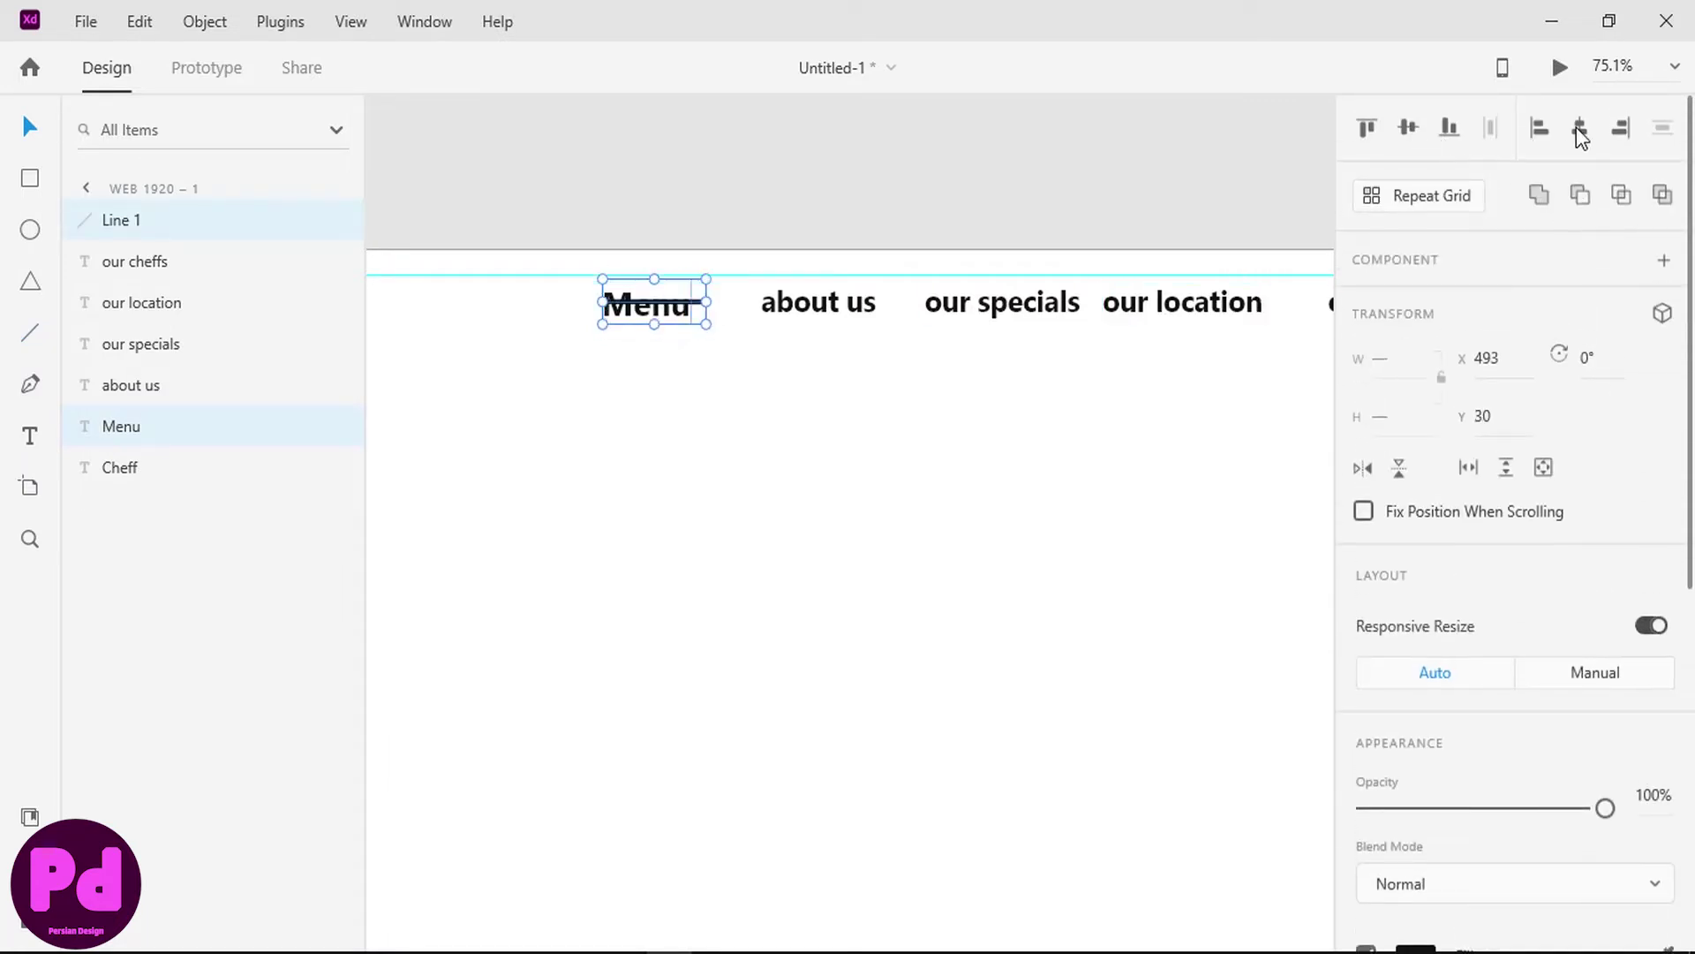
key(ctrl+z)
click(1579, 128)
click(765, 379)
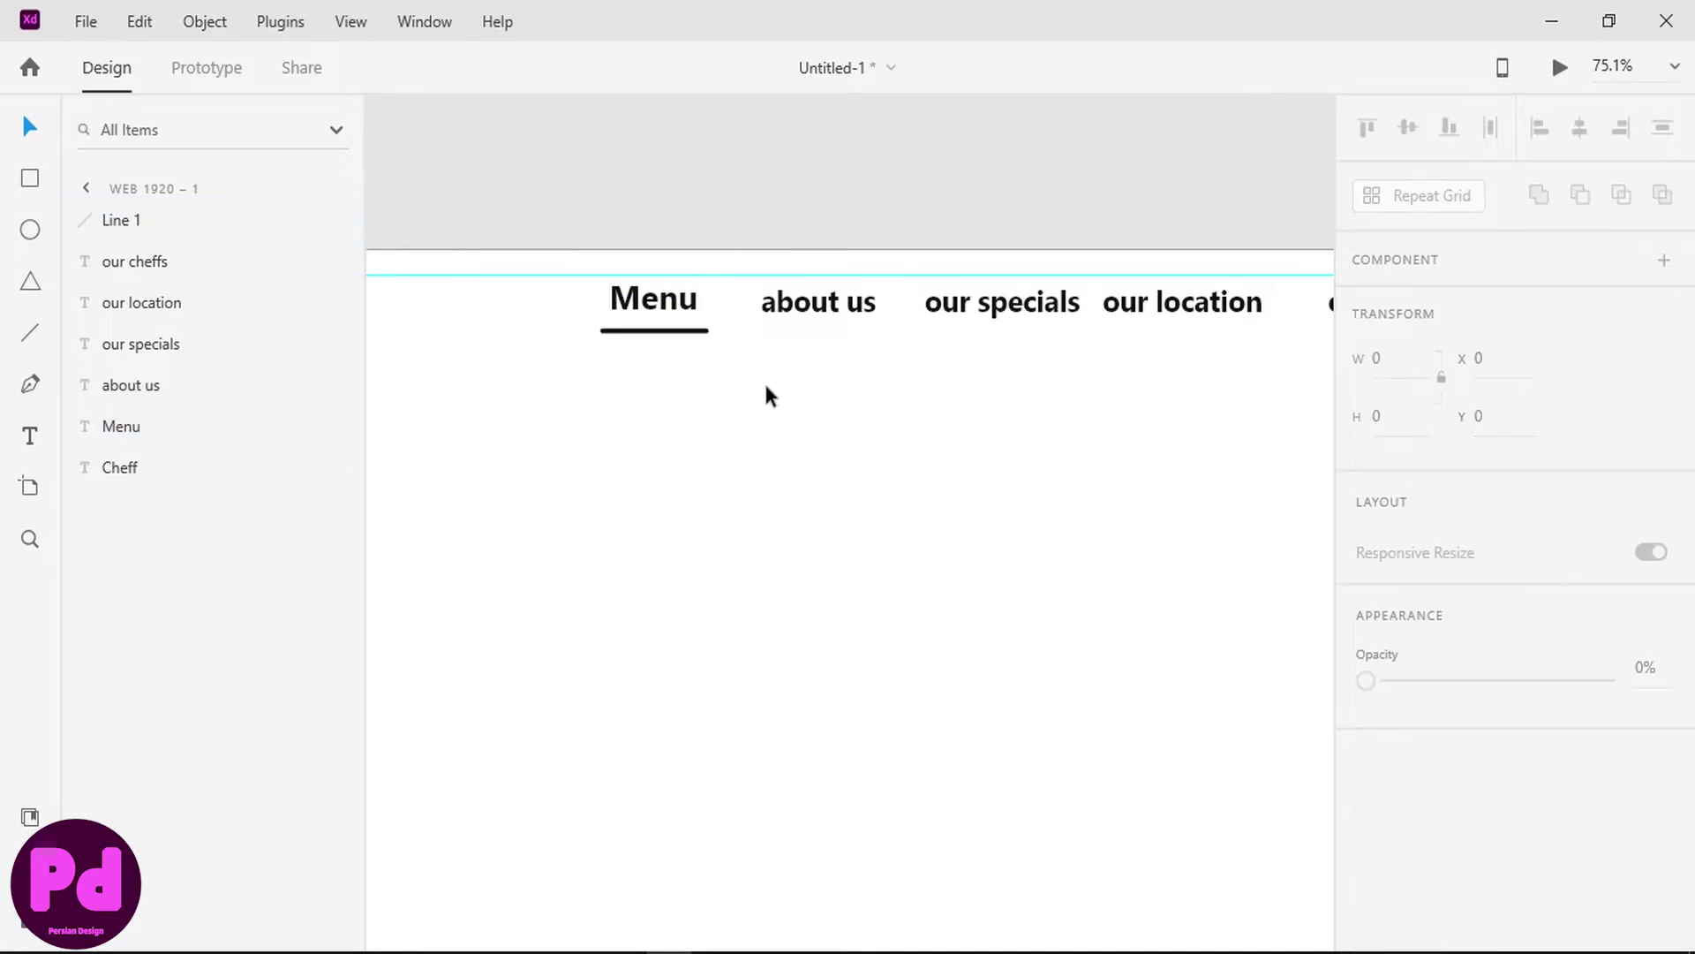
- Set the Menu underline's border size to 3 and nudge it up closer to the text
key(ctrl+0)
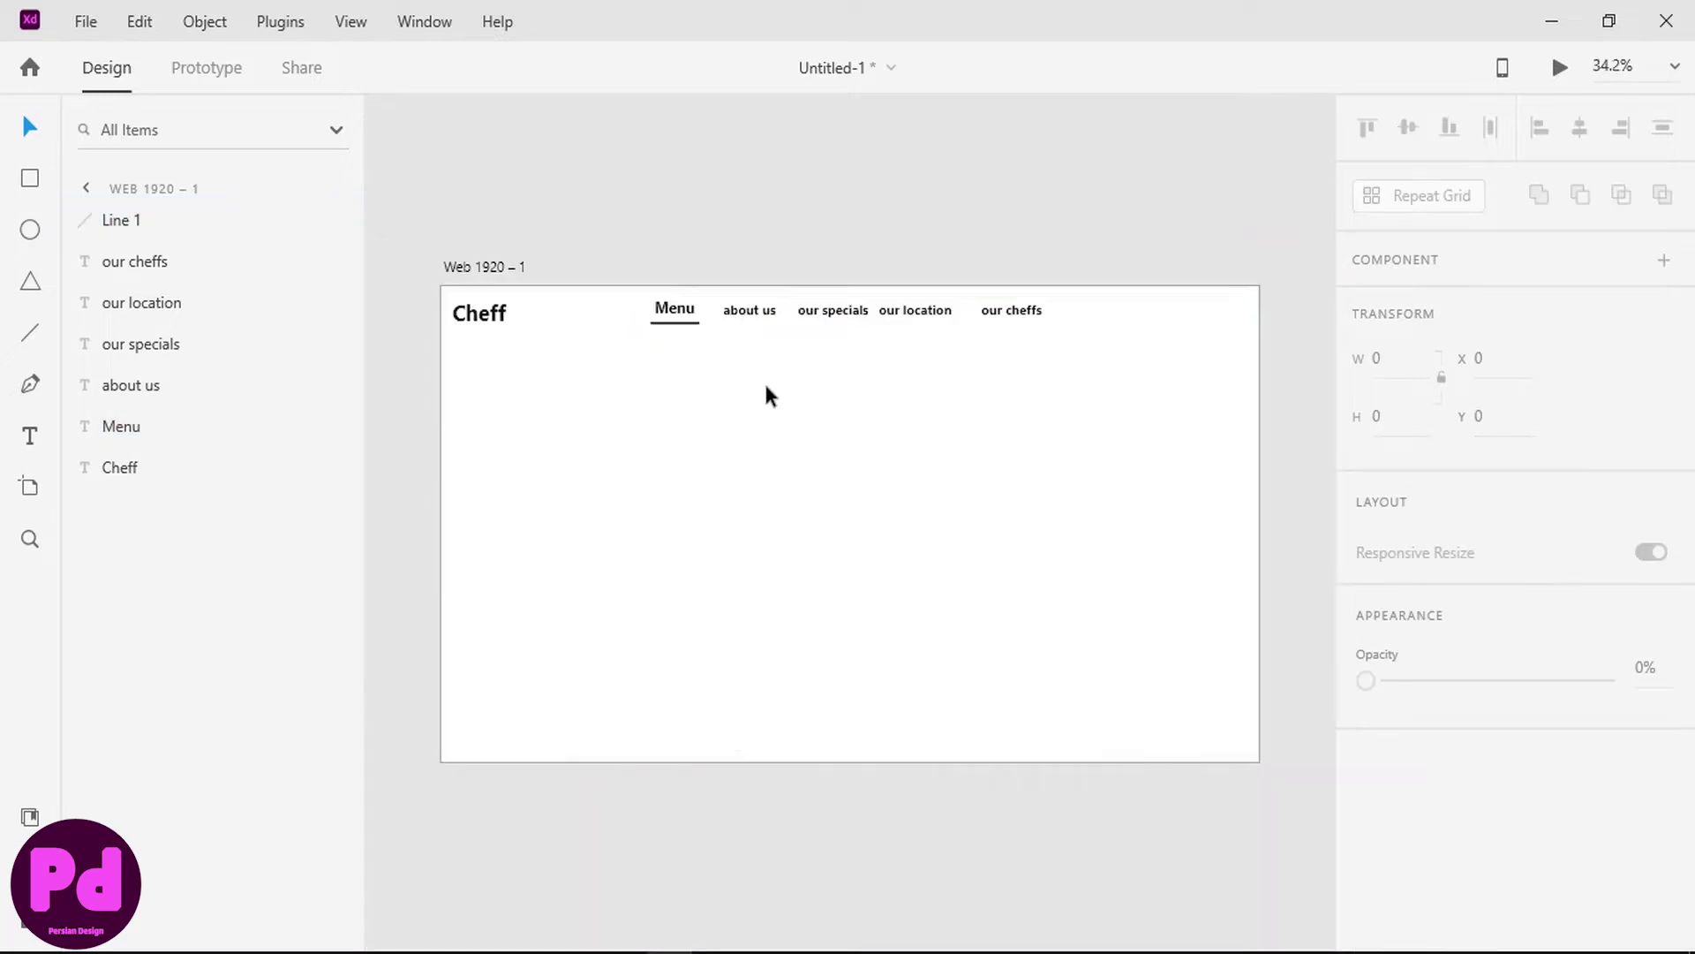
click(677, 325)
scroll(1544, 527, down, 5)
click(1463, 504)
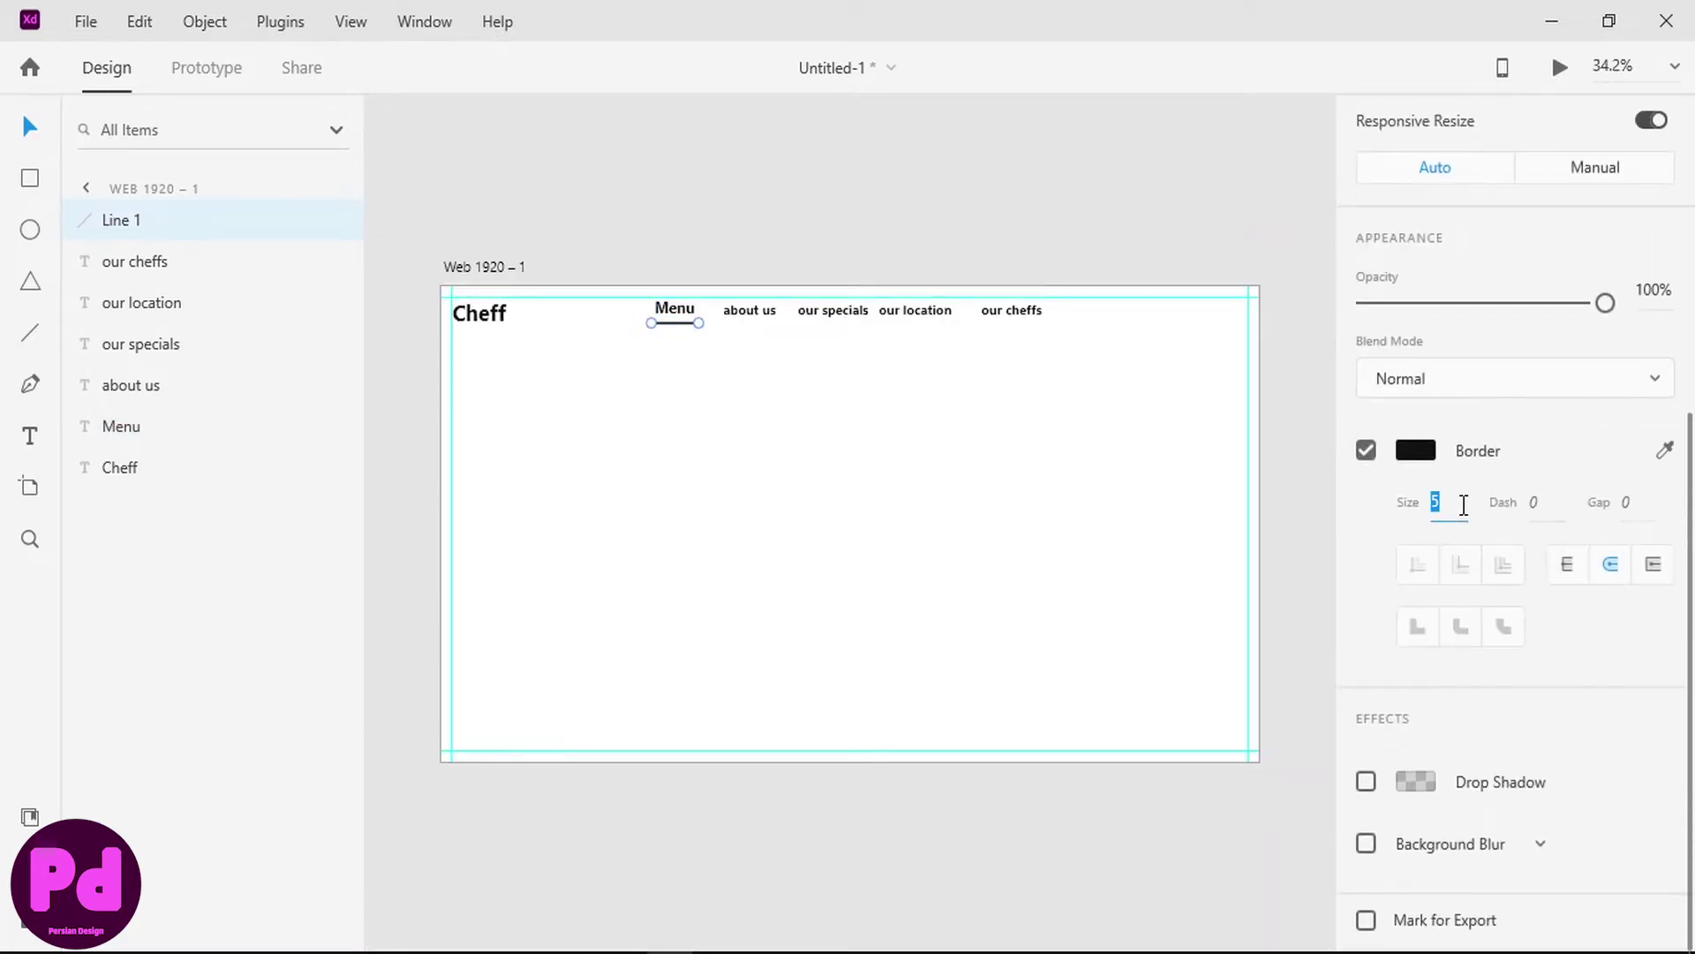
text(3)
key(Return)
key(Up)
key(Up)
key(Up)
key(Up)
key(Up)
click(770, 388)
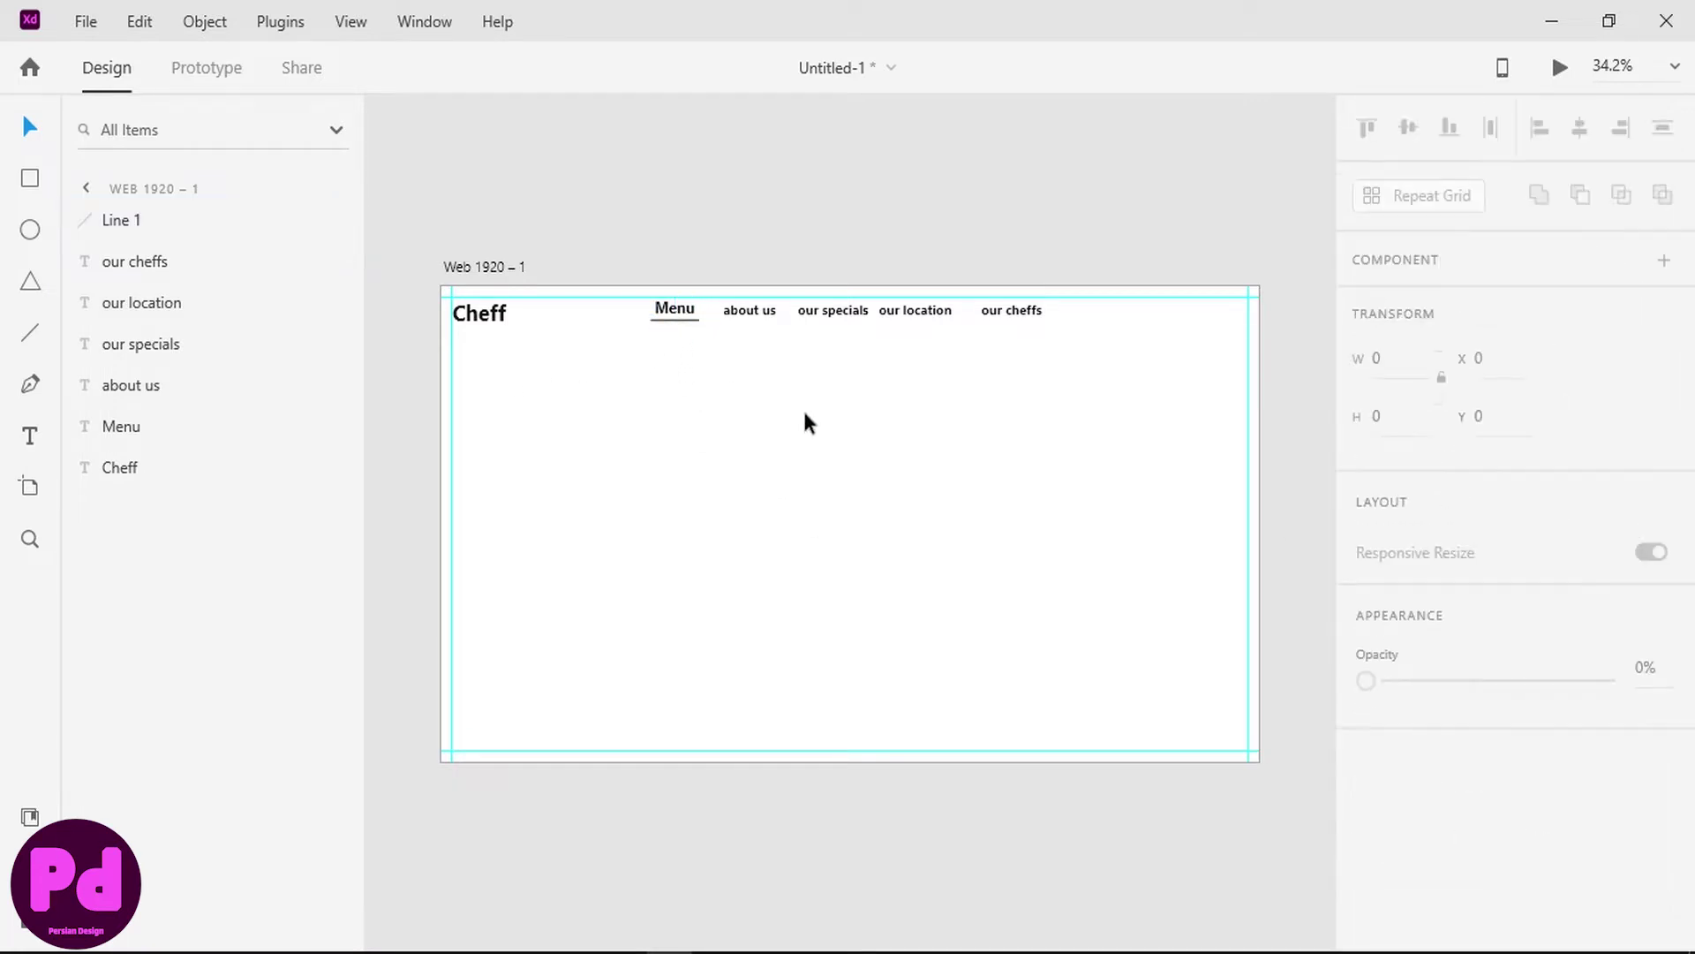
- Distribute about us, our specials, our location and our cheffs evenly in the horizontal direction
click(1009, 318)
shift+click(757, 308)
shift+click(199, 313)
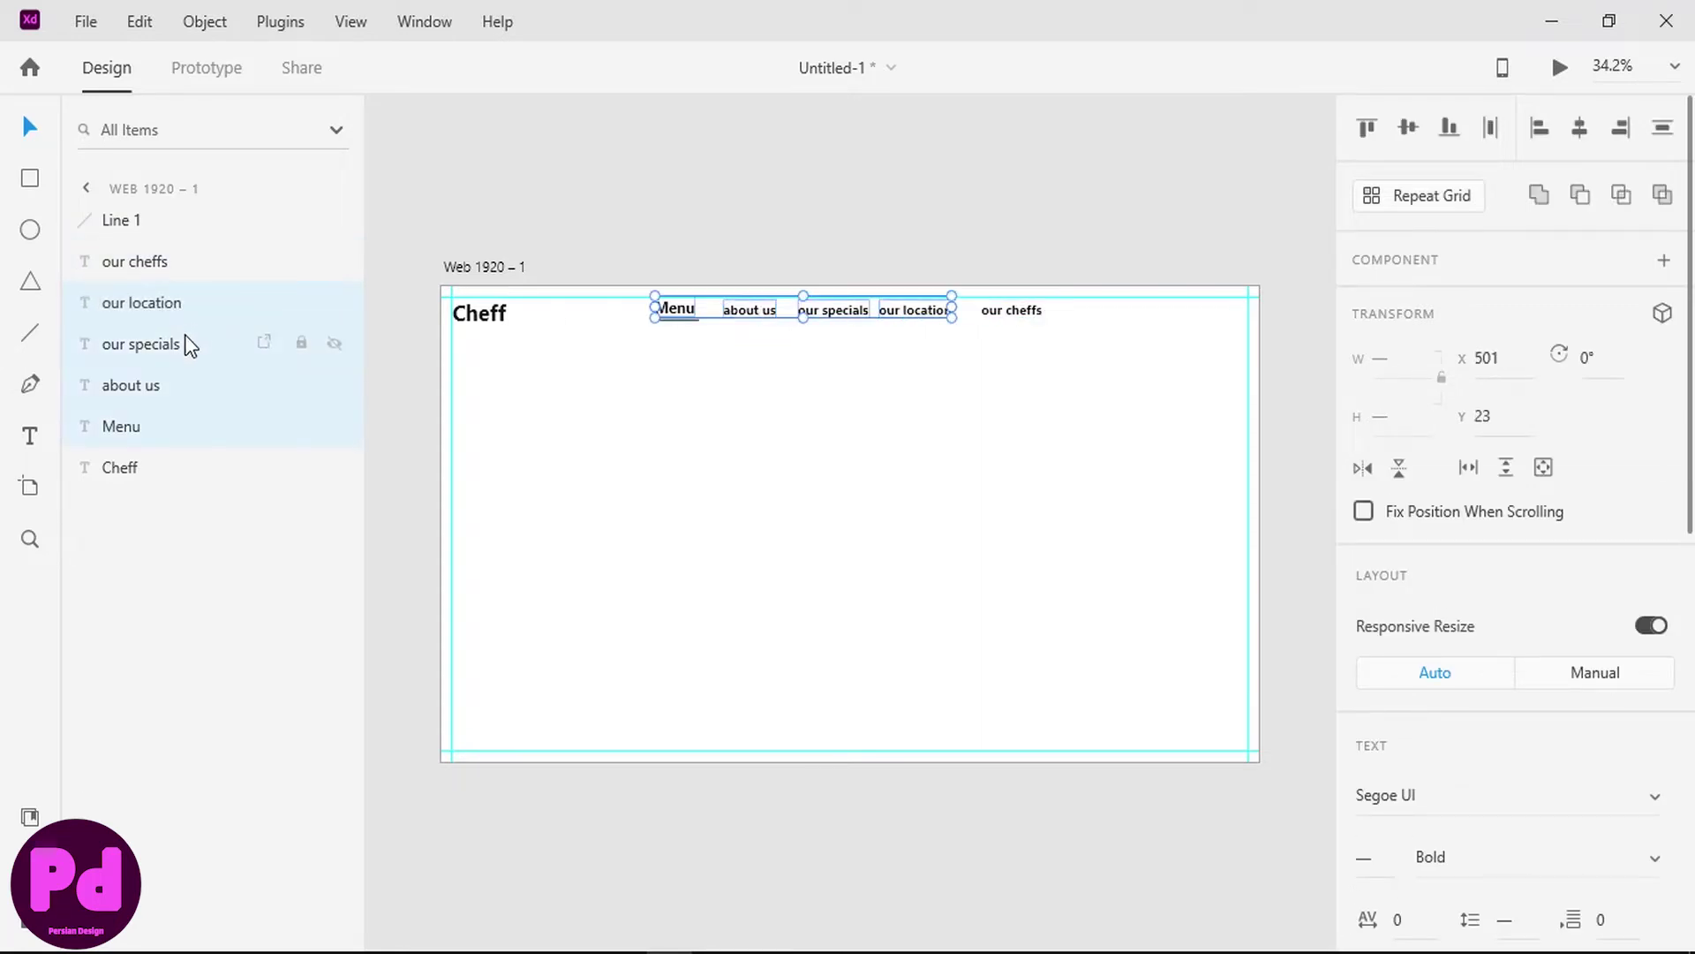
click(136, 385)
shift+click(136, 263)
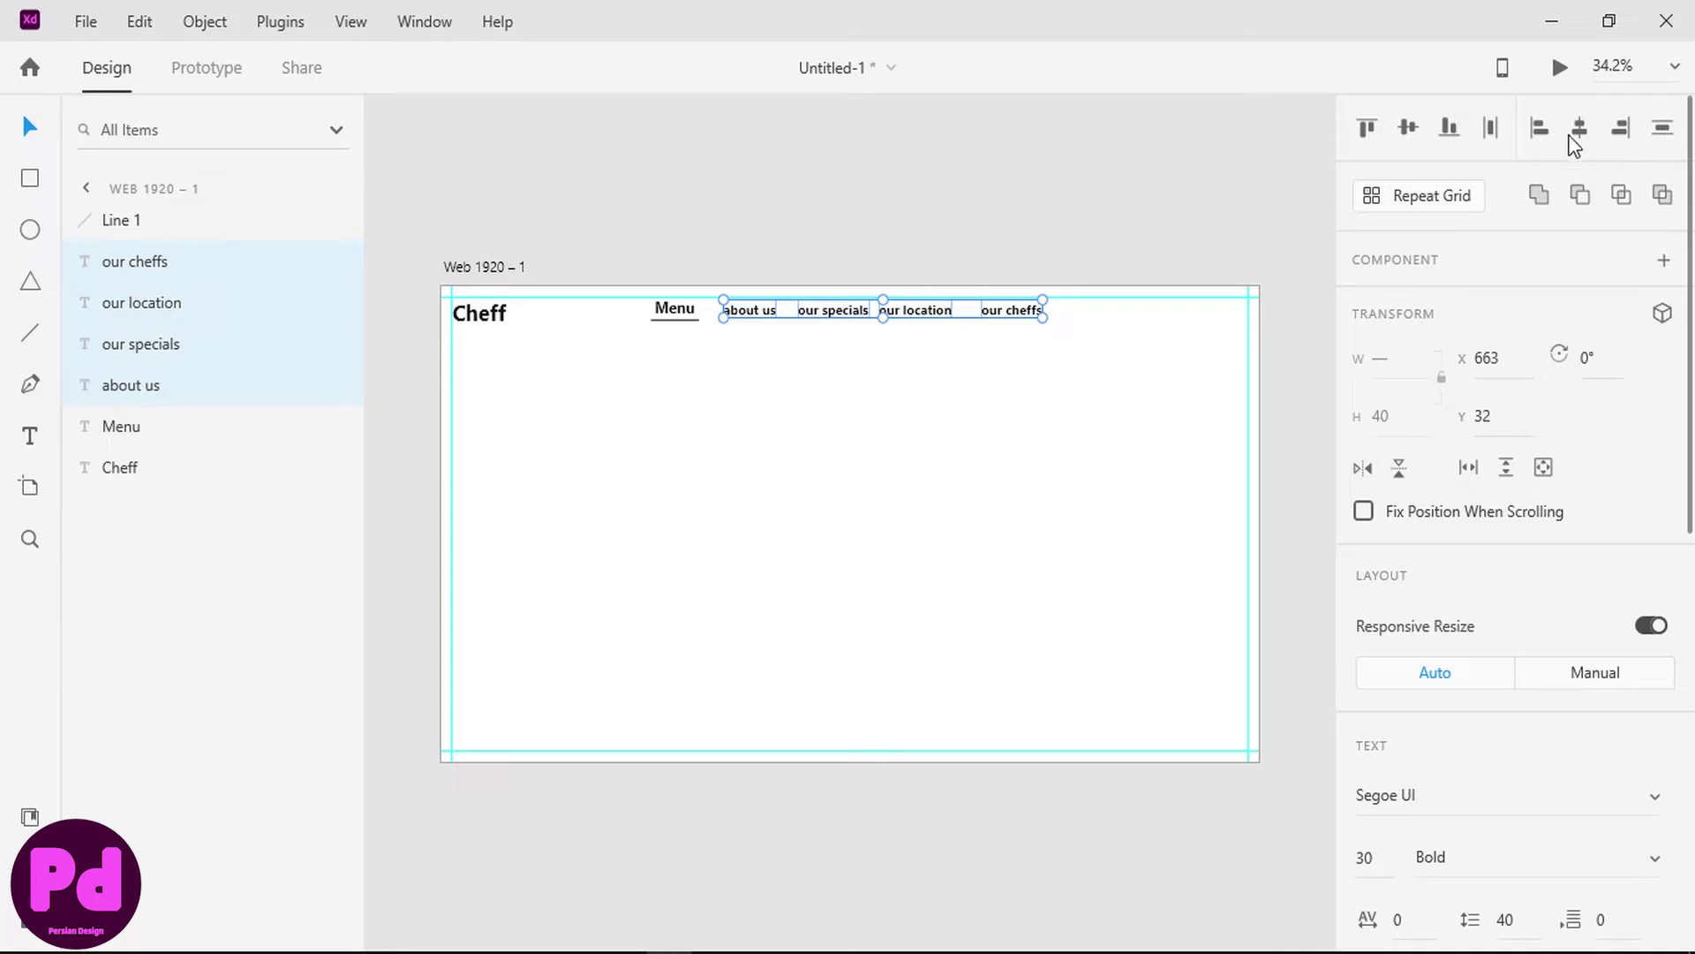
click(1491, 129)
click(1062, 371)
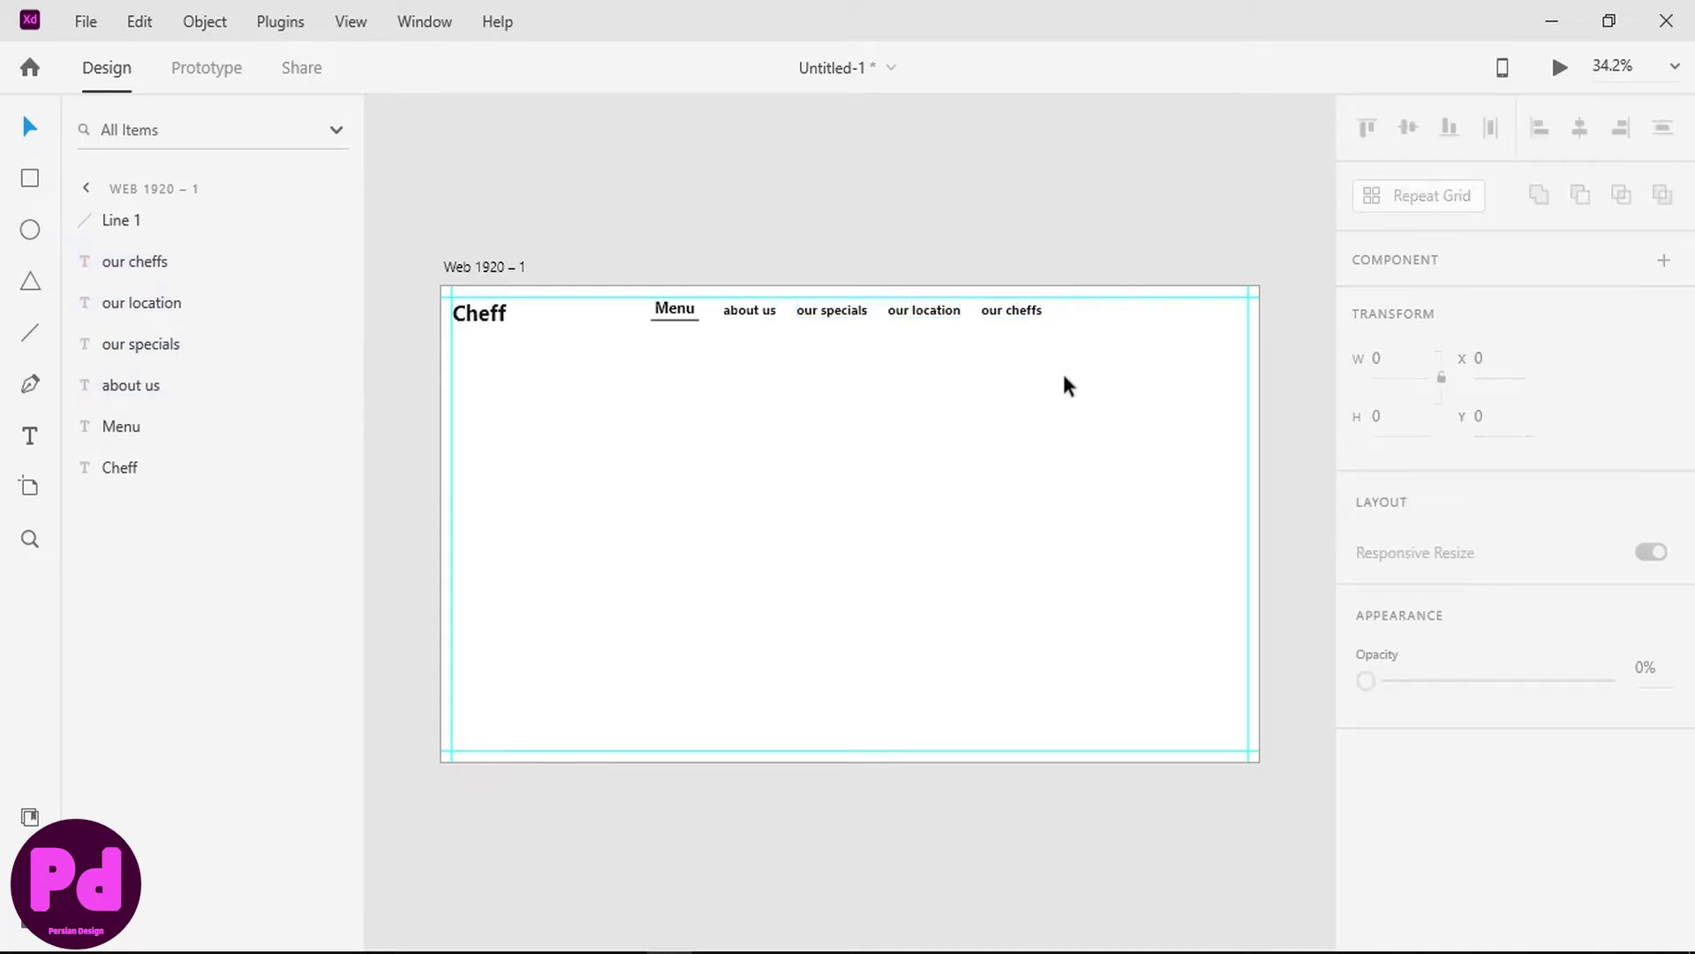
- Import the kindpng_2557187, PngItem_5768680 and shopping bag images together, and turn off responsive resize for them
click(86, 21)
click(121, 539)
click(574, 424)
shift+click(851, 401)
key(Return)
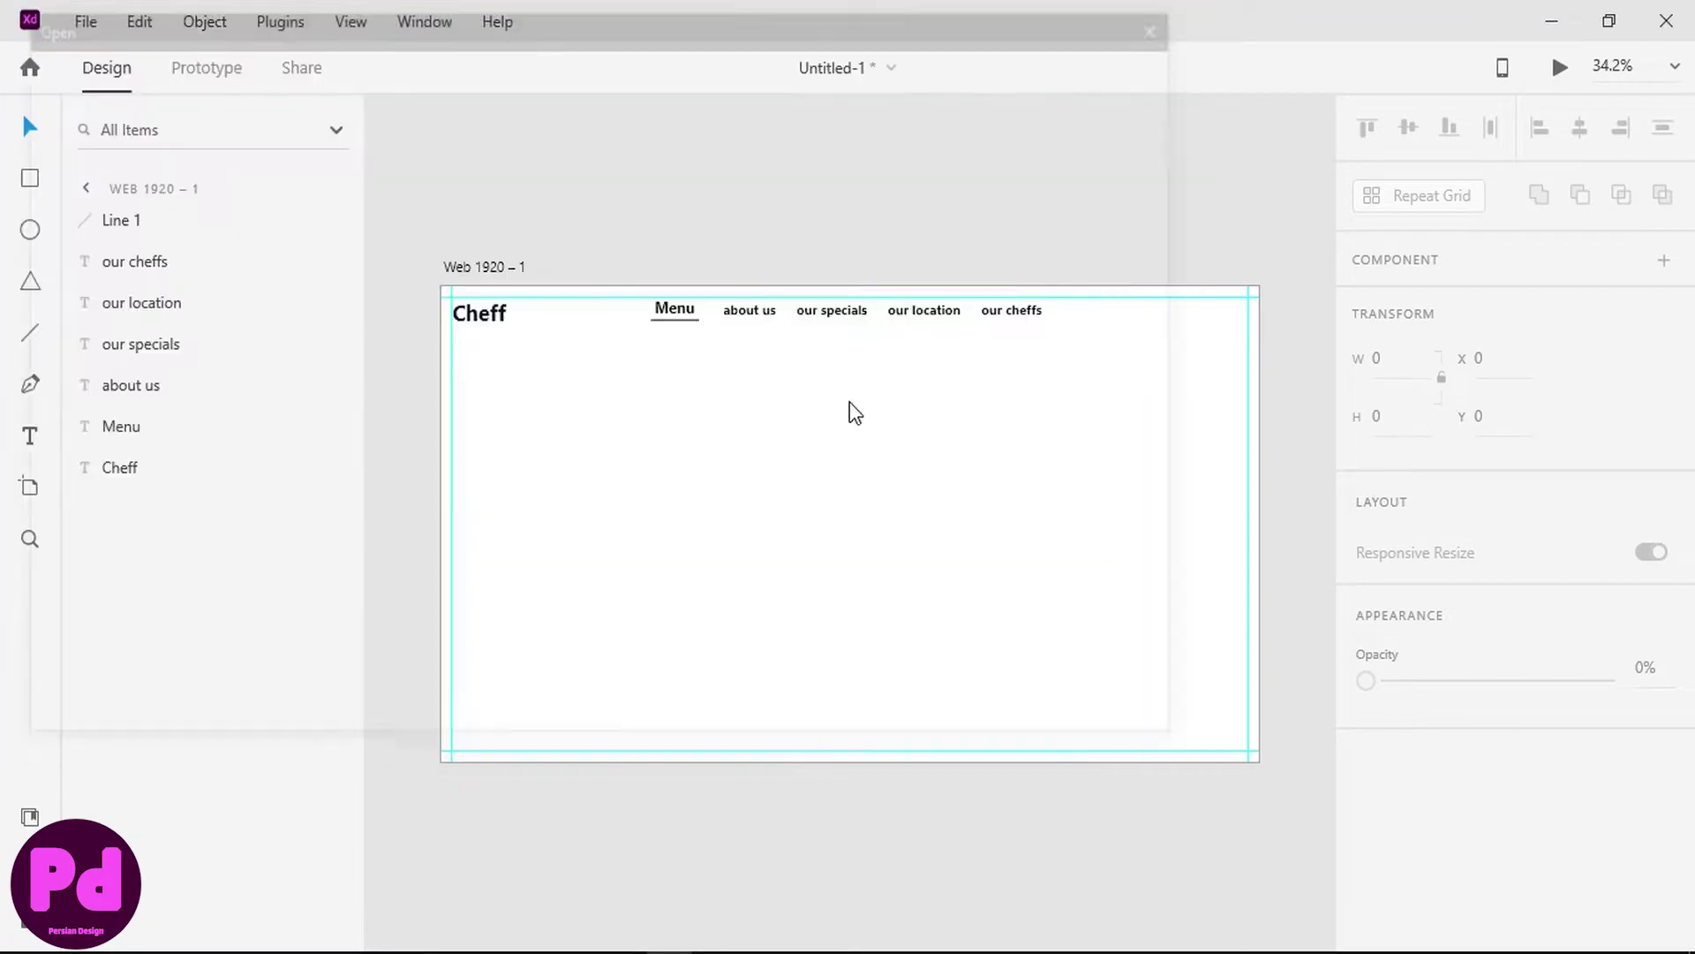
click(1658, 600)
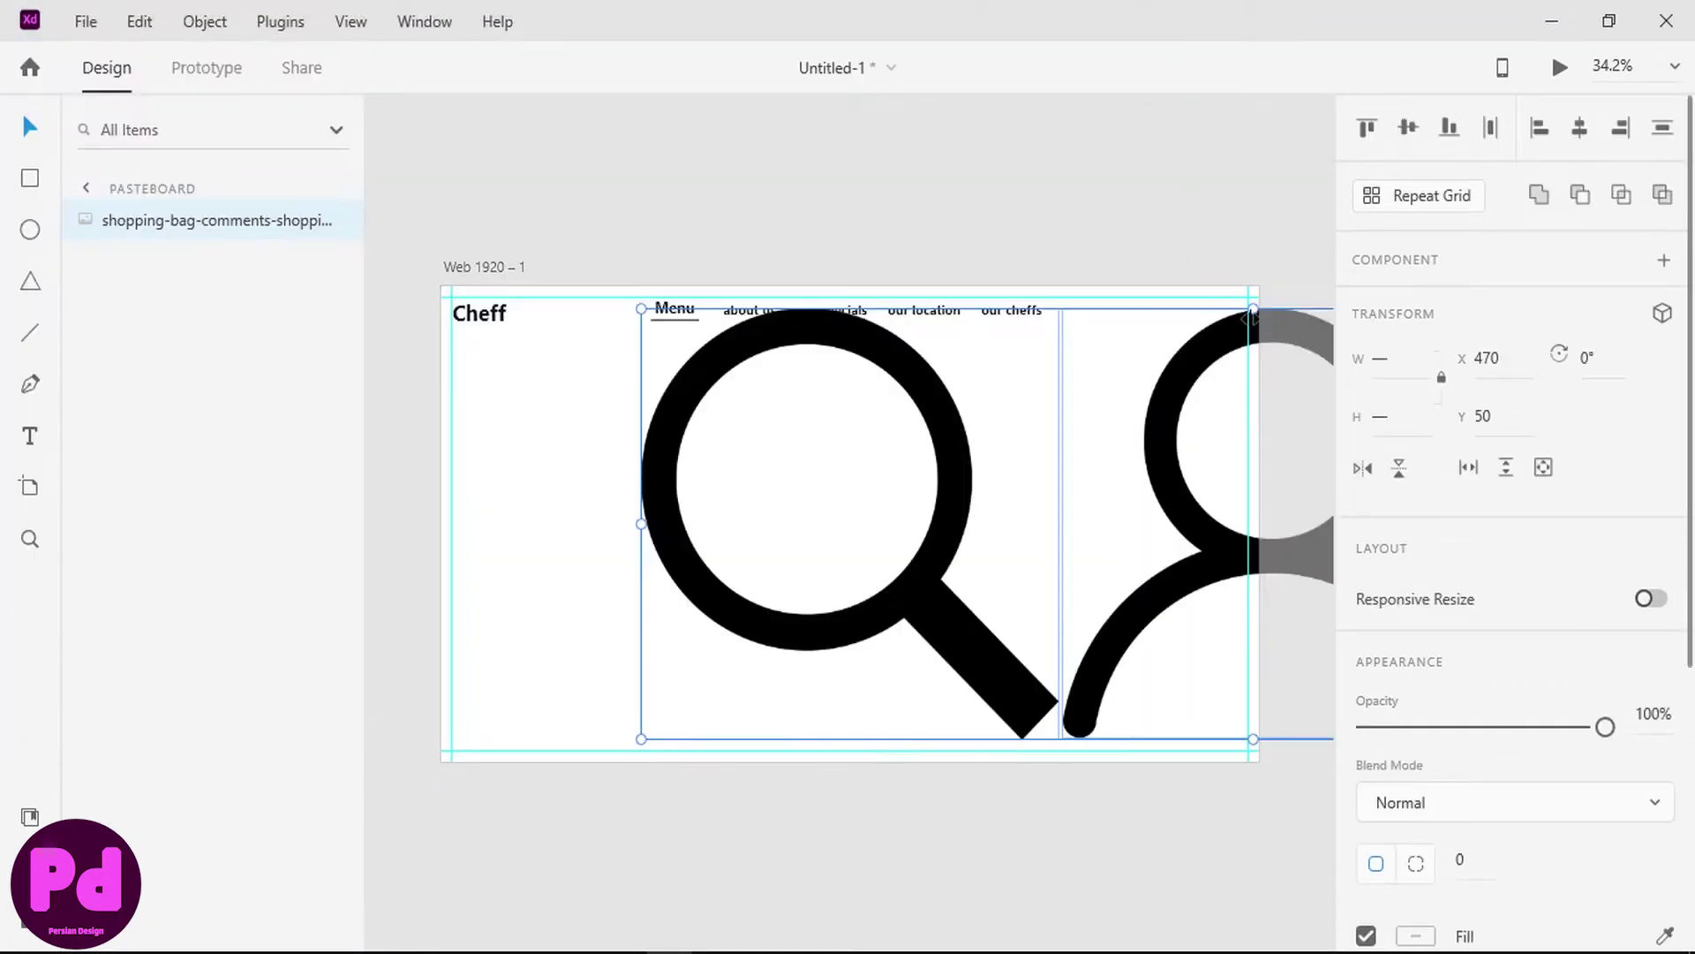
- Scale the three imported icons down to a height of 30 and place them at X 1619, Y 90
drag(1253, 309, 980, 298)
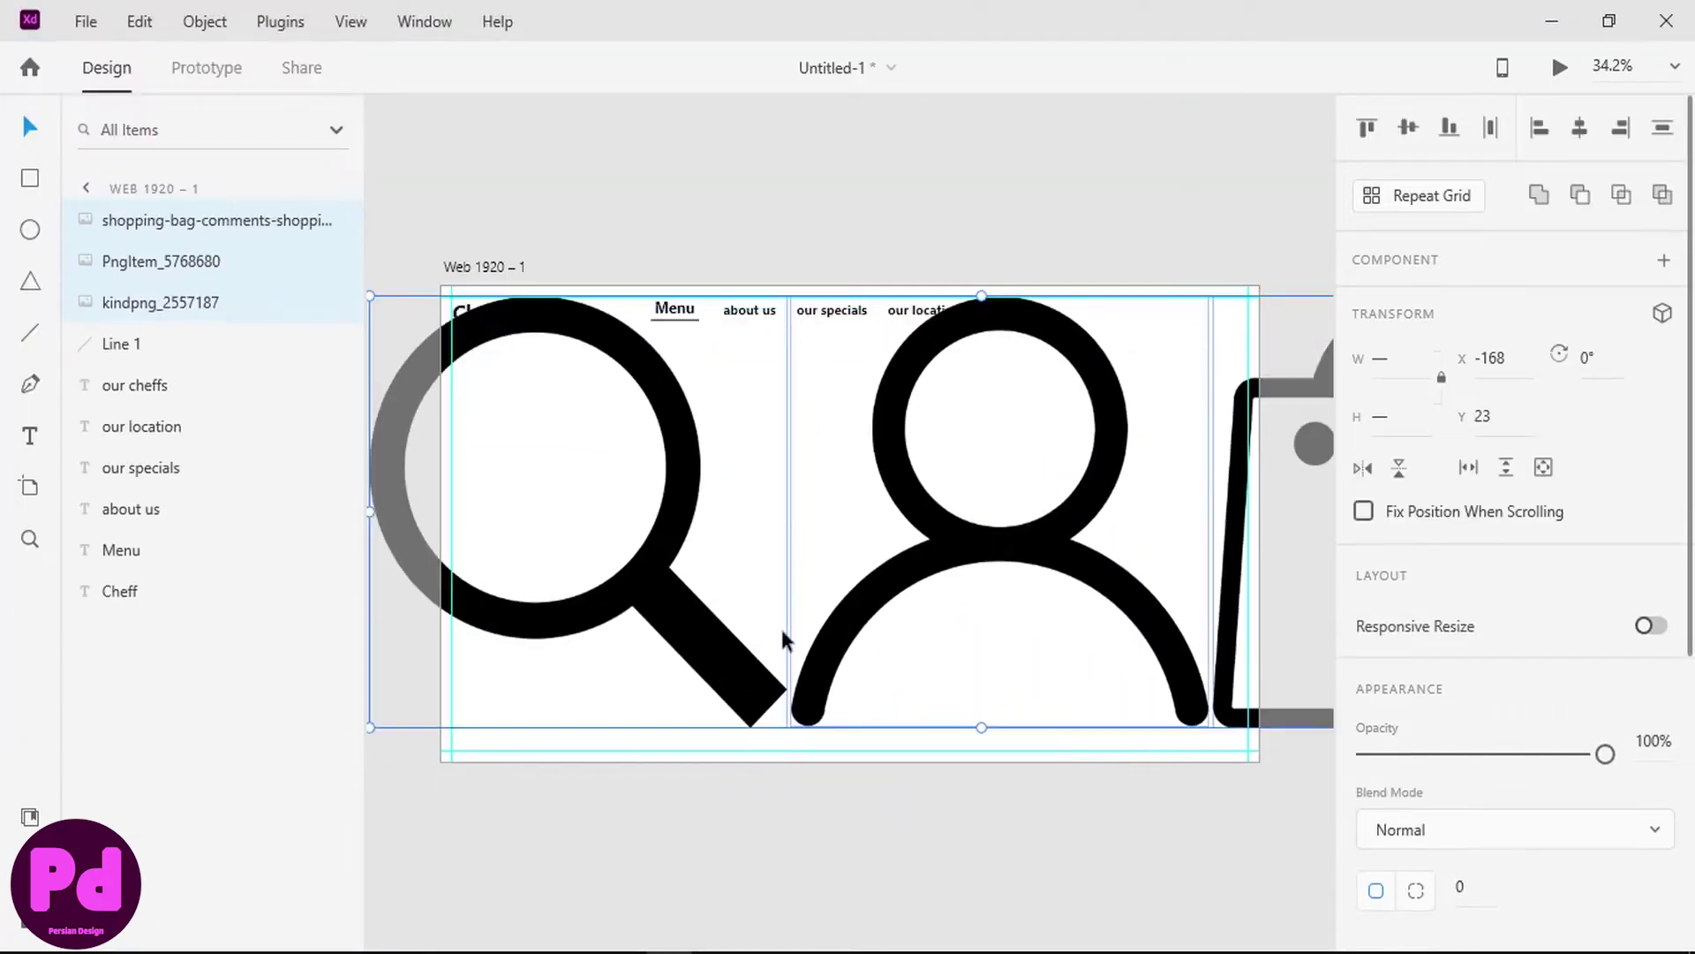
drag(366, 731, 882, 332)
drag(586, 553, 1163, 345)
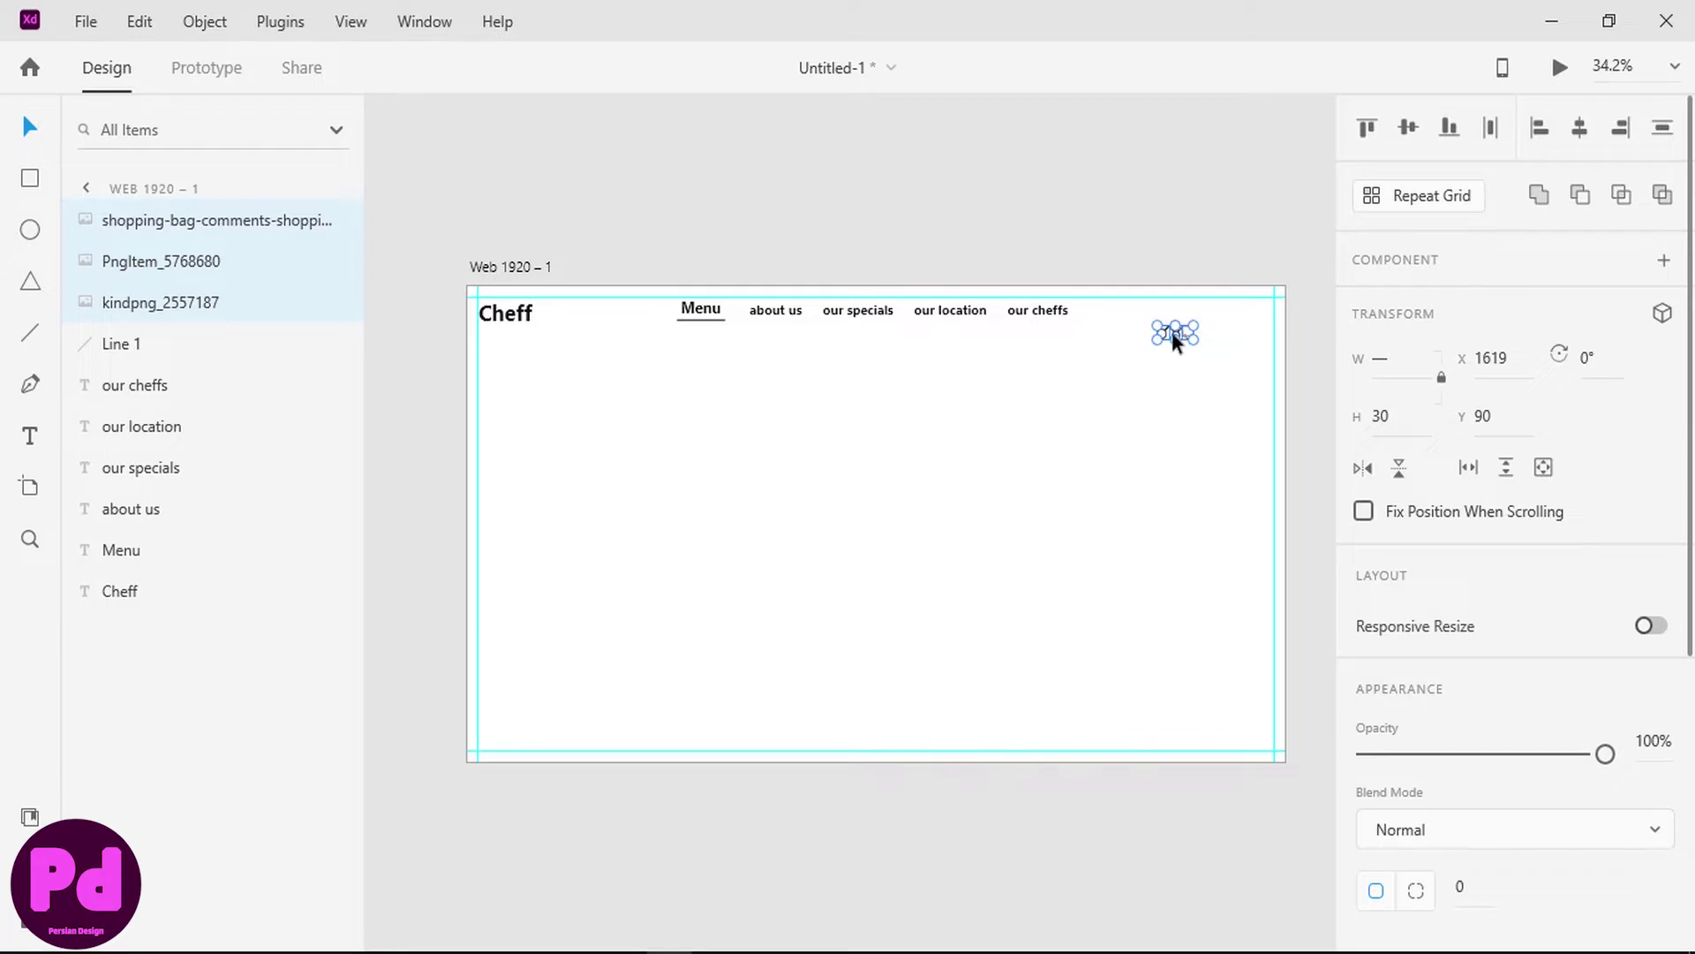
click(1206, 335)
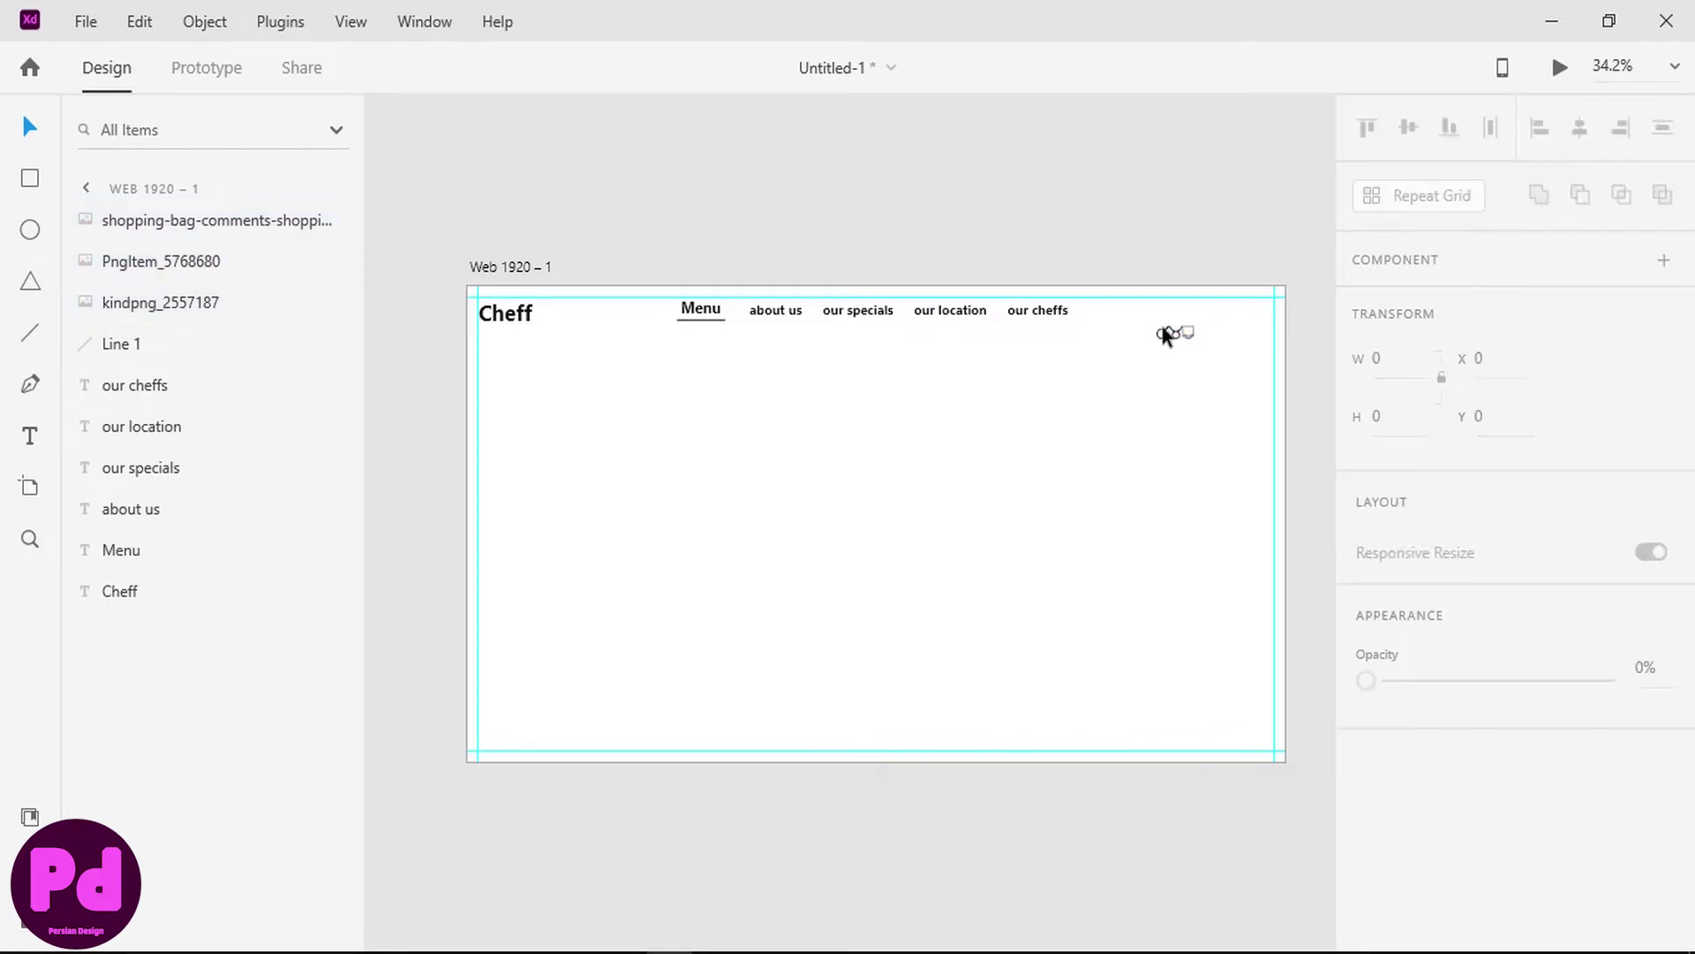
- Rotate the three imported icons together by 180° so that they stand upright
click(1165, 330)
drag(1200, 318, 1118, 367)
scroll(1199, 343, up, 6)
scroll(1201, 349, up, 3)
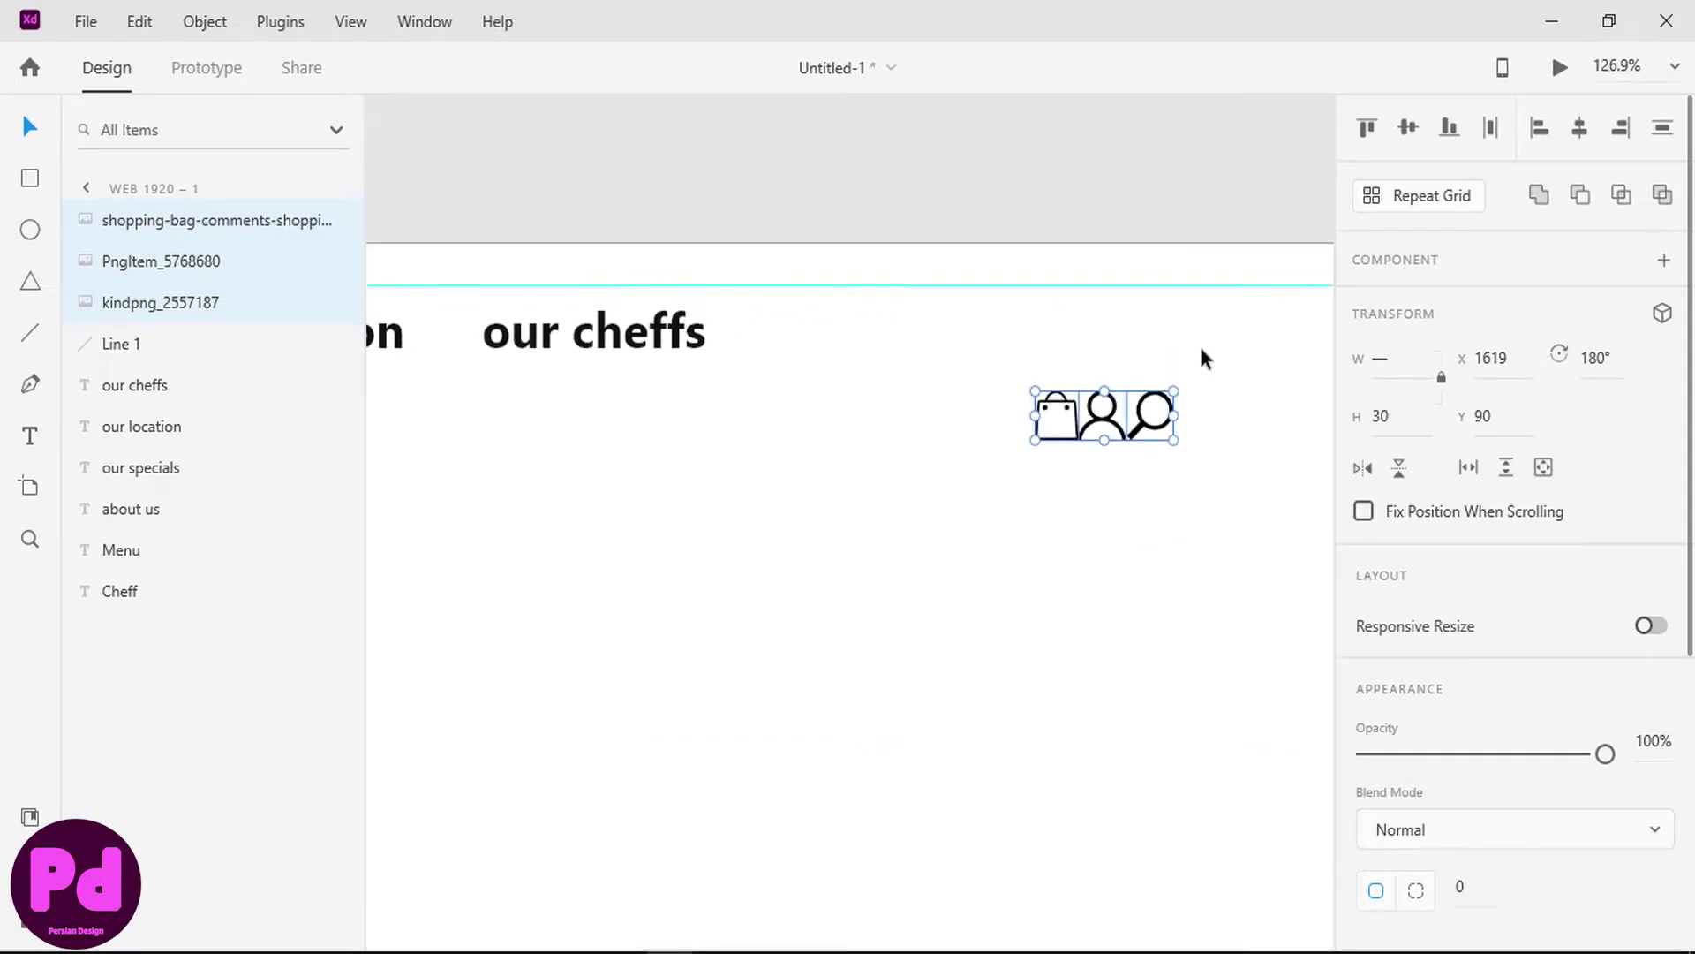
click(1201, 348)
- Move the search icon up into the header row at X 1709, Y 42 and set its width to 35
scroll(1201, 349, down, 1)
scroll(1188, 354, down, 3)
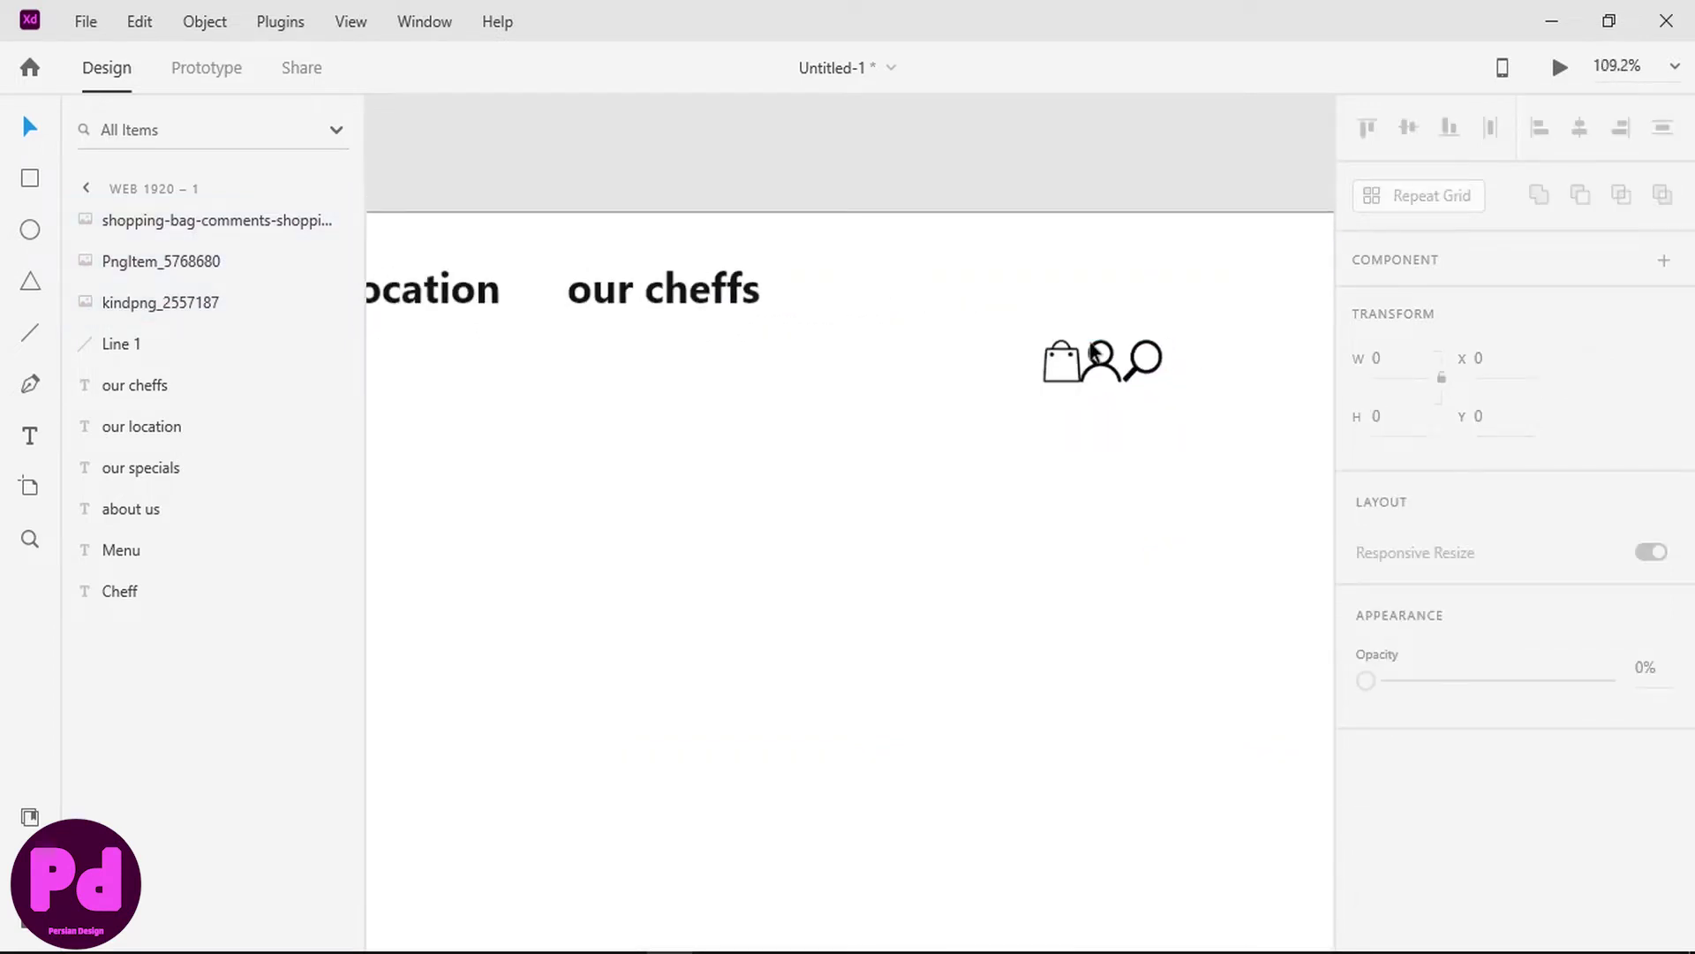
scroll(1075, 348, right, 3)
drag(960, 366, 1006, 314)
click(1386, 362)
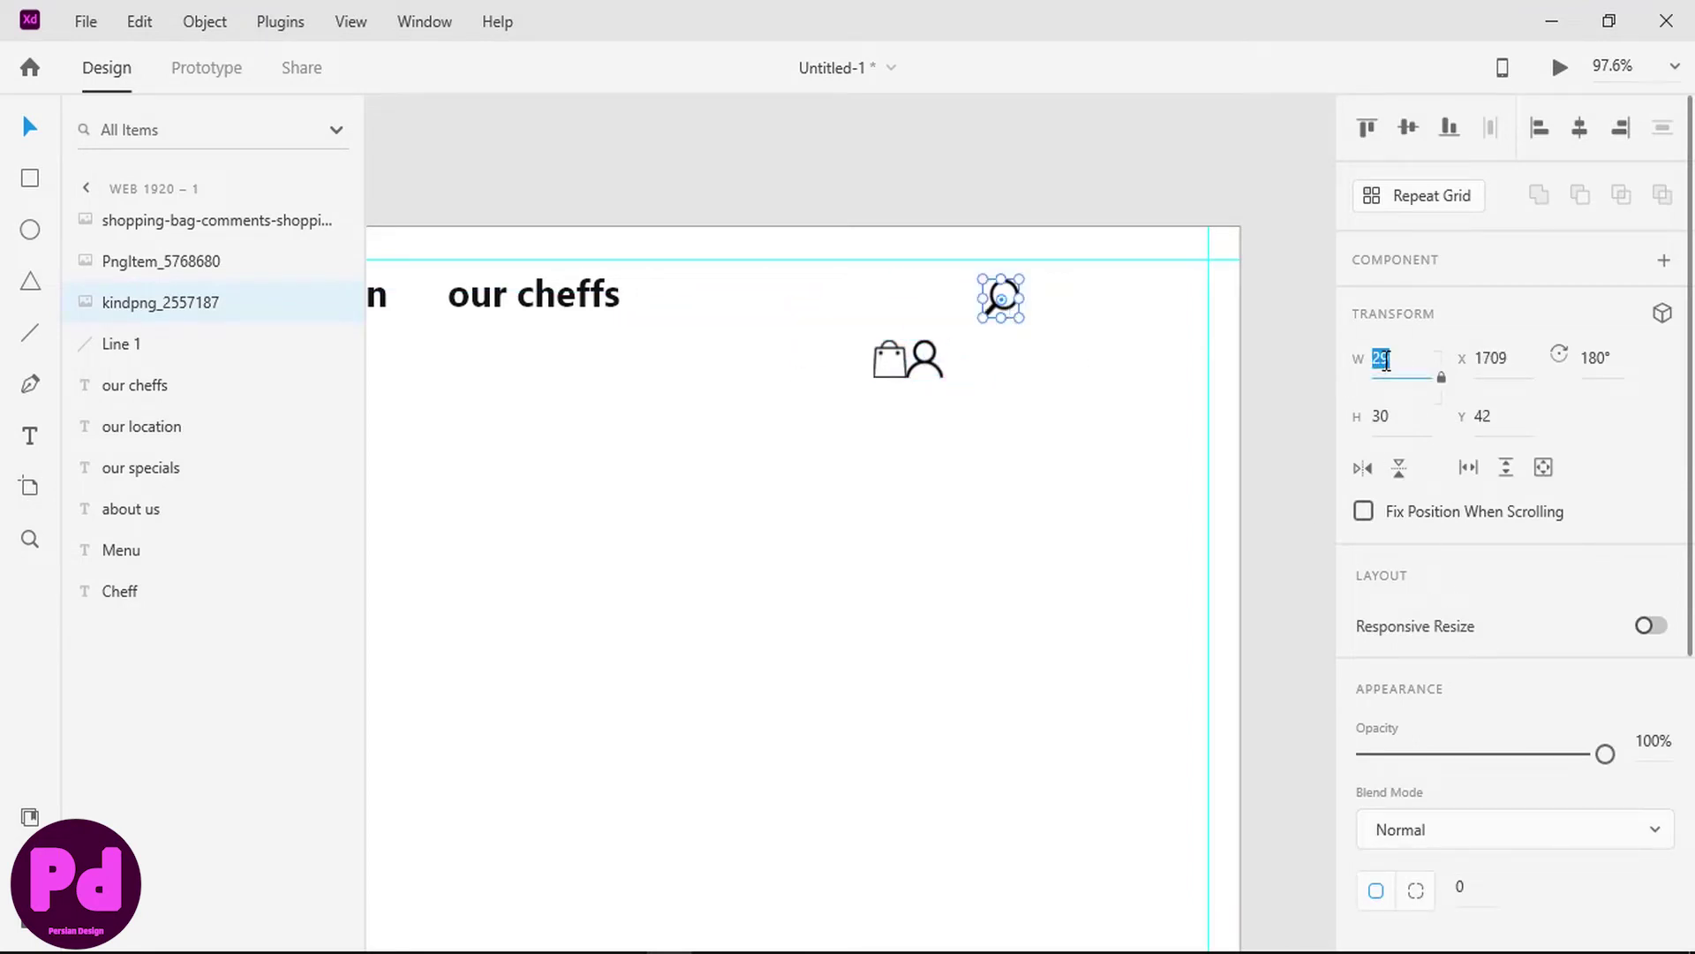
text(35)
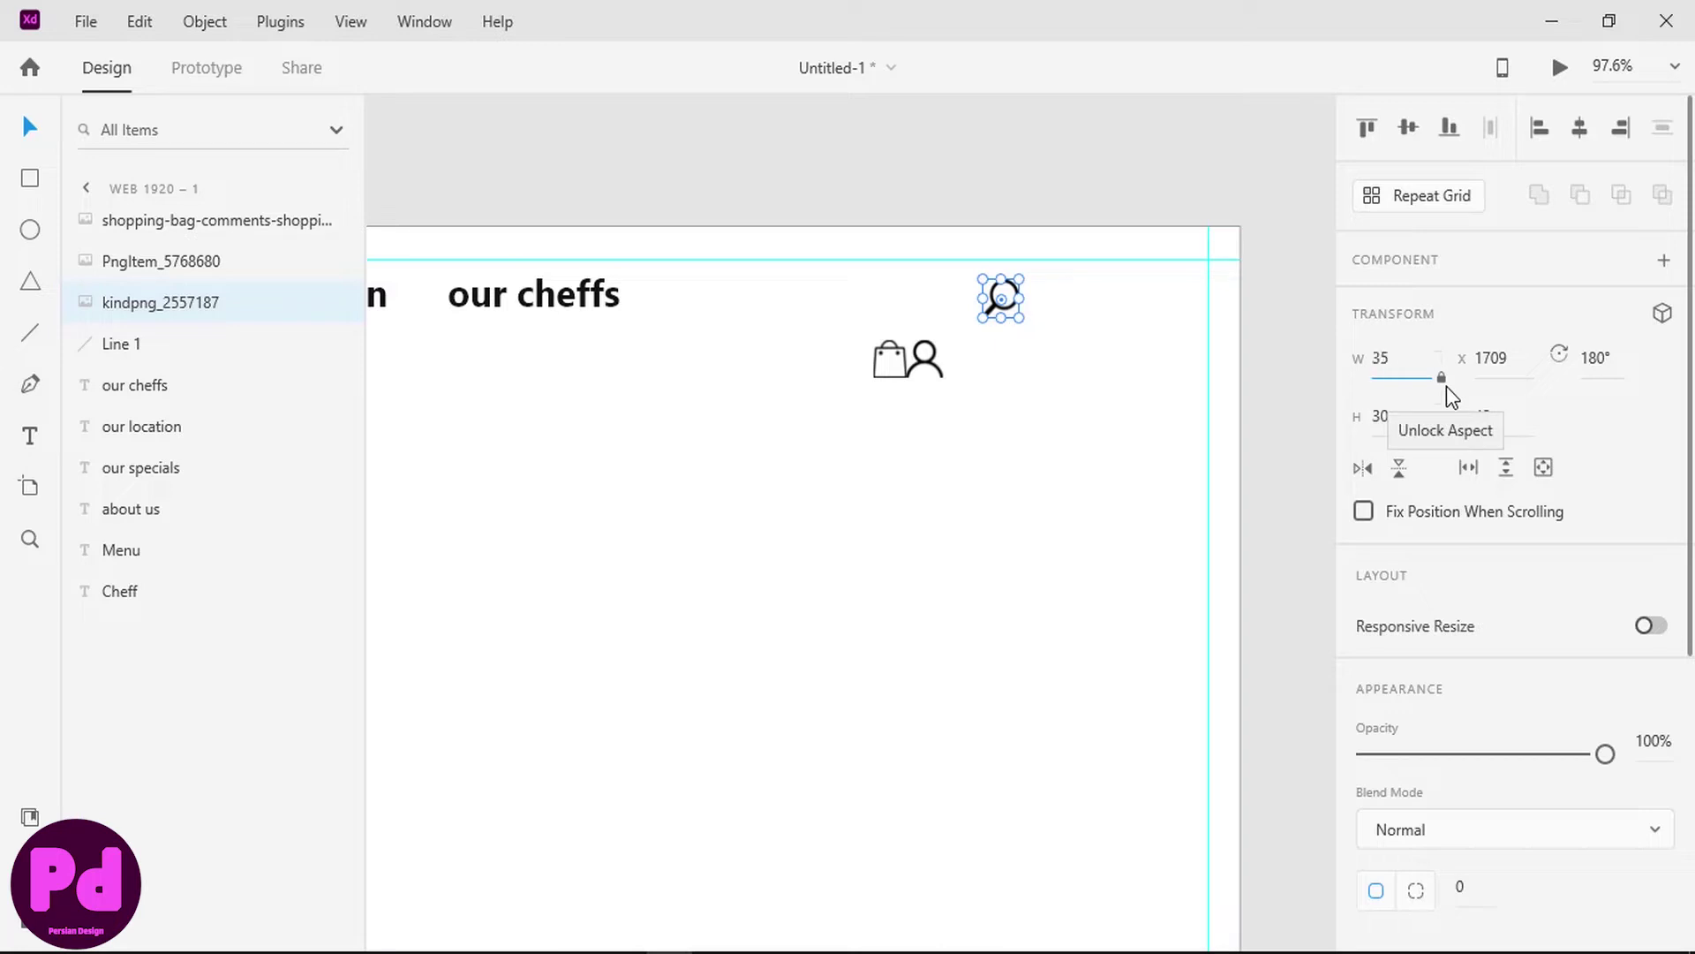
key(Return)
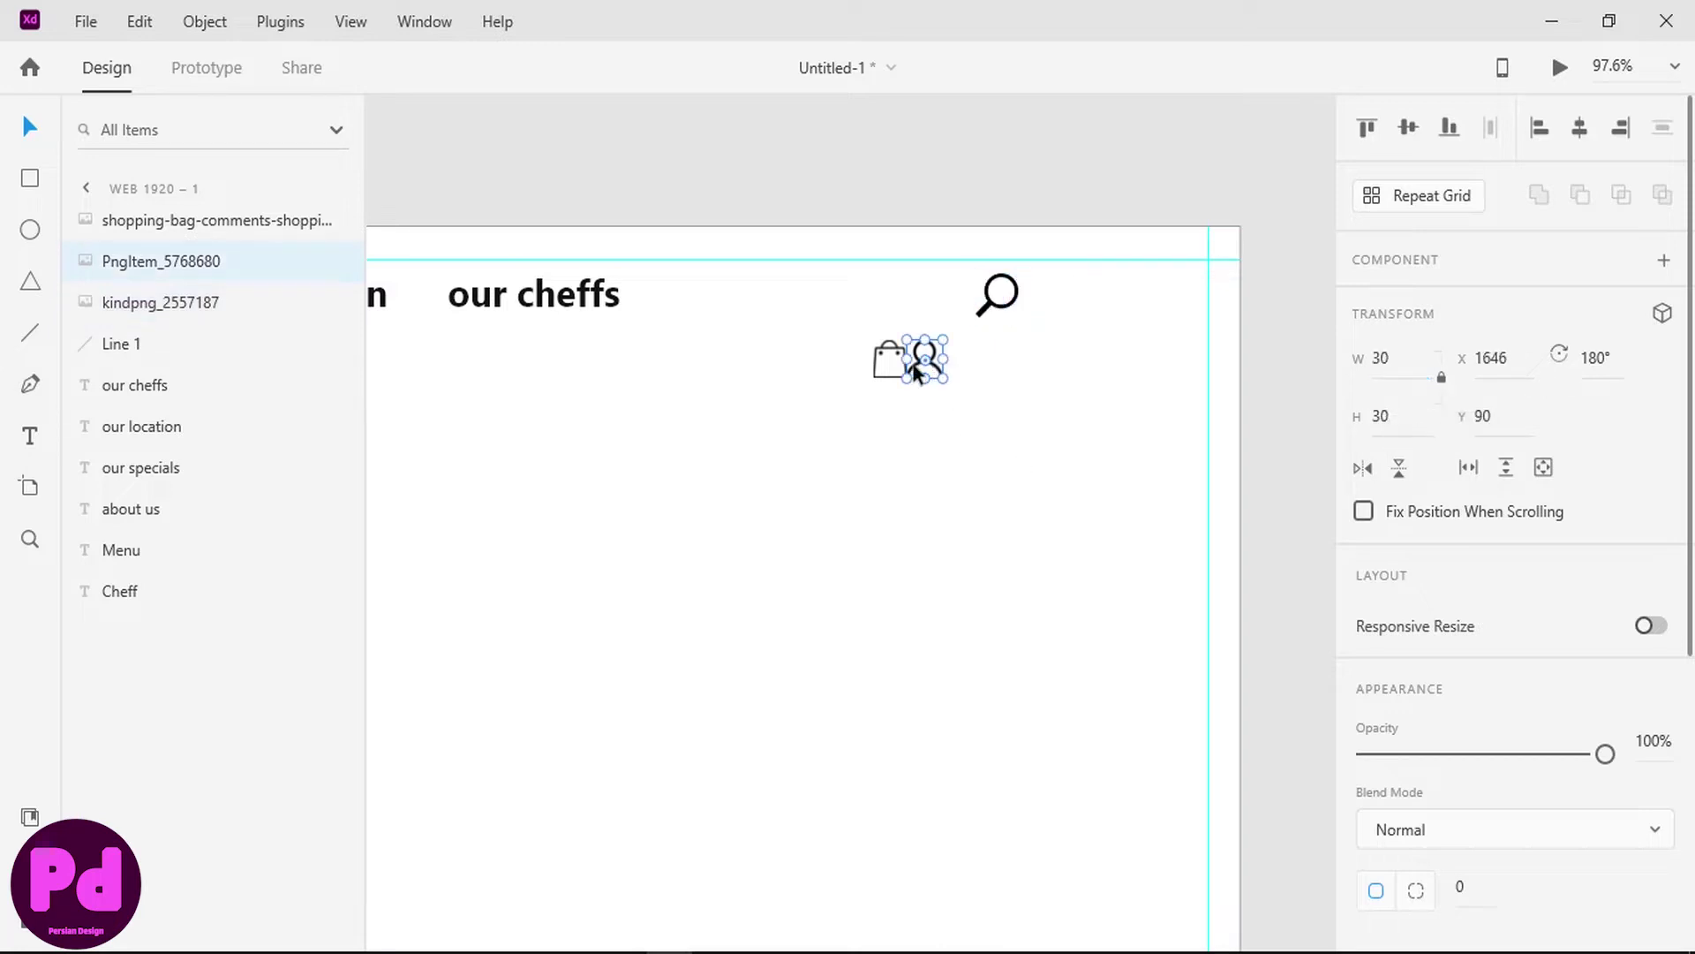
- Move the shopping bag icon beside the search icon at X 1761, Y 42 and set its width to 32
click(894, 359)
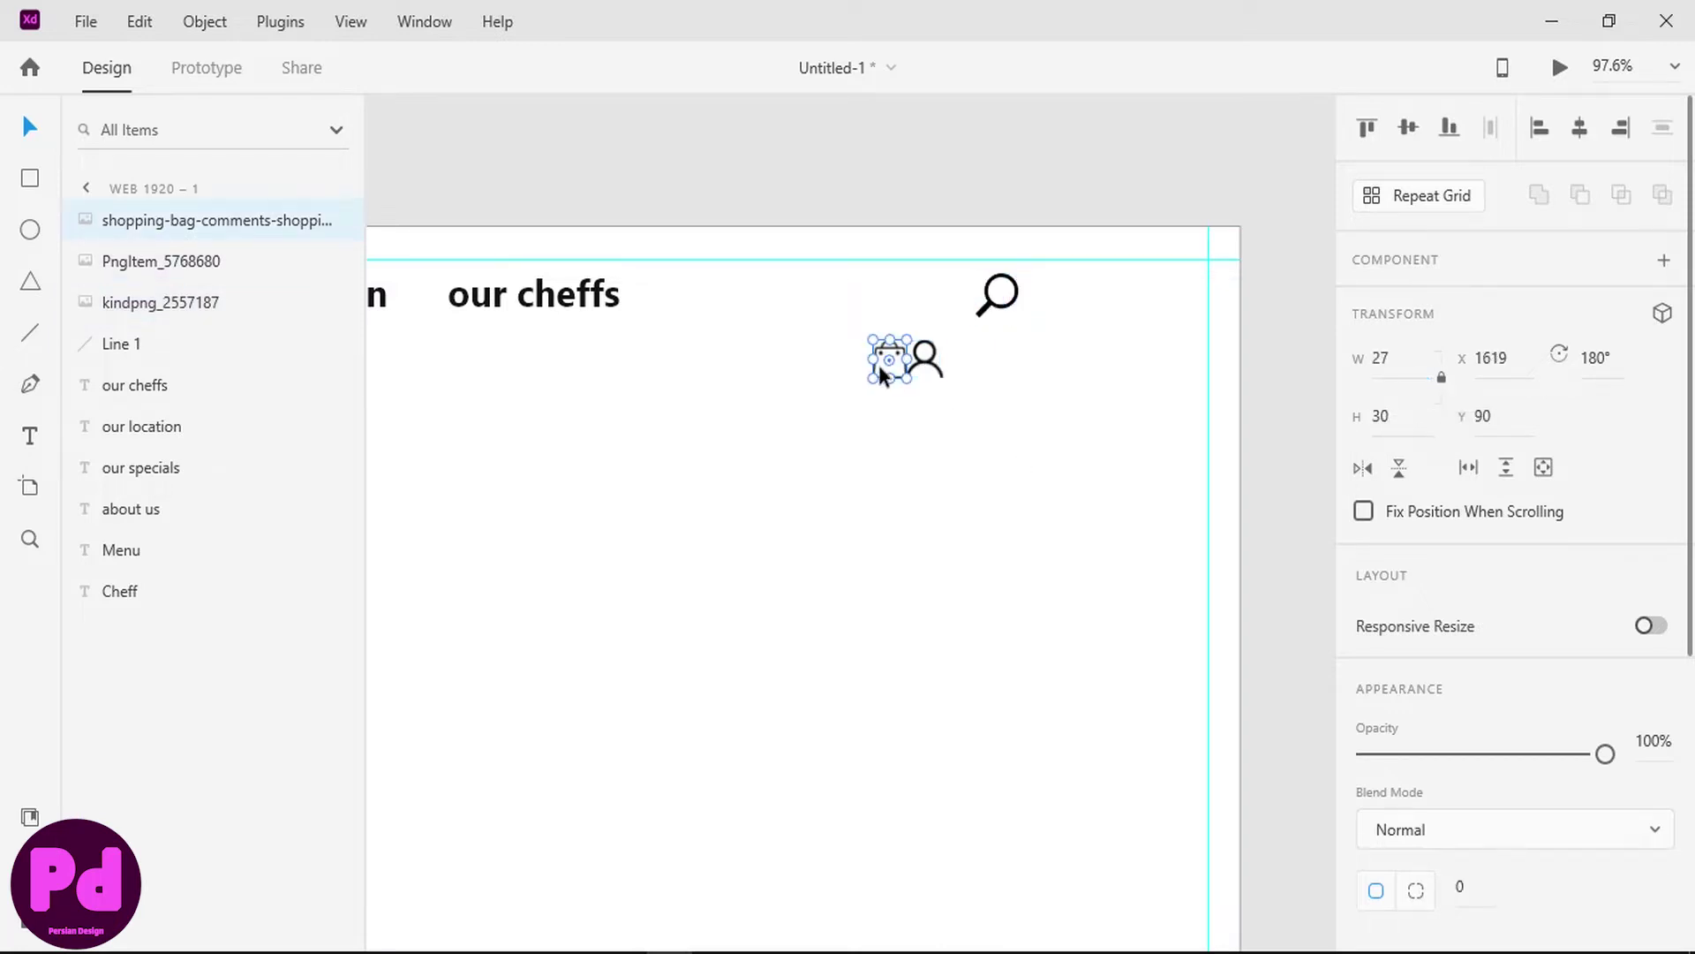
drag(897, 362, 1056, 309)
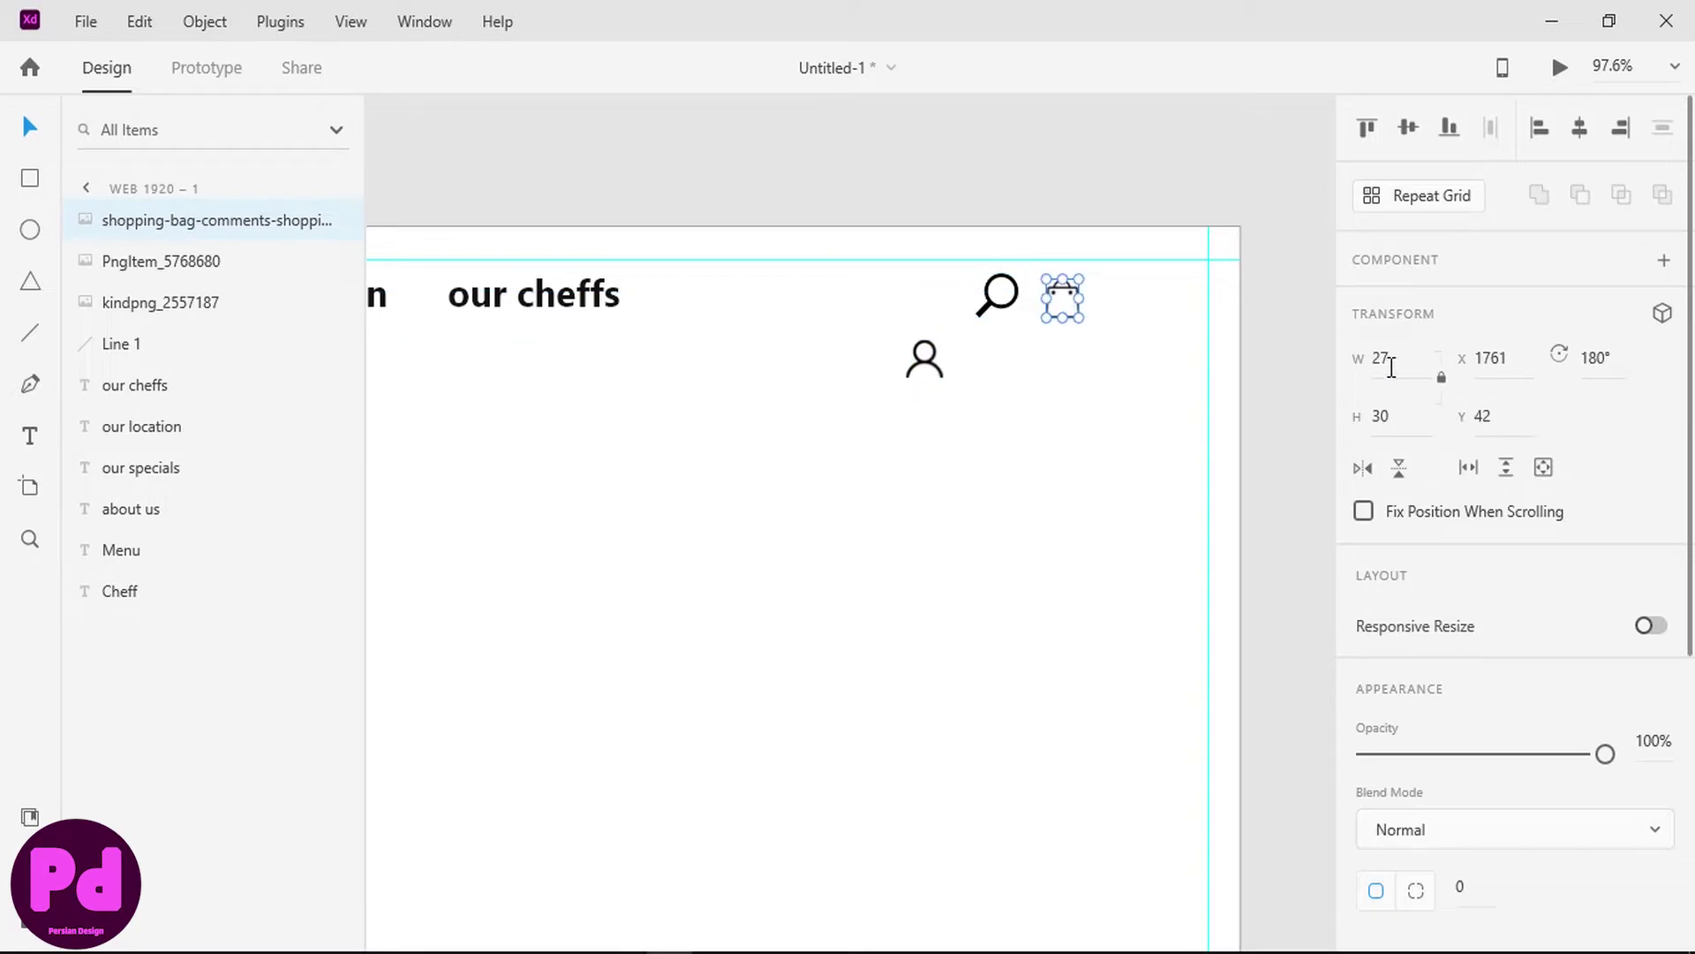
click(1391, 361)
text(35)
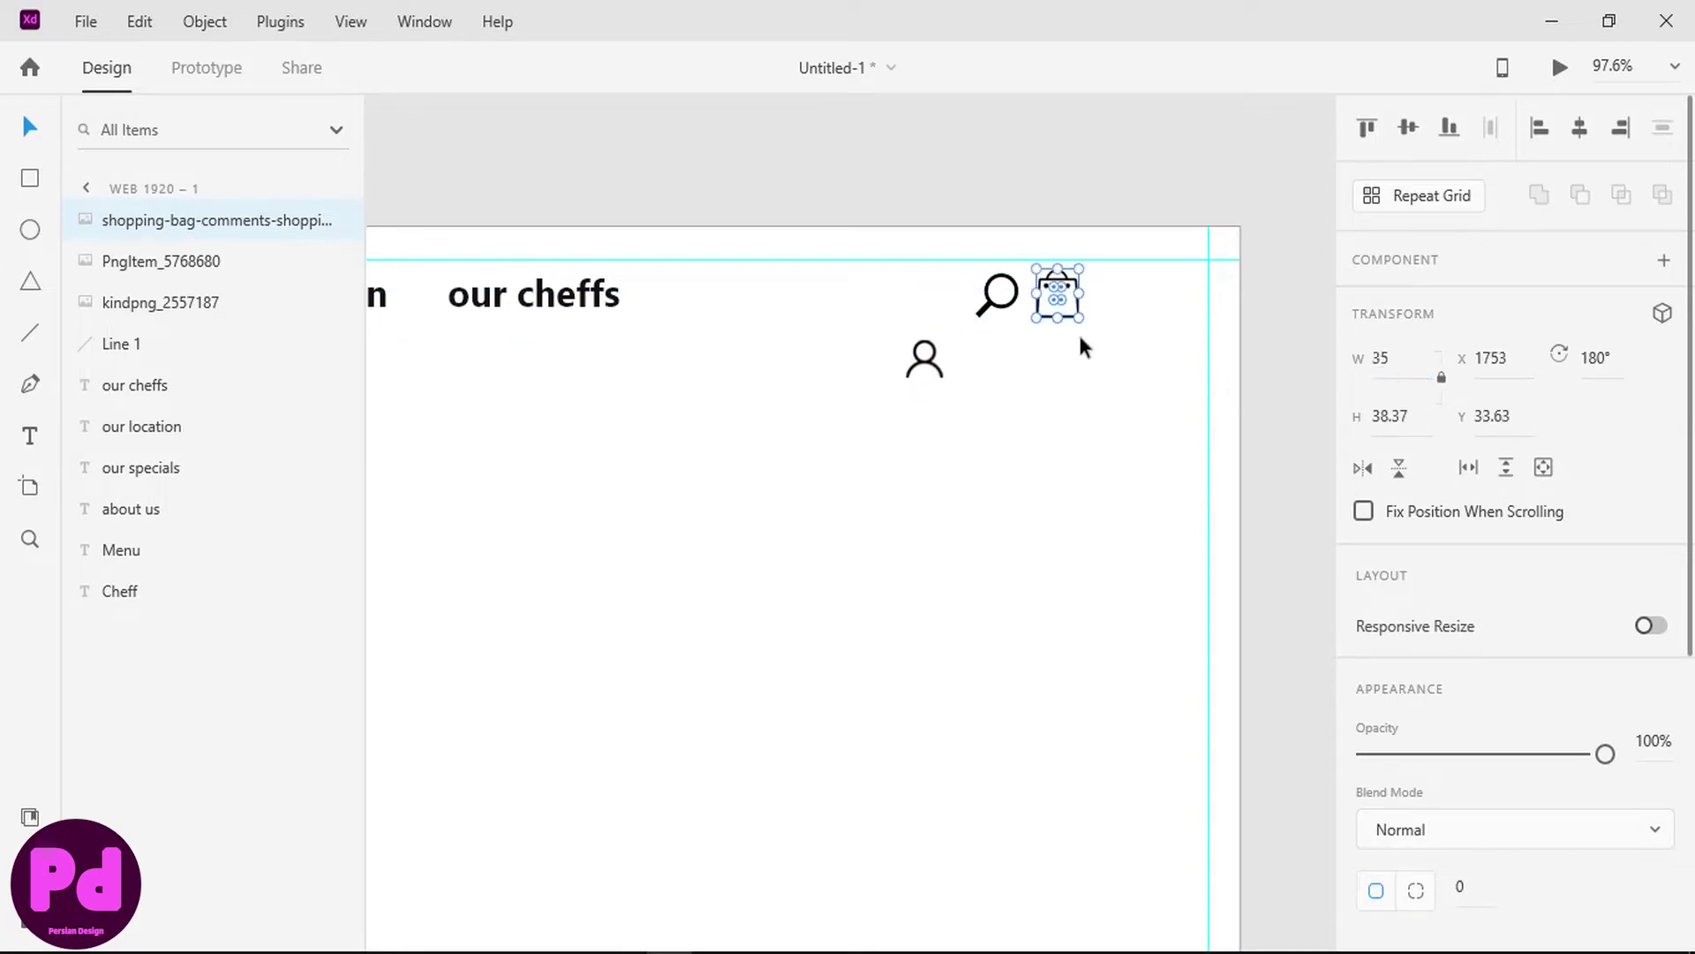
click(1410, 374)
text(32)
key(Return)
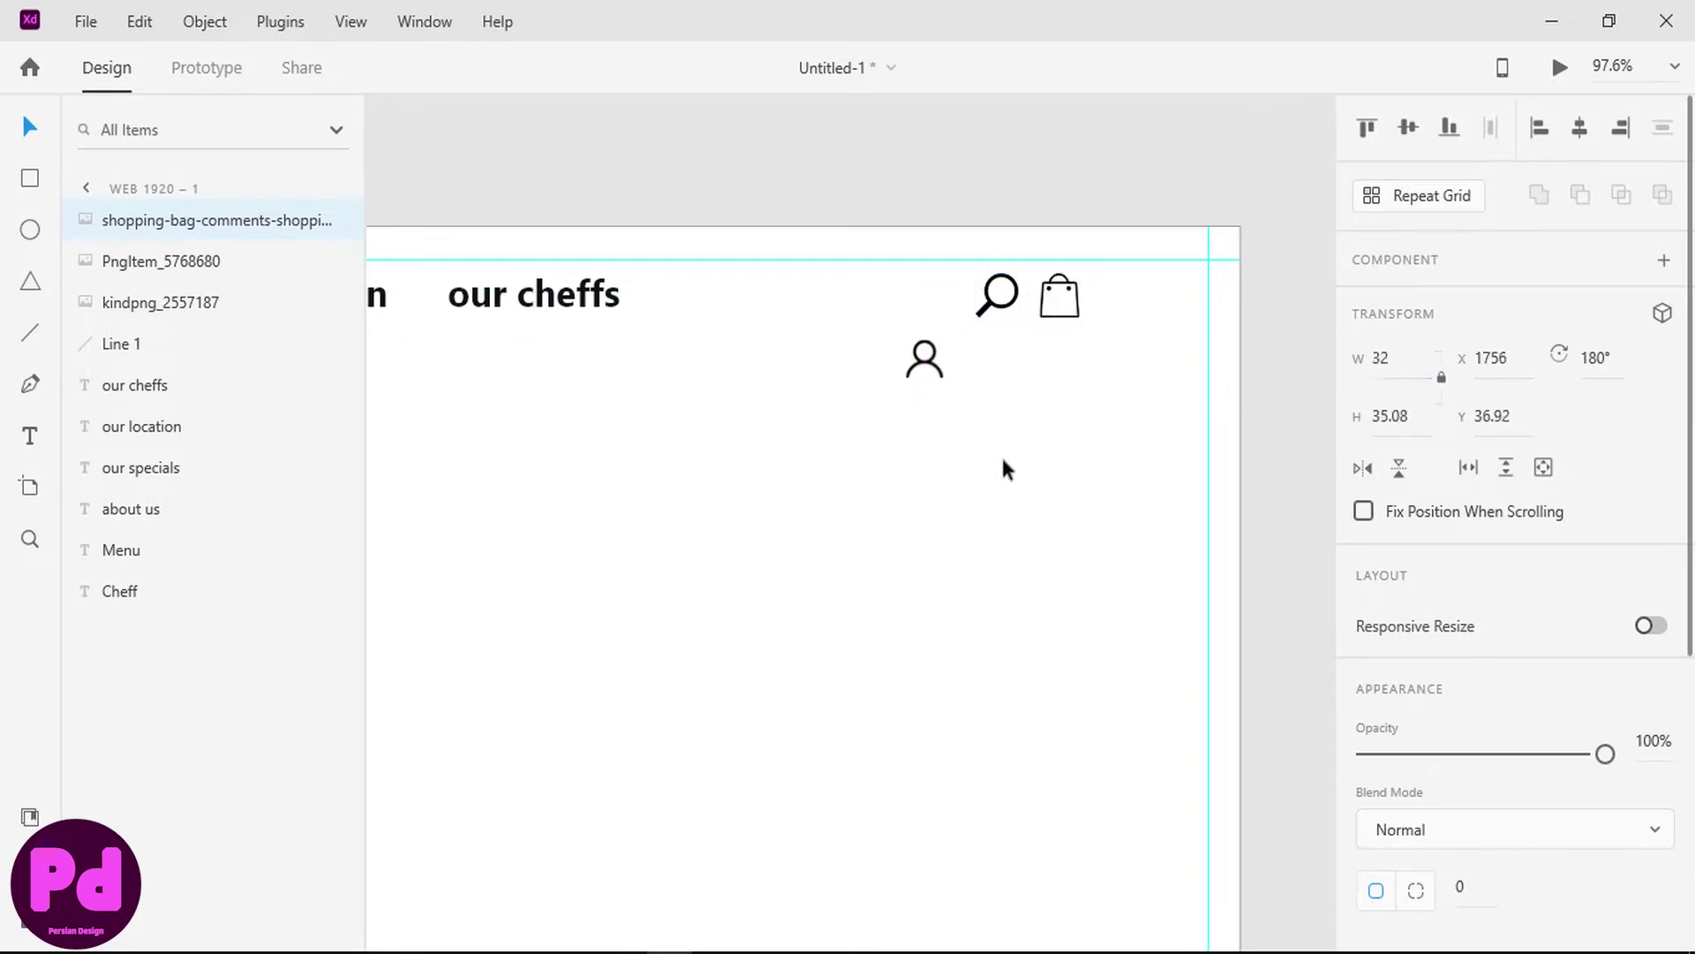
- Set the user icon's width to 35 and place it after the shopping bag in the header row at X 1815
click(925, 358)
click(1410, 364)
text(35)
key(Return)
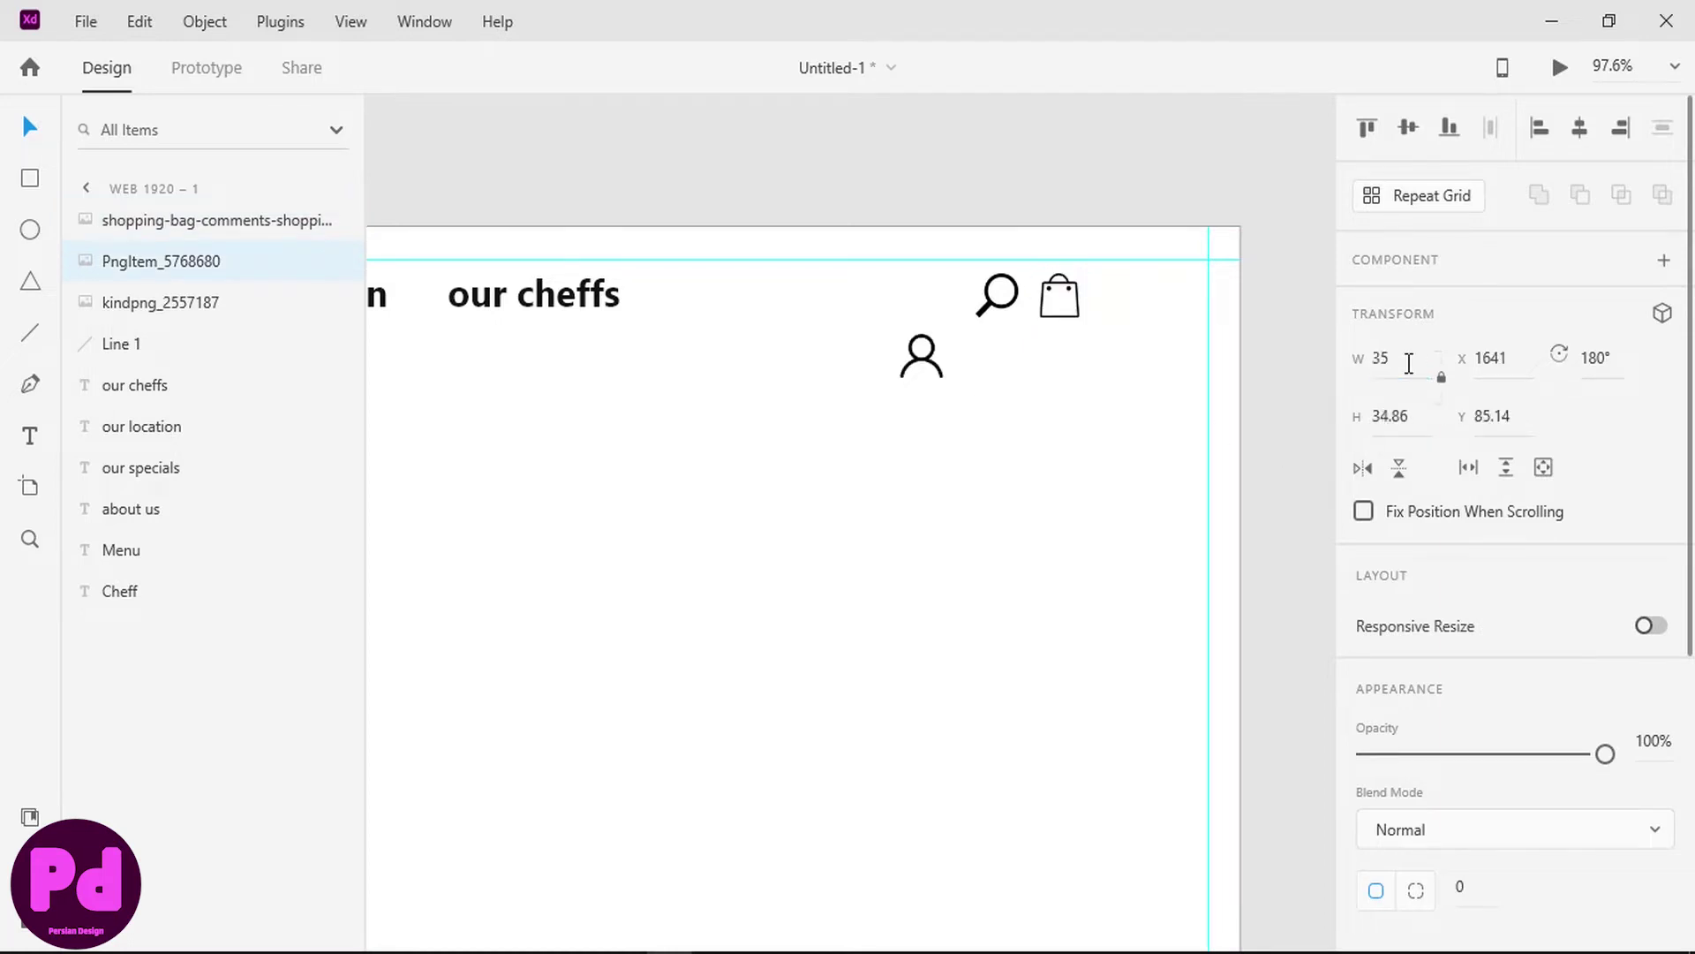
drag(920, 362, 1133, 298)
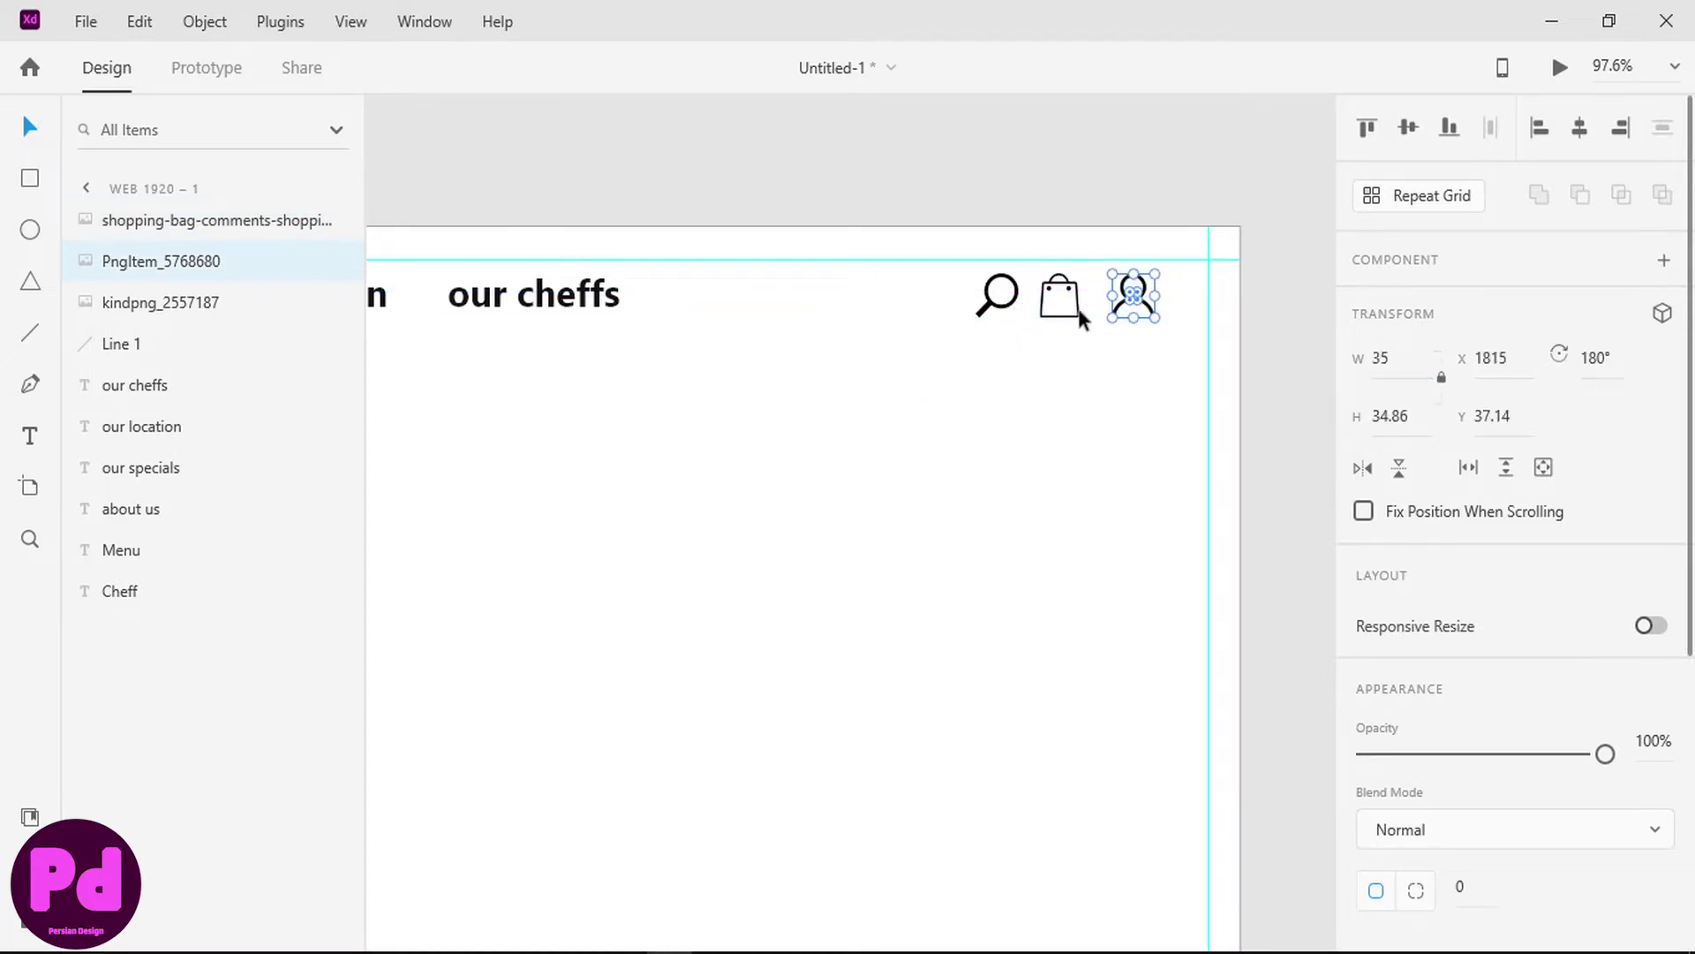
- Distribute the search, bag and user icons evenly in the horizontal direction, extending the row to the artboard's right margin guide
shift+click(1060, 301)
shift+click(1015, 296)
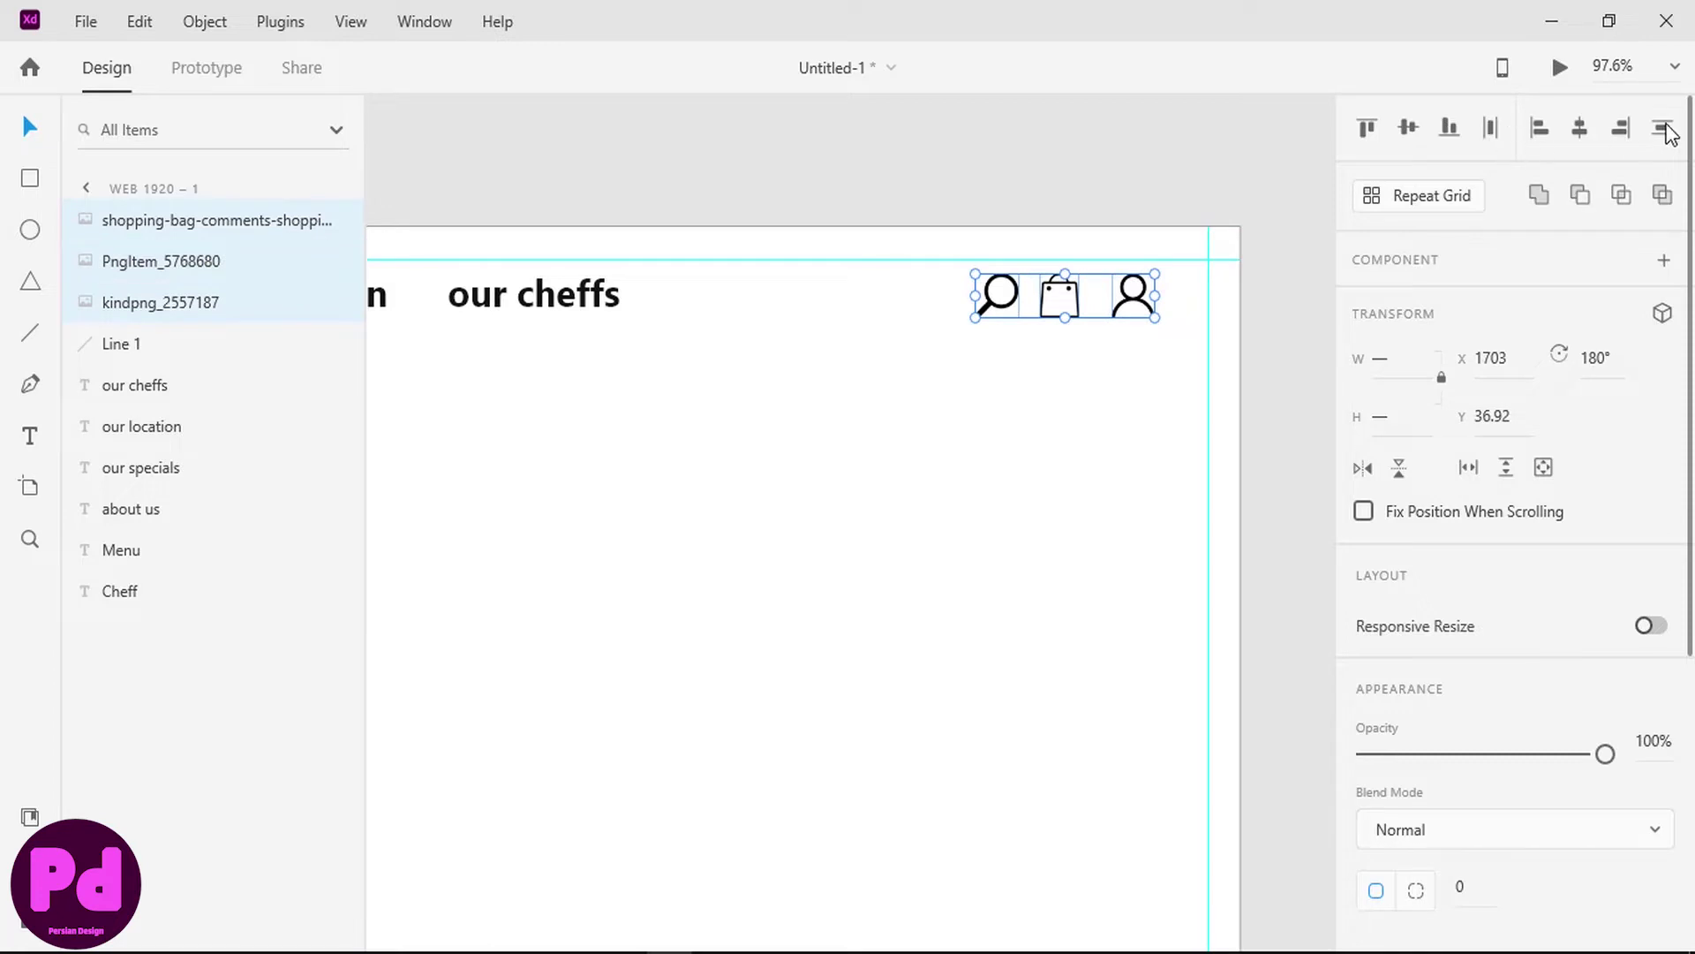
click(1491, 130)
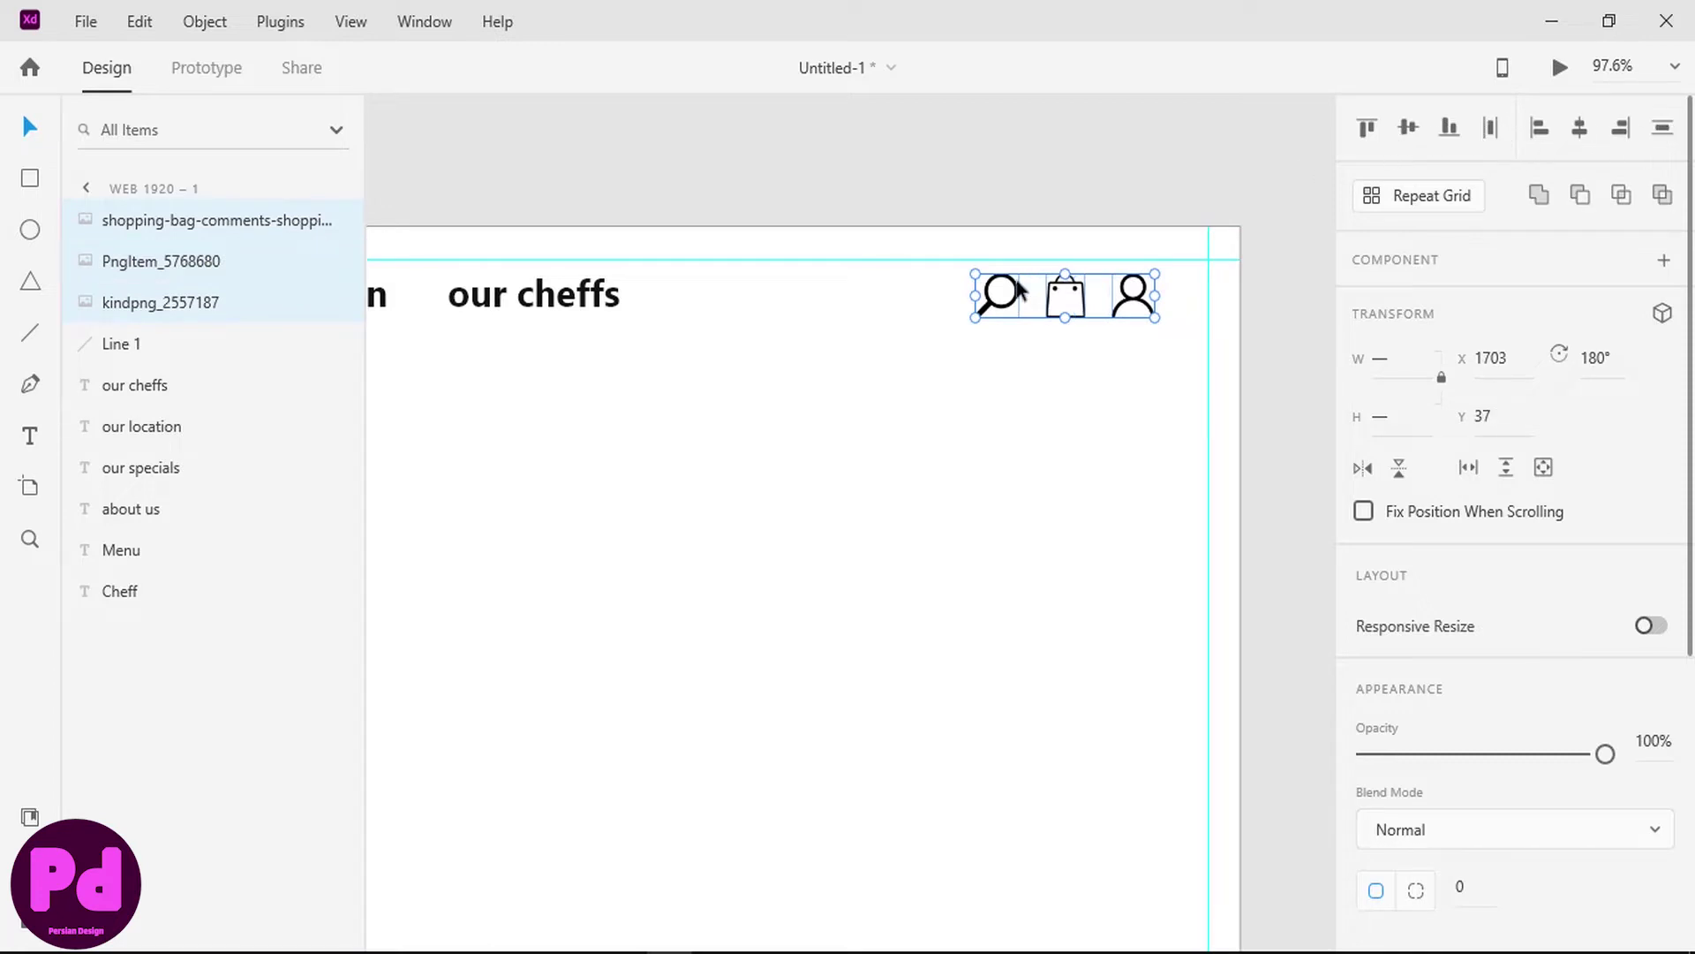
drag(1057, 297, 1095, 306)
click(1075, 378)
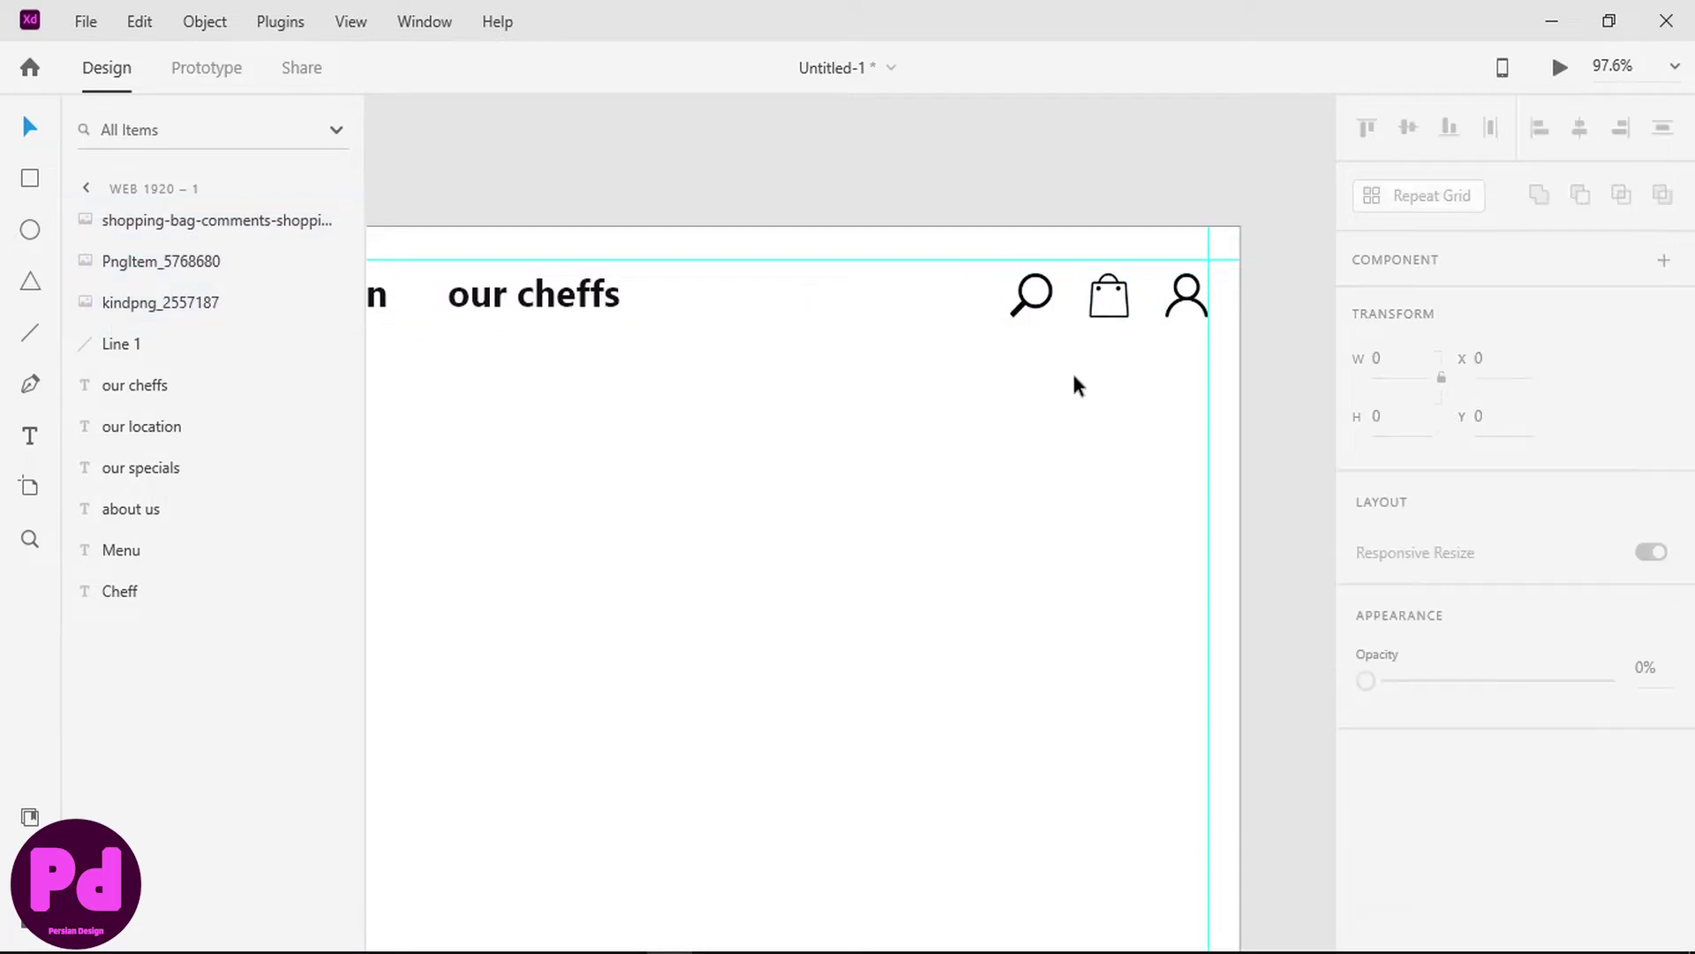
- Group the texts from about us to our cheffs together, and group Menu with its underline separately
click(130, 389)
shift+click(150, 519)
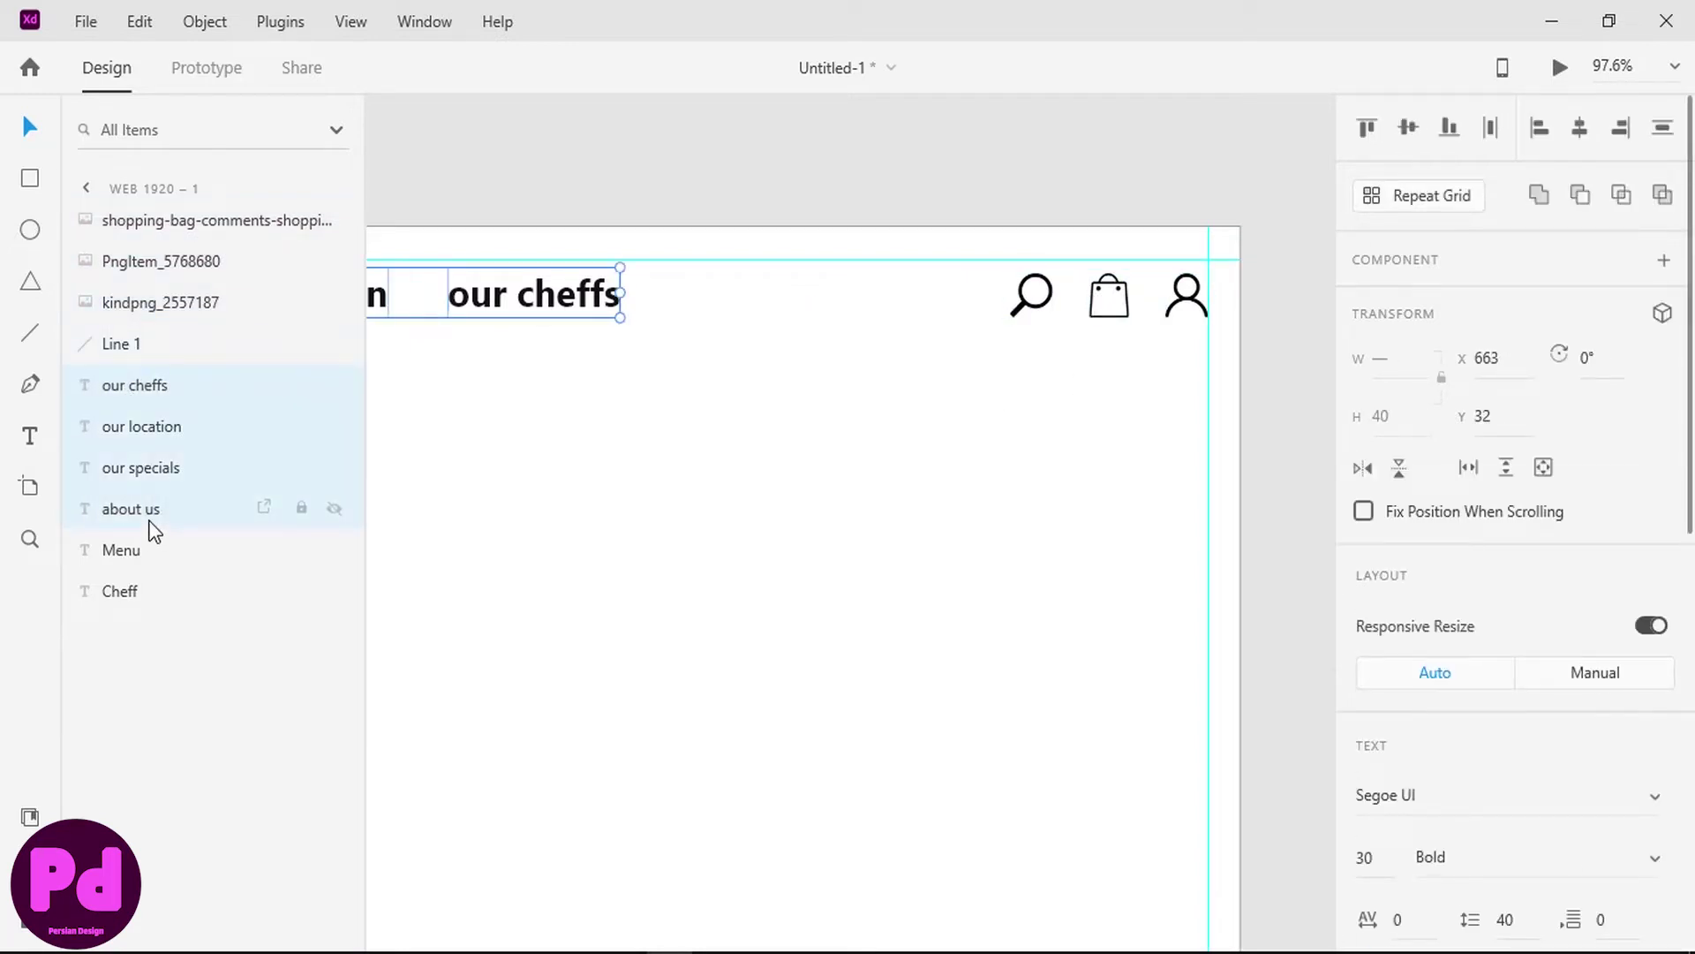
key(ctrl+g)
drag(123, 441, 125, 363)
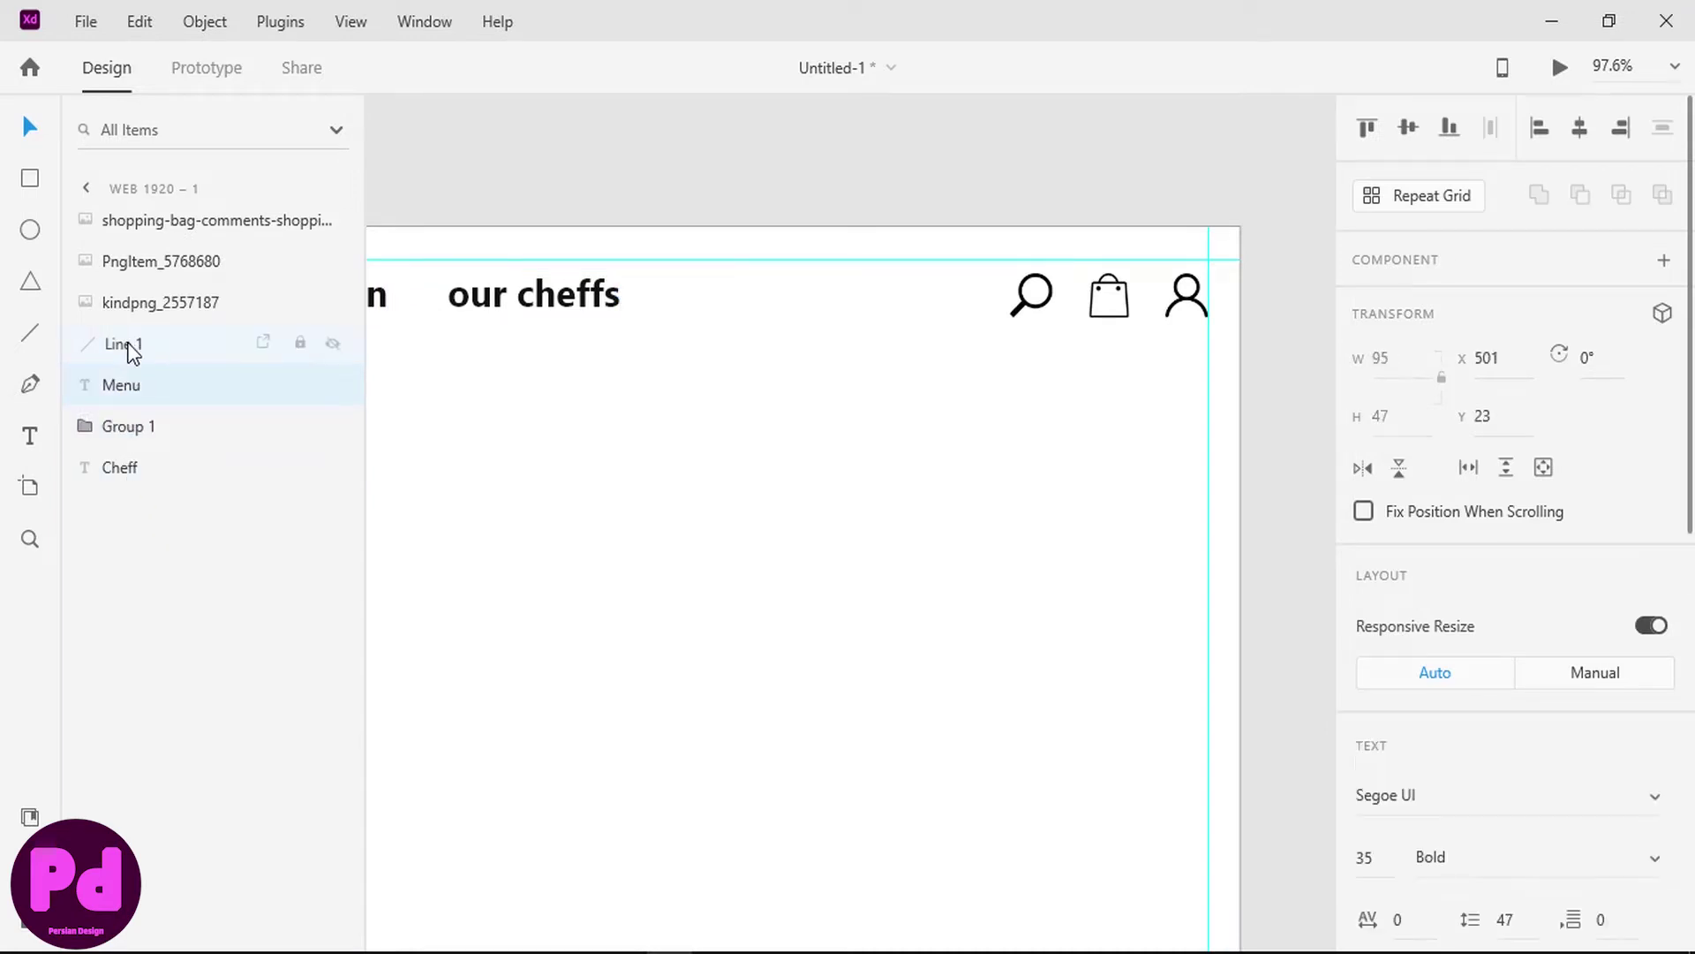
shift+click(133, 350)
key(ctrl+g)
- Rename the group with Menu and its underline as menu and the group of the other navigation texts as titles
double_click(132, 351)
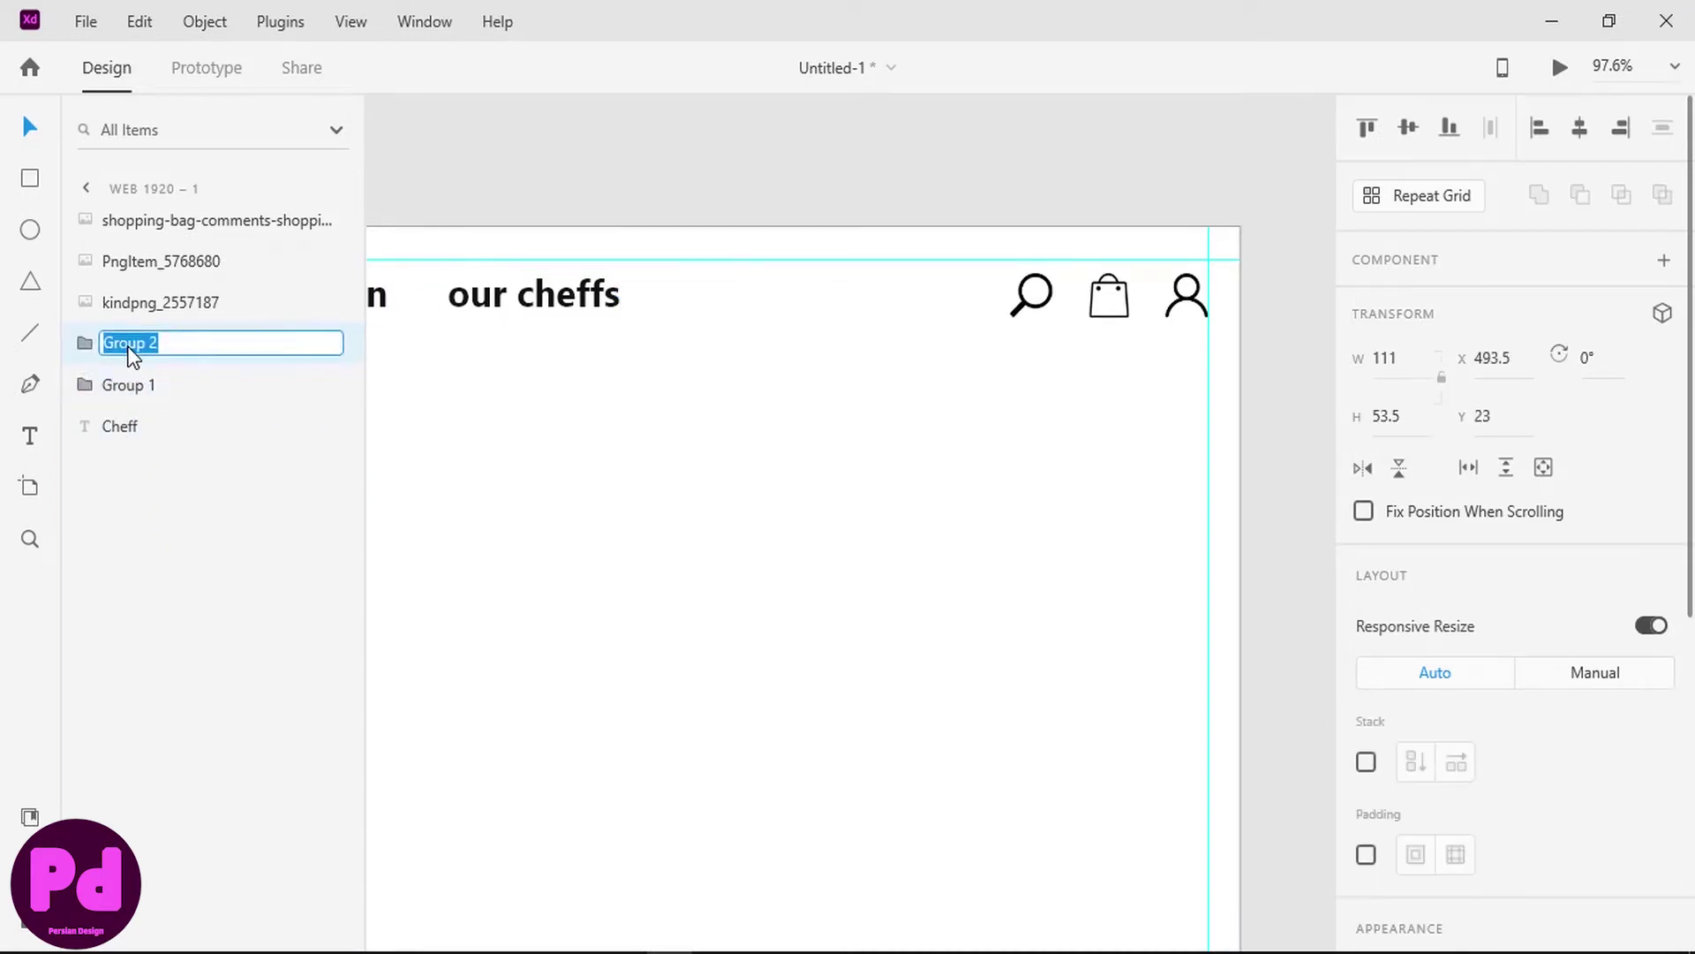
text(menu)
double_click(117, 389)
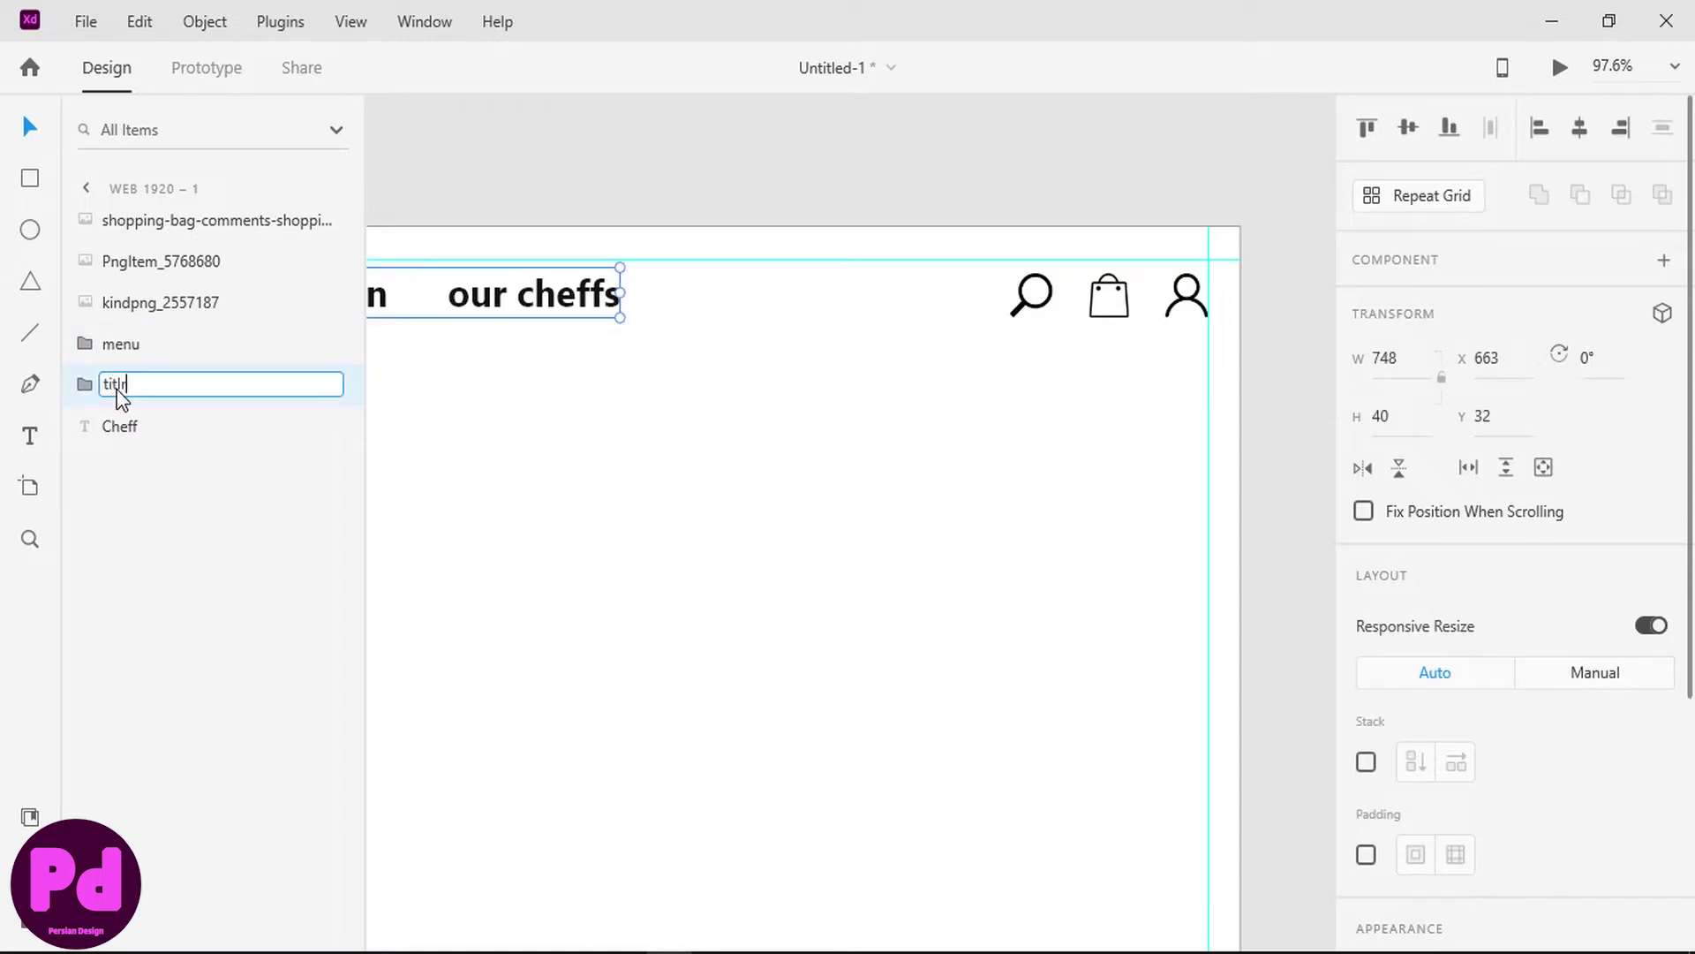
key(Return)
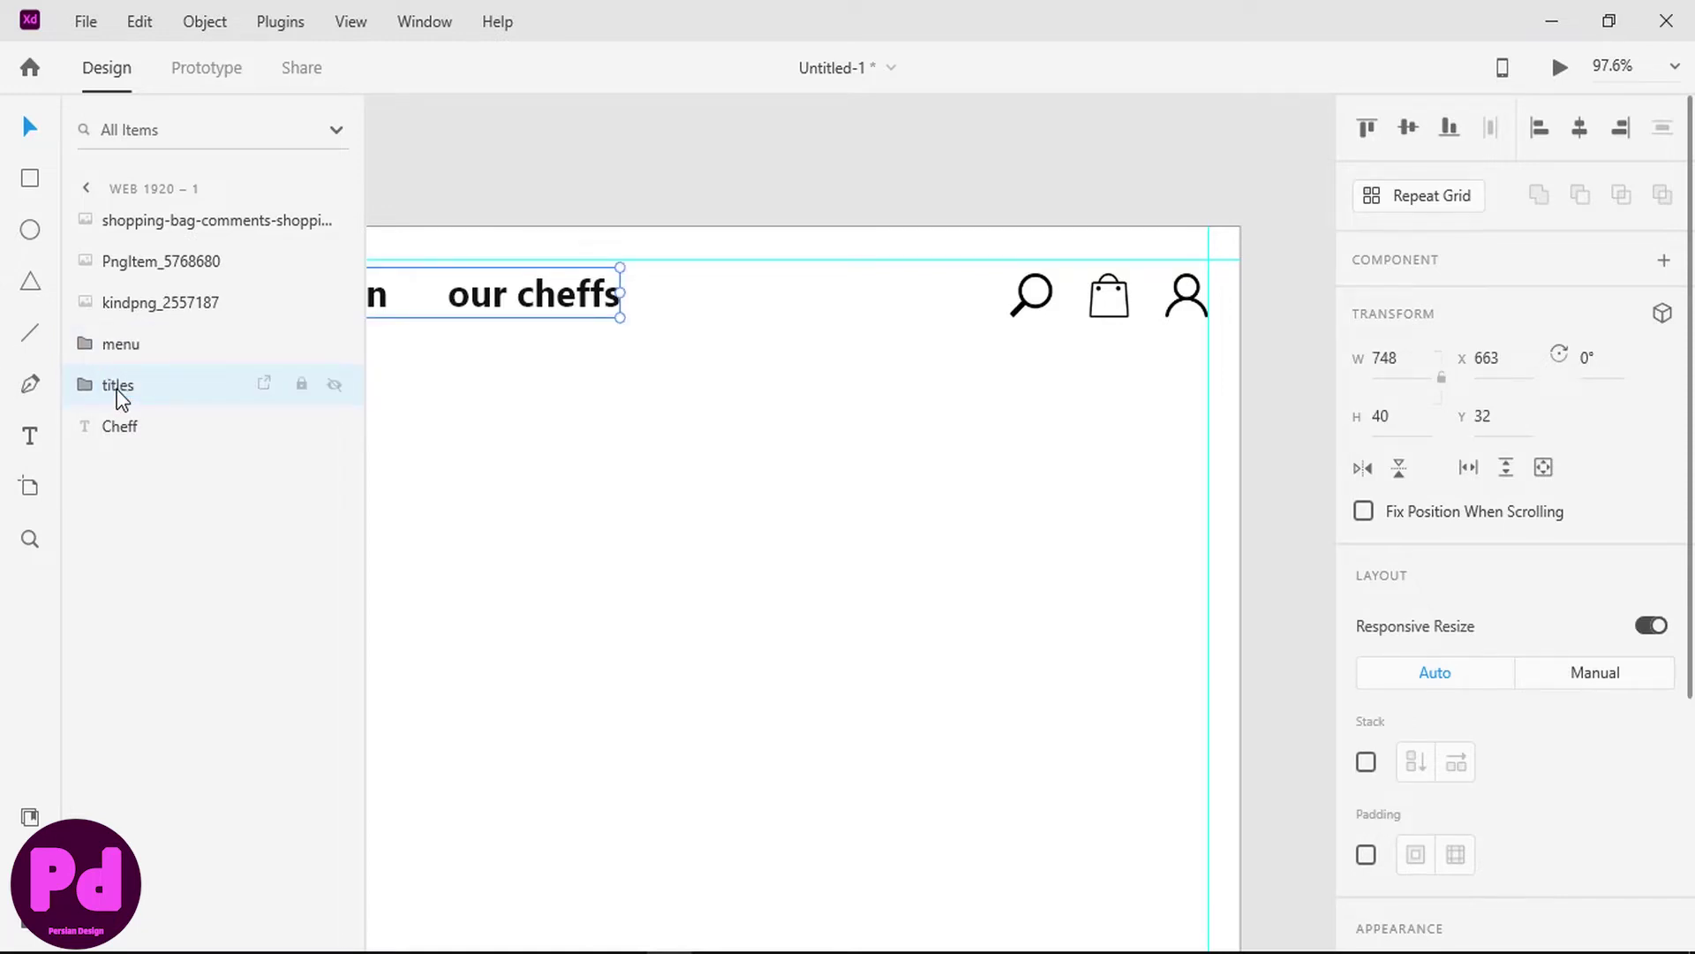
- Shift the search, bag and user icons together slightly inward from the margin guide to X 1725
click(1183, 296)
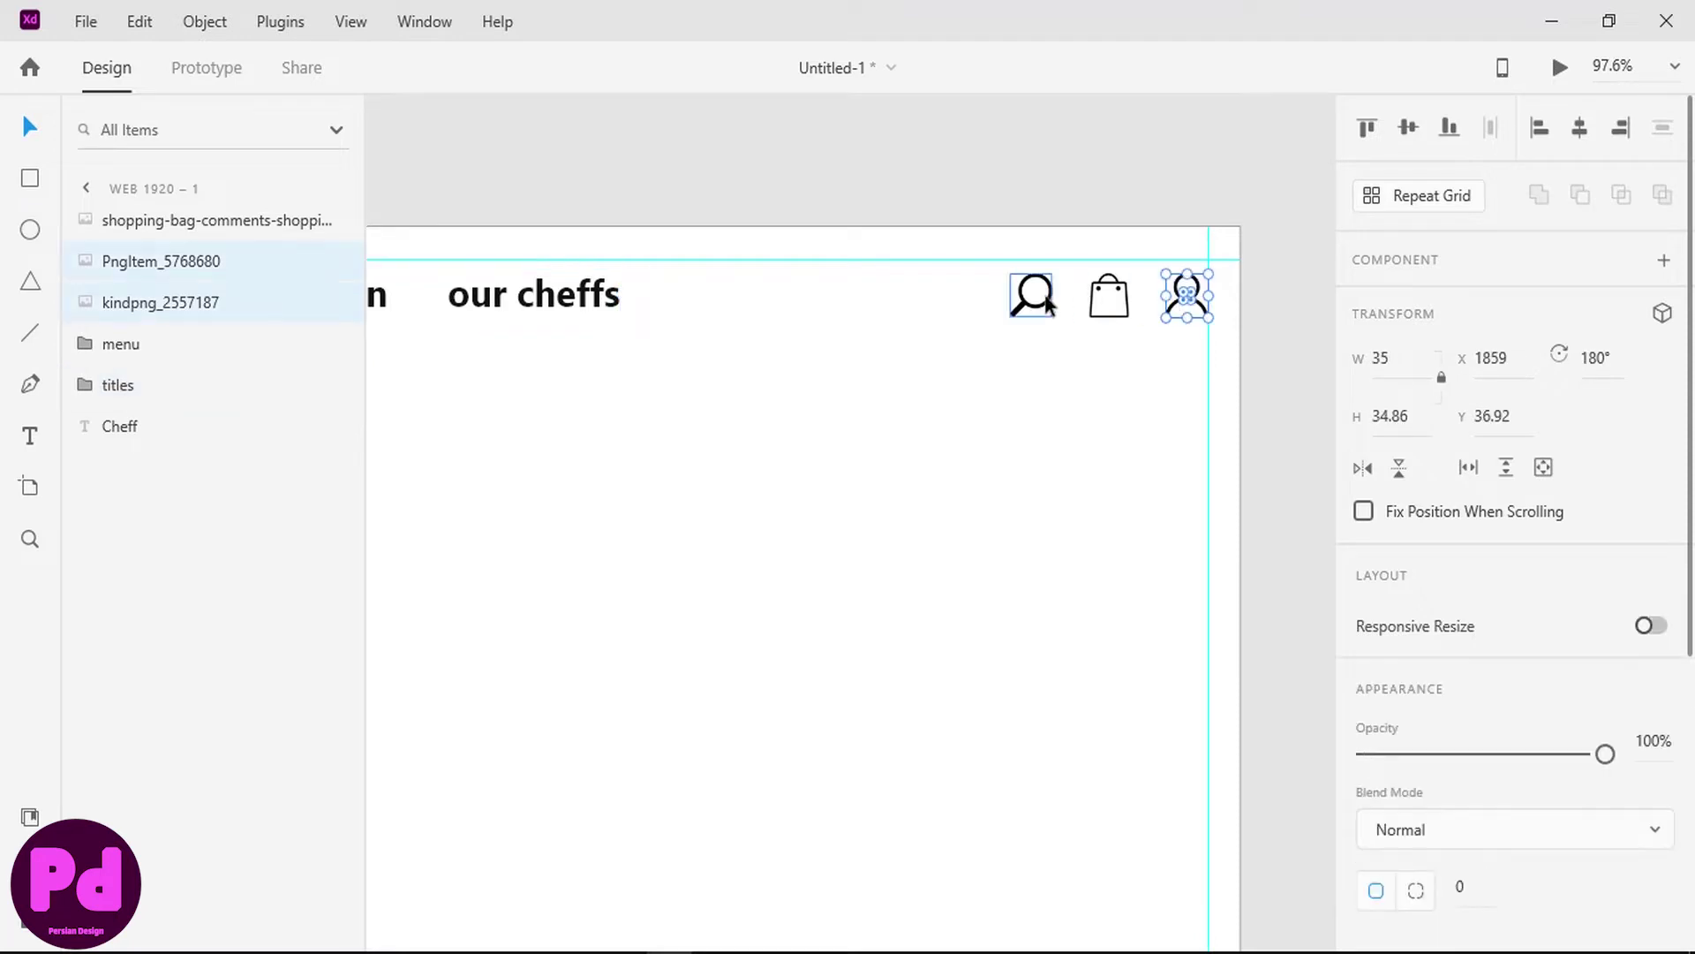
shift+click(1031, 294)
shift+click(1105, 298)
drag(1105, 300, 1098, 300)
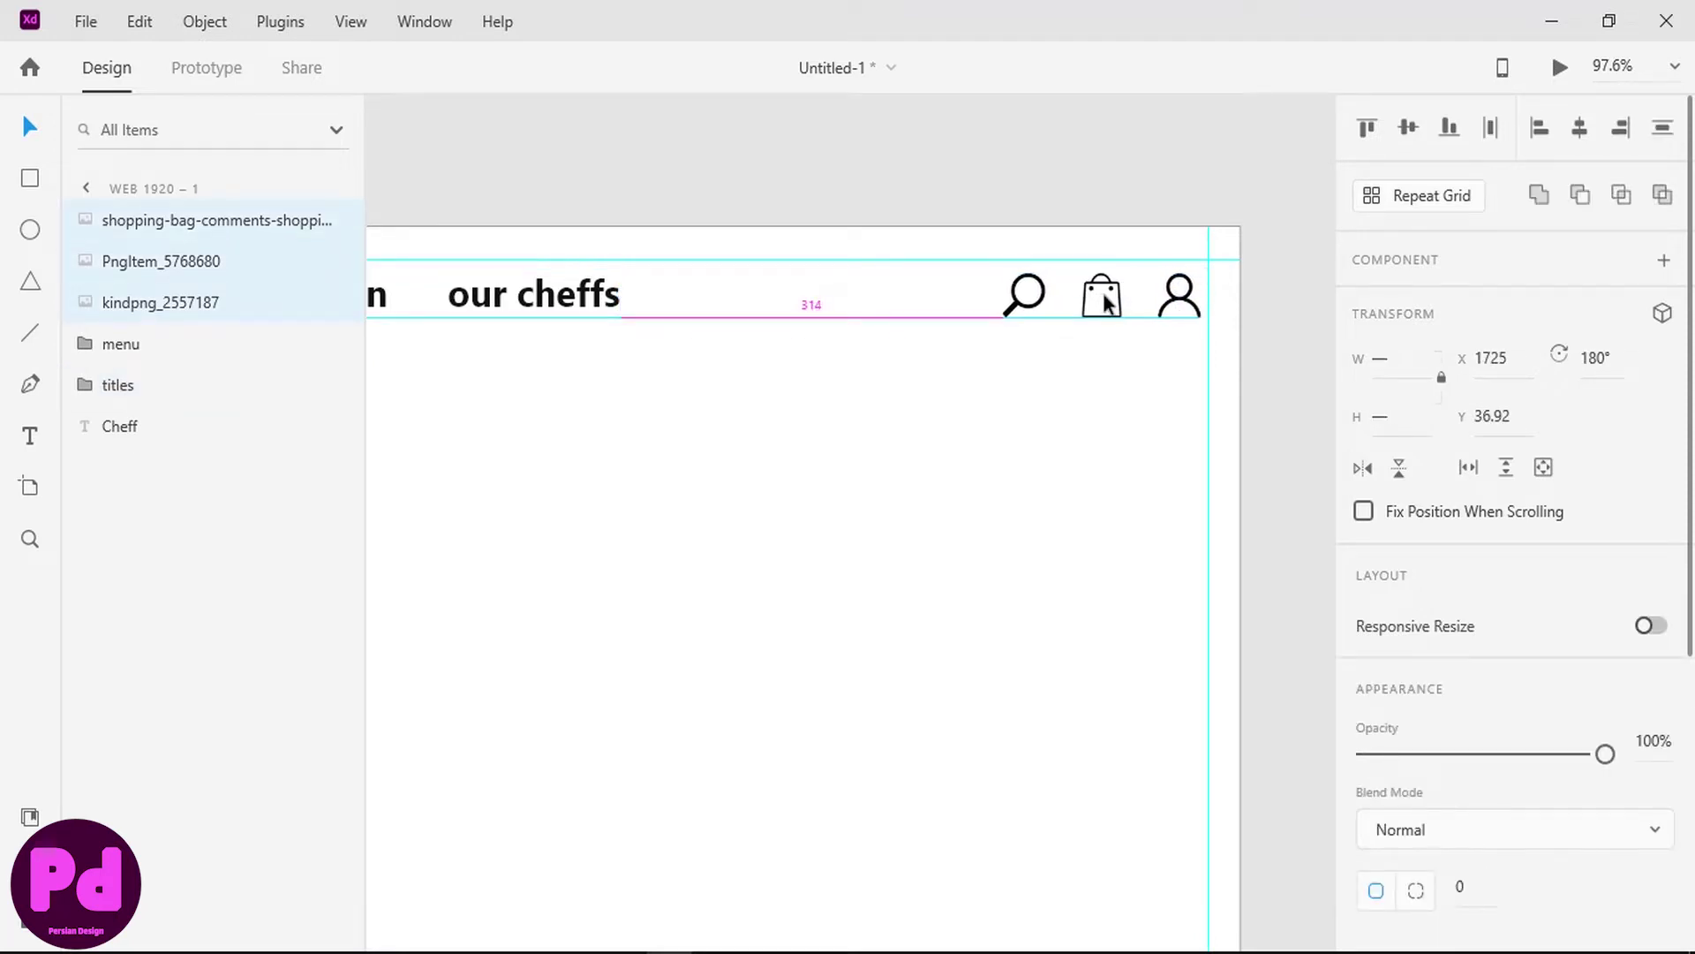
click(1117, 350)
- Draw a small circle about 20 px wide in the empty area below the header and remove its border
click(30, 231)
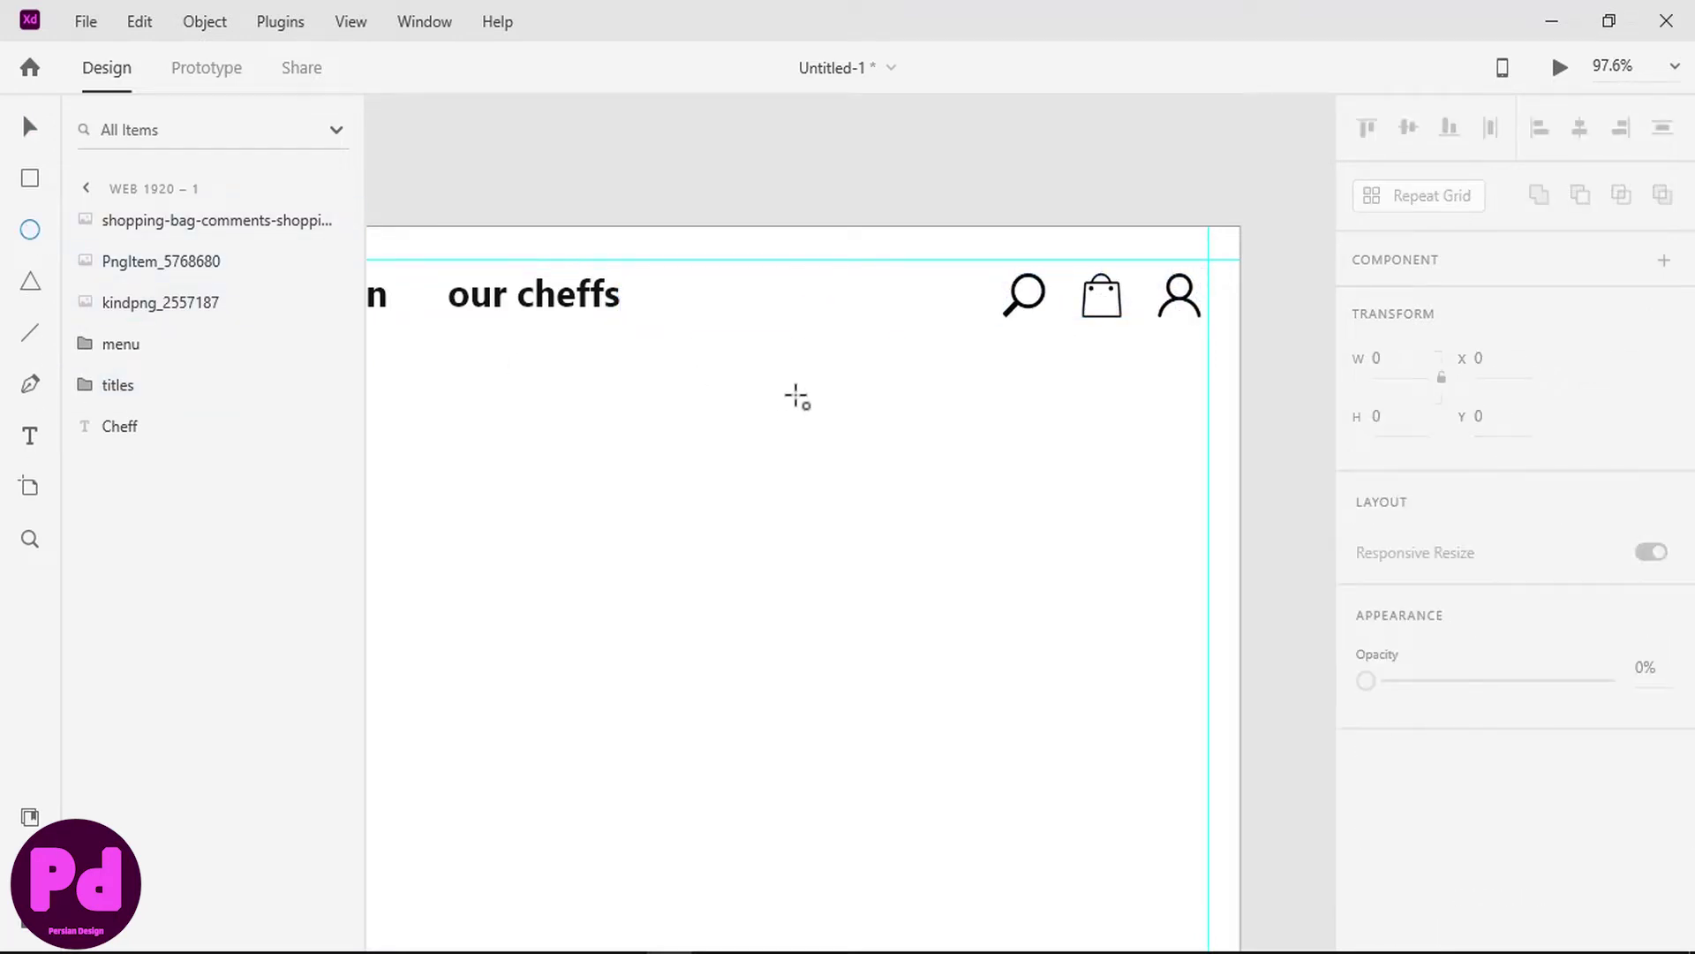
drag(794, 391, 823, 422)
scroll(1442, 654, down, 5)
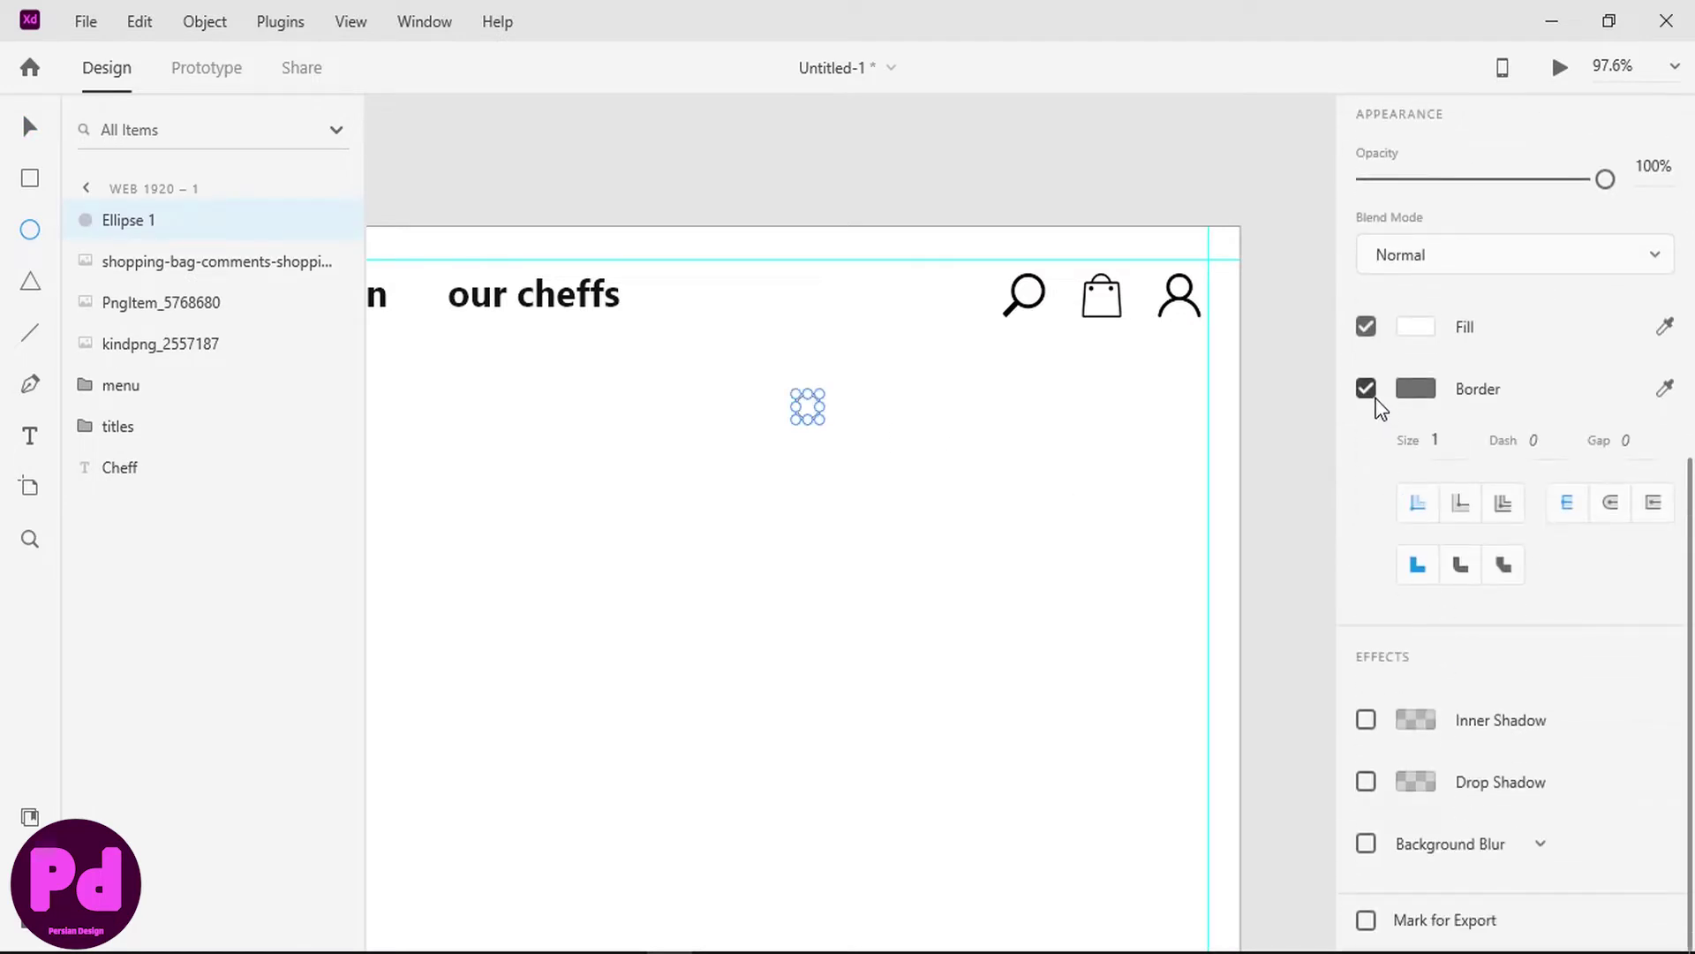
click(1364, 491)
- Fill the circle with red #ED0023 and save that colour as a swatch
click(1415, 513)
text(#ED0023)
key(Return)
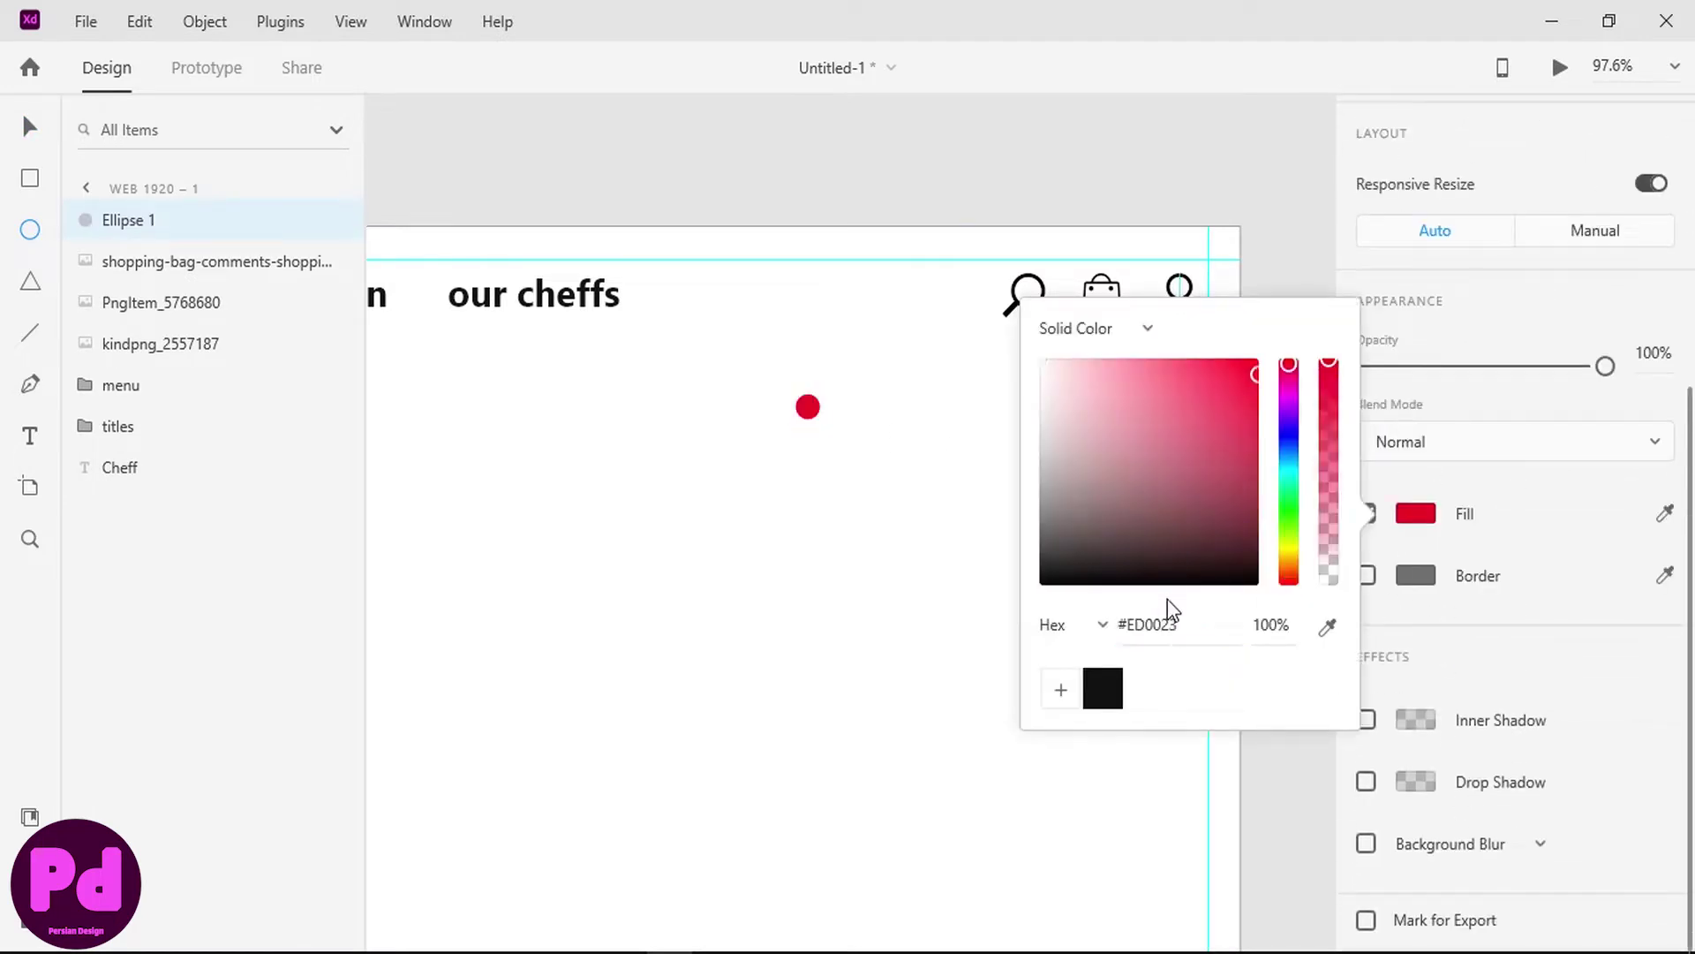
click(1062, 690)
key(Escape)
- Add a text reading 1 beside the red circle and set its font size to 20
key(t)
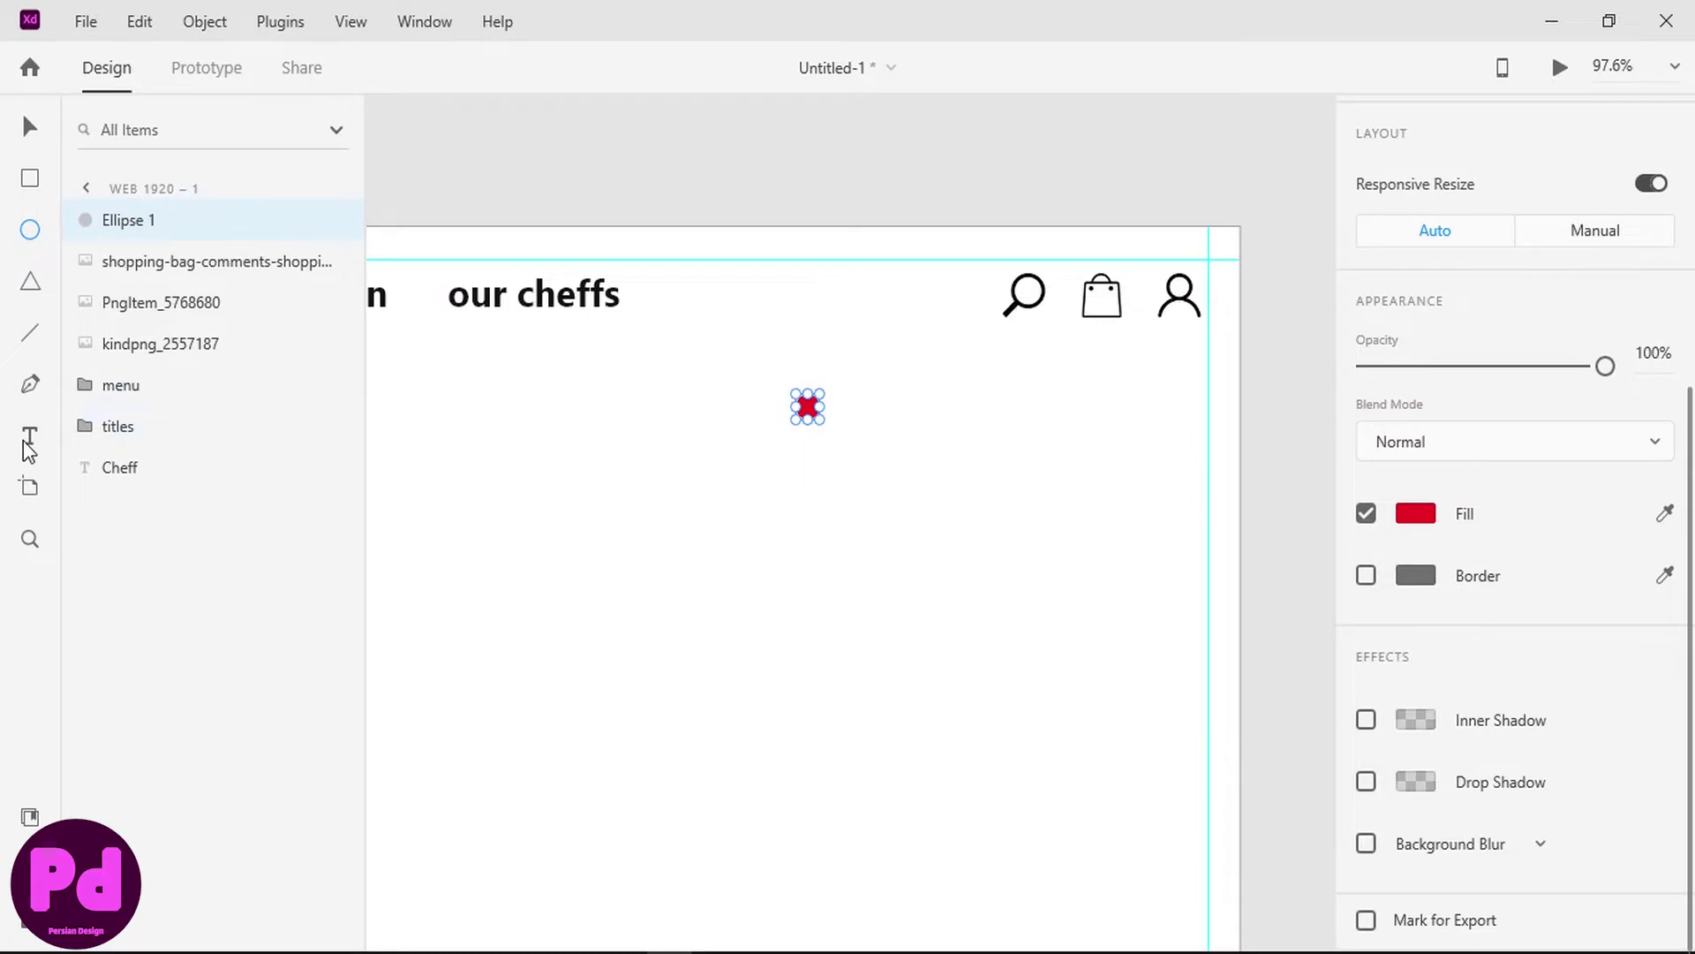
click(748, 429)
text(1)
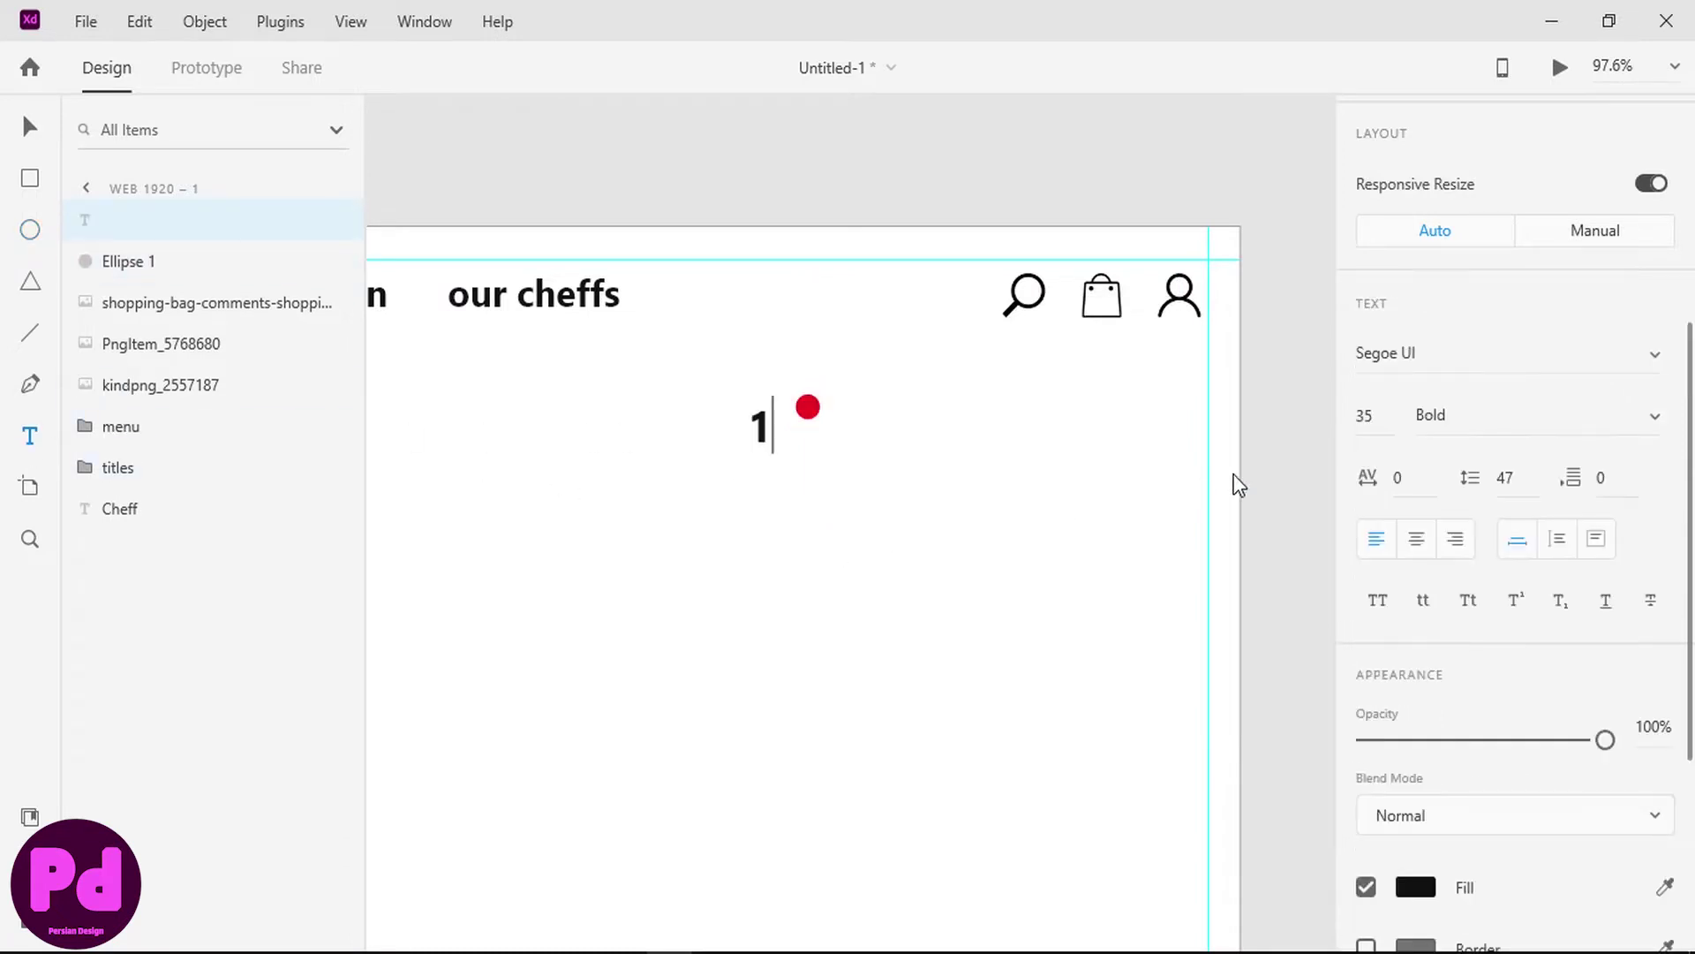
key(ctrl+a)
click(1367, 416)
text(20)
- Change the fill of the text 1 to white
scroll(1410, 486, down, 5)
click(1415, 513)
drag(1059, 362, 1007, 337)
key(Escape)
click(30, 126)
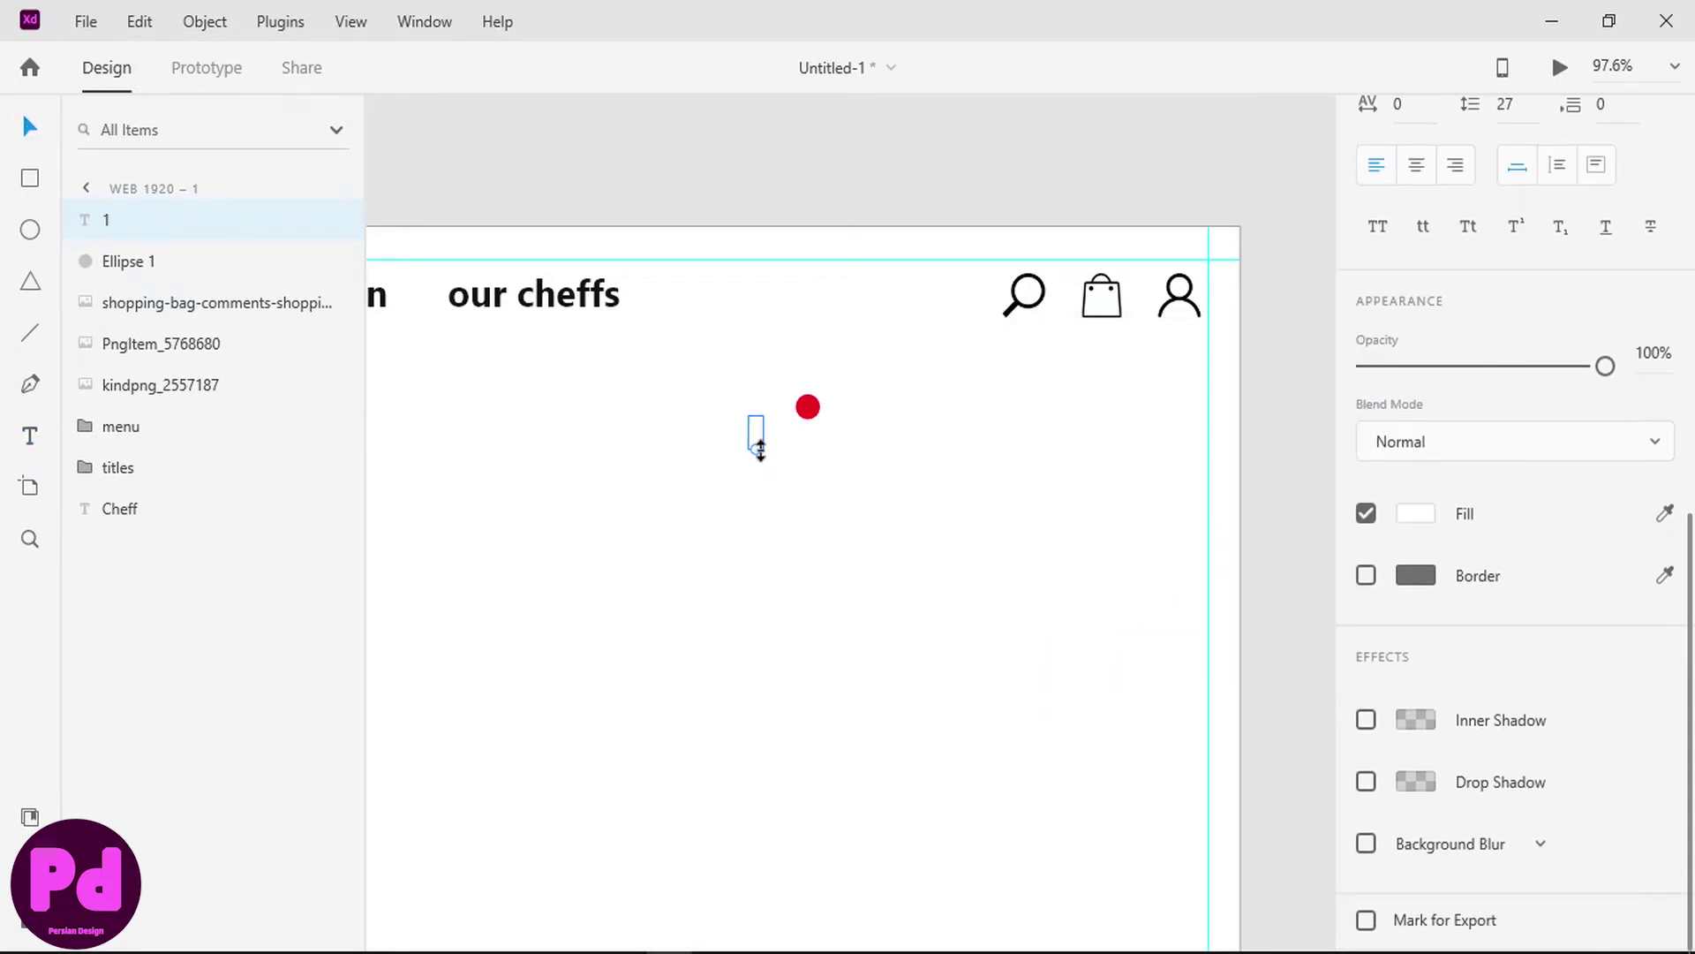
- Move the white 1 onto the red circle and group the two as a badge
drag(757, 444, 808, 415)
click(117, 467)
shift+click(132, 261)
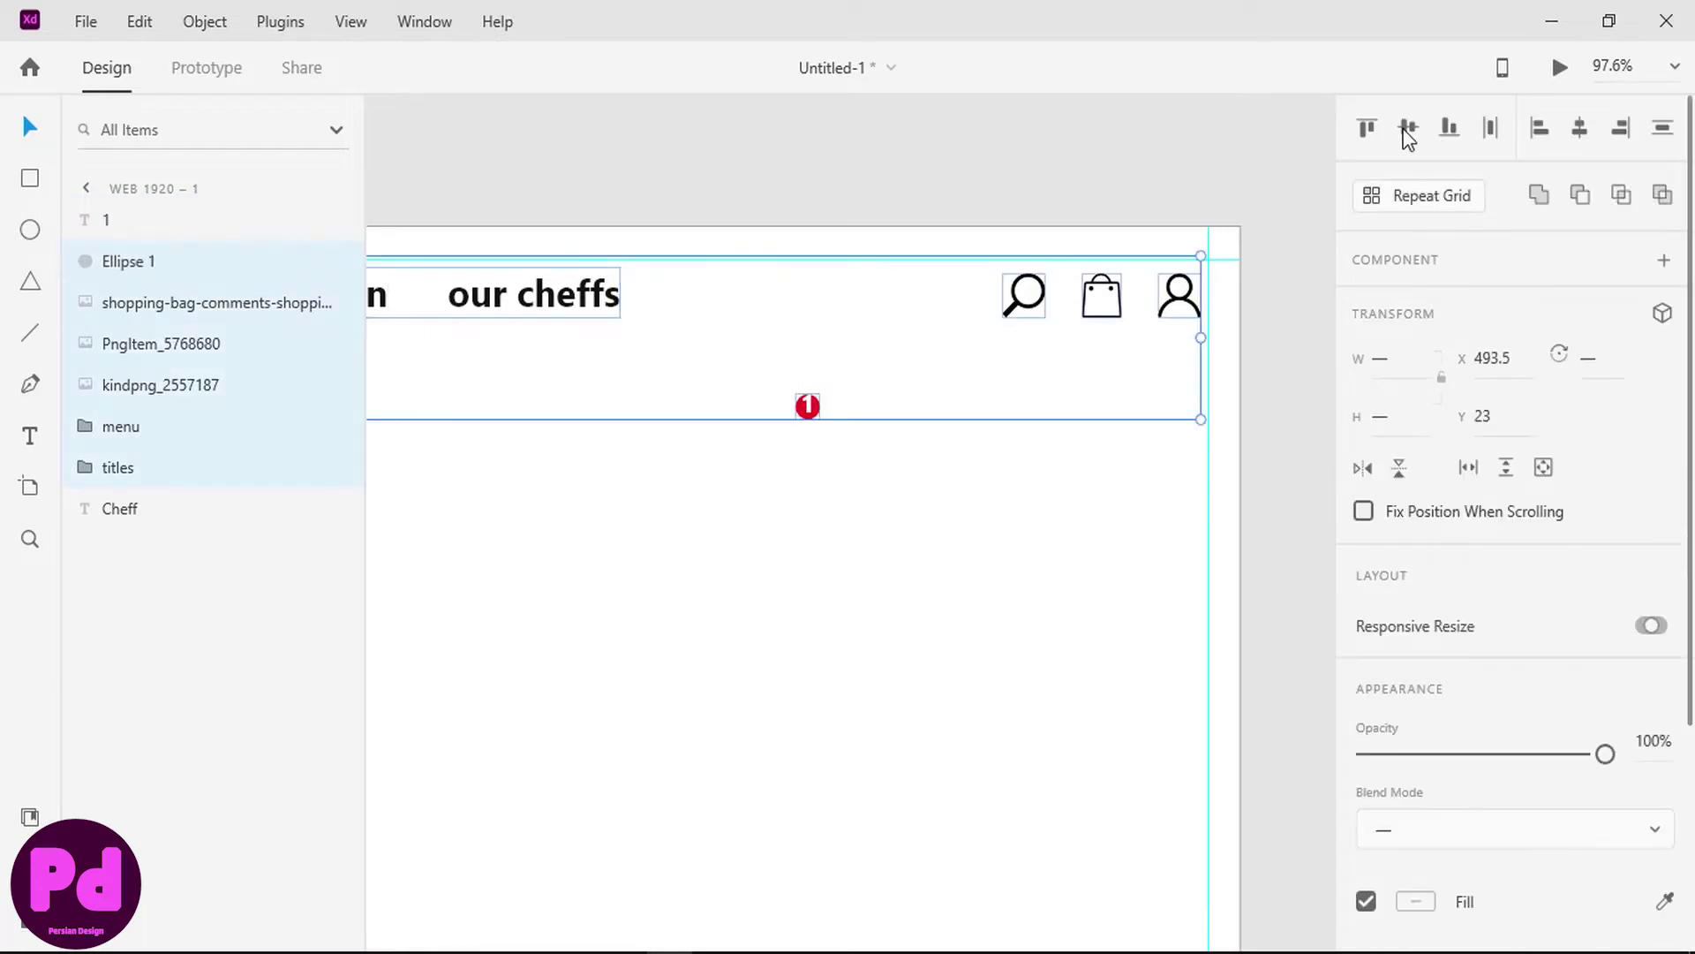
click(133, 221)
shift+click(132, 261)
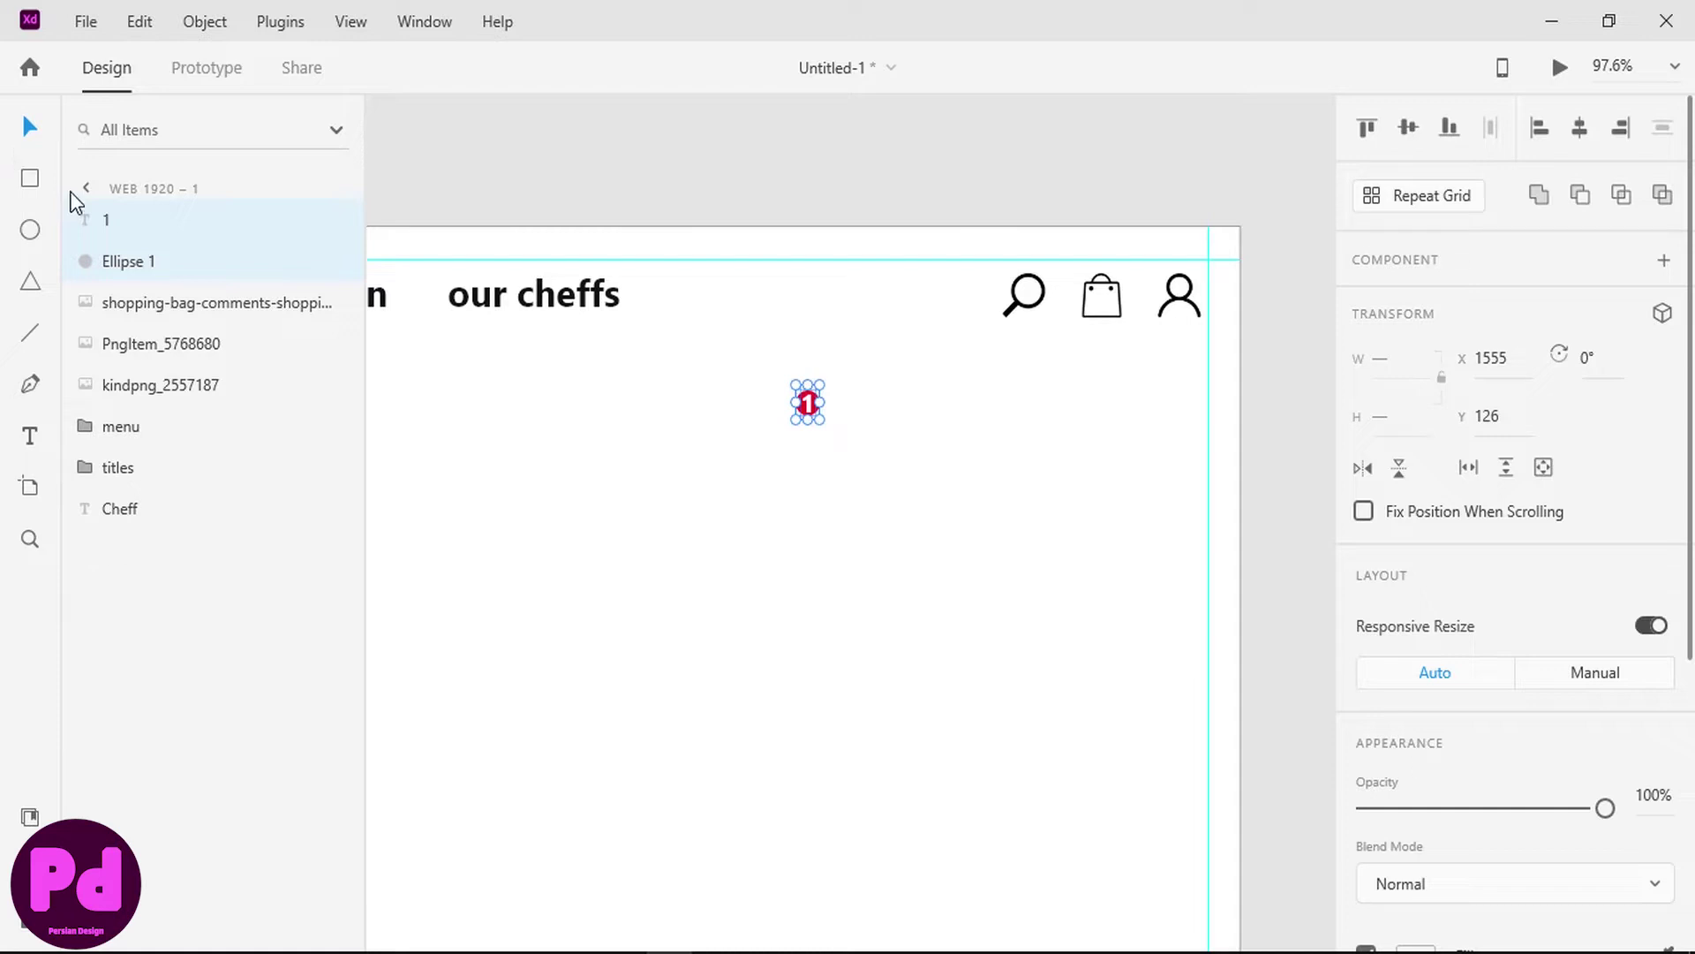
key(ctrl+g)
- Place the badge on the upper right corner of the shopping bag icon at X 1813 and fine-tune its height
drag(807, 402, 1121, 280)
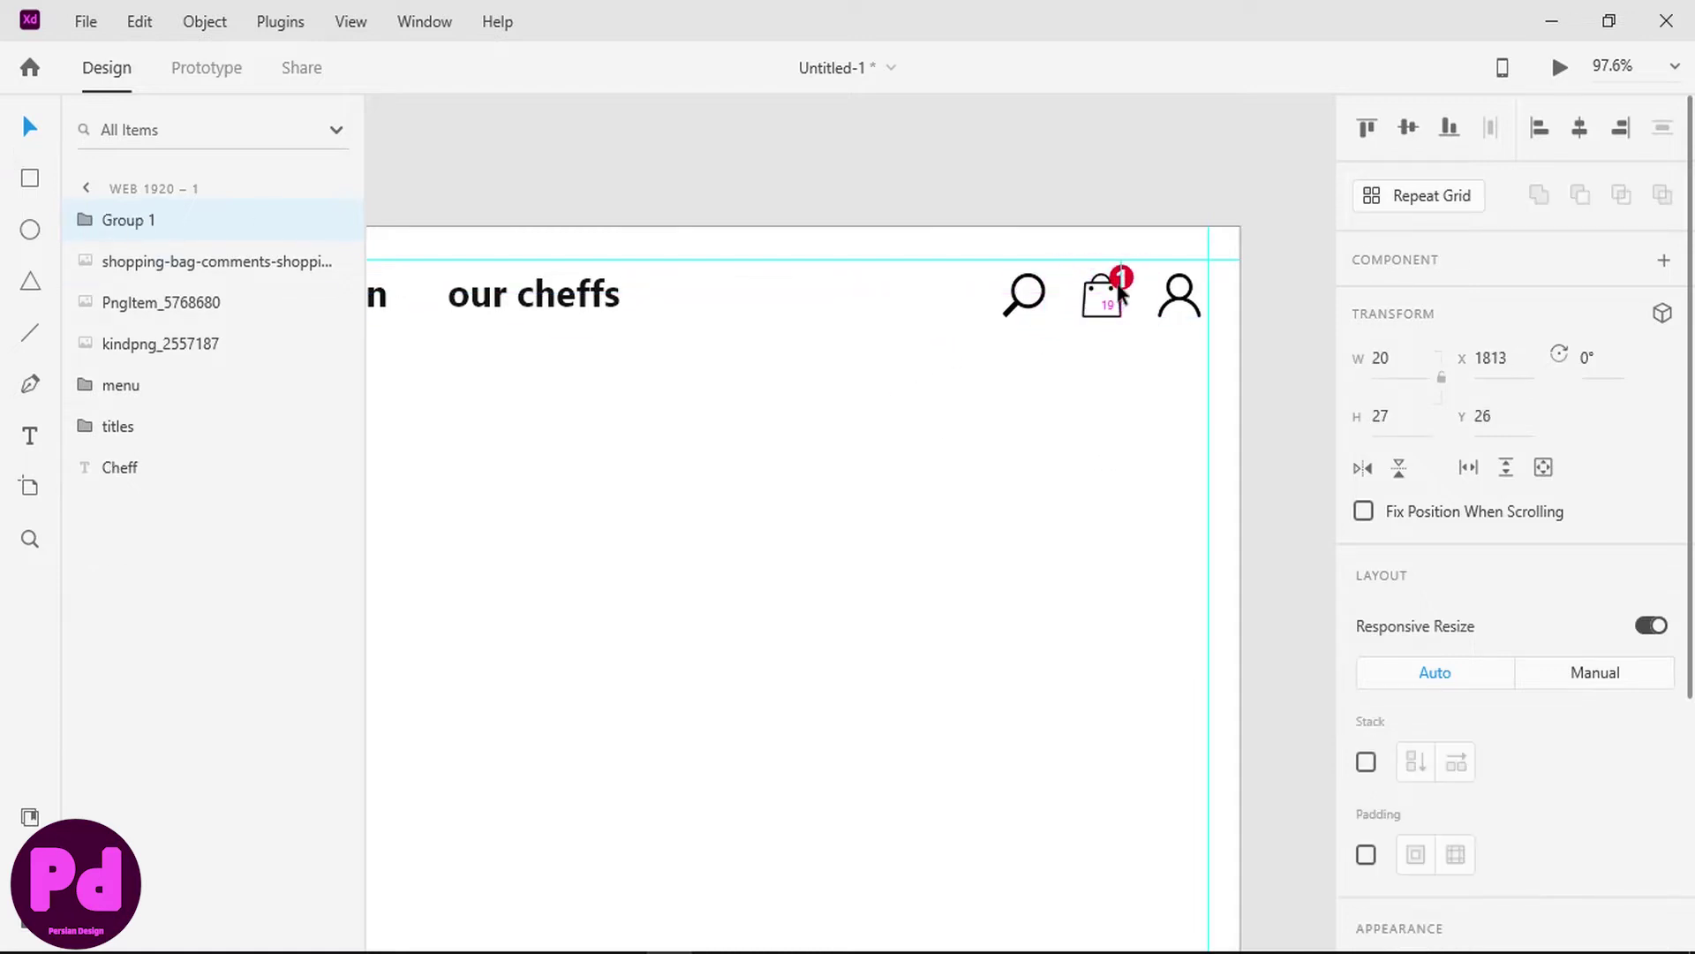
key(Up)
key(Down)
key(Down)
- Adjust the 1 inside the badge group so that it sits centred within the red circle
click(88, 221)
click(134, 261)
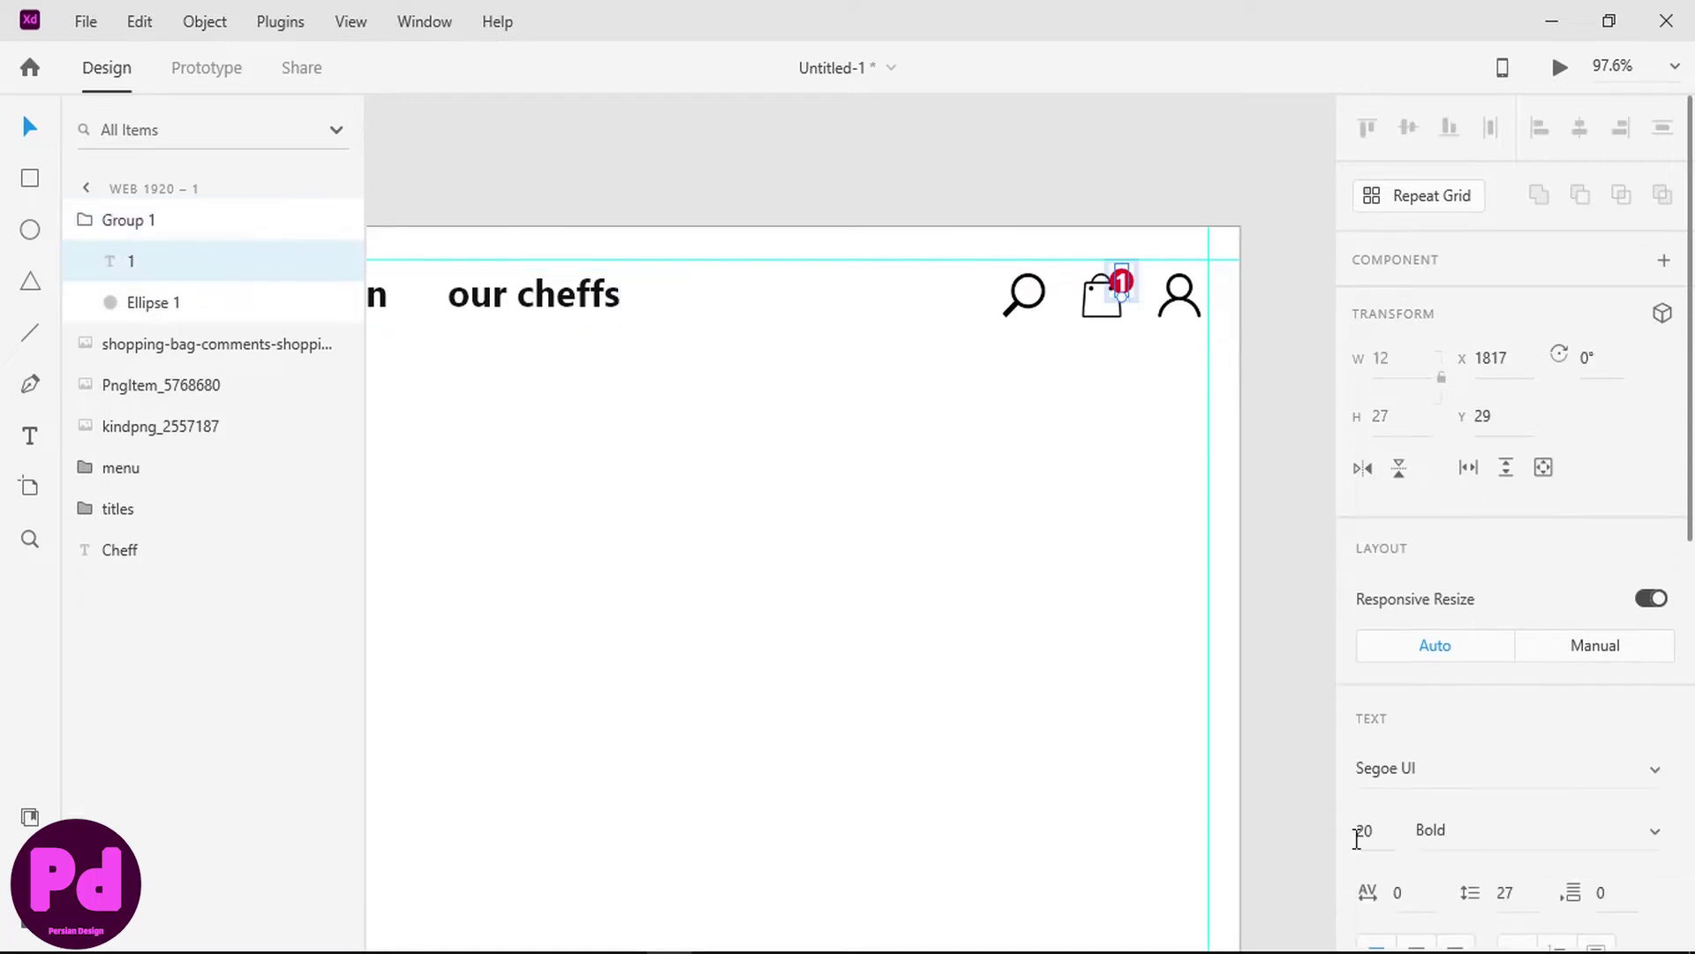
key(Down)
key(Down)
key(Down)
shift+click(132, 302)
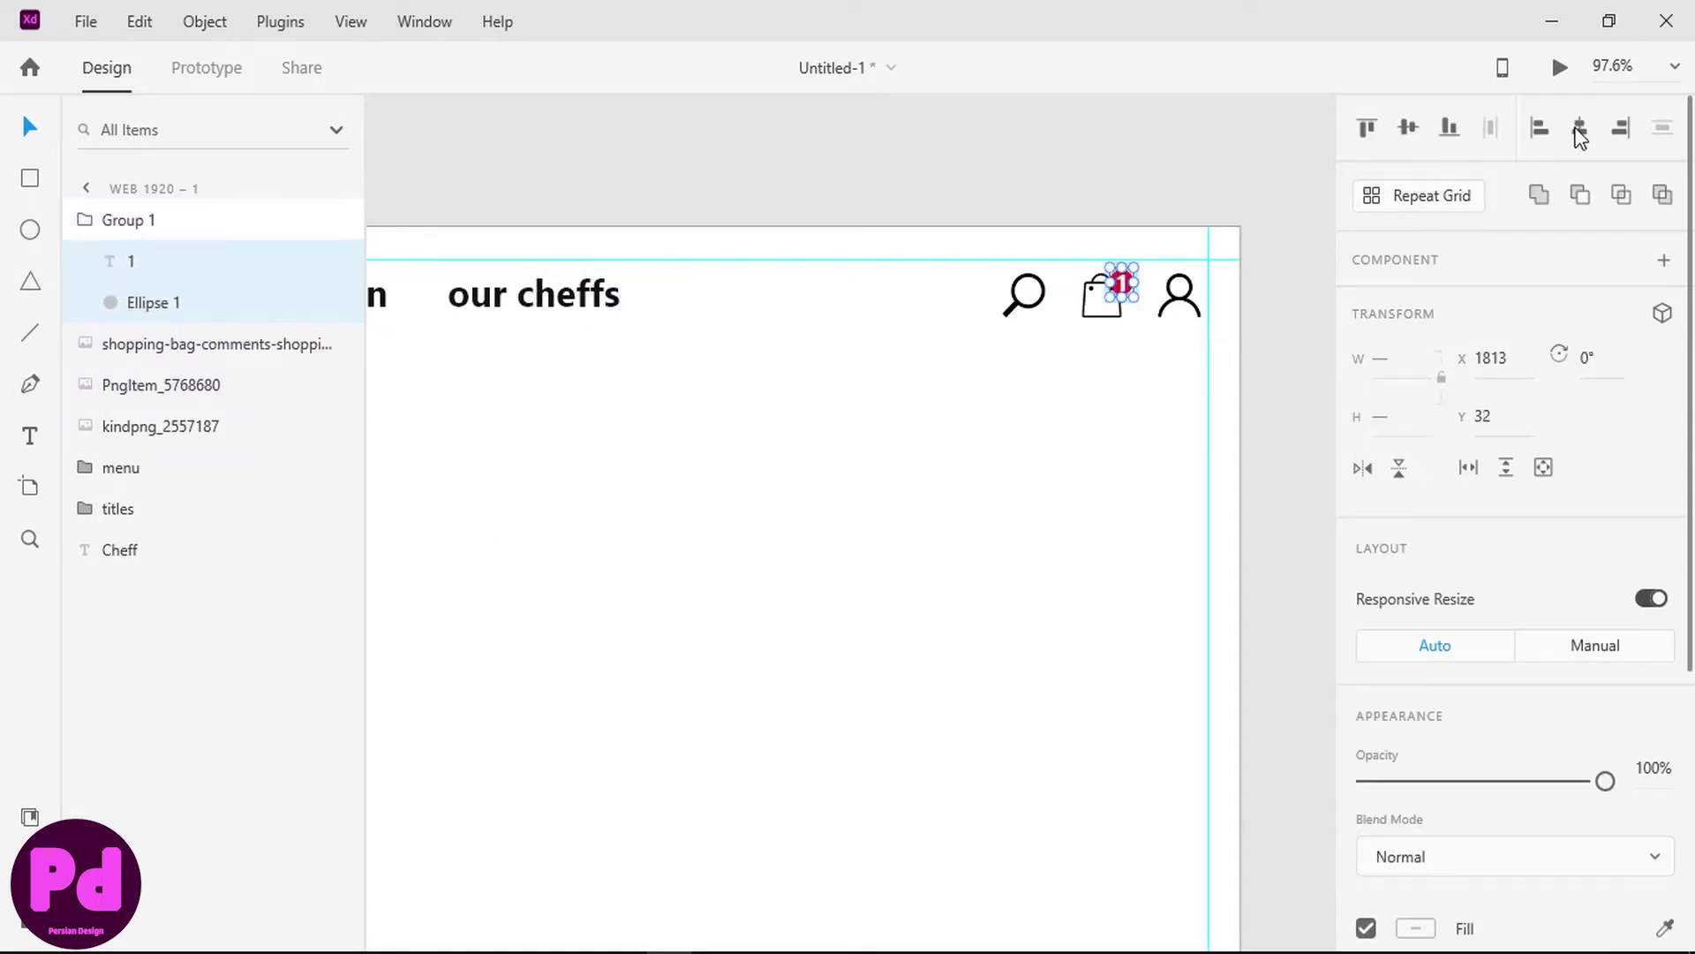
click(1095, 508)
- Move the menu and titles groups down together to Y 32 so that they line up with the Cheff logo
key(ctrl+0)
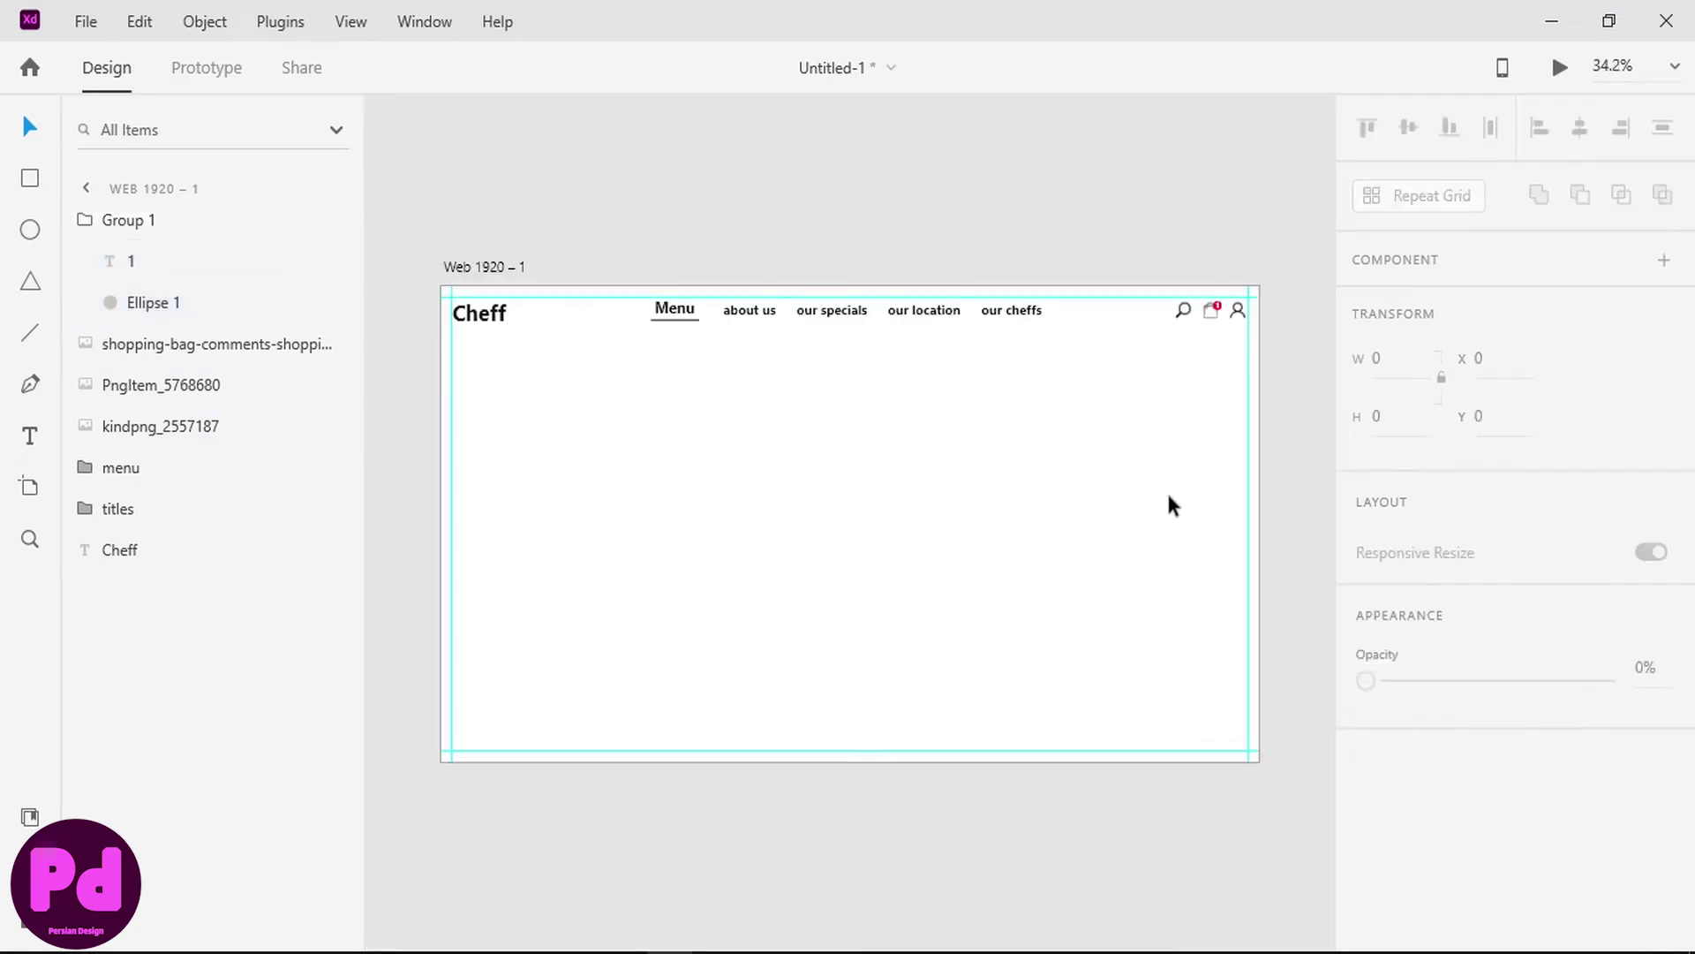
click(1009, 811)
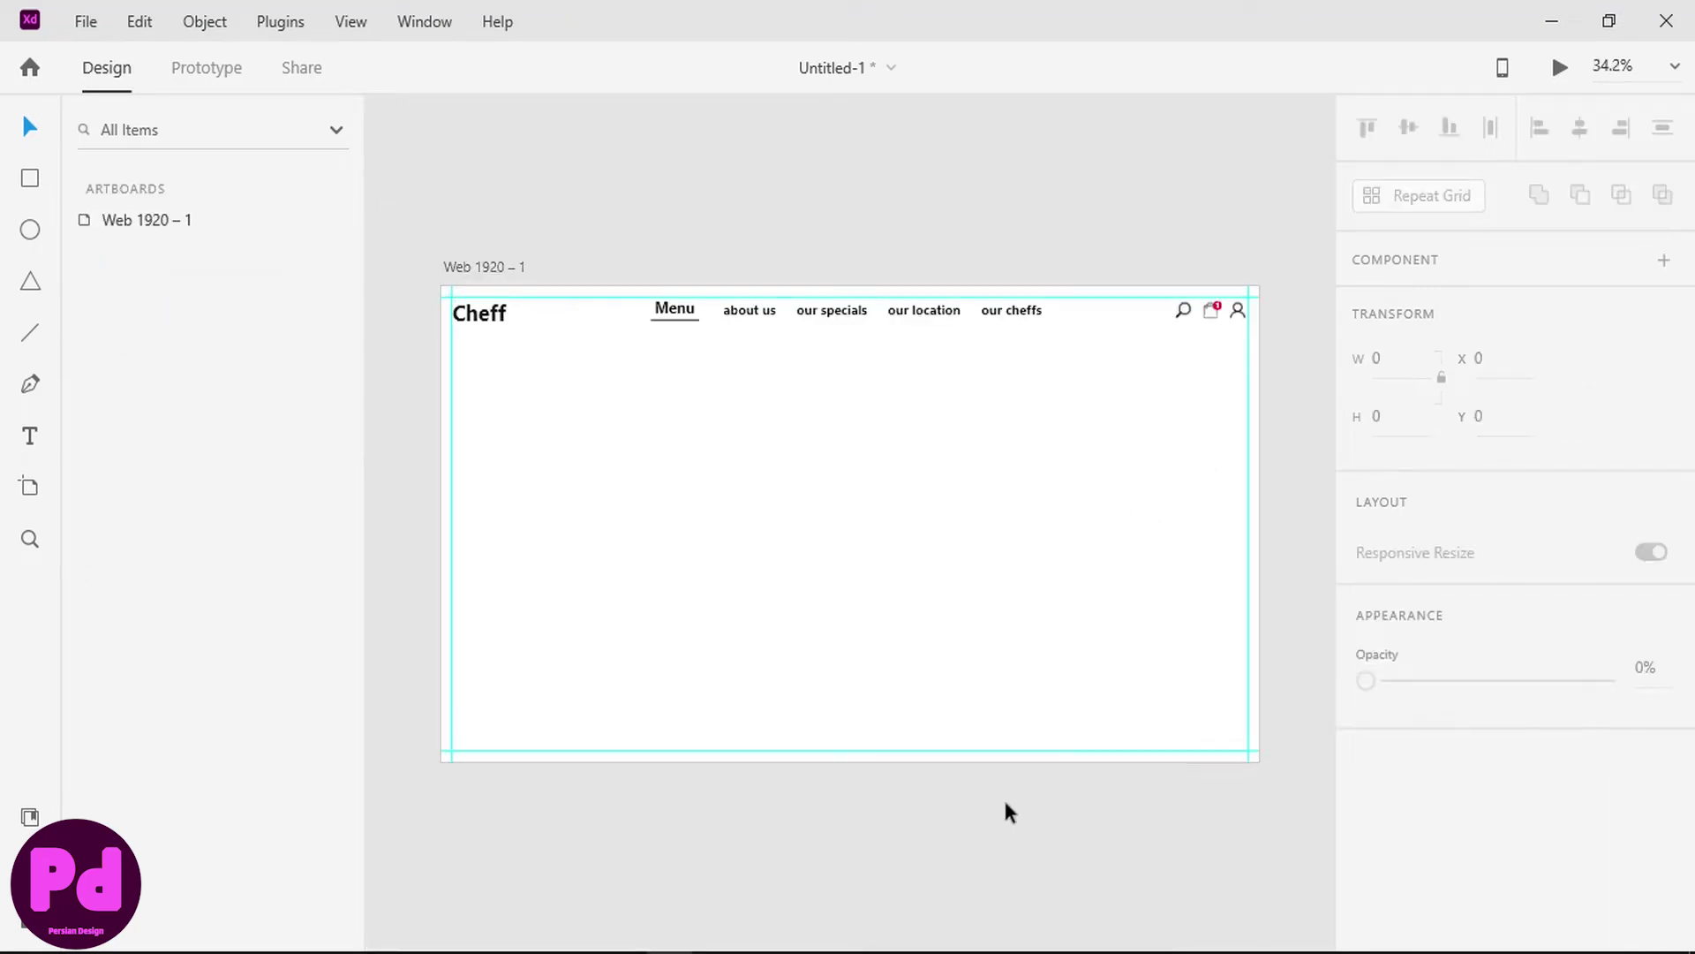
click(681, 314)
shift+click(1018, 306)
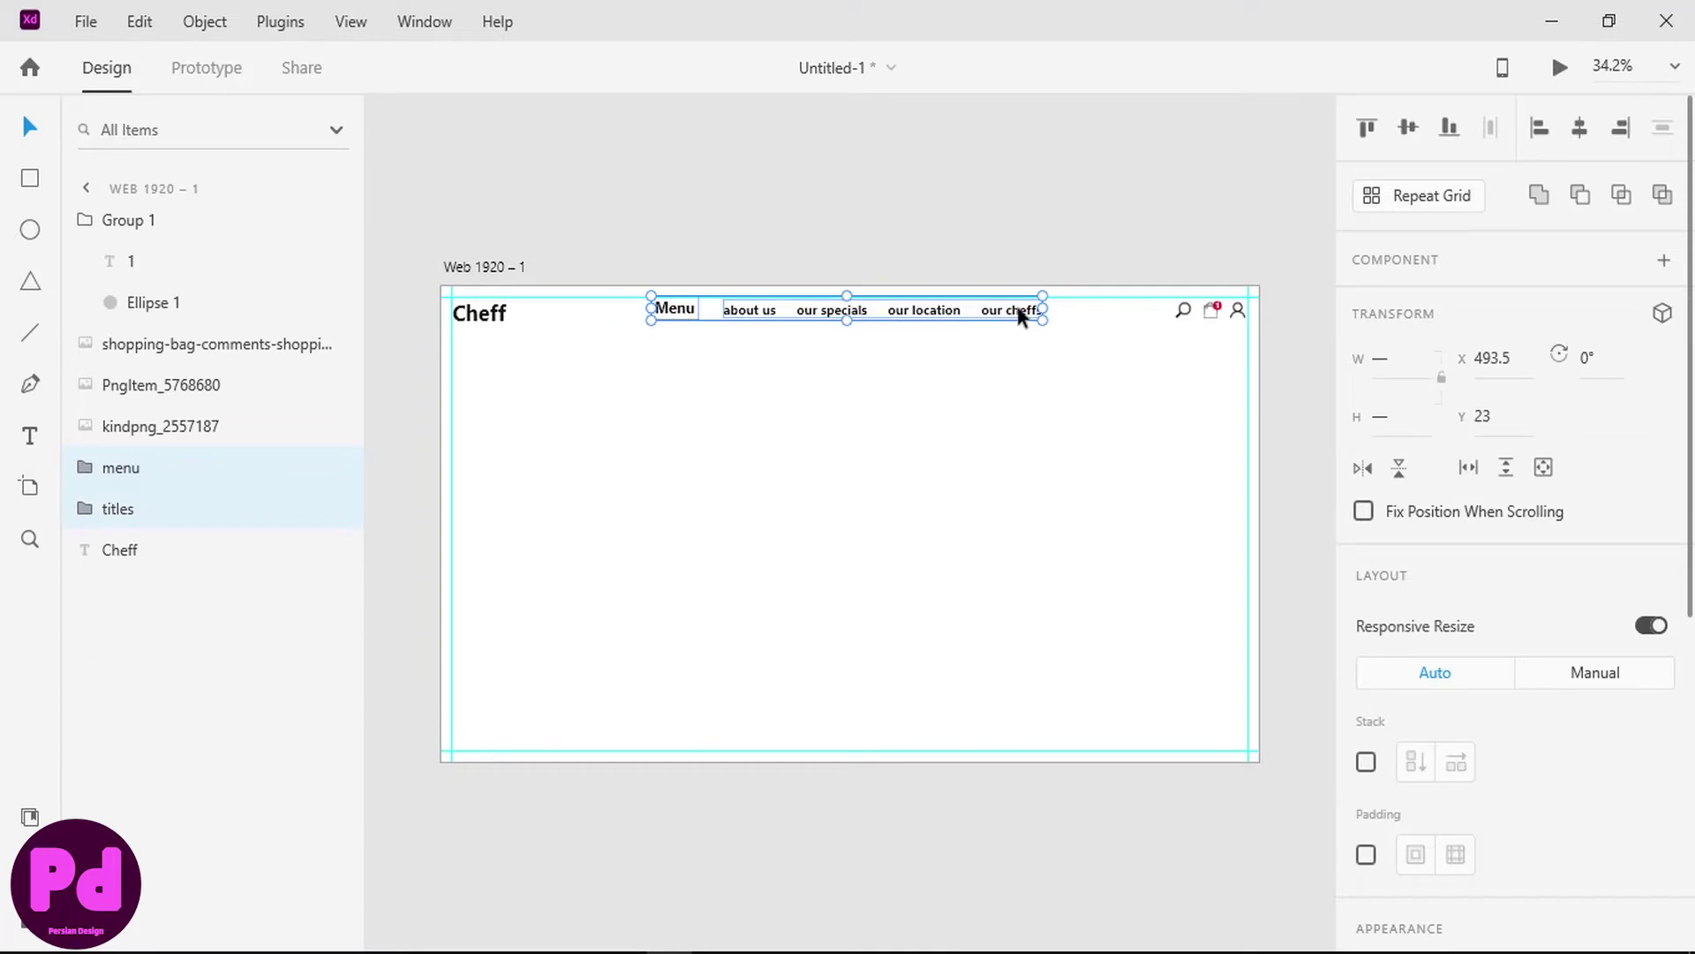
key(Down)
key(Down)
key(Down)
key(Down)
key(Down)
key(Down)
key(Down)
key(Down)
key(Down)
key(Down)
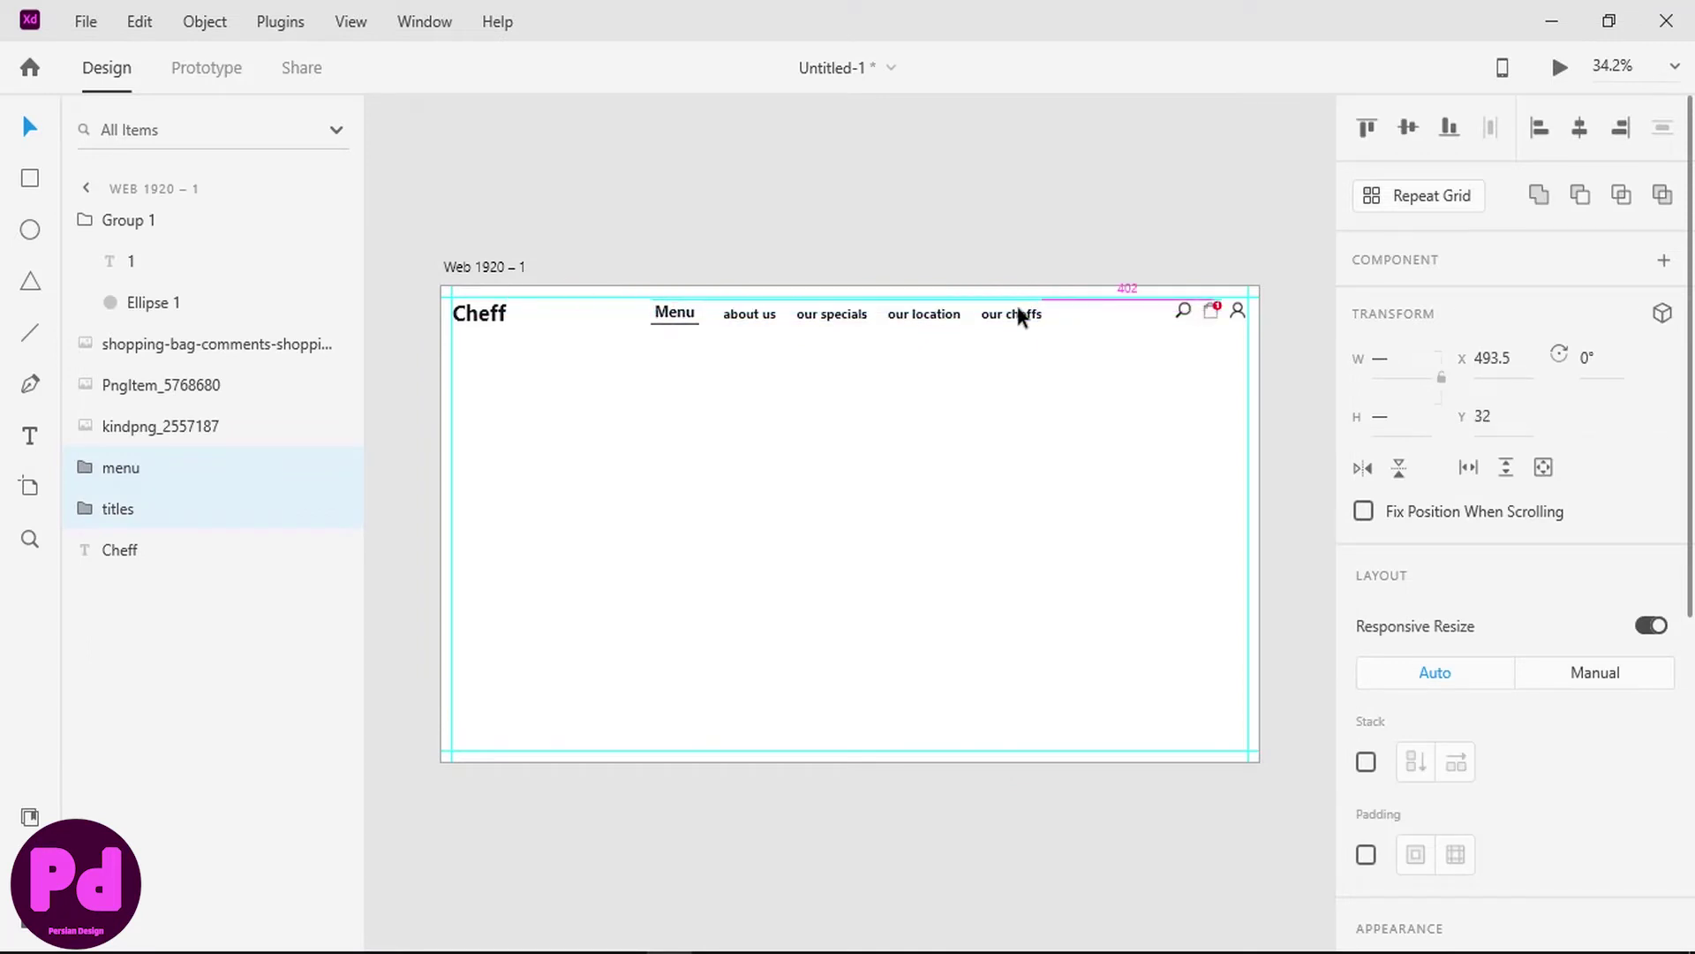
- Nudge the menu group with its underline up so that it sits slightly above the other navigation titles
click(675, 389)
click(675, 316)
key(Up)
key(Up)
key(Up)
key(Up)
key(Up)
key(Up)
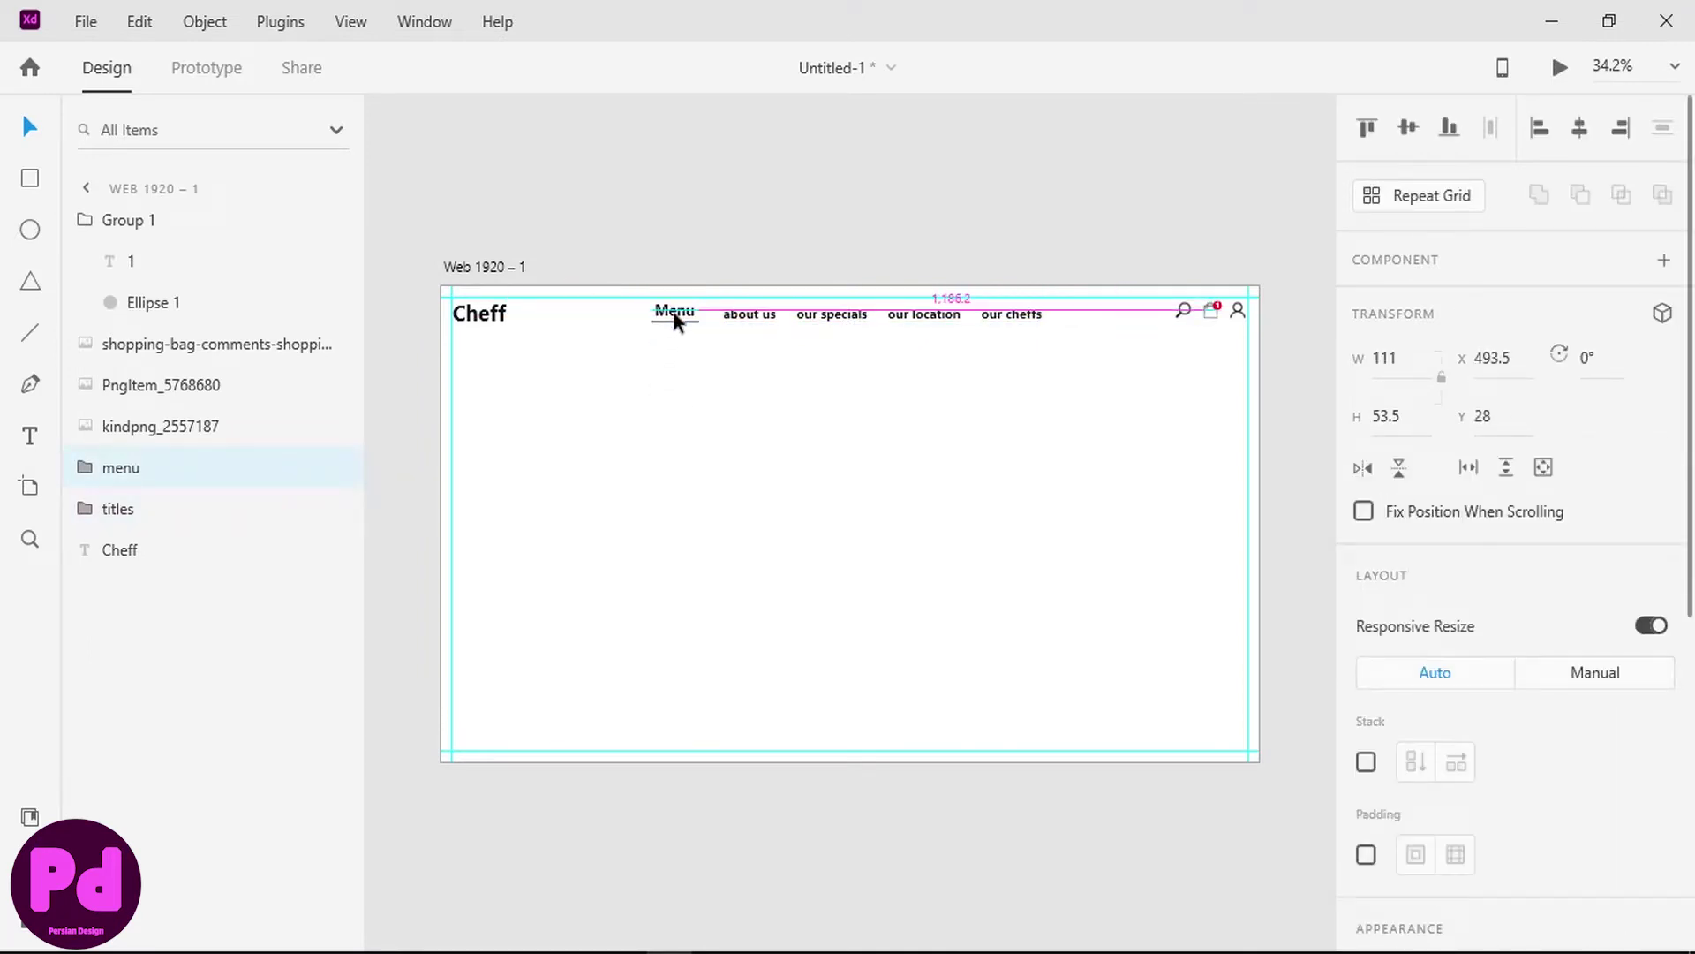
click(696, 371)
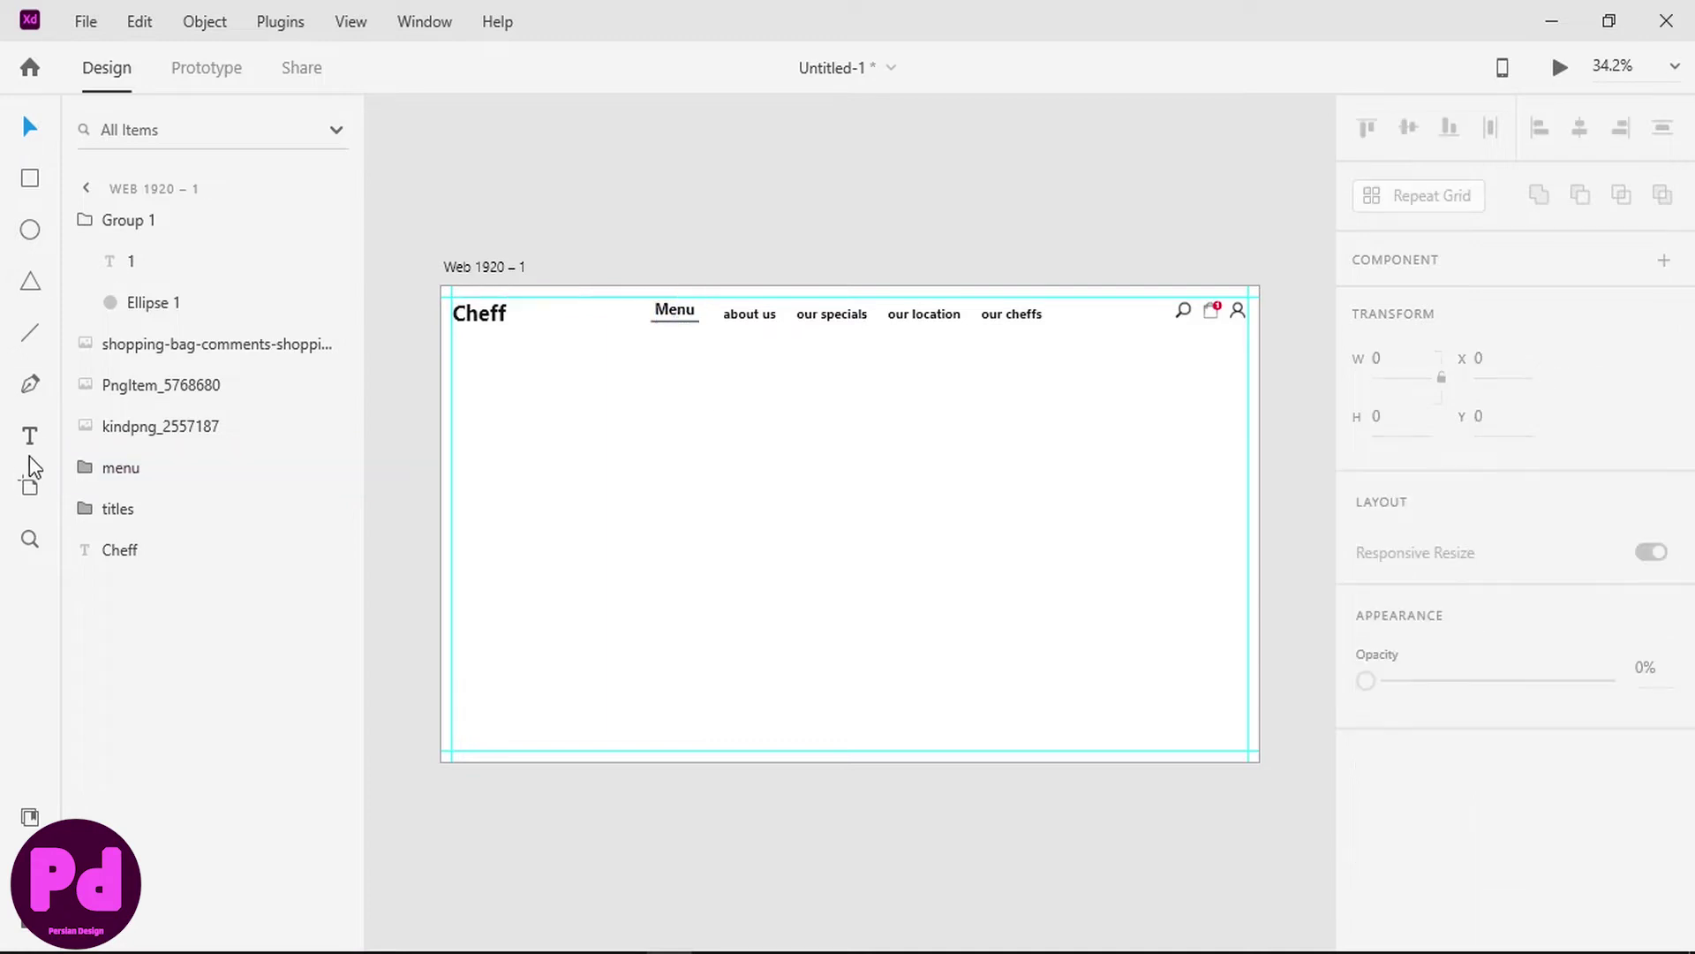
- Add the text "now taking online orders" below the logo at about X 266, Y 277 and fill it with the saved red
click(29, 435)
click(555, 412)
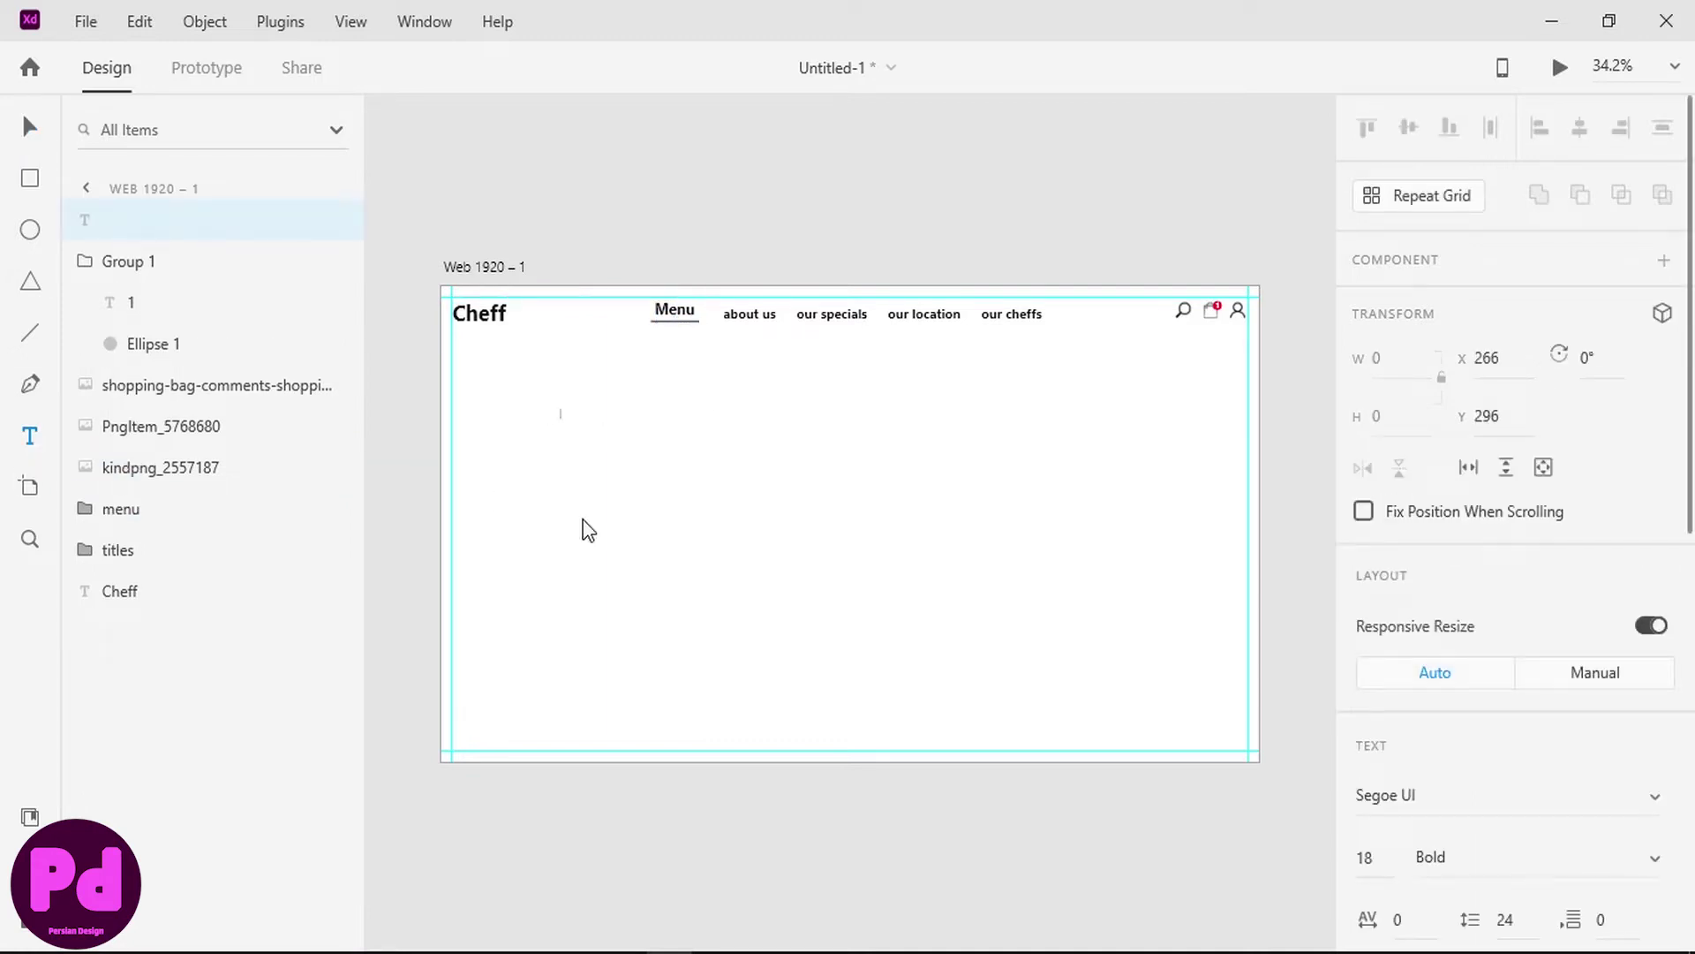
text(Now taking online orders)
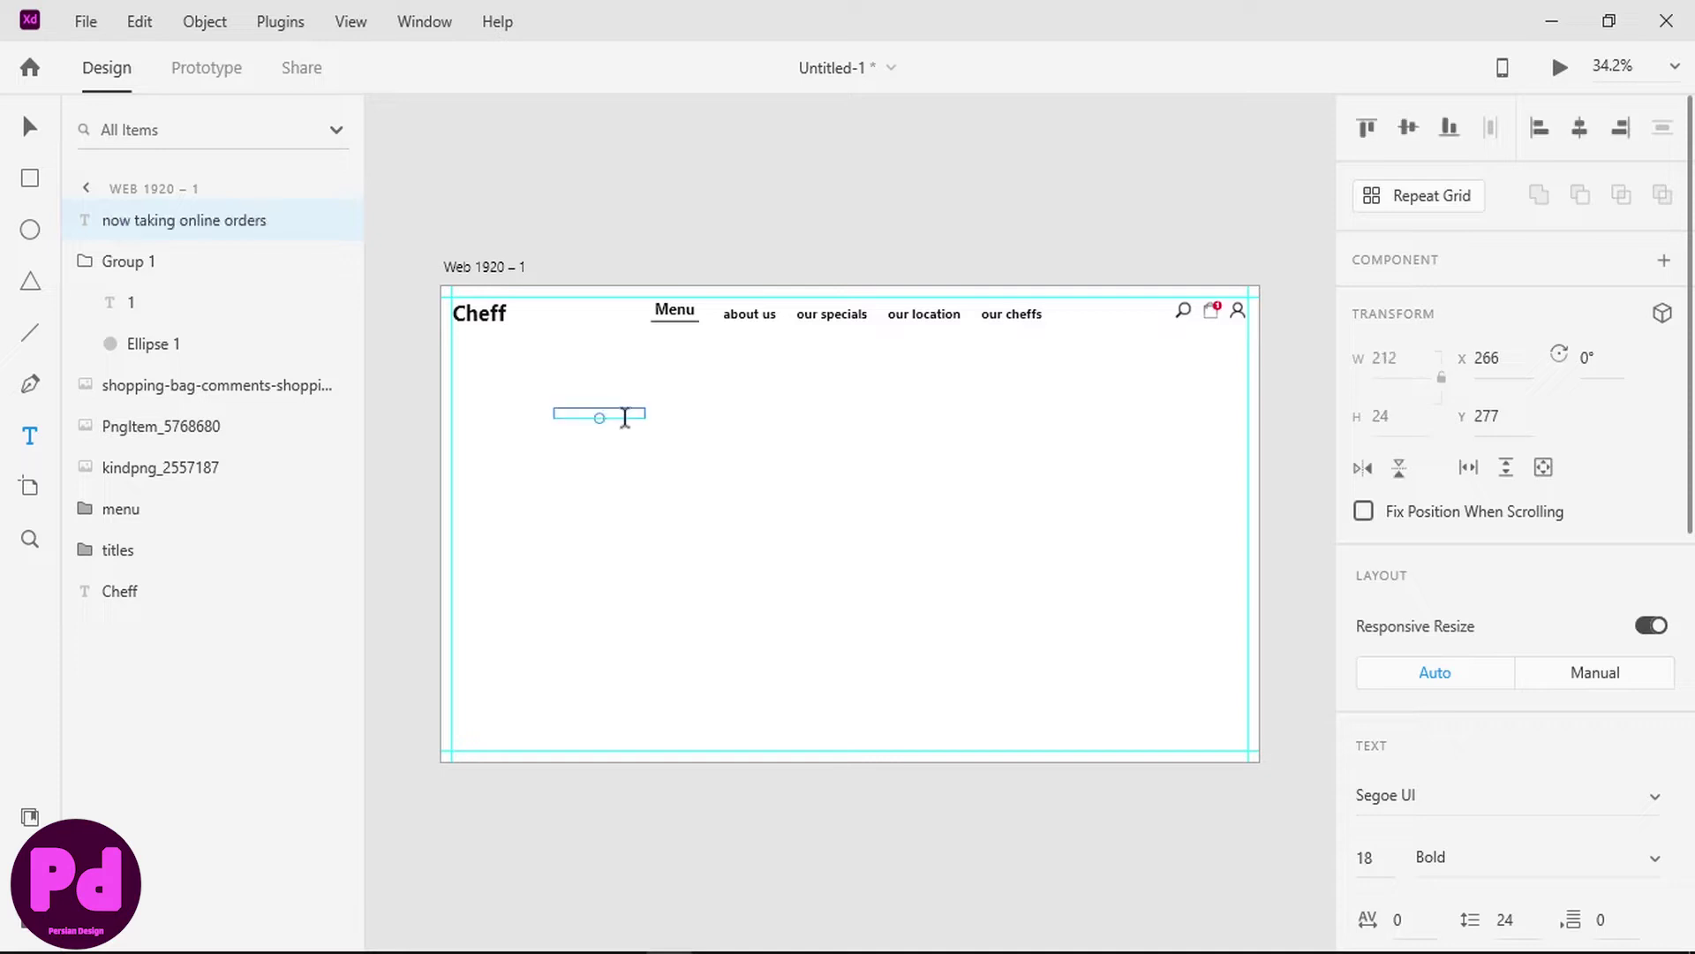
key(ctrl+a)
scroll(1401, 472, down, 5)
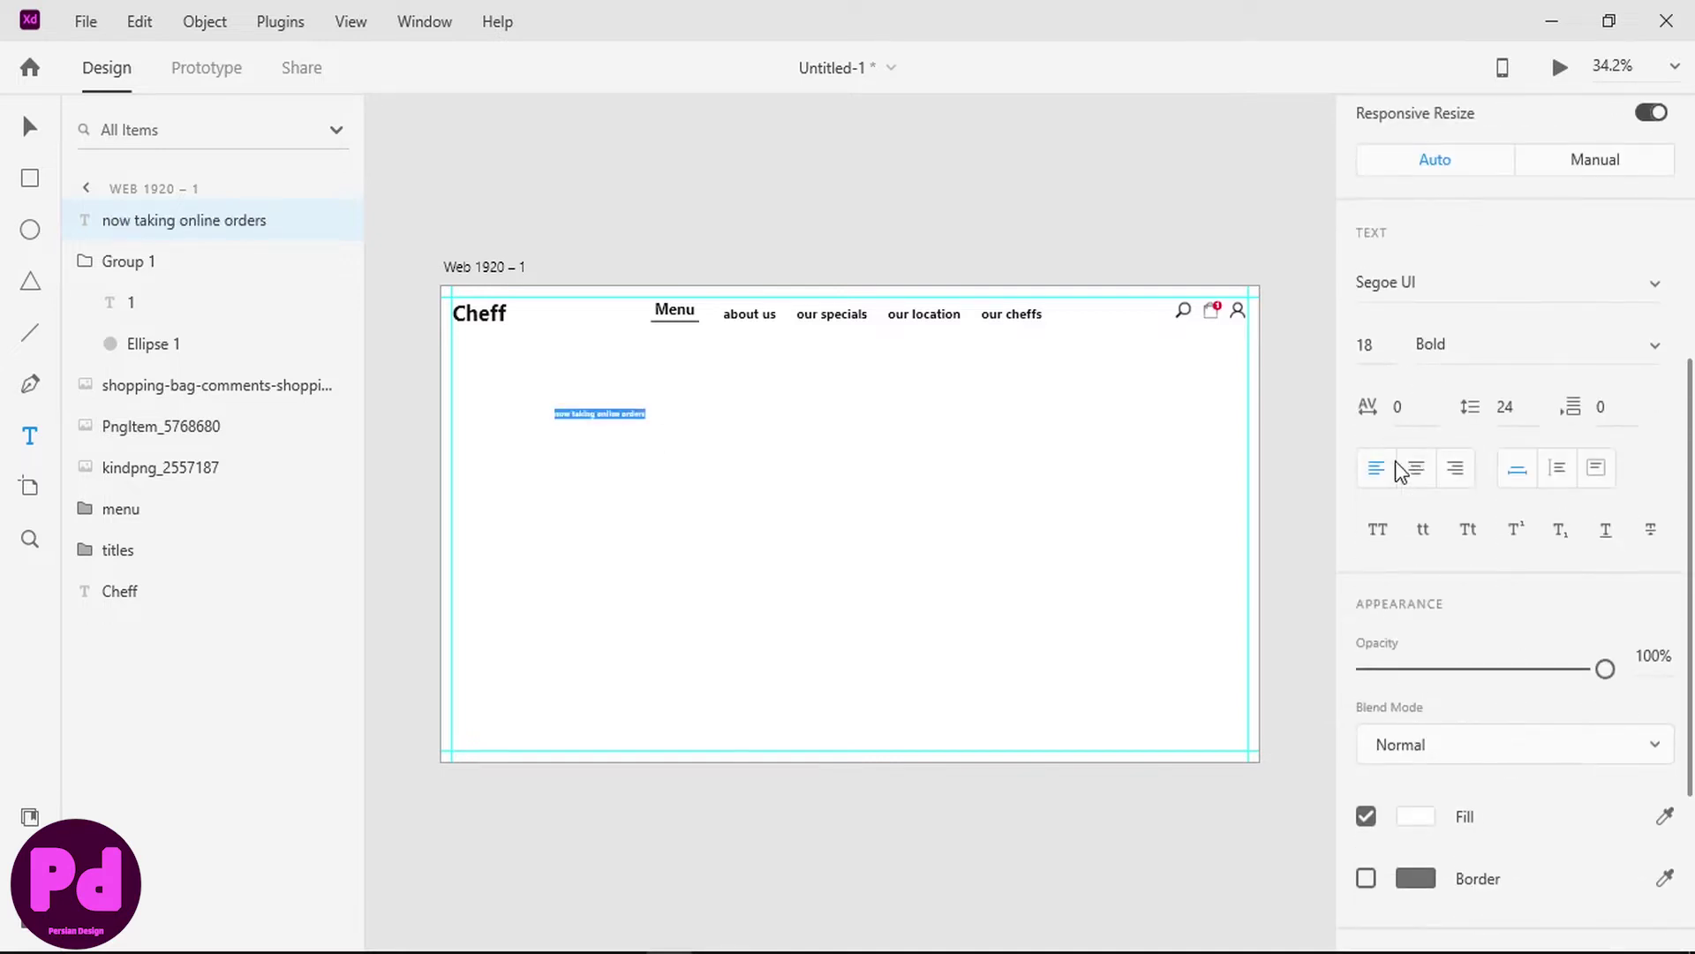
click(1414, 816)
click(1106, 909)
- Set the red text's size to 25 and change it to uppercase
click(1371, 353)
text(20)
key(Return)
click(1367, 346)
text(25)
key(Return)
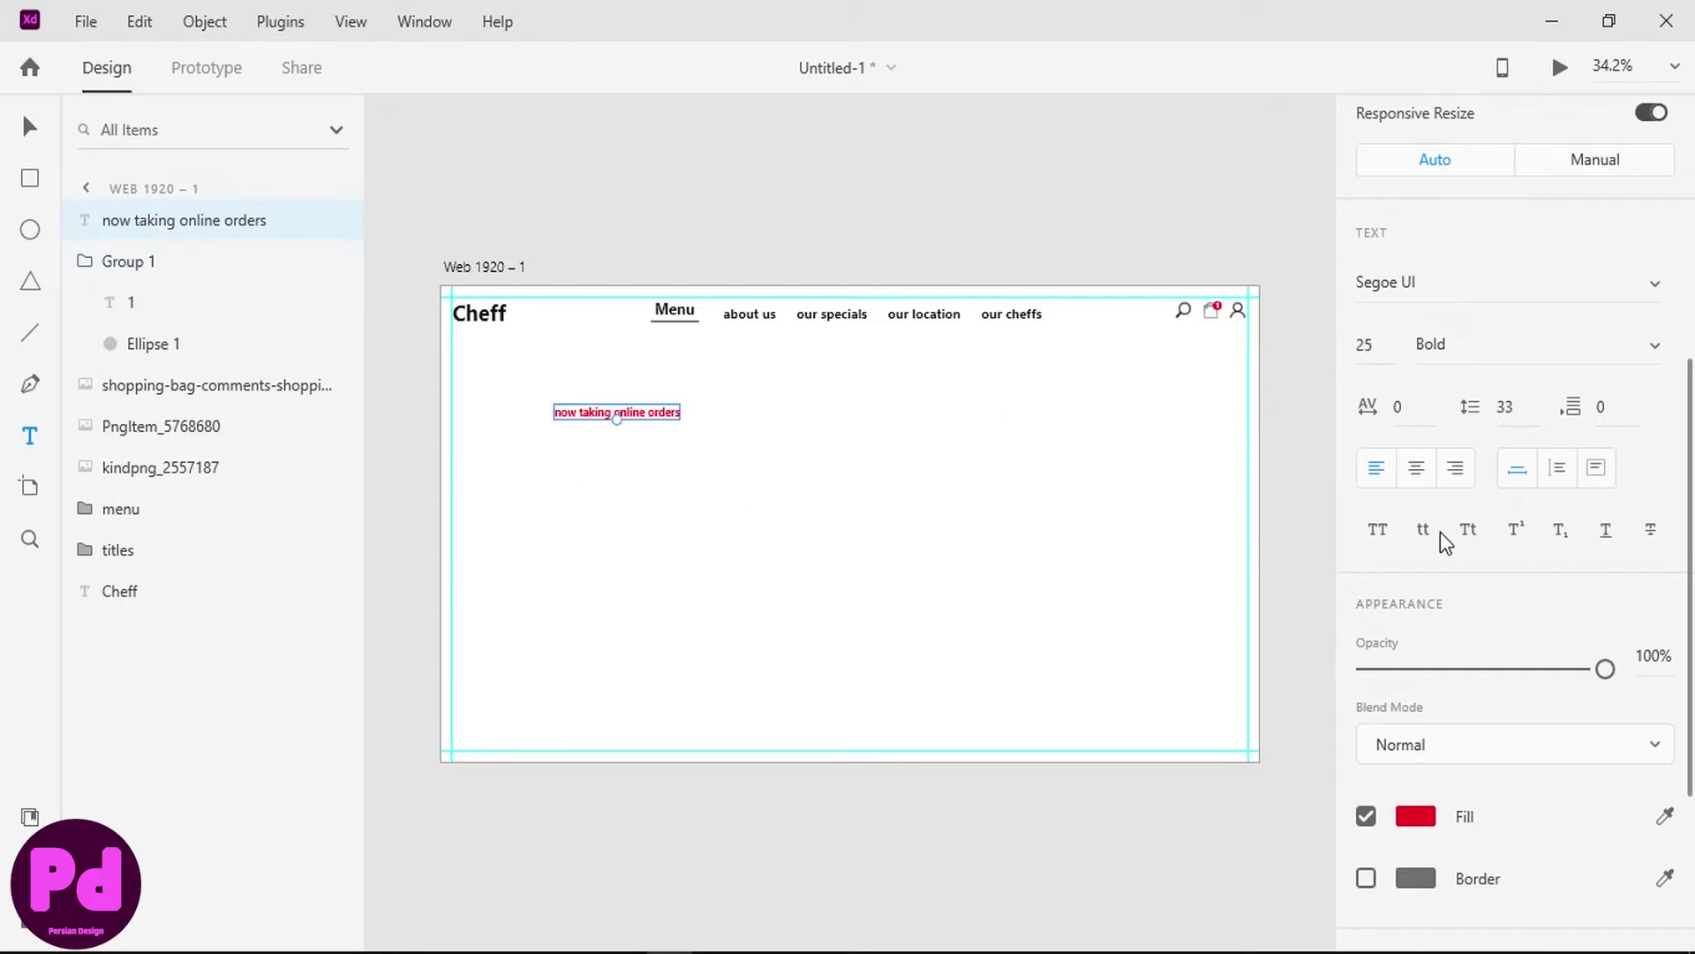
click(1376, 531)
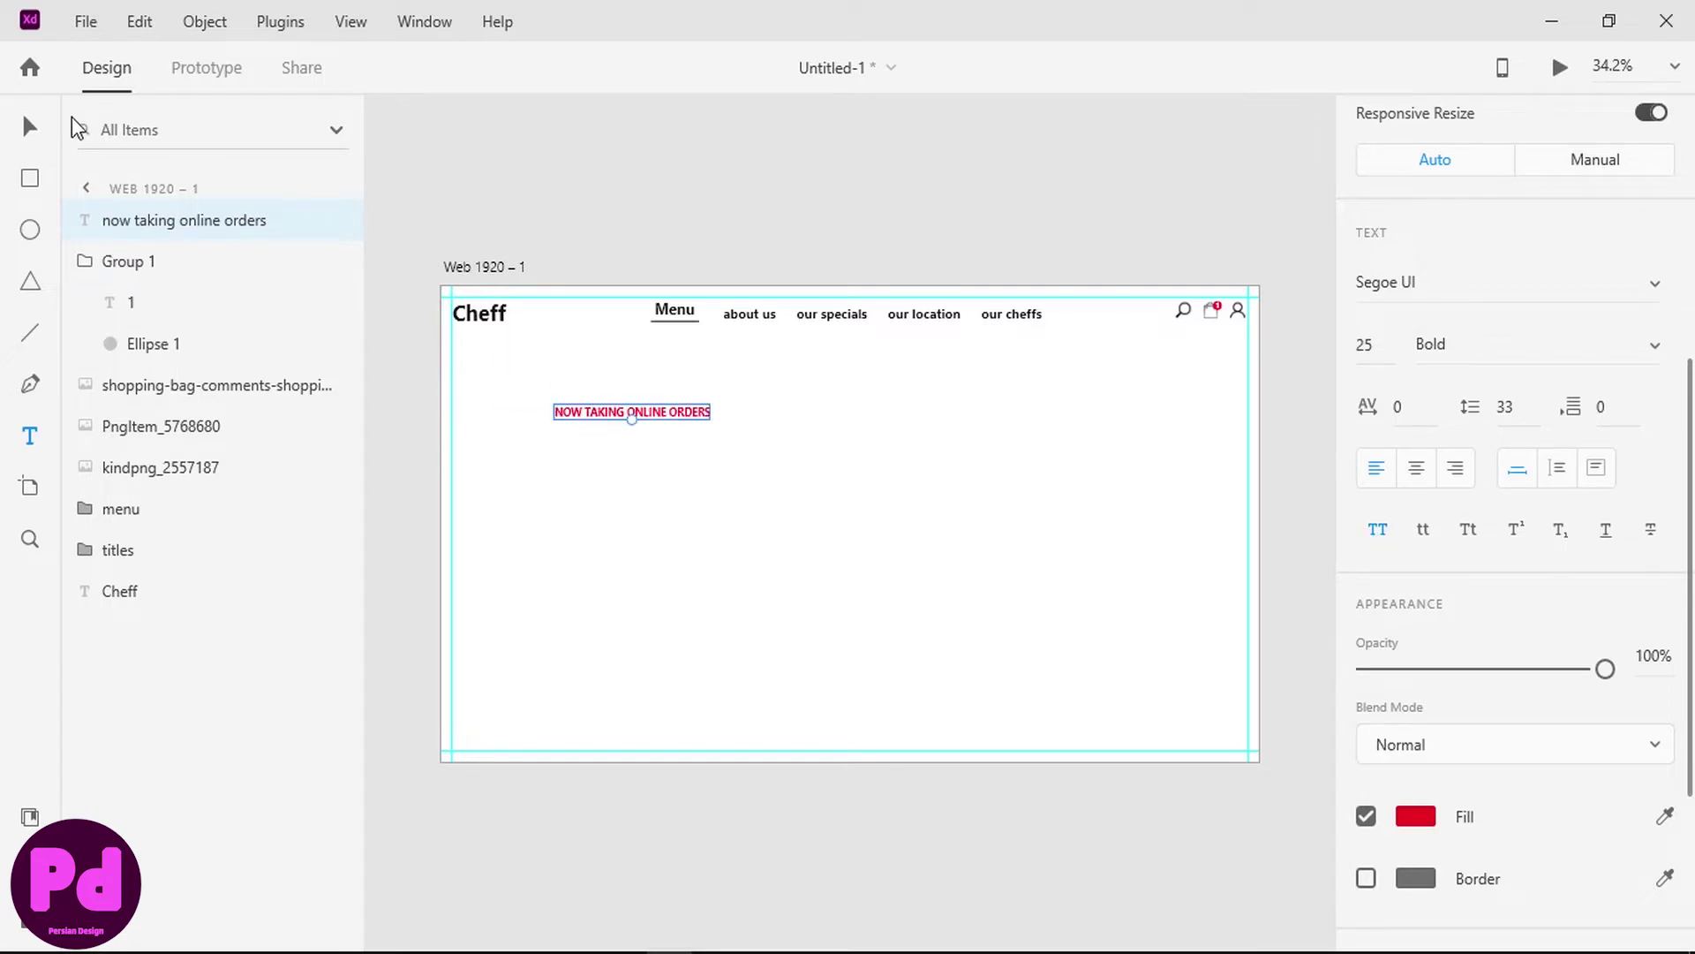
- Set the NOW TAKING ONLINE ORDERS text to size 22 and move it left to X 123
click(29, 133)
double_click(574, 410)
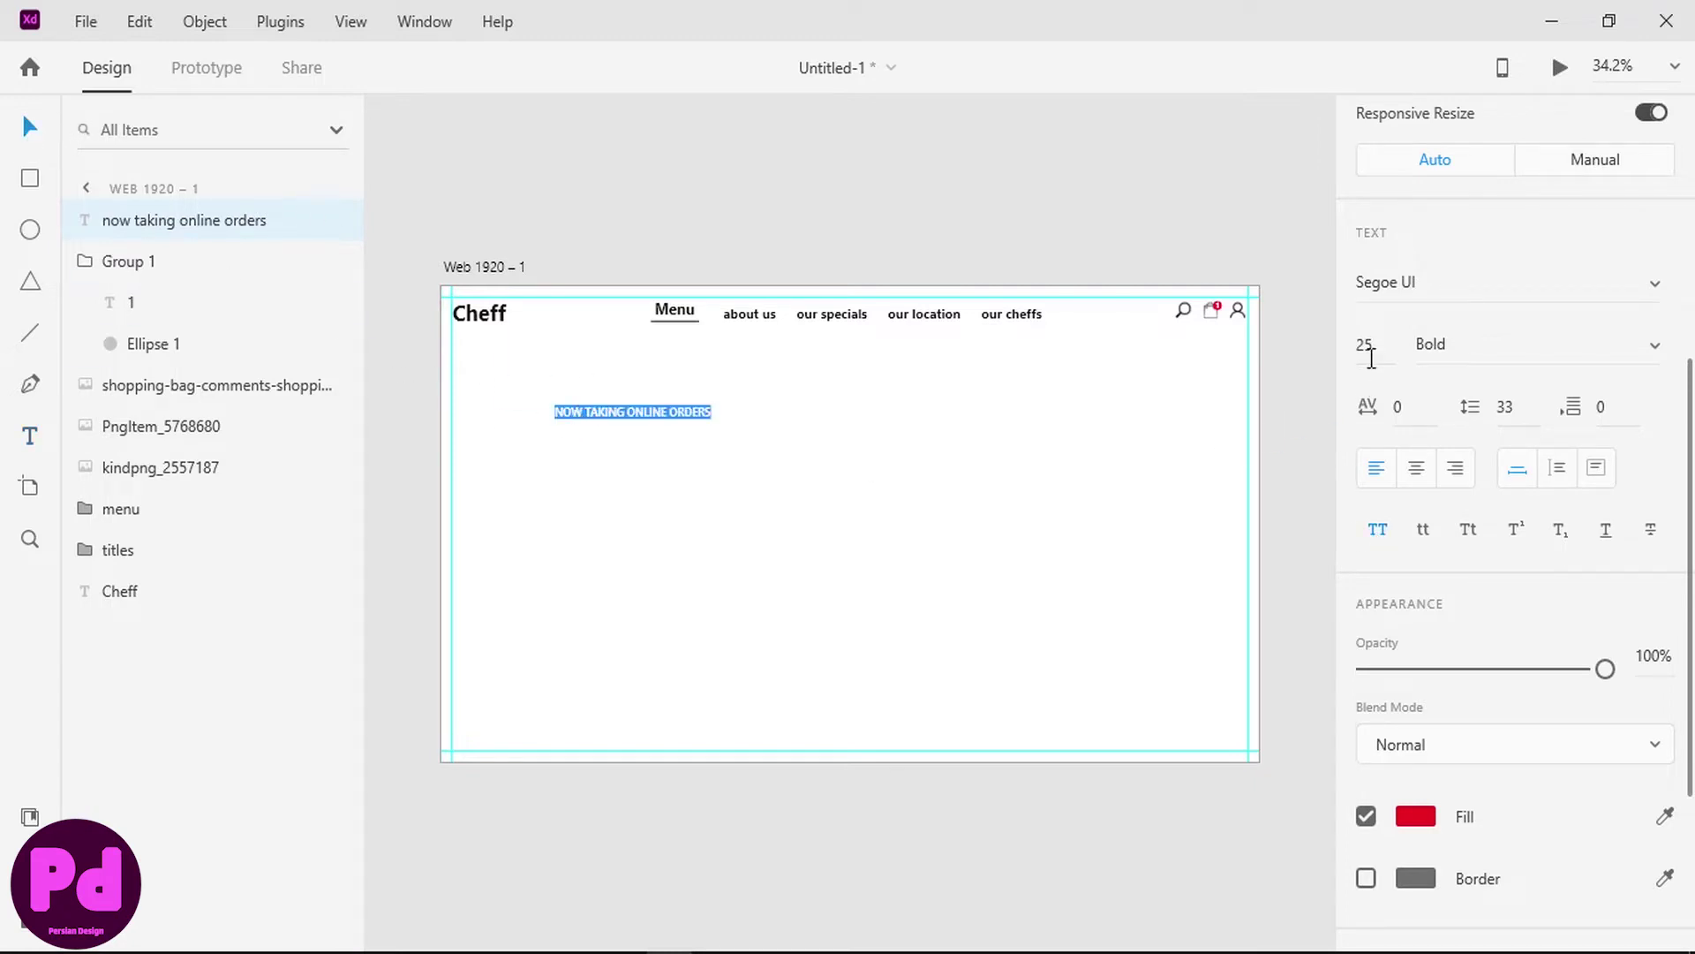
click(1372, 358)
text(22)
key(Return)
click(29, 126)
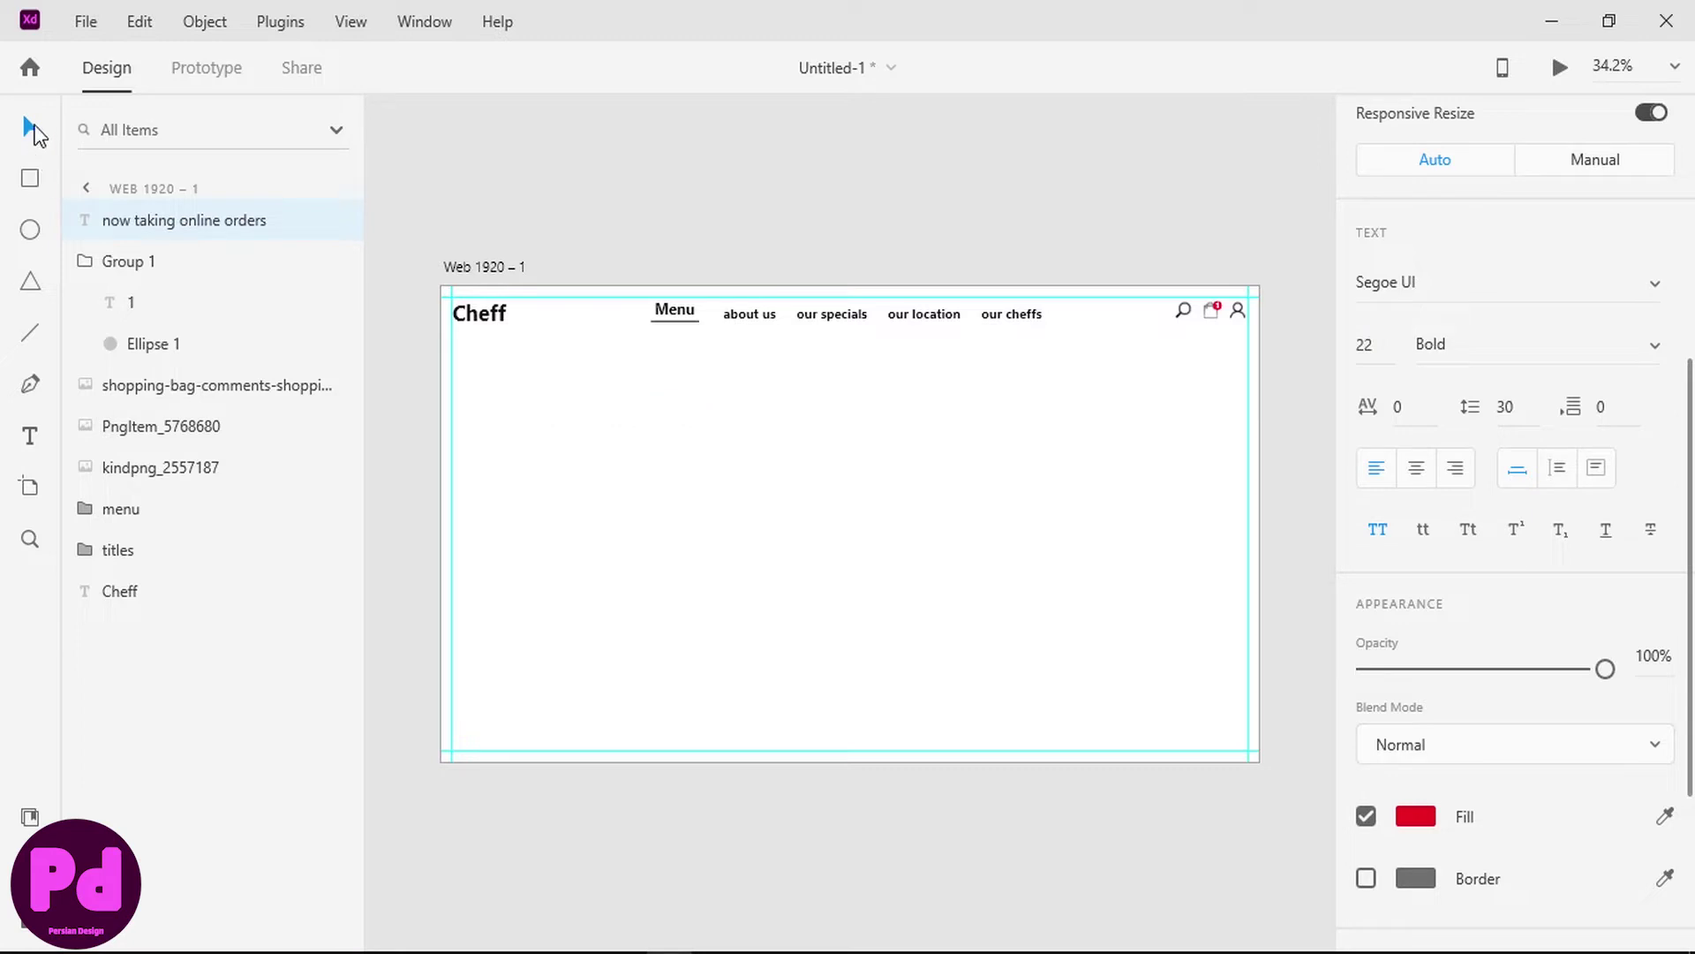
drag(574, 411, 493, 414)
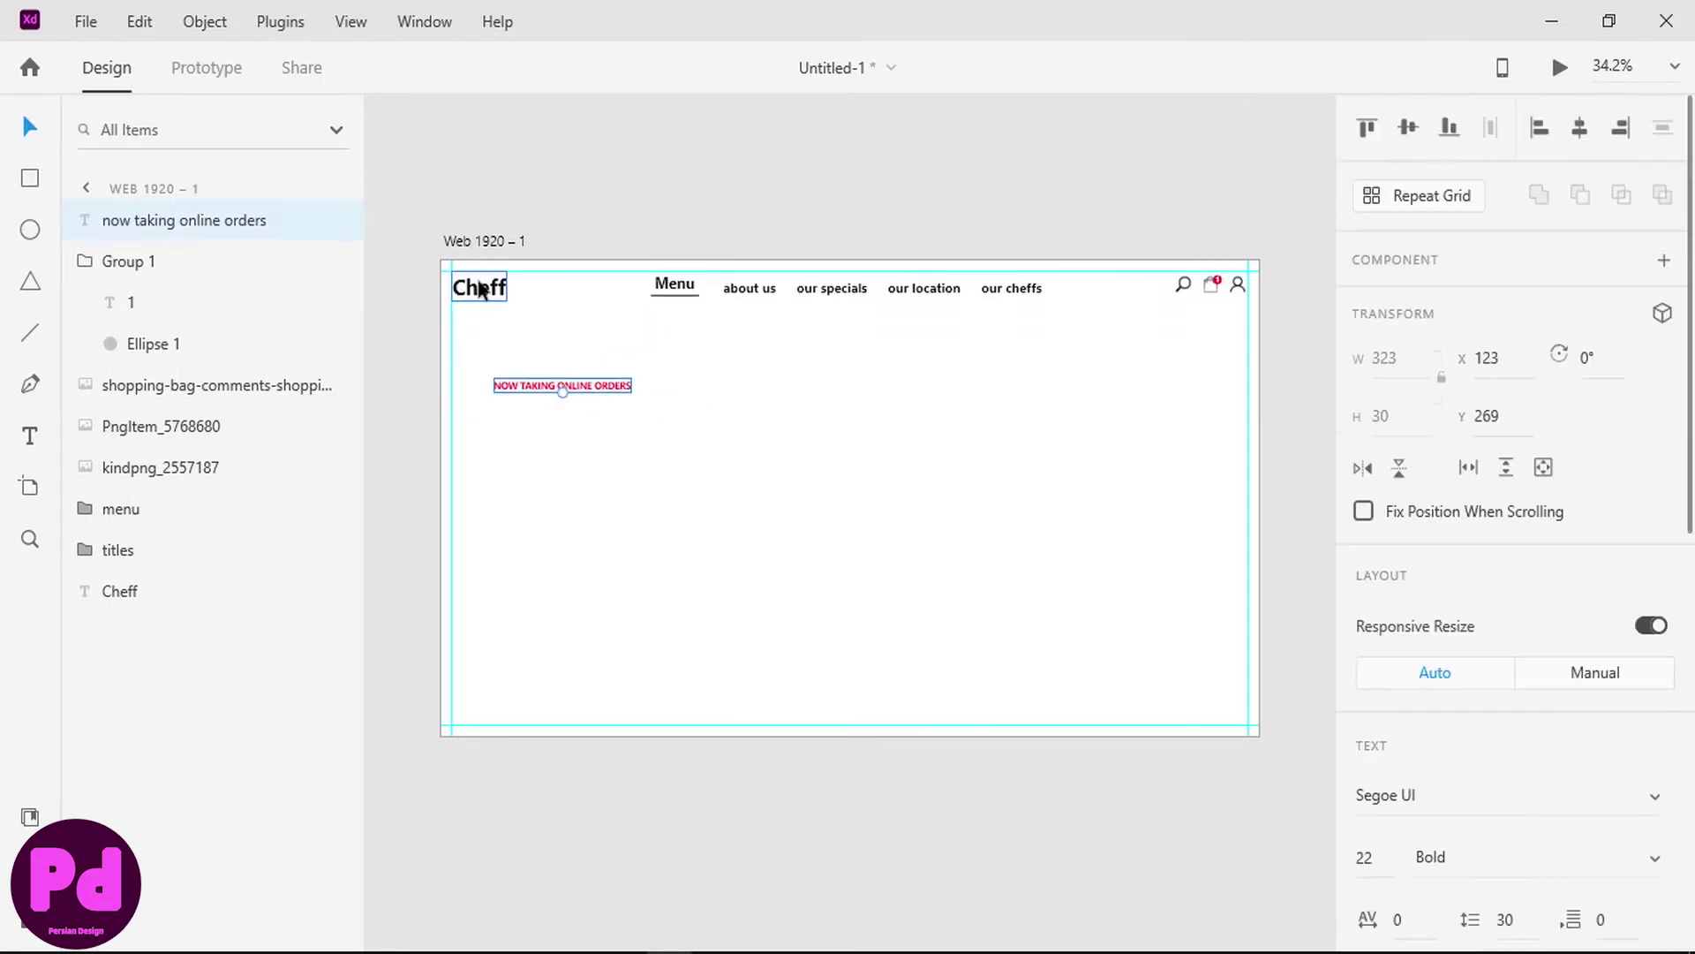
- Select everything on the artboard and move it down together to Y 46
shift+click(481, 290)
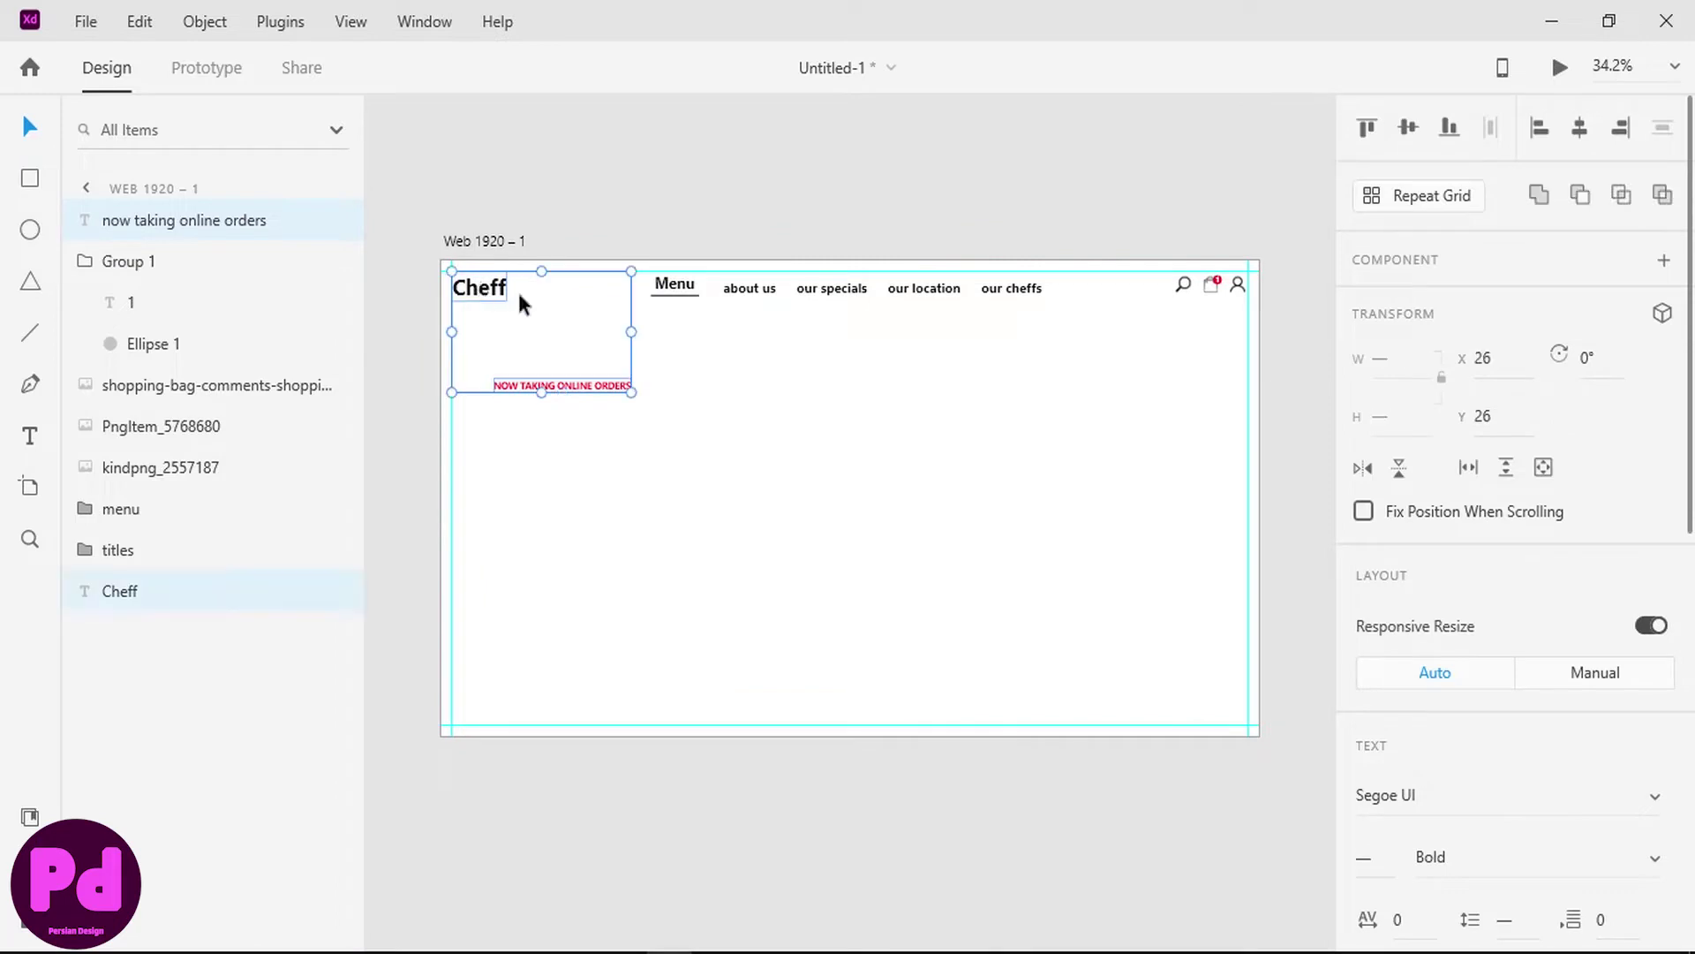
shift+click(939, 285)
shift+click(199, 363)
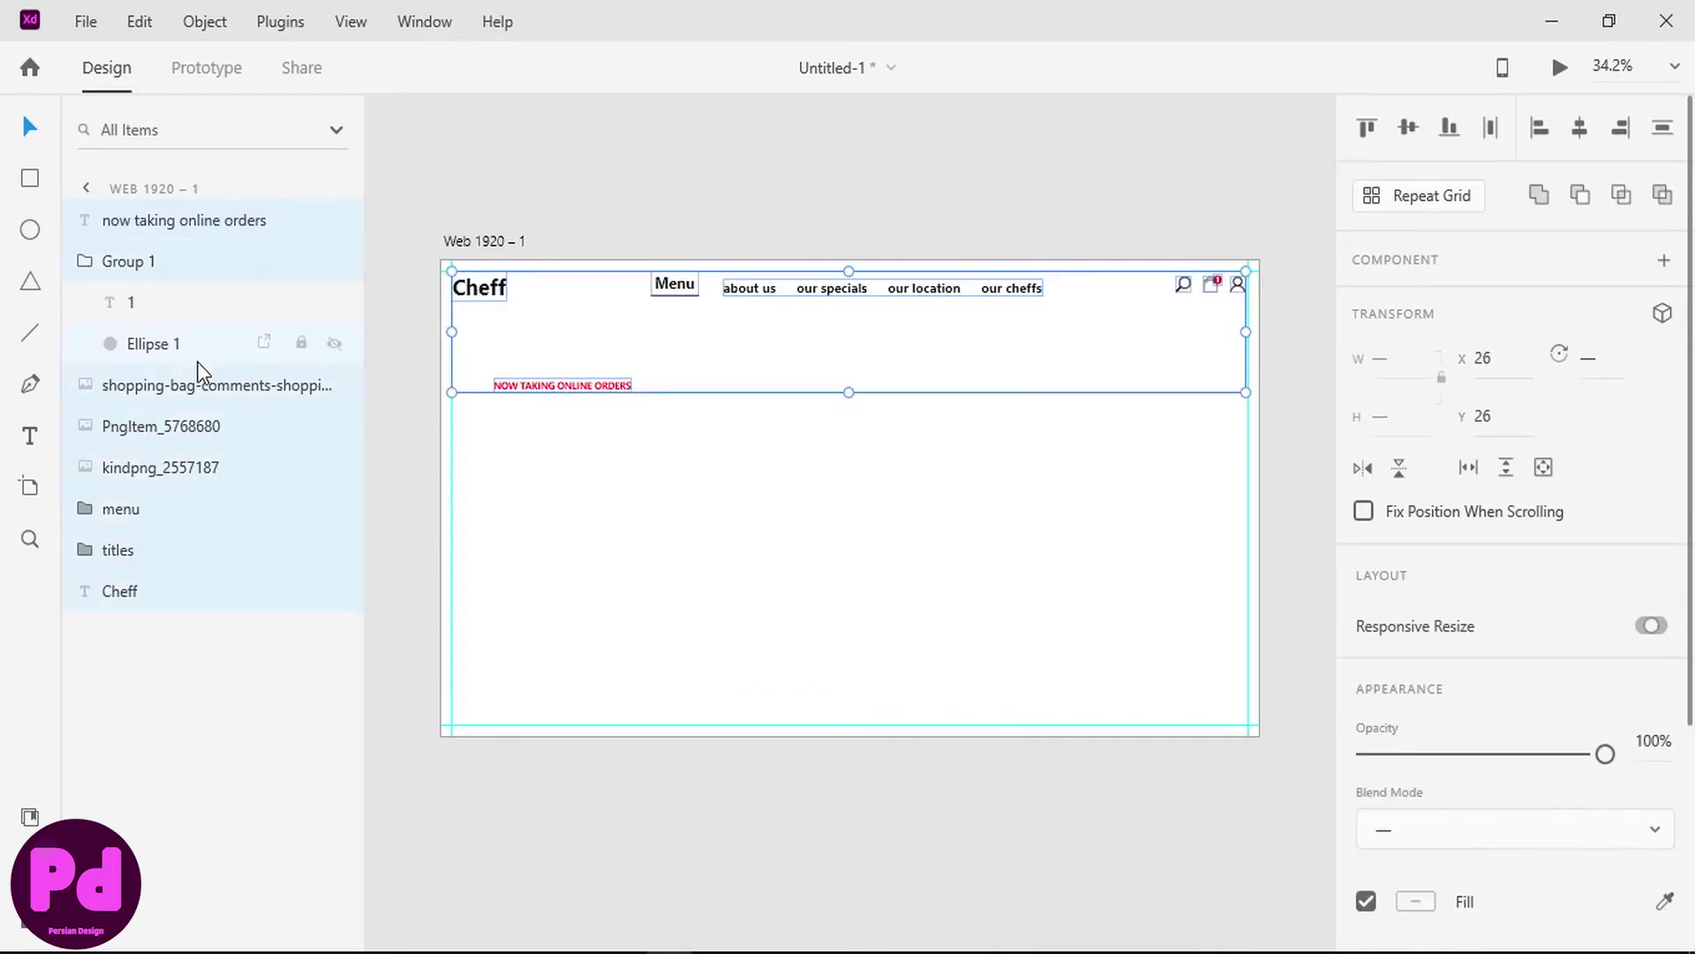
key(Down)
key(Down)
key(Down)
key(Down)
key(Down)
key(Down)
key(Down)
key(Down)
key(Down)
key(Down)
key(Down)
key(Down)
key(Down)
key(Down)
key(Down)
key(Down)
key(Down)
key(Down)
key(Down)
key(Down)
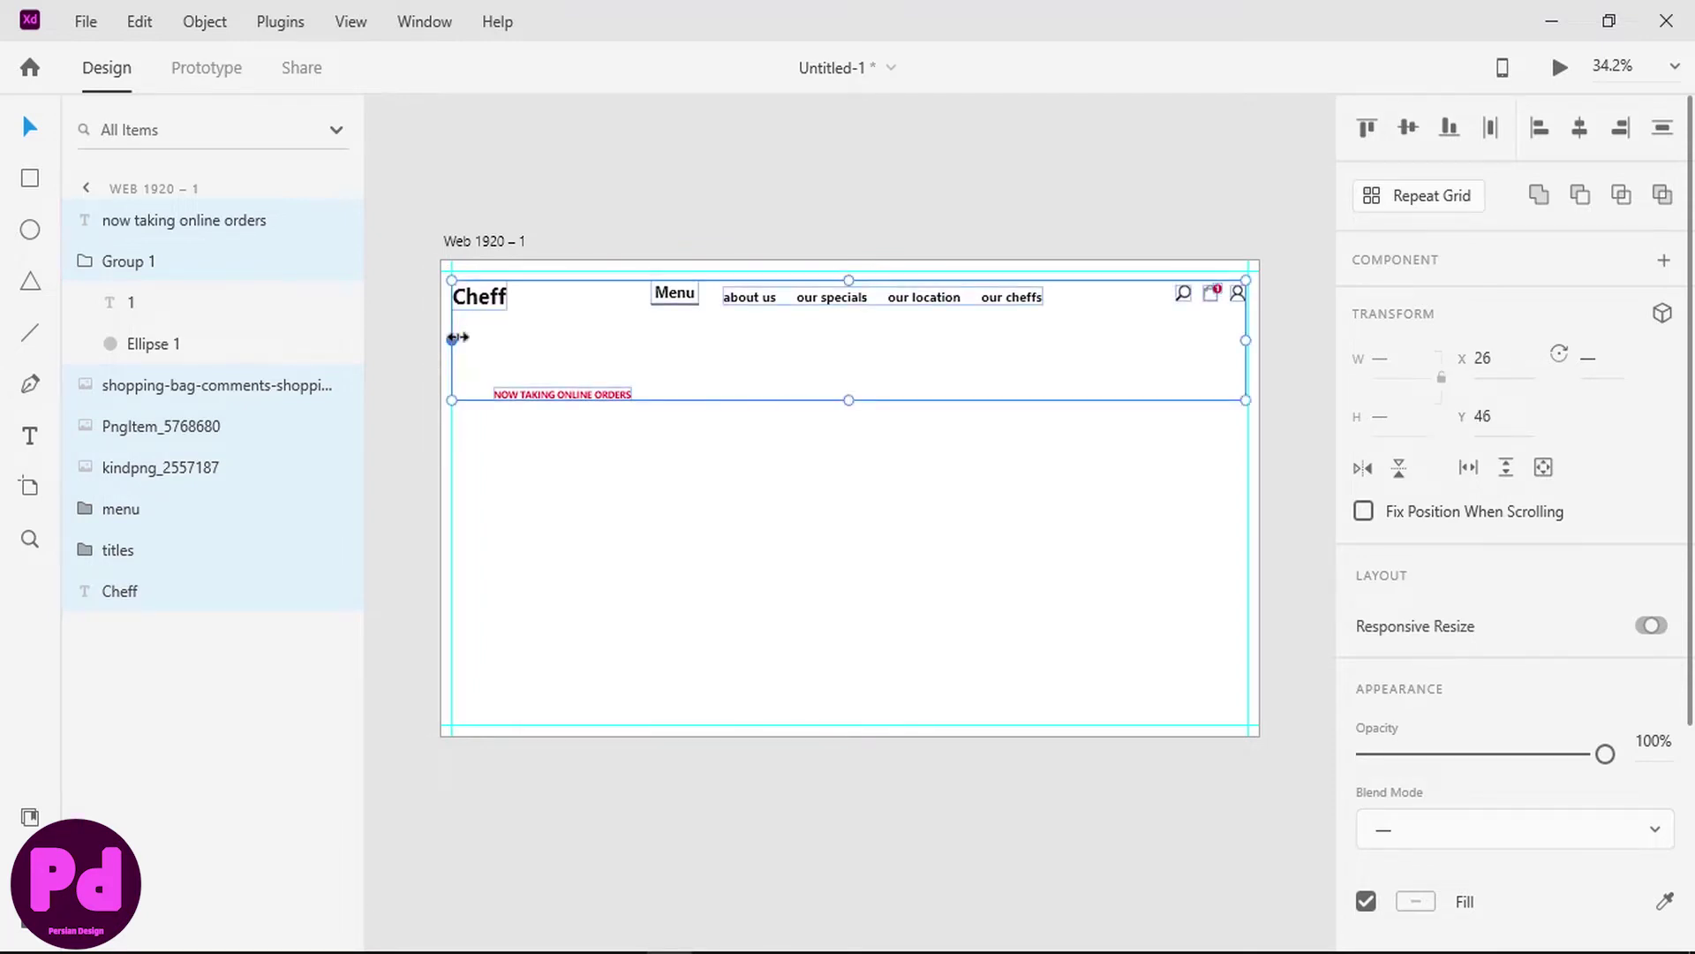
- Inset the selected content to X 76 and inward from its right edge, bringing both vertical guides in to the content's edges
drag(454, 337, 477, 338)
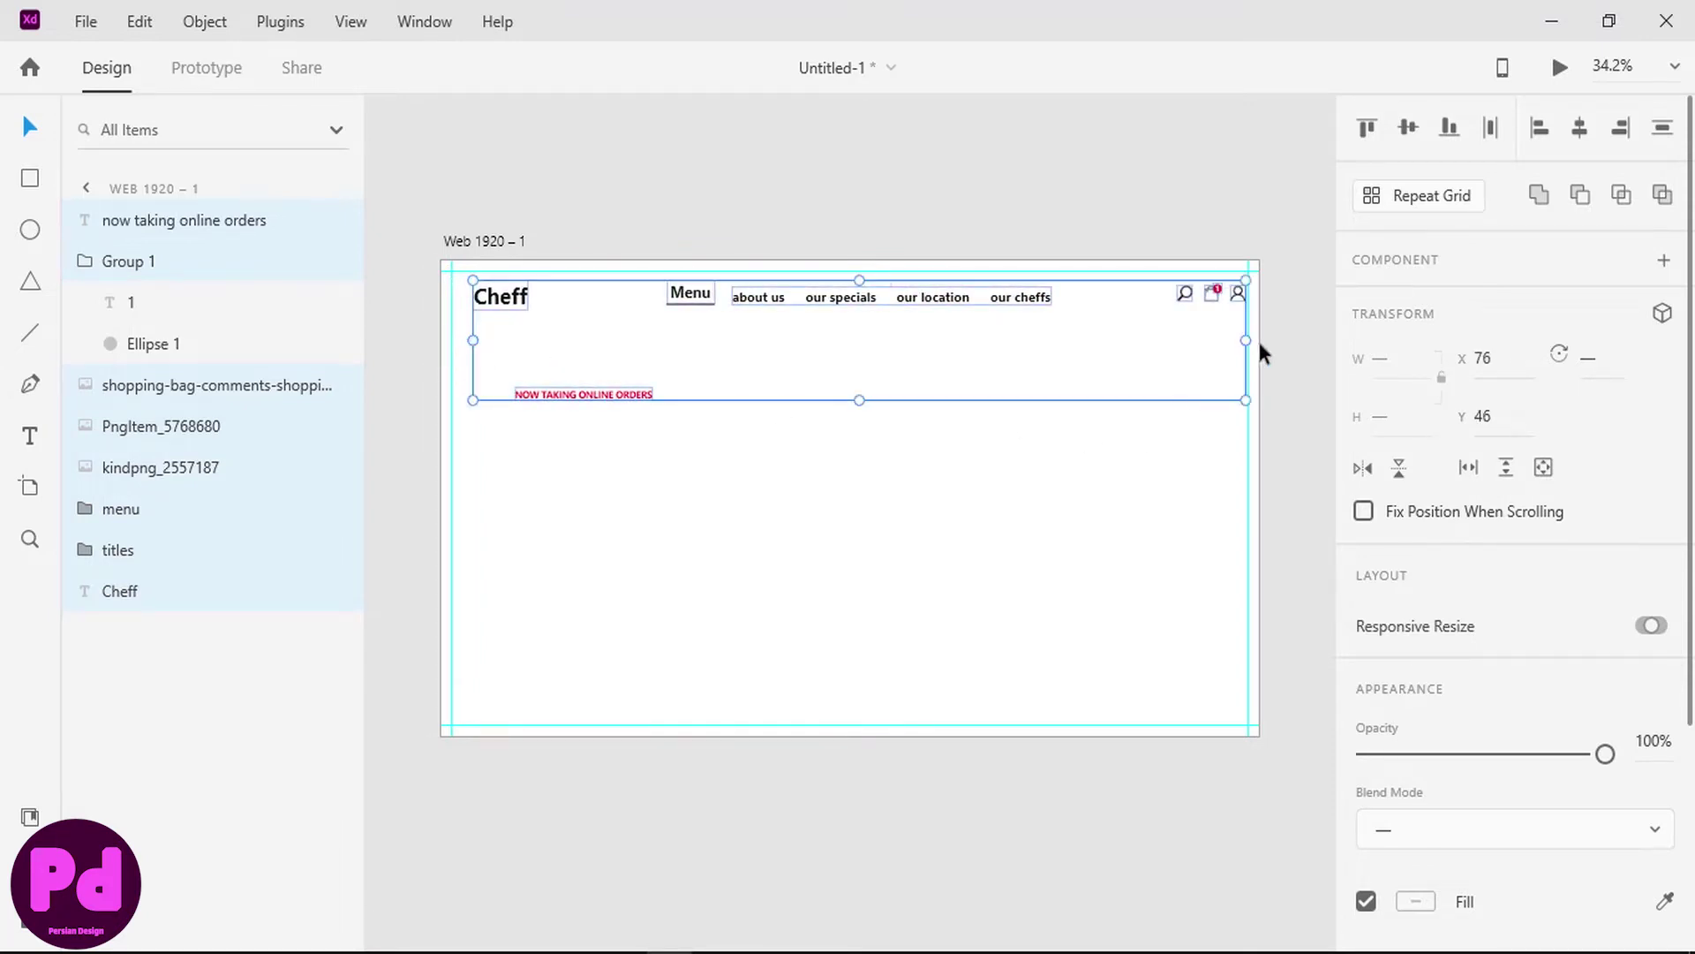
drag(1248, 338, 1231, 338)
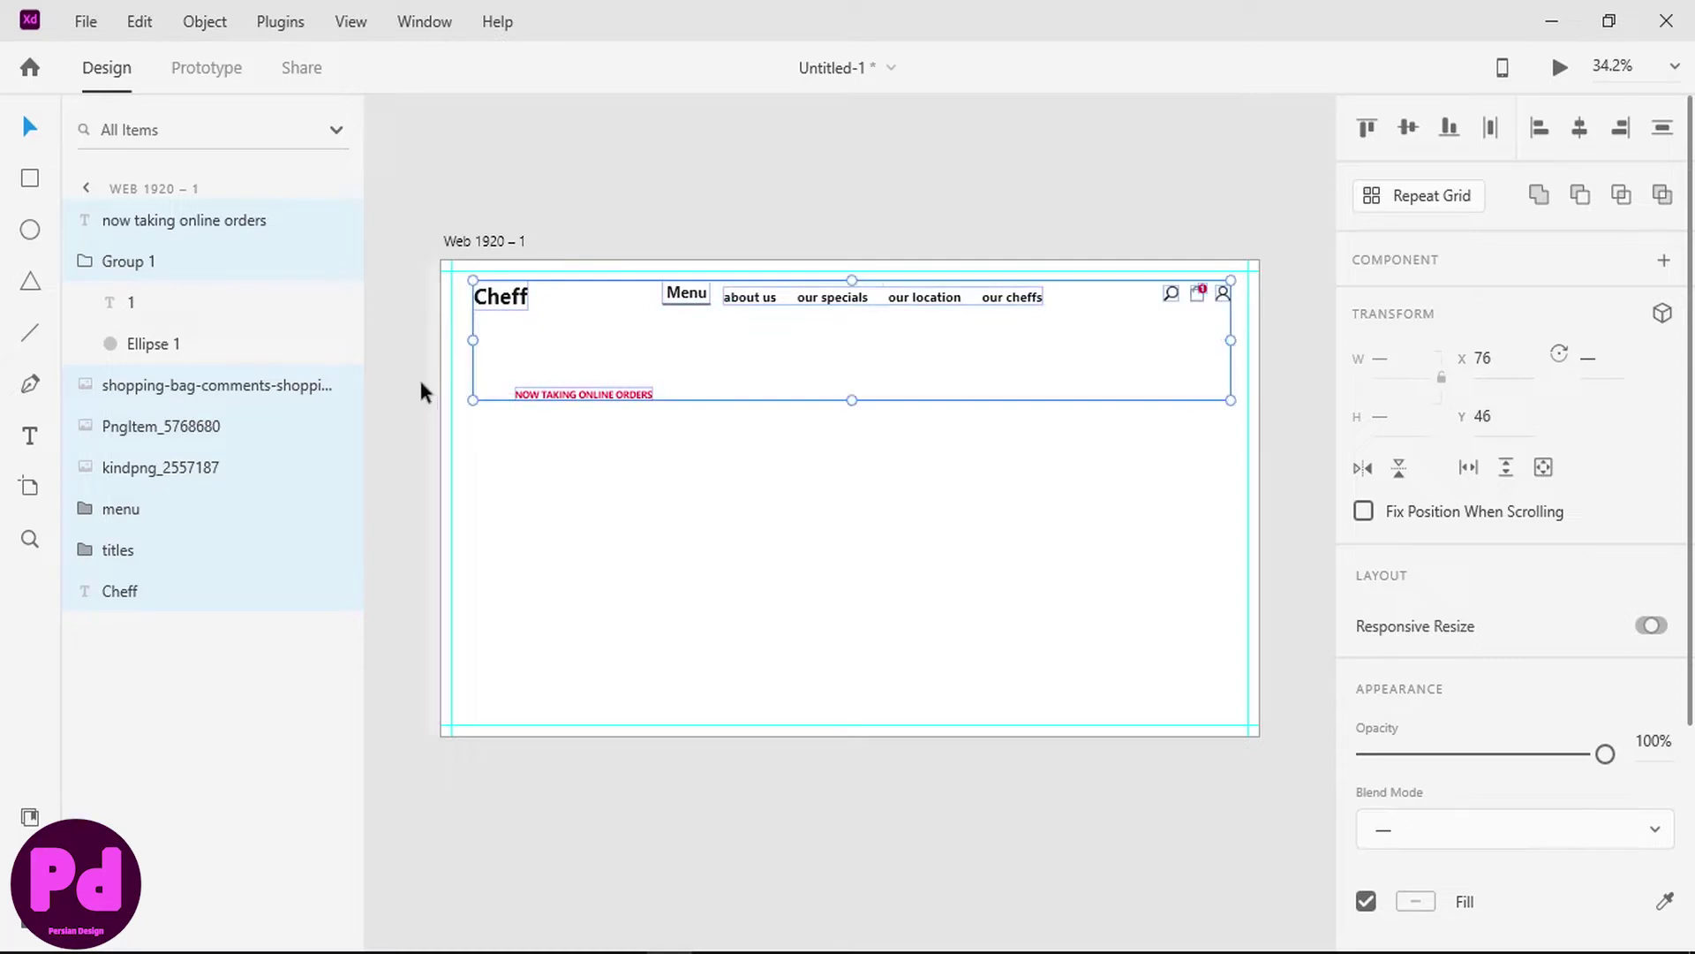
drag(452, 330, 473, 330)
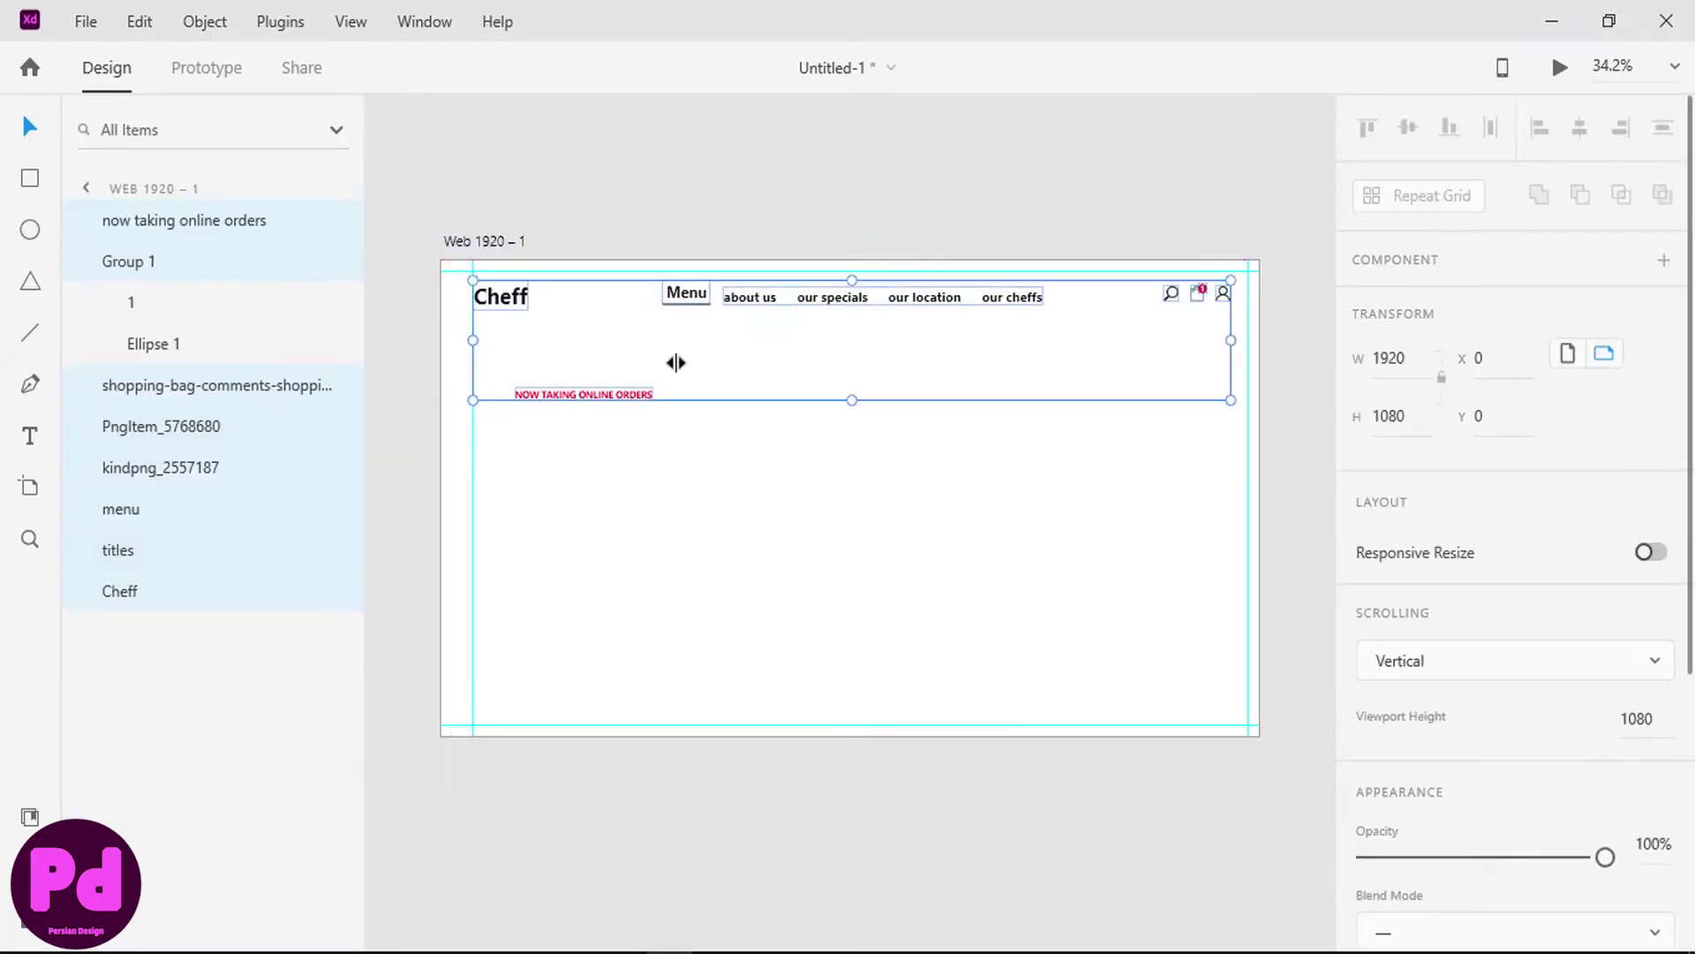
mouse_move(1253, 319)
mouse_down()
mouse_move(1230, 319)
mouse_move(1227, 341)
mouse_up()
key(ctrl+a)
key(ctrl+a)
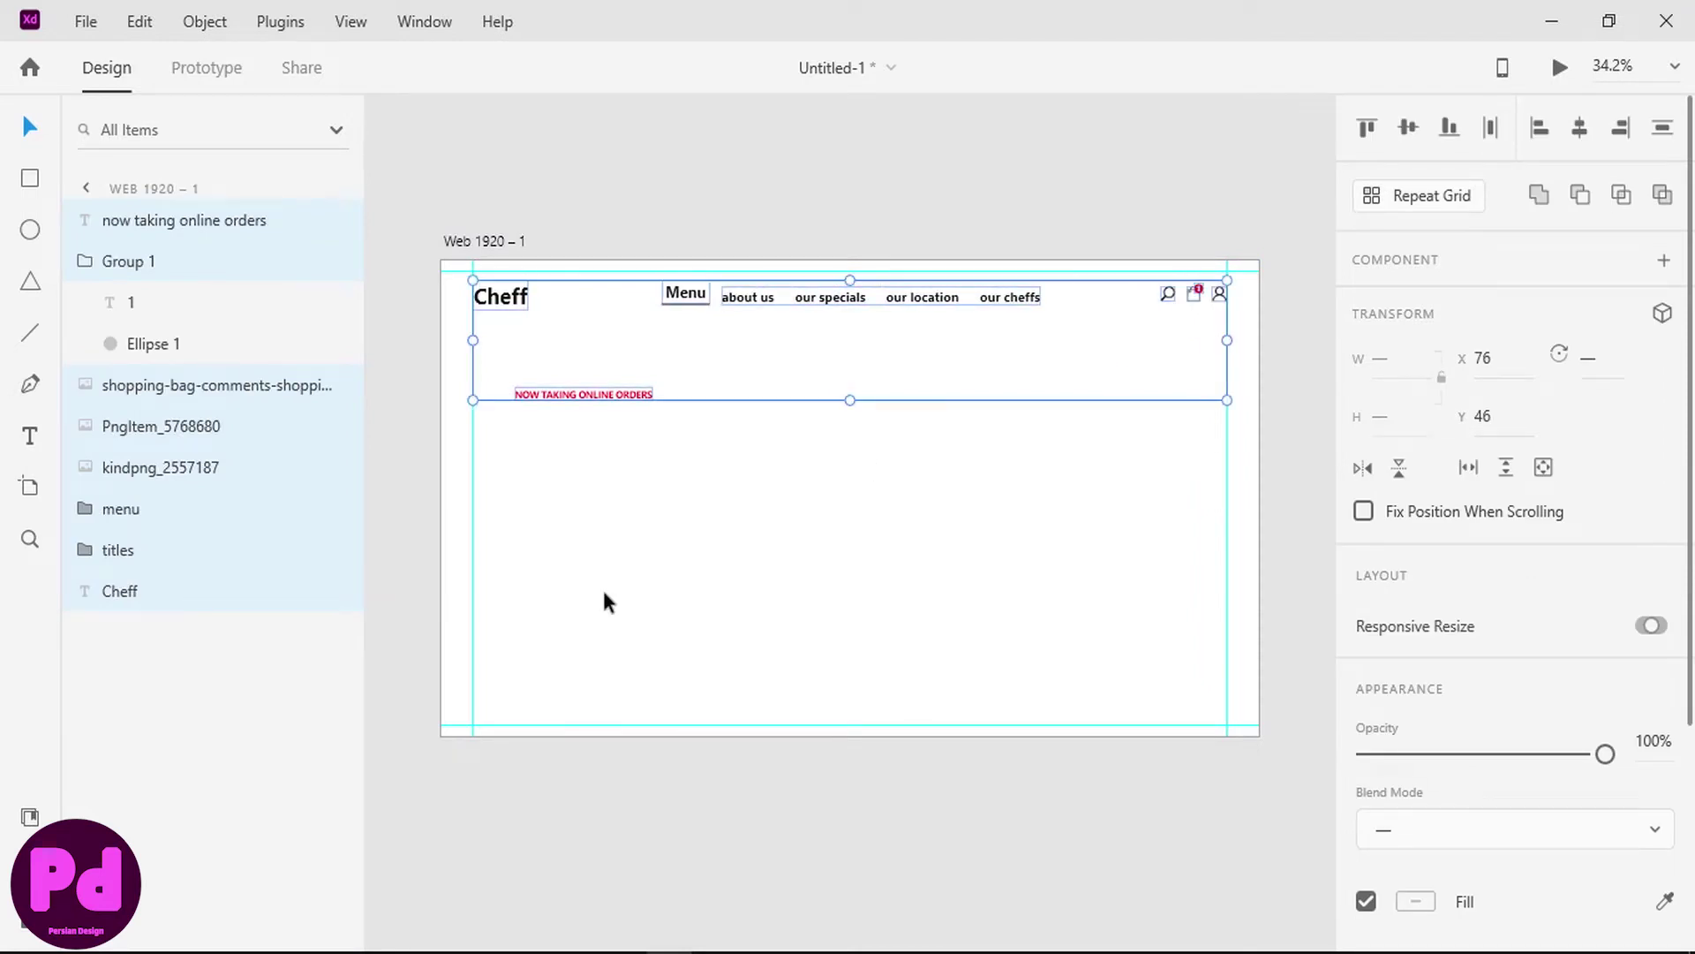
- Move the upper horizontal guide down to Y 46 and raise the lower guide to give a matching bottom margin
click(648, 569)
click(799, 279)
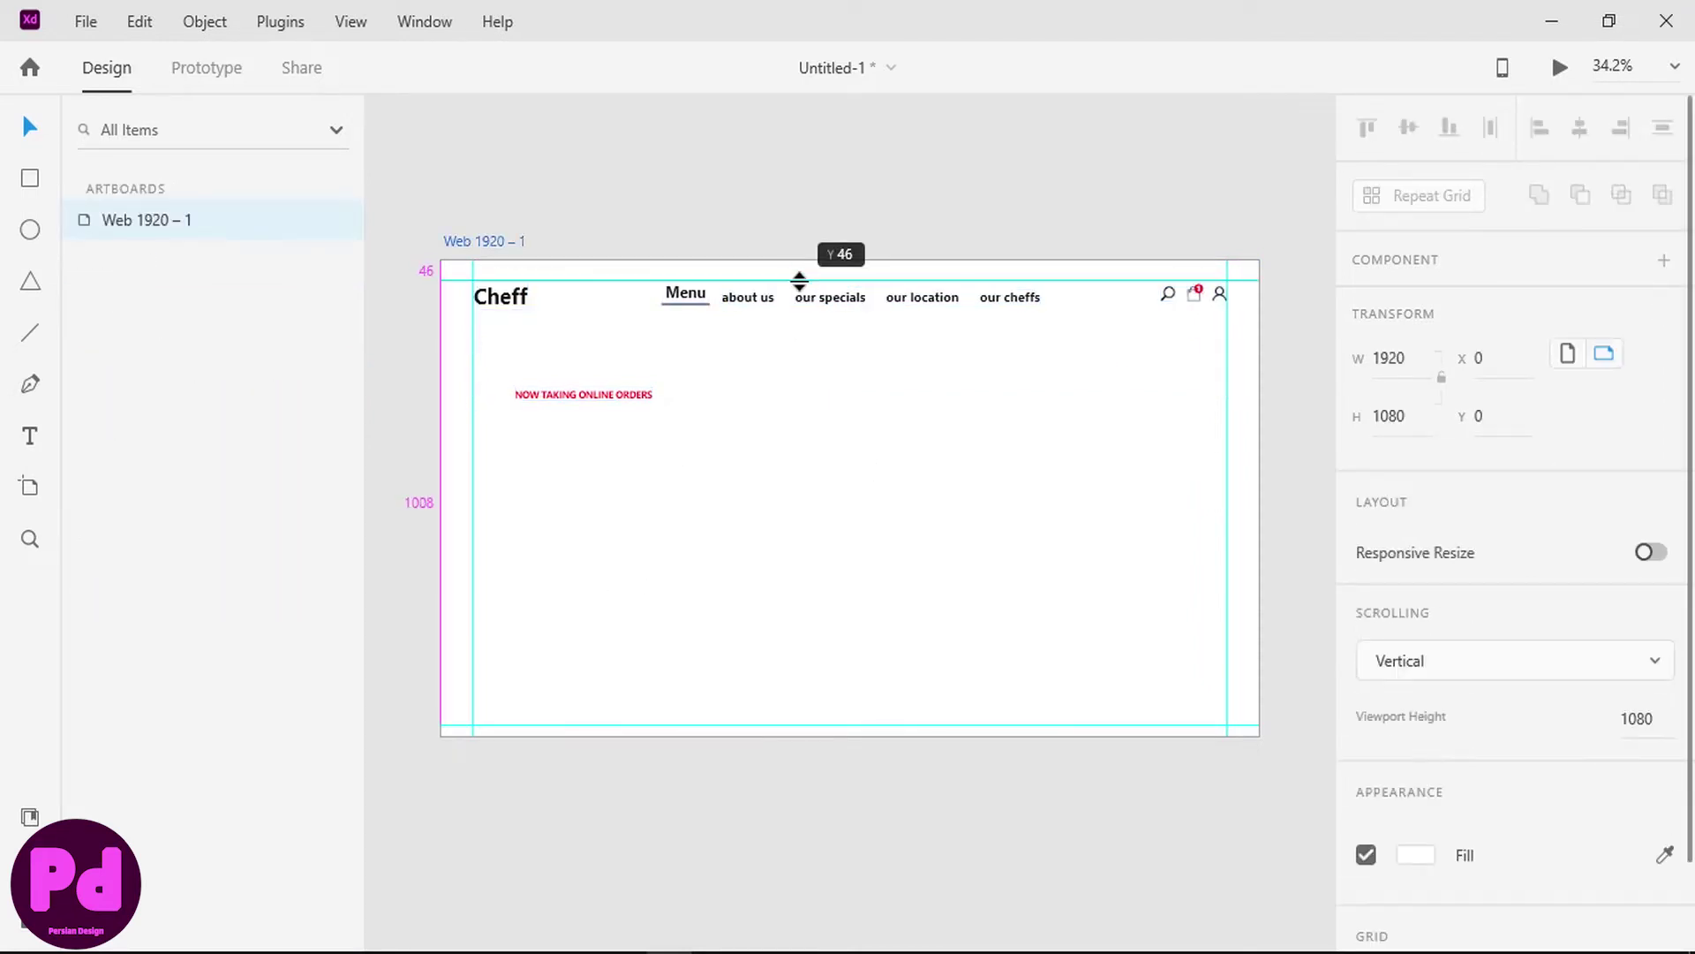
click(810, 474)
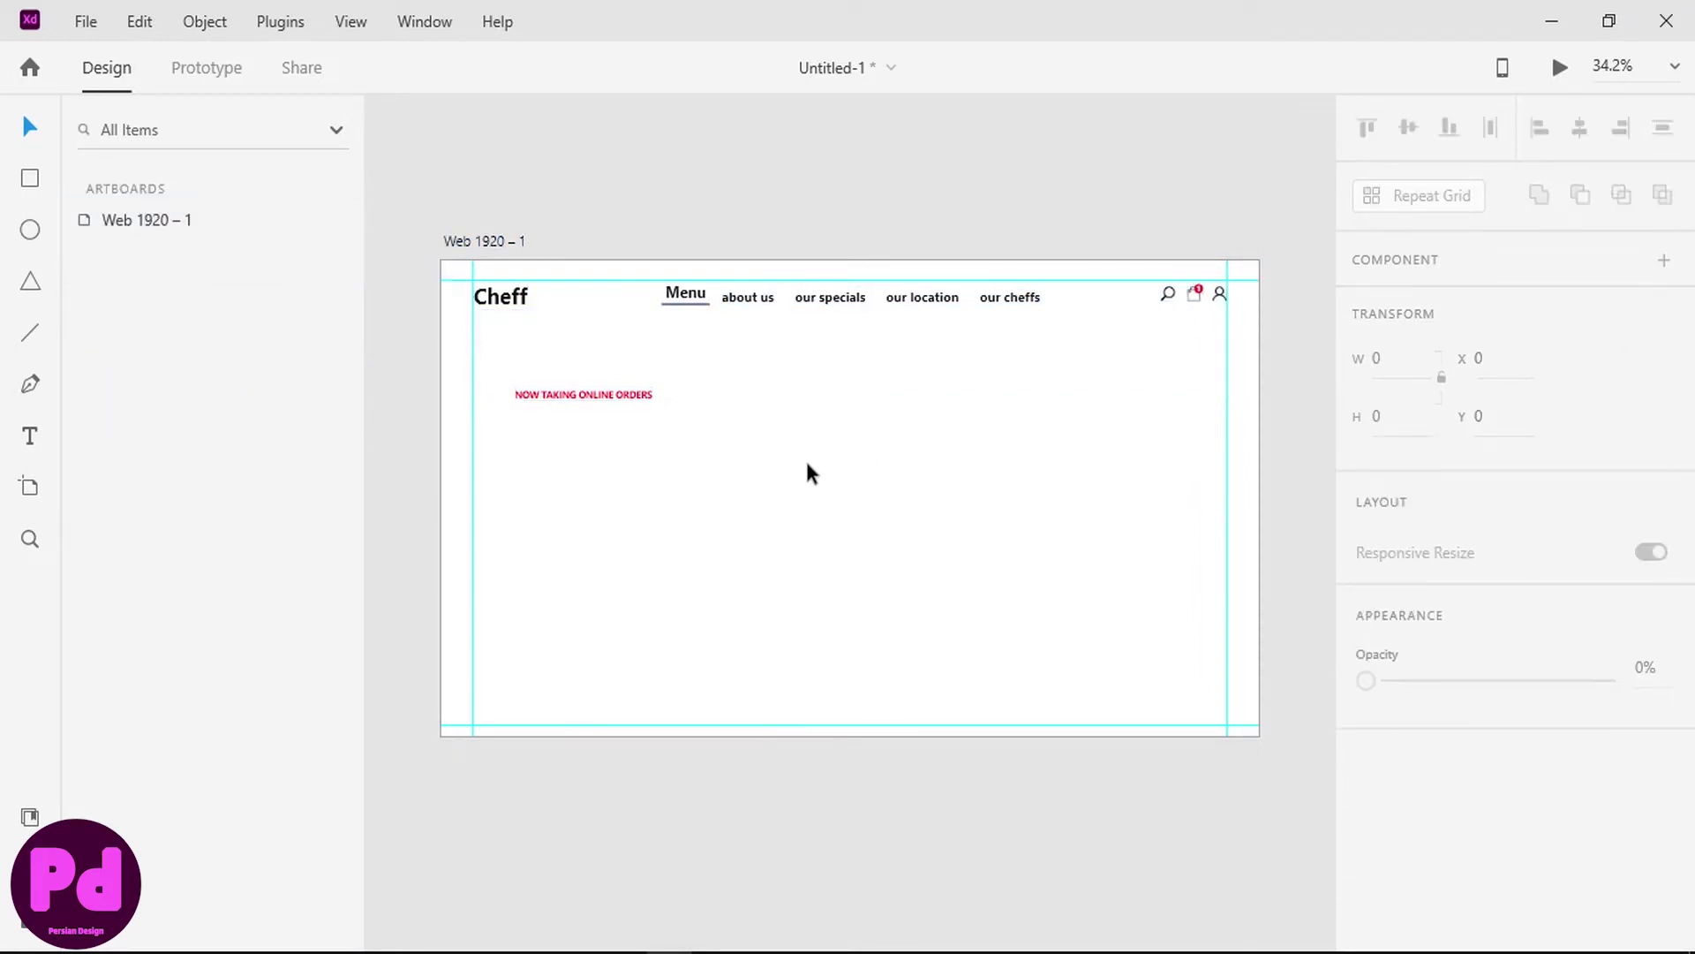
click(624, 281)
click(601, 753)
drag(587, 724, 593, 714)
click(616, 775)
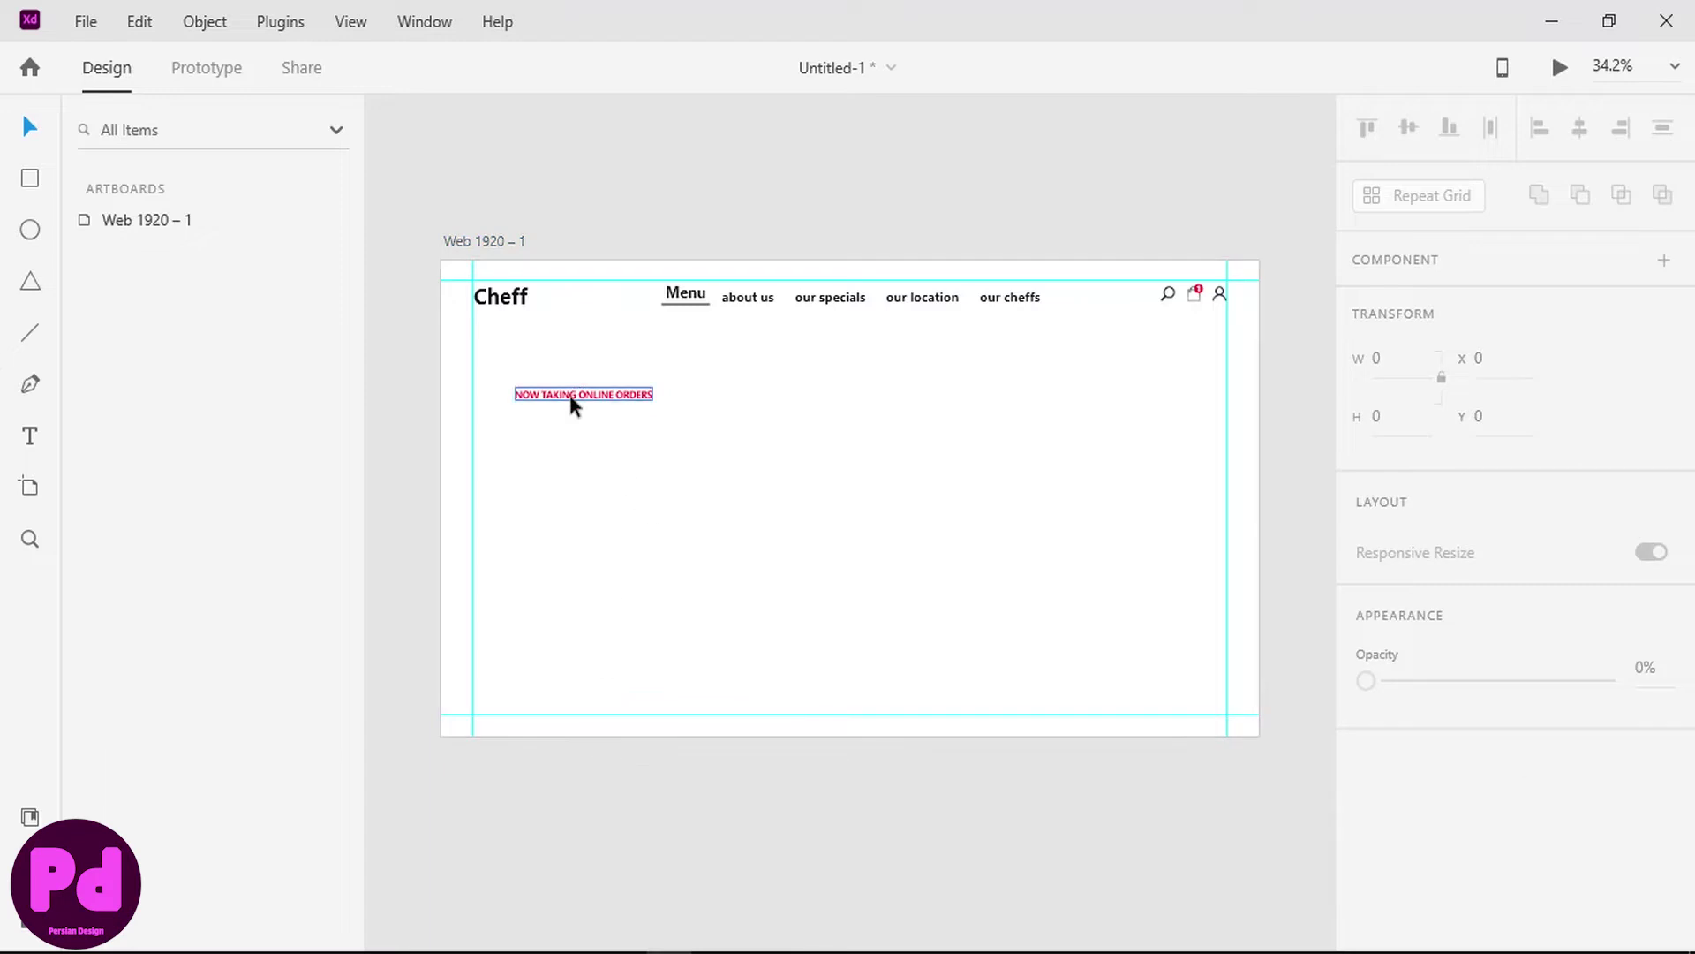
- Reposition the NOW TAKING ONLINE ORDERS text slightly and draw a small ellipse of about 18 by 20 below it
drag(567, 394, 552, 415)
click(30, 228)
scroll(543, 484, up, 4)
scroll(621, 643, down, 3)
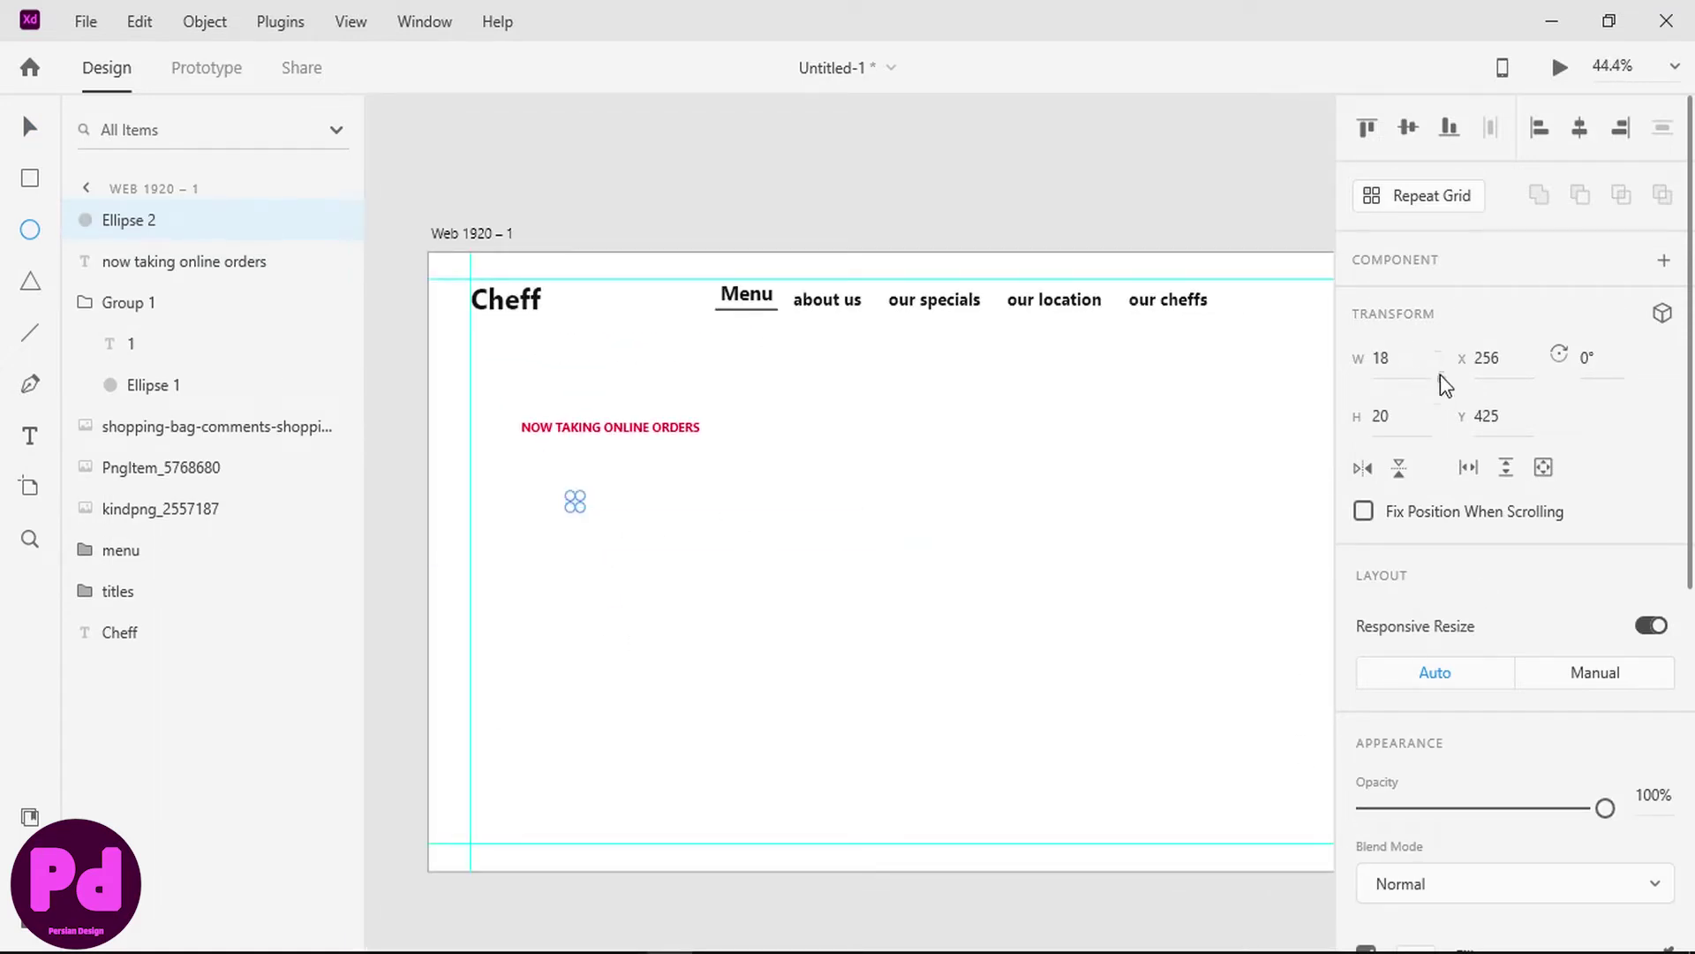
- Resize the ellipse to a 20 by 20 circle with its proportions locked
click(1409, 412)
text(18)
click(1442, 377)
click(1425, 374)
text(18)
key(Return)
click(1441, 378)
click(1408, 358)
text(20)
key(Return)
- Remove the circle's border, add a drop shadow and fill it with the saved red #ED0023
scroll(1416, 367, down, 2)
scroll(1404, 494, down, 7)
click(1366, 575)
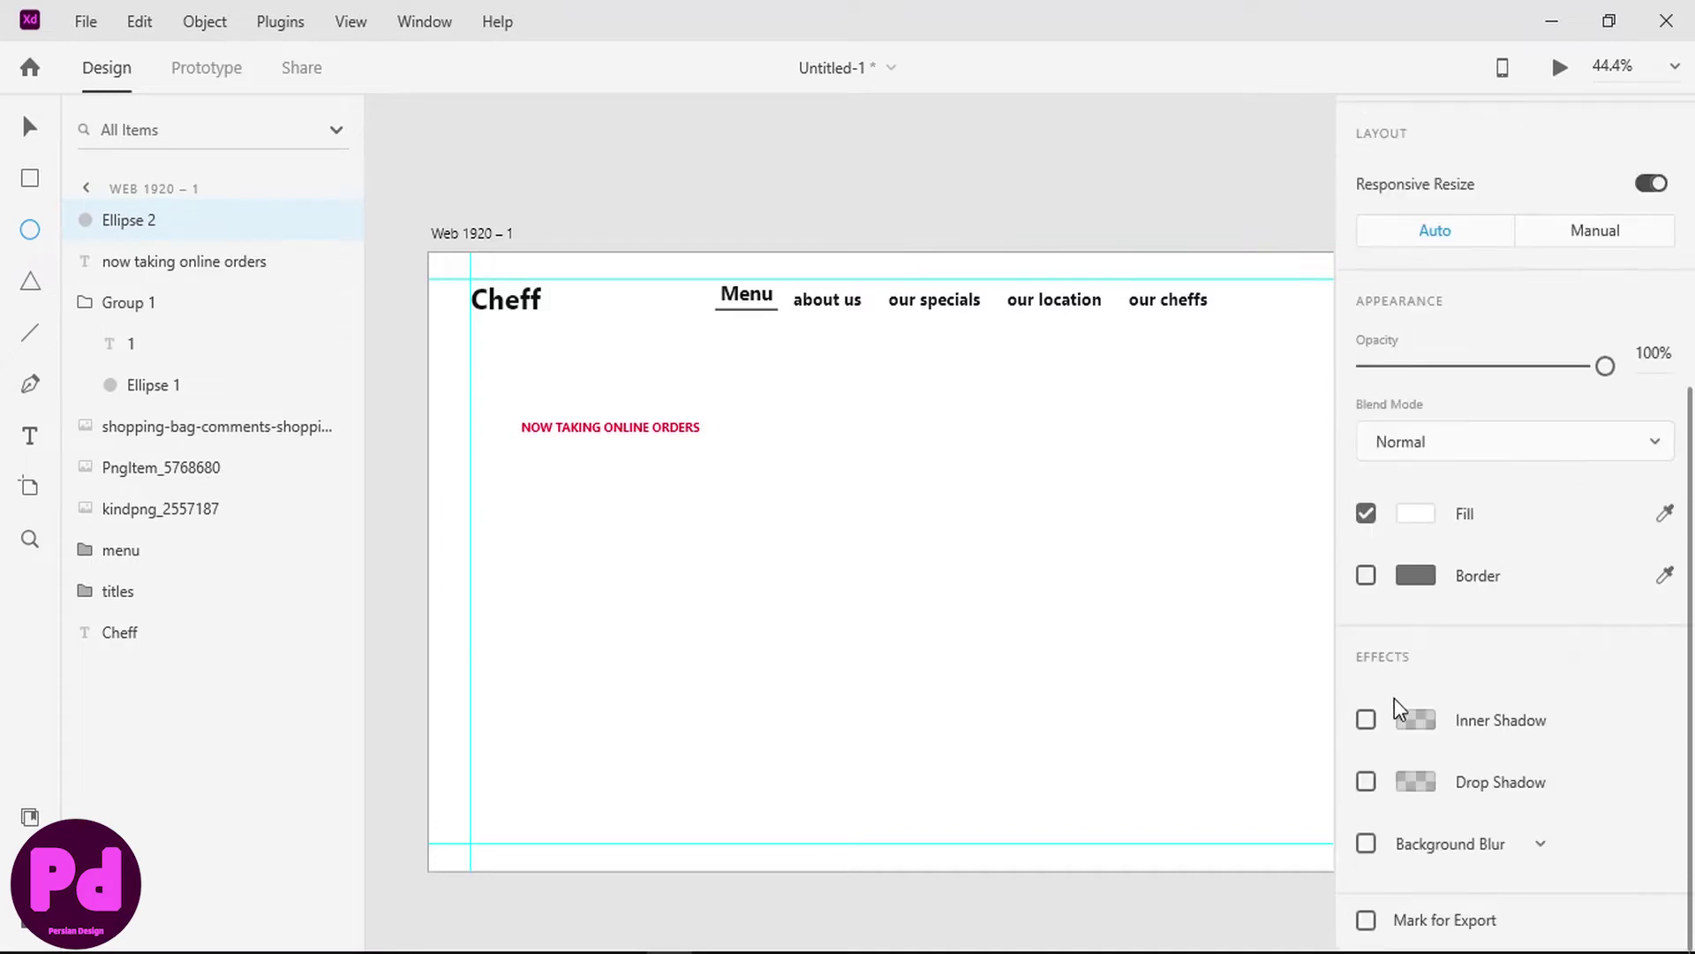
click(1366, 782)
click(1415, 513)
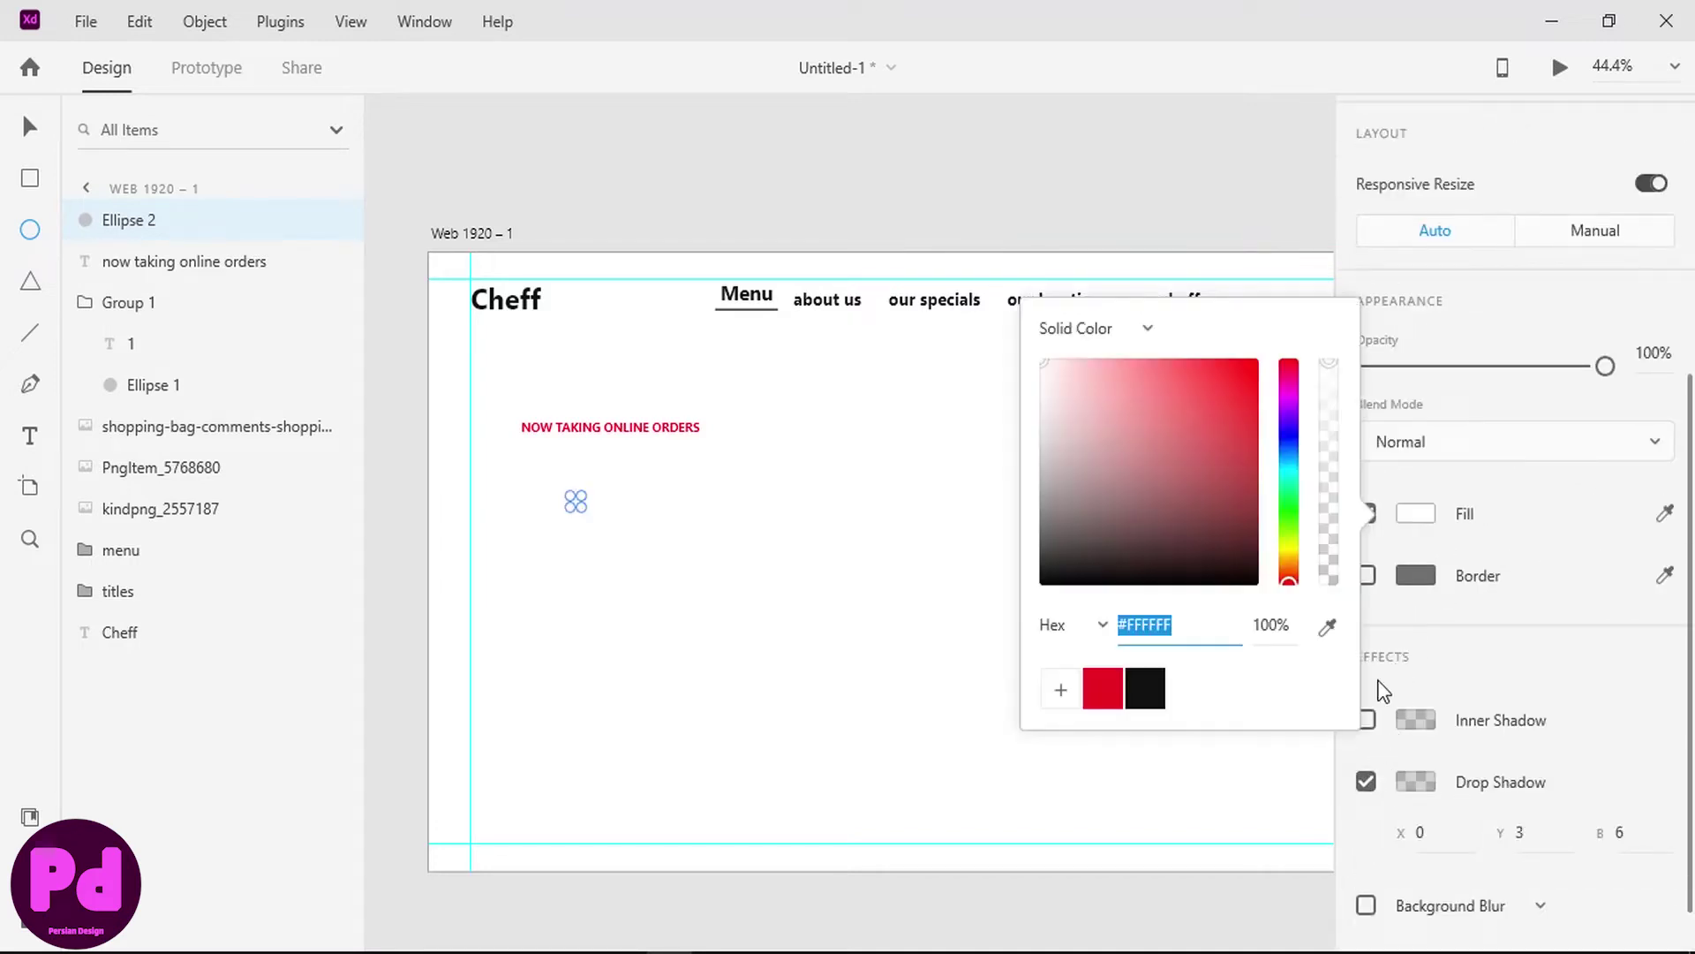
click(1076, 684)
click(1145, 688)
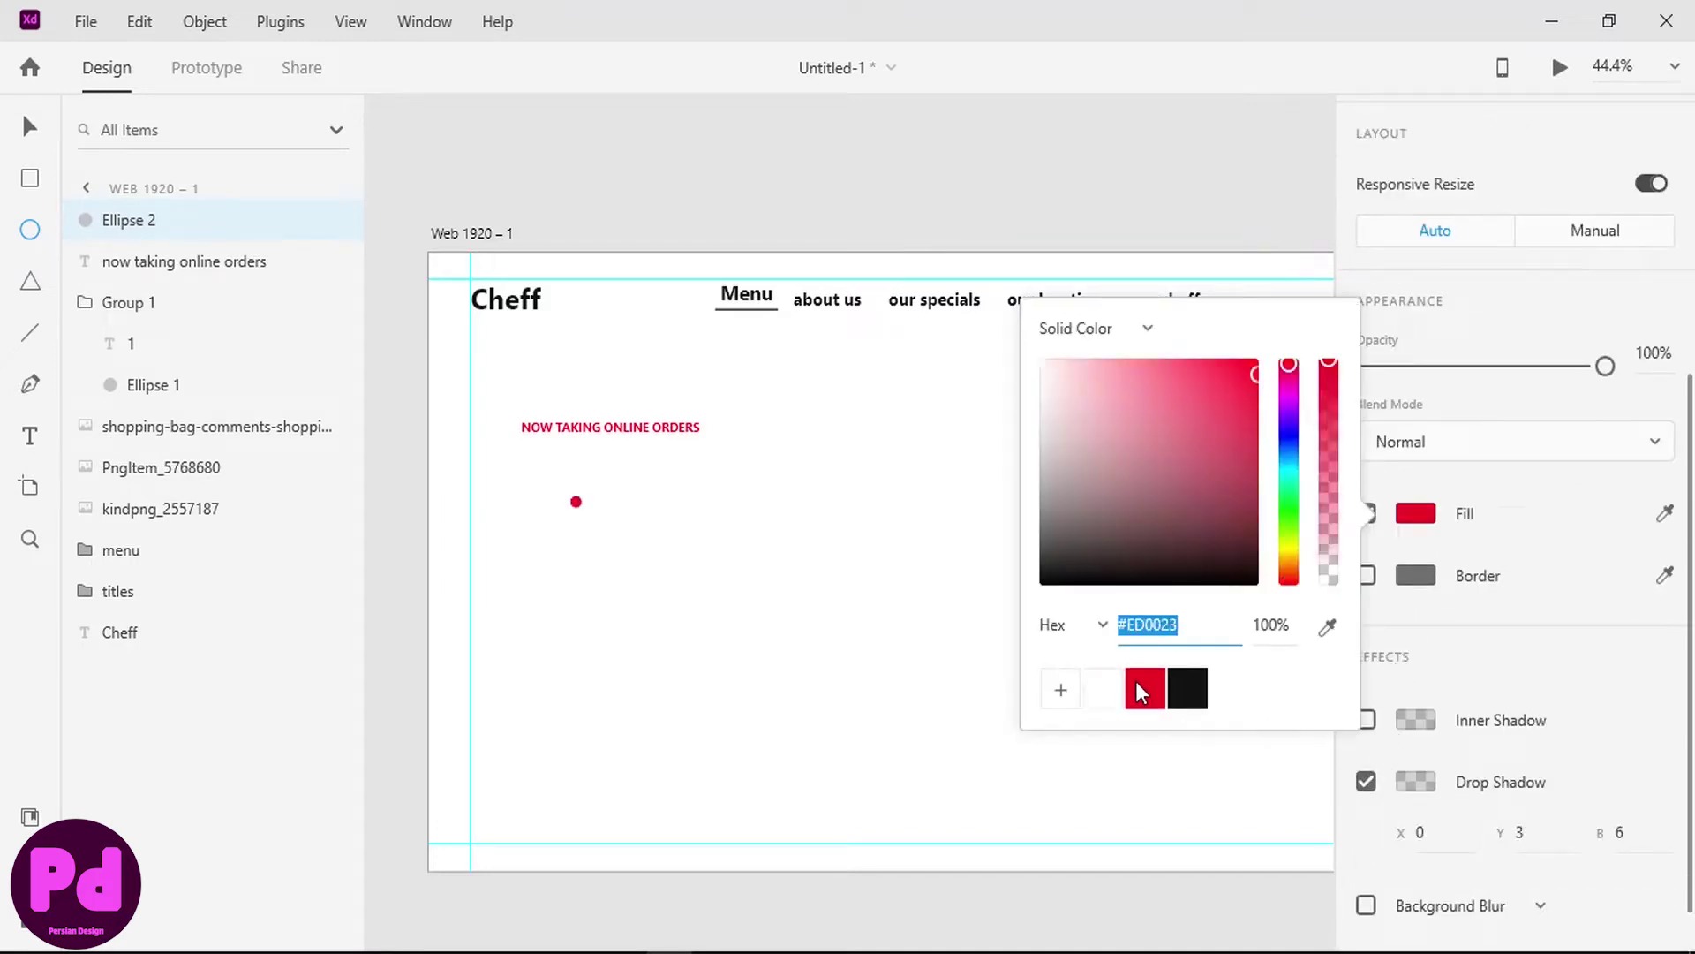
key(Escape)
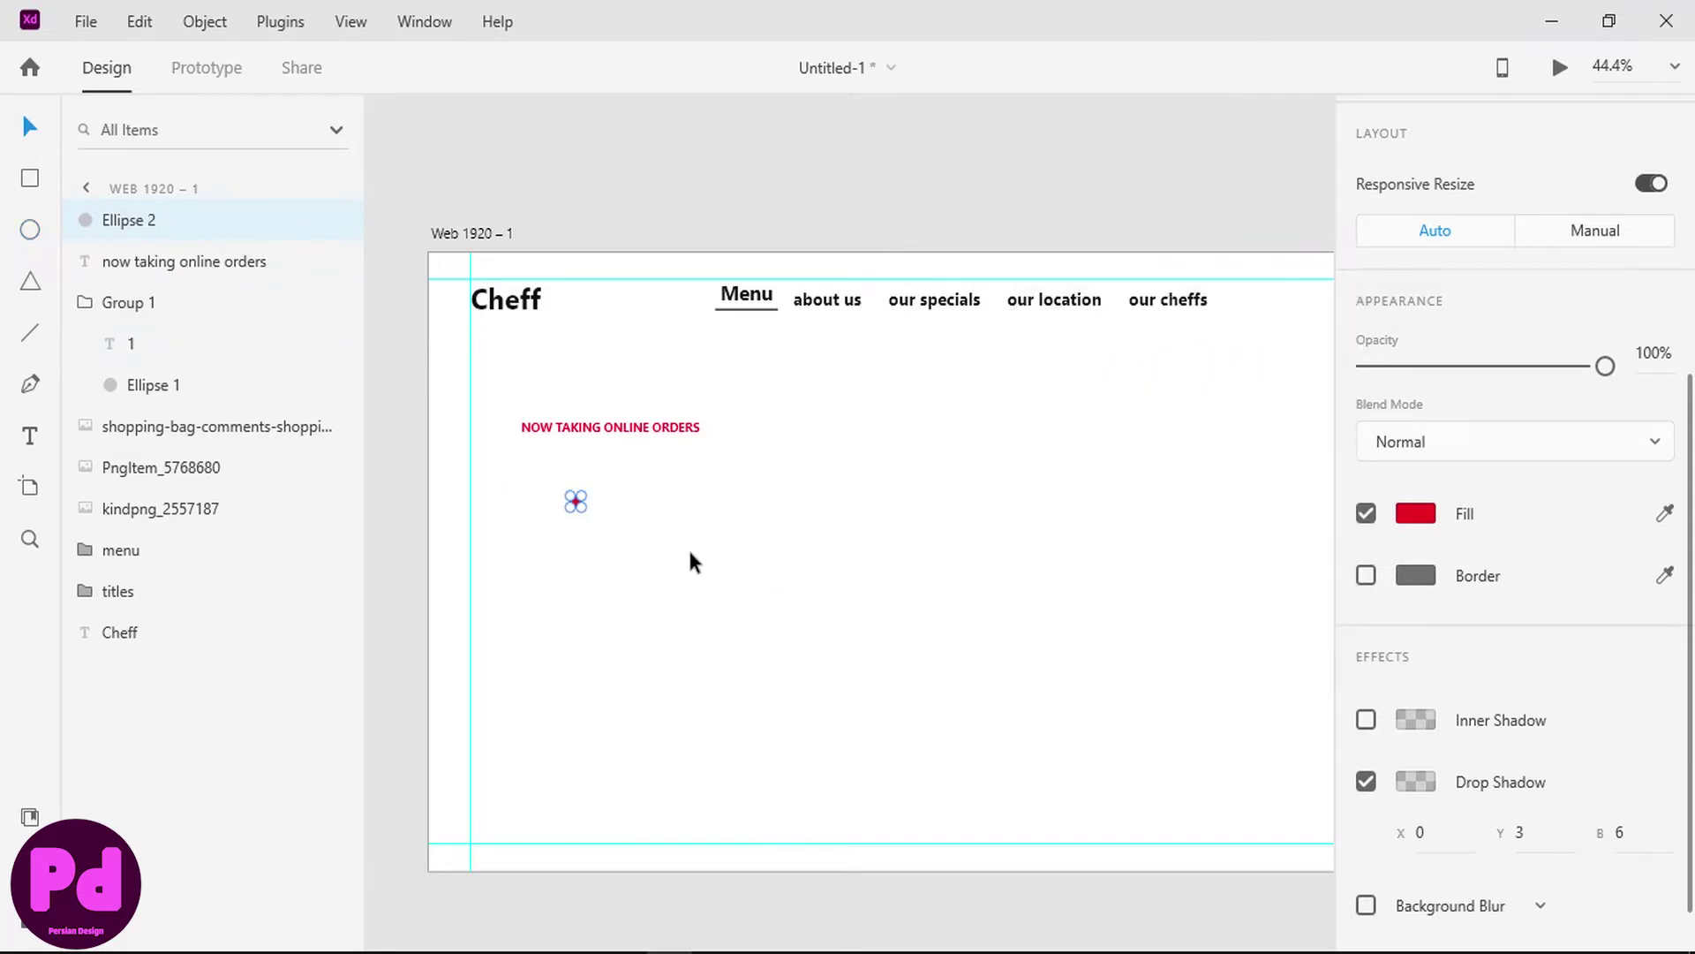
- Duplicate the red circle and move the copy down to sit directly beneath the original
key(ctrl+d)
key(Down)
key(Down)
key(Down)
key(Down)
key(Down)
key(Down)
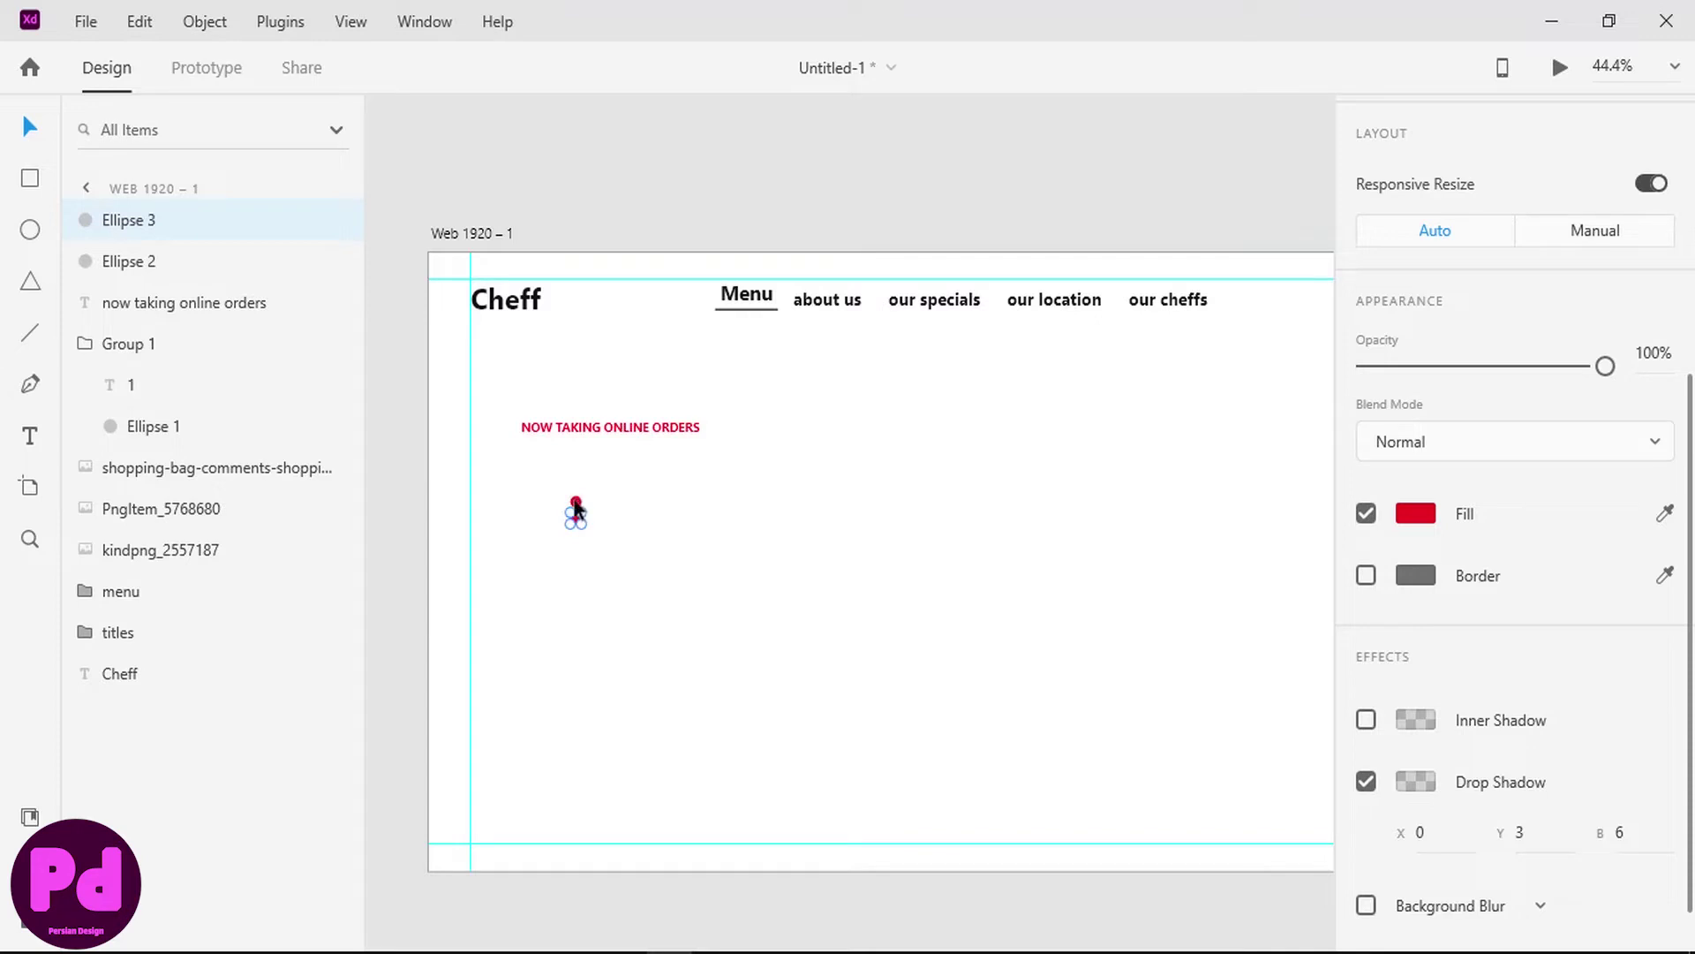
- Set the upper circle's red fill to 20% opacity and turn off its drop shadow
click(576, 500)
click(1404, 520)
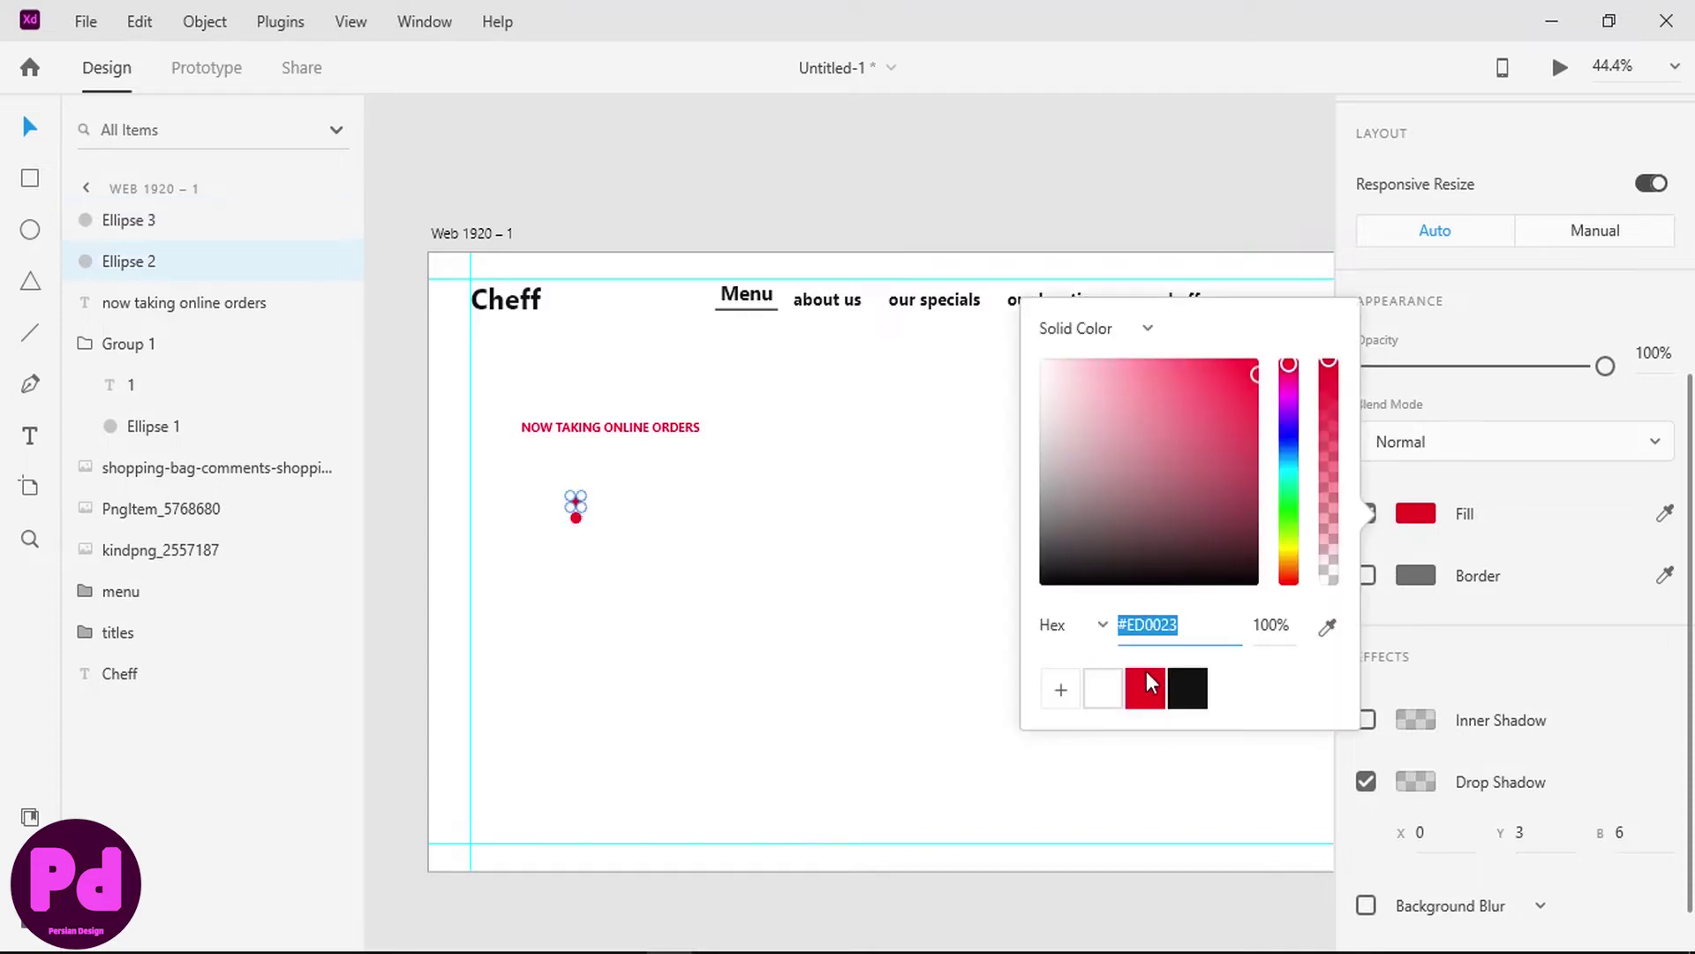
click(1269, 625)
text(30)
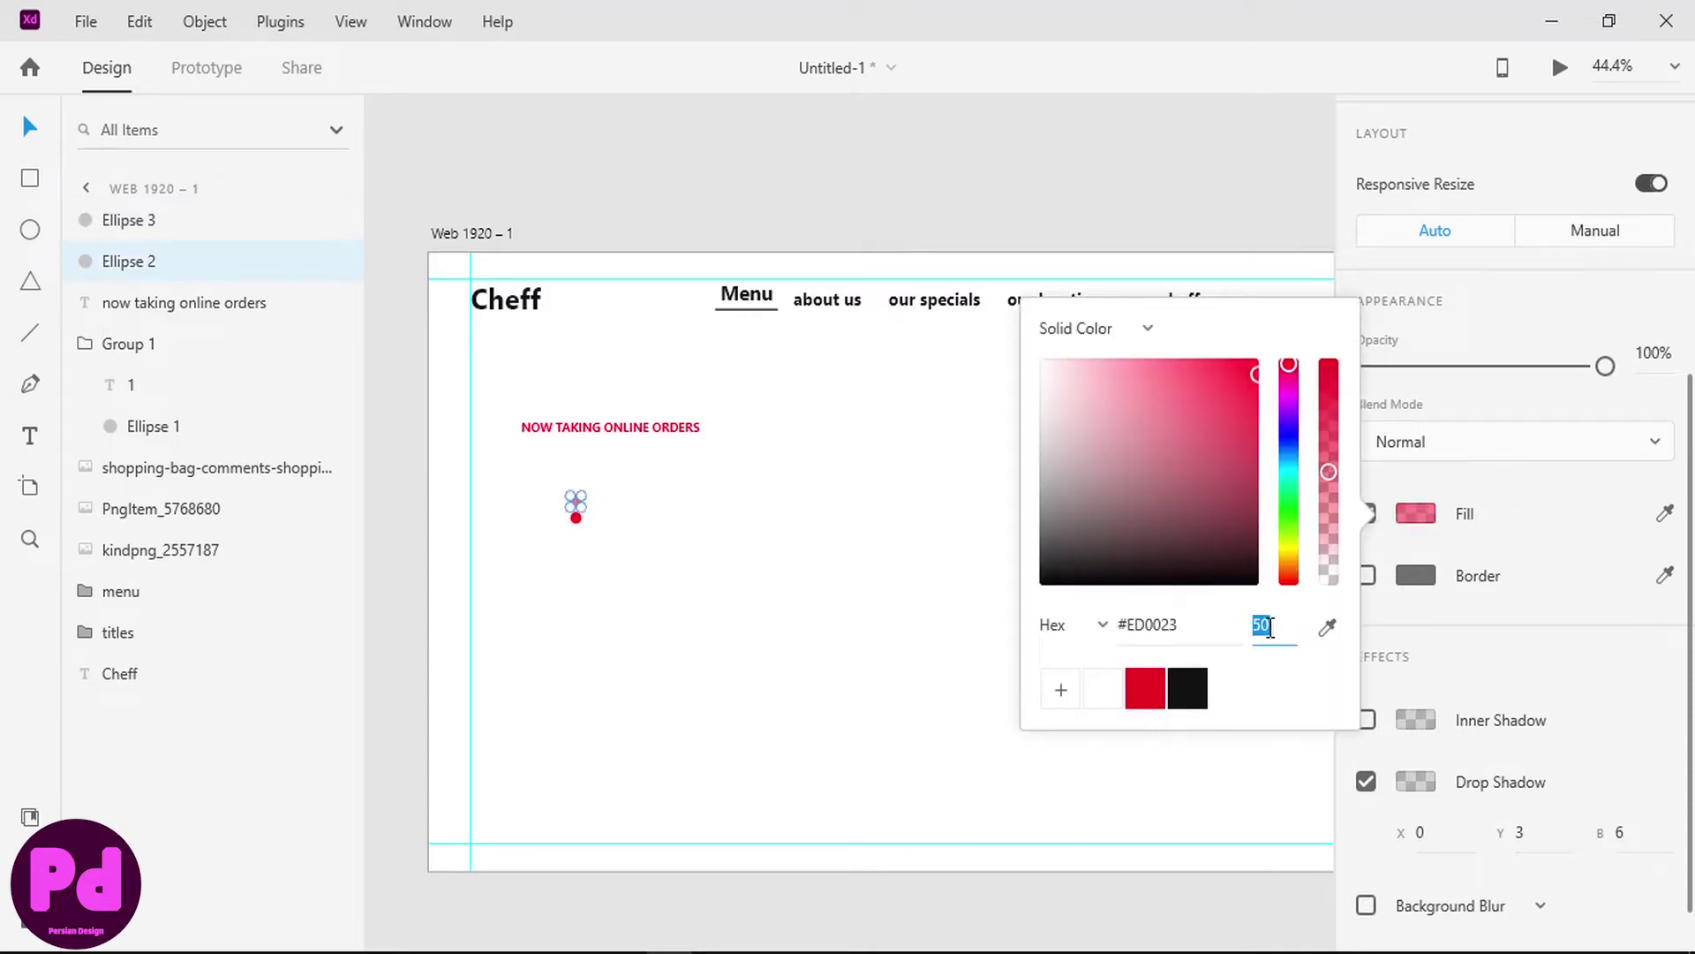
key(Return)
click(1269, 625)
text(20)
key(Return)
click(1390, 756)
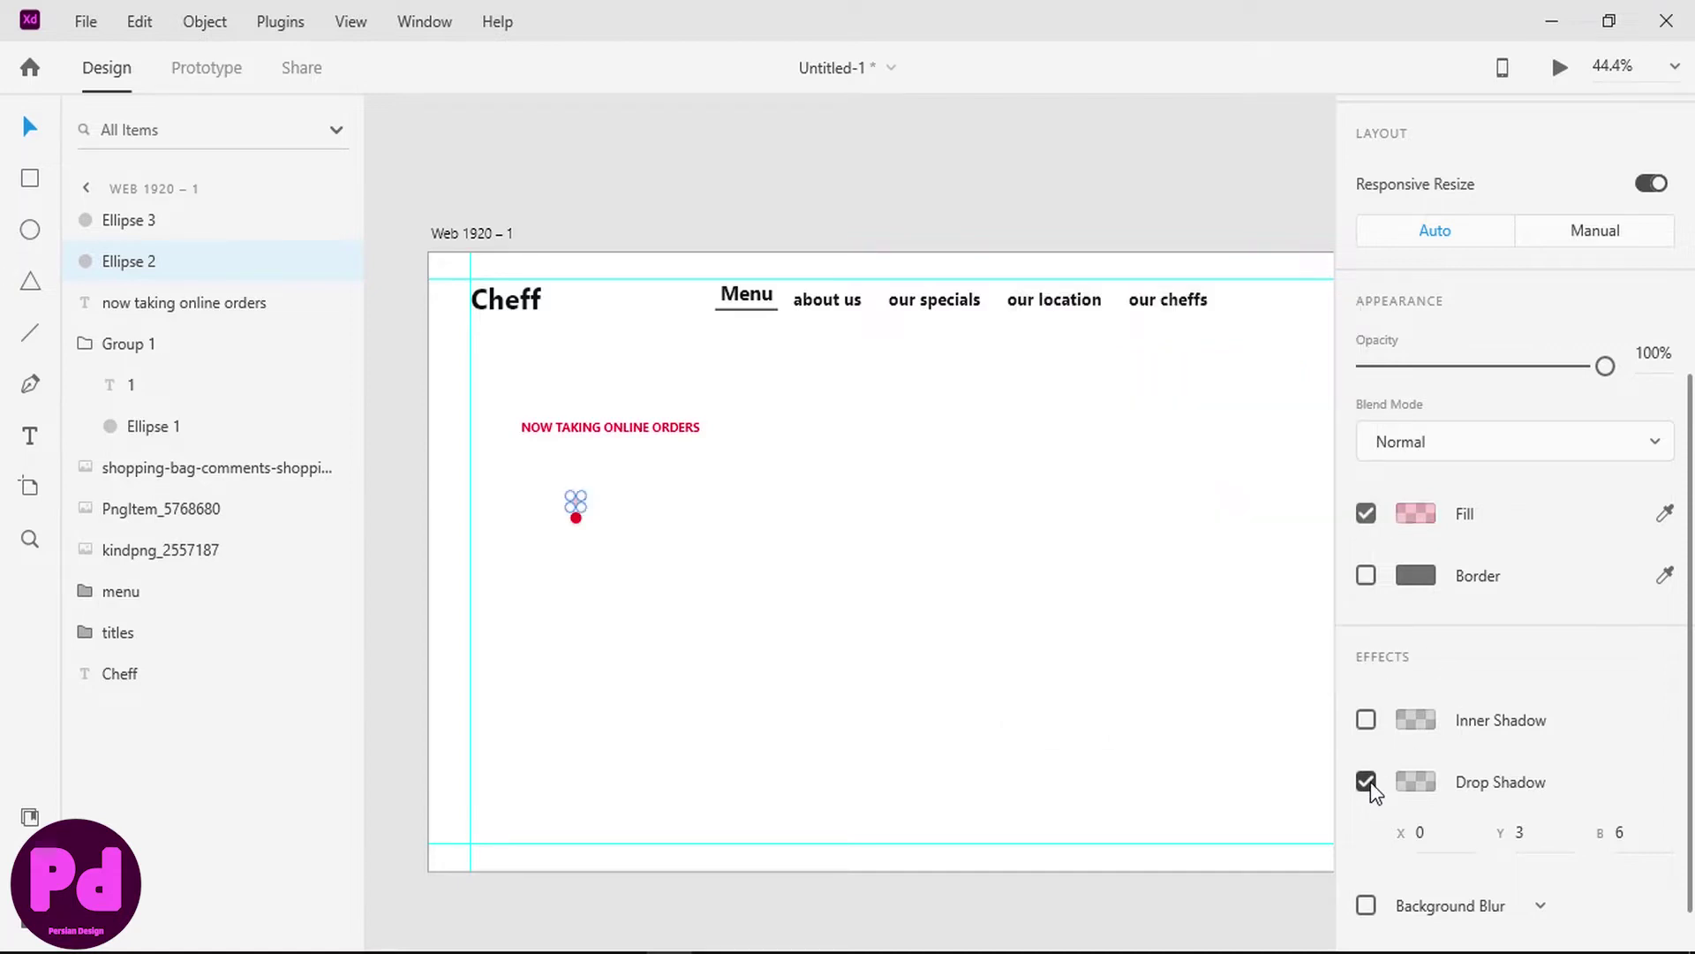
click(1366, 781)
- Duplicate the pale circle twice, placing one copy above it and one below the solid red circle
key(ctrl+d)
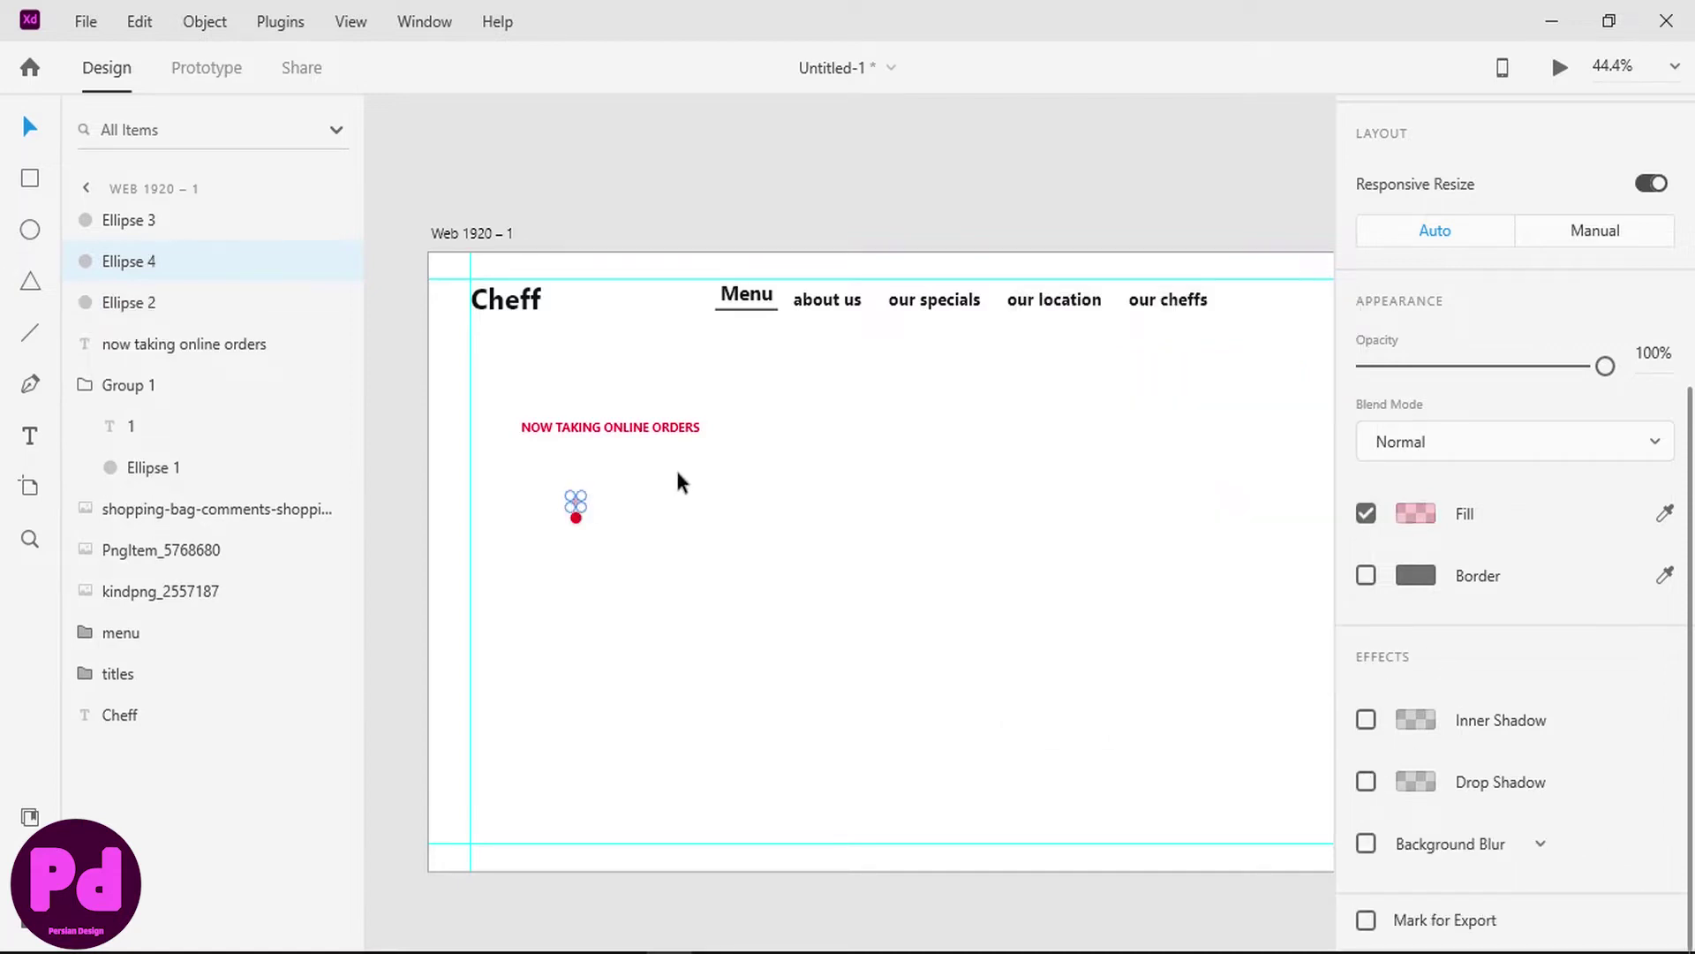
key(shift+Up)
key(shift+Up)
key(Up)
key(Up)
key(ctrl+d)
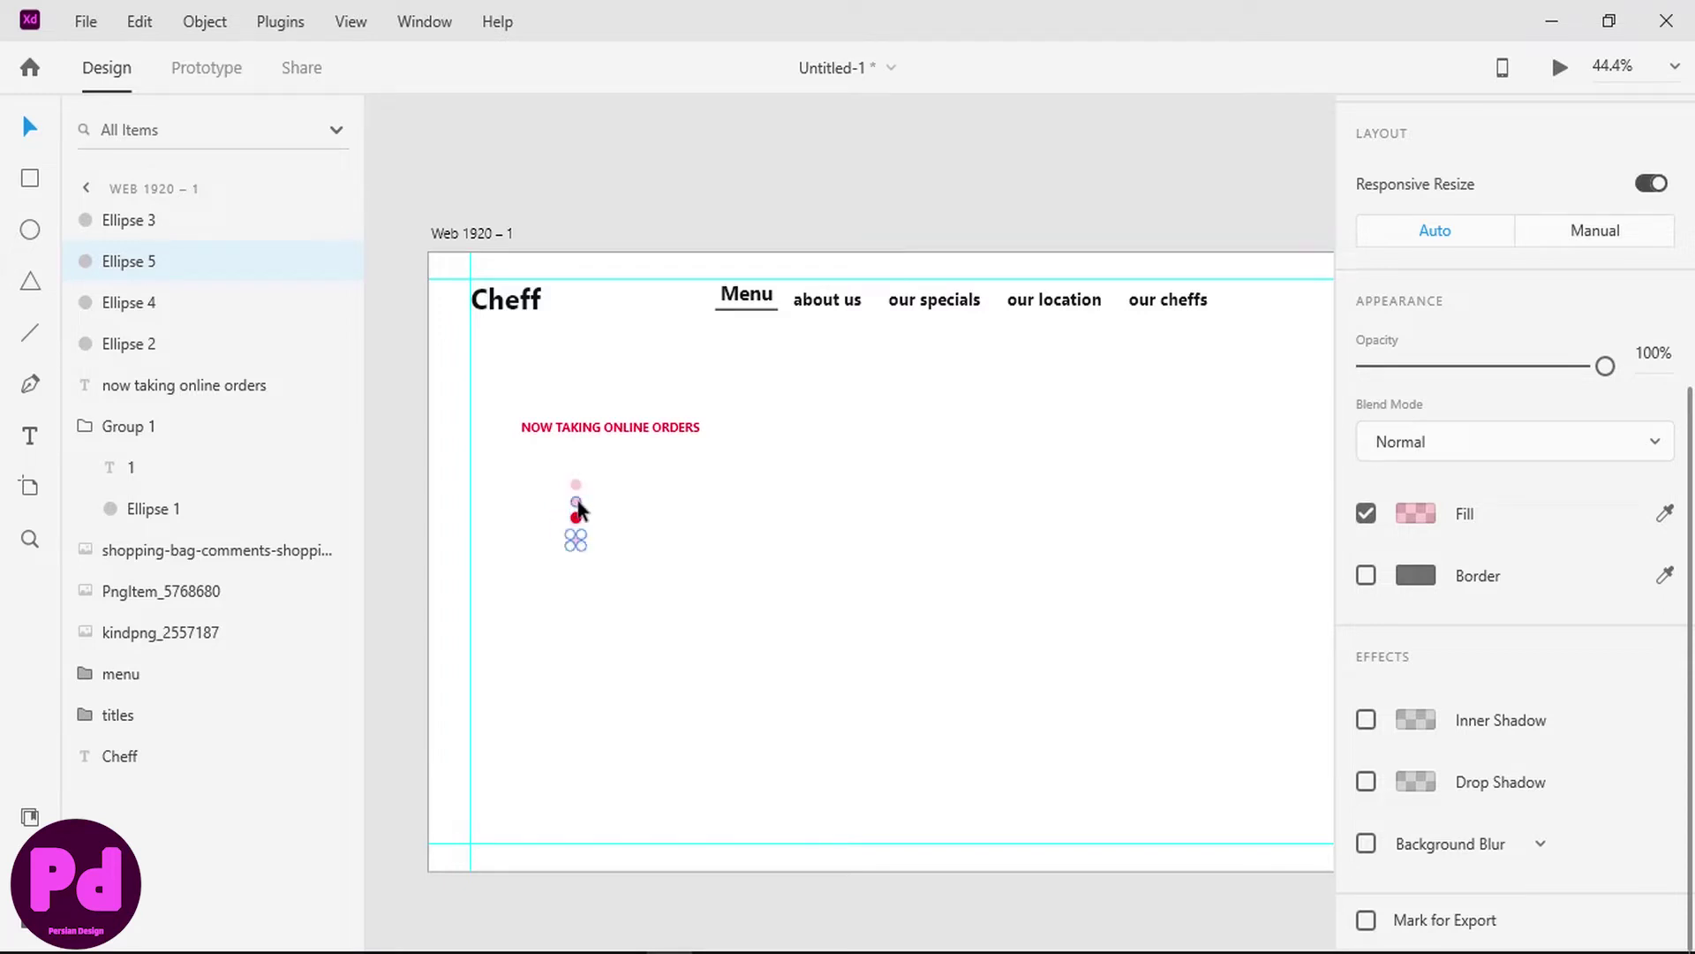
- Make two more copies of the pale circle and move them down to extend the column at its lower end
click(578, 506)
key(ctrl+d)
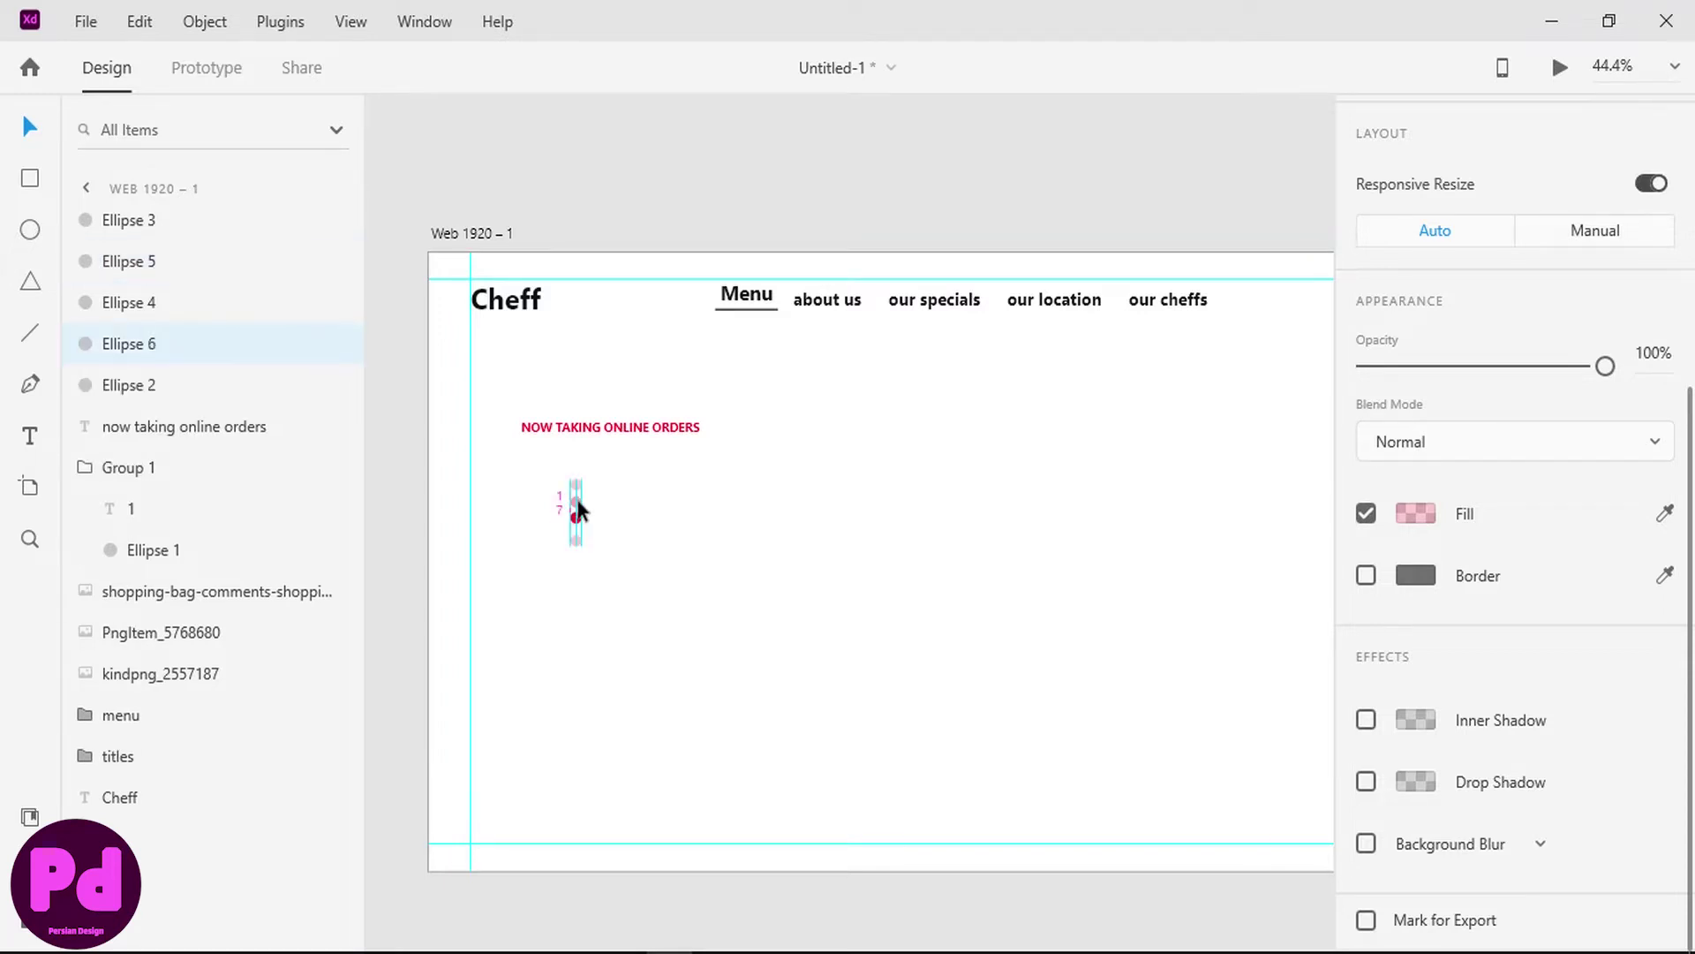
key(shift+Down)
key(shift+Down)
key(shift+Down)
key(shift+Down)
key(shift+Down)
key(shift+Down)
key(shift+Down)
key(shift+Down)
key(shift+Down)
key(shift+Down)
key(ctrl+d)
key(shift+Down)
key(shift+Down)
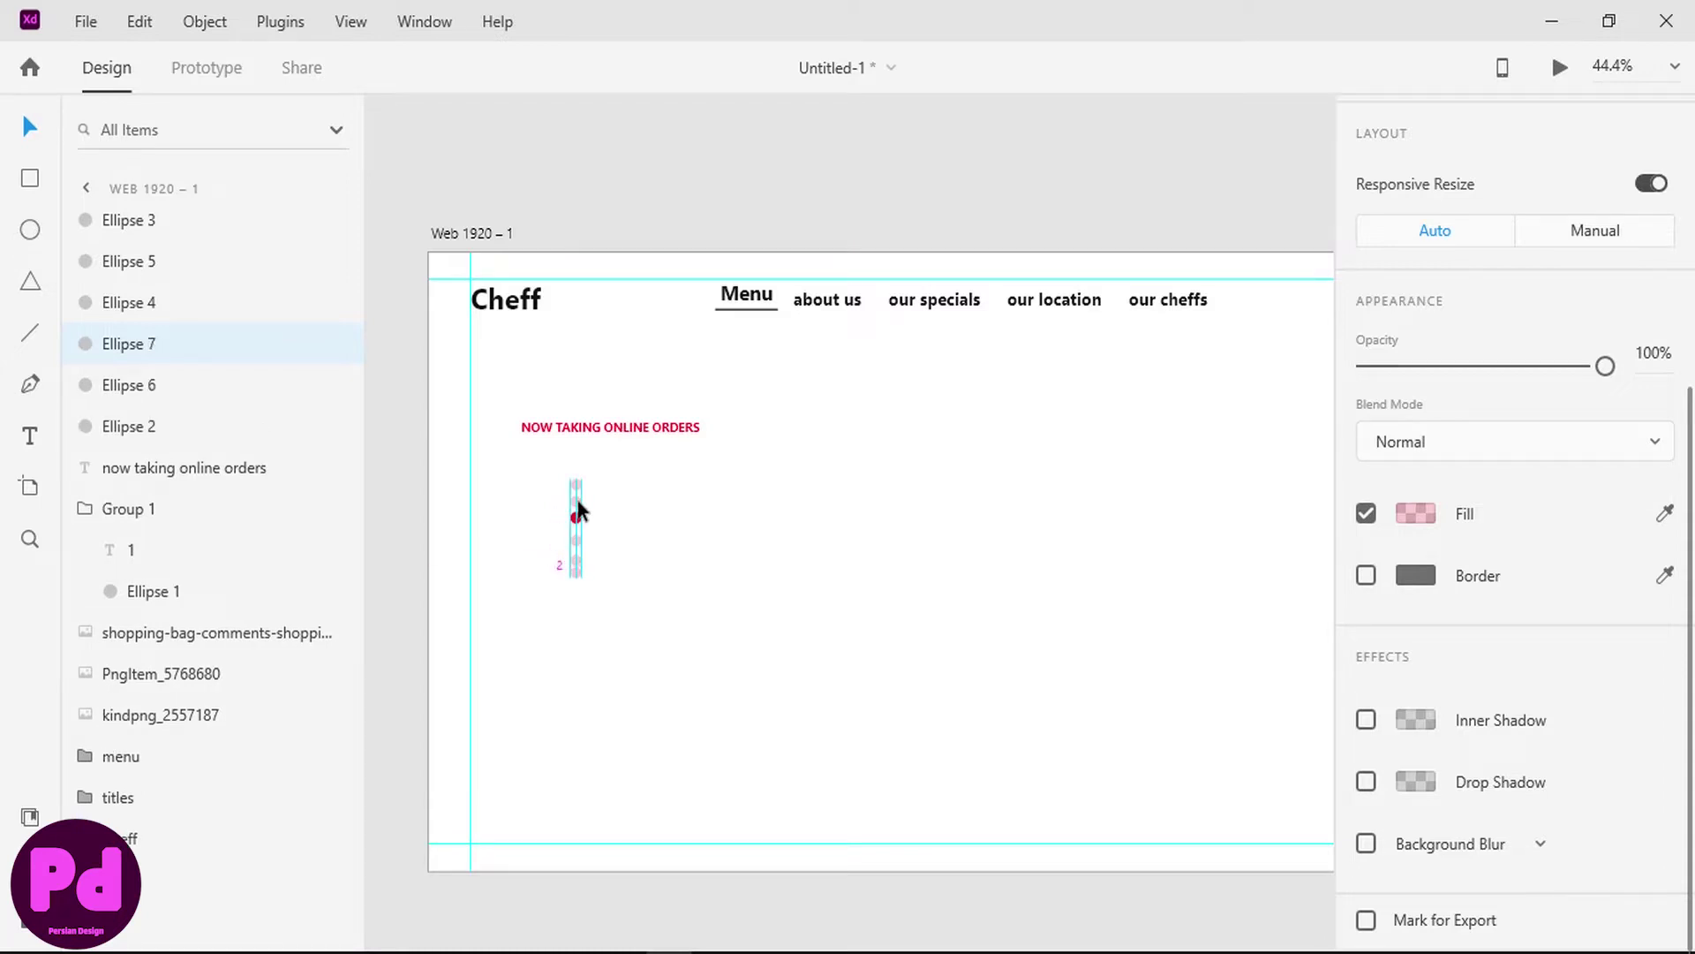
- Distribute the six circles at equal vertical spacing within their column
click(137, 426)
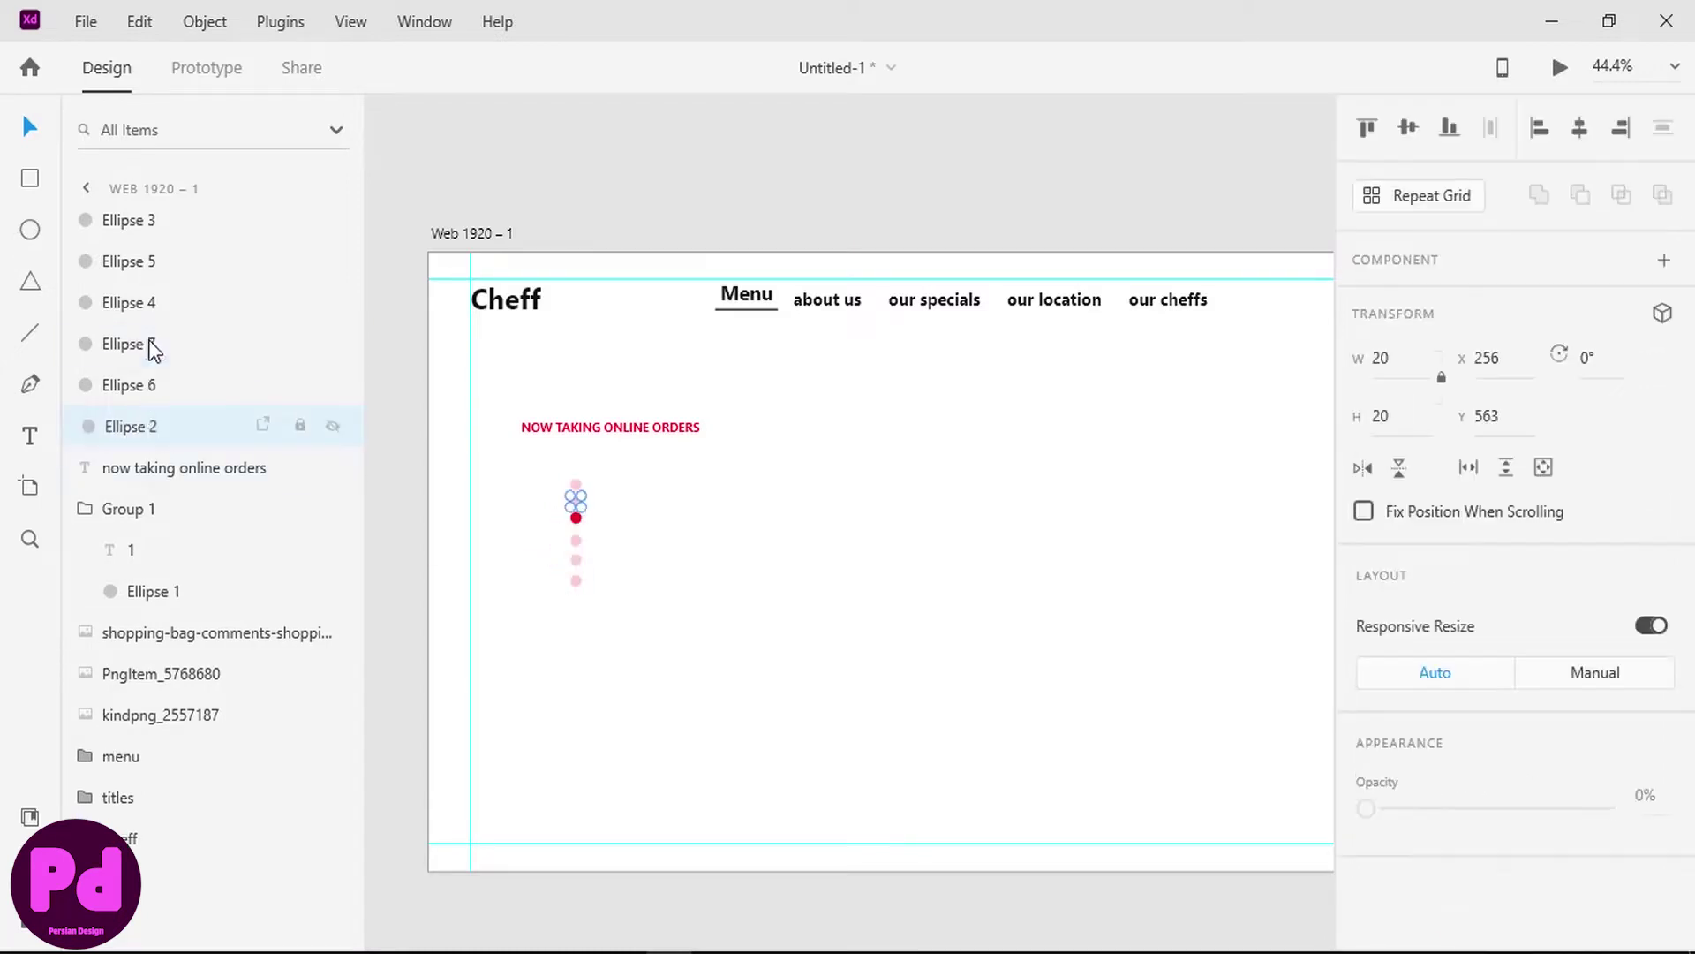
shift+click(154, 221)
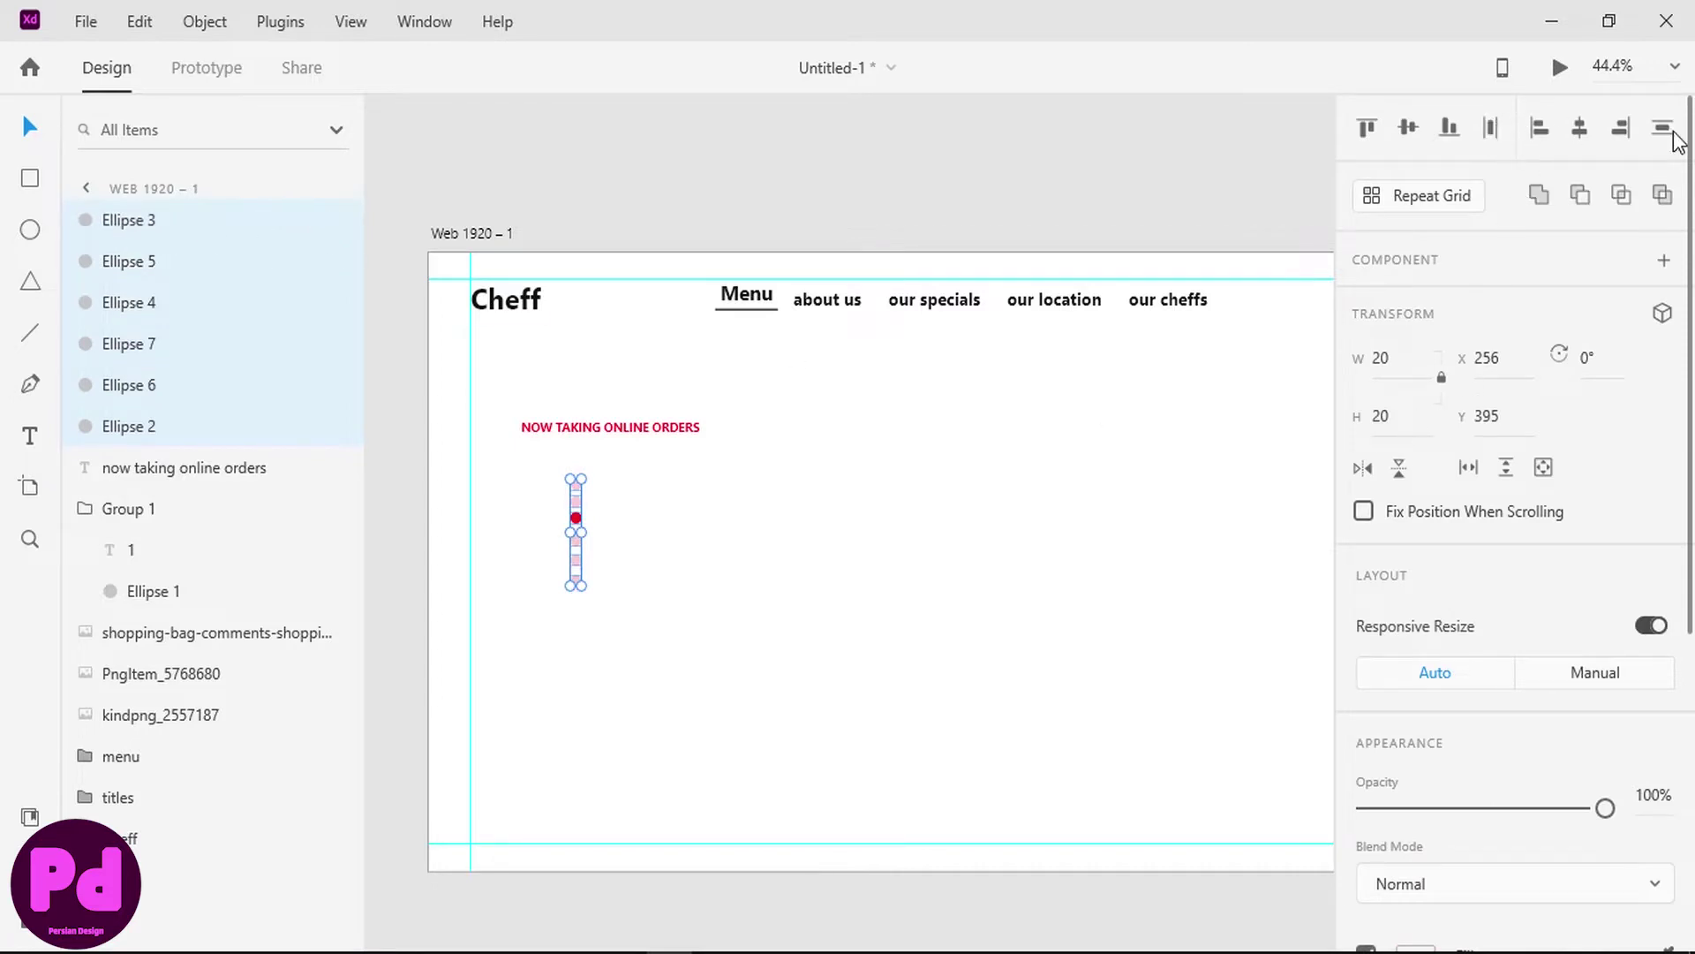
click(578, 495)
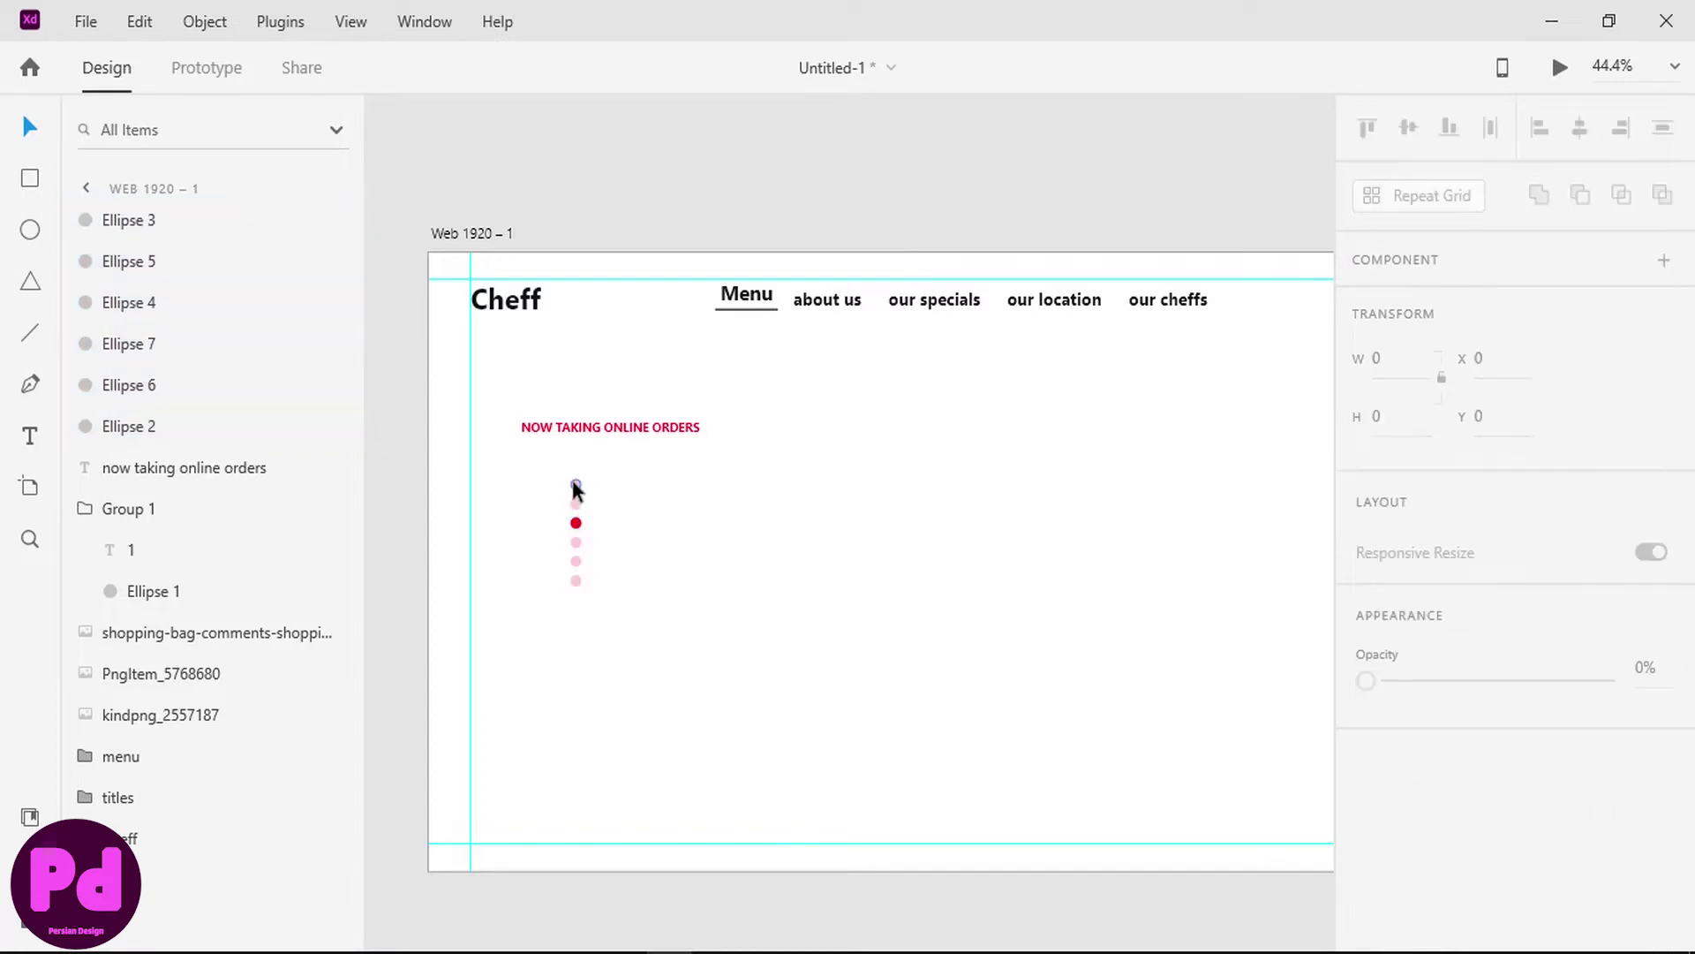
- Delete the topmost pale circle from the column
click(575, 484)
key(Delete)
click(575, 503)
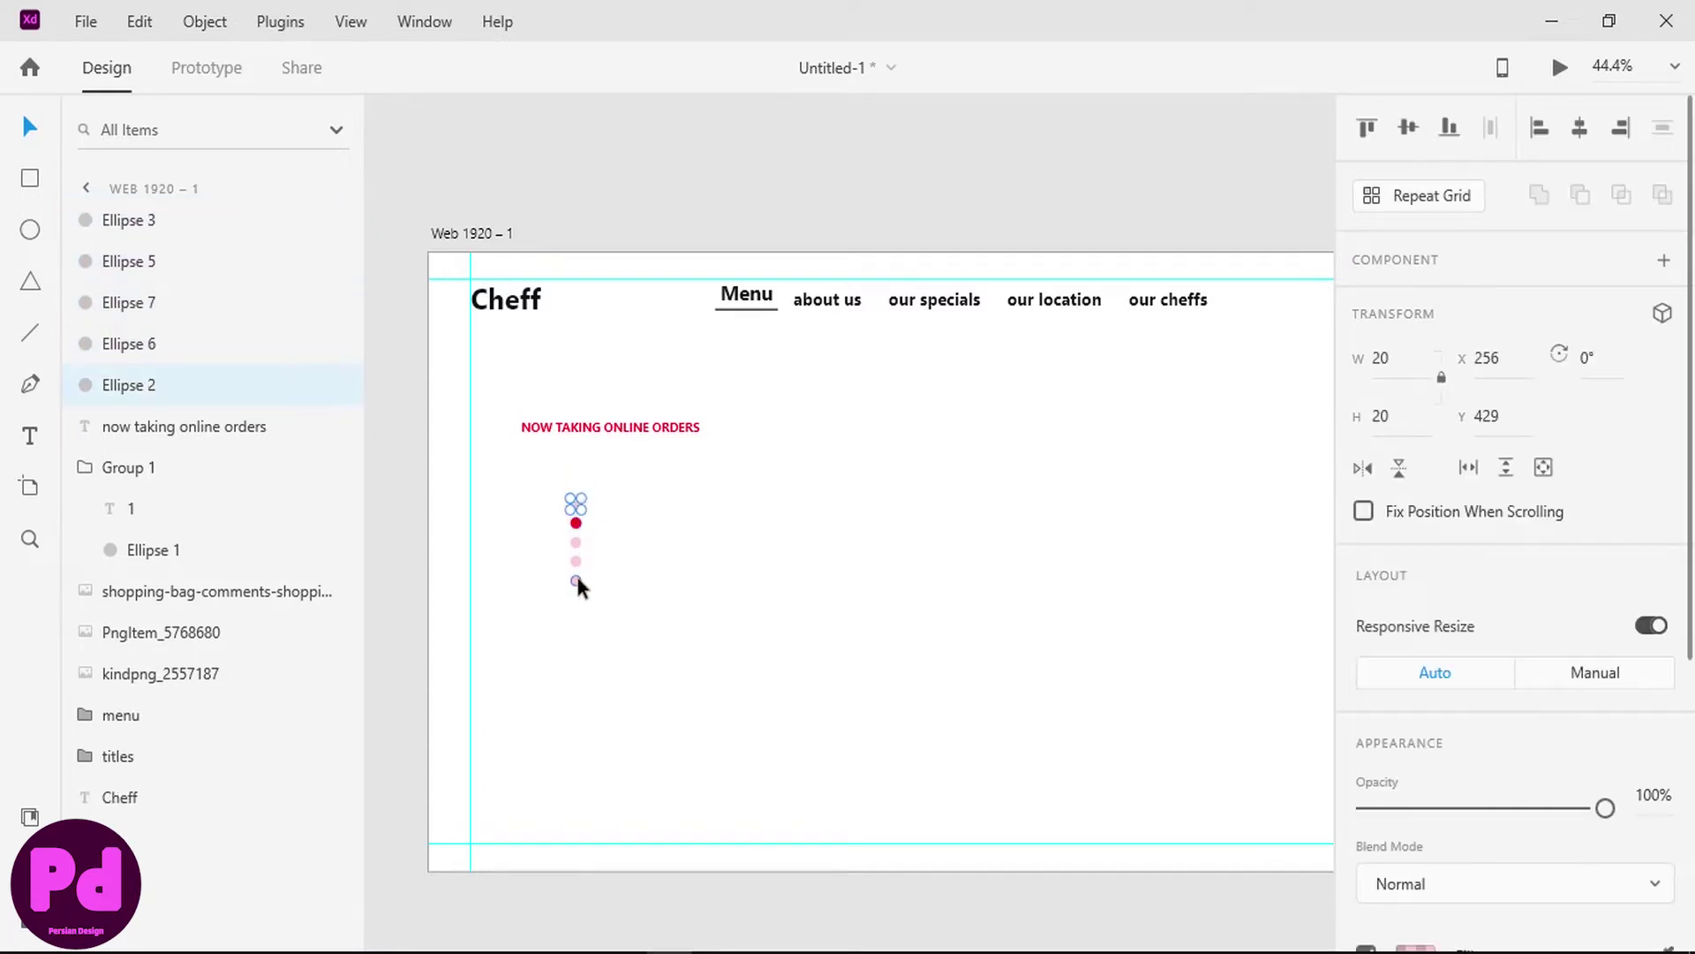
click(575, 526)
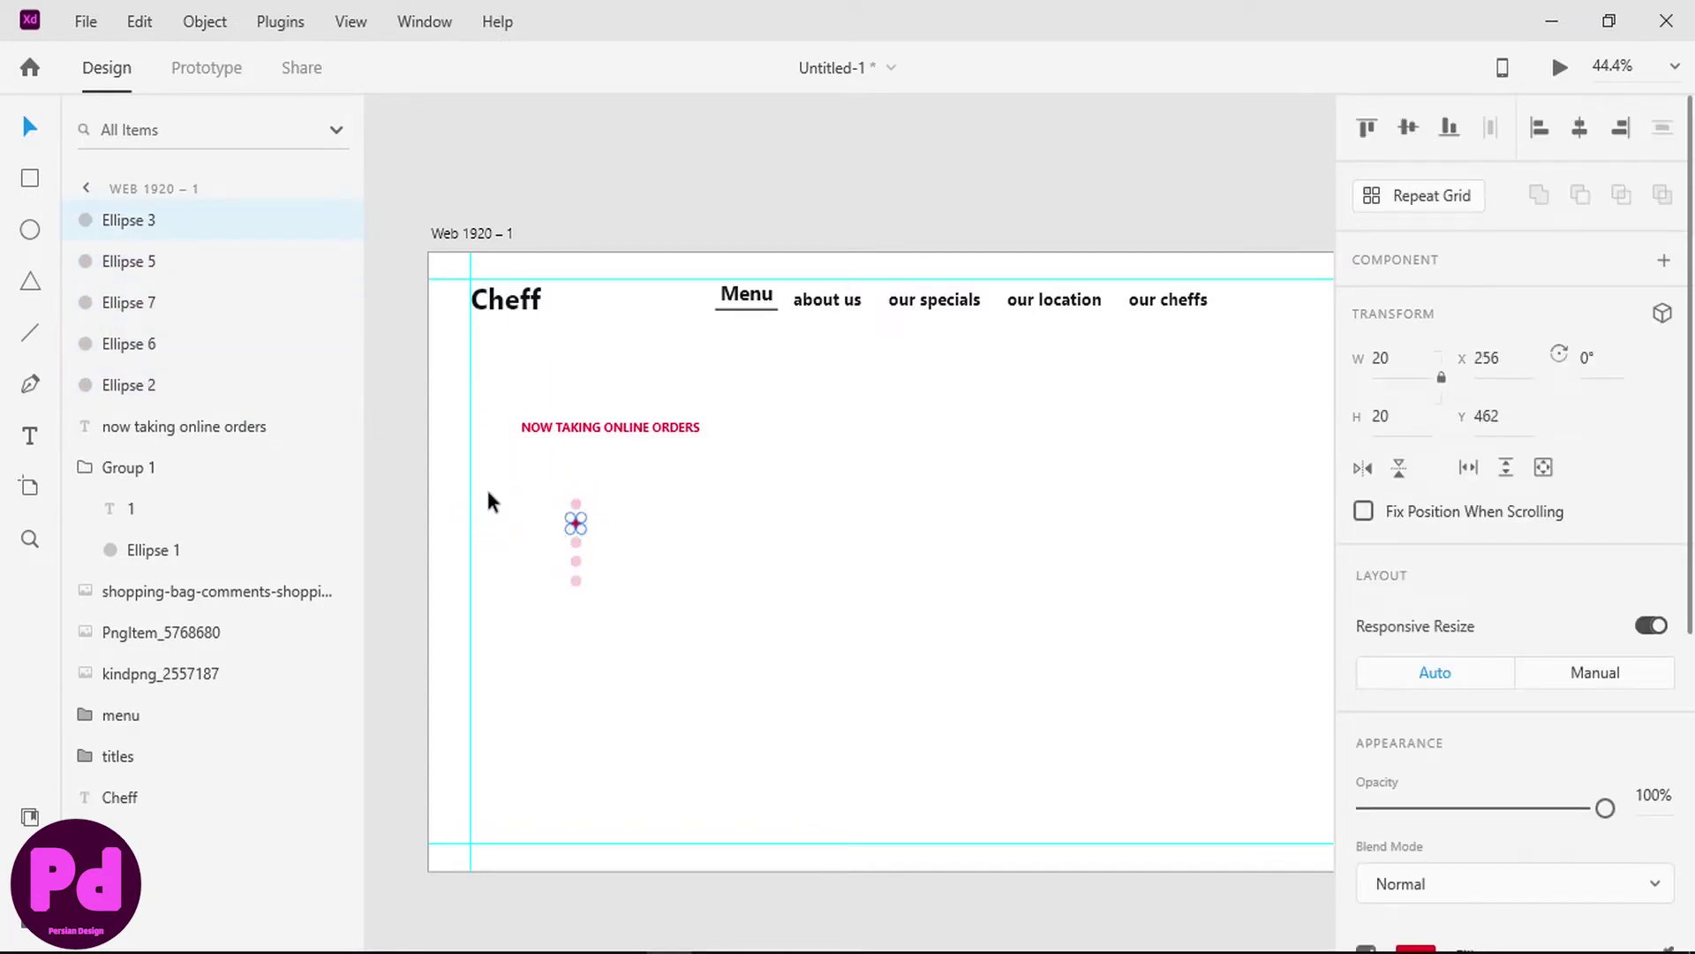
- Group the five remaining circles and rename the group circles
click(159, 385)
shift+click(143, 224)
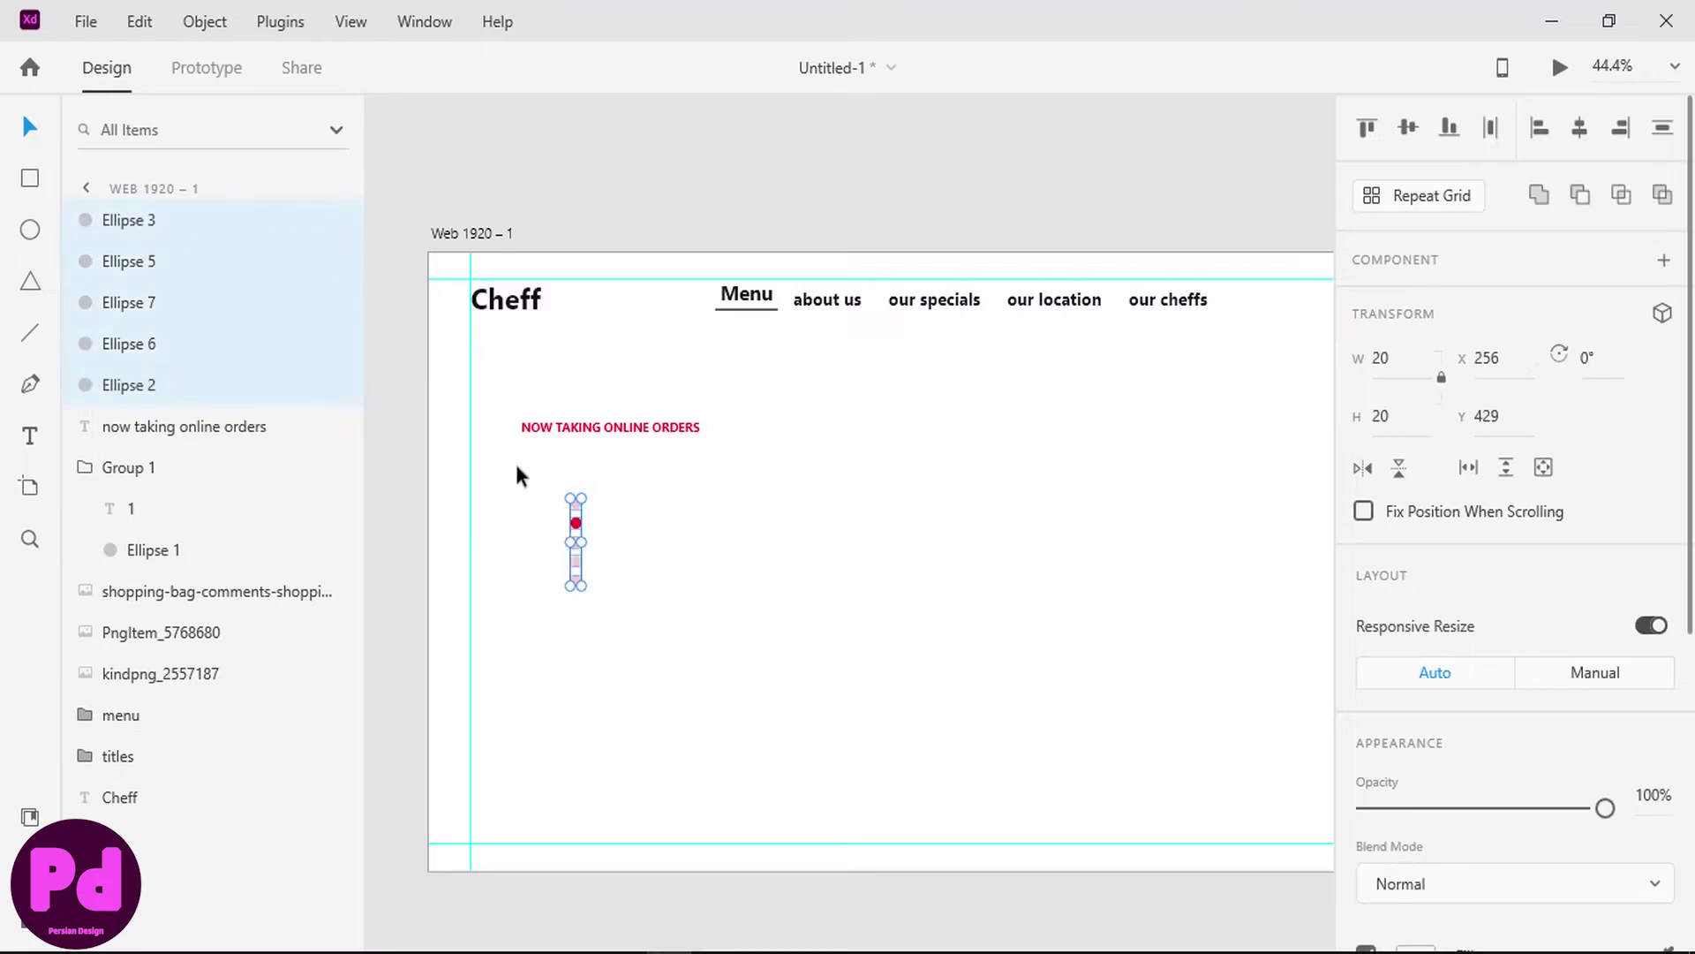
key(ctrl+g)
double_click(133, 221)
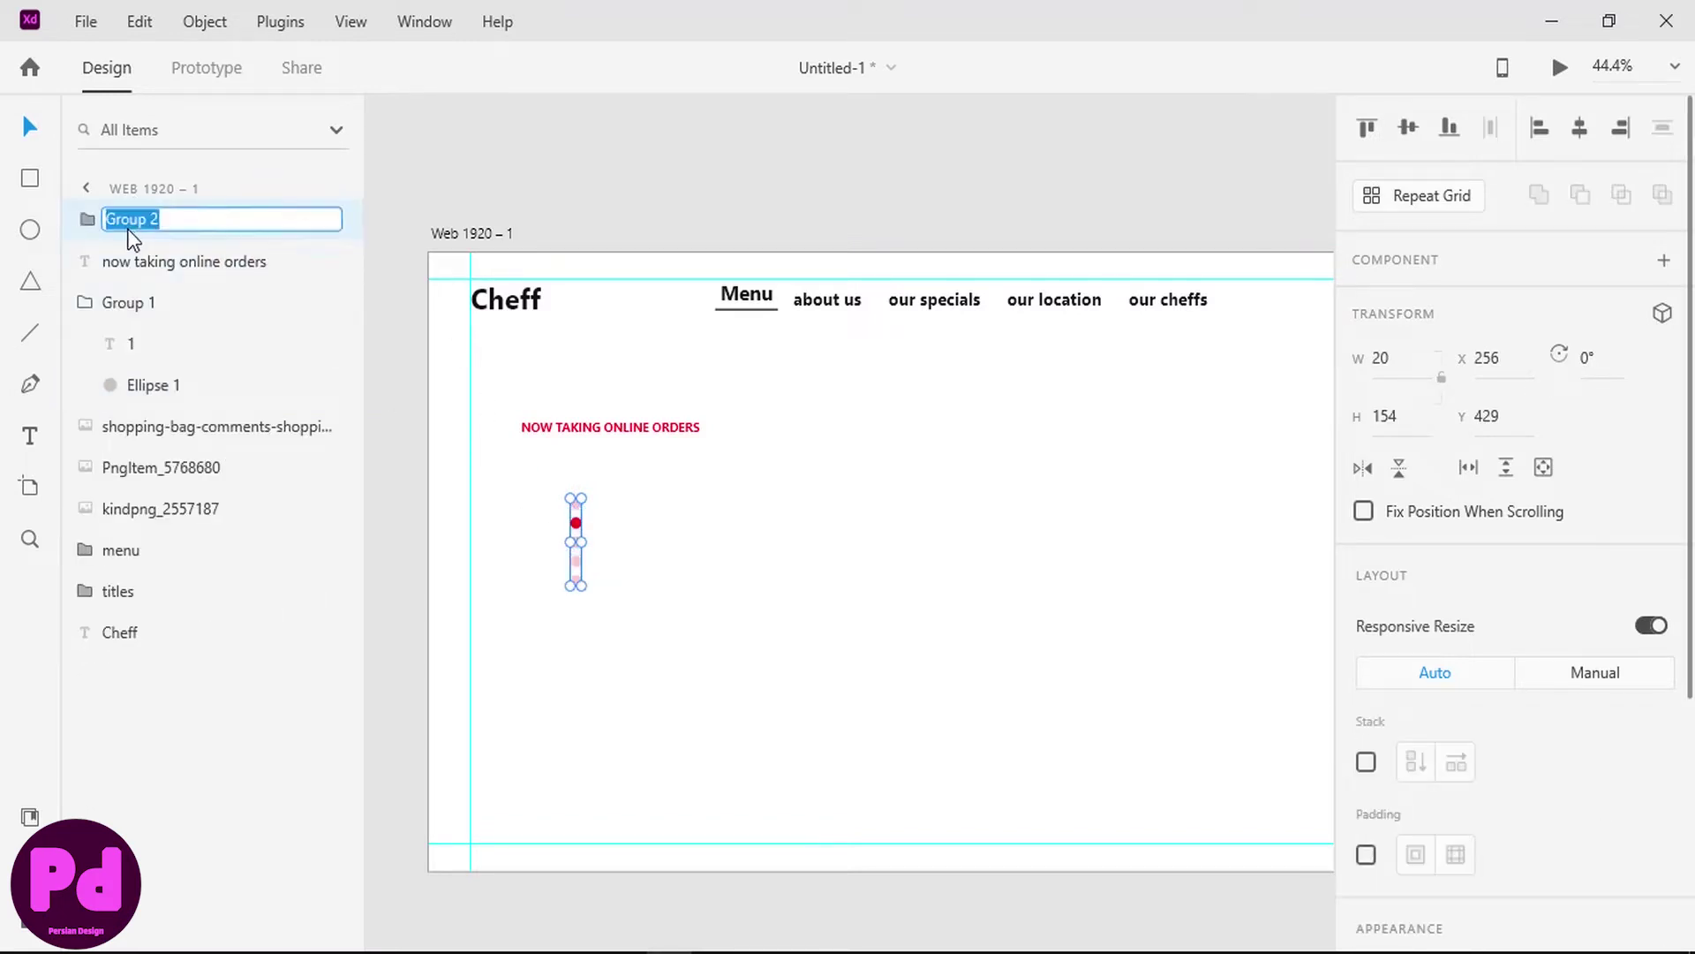
text(circl)
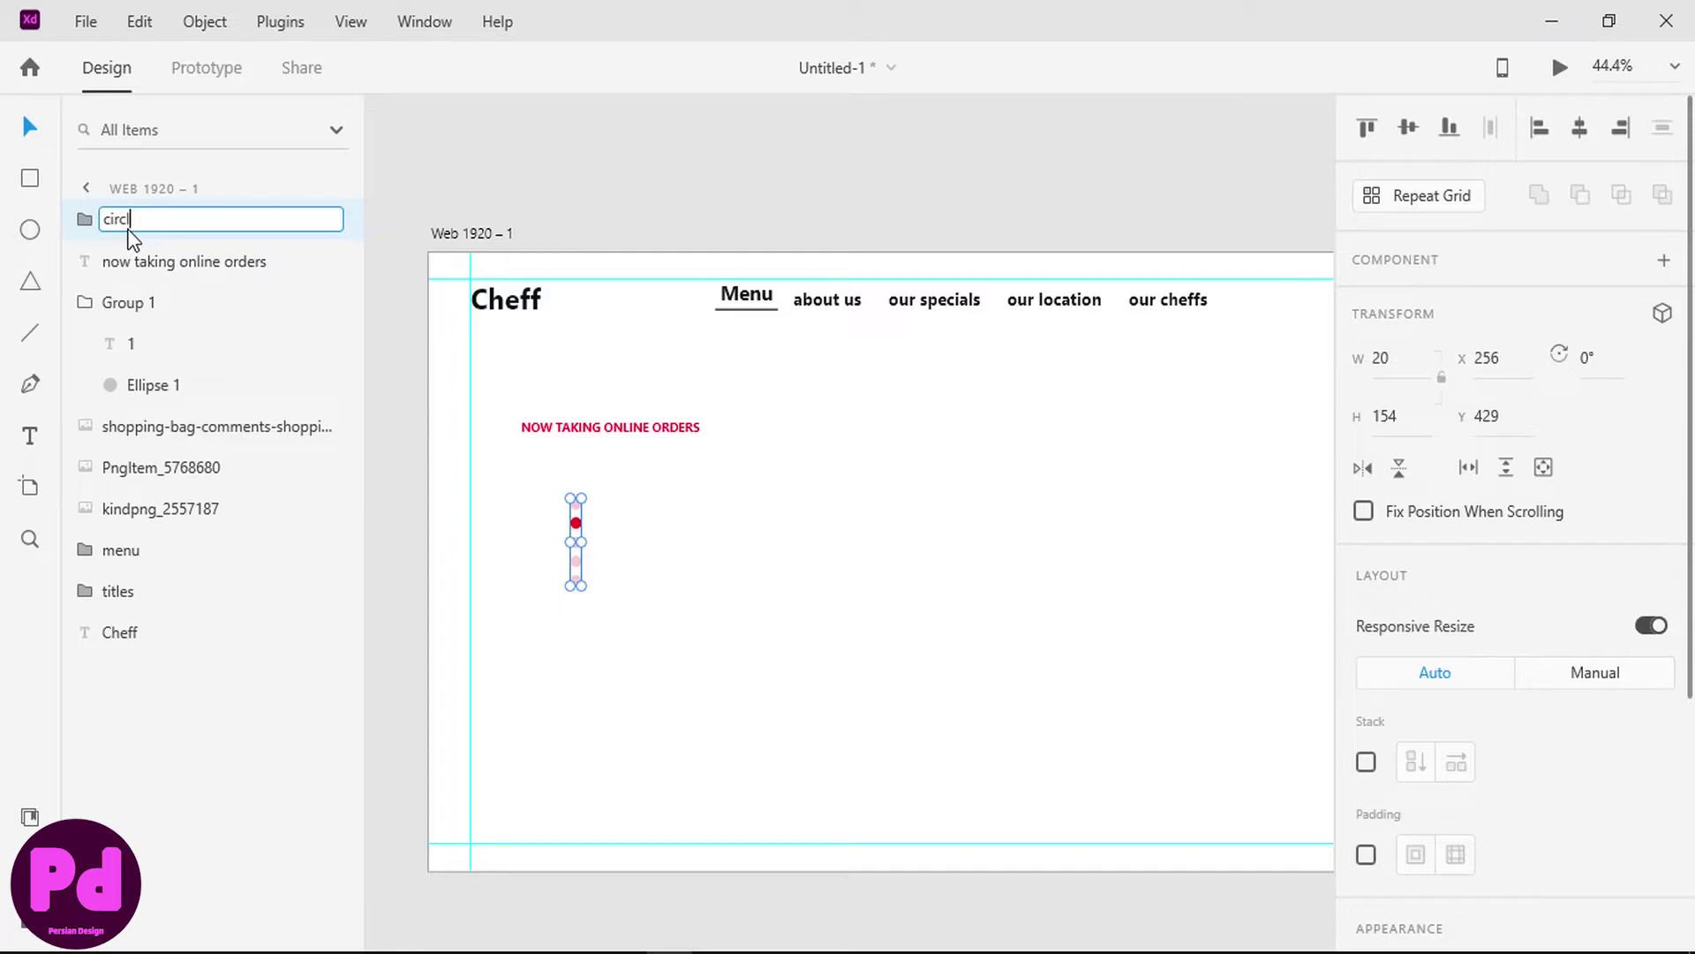
key(BackSpace)
key(BackSpace)
key(BackSpace)
key(BackSpace)
key(BackSpace)
key(Return)
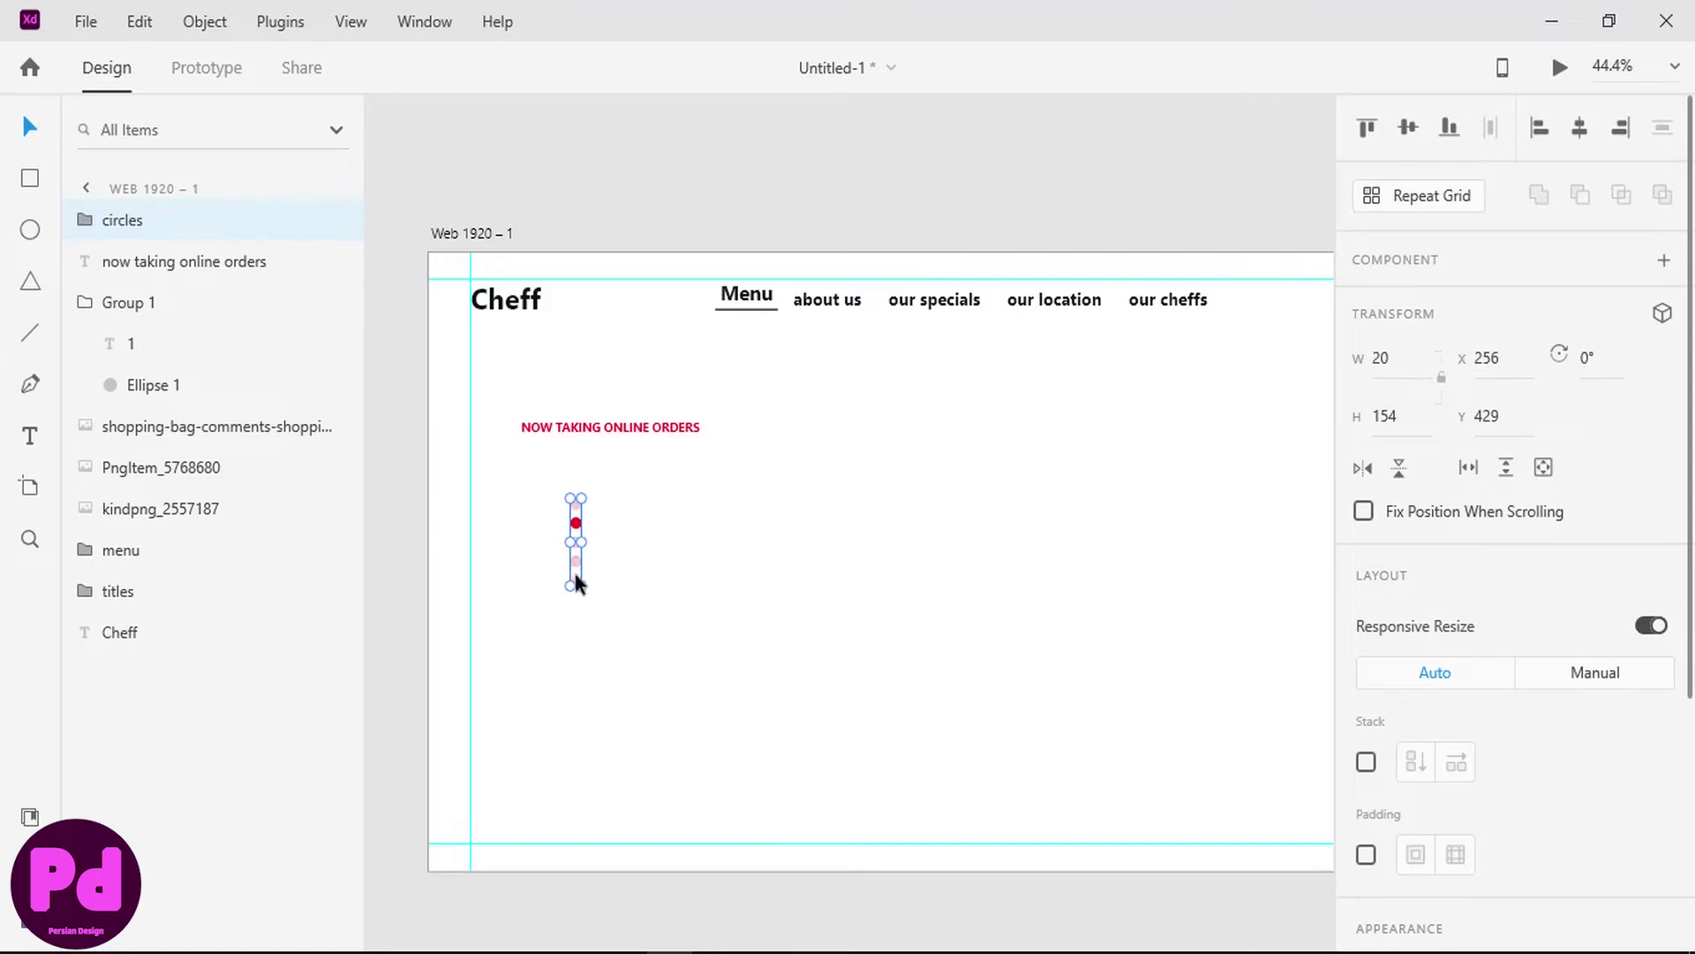
- Shorten the circles group to a height of 126 and move it into the artboard's left margin at X 31, Y 438
scroll(579, 563, up, 5)
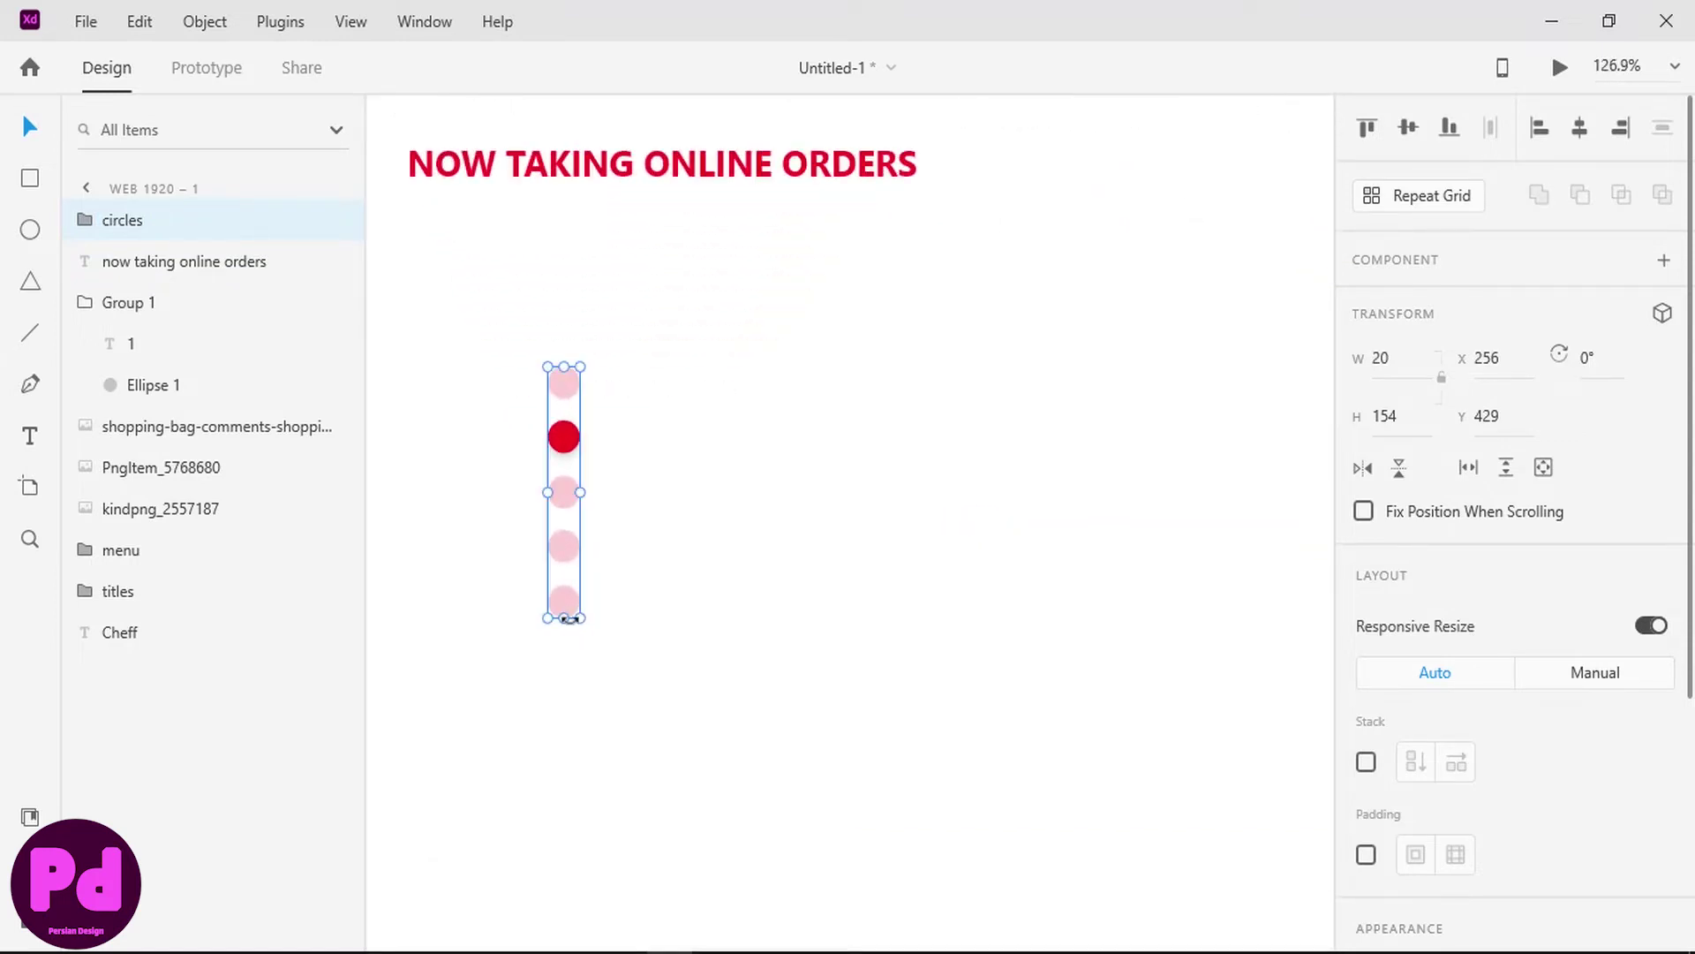
drag(563, 618, 457, 515)
scroll(564, 574, down, 5)
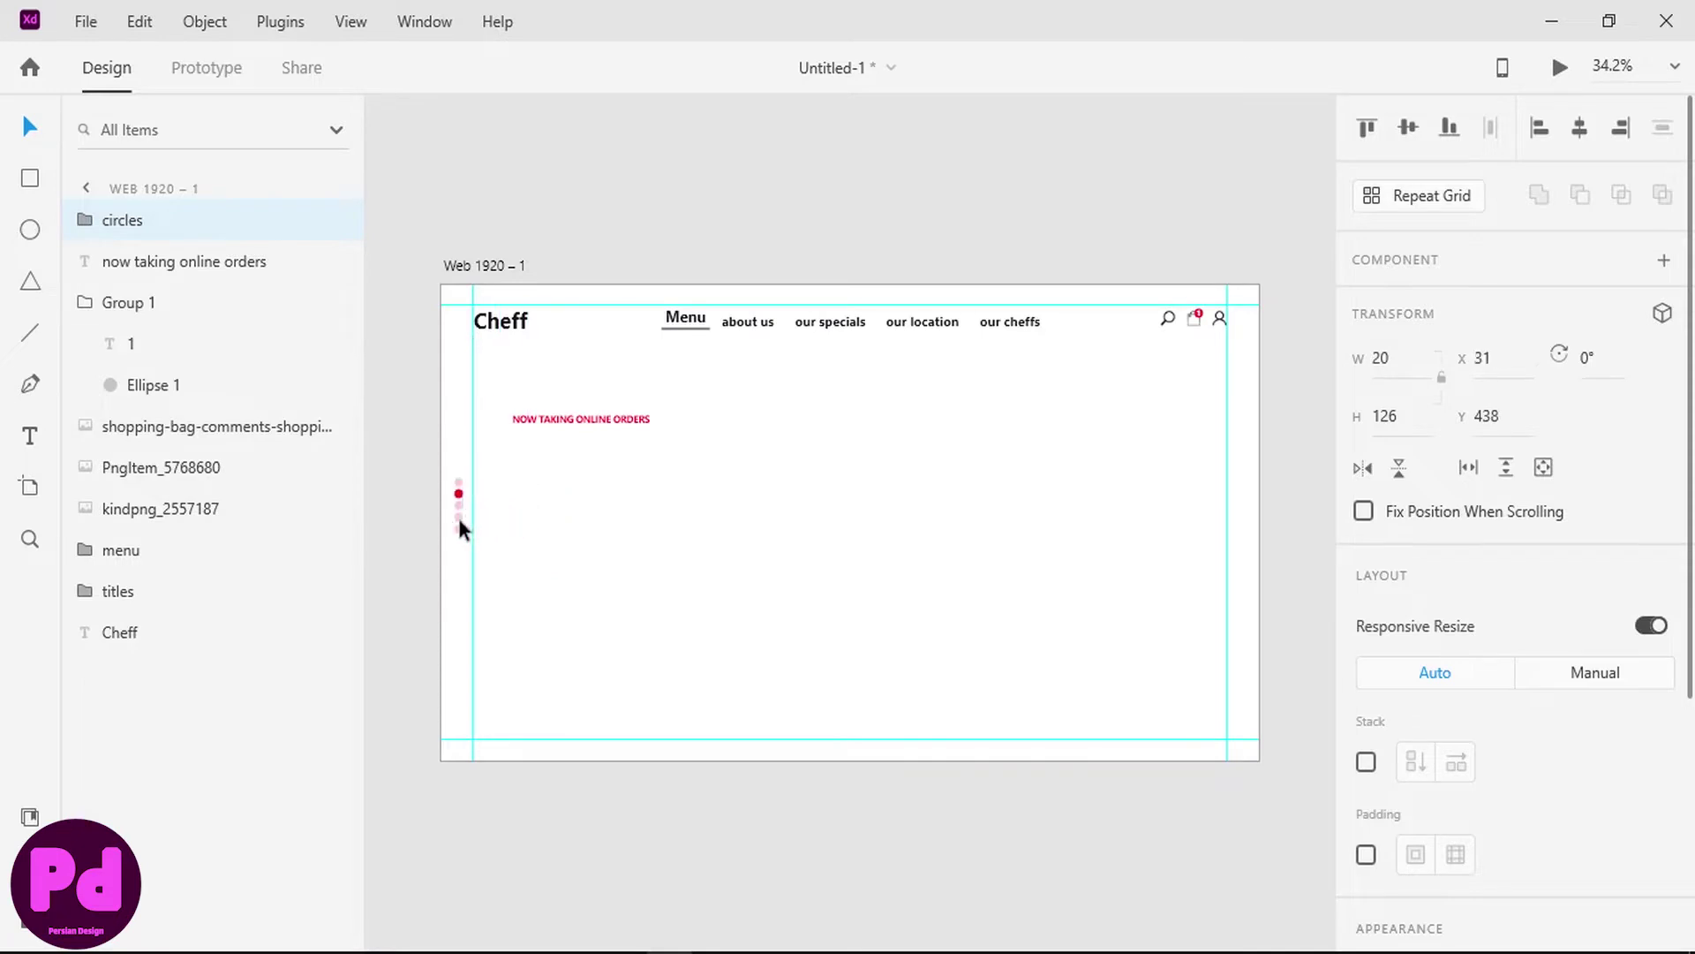
click(603, 497)
- Add the text Pasta beneath the NOW TAKING ONLINE ORDERS line and set its font size to 150
key(t)
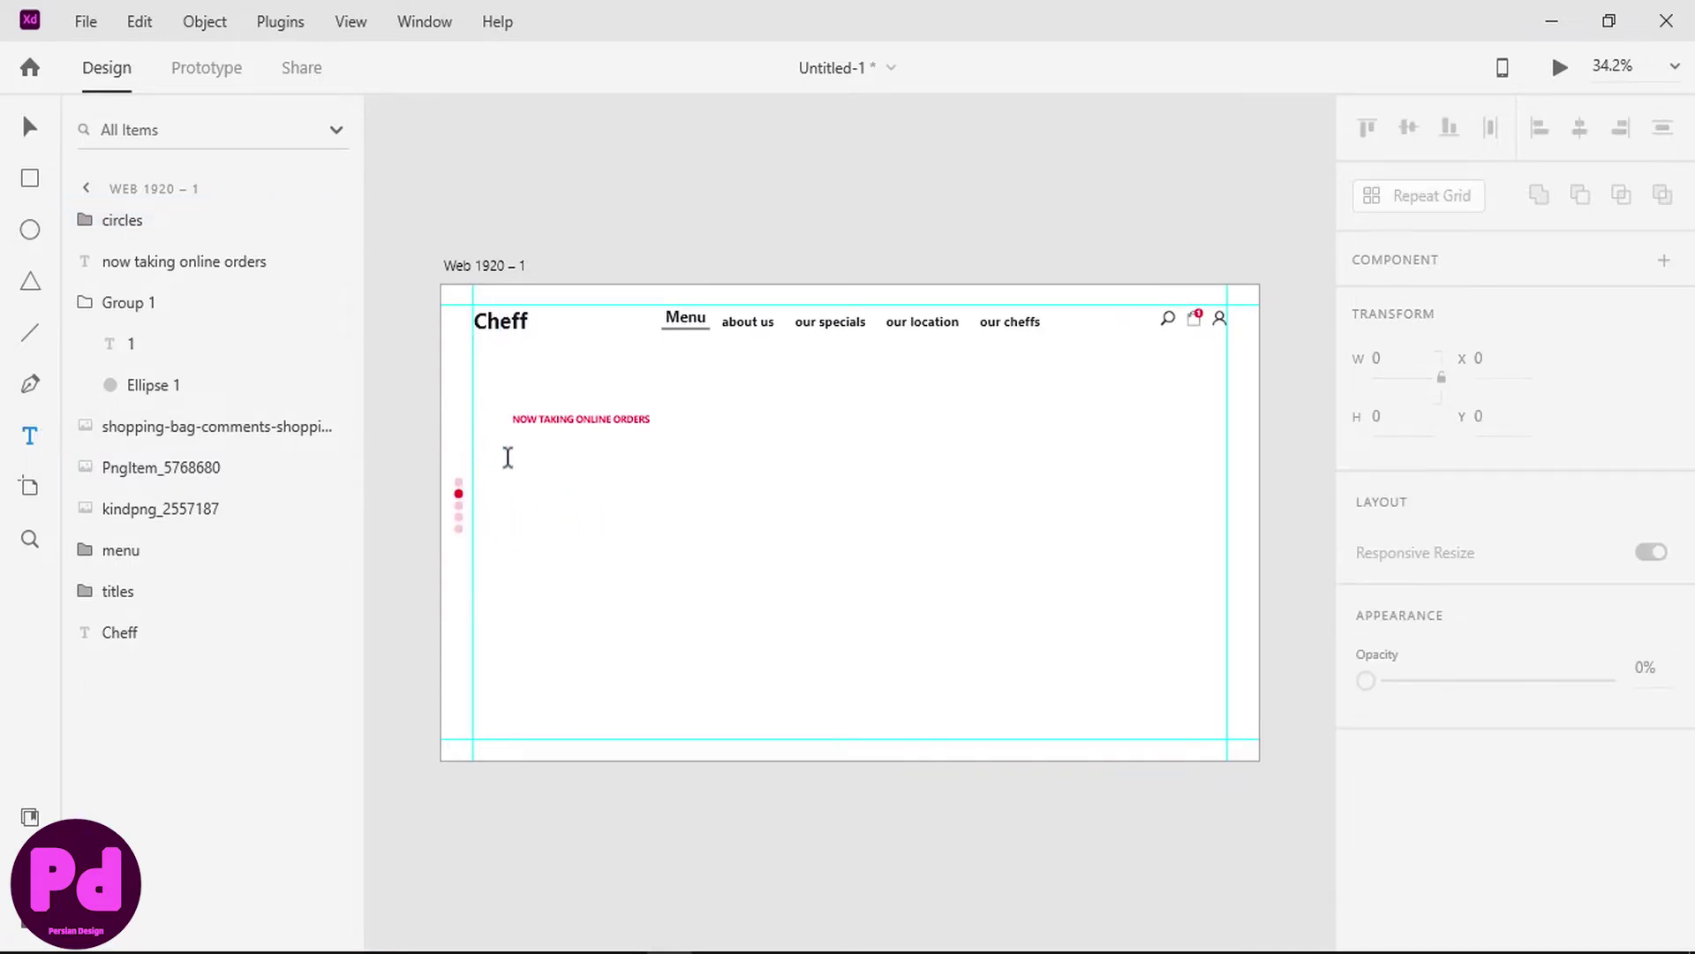
click(716, 455)
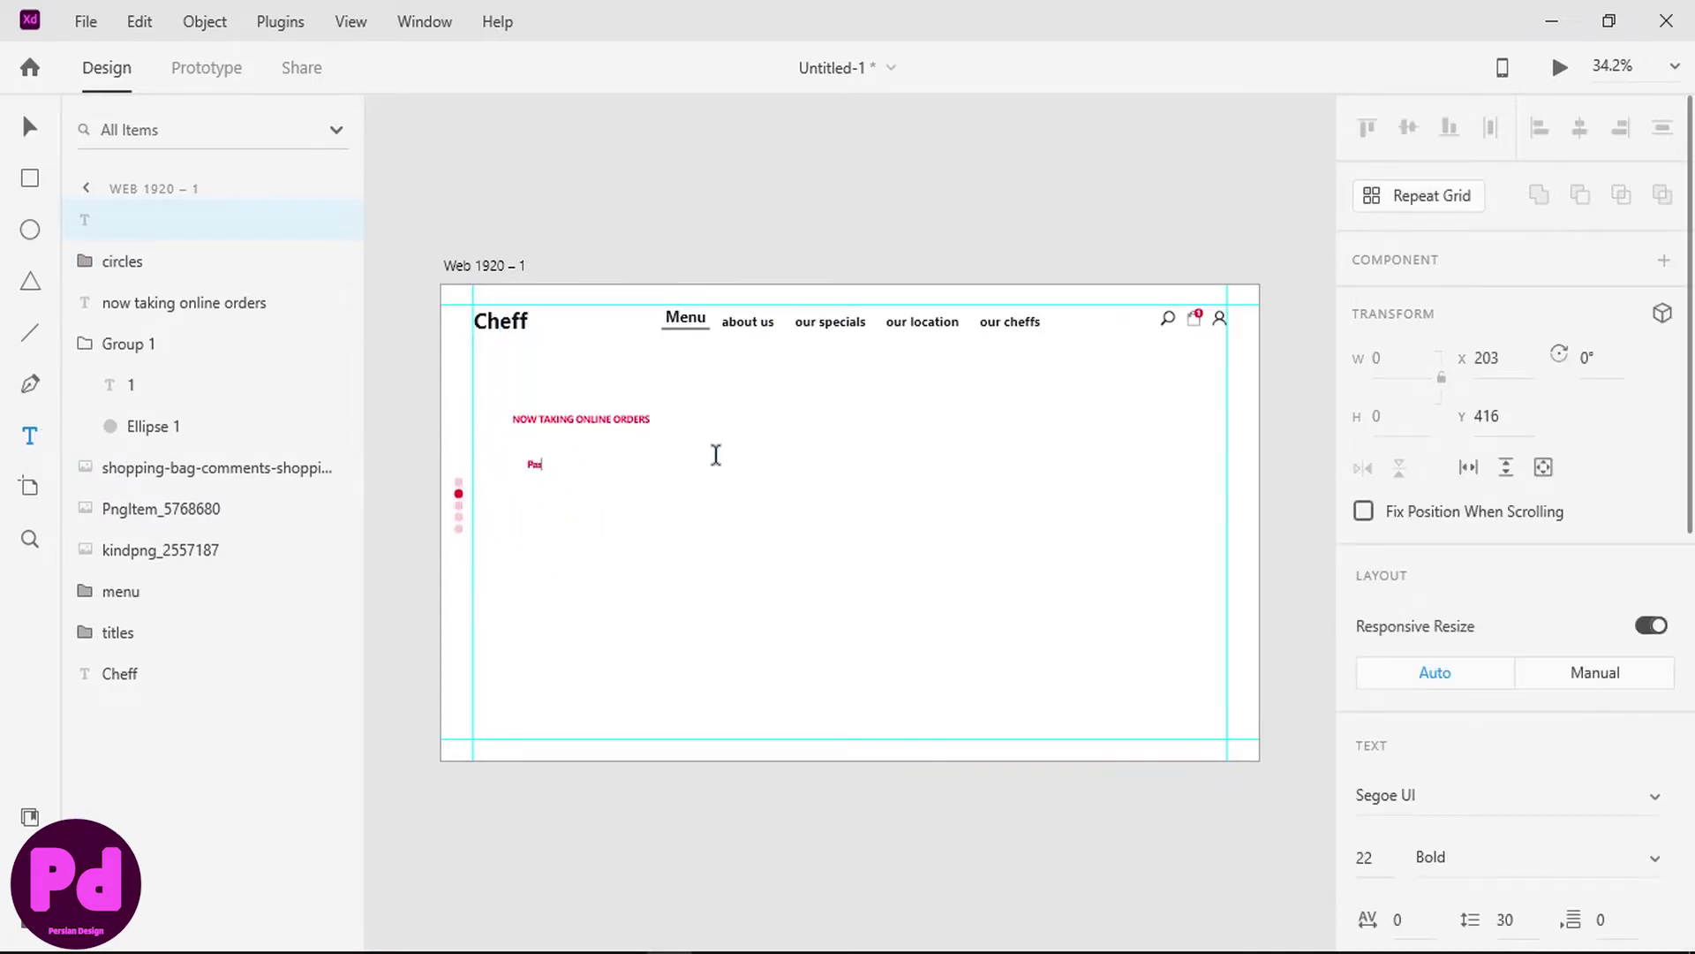
text(Pasta)
key(ctrl+a)
scroll(1581, 587, down, 5)
click(1367, 346)
text(100)
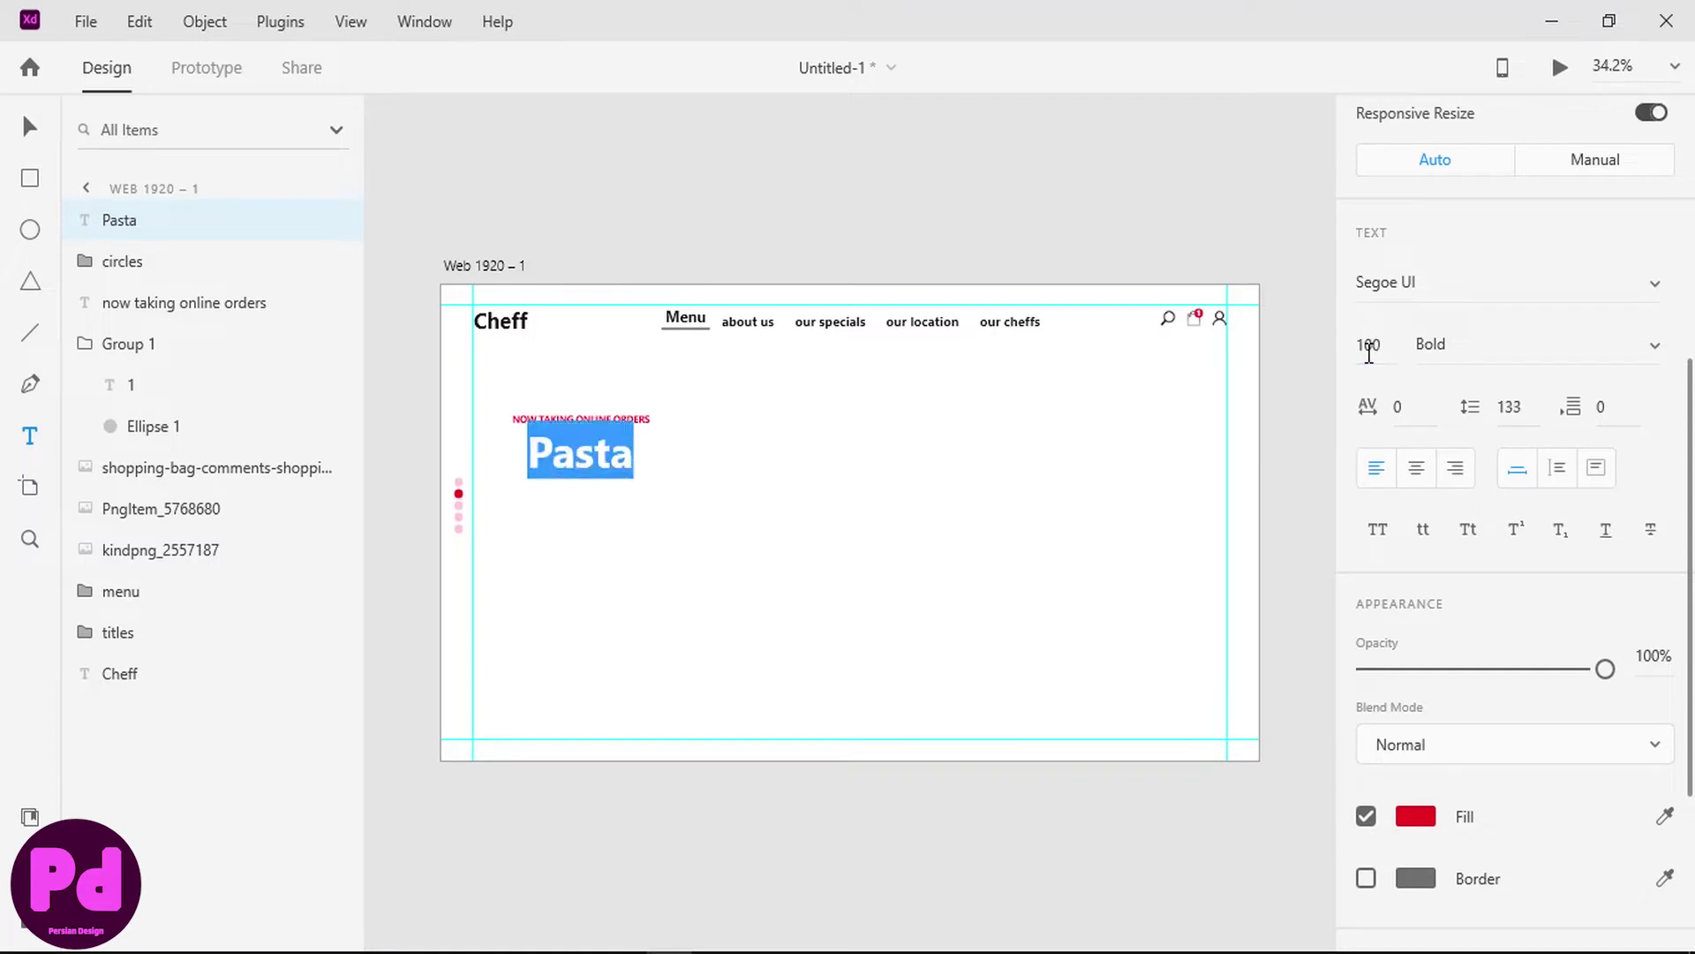
click(1368, 347)
text(150)
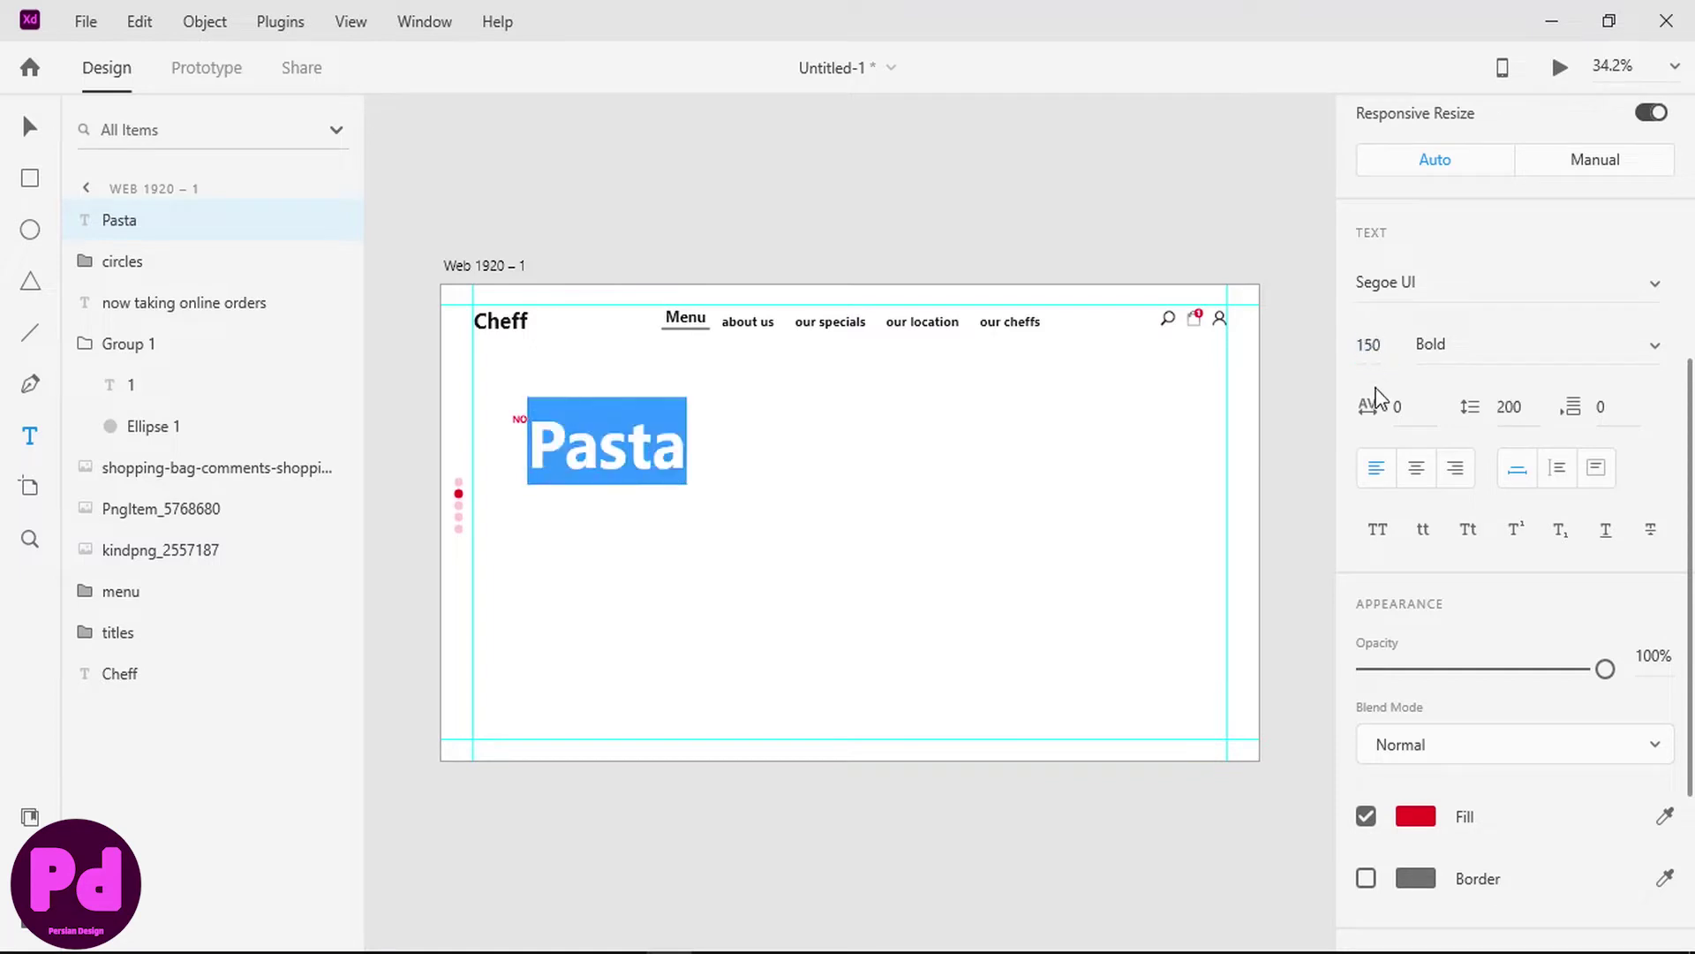
- Change the Pasta heading's font to Sitka Small and set its size to 175
click(1658, 285)
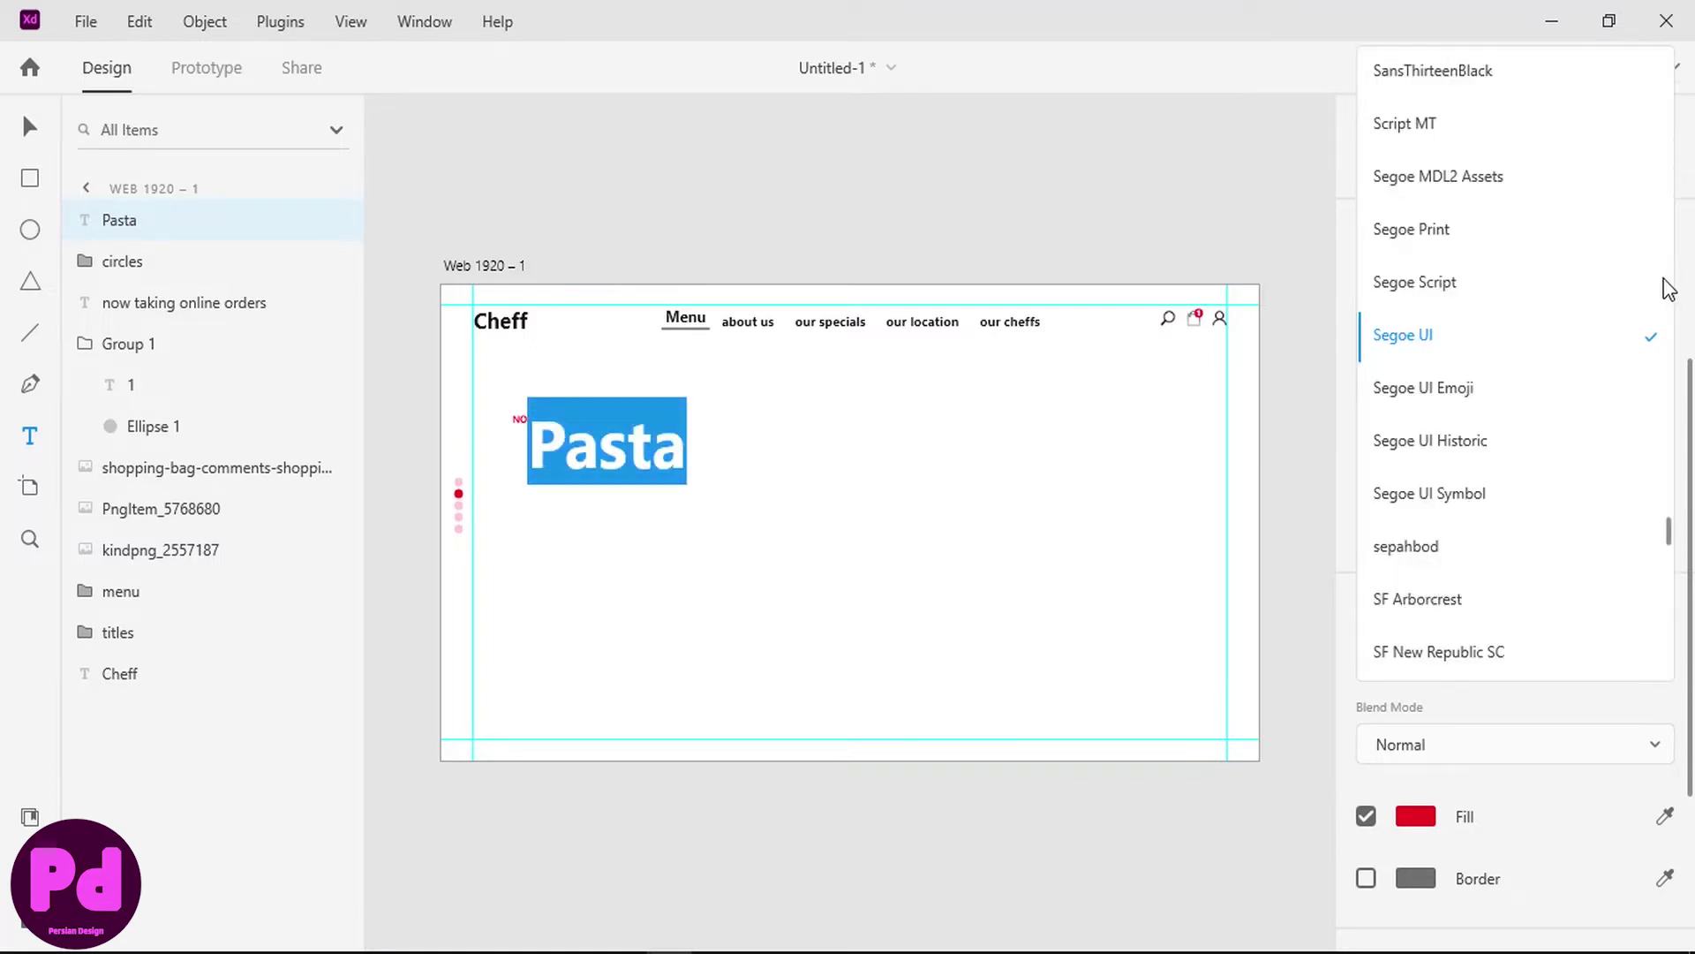
scroll(1655, 310, down, 9)
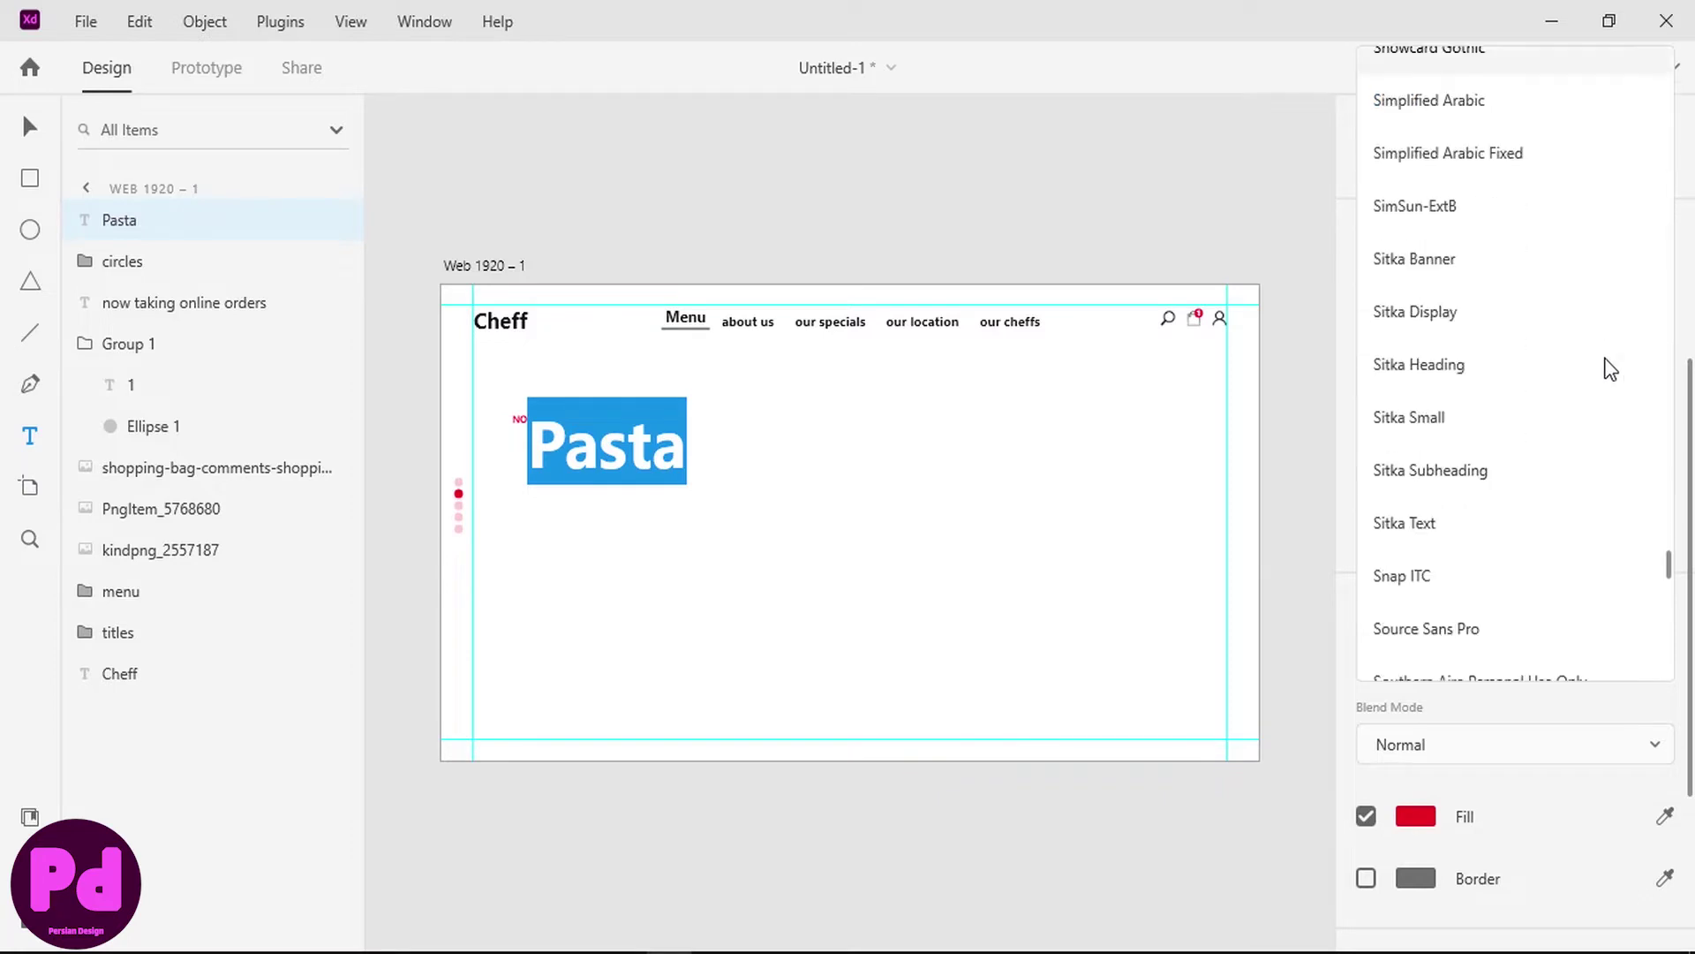
click(1434, 522)
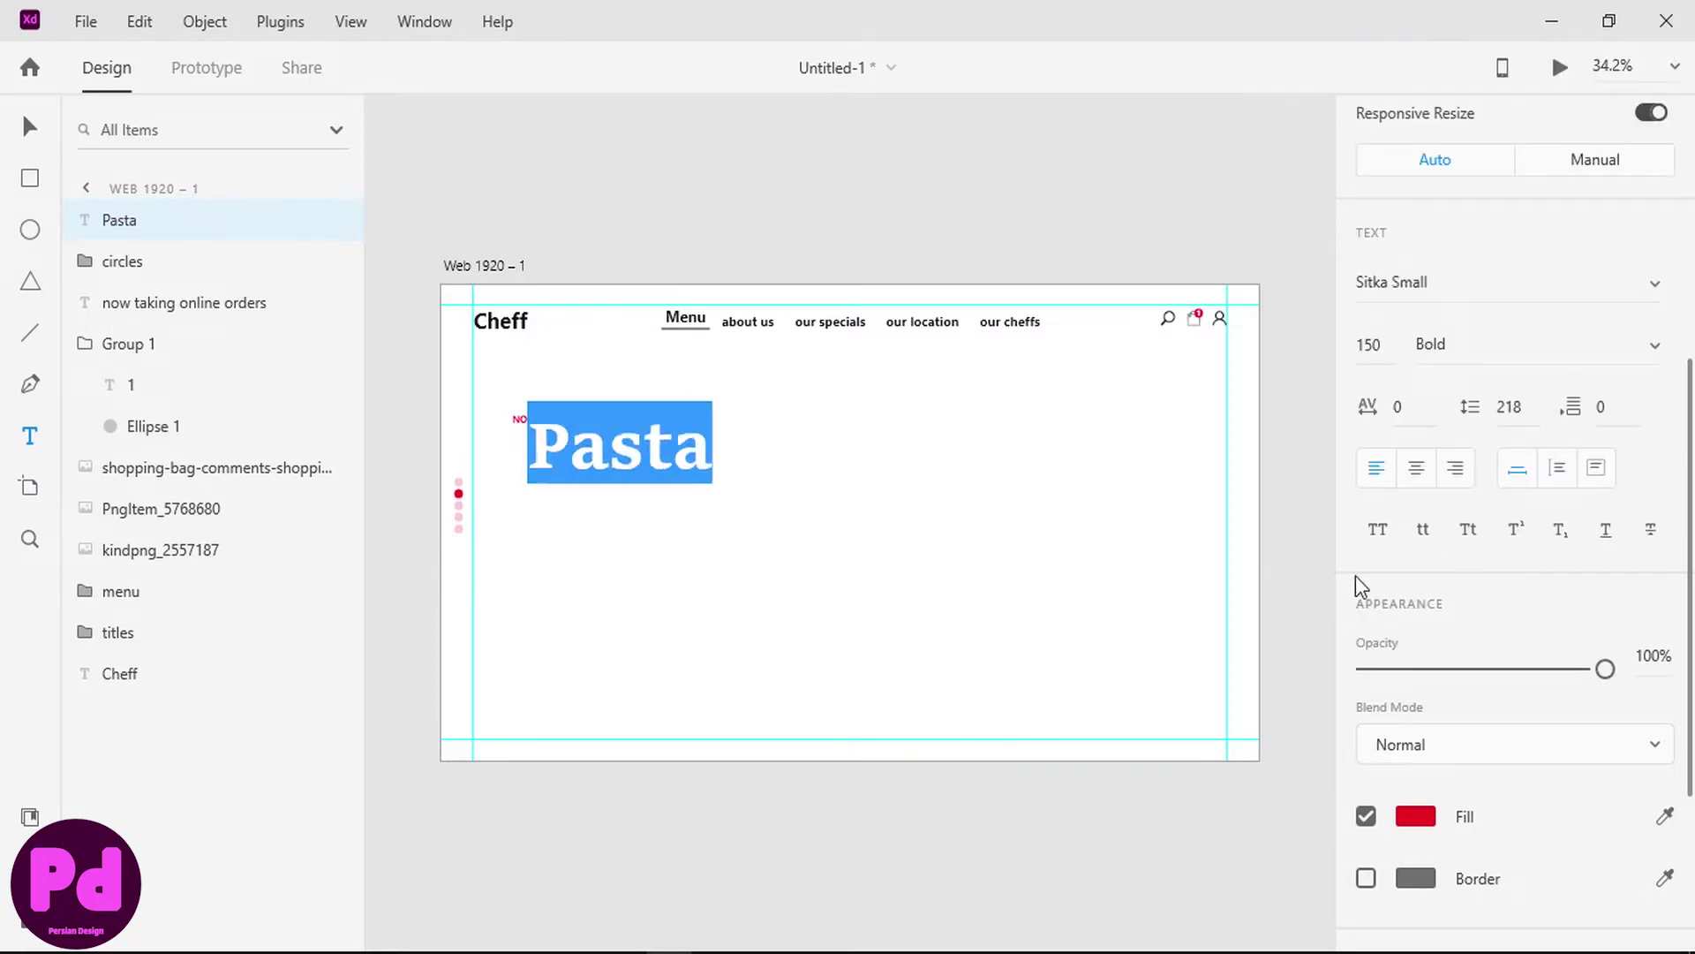
click(1365, 348)
text(17)
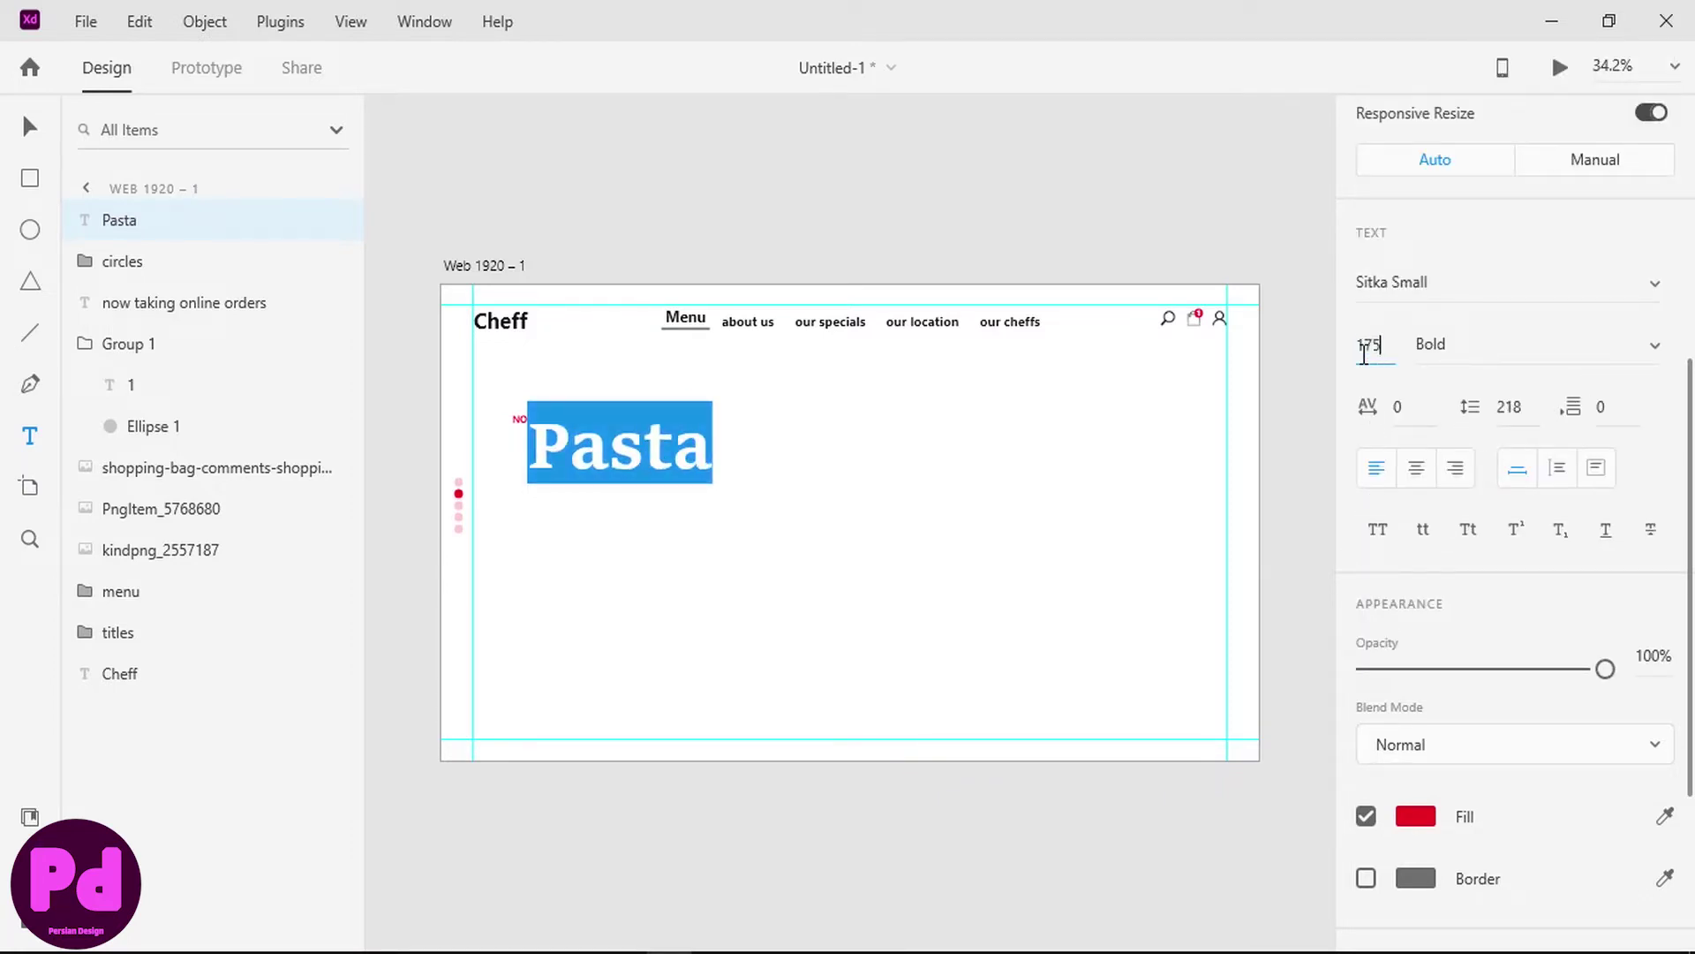
text(5)
key(Return)
click(31, 127)
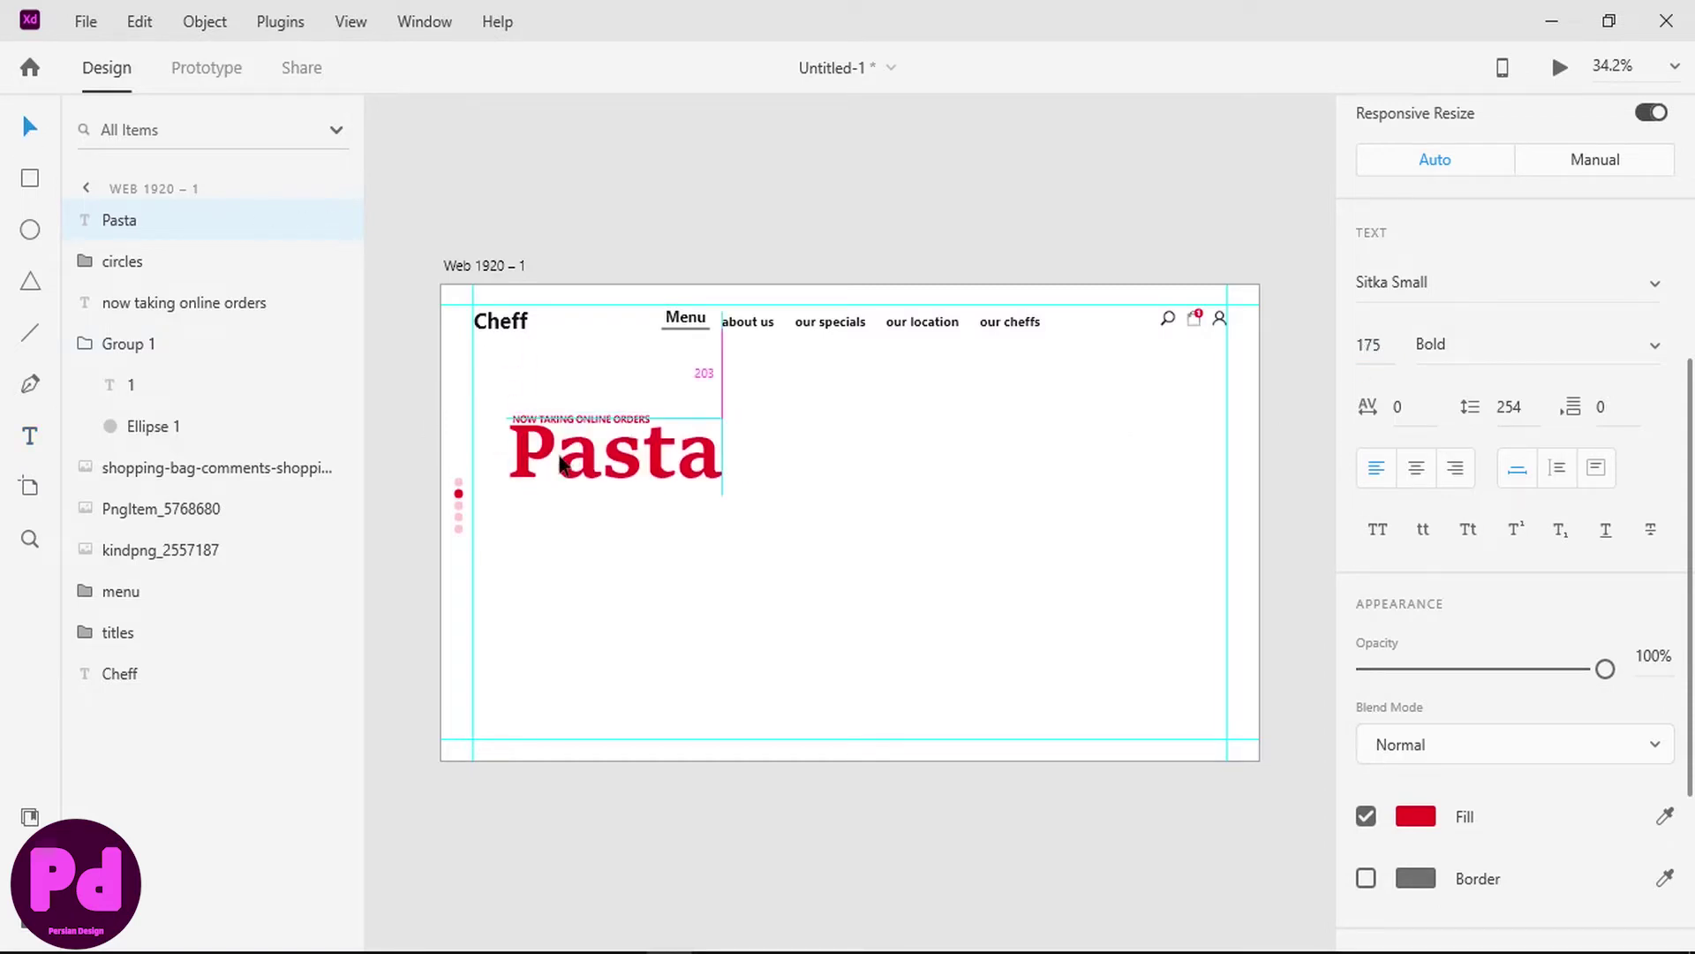
- Place the Pasta heading directly below the NOW TAKING ONLINE ORDERS line and nudge it to align with that line's left edge
drag(561, 466, 564, 474)
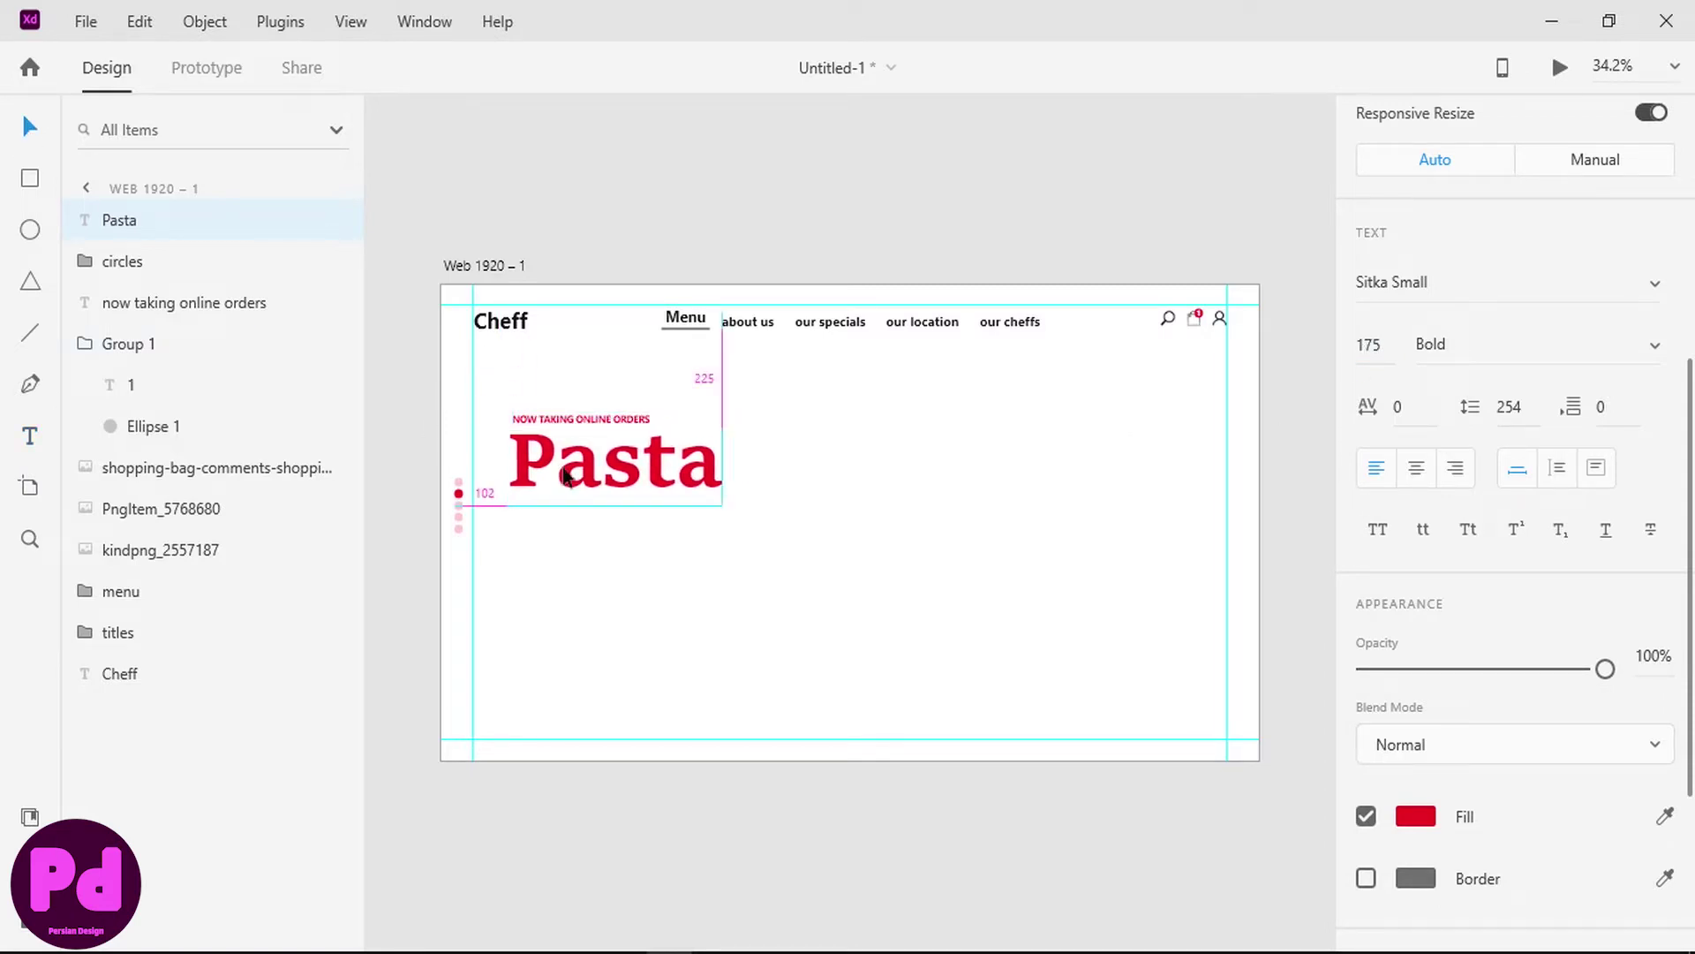
key(Left)
key(Right)
key(Right)
key(Right)
key(Right)
key(Right)
key(Right)
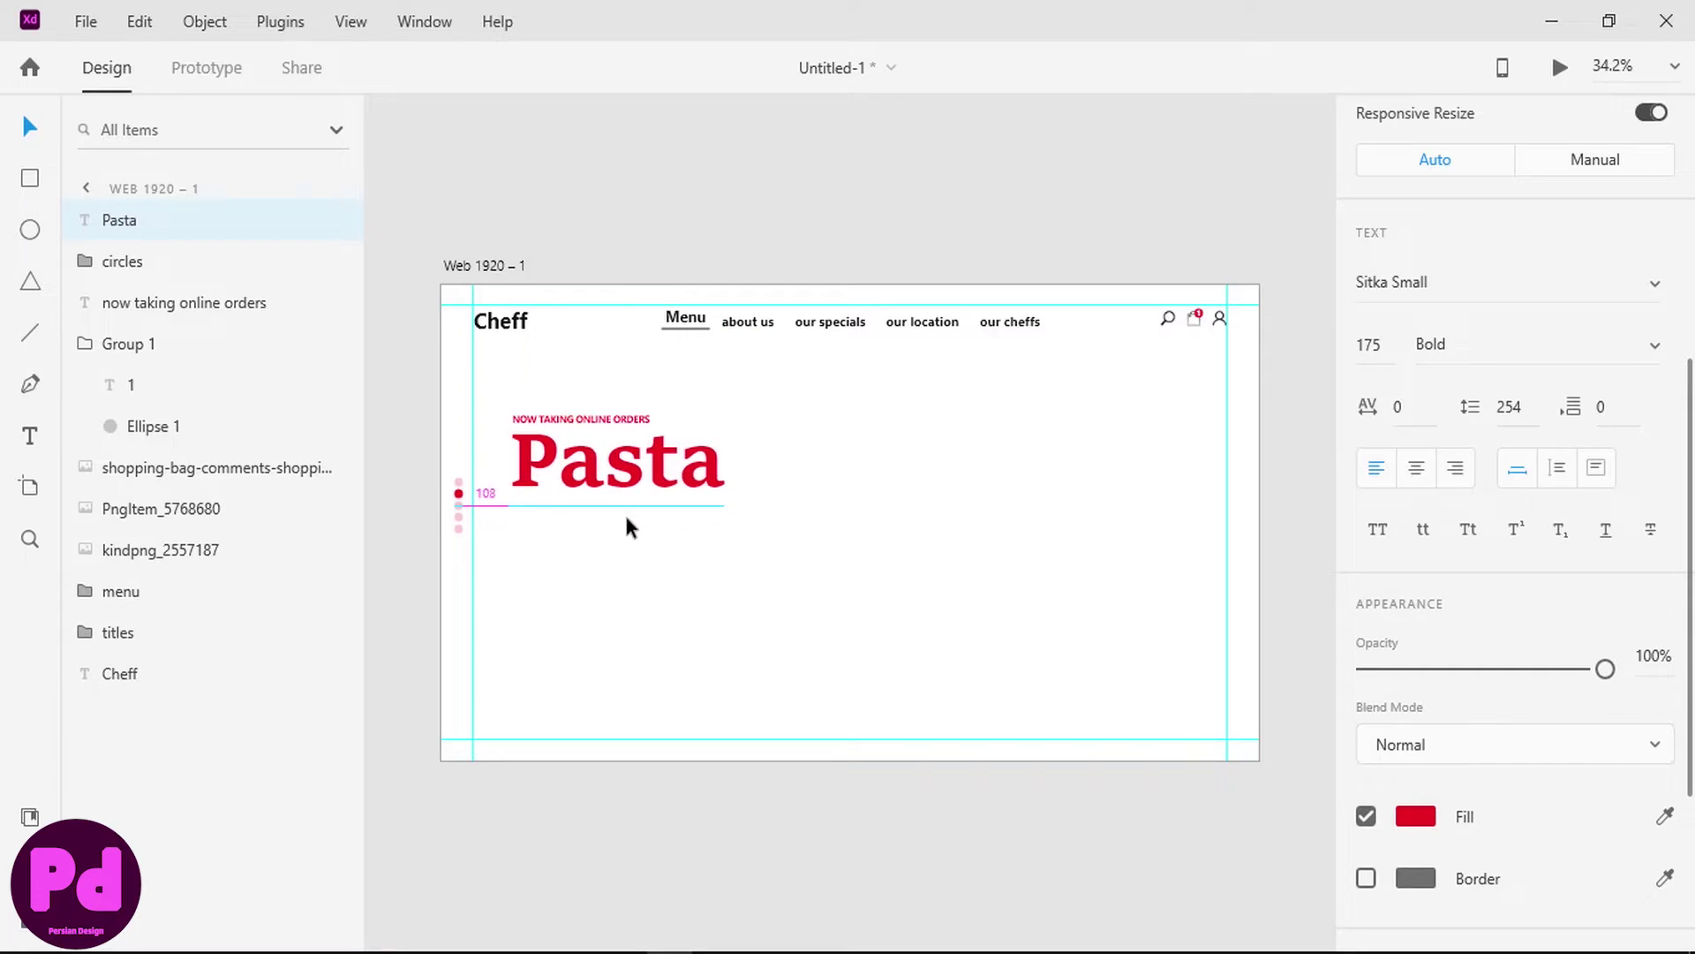
click(631, 537)
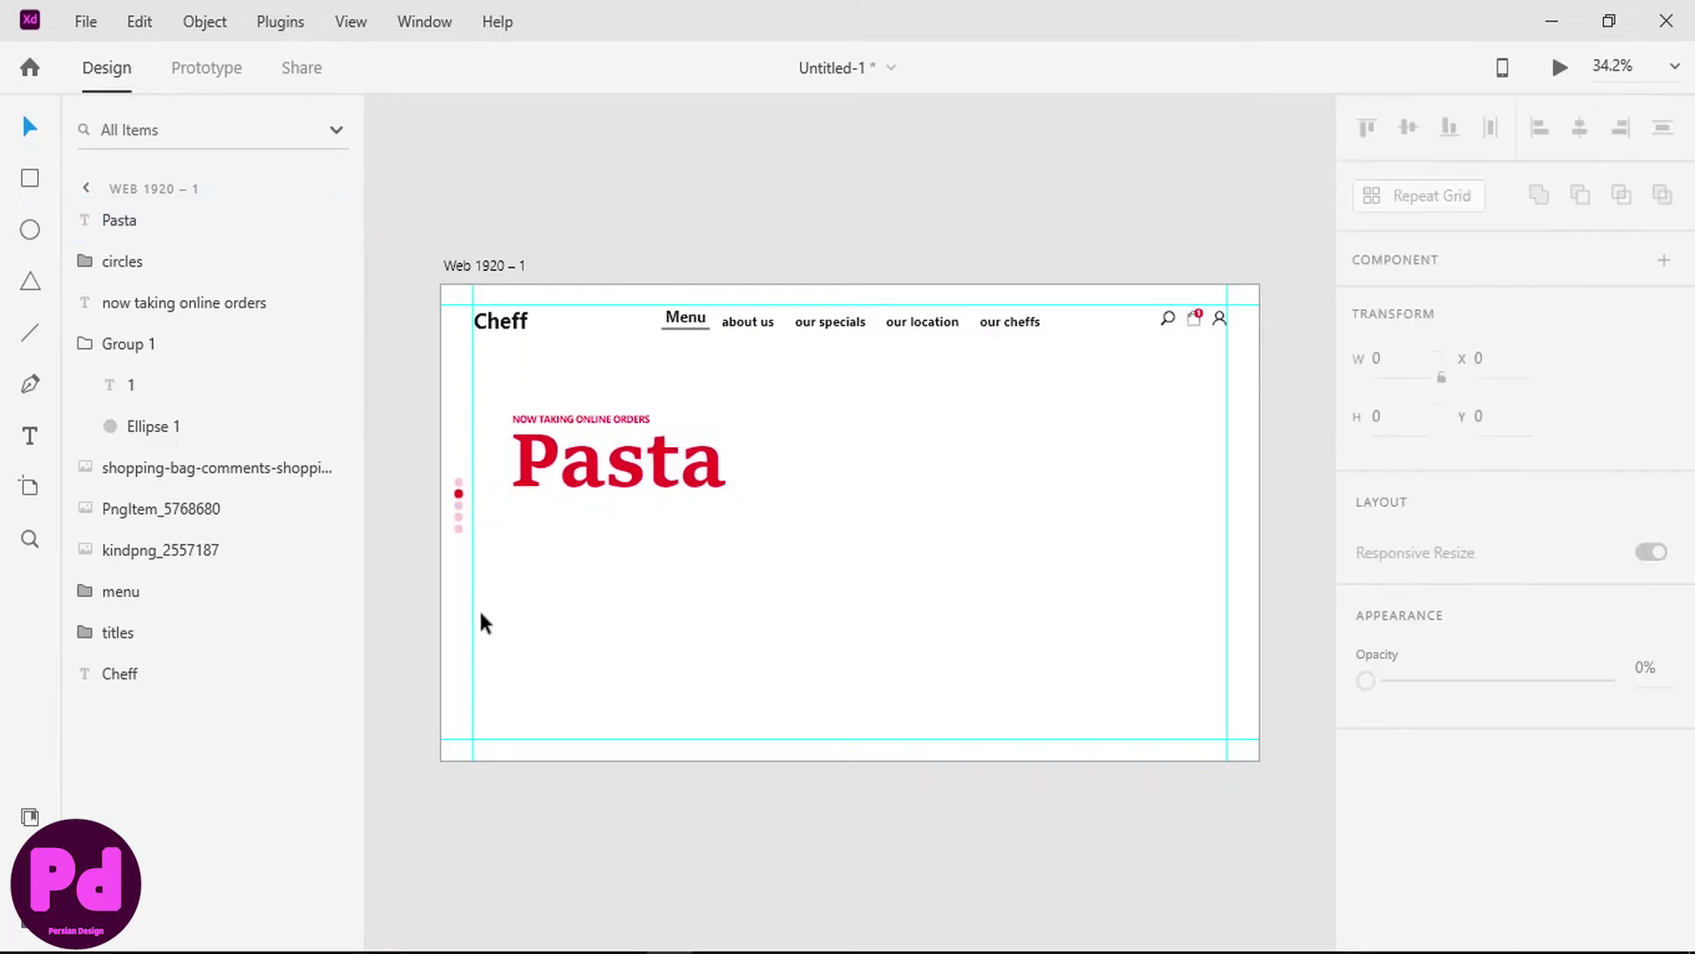
- Draw a text area about 524 wide and 272 high below the Pasta heading and paste the mac & cheese paragraph into it
key(t)
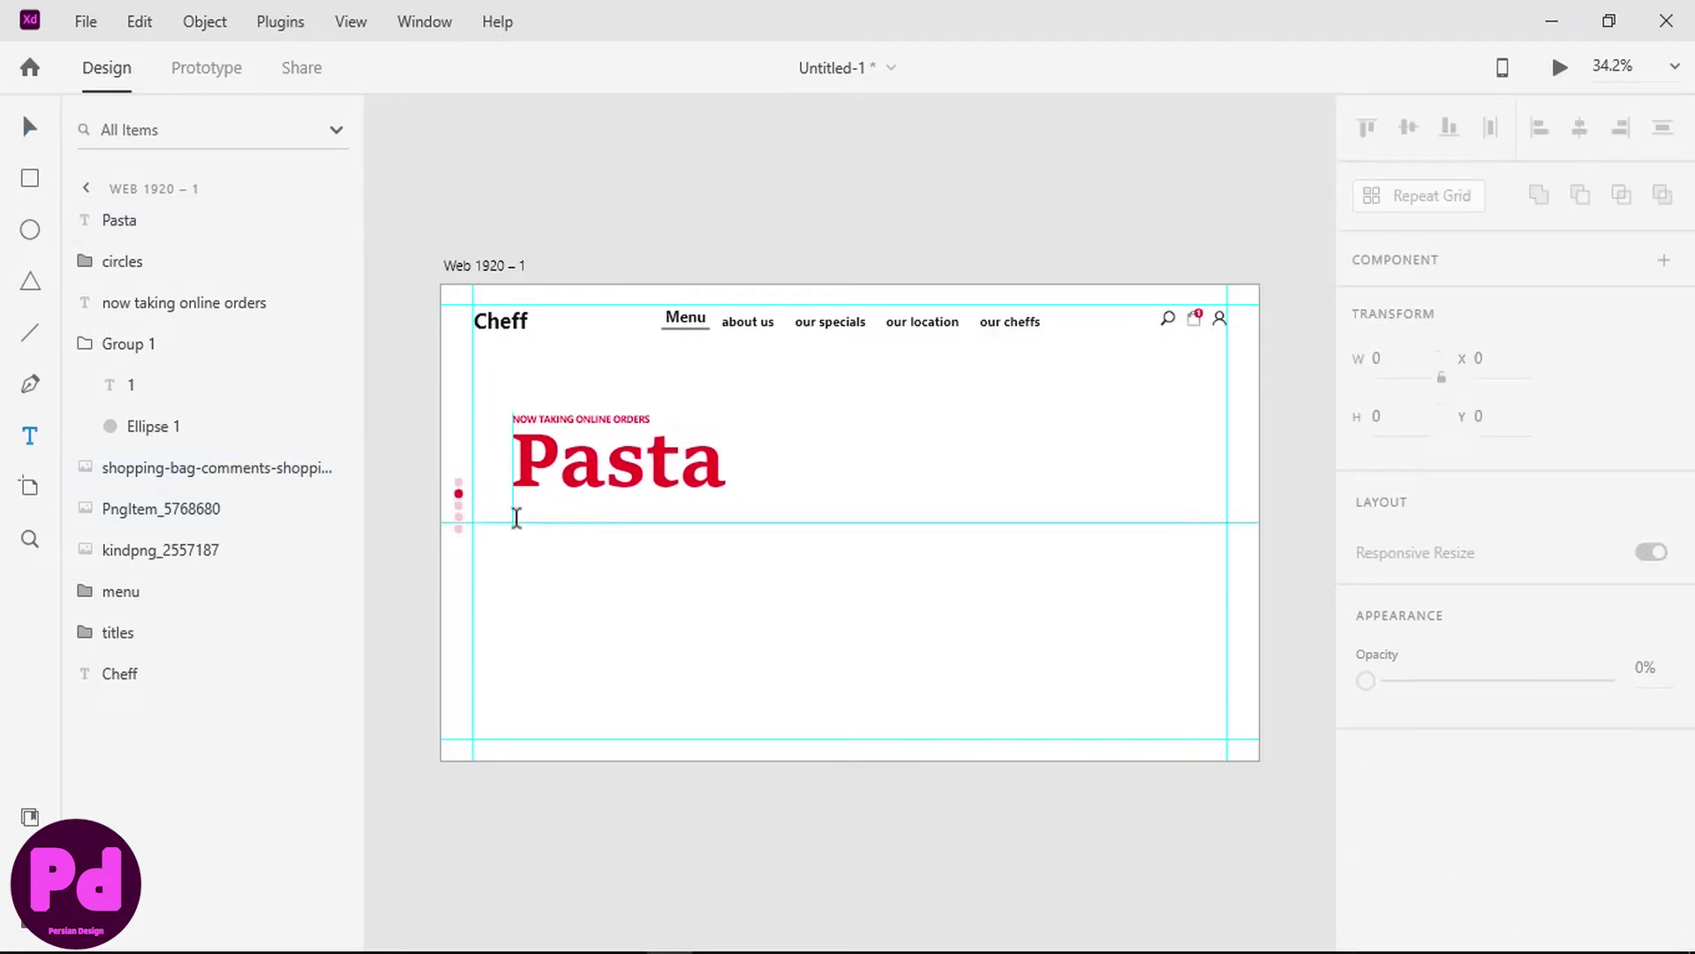
drag(517, 517, 740, 638)
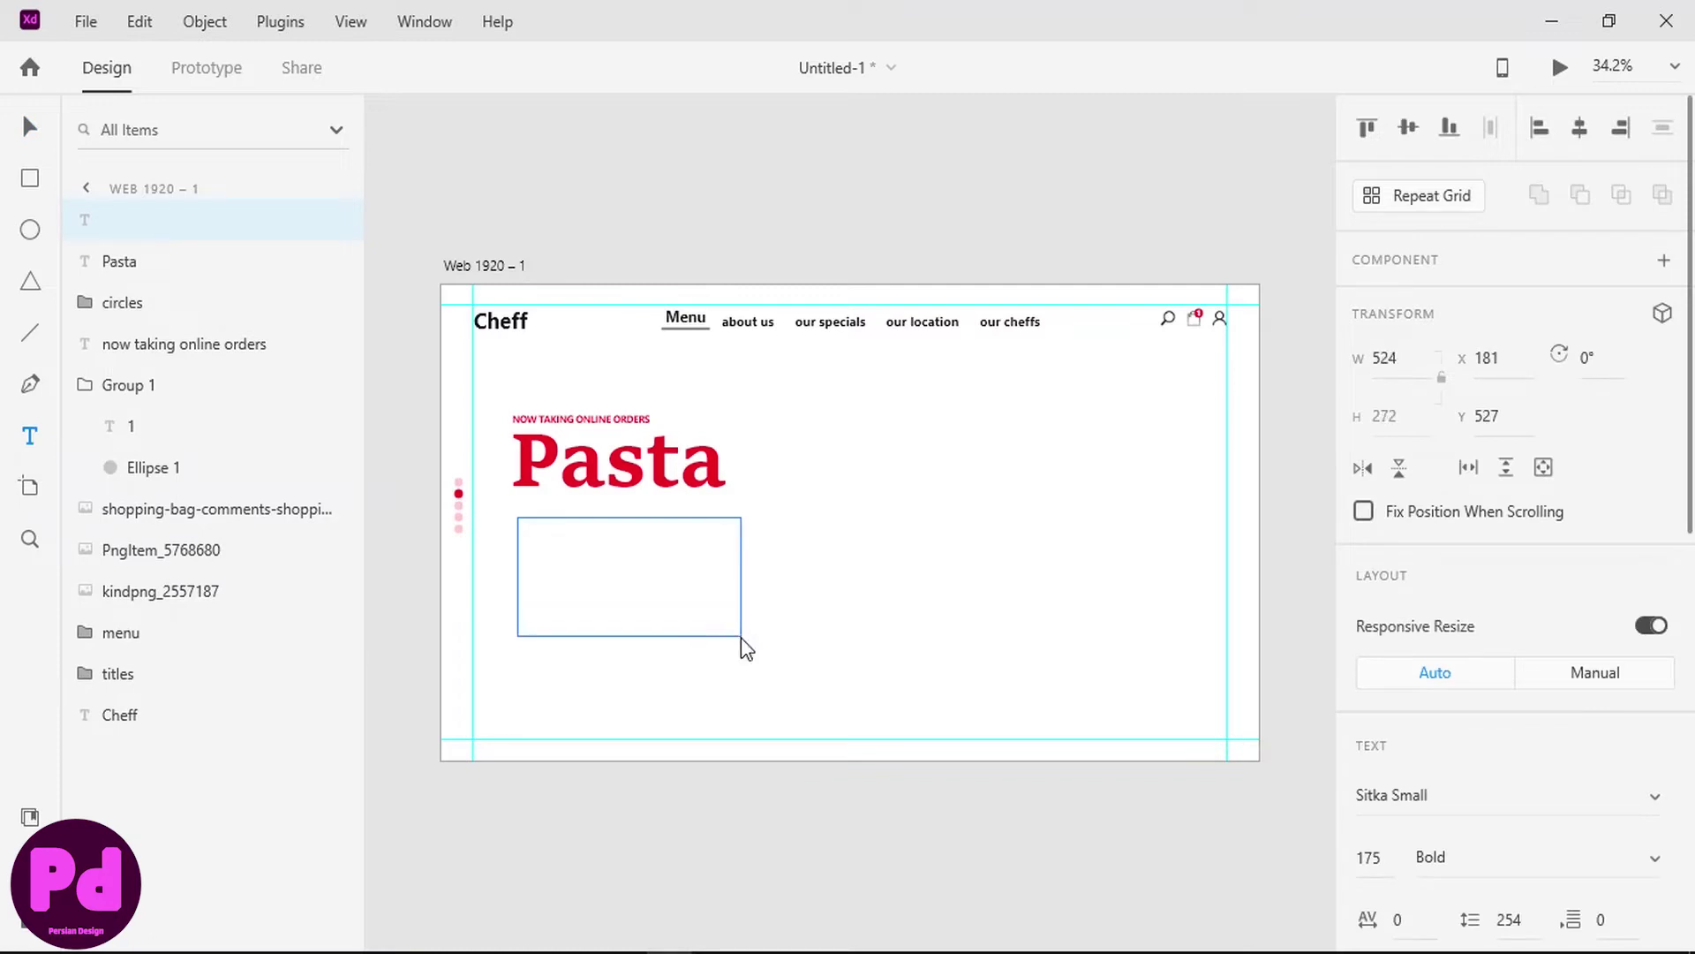
key(ctrl+v)
- Set the pasted paragraph's font size to 30 and its font to Segoe UI
key(ctrl+a)
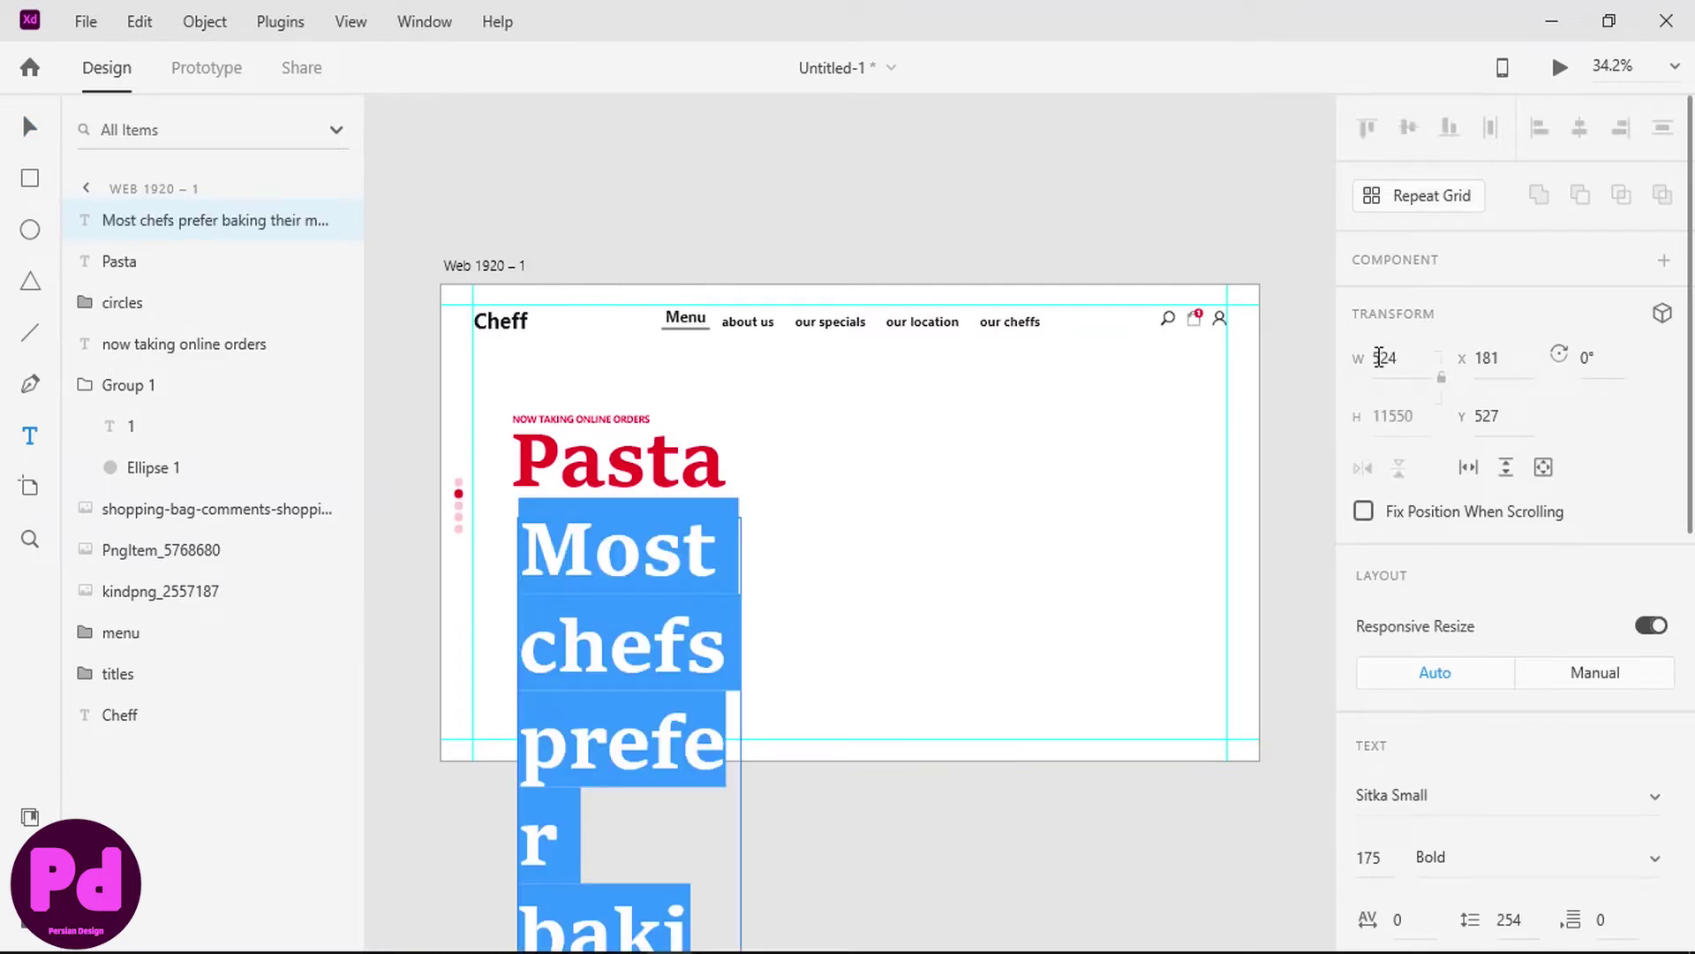
scroll(1413, 512, down, 5)
click(1380, 351)
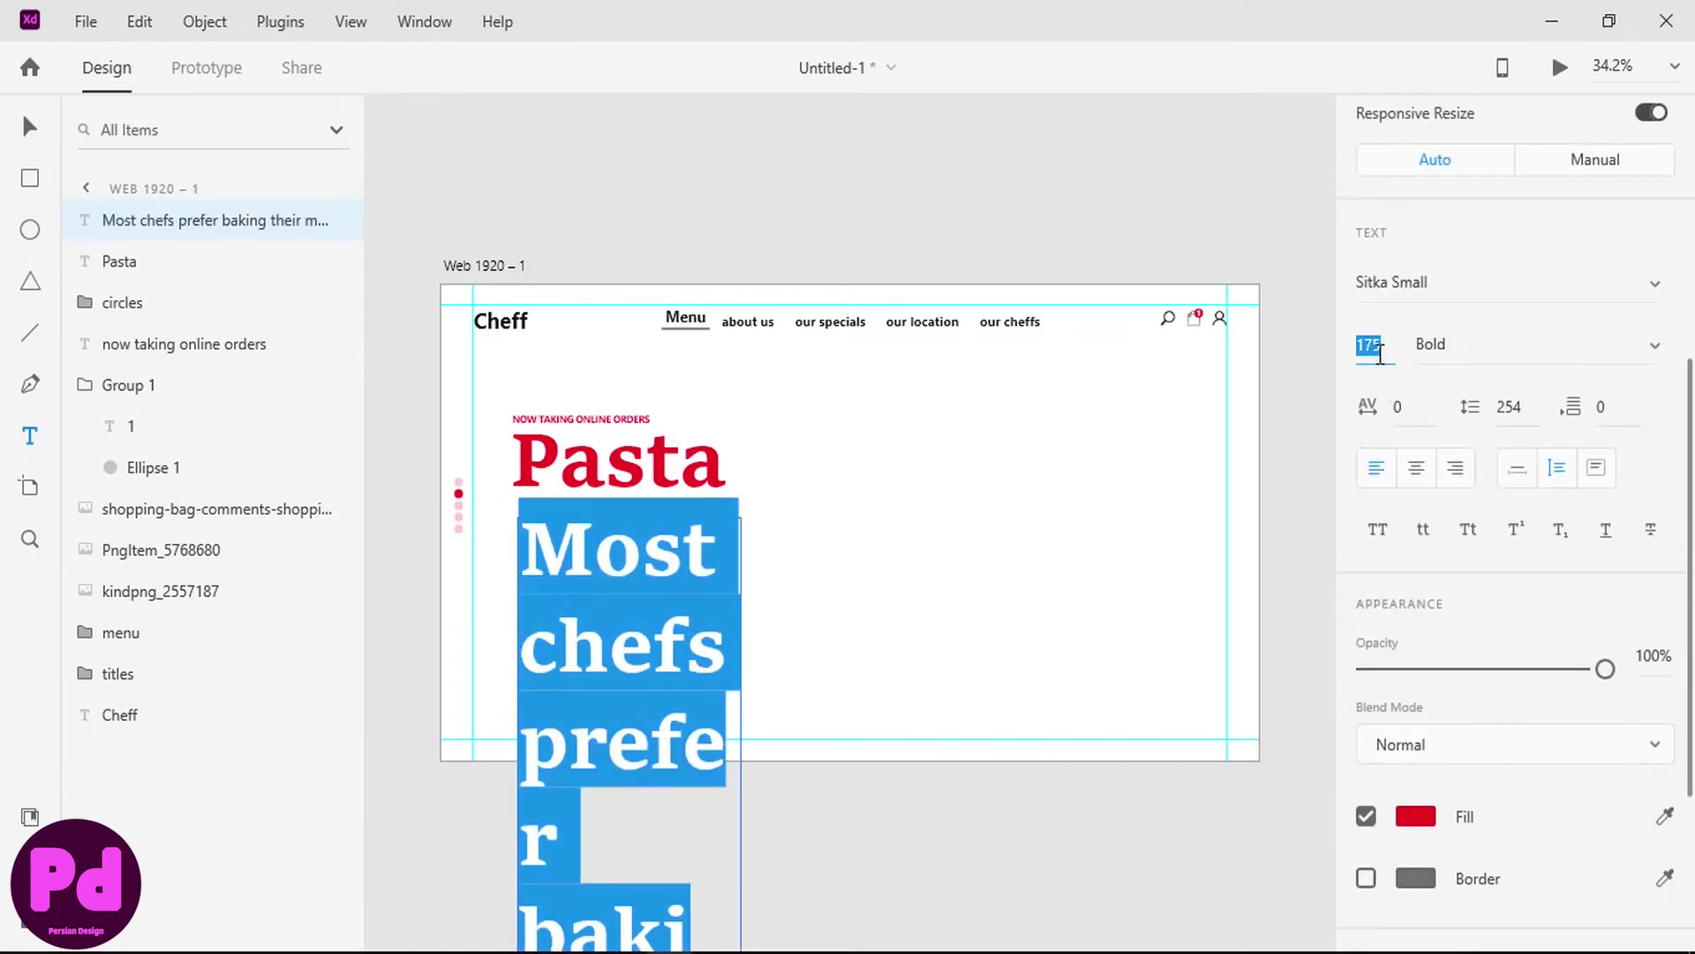
text(30)
key(Return)
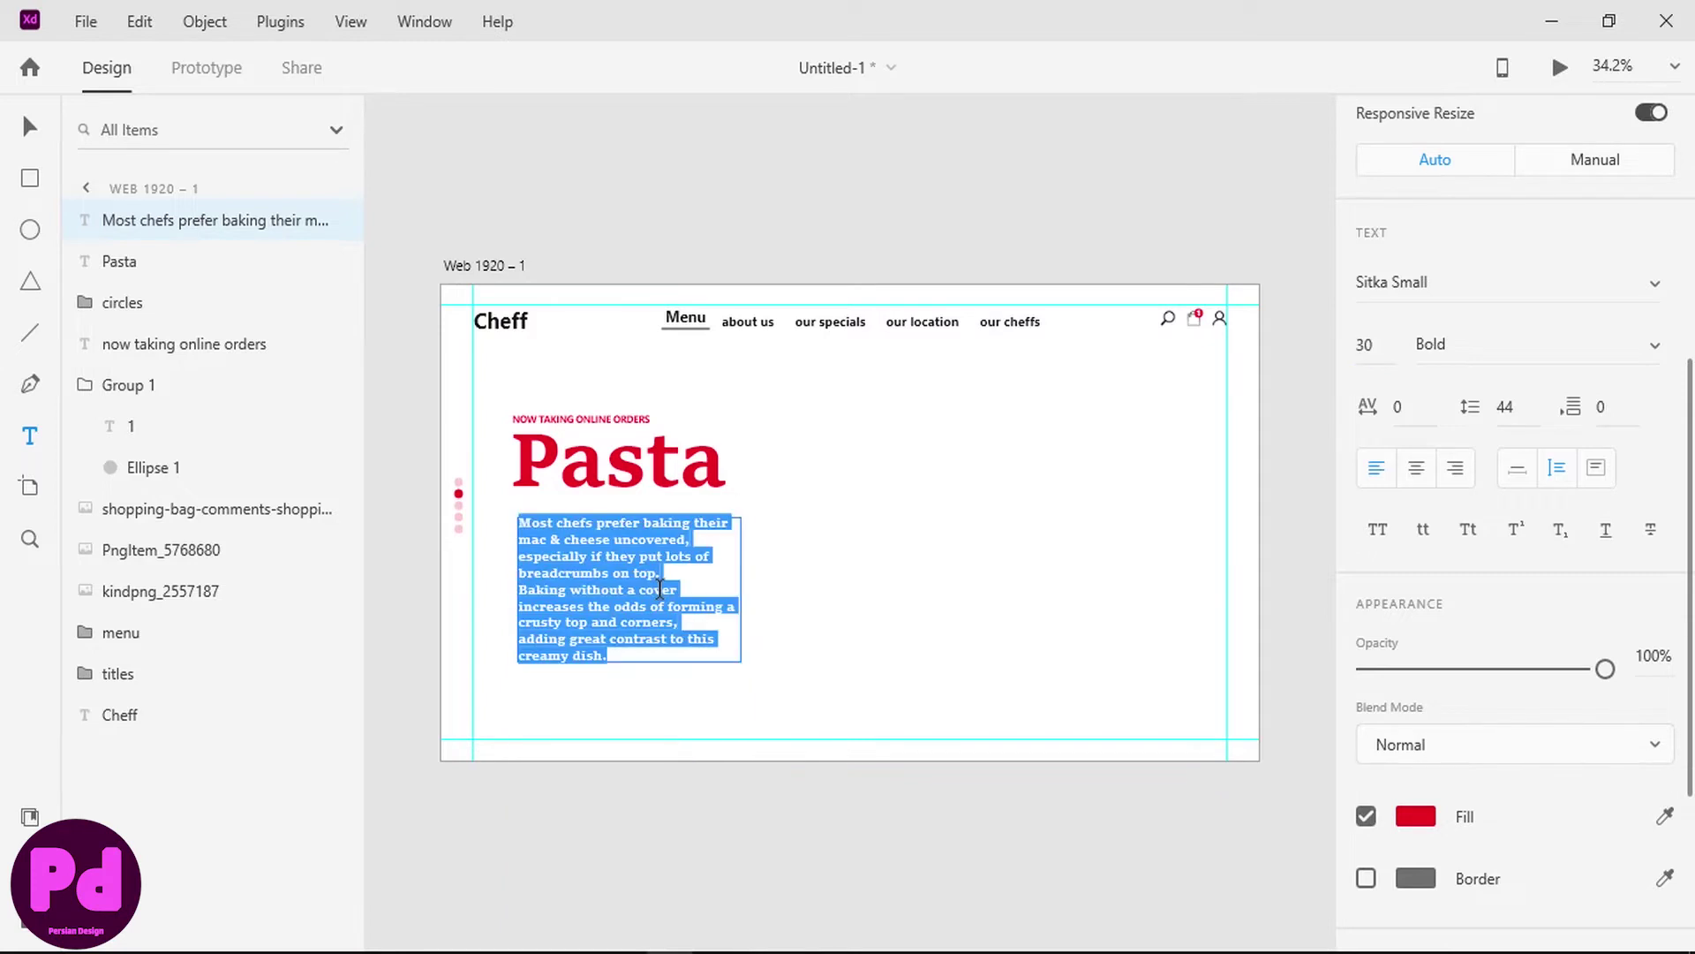
click(1663, 300)
scroll(1534, 331, up, 10)
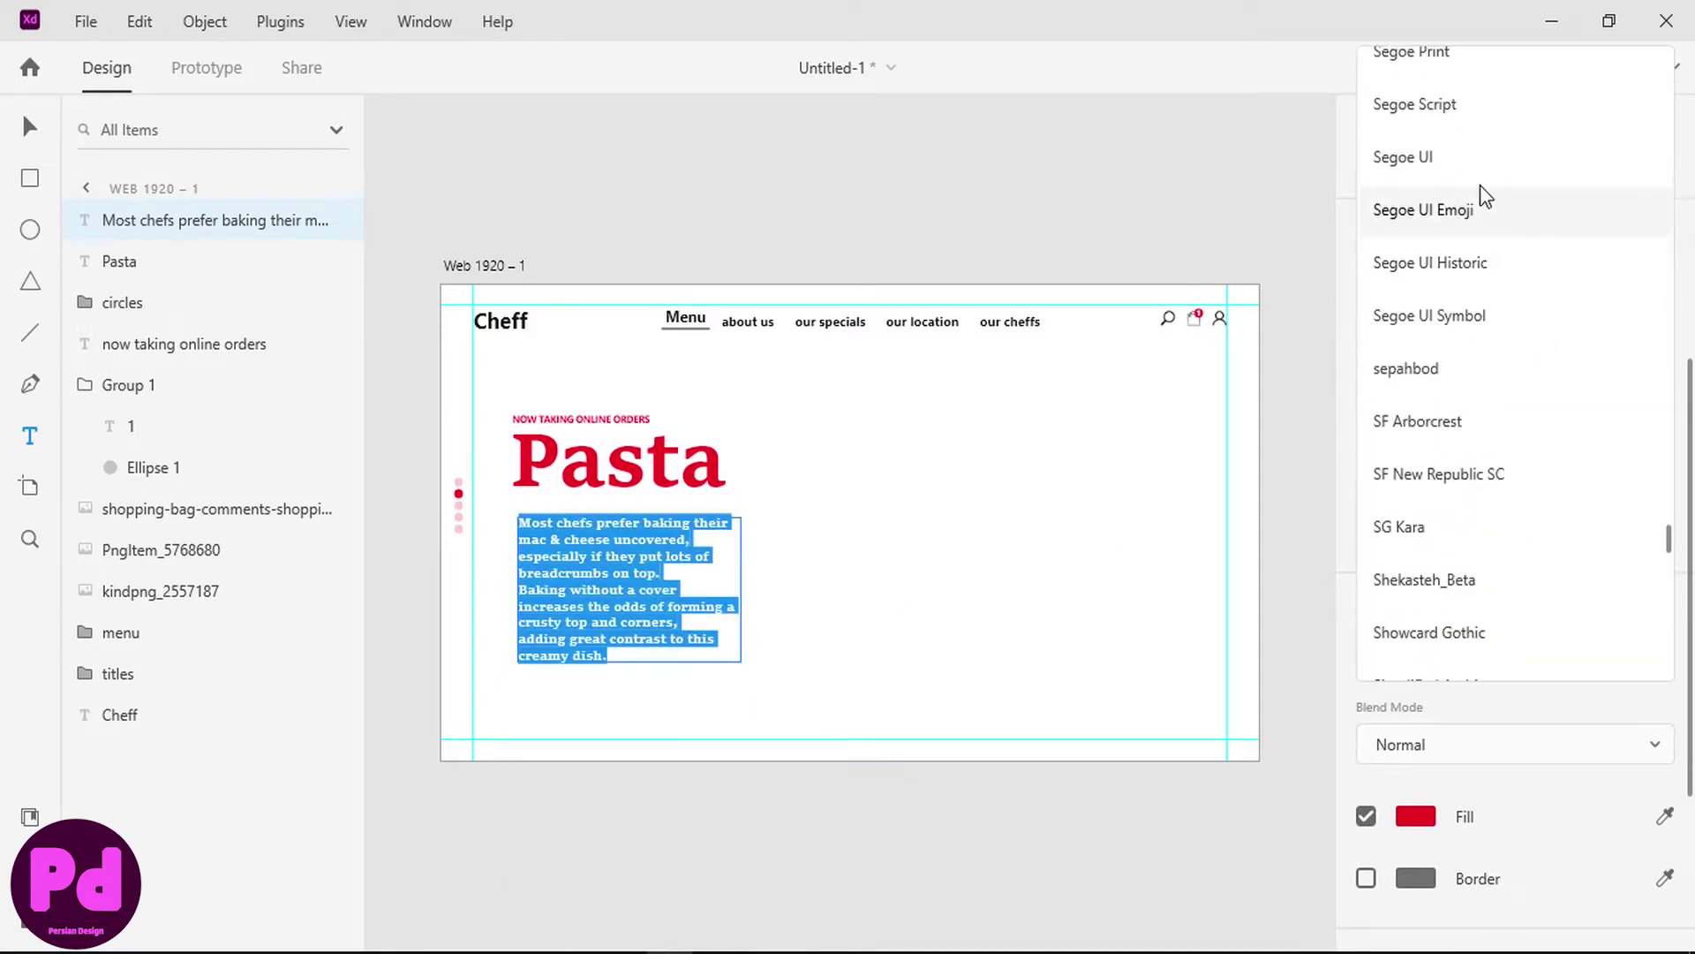
click(1476, 160)
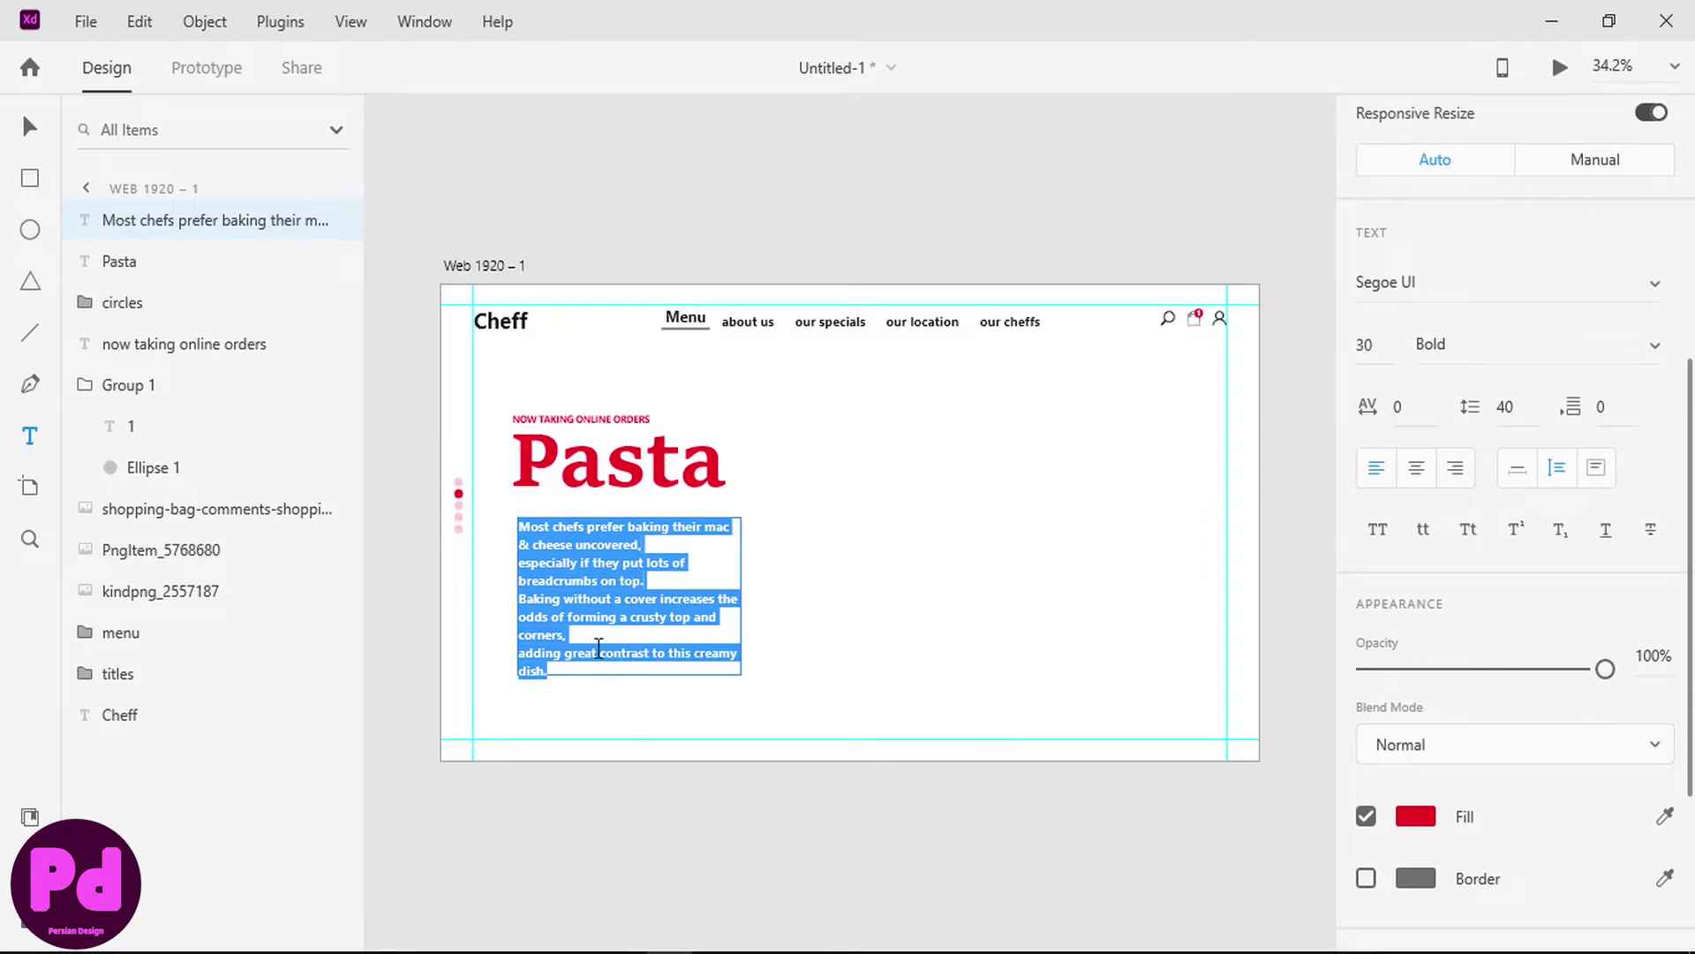
- Remove the paragraph's closing clause "adding great contrast to this creamy dish" and end the text with a period after "corners"
click(557, 647)
drag(527, 654, 715, 678)
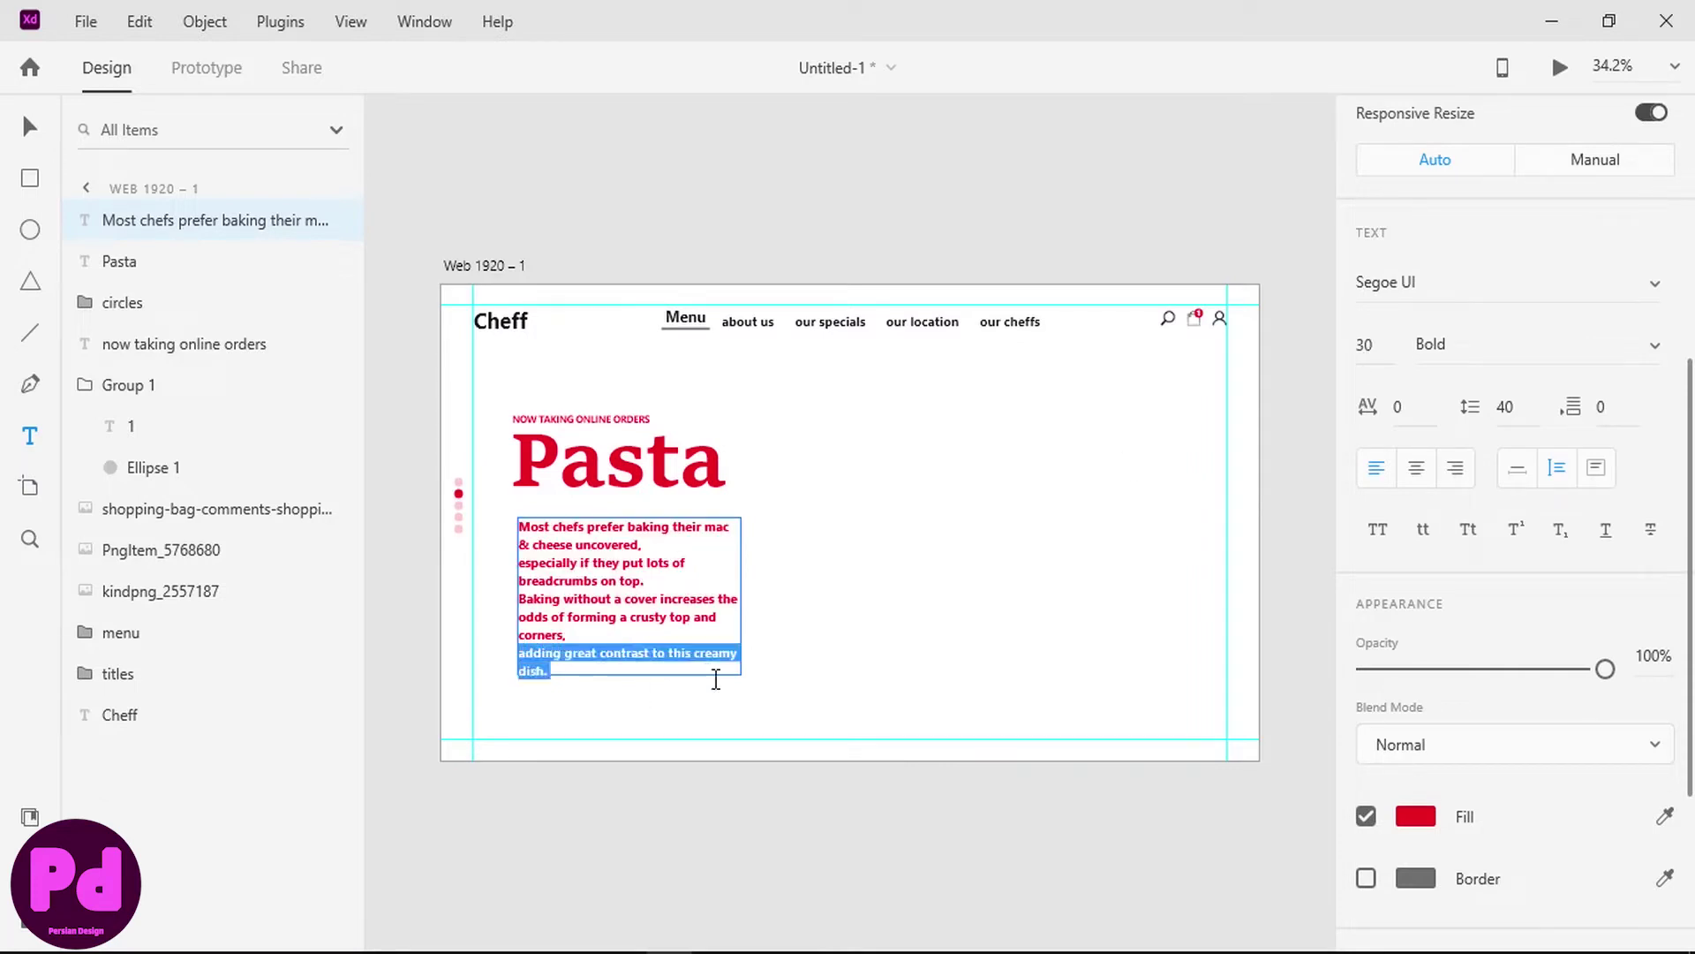
key(BackSpace)
key(BackSpace)
text(.)
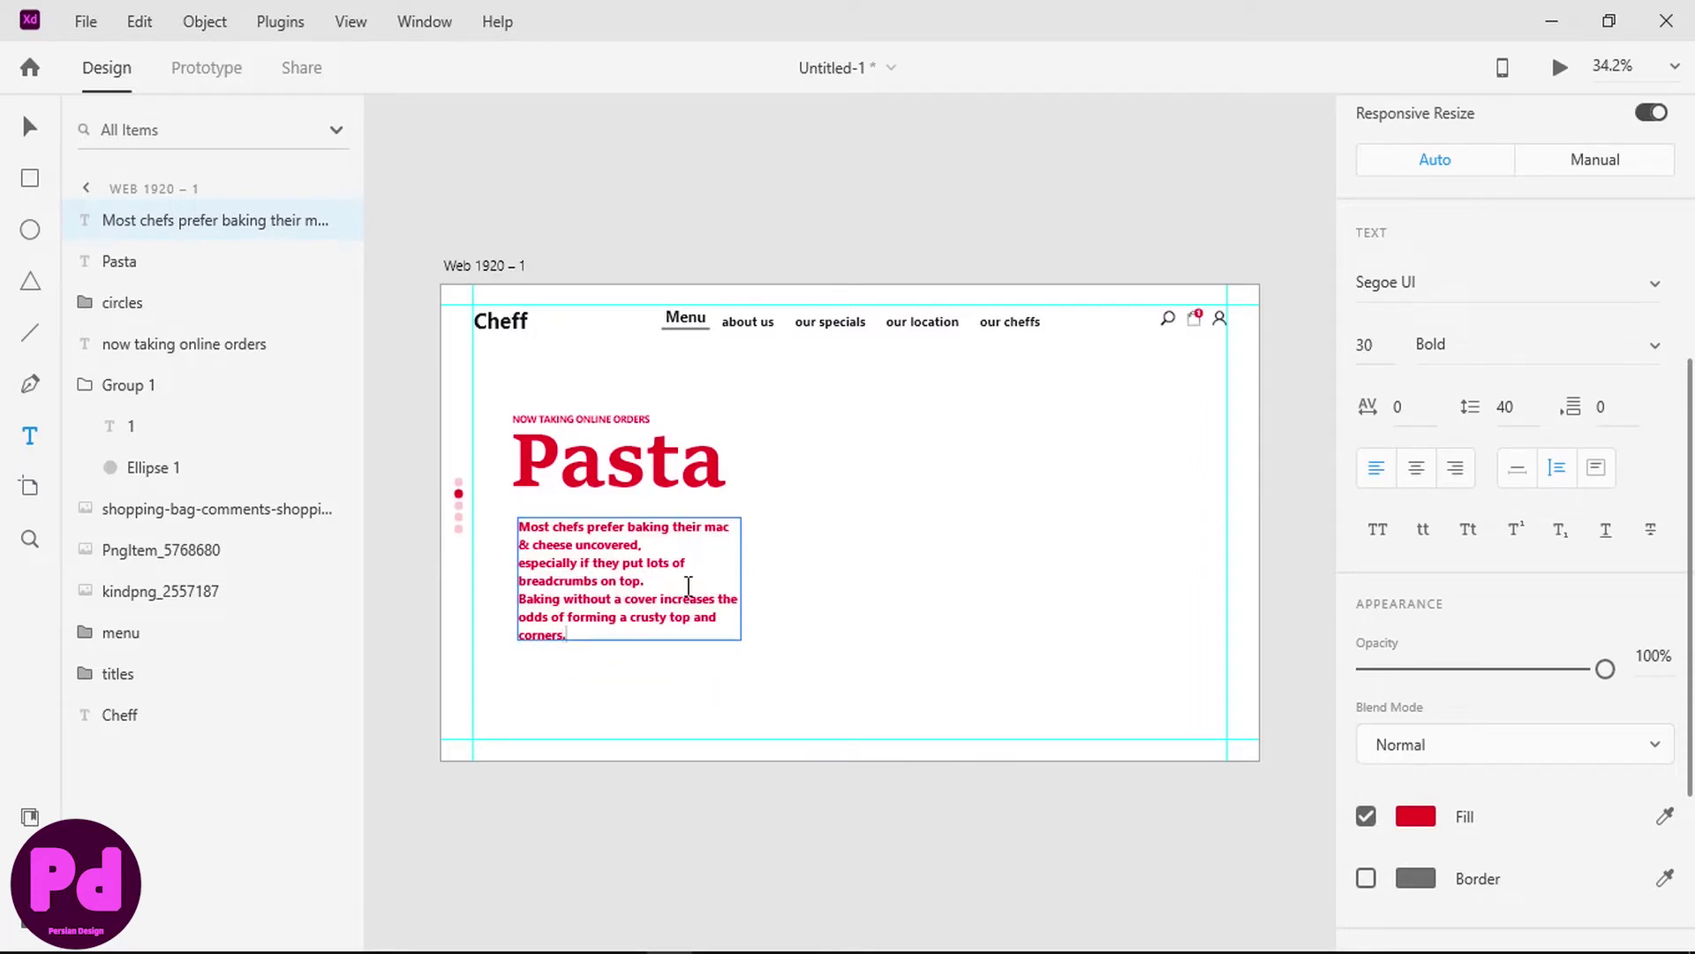
- Change the paragraph's fill to grey #A4A4A4 and save that colour as a swatch
key(ctrl+a)
scroll(1392, 583, down, 3)
key(Escape)
click(1415, 561)
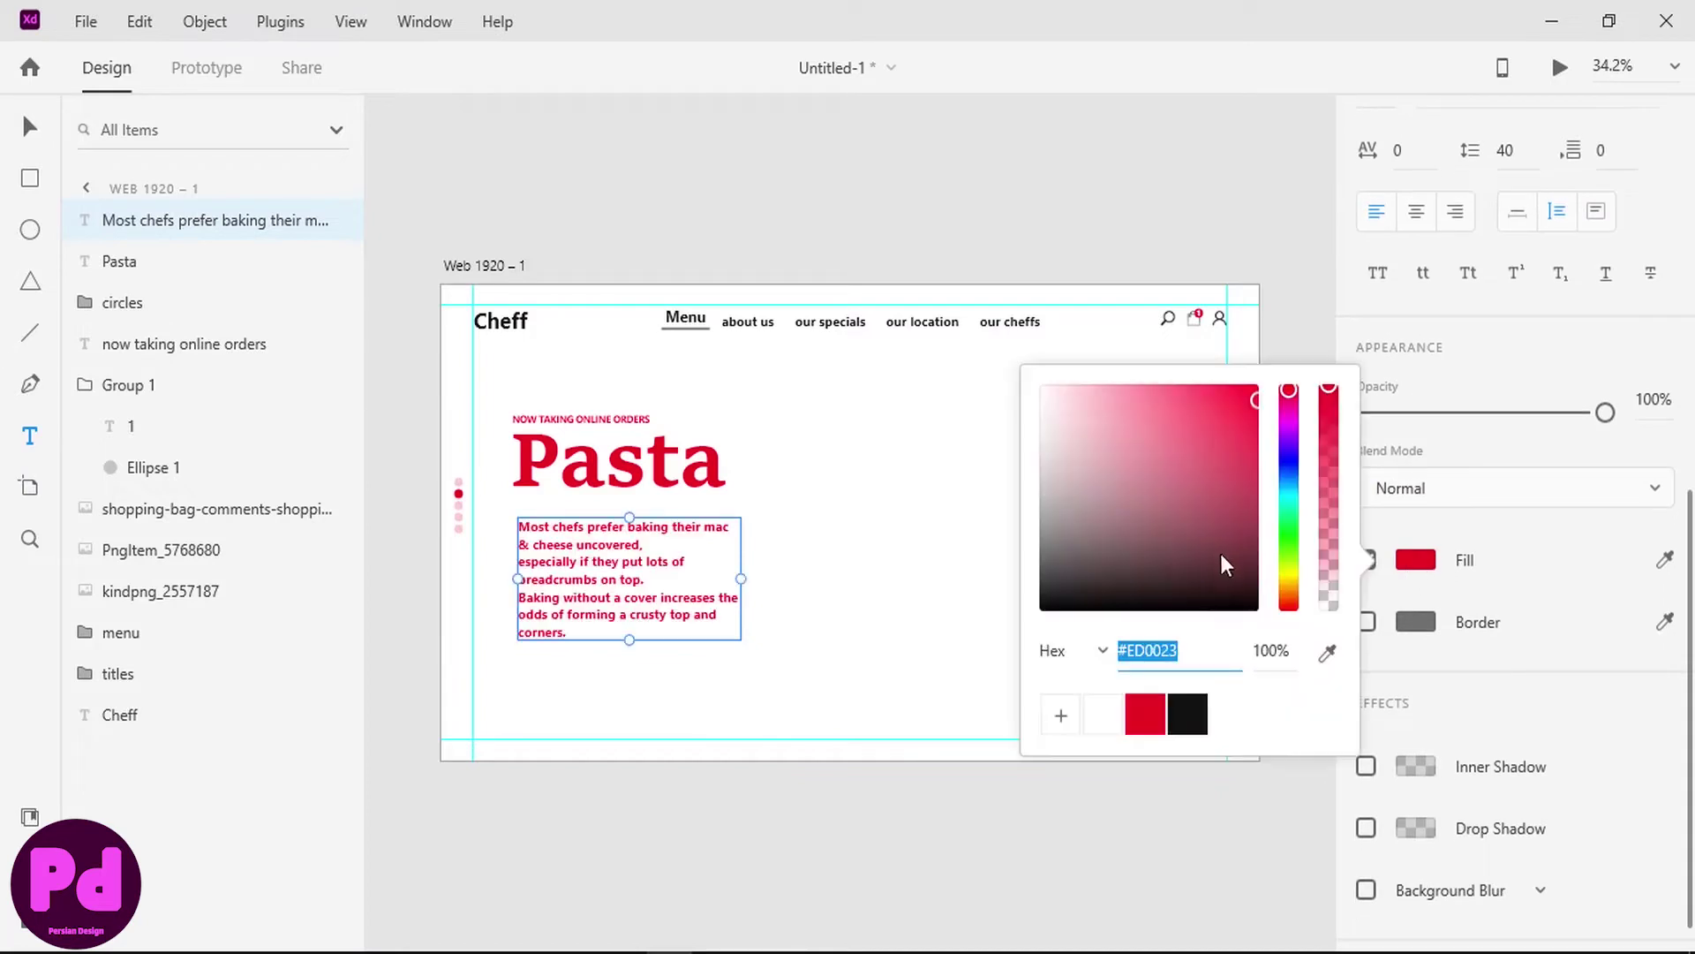
drag(1067, 524, 1029, 465)
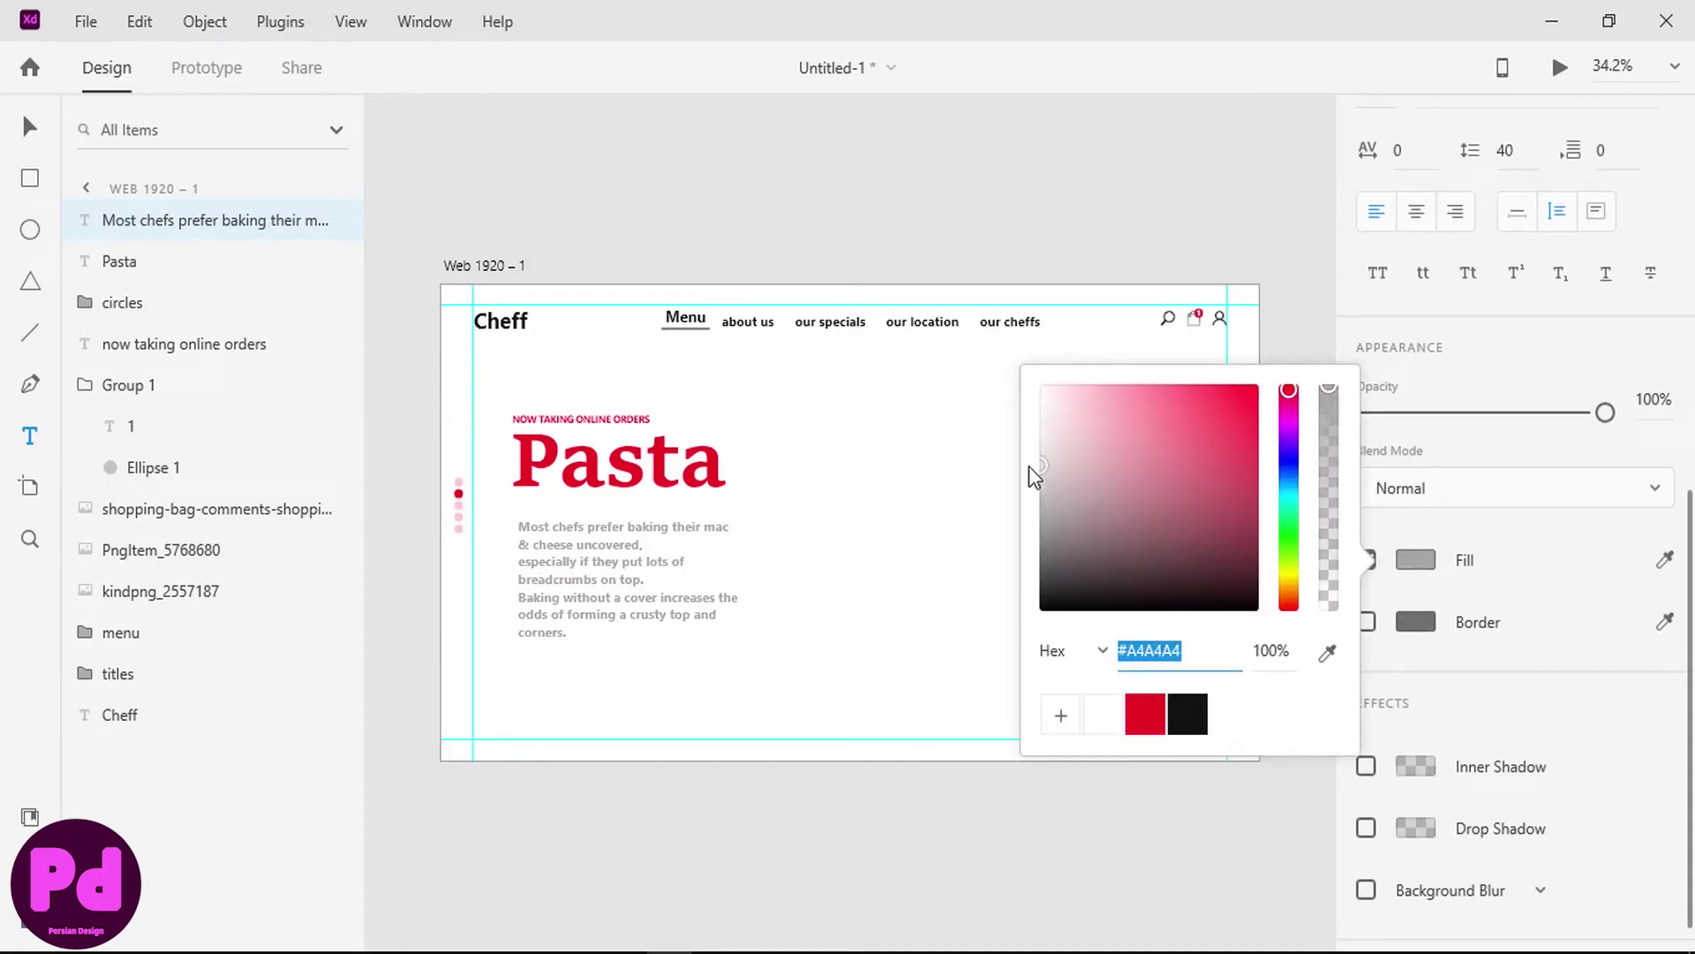
click(1060, 715)
click(1472, 541)
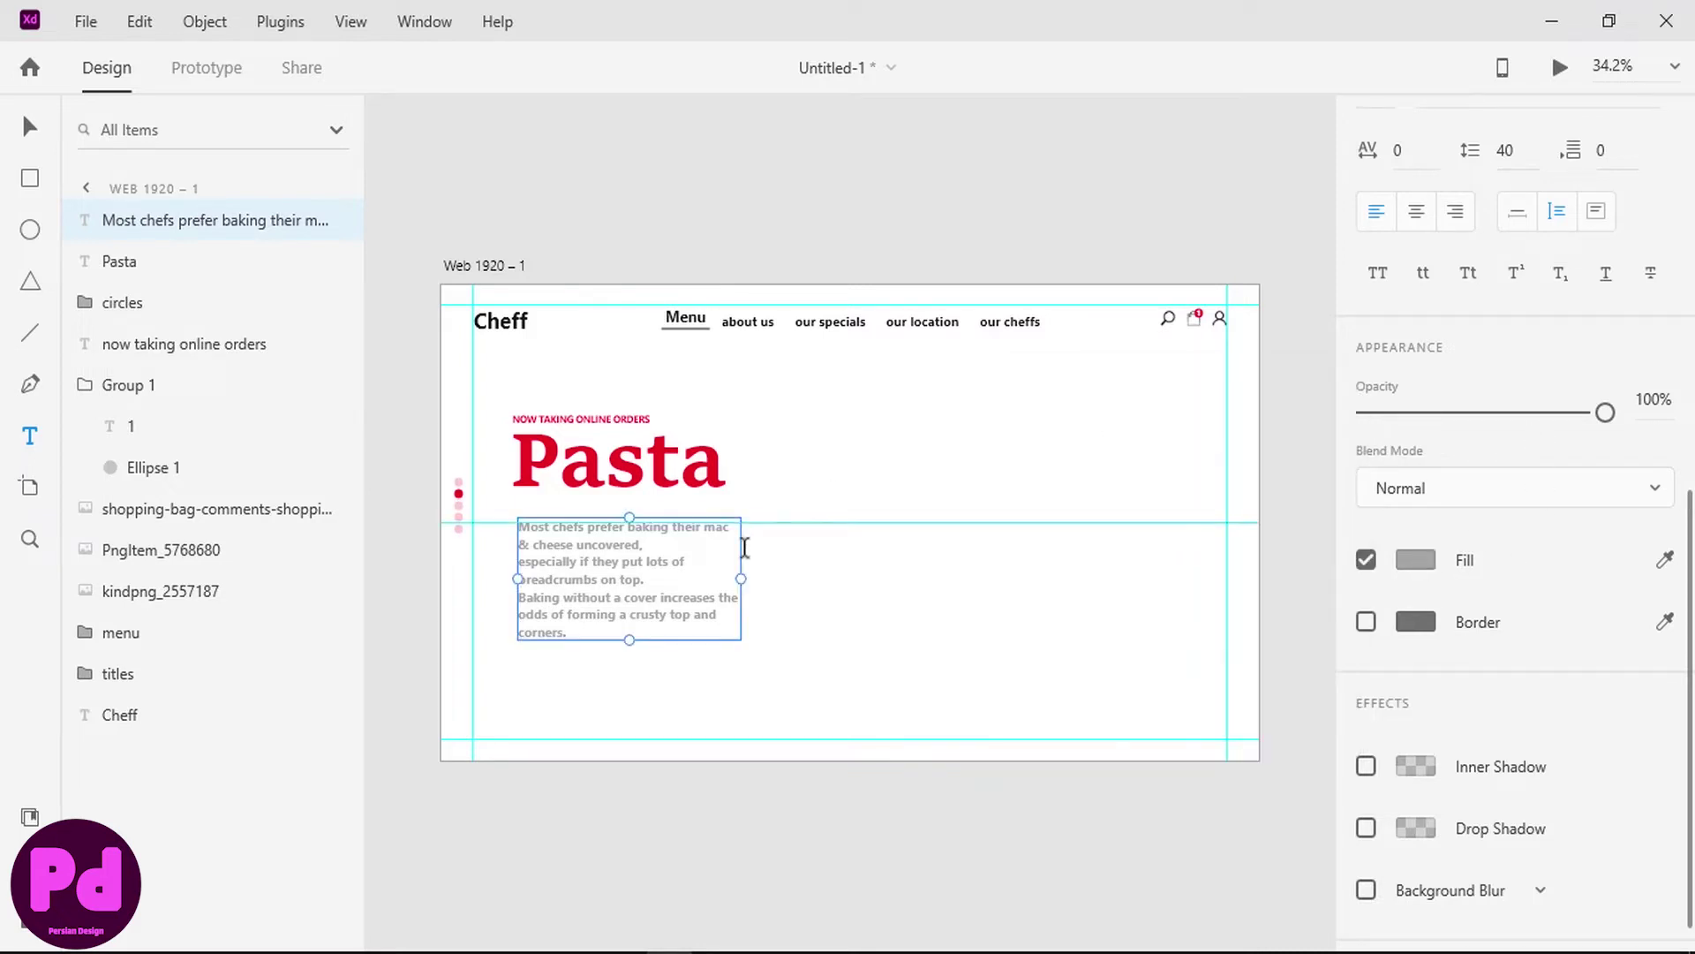
- Try line spacings of 20, 25, 30 and 40 on the description paragraph and set it to 35
double_click(685, 543)
scroll(1665, 341, up, 5)
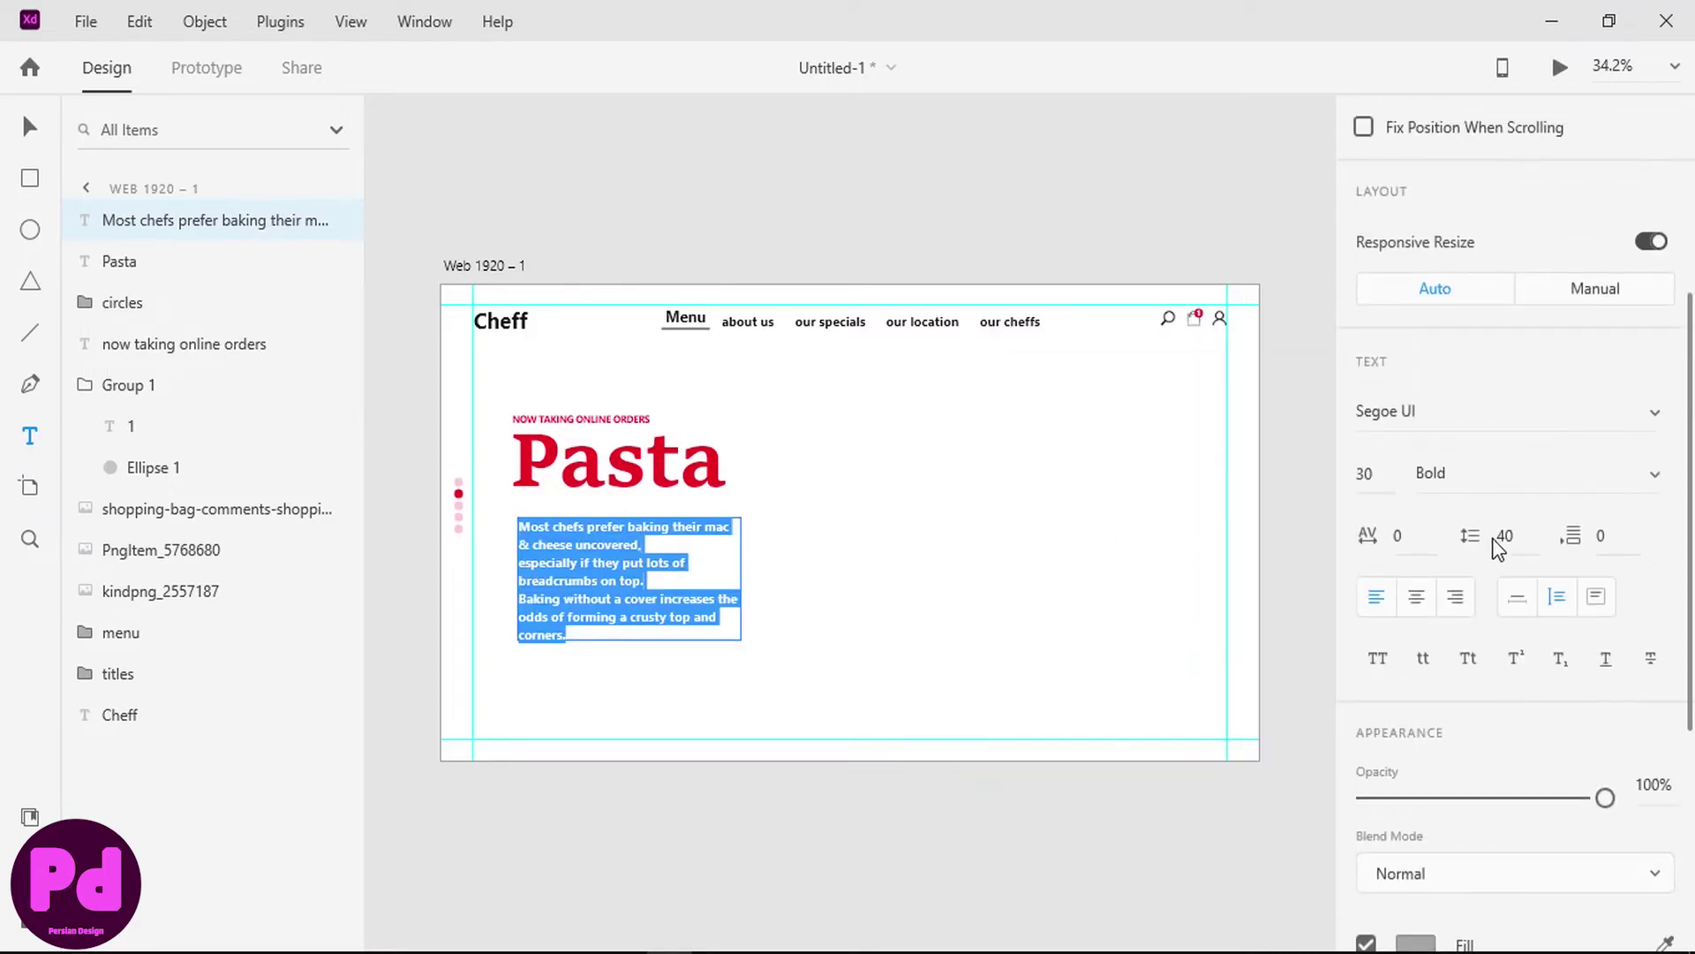
click(1503, 536)
text(20)
key(Return)
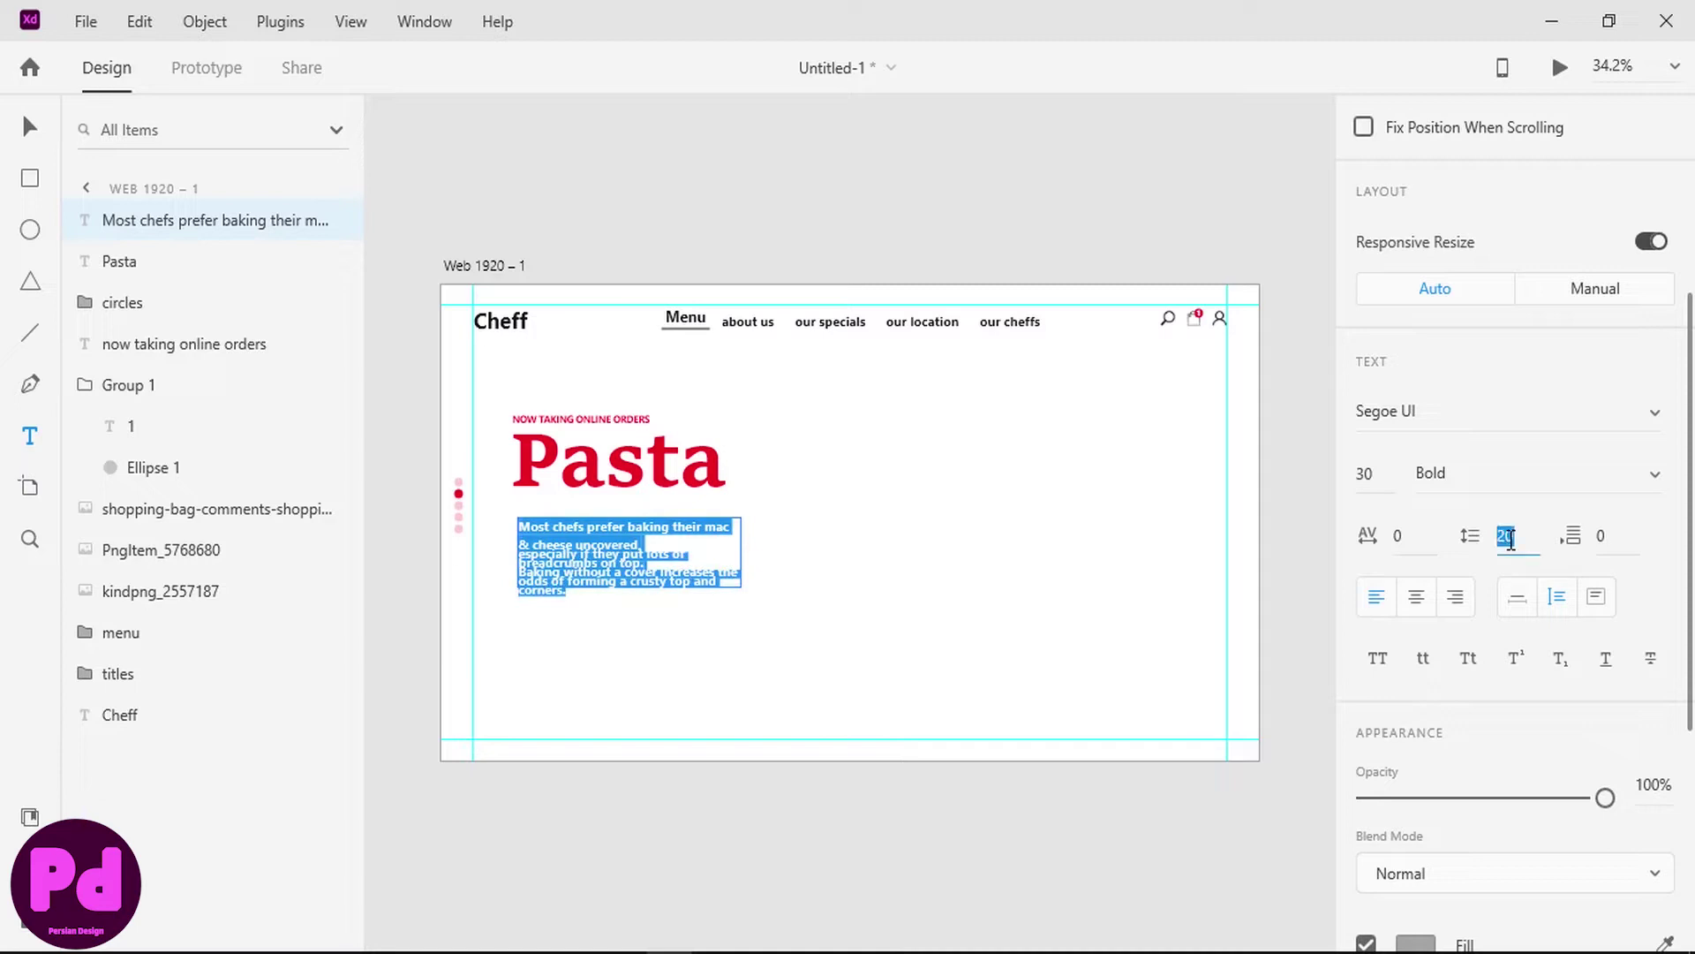
text(25)
key(Return)
text(30)
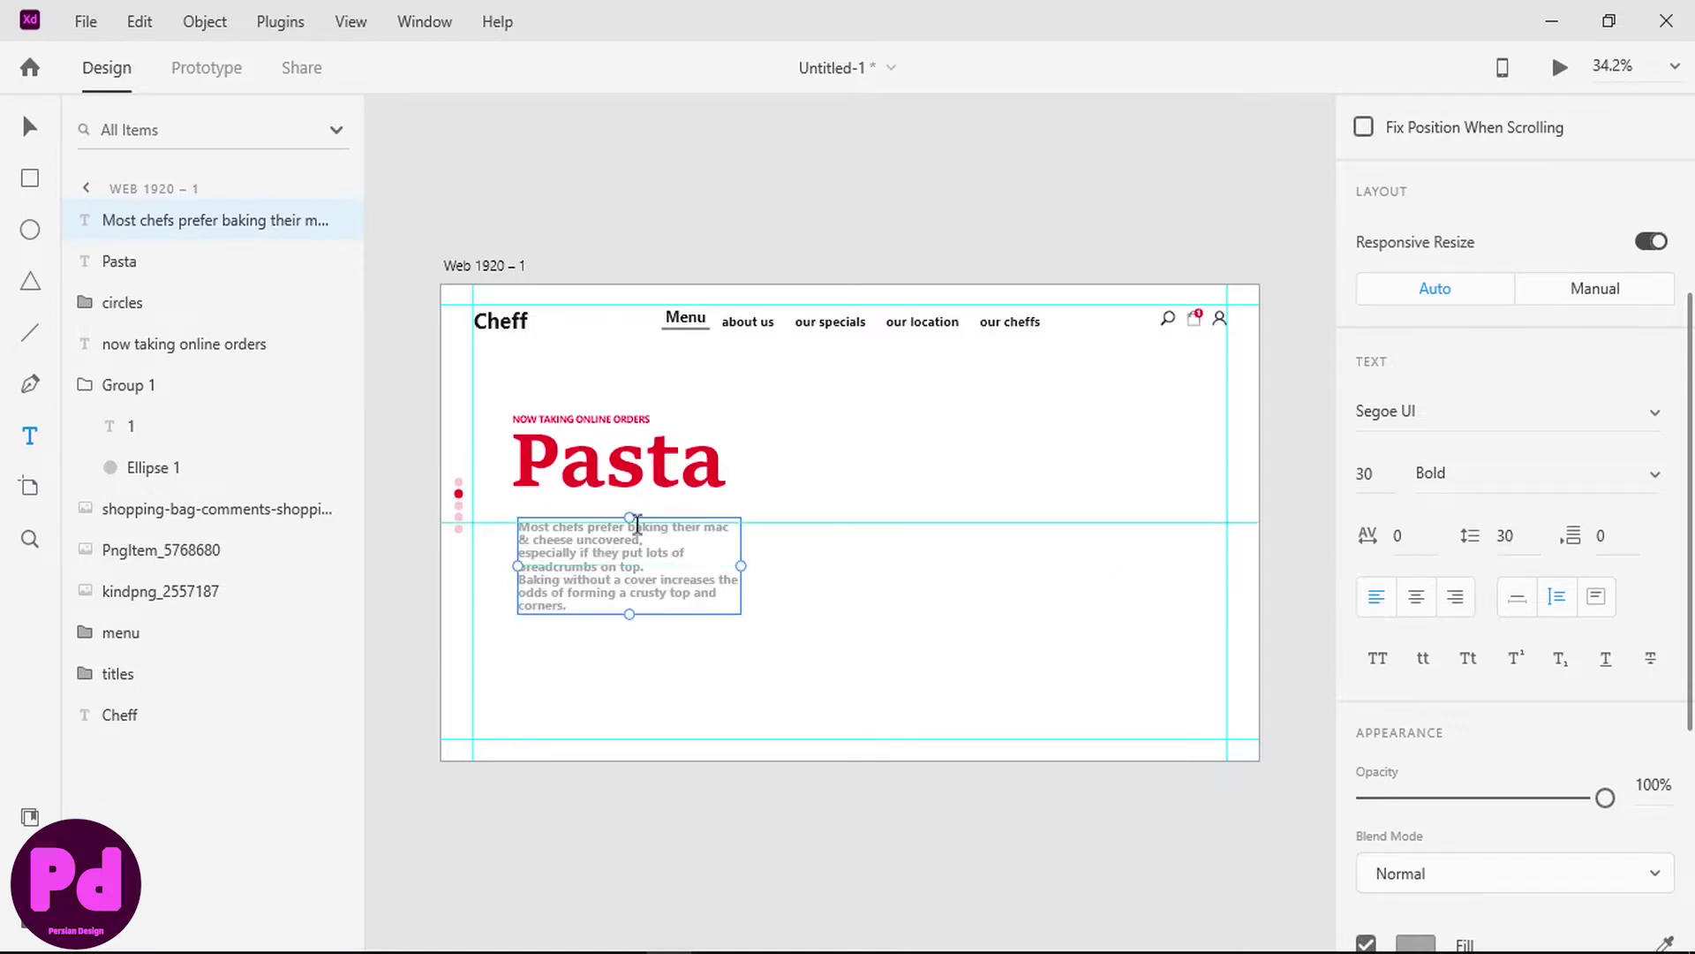
click(1505, 535)
text(40)
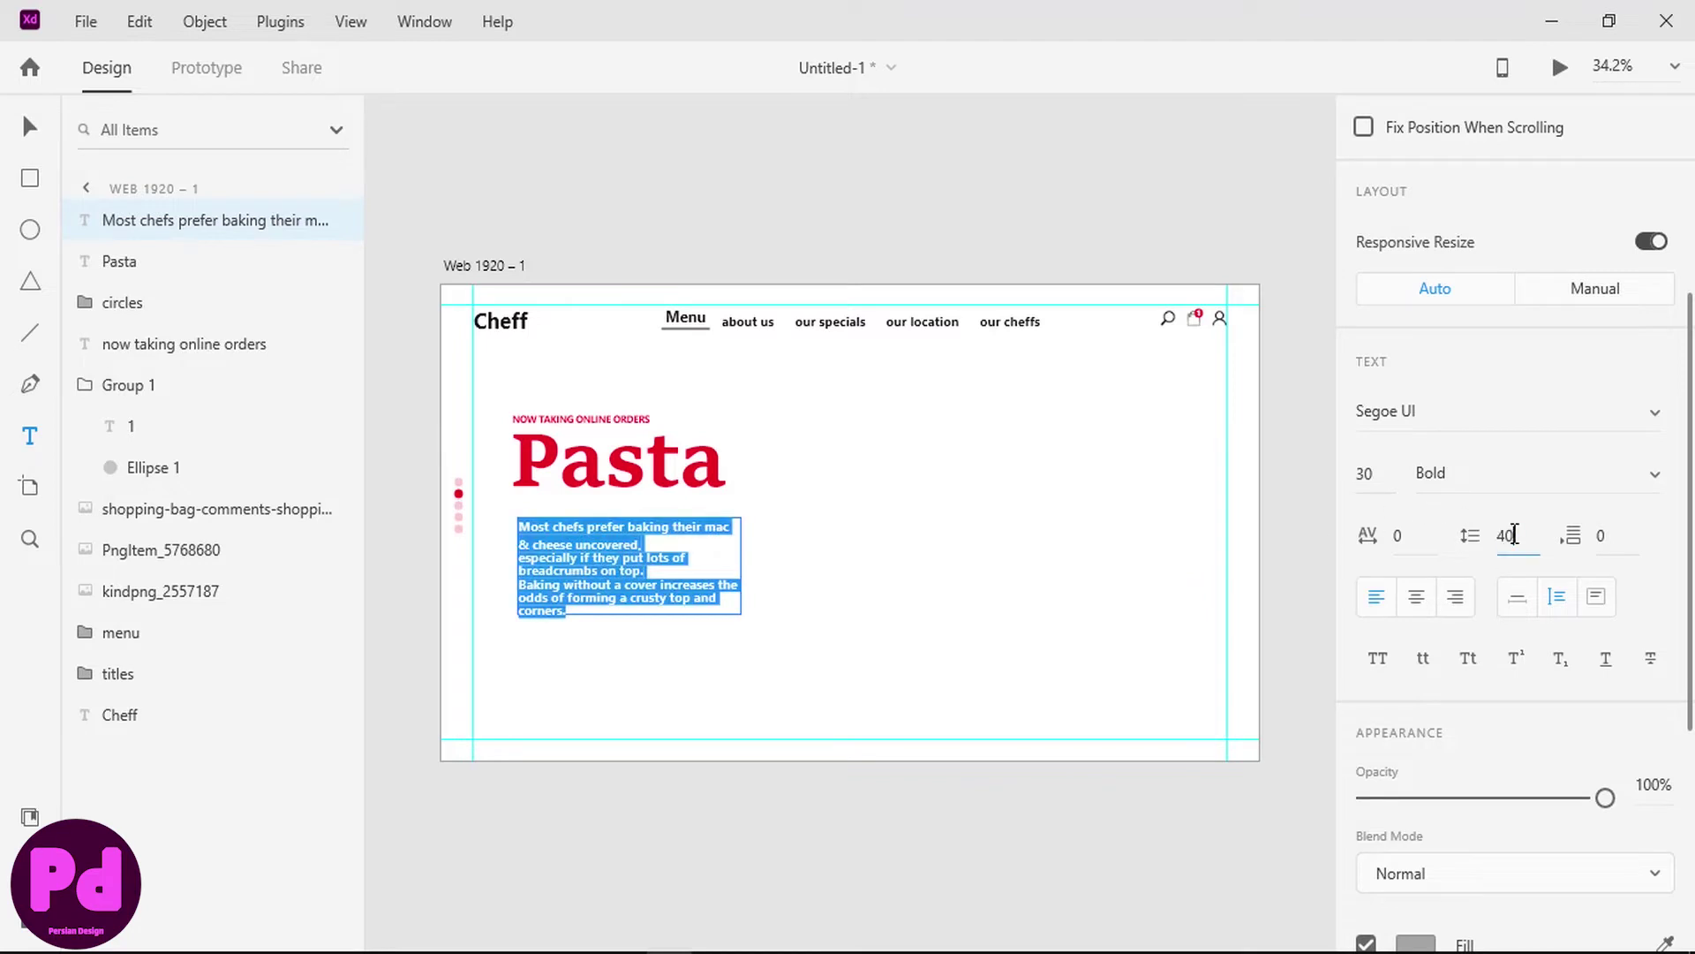
text(35)
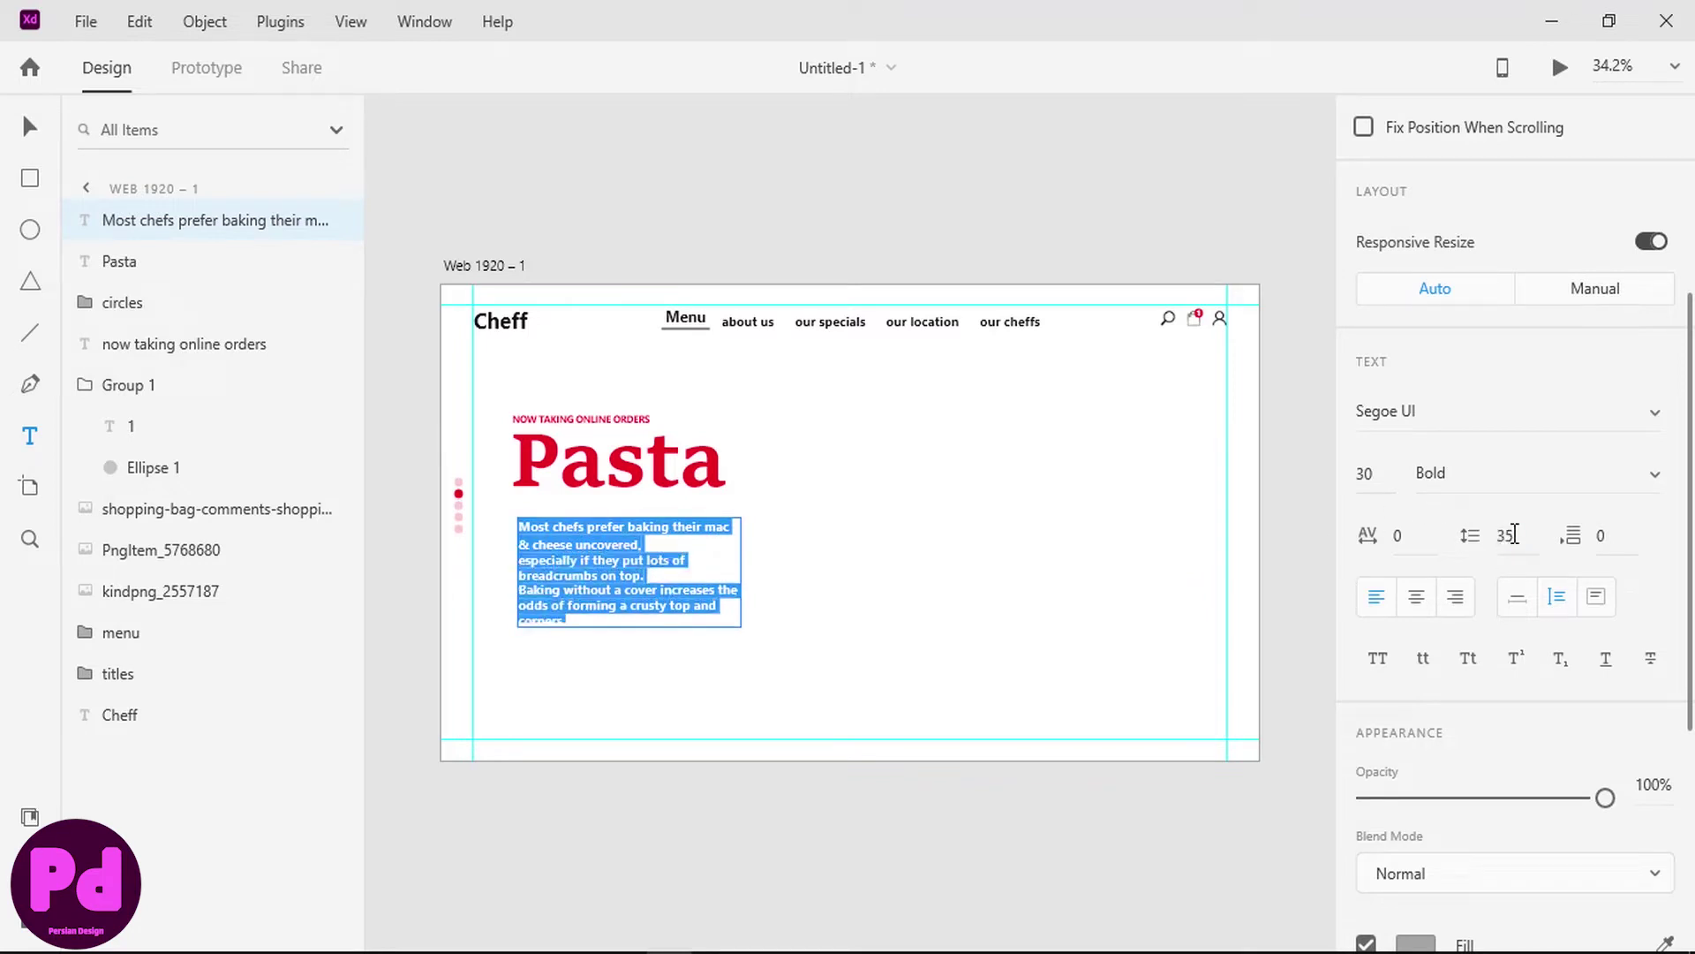
- Set the description paragraph's character spacing to 10 and finish editing its text
click(1413, 535)
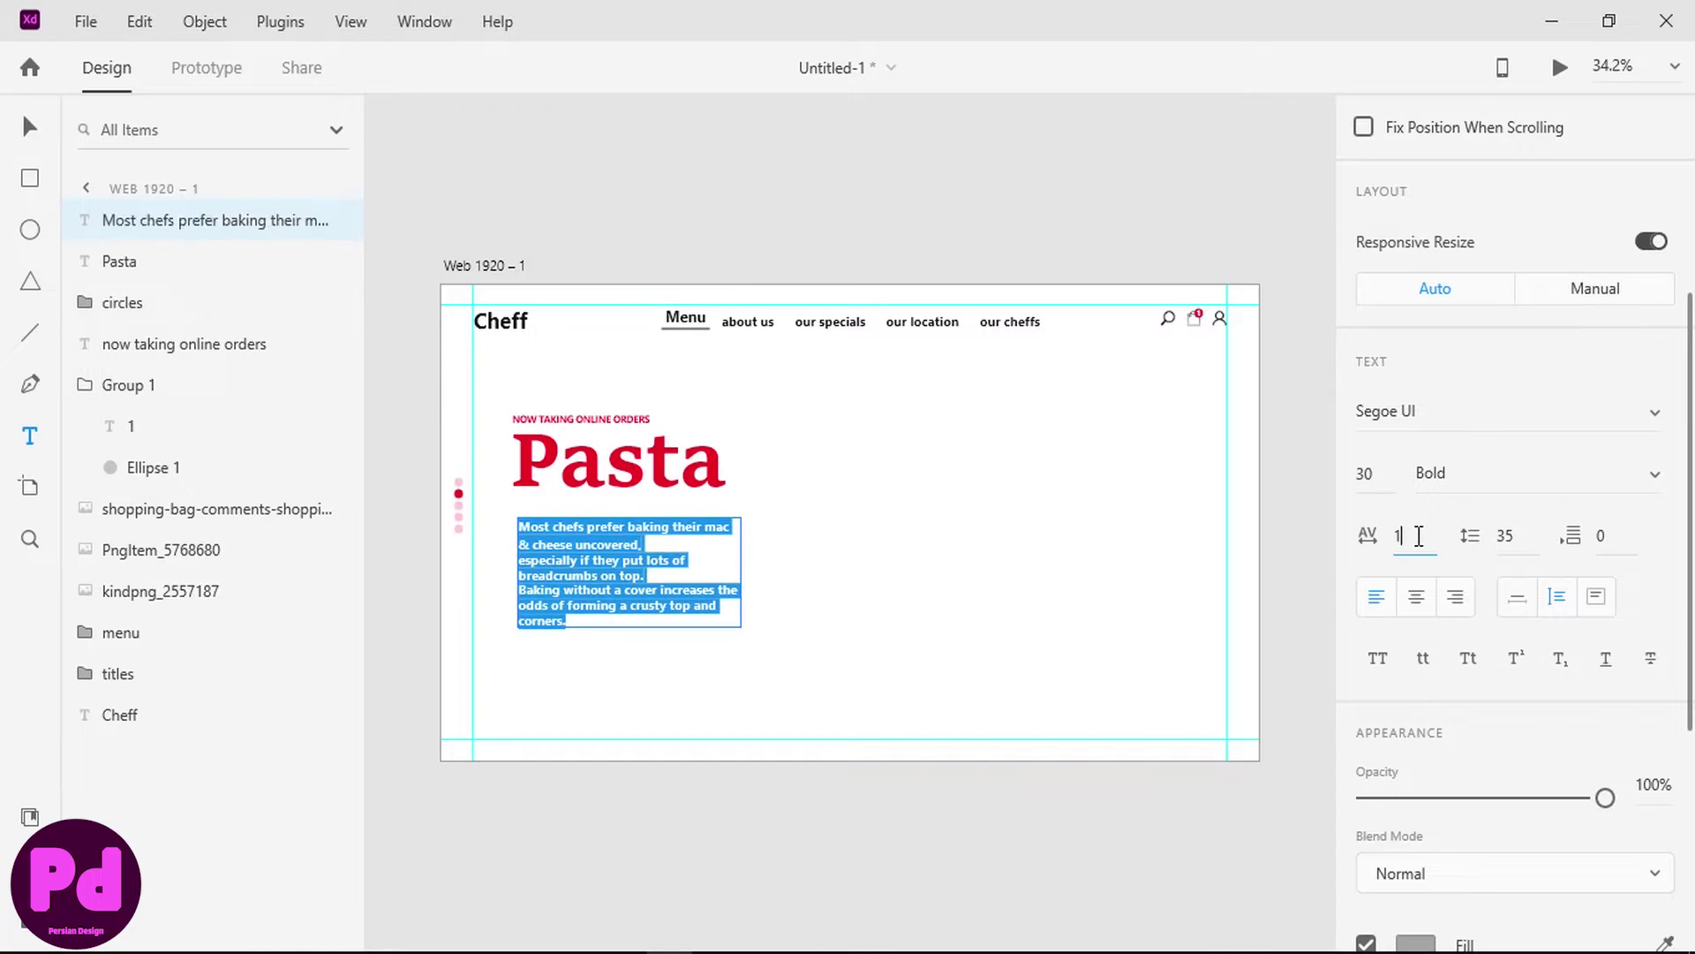
key(Return)
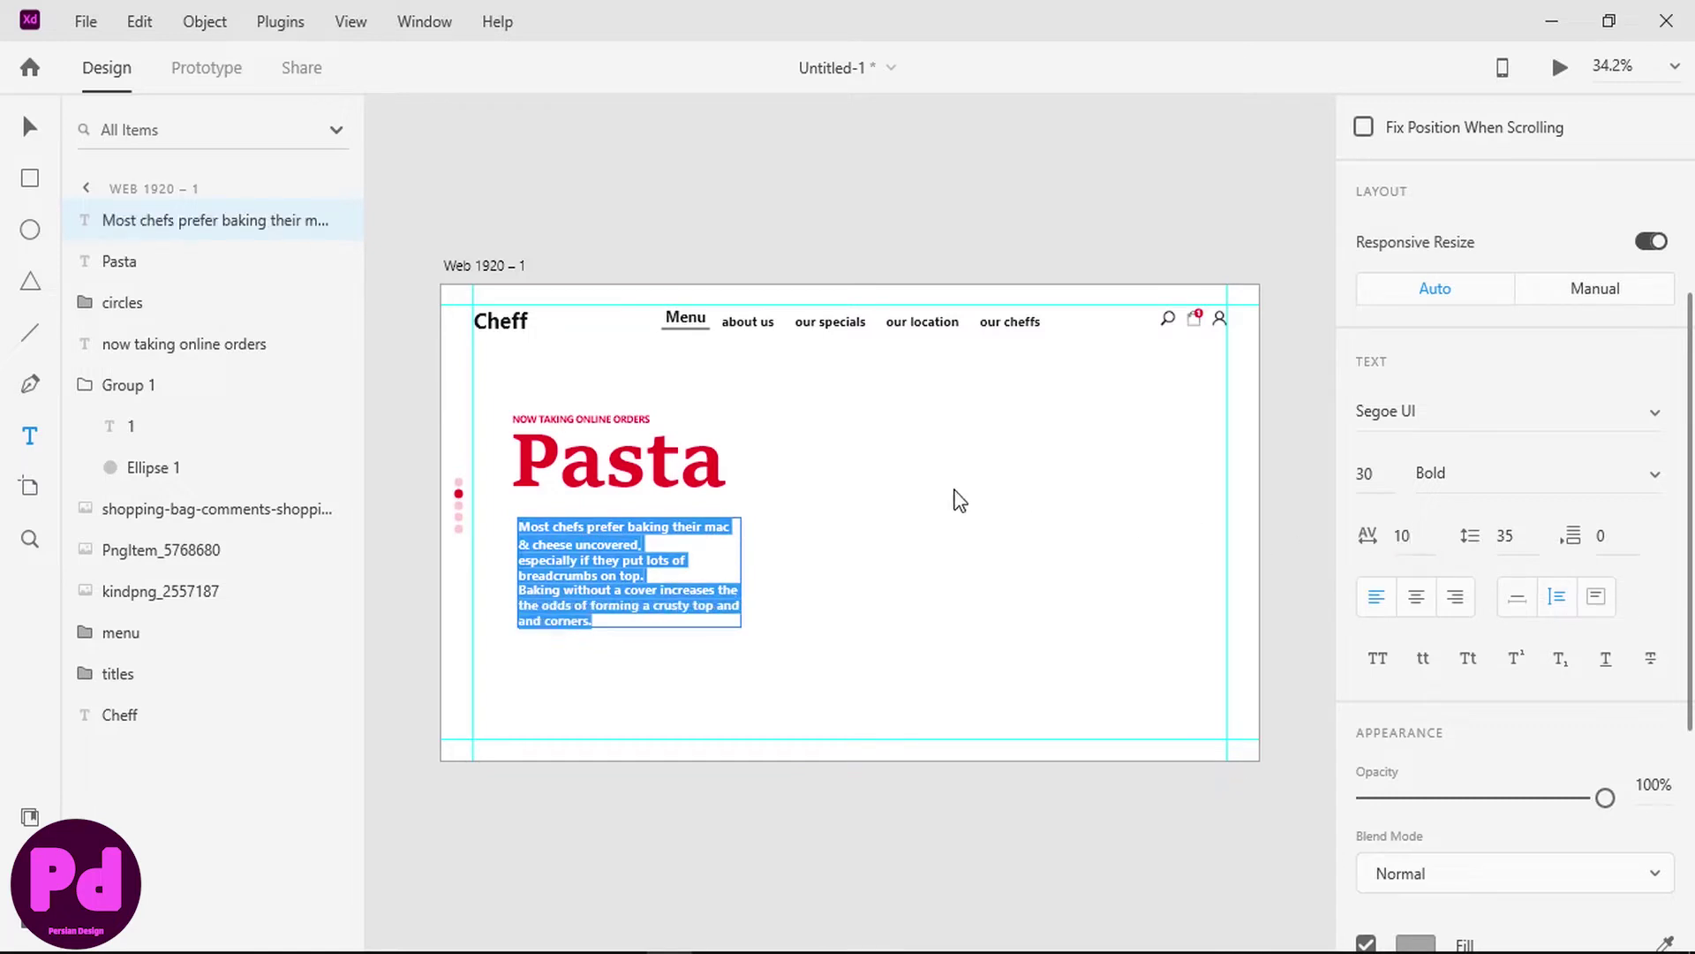
key(Escape)
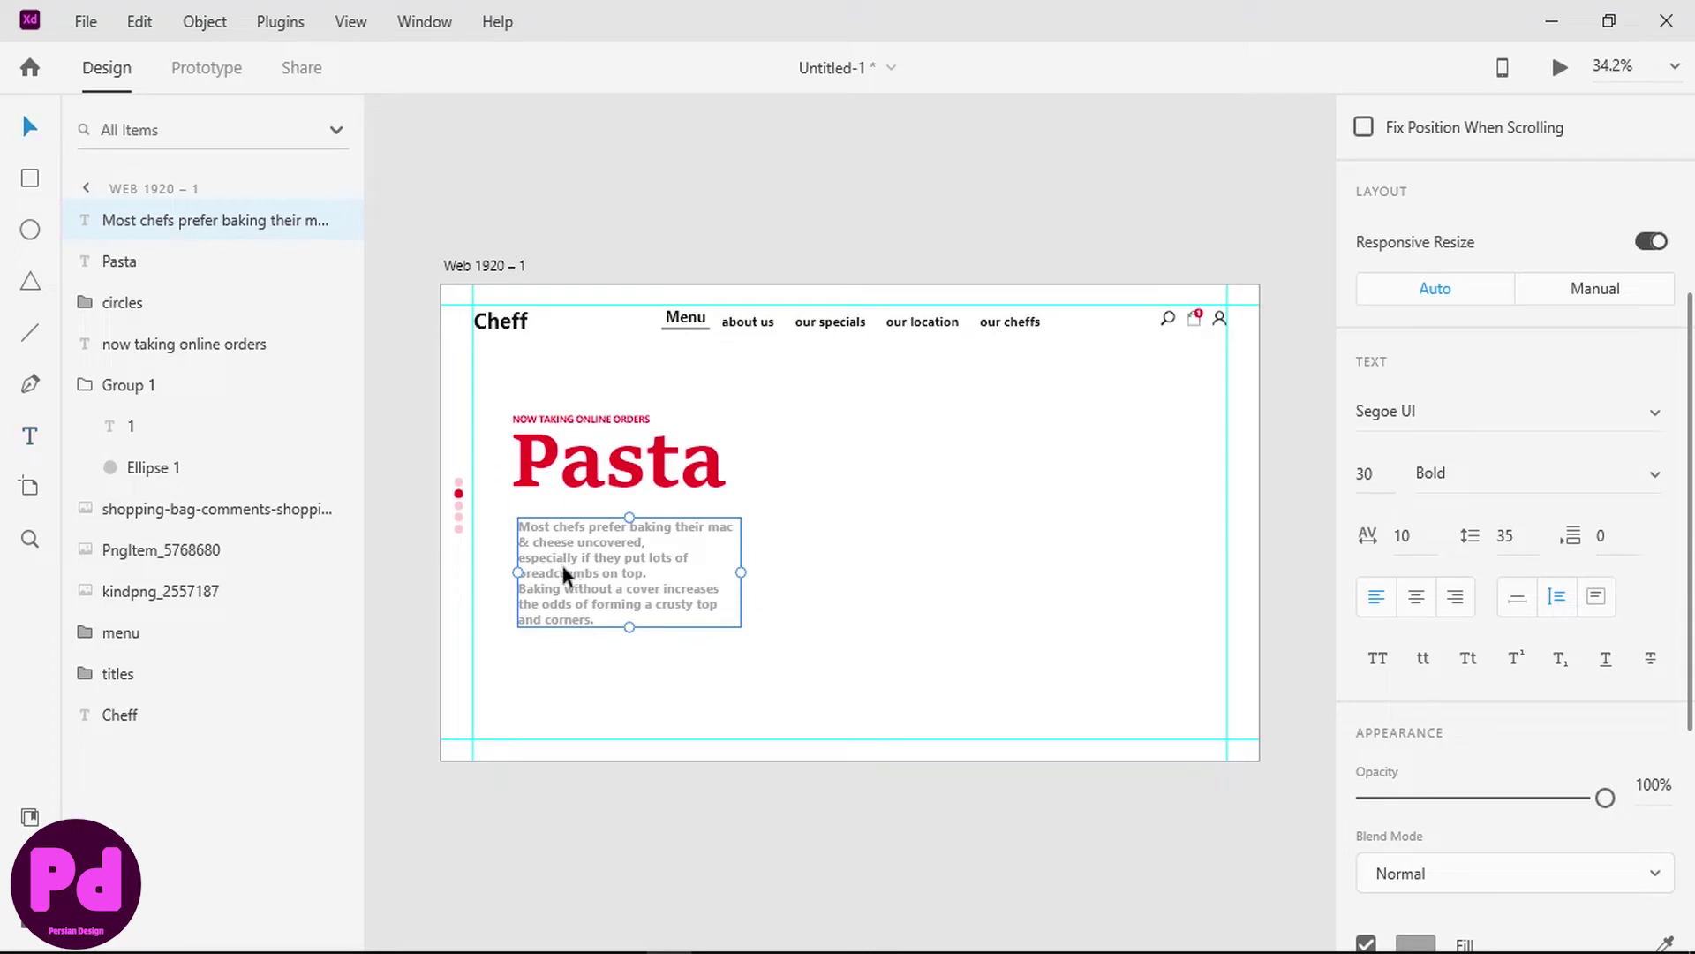
- Move the description paragraph up closer to the Pasta heading, to about X 161, Y 508
drag(566, 574, 558, 565)
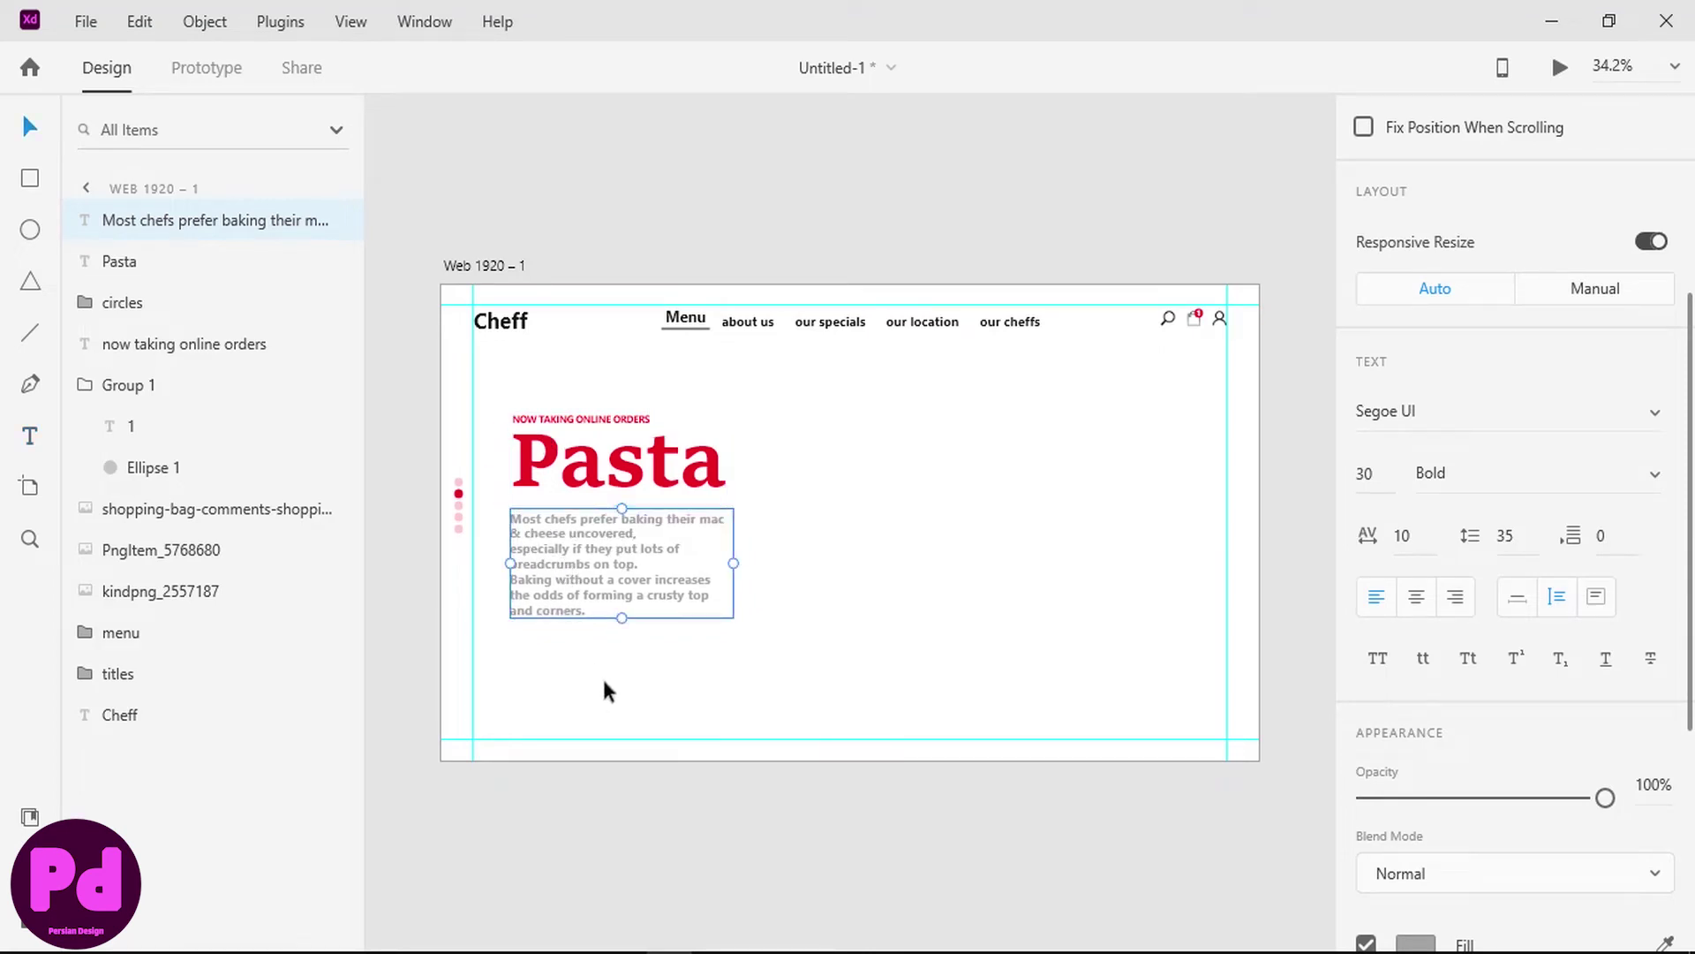
click(604, 682)
click(558, 549)
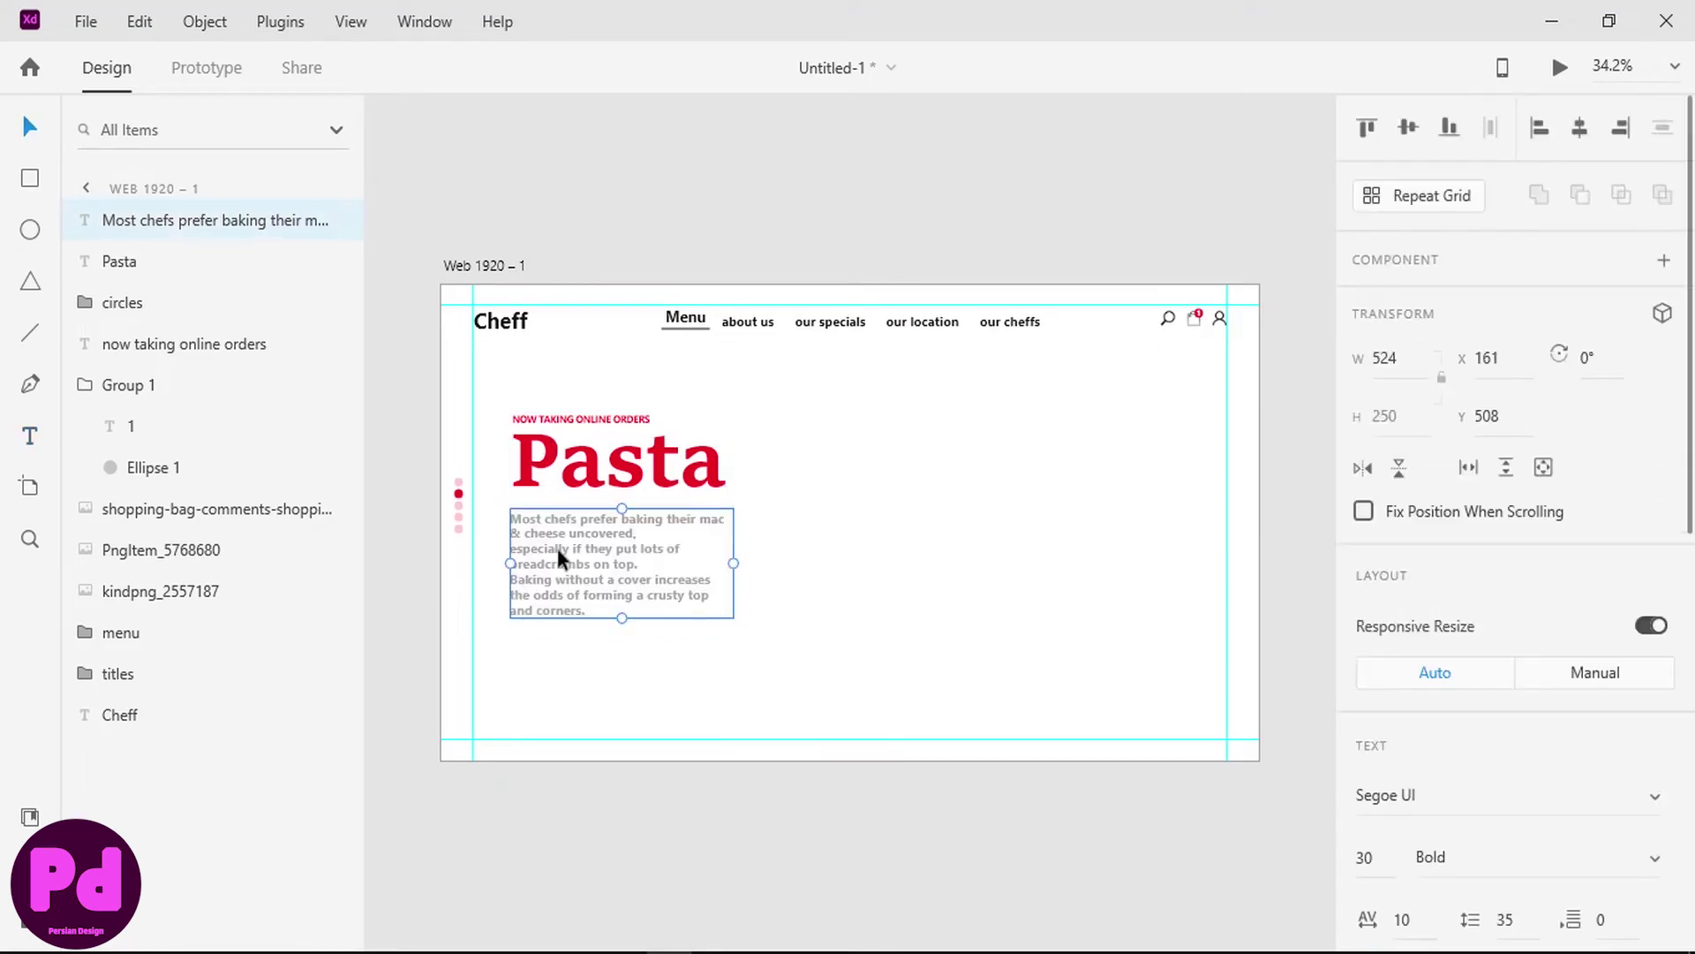
- Select all of the description paragraph's text and set its line spacing to 40
key(ctrl+a)
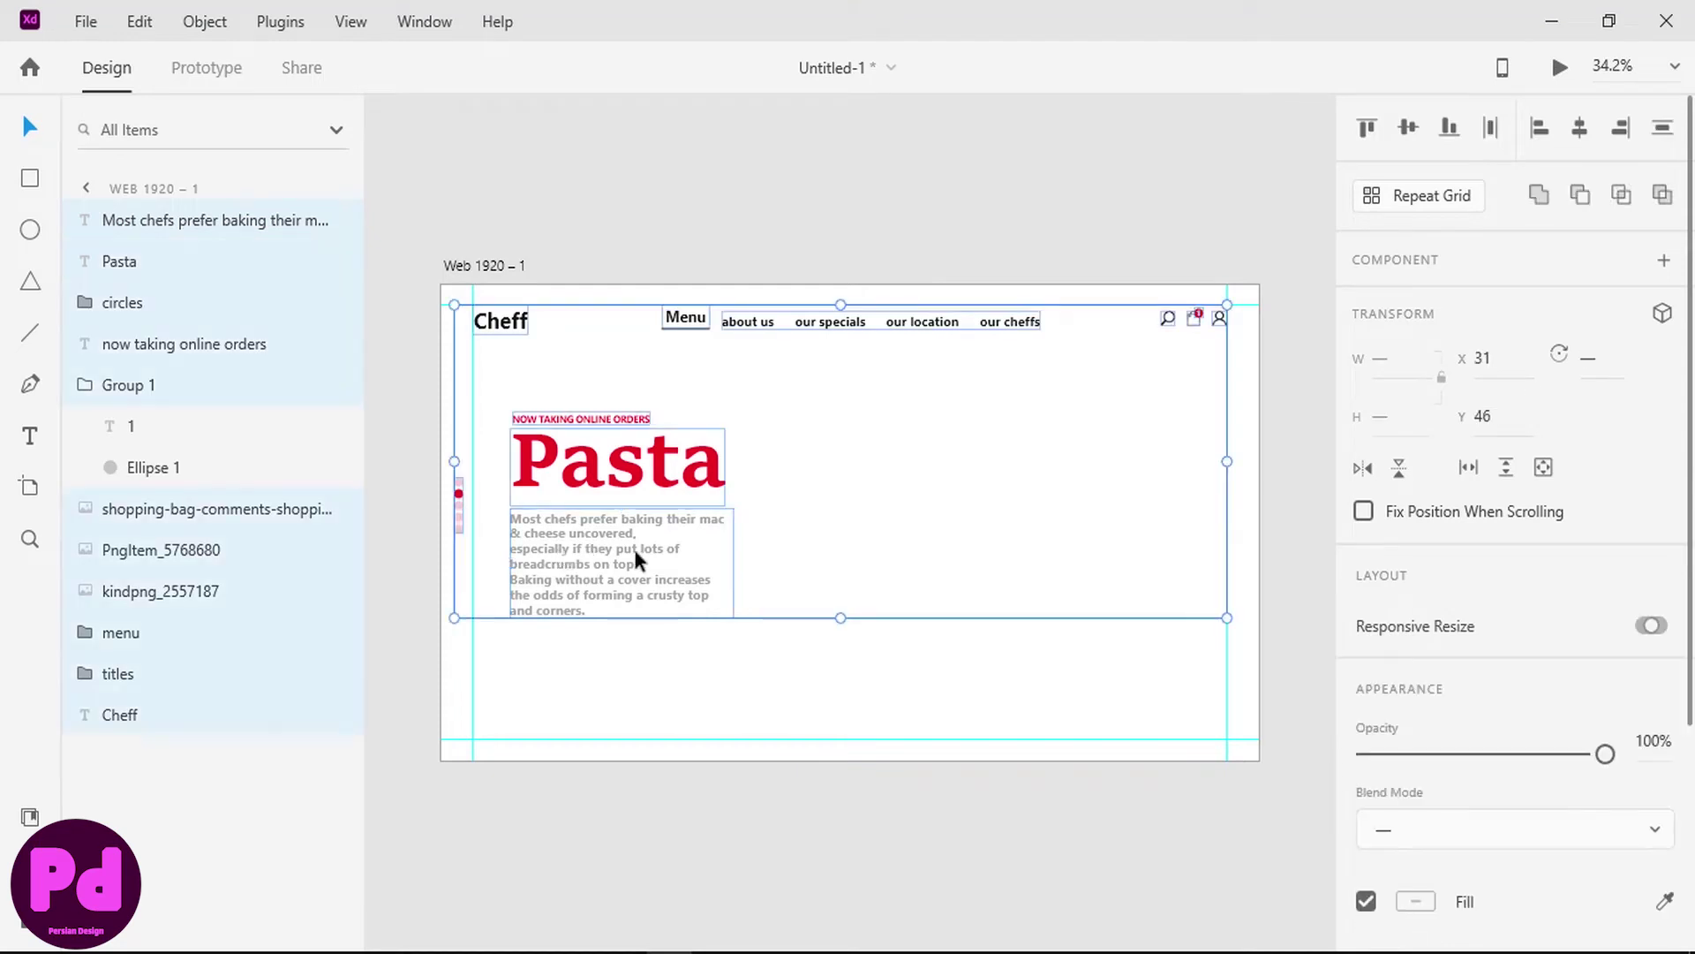
double_click(612, 559)
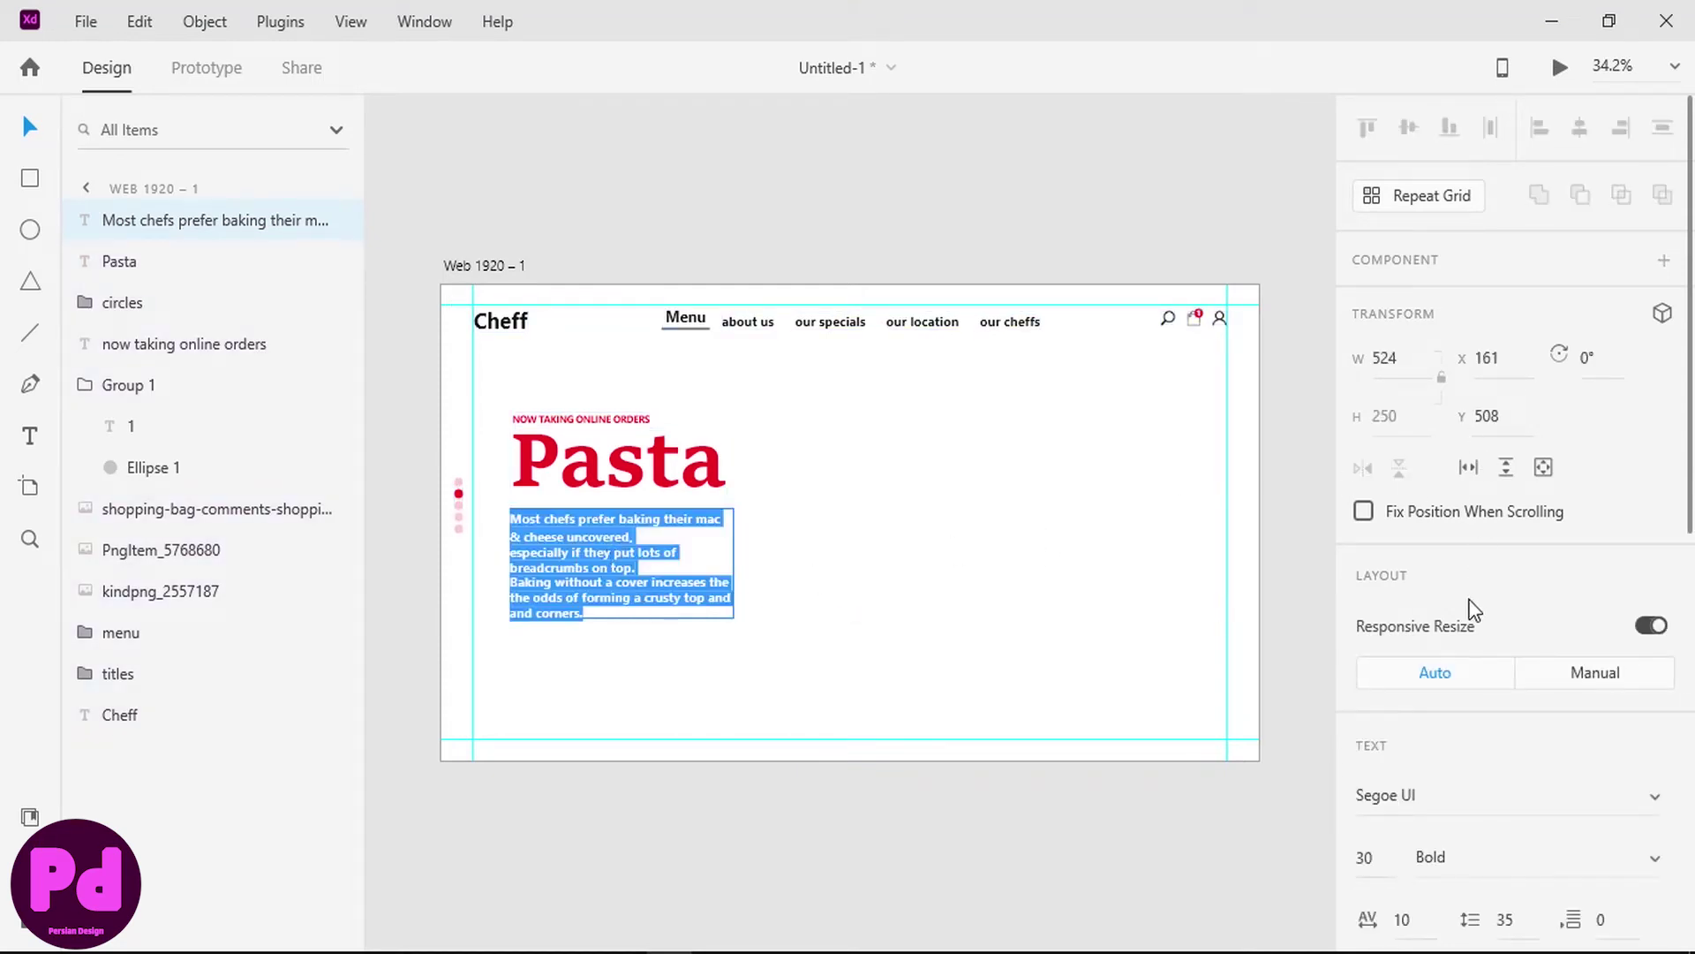
scroll(1472, 612, down, 3)
click(1511, 662)
text(40)
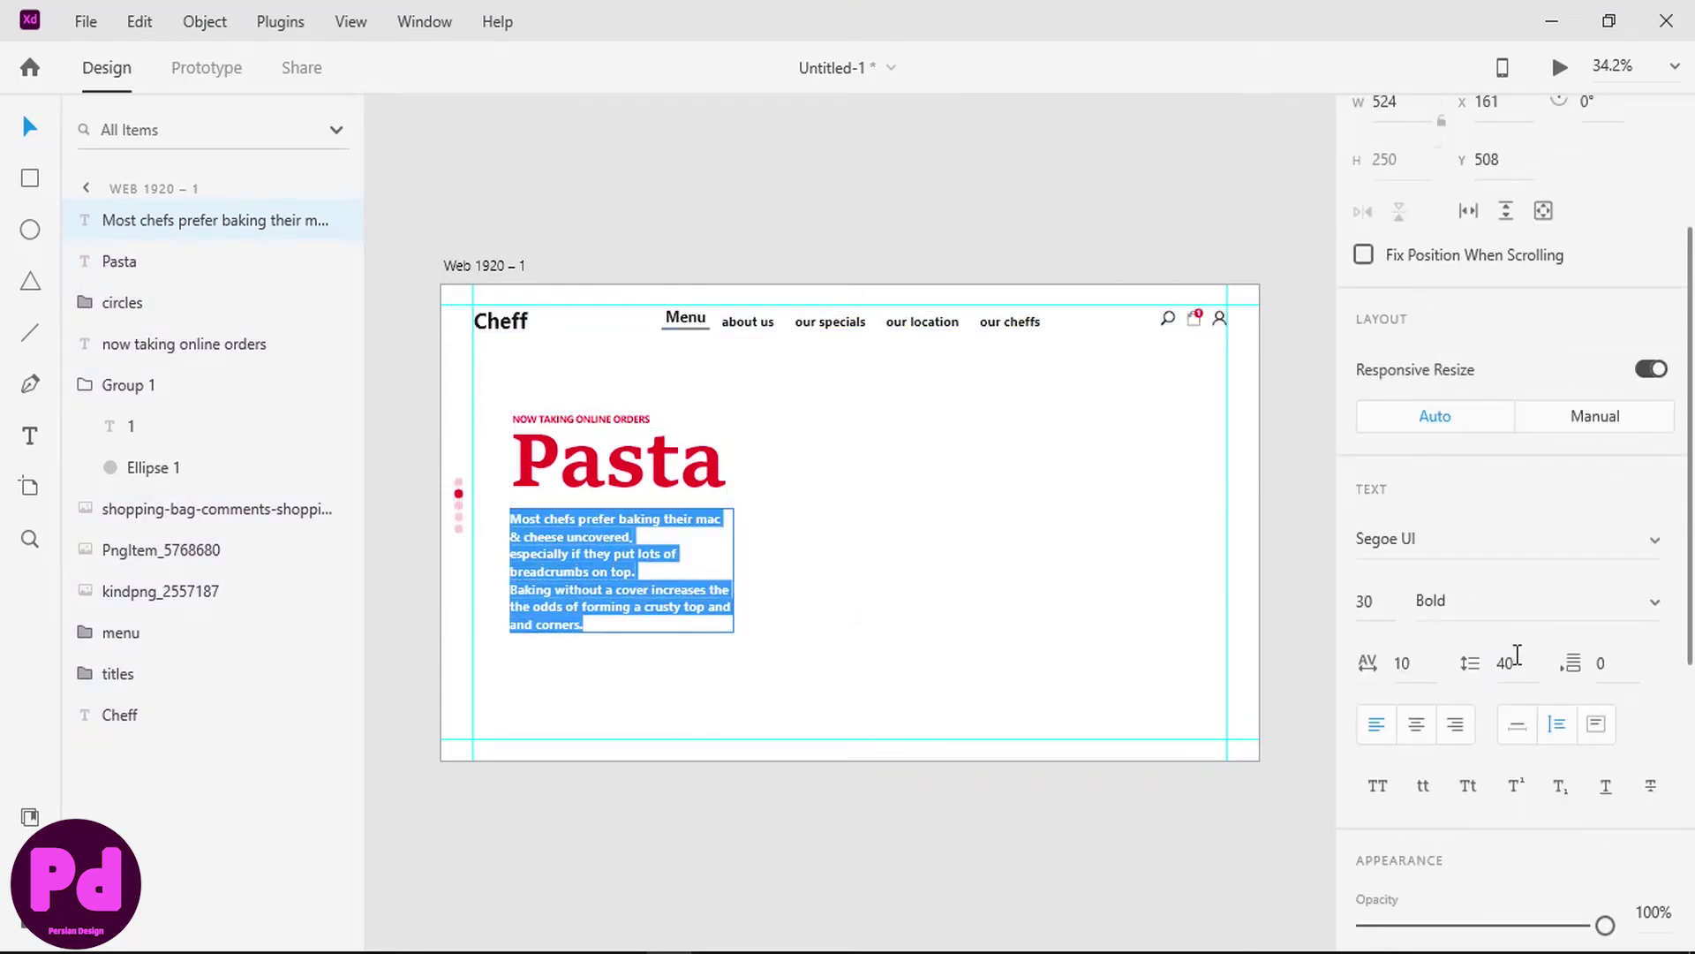
- Change the description paragraph's font weight to Regular
scroll(1413, 574, down, 2)
scroll(1434, 515, down, 2)
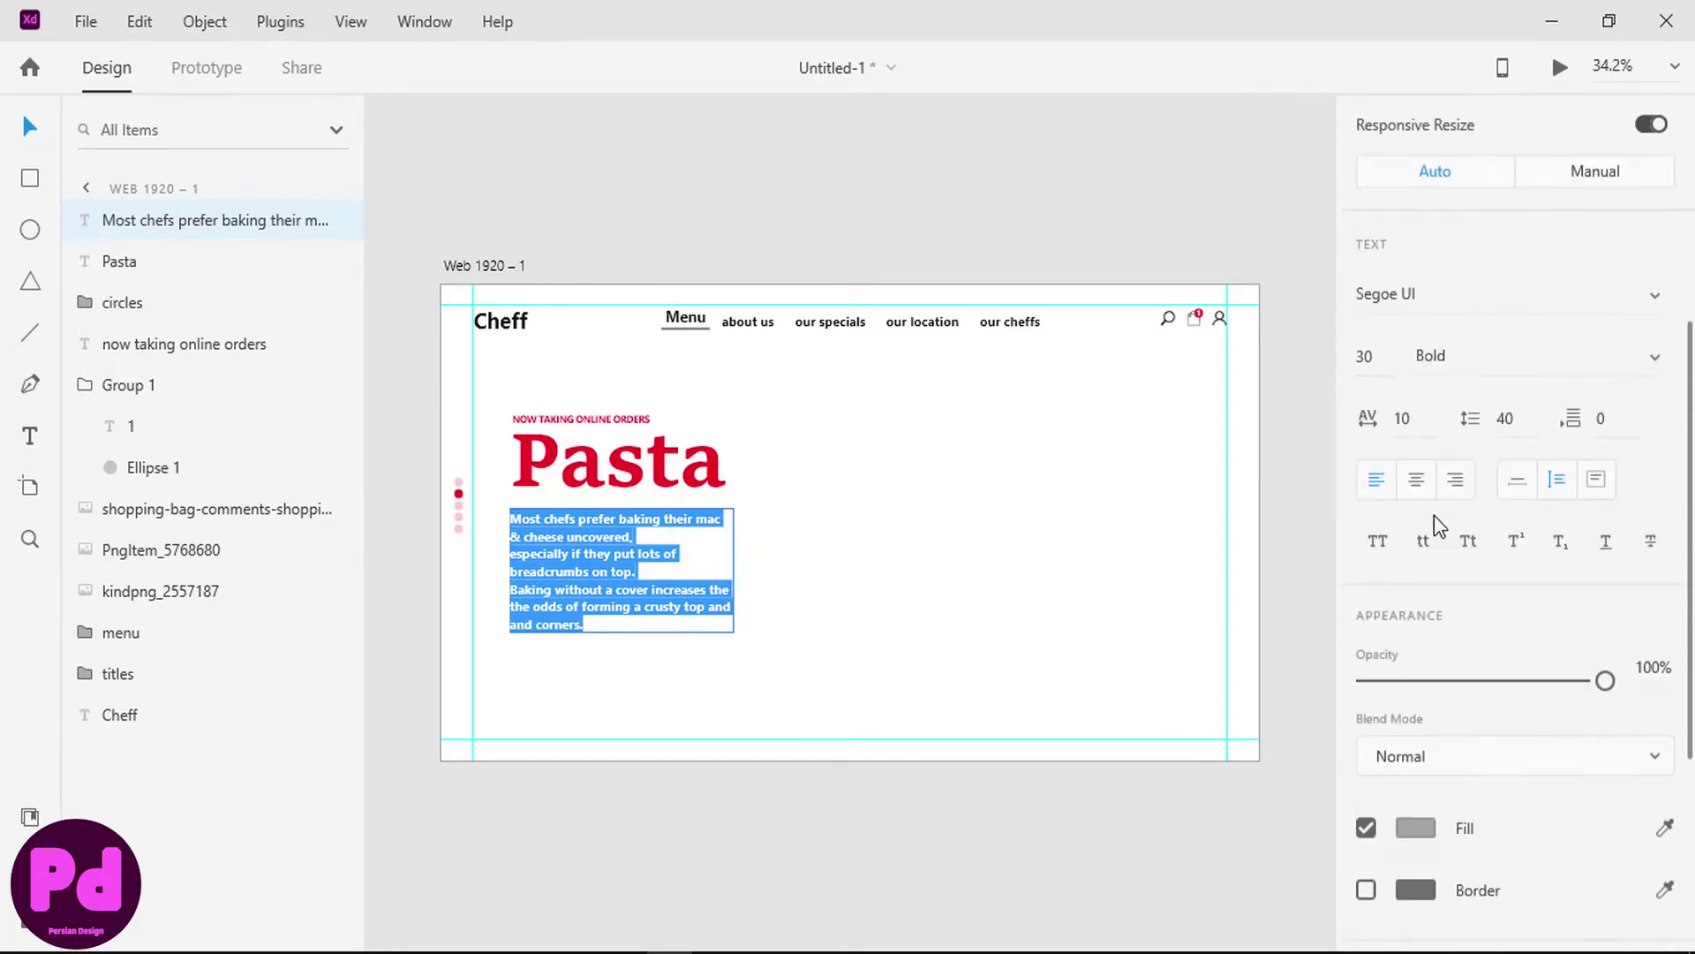
click(1645, 216)
click(1473, 271)
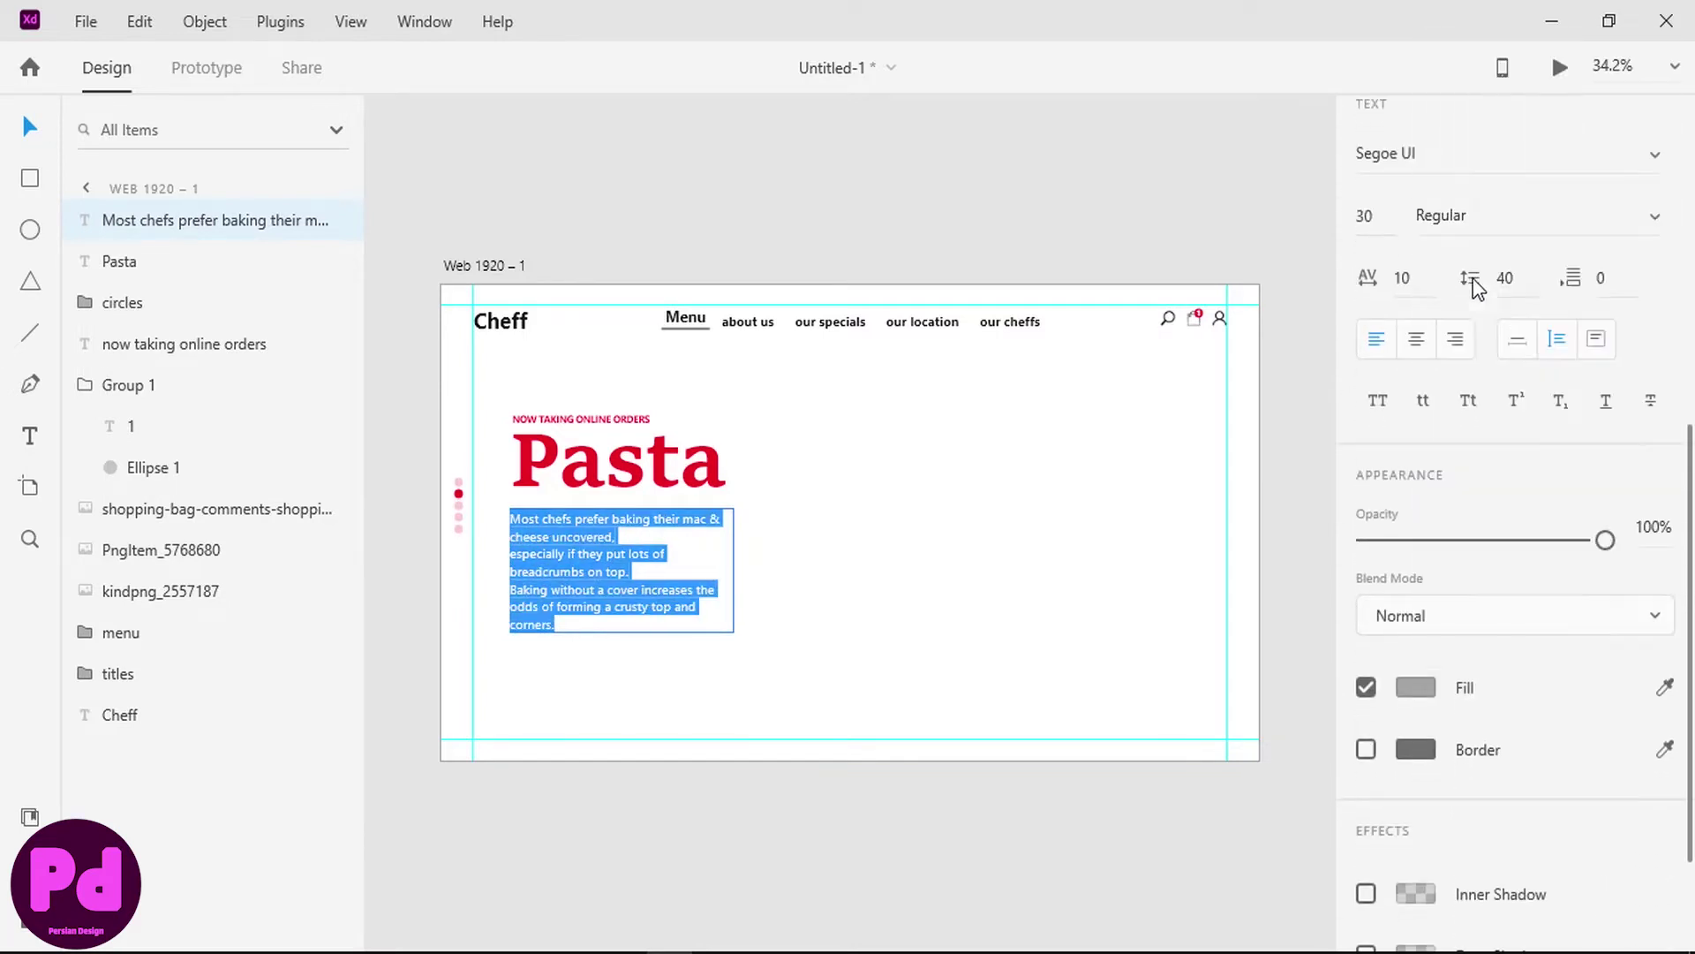
- Remove the line break before "Baking without a cover" so that sentence follows directly after "on top."
click(636, 575)
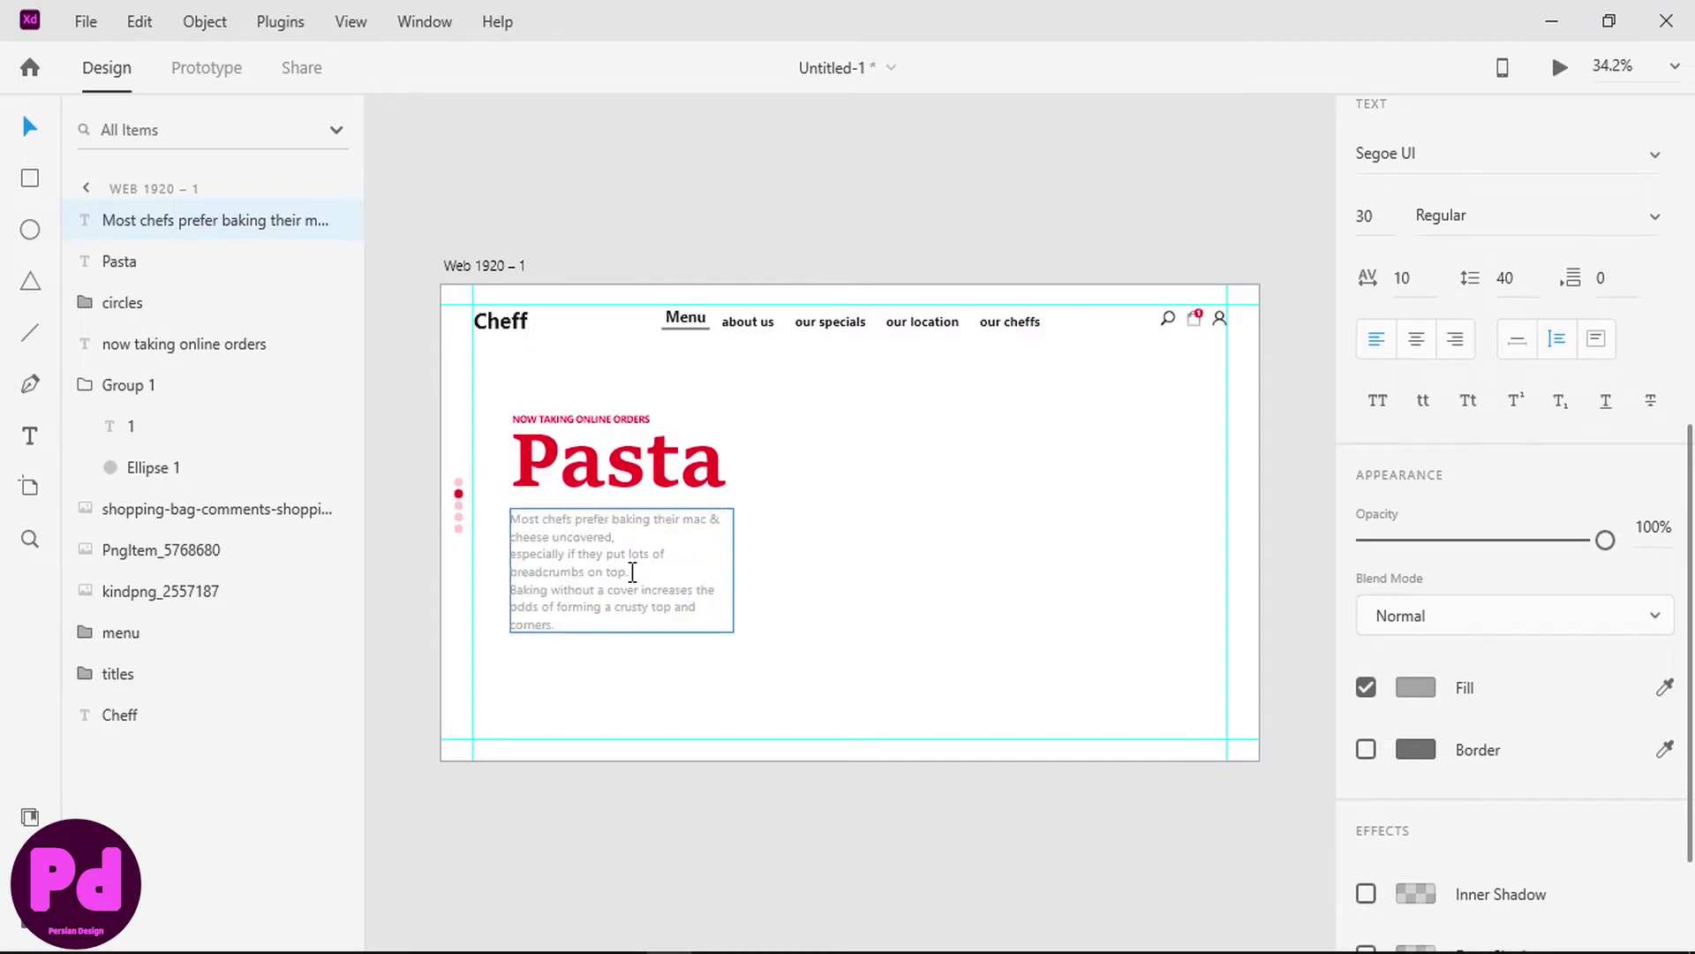
double_click(520, 590)
click(519, 592)
key(BackSpace)
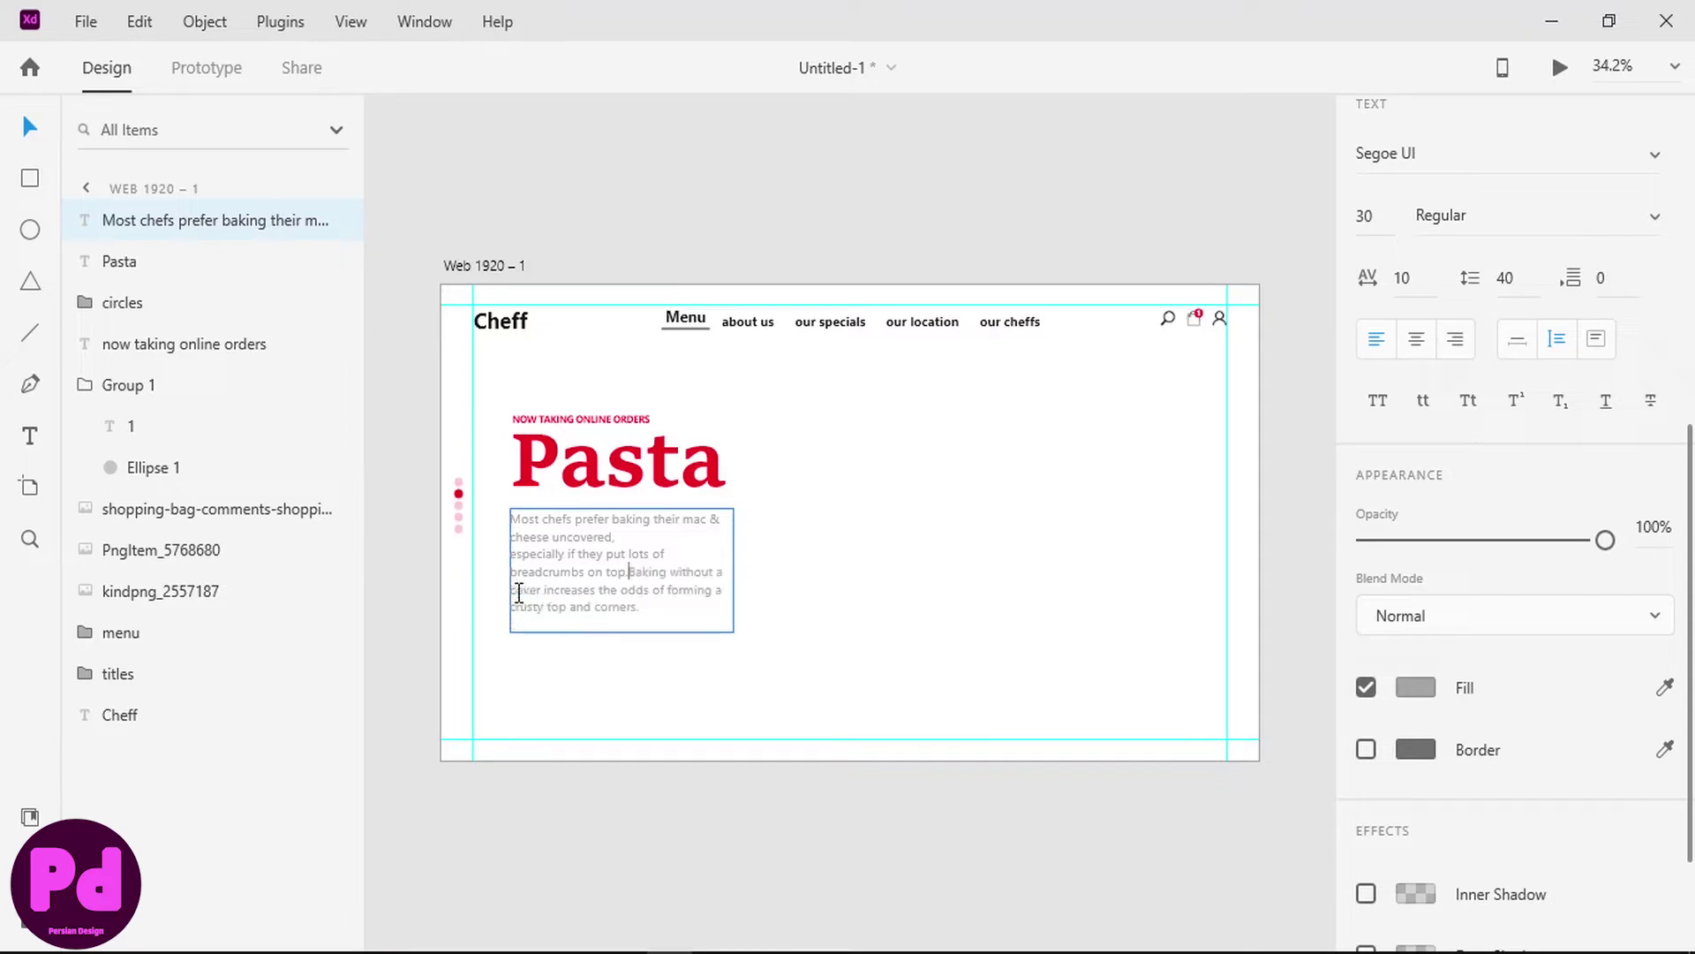
key(Escape)
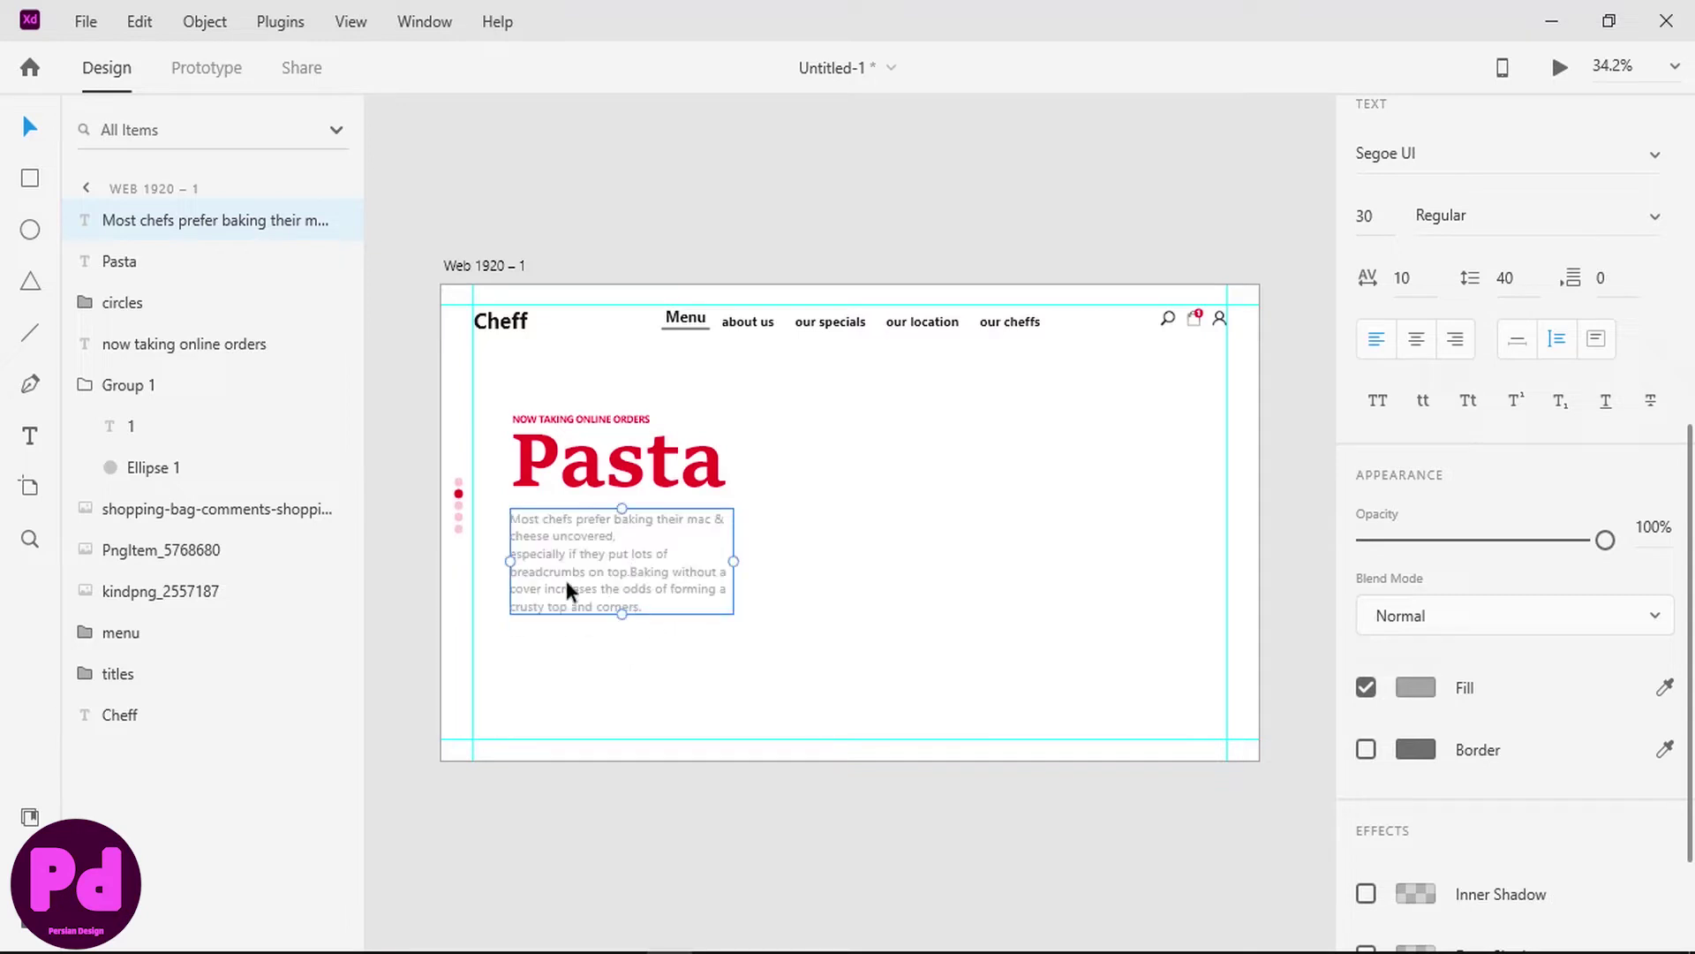
- Remove the line break after "uncovered," and align the paragraph with the left edge of the Pasta heading
double_click(522, 554)
click(658, 534)
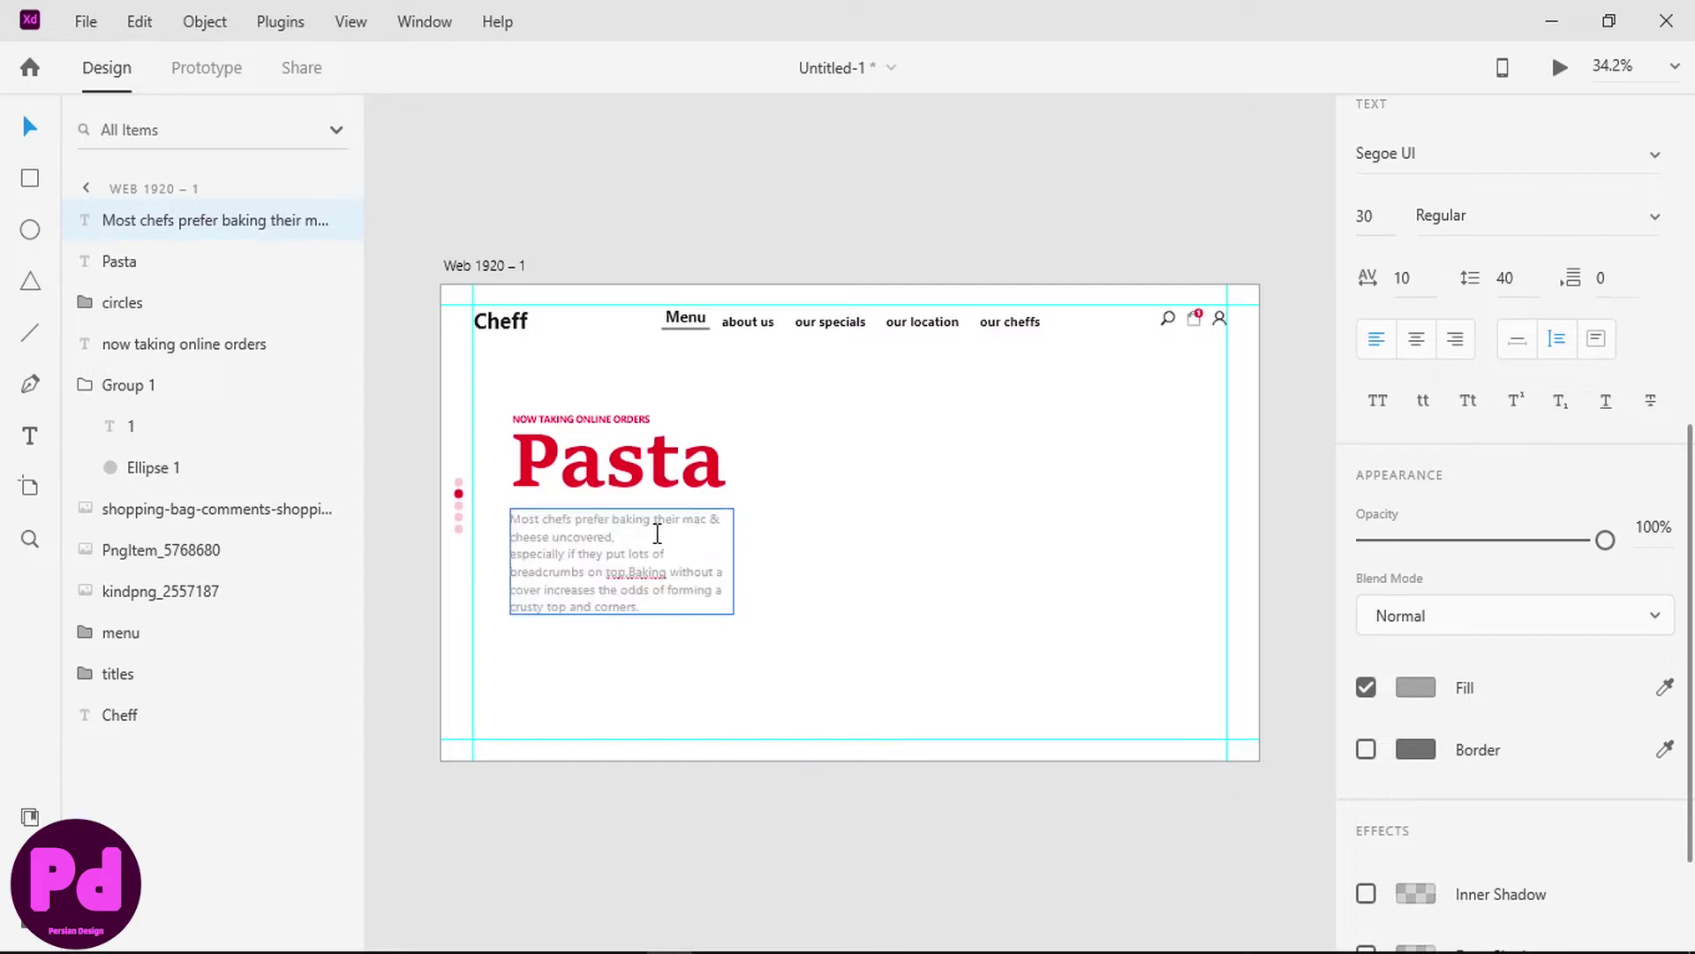
key(Delete)
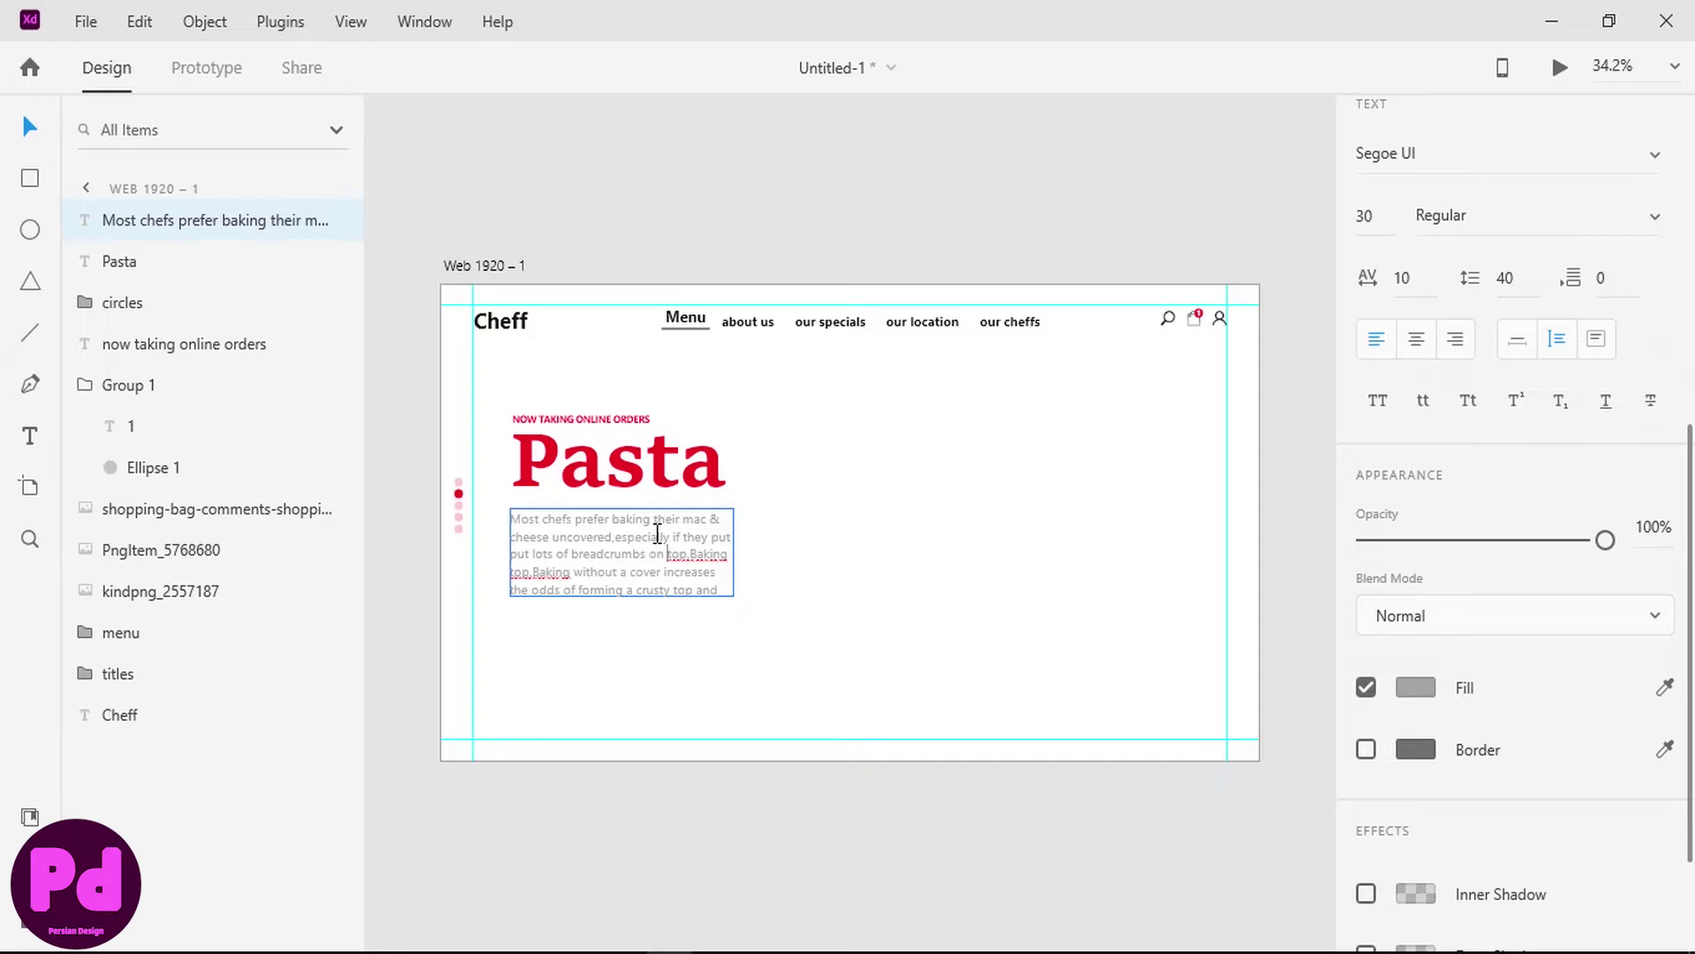
key(Return)
key(Escape)
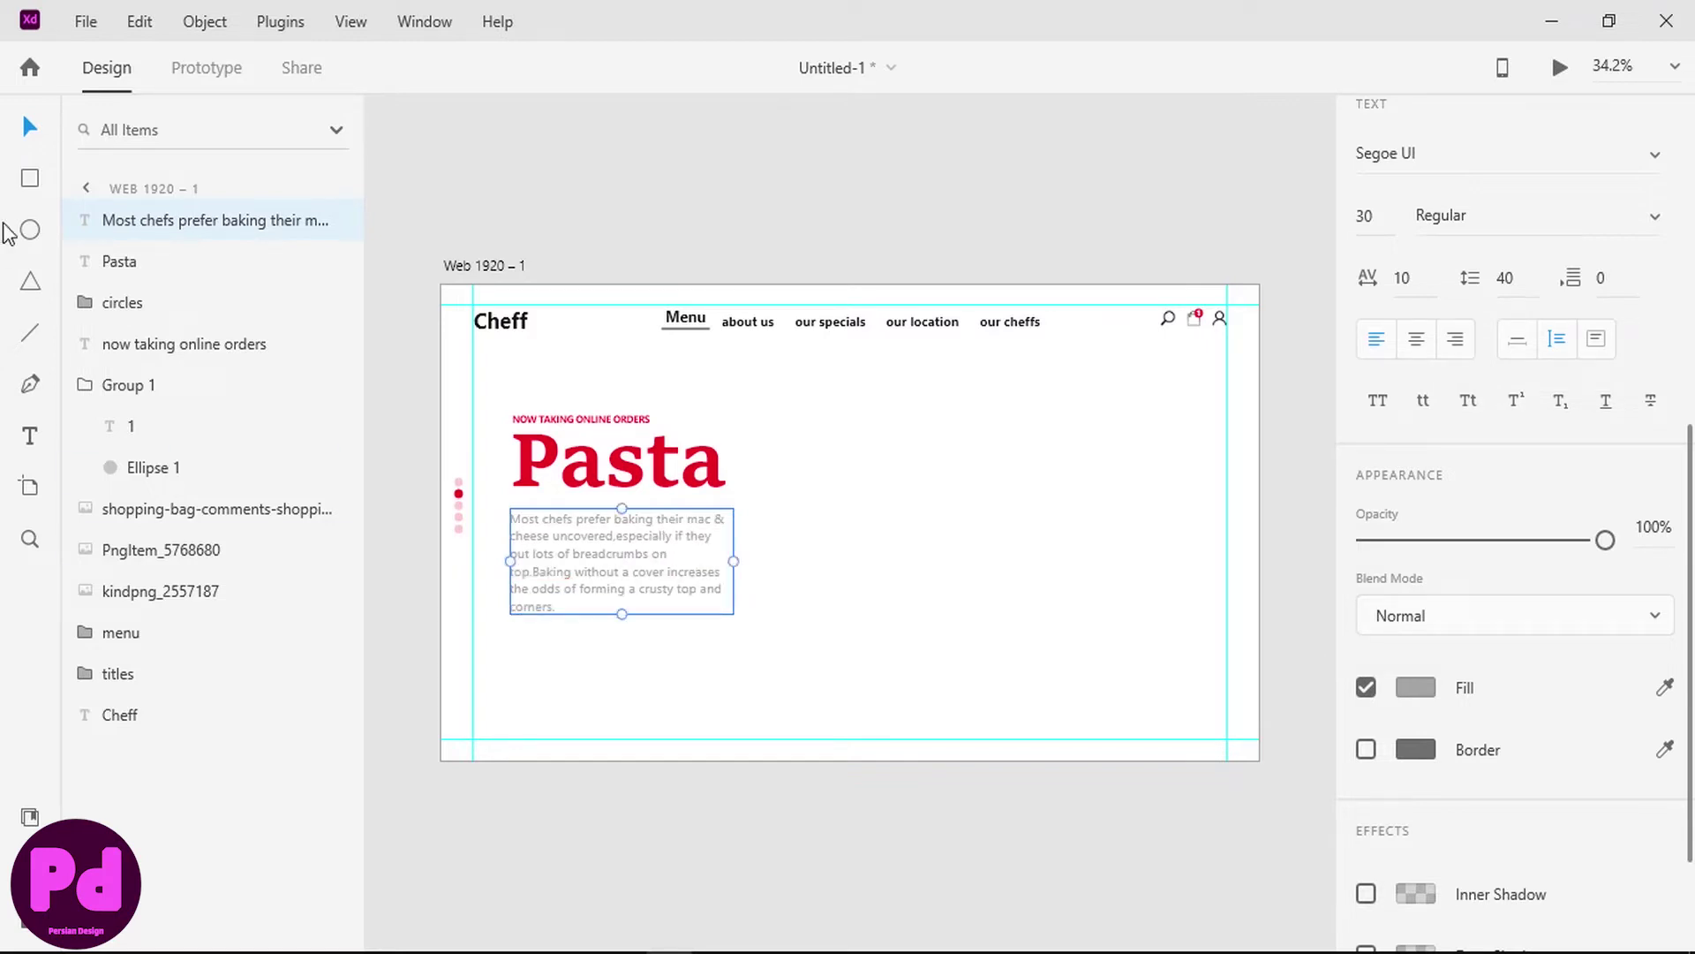
drag(569, 555, 572, 552)
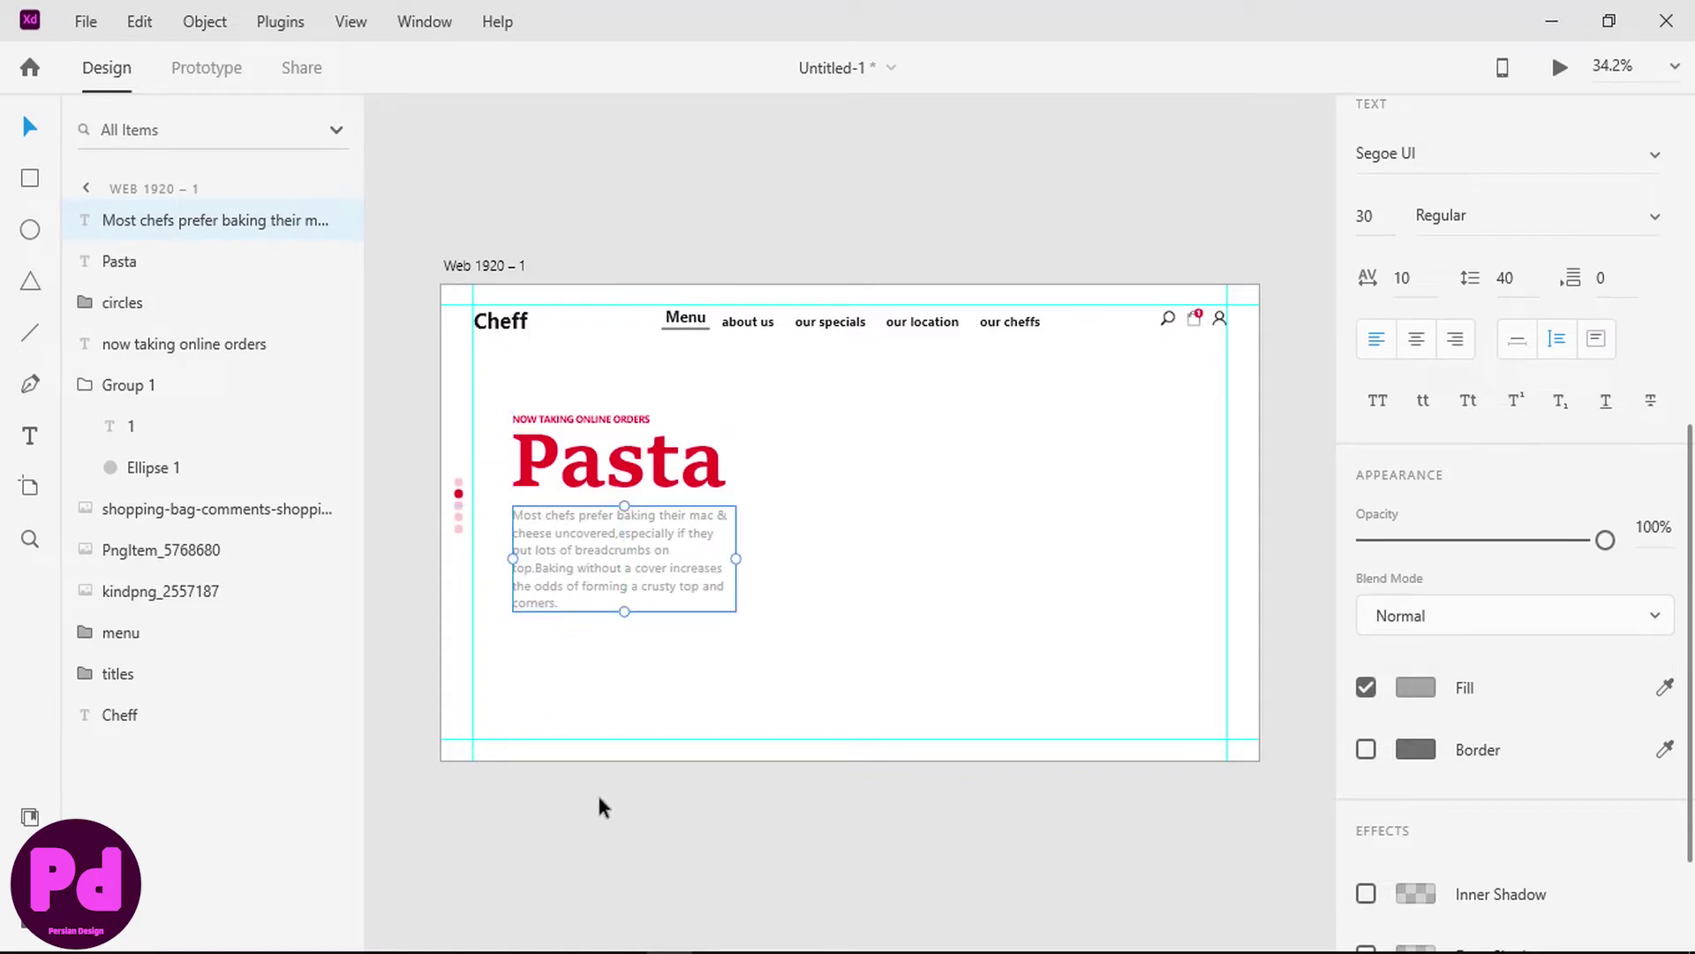
- Draw a button rectangle below the description paragraph, remove its border and fill it with the saved red swatch
key(r)
drag(511, 635, 618, 673)
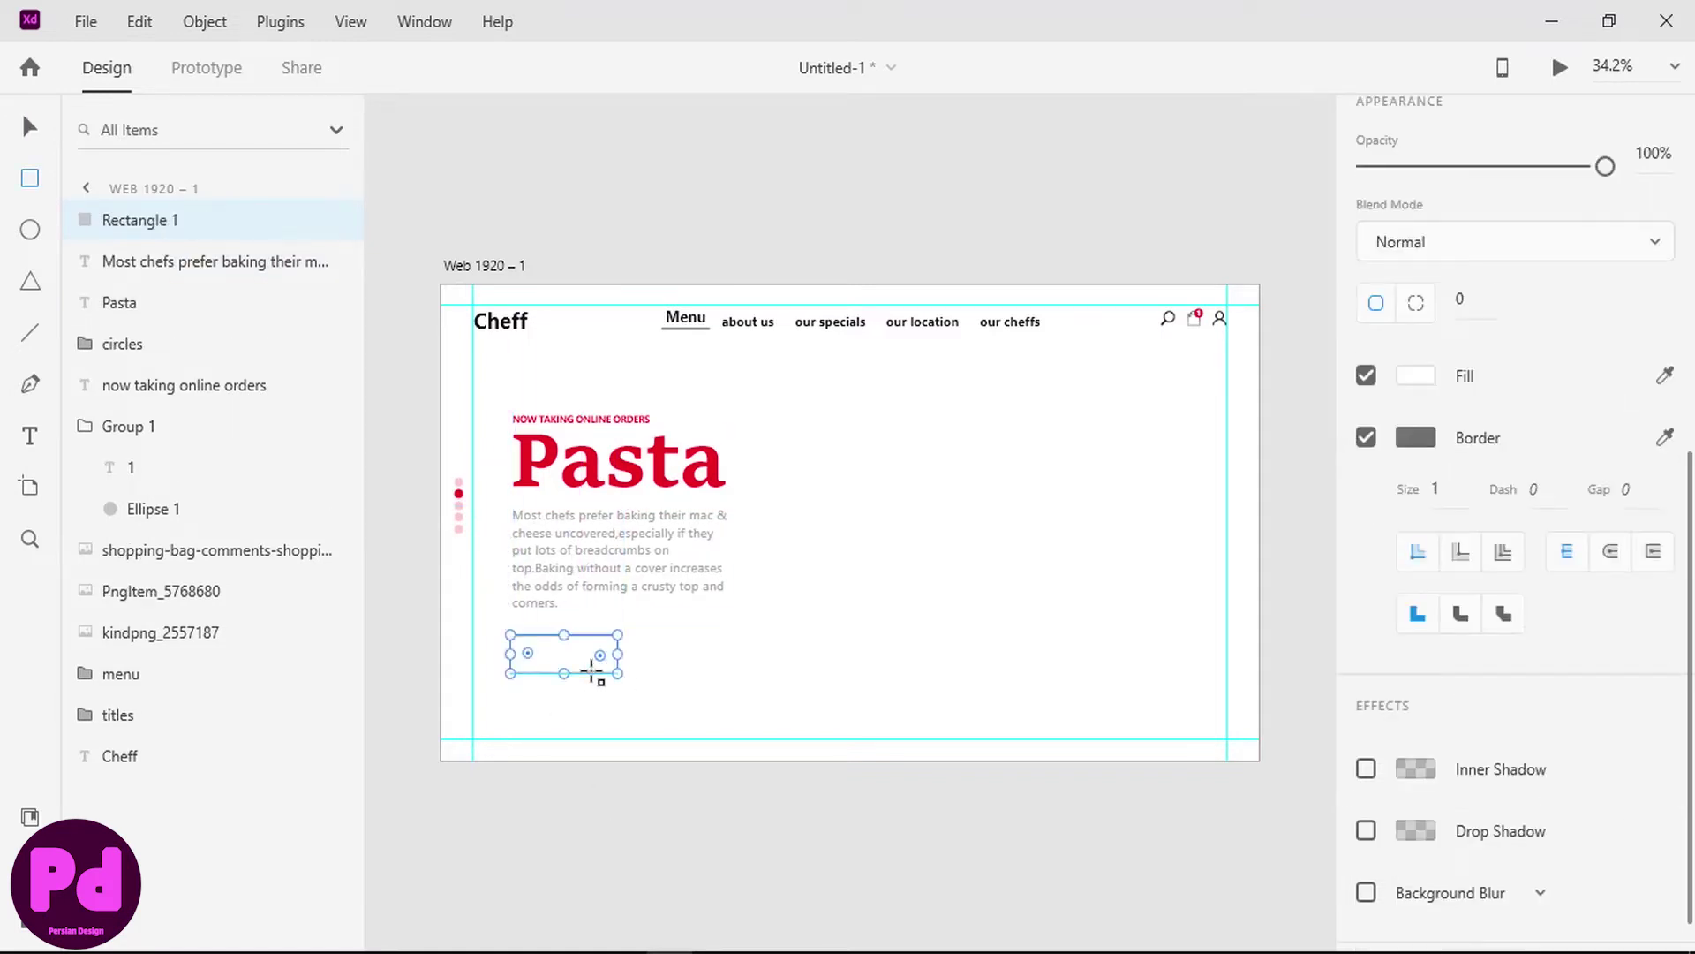
click(1366, 437)
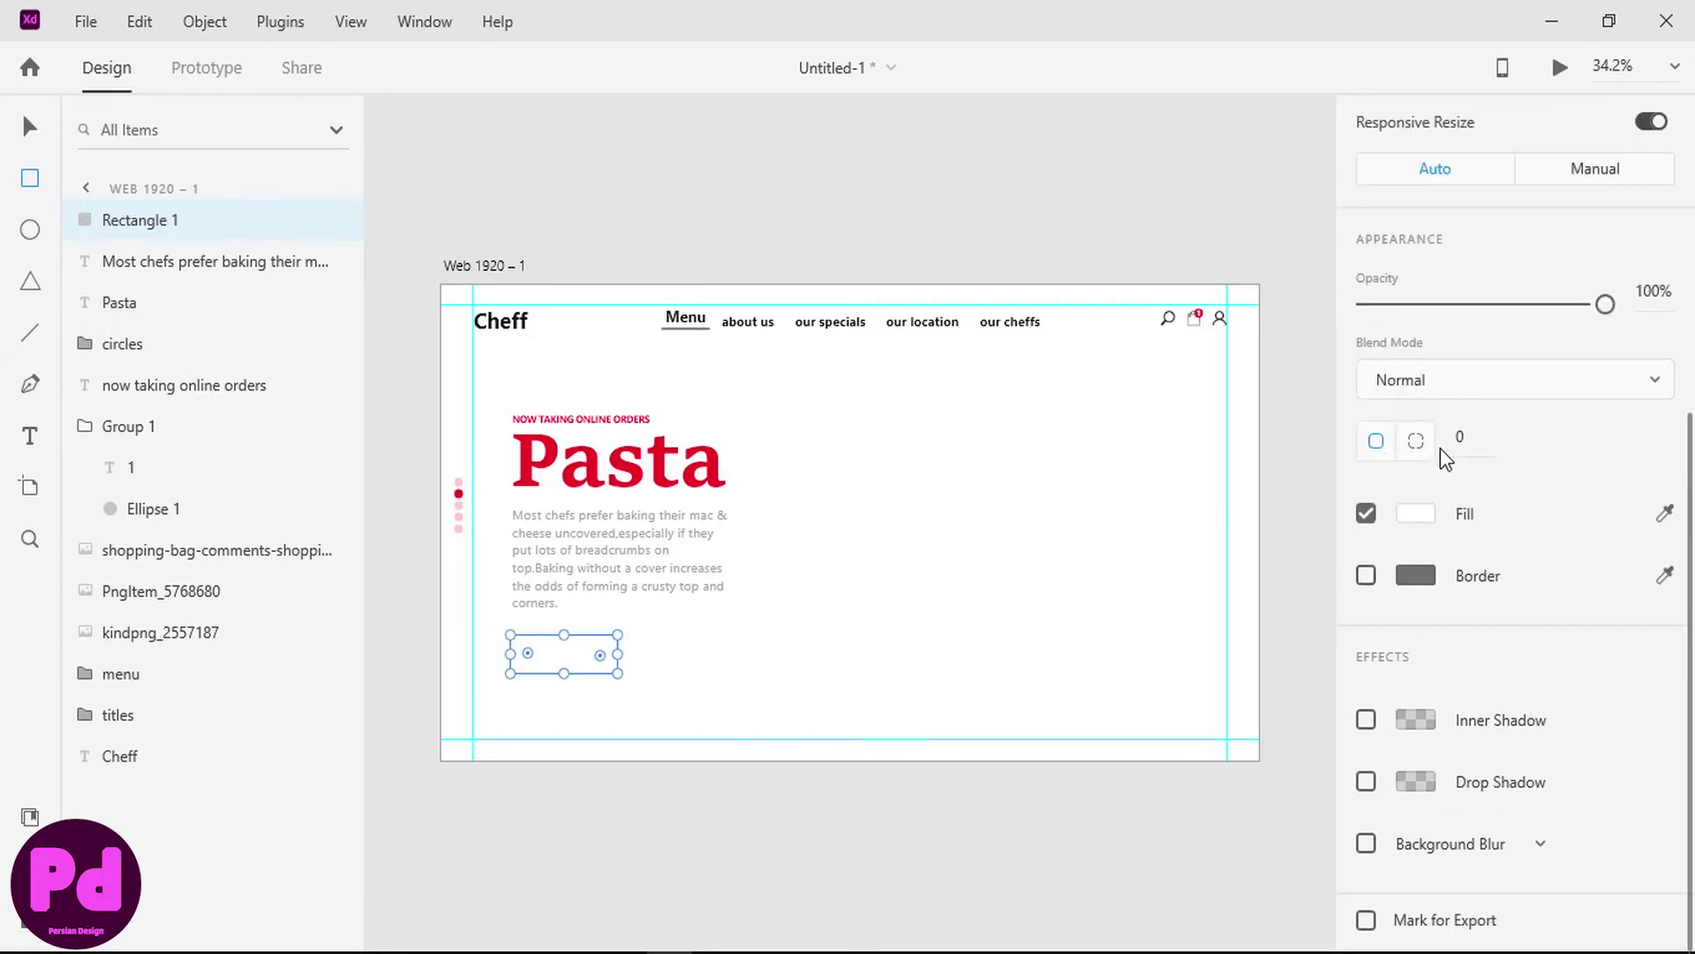
click(1416, 441)
click(1375, 441)
click(1415, 514)
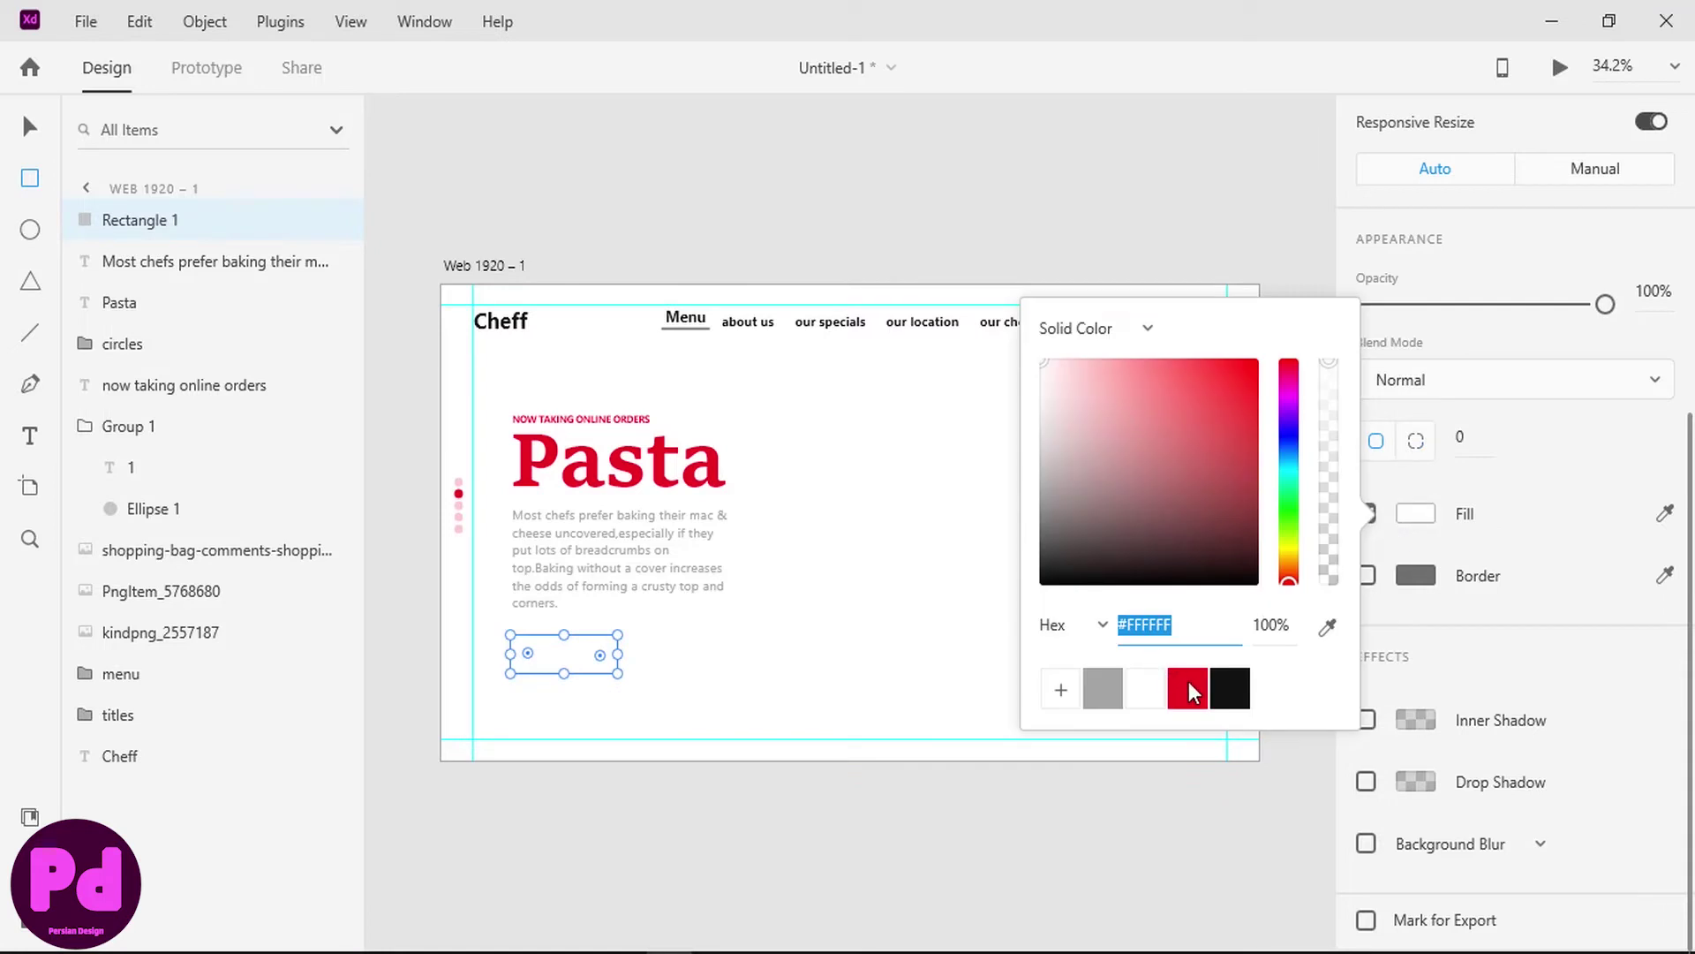
click(1188, 688)
- Give the red rectangle individual corner radii: 150 for the bottom-right corner and 15 for the other three
click(1417, 439)
click(1416, 439)
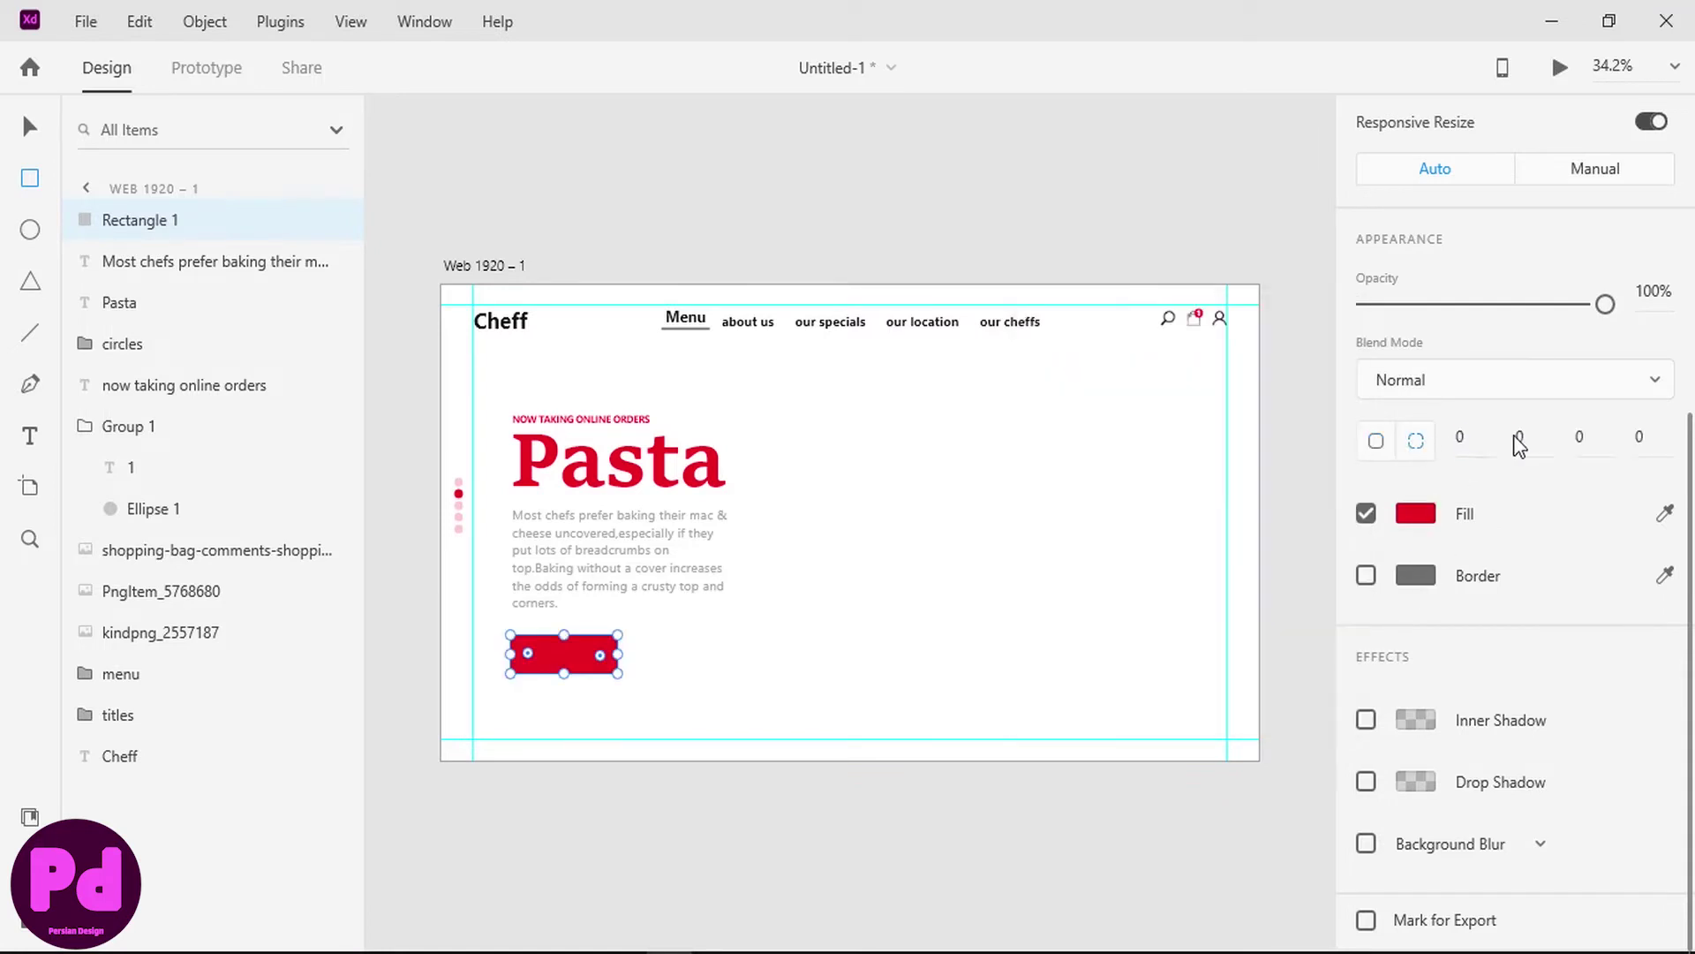
click(1541, 435)
text(150150)
key(Return)
text(5)
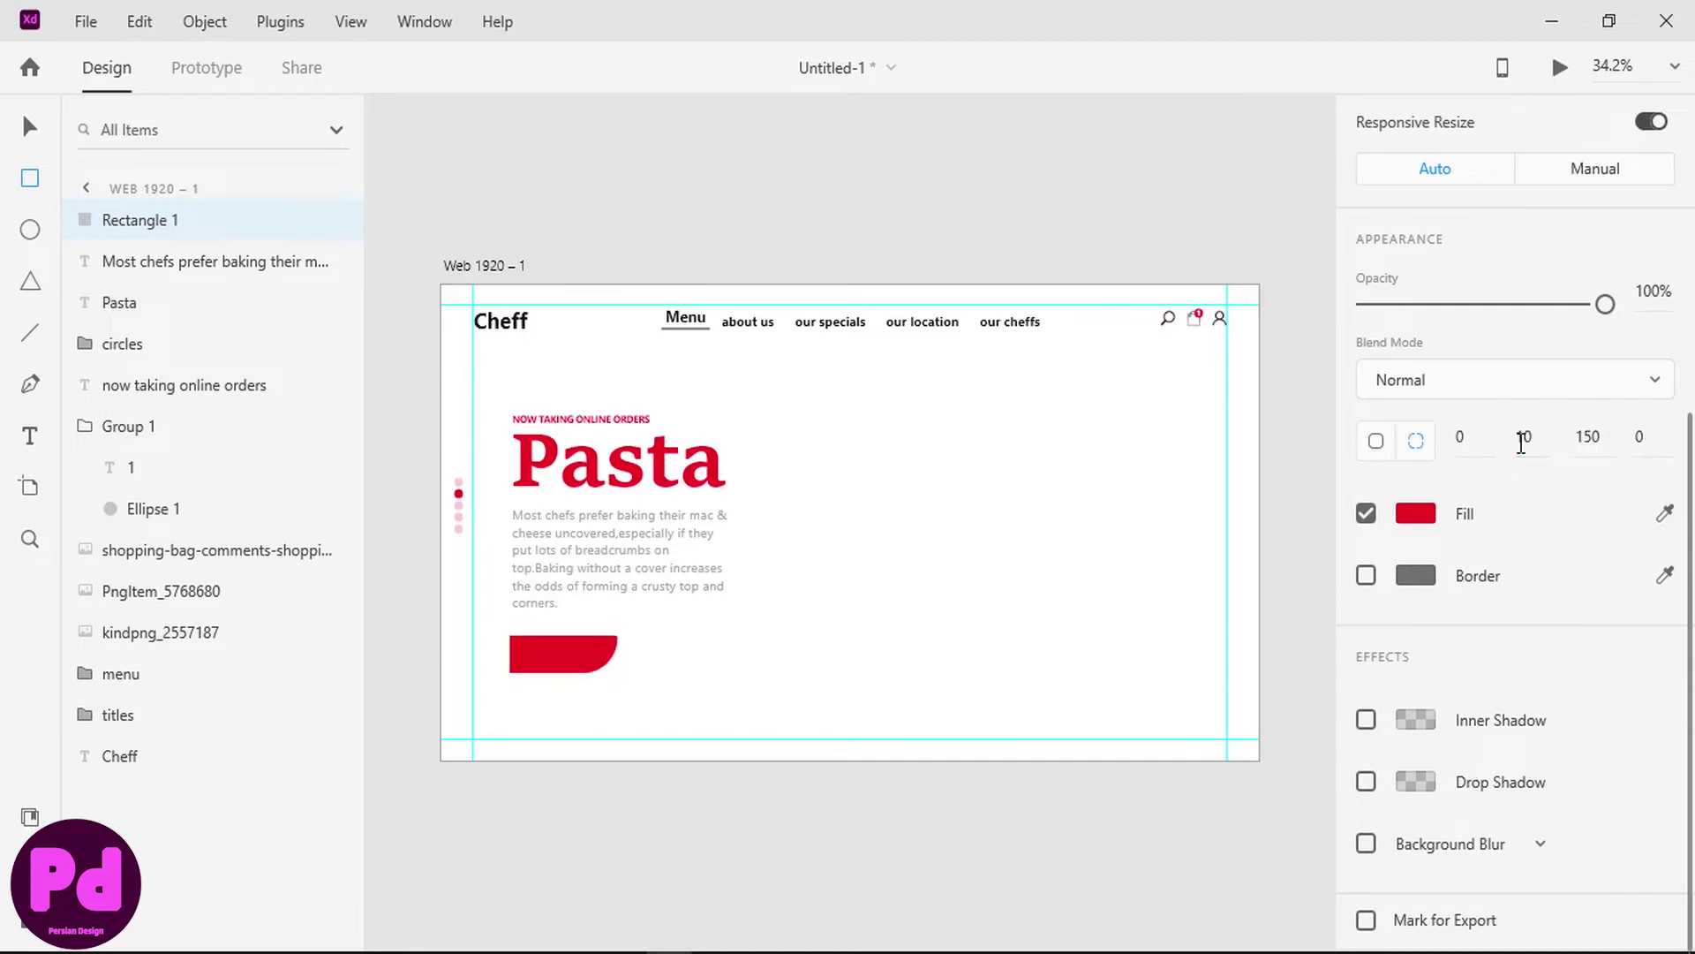
click(1464, 437)
text(15)
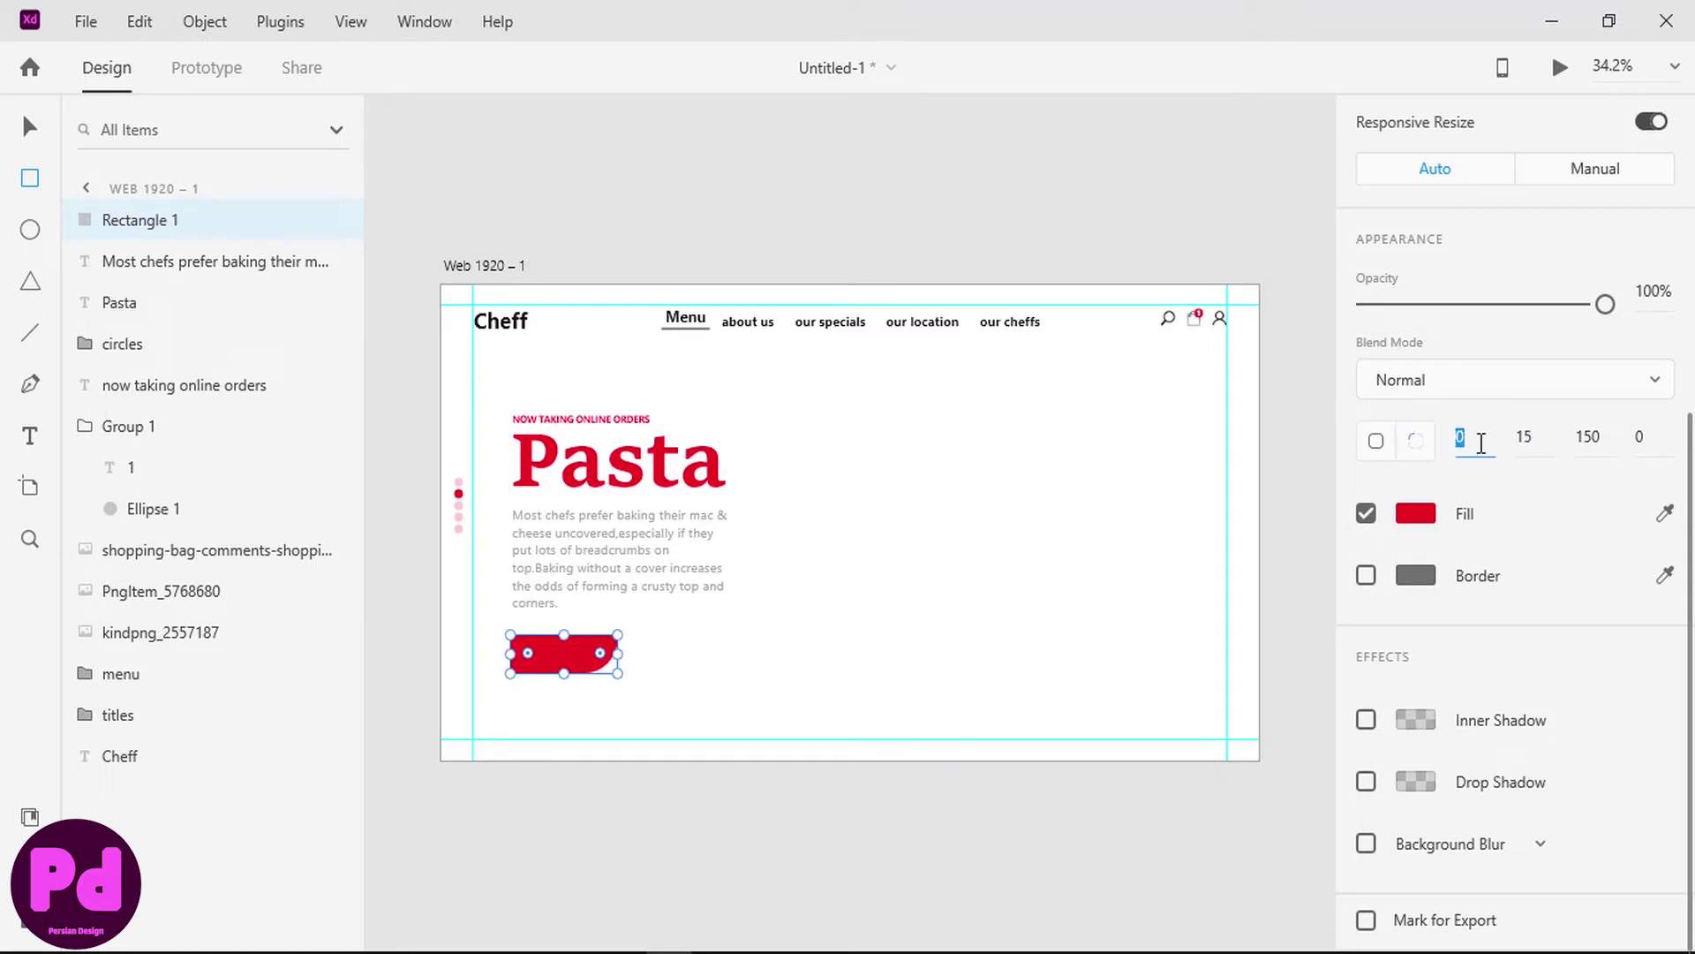
click(1638, 436)
text(15)
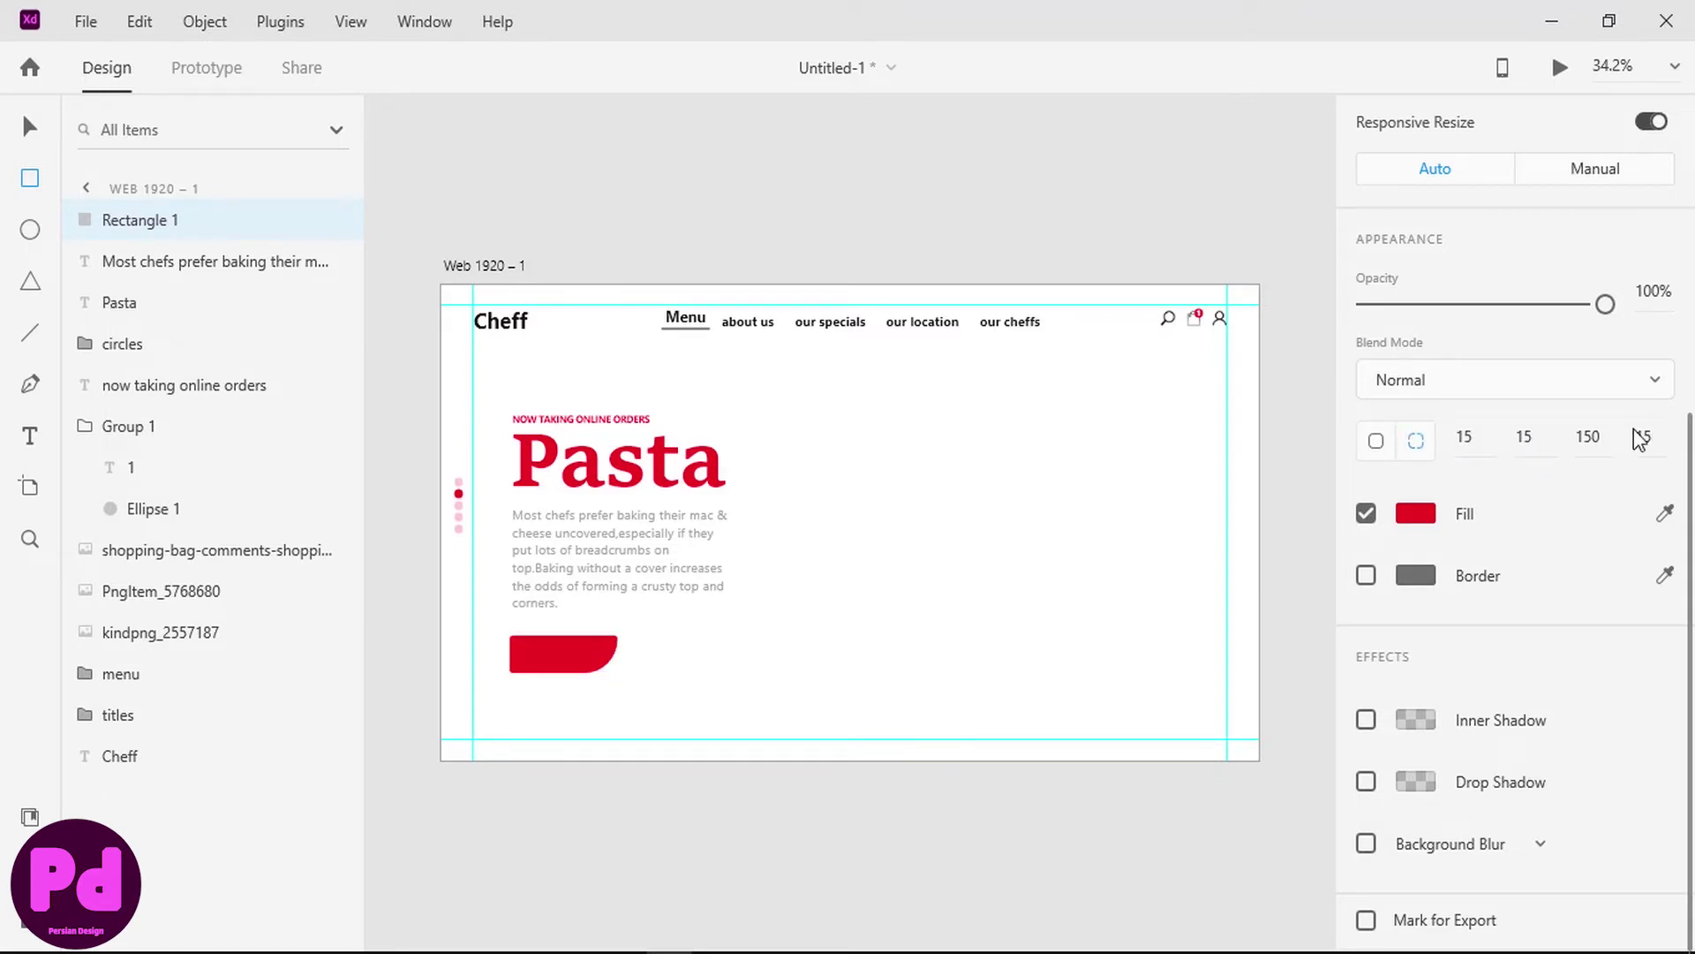
key(Return)
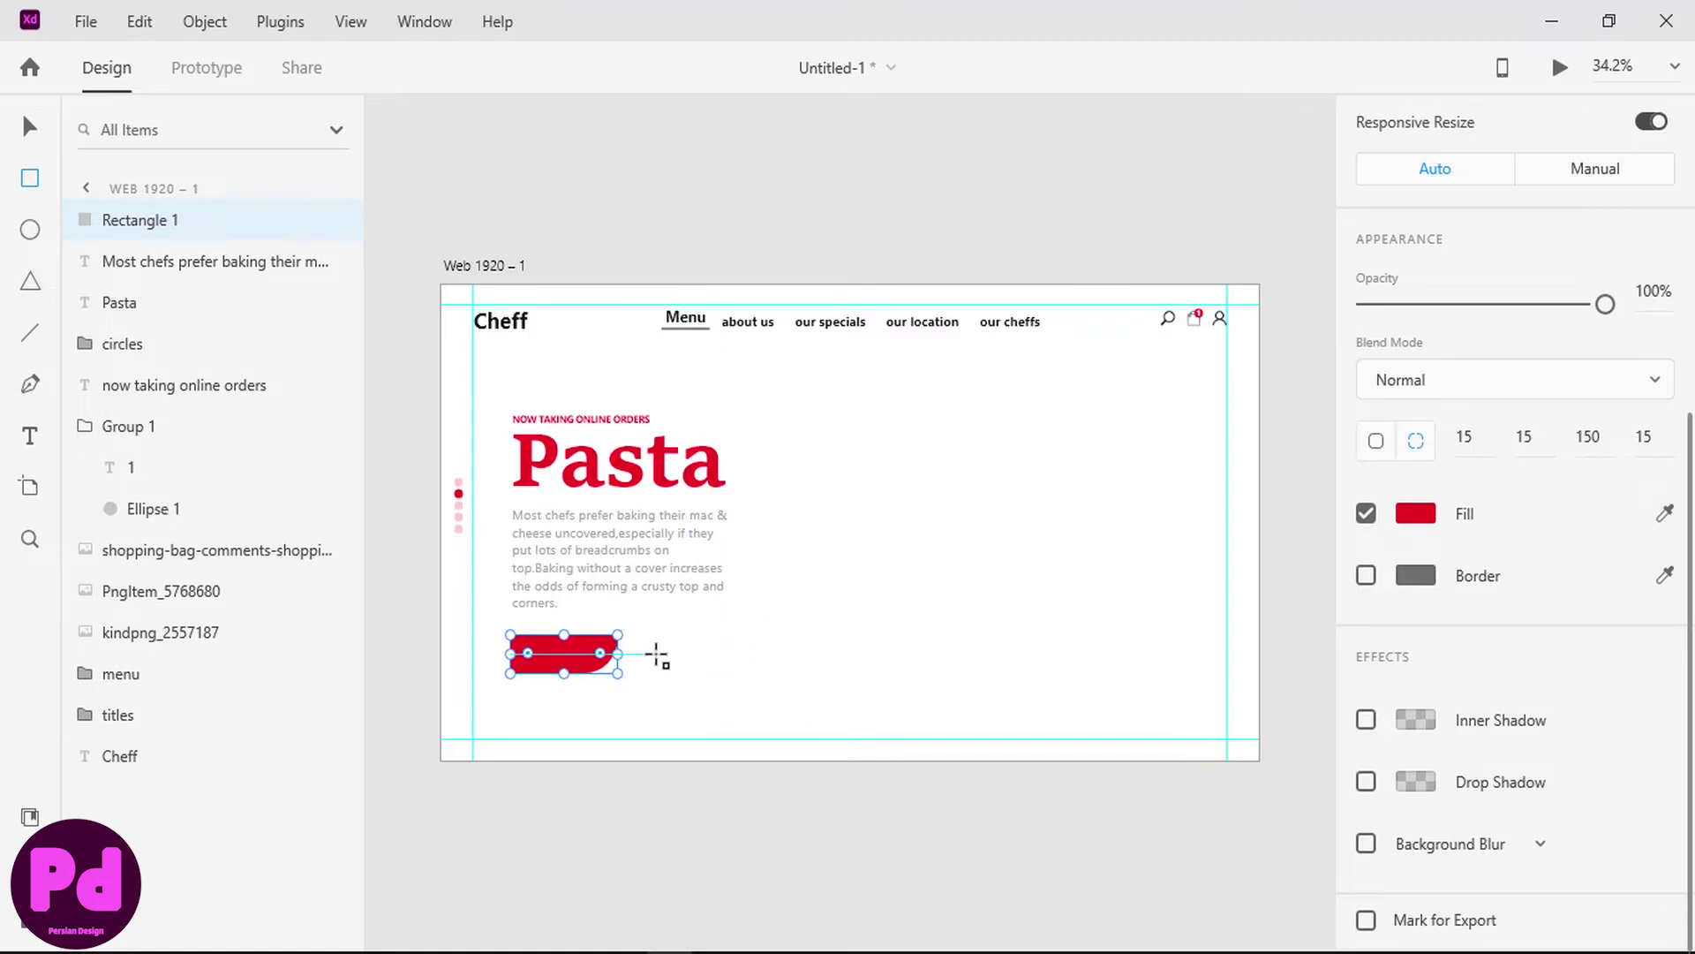
- Add a drop shadow to the red rectangle, set its colour opacity to 30% and pick the saved red swatch for it
click(1366, 783)
click(1415, 783)
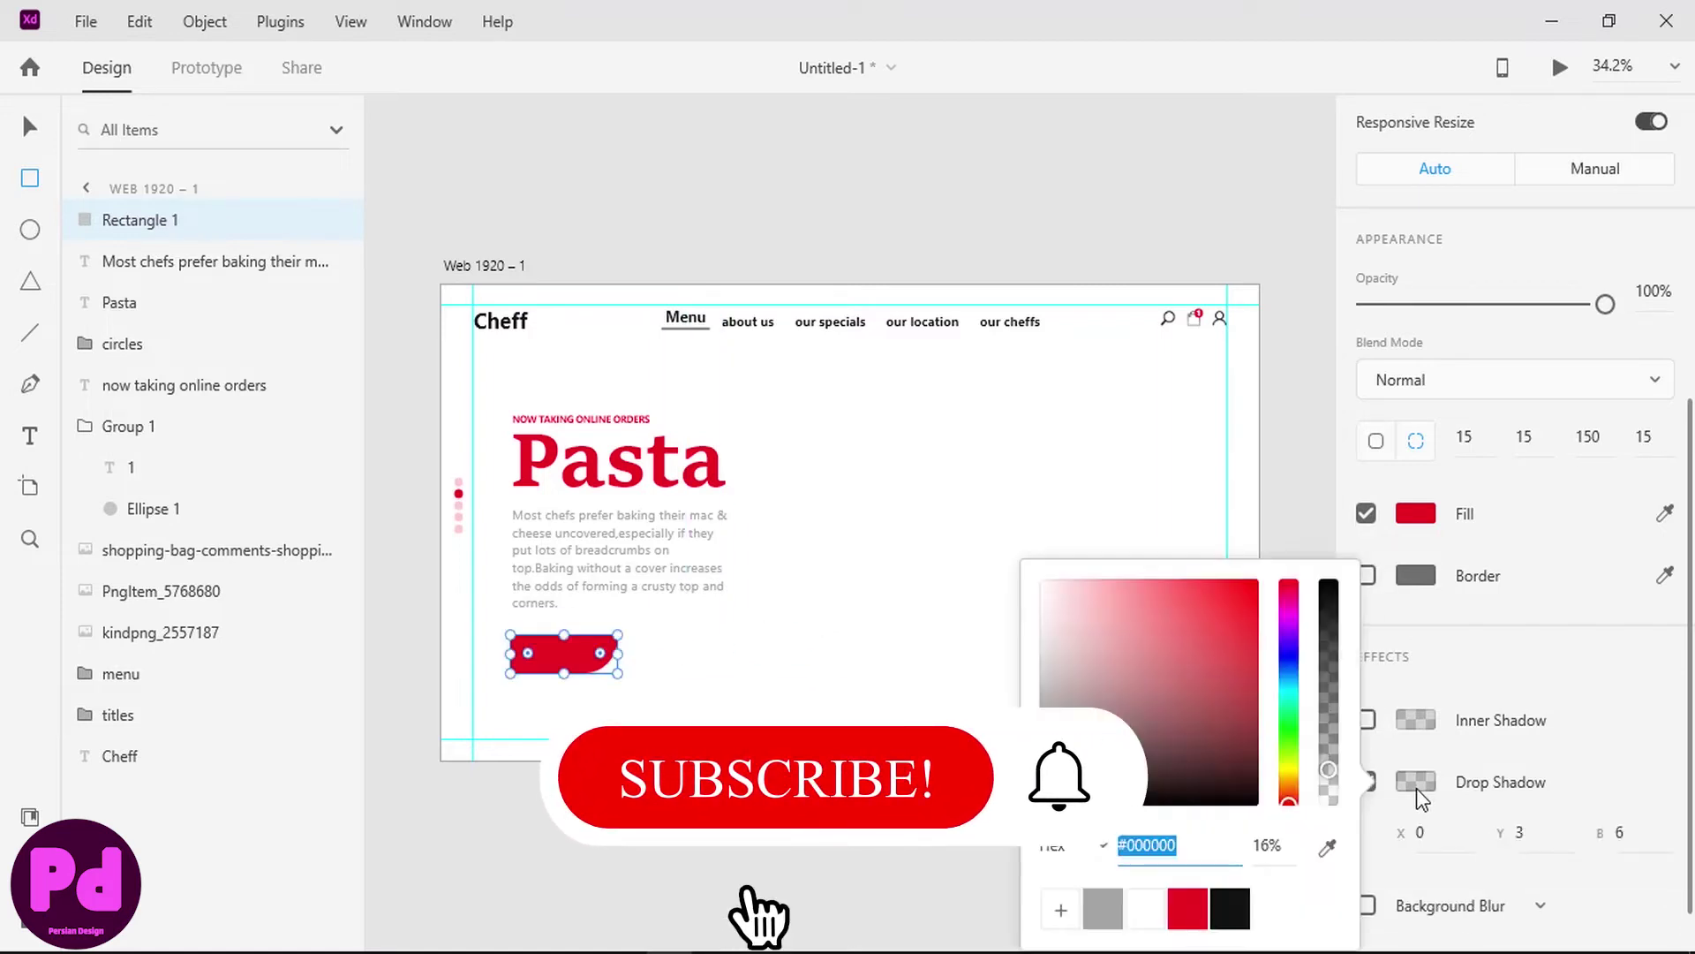
double_click(1265, 847)
text(30)
key(Return)
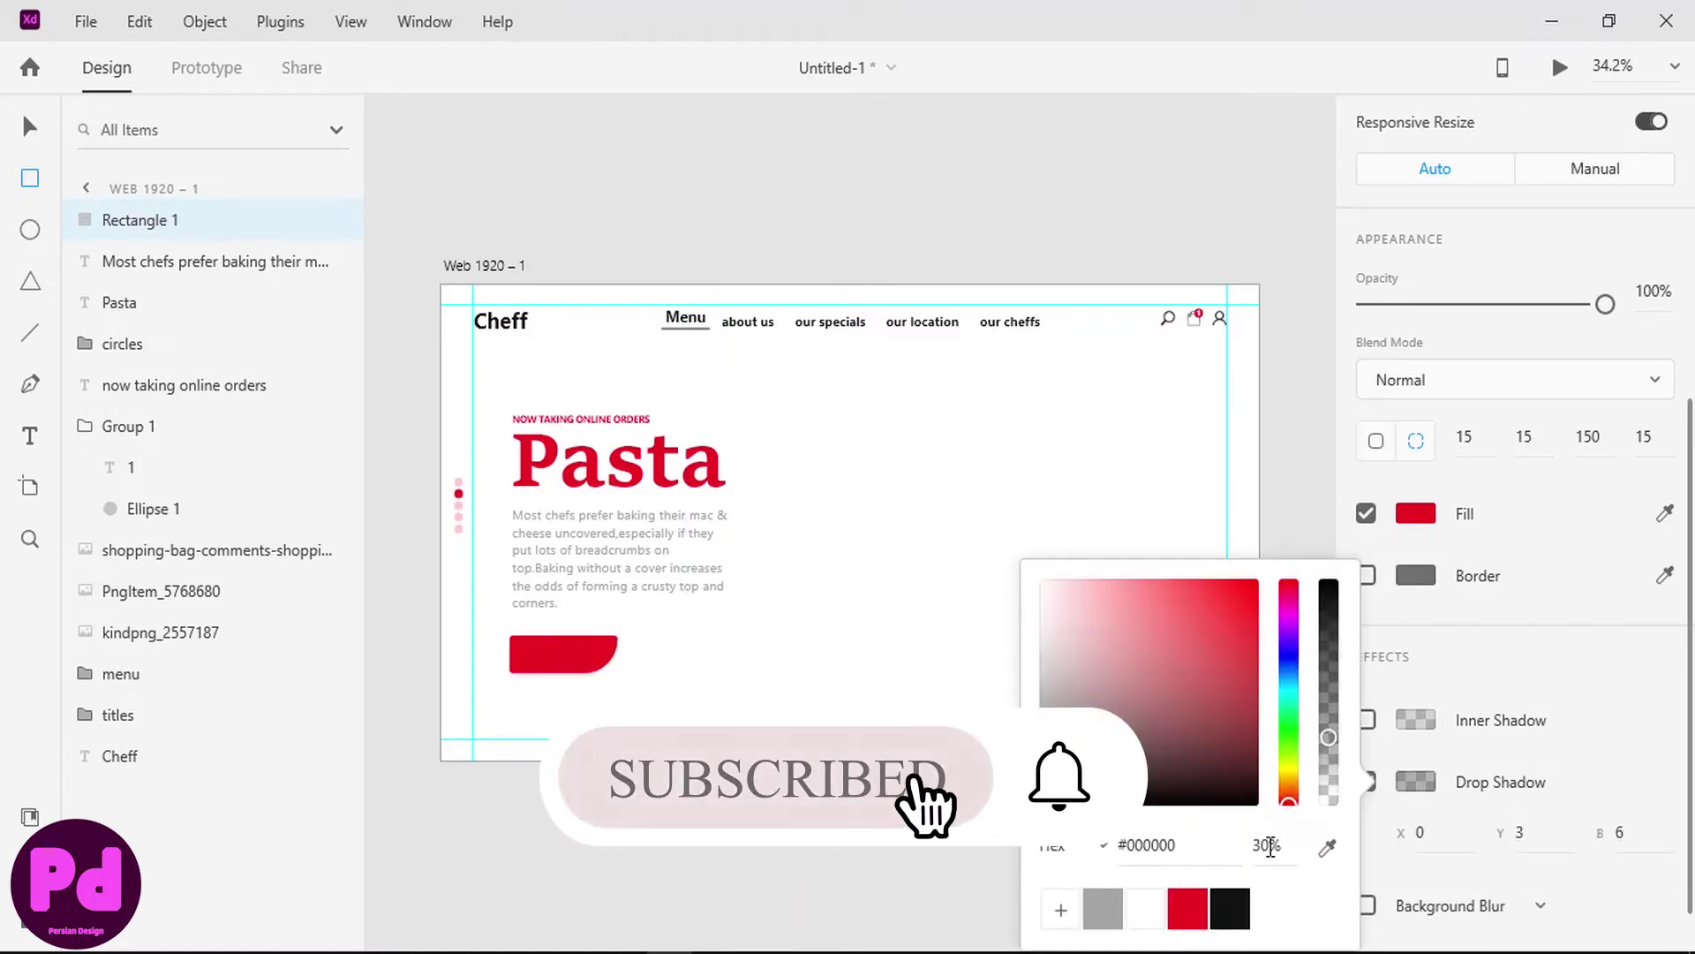
click(1188, 910)
click(1585, 697)
scroll(1550, 606, down, 1)
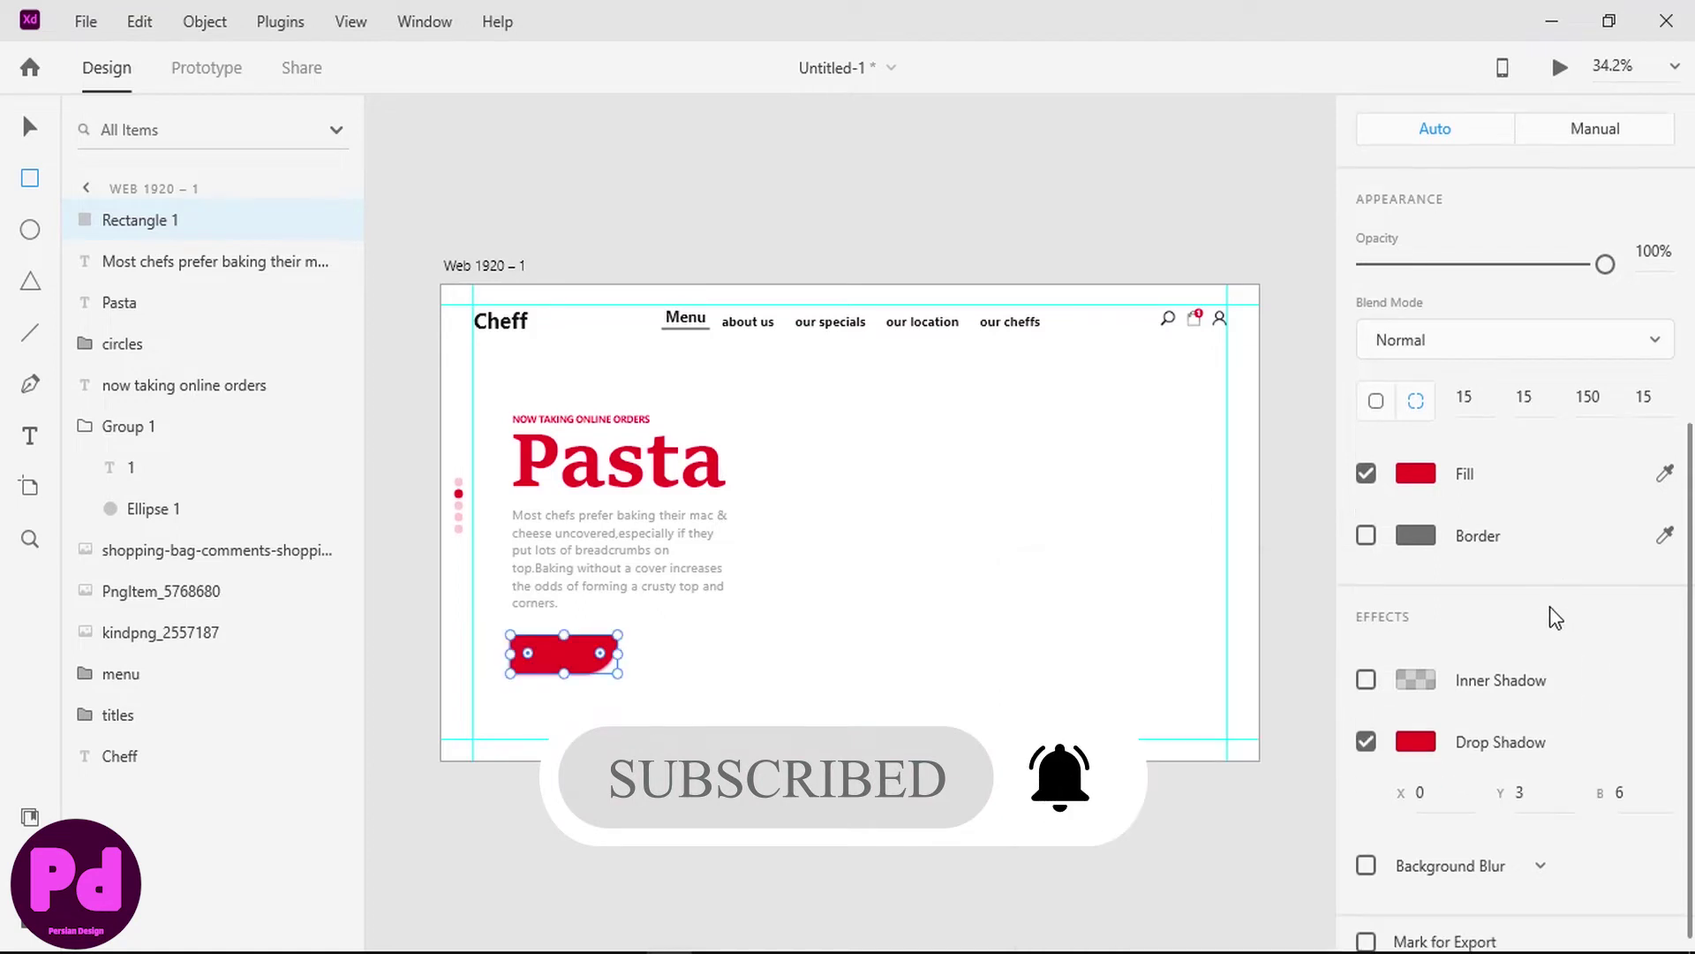
- Set the red rectangle's drop shadow blur to 50 and its X offset to 3
click(1641, 769)
text(50)
key(Return)
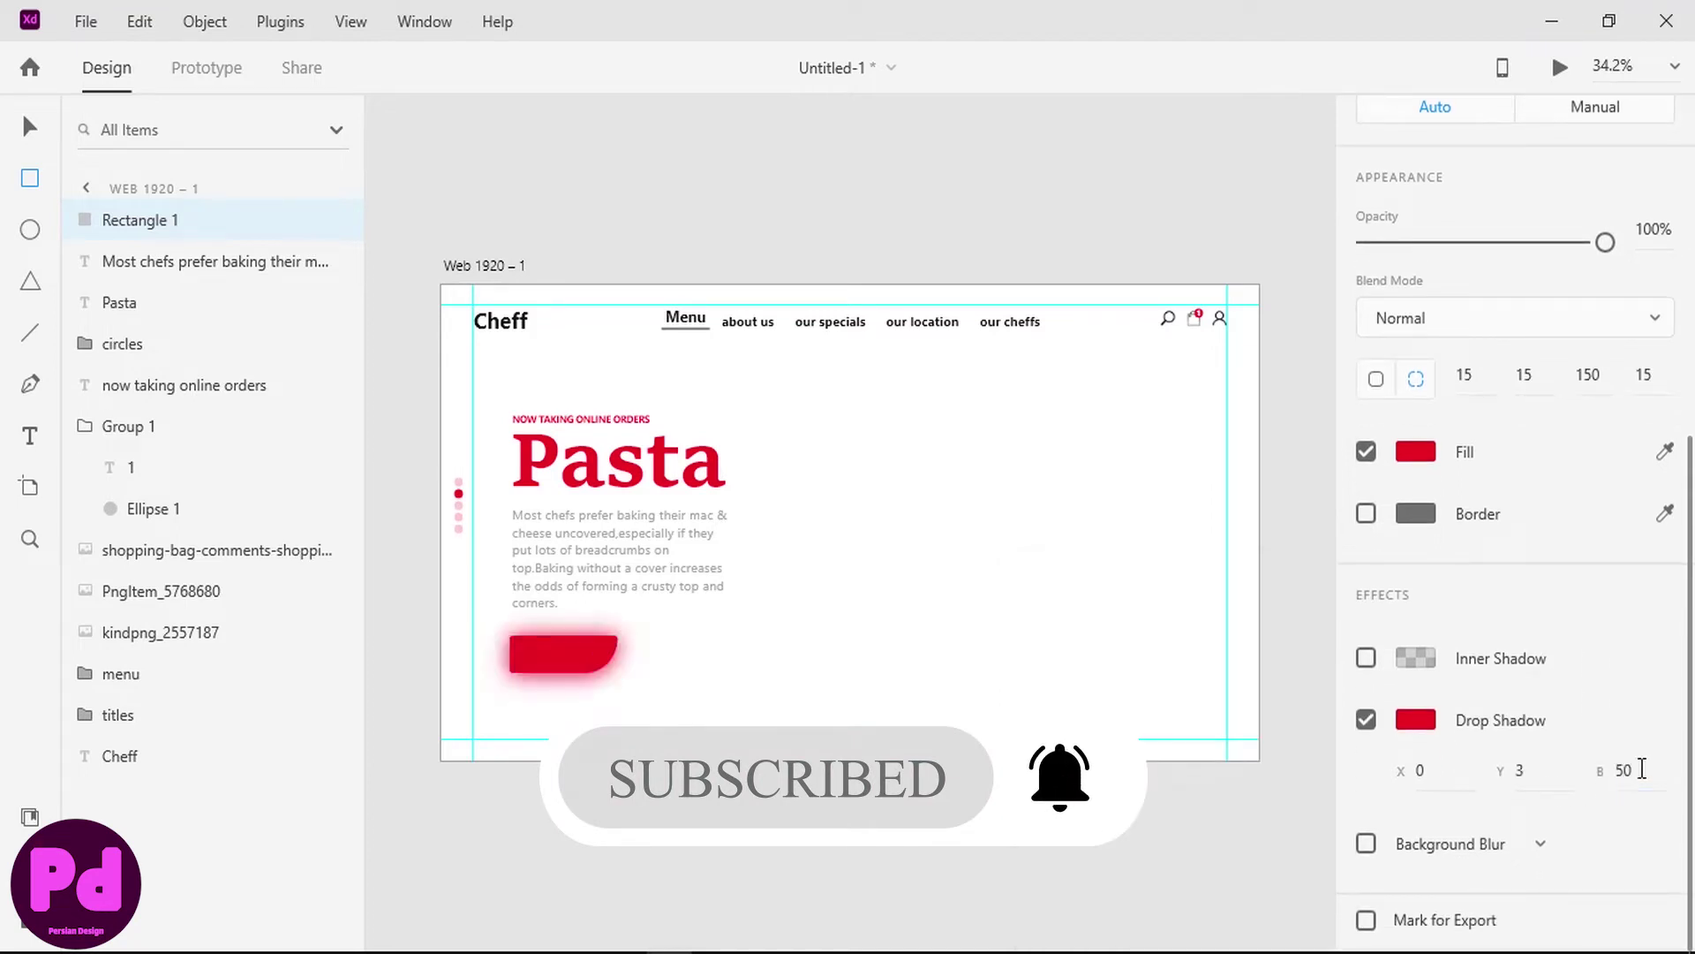
click(1550, 770)
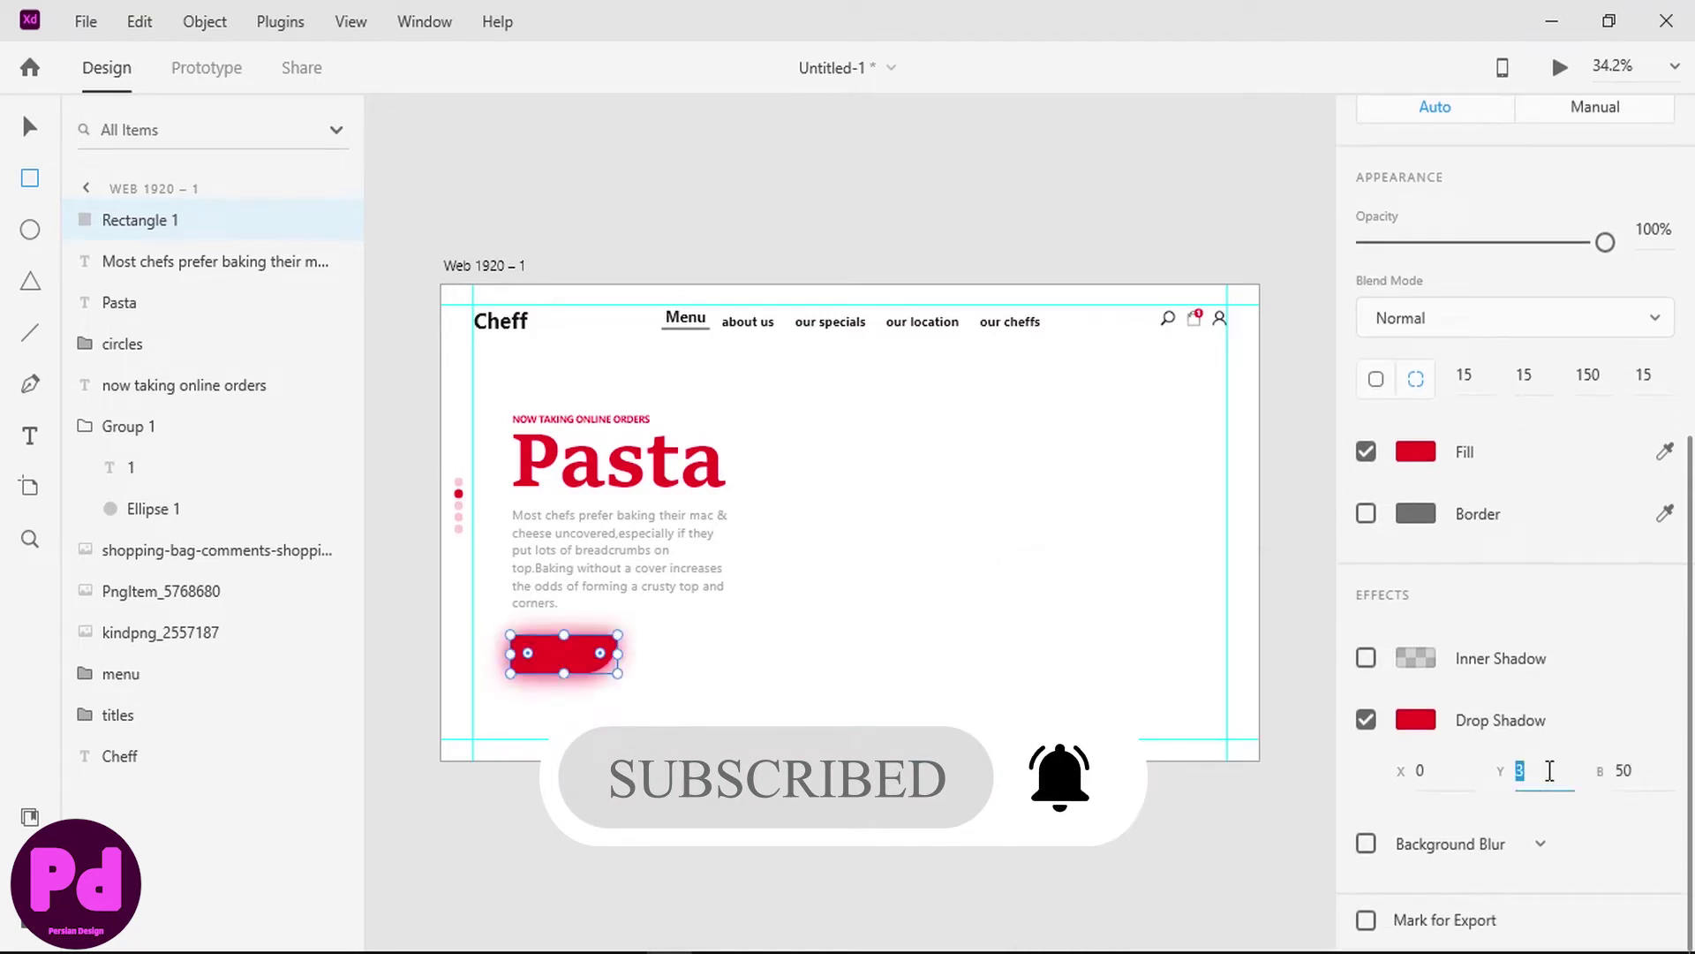
click(1429, 770)
text(3)
key(Return)
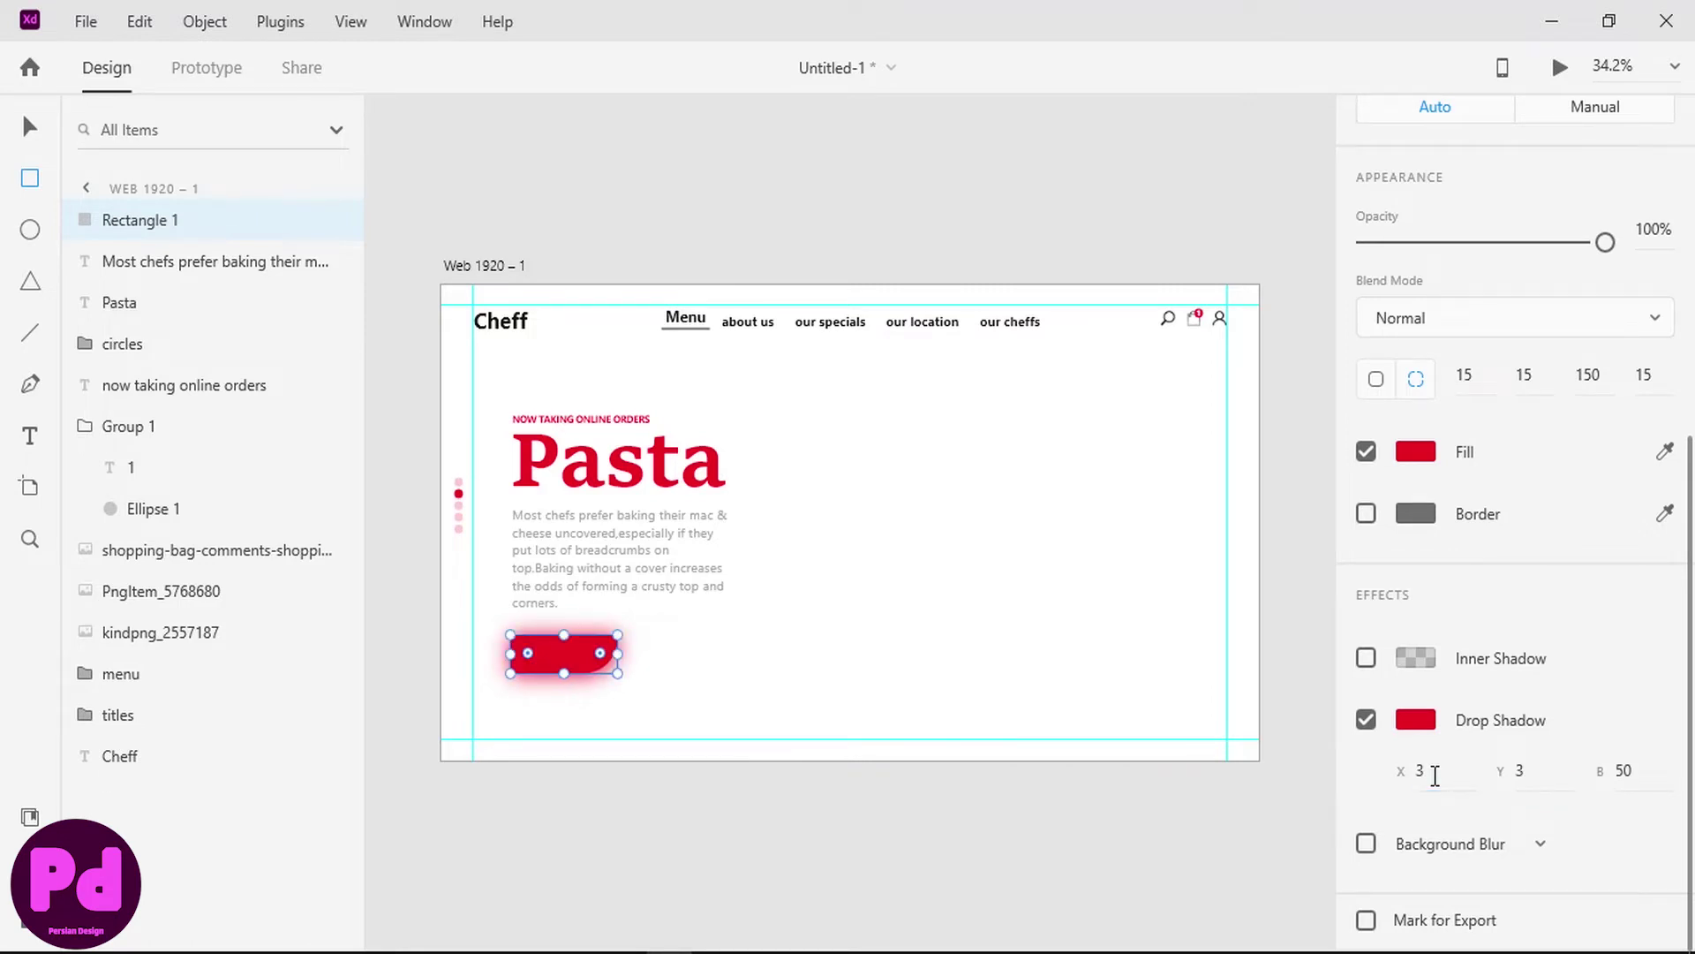
- Try an X offset of 50 for the red rectangle's drop shadow
click(1435, 773)
text(50)
key(Return)
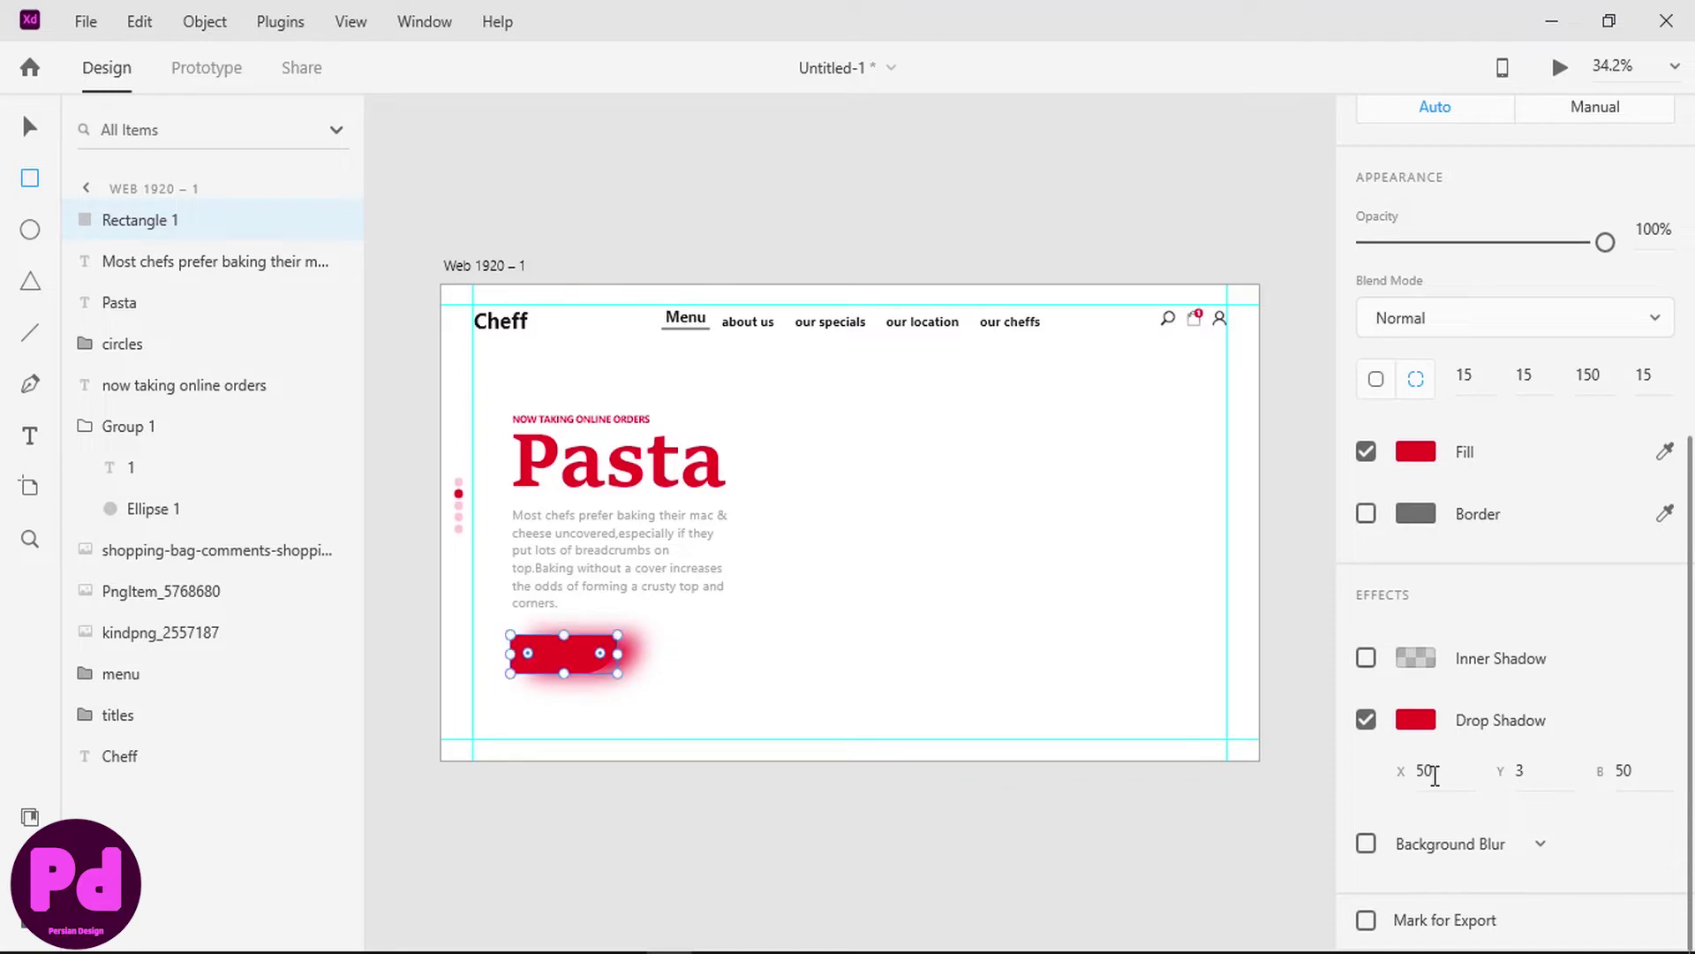
- Set the drop shadow's Y offset to 30, after trying 50
click(1549, 775)
text(5)
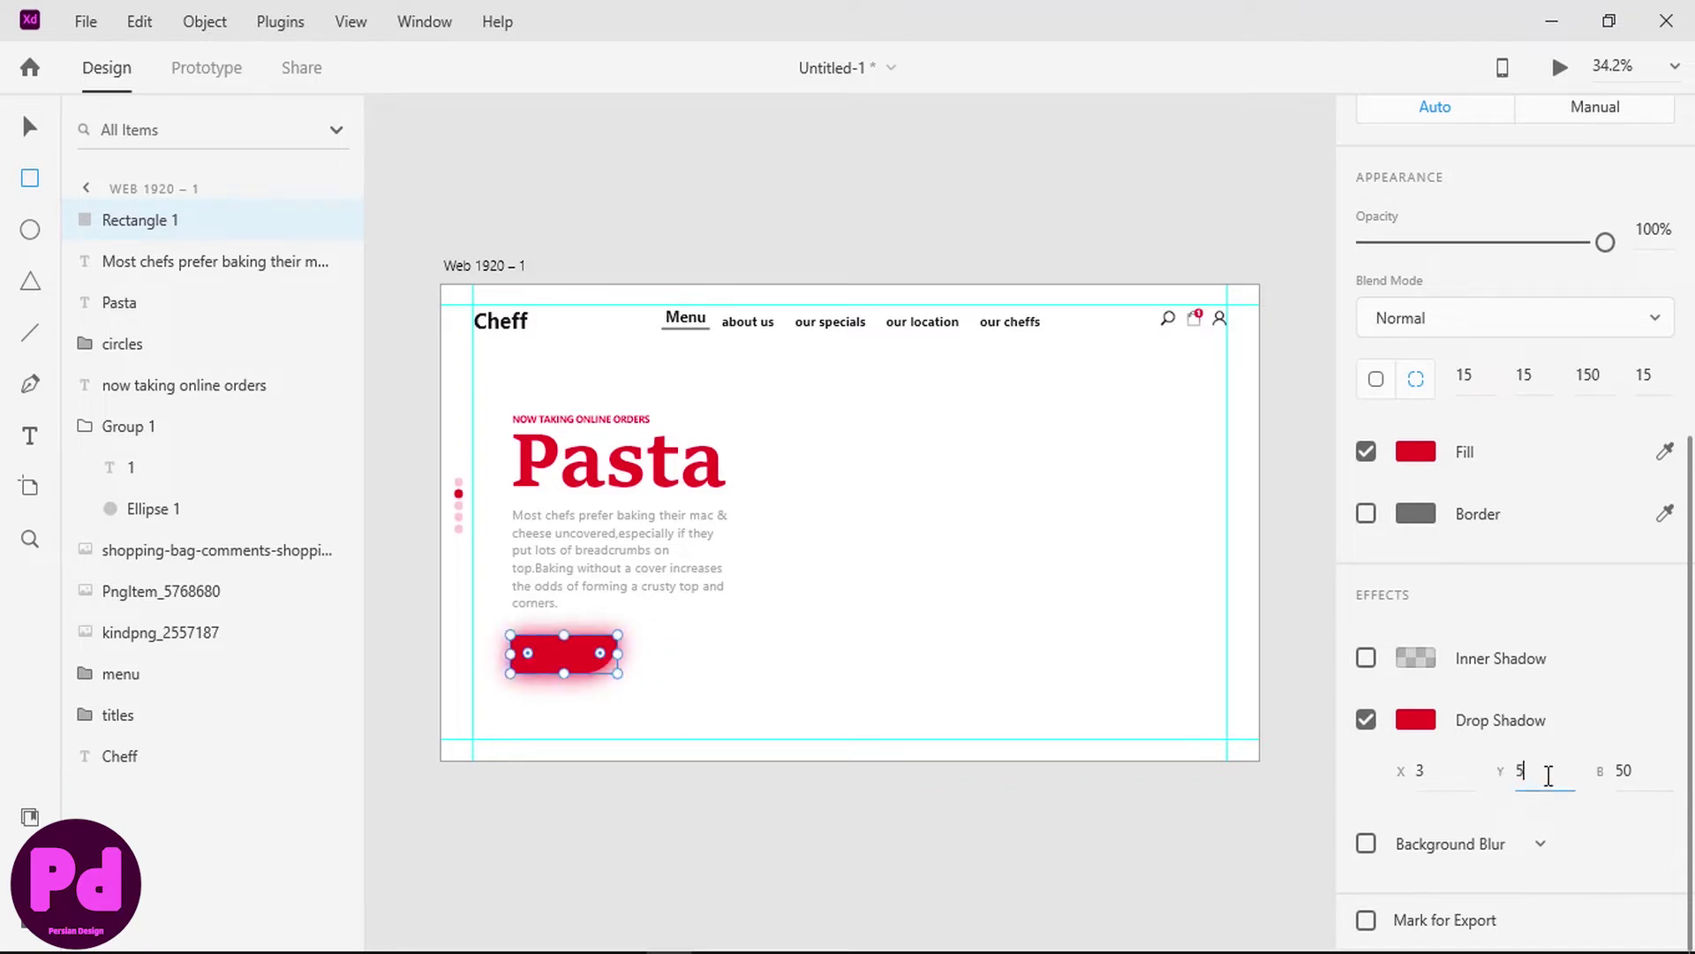
text(0)
key(Return)
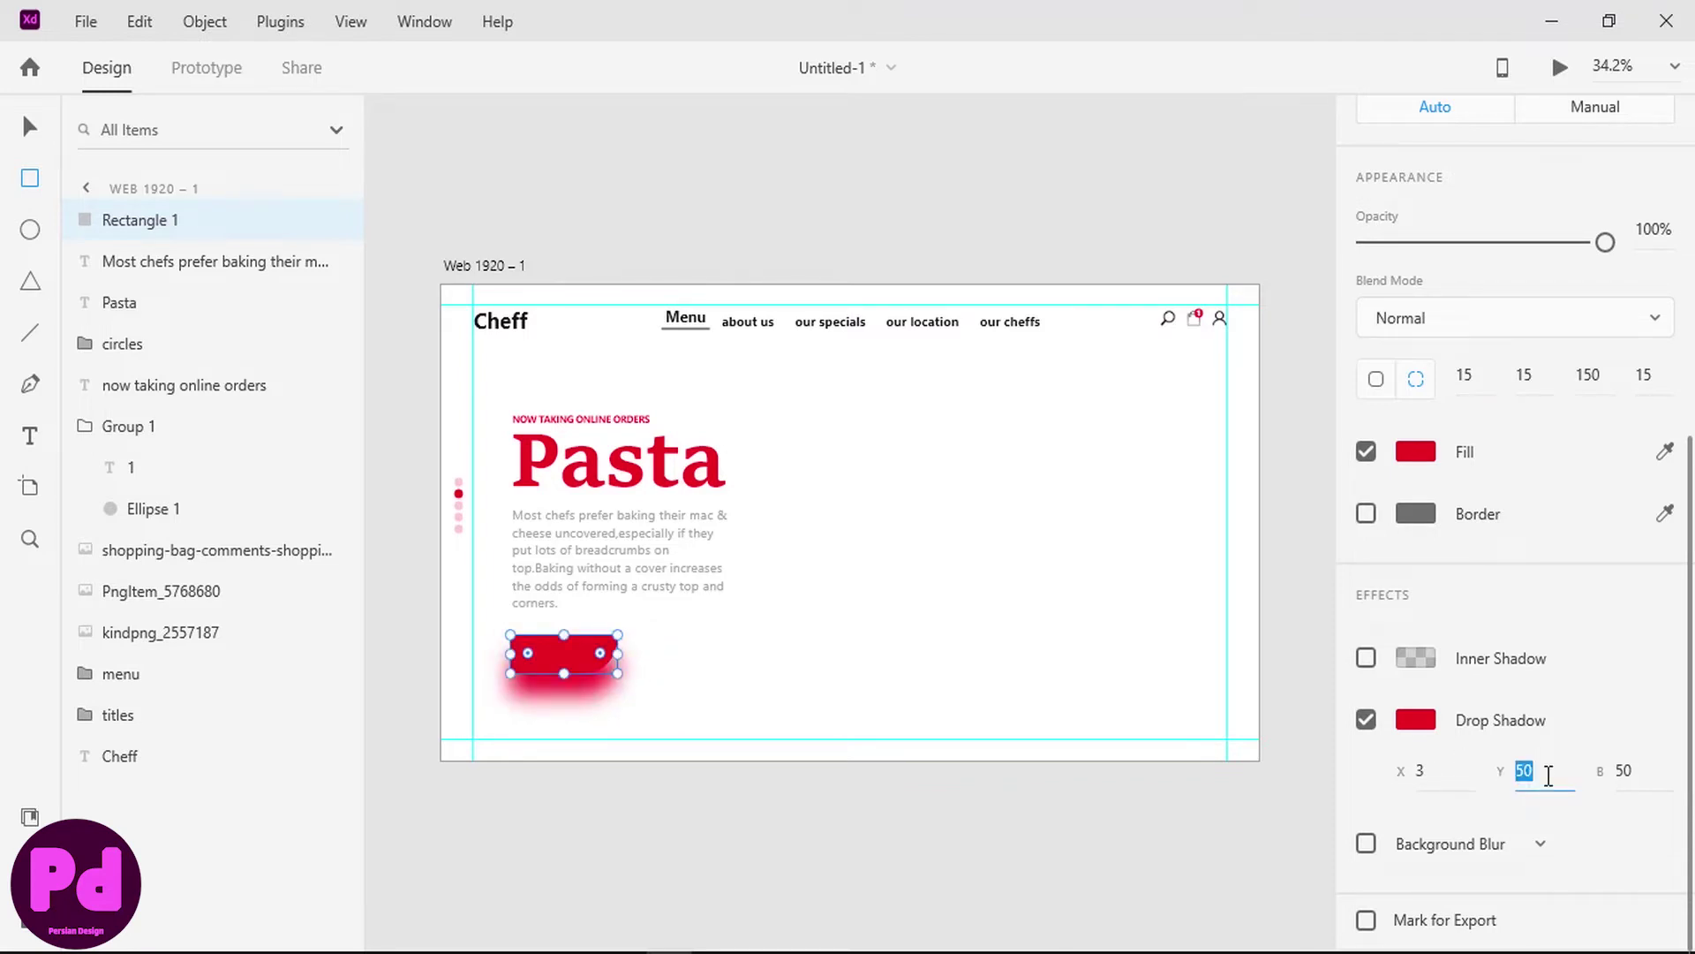
text(30)
key(Return)
- Set the drop shadow's blur to 30, after trying 15
click(1631, 769)
text(15)
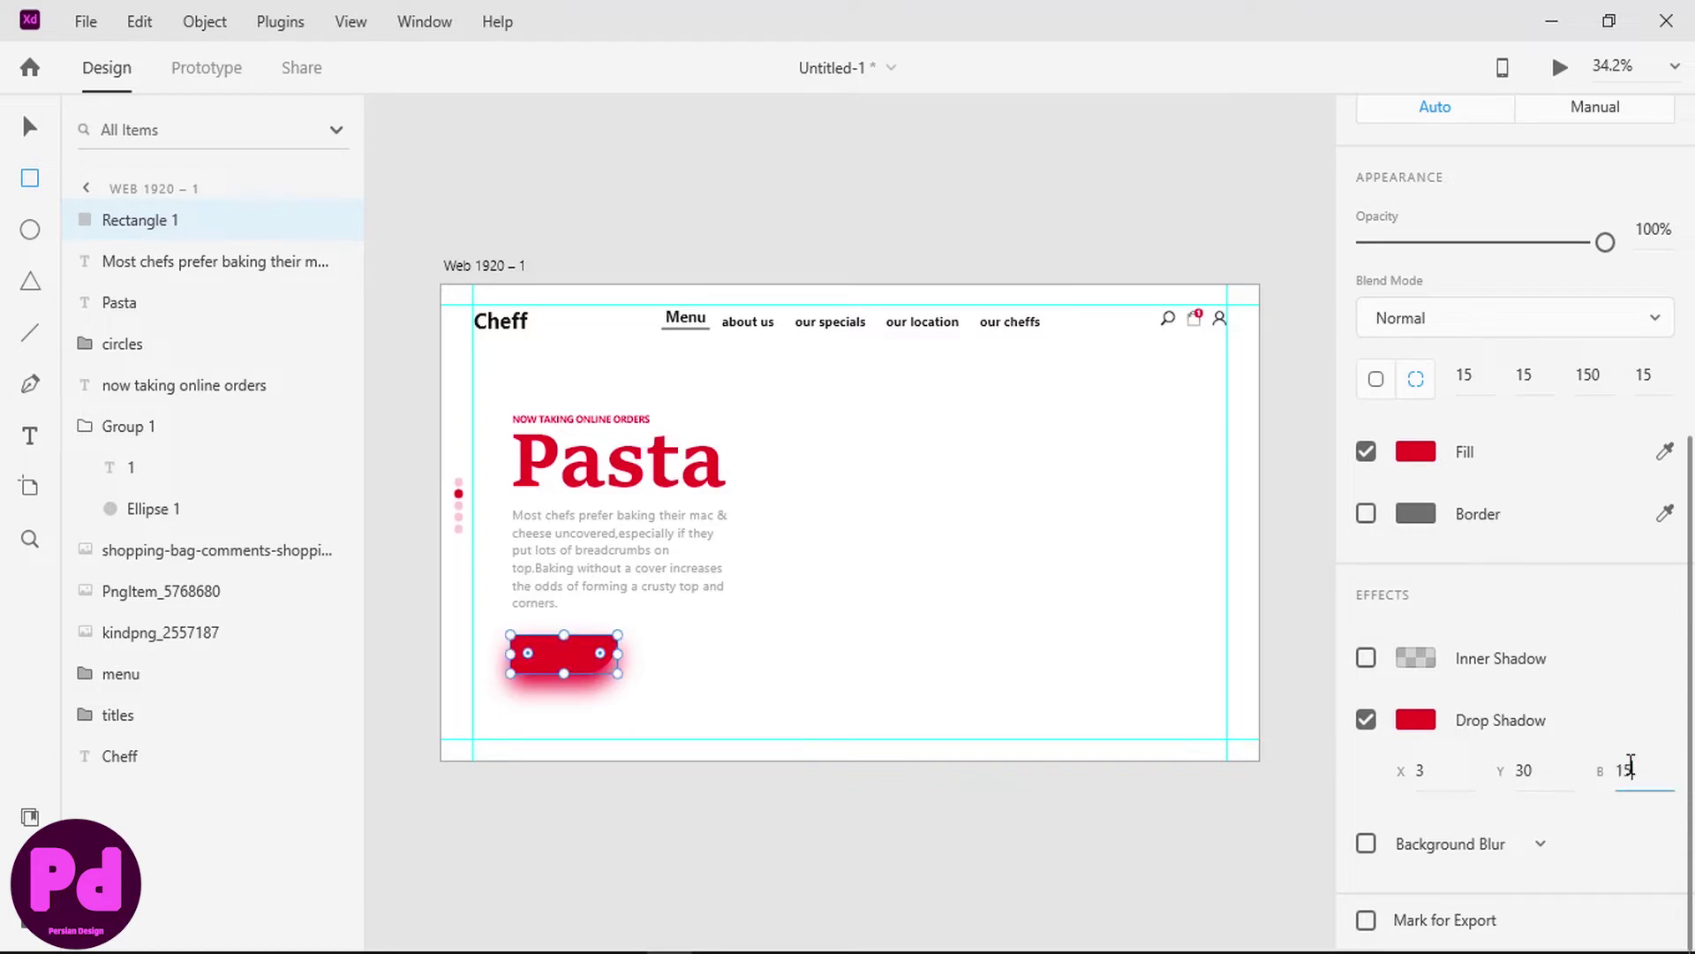
key(Return)
text(30)
key(Return)
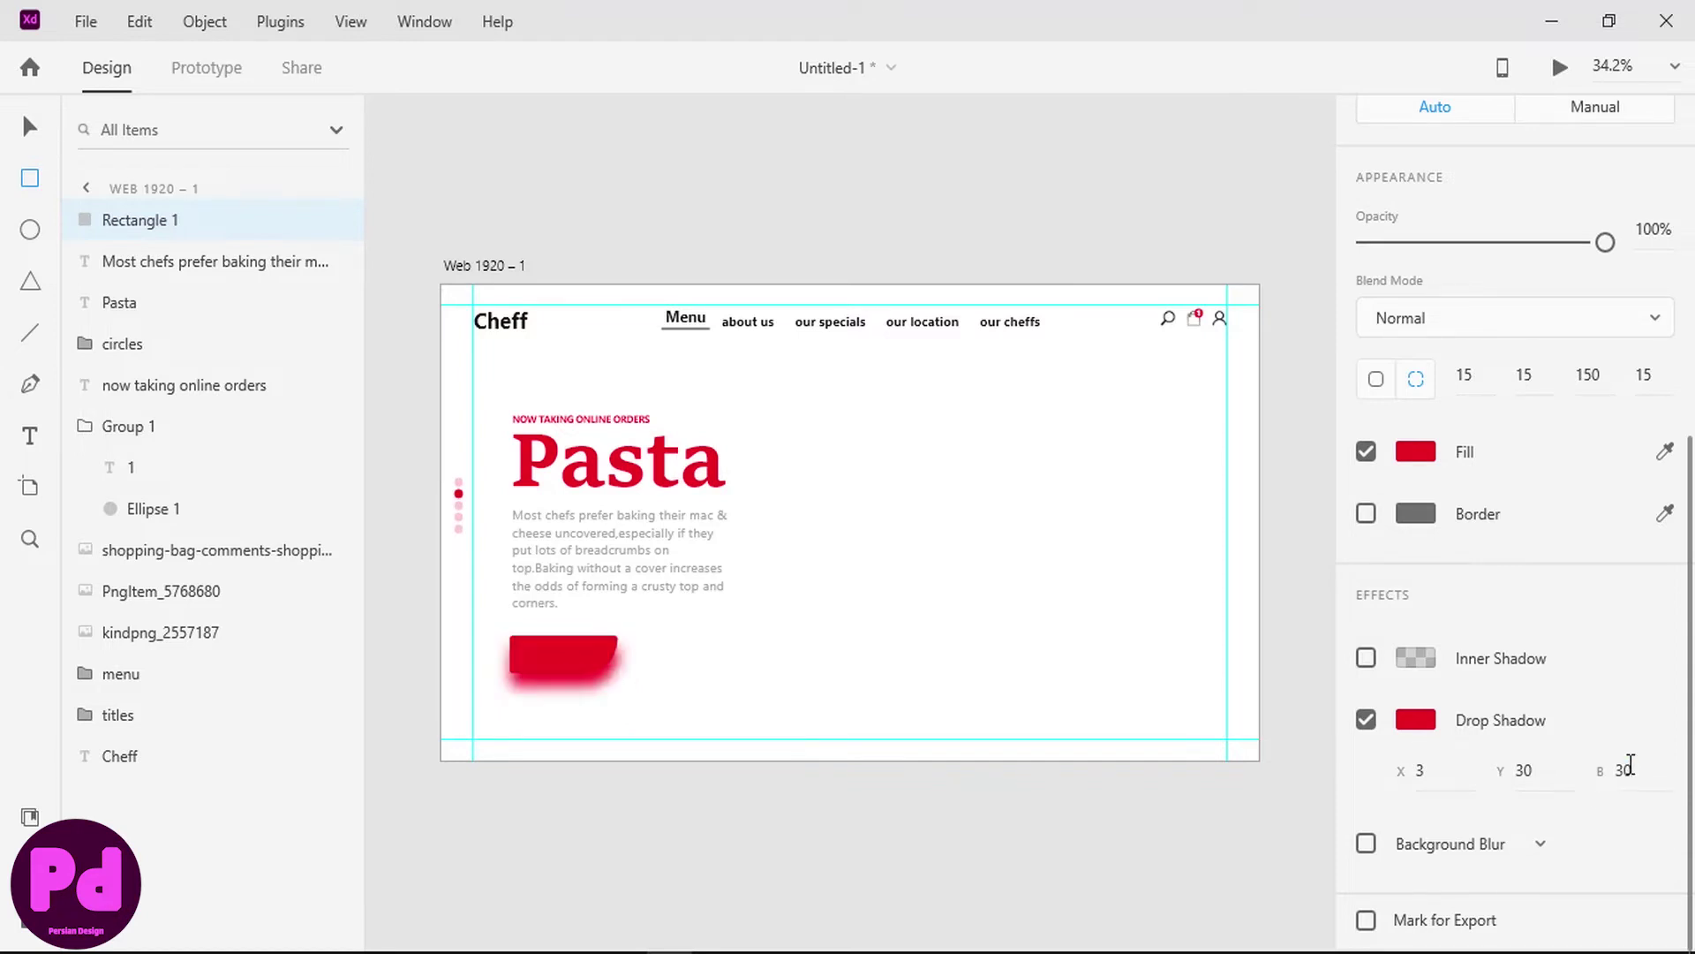
- Lower the drop shadow colour's opacity to 15%, after trying 50% and a lower value
click(1419, 713)
click(1263, 813)
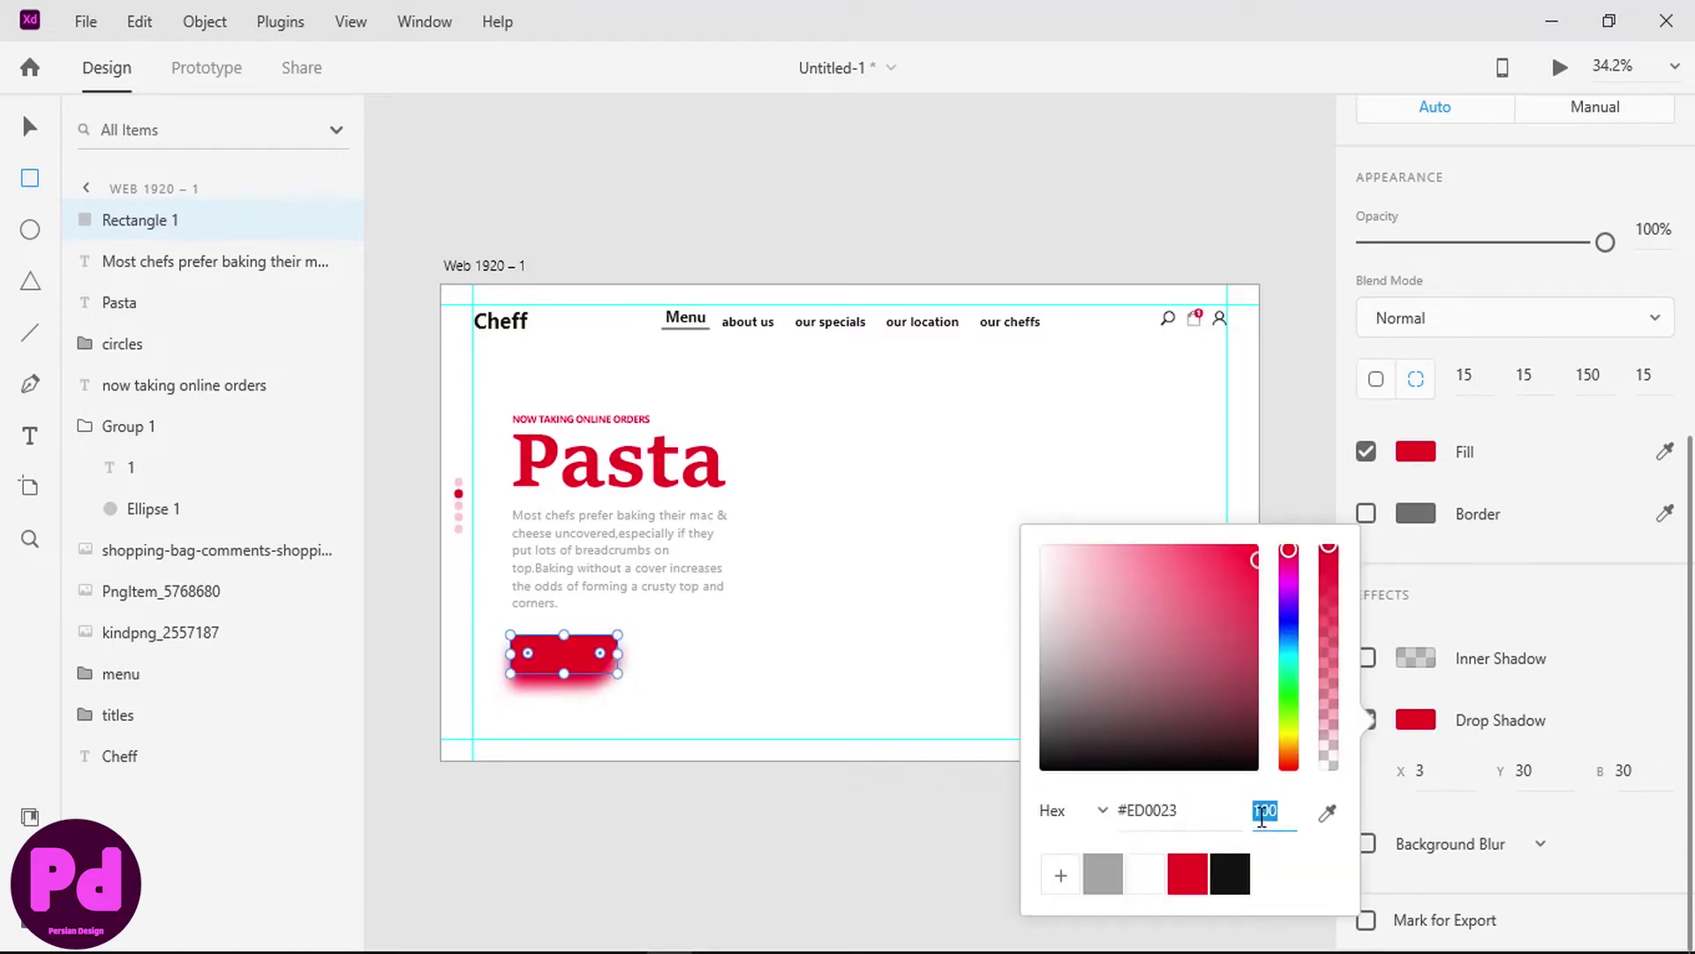
text(50)
key(Return)
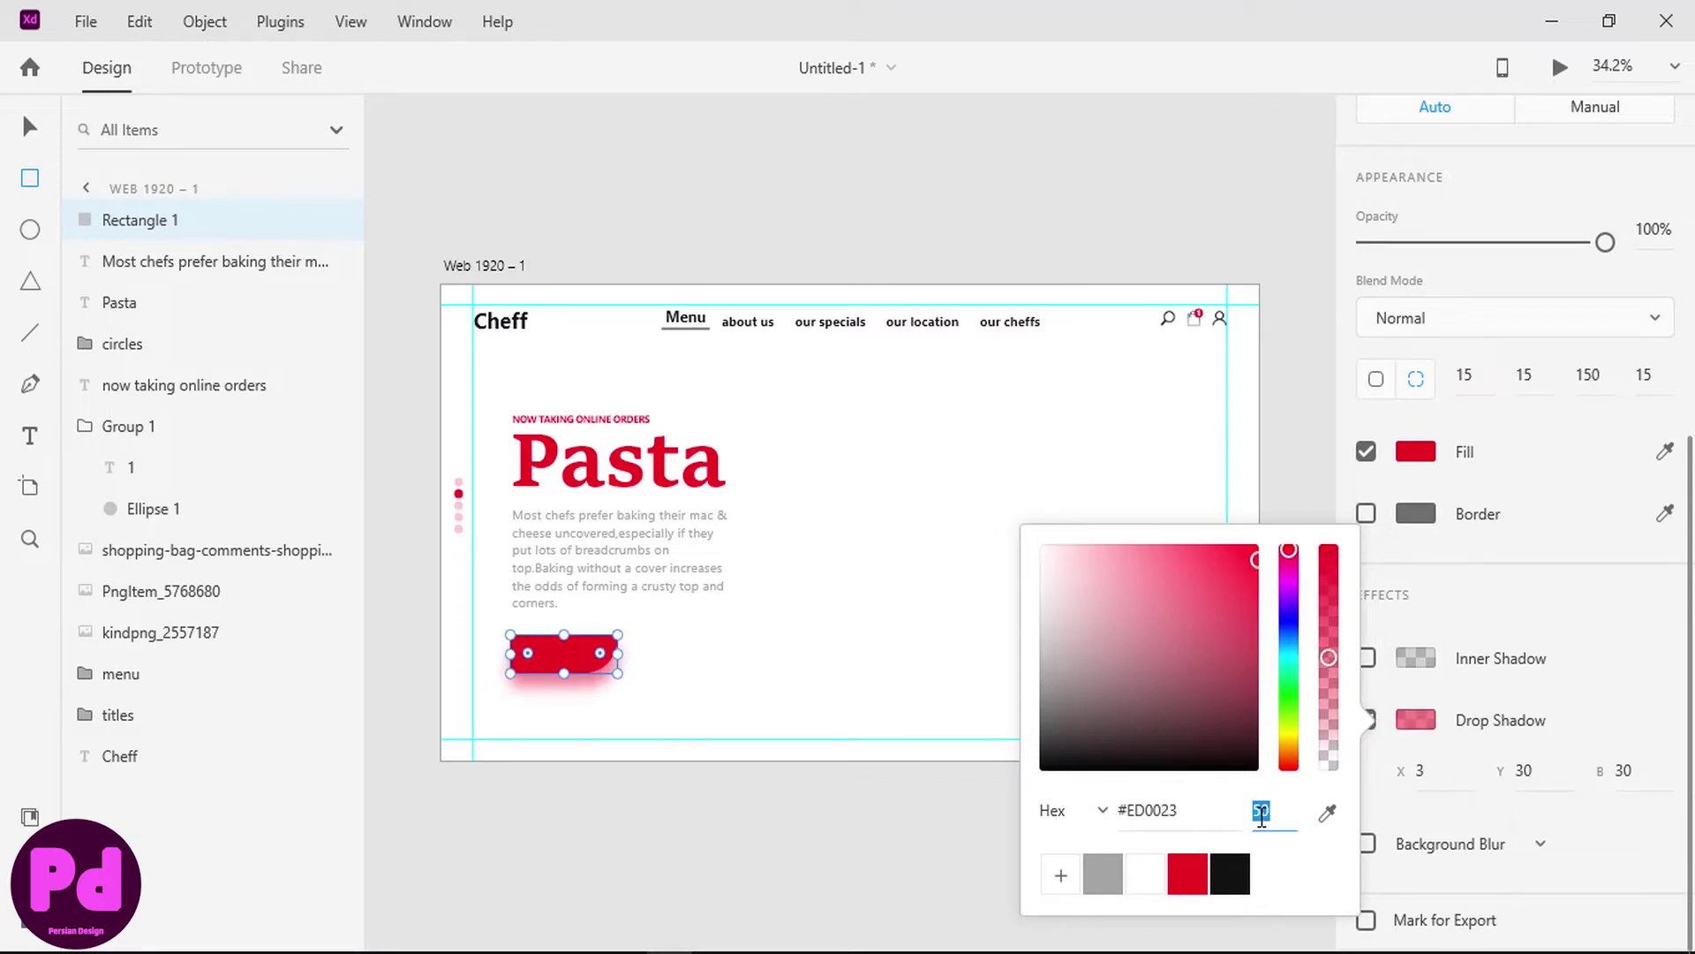
text(30)
key(Return)
text(15)
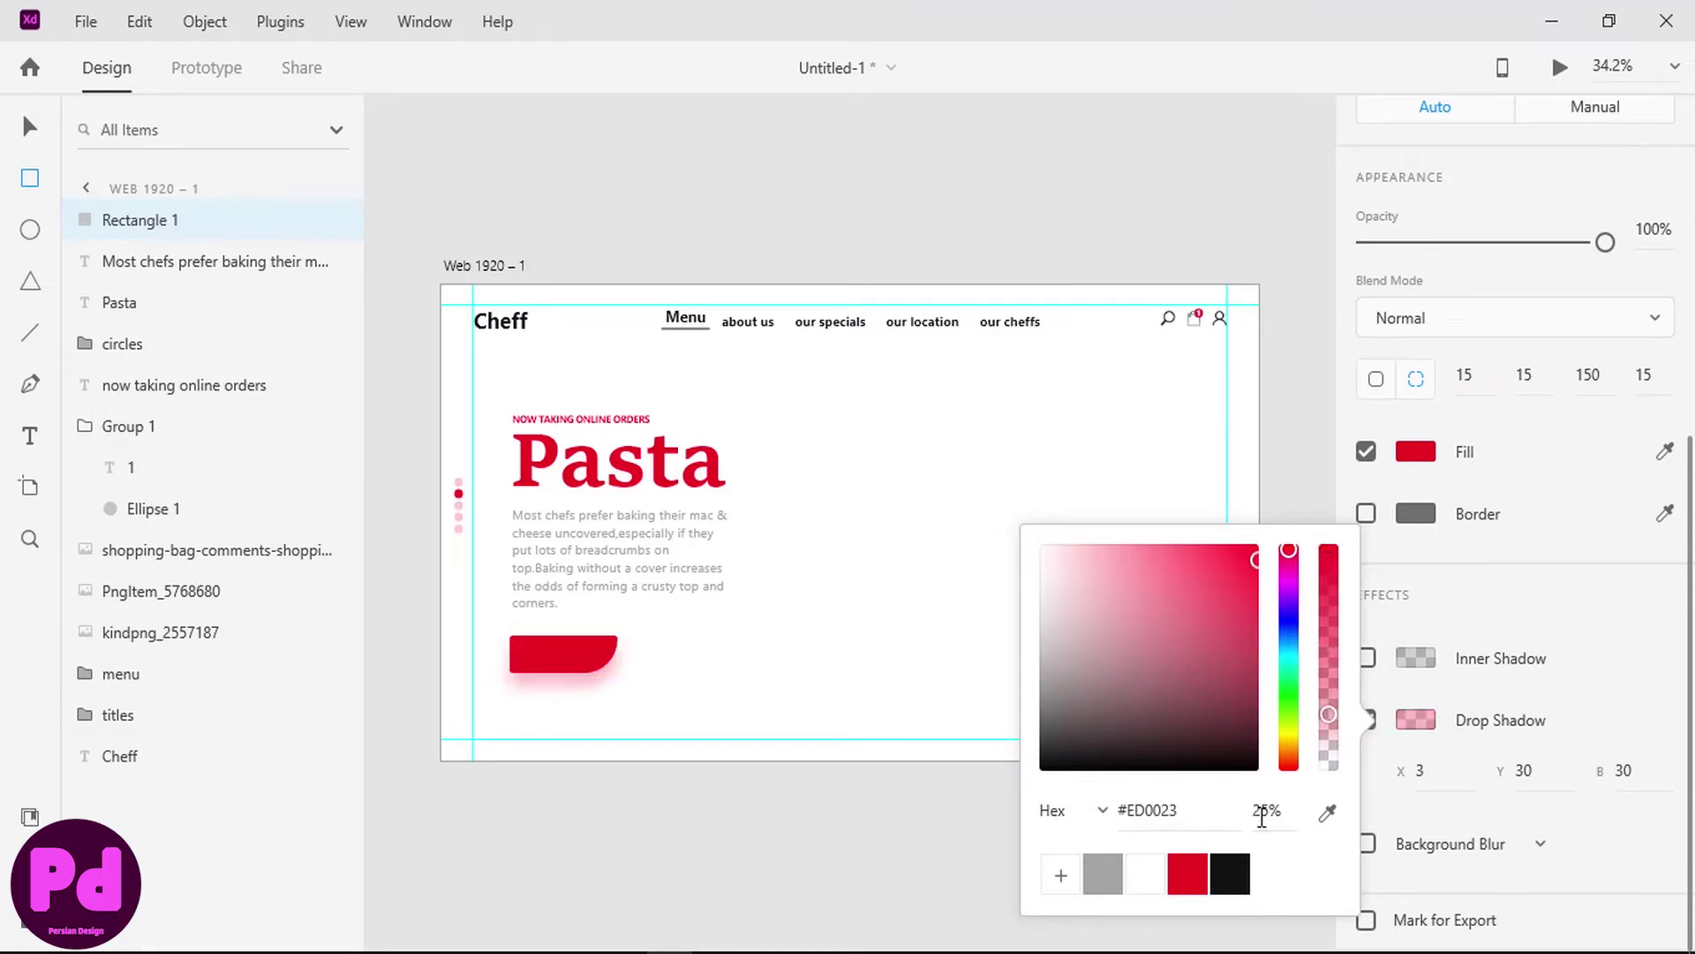
key(Return)
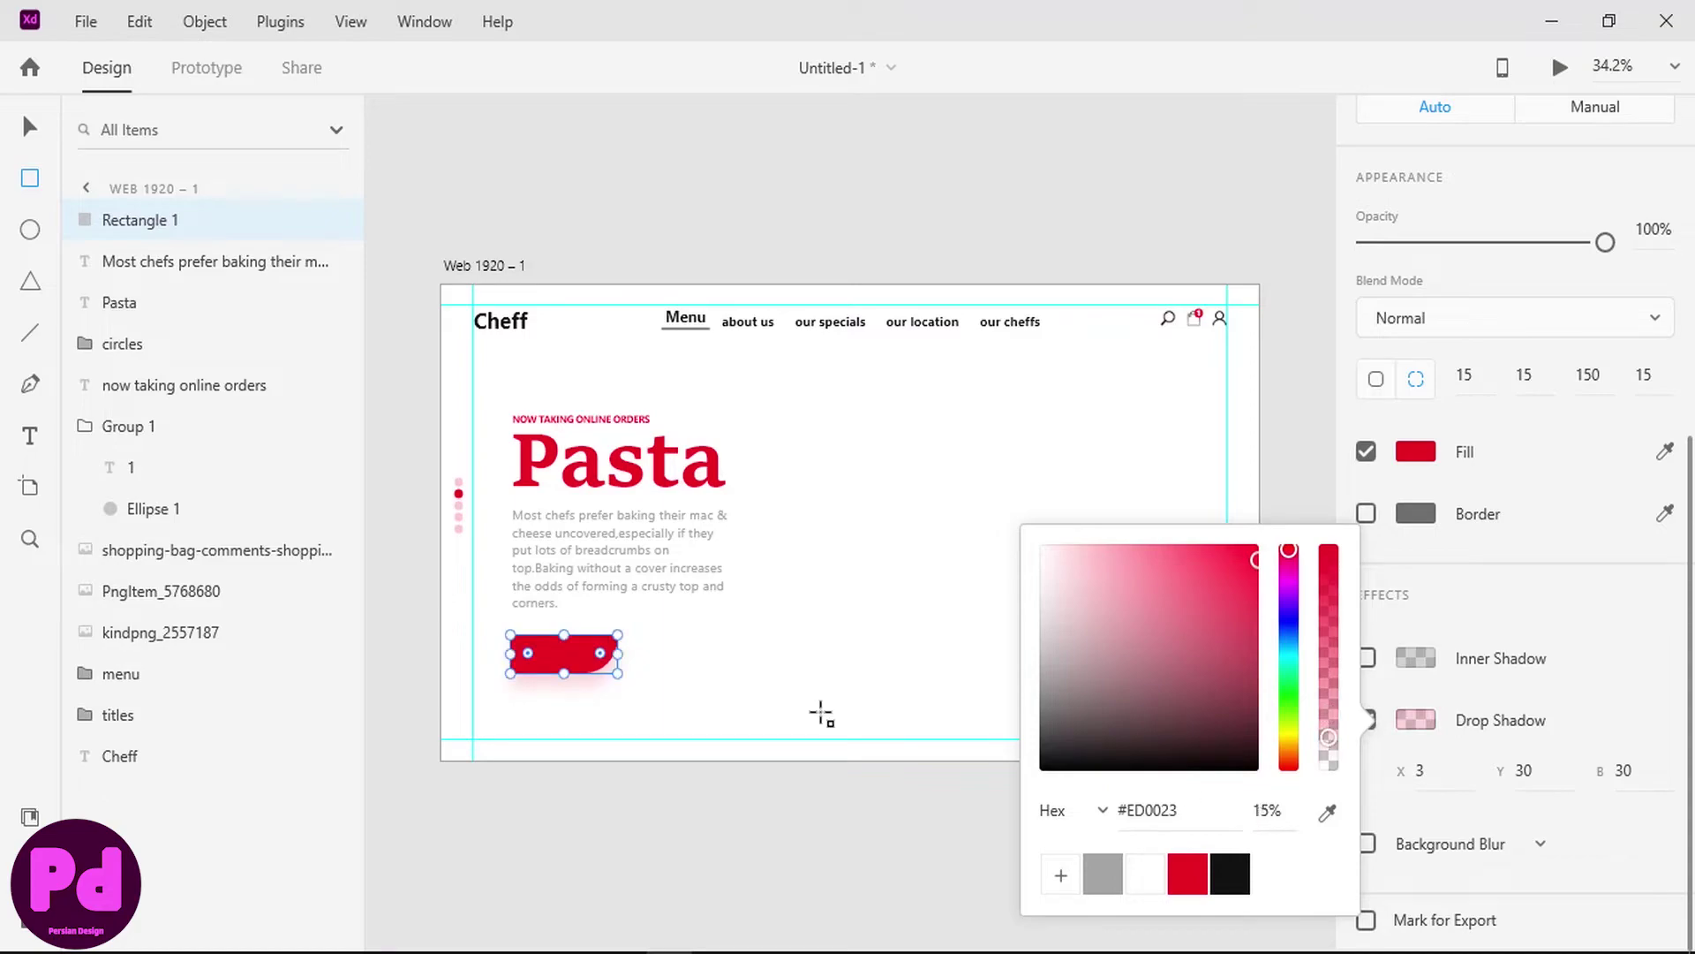
click(769, 692)
- Check the button shape in the reference image and set the red rectangle's bottom-right corner radius to 60
click(625, 951)
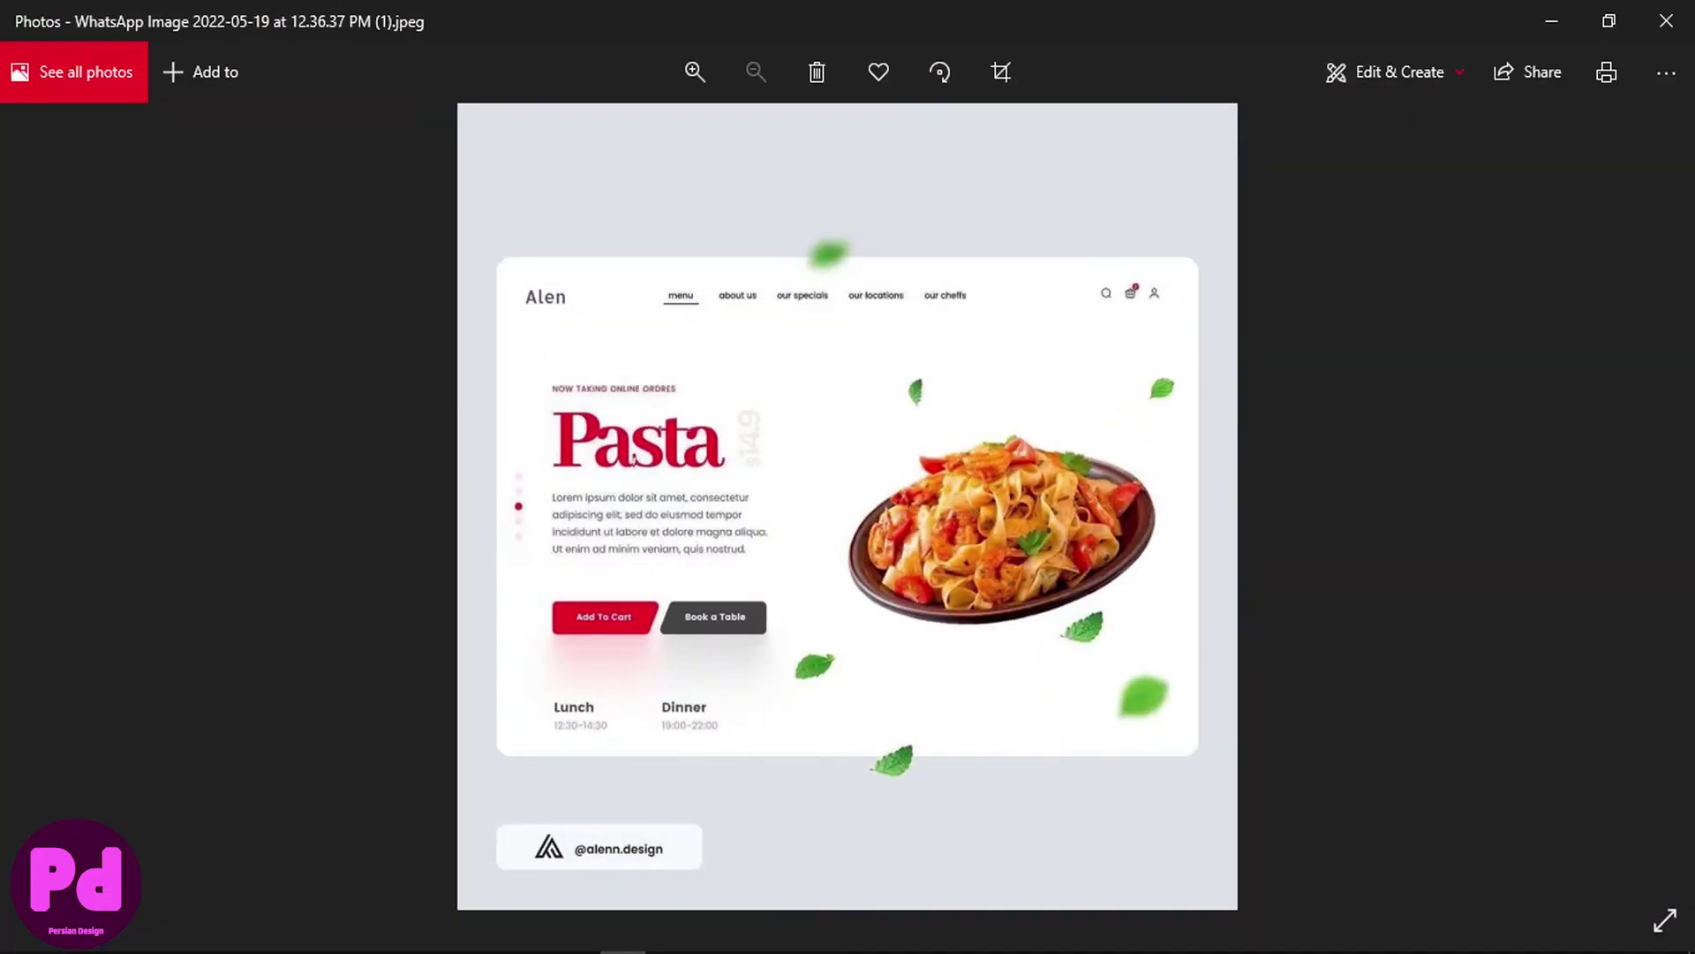
key(alt+Tab)
click(1590, 376)
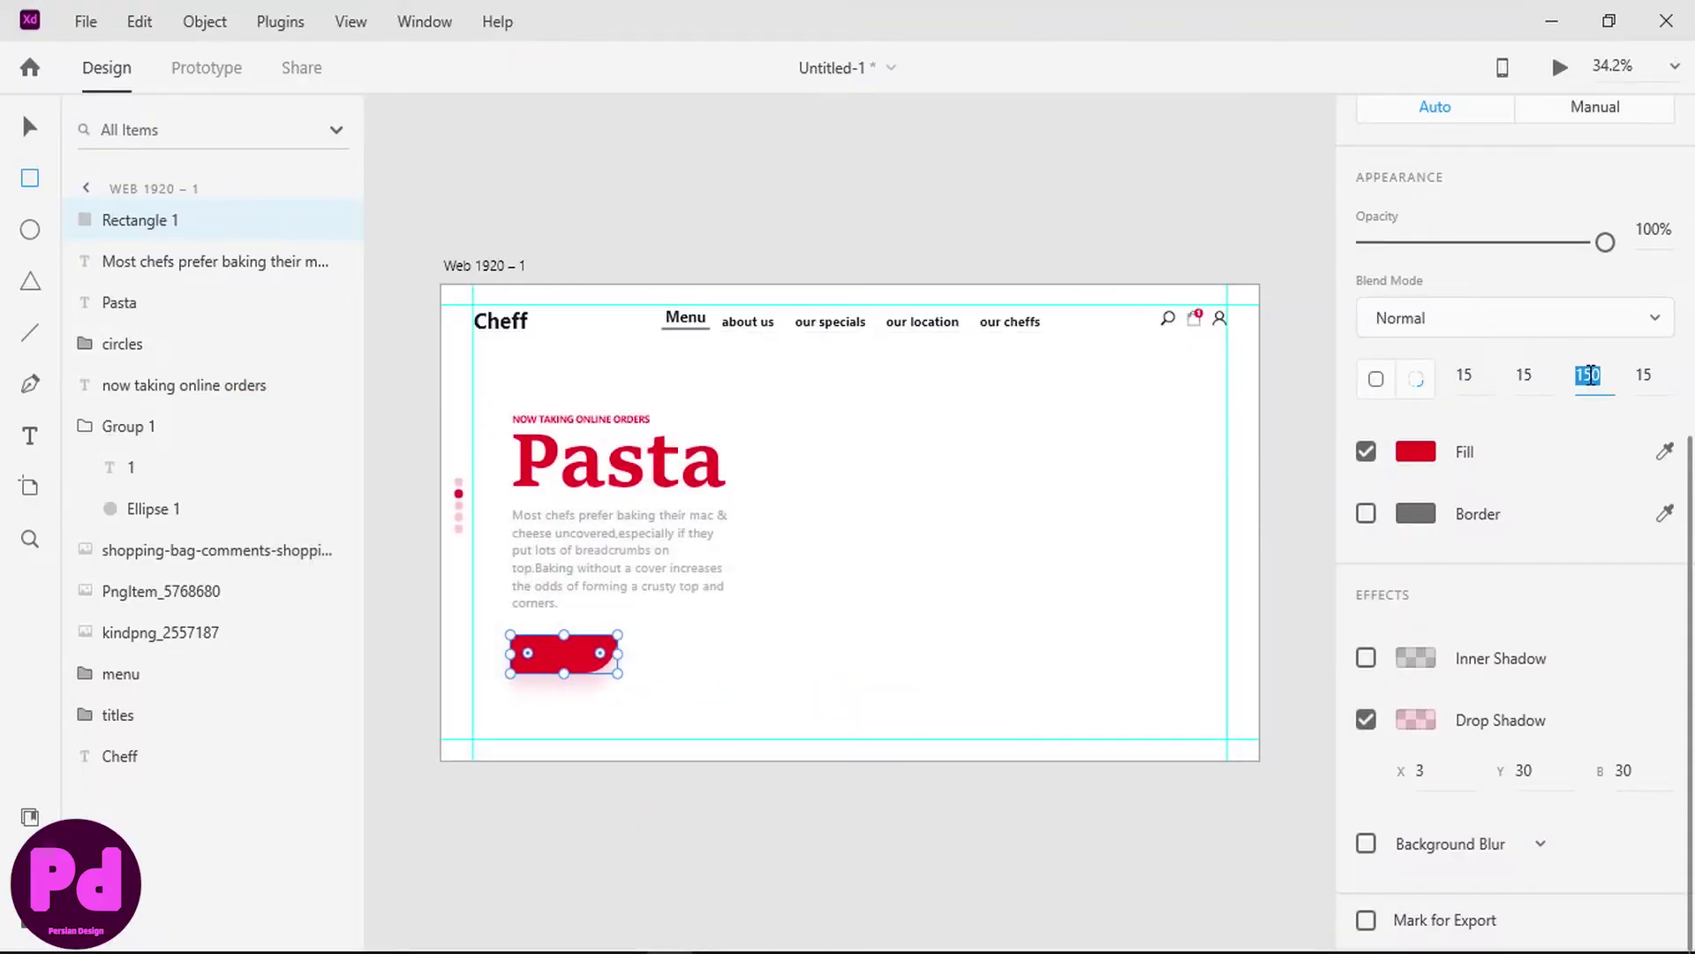
text(75)
key(Return)
click(1590, 375)
text(50)
click(1589, 376)
text(60)
key(Return)
- Set the red rectangle's other three corner radii to 10
click(1464, 376)
text(10)
key(Return)
click(1522, 376)
text(10)
click(1642, 376)
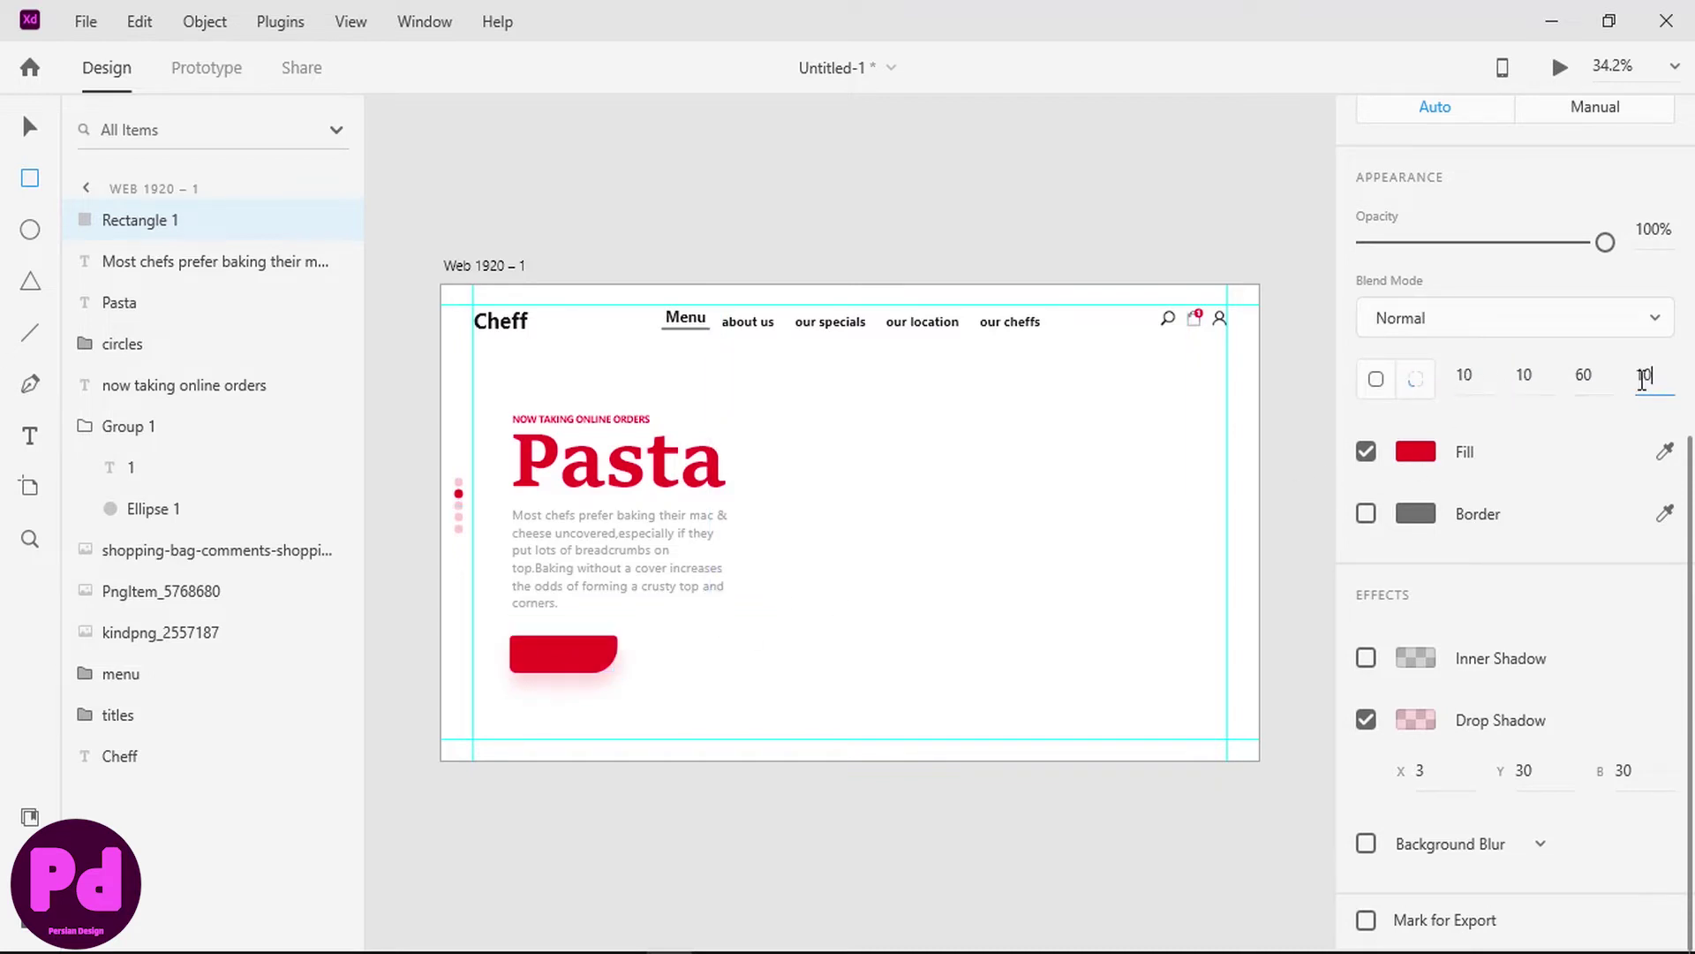
text(10)
- Add the label "Add to Cart" on the red rectangle in bold, filled with the saved white swatch
click(30, 439)
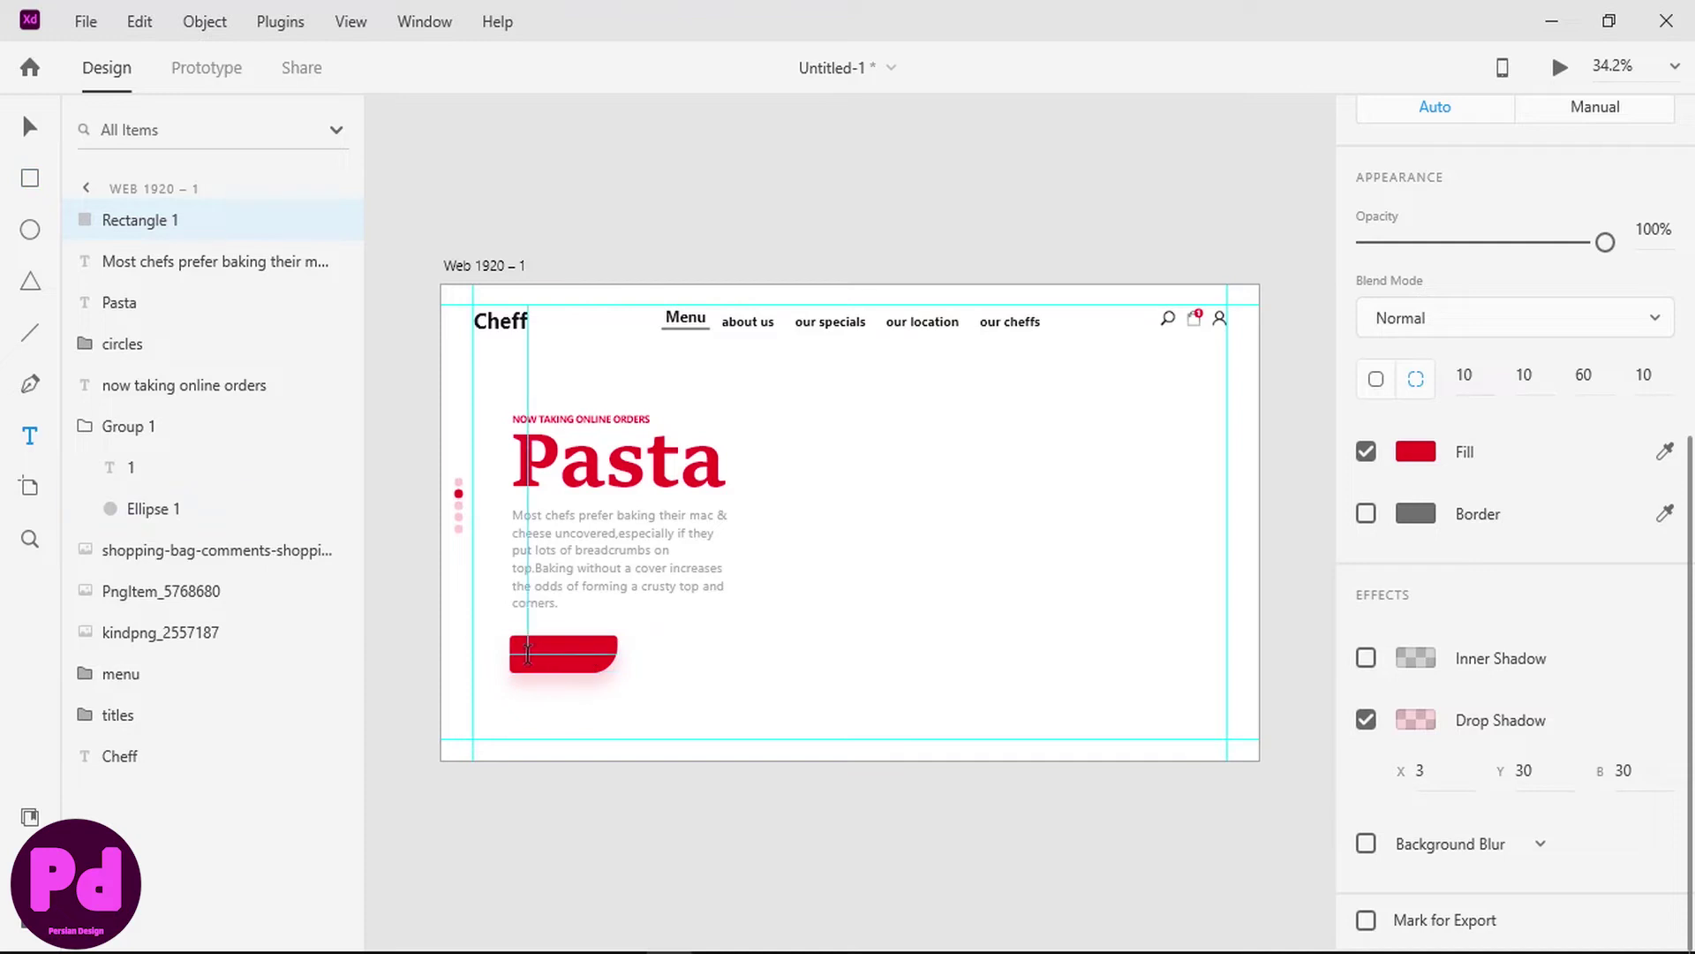
click(617, 648)
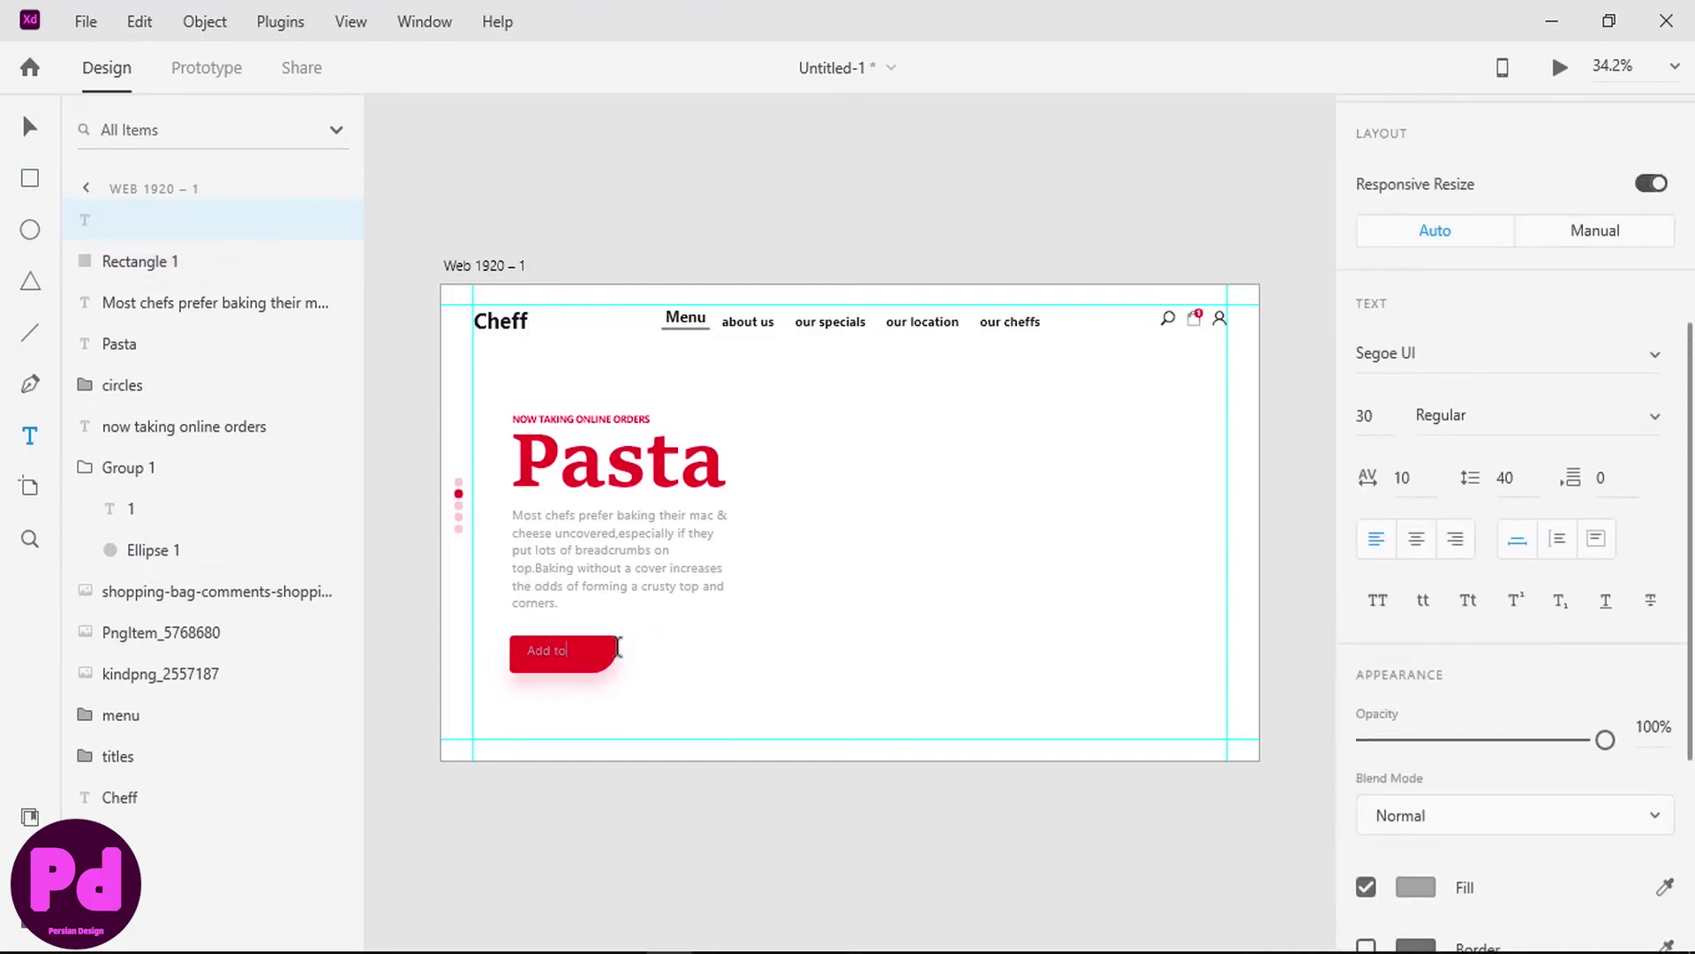
key(ctrl+a)
scroll(1413, 459, down, 5)
scroll(1501, 371, up, 5)
click(1642, 426)
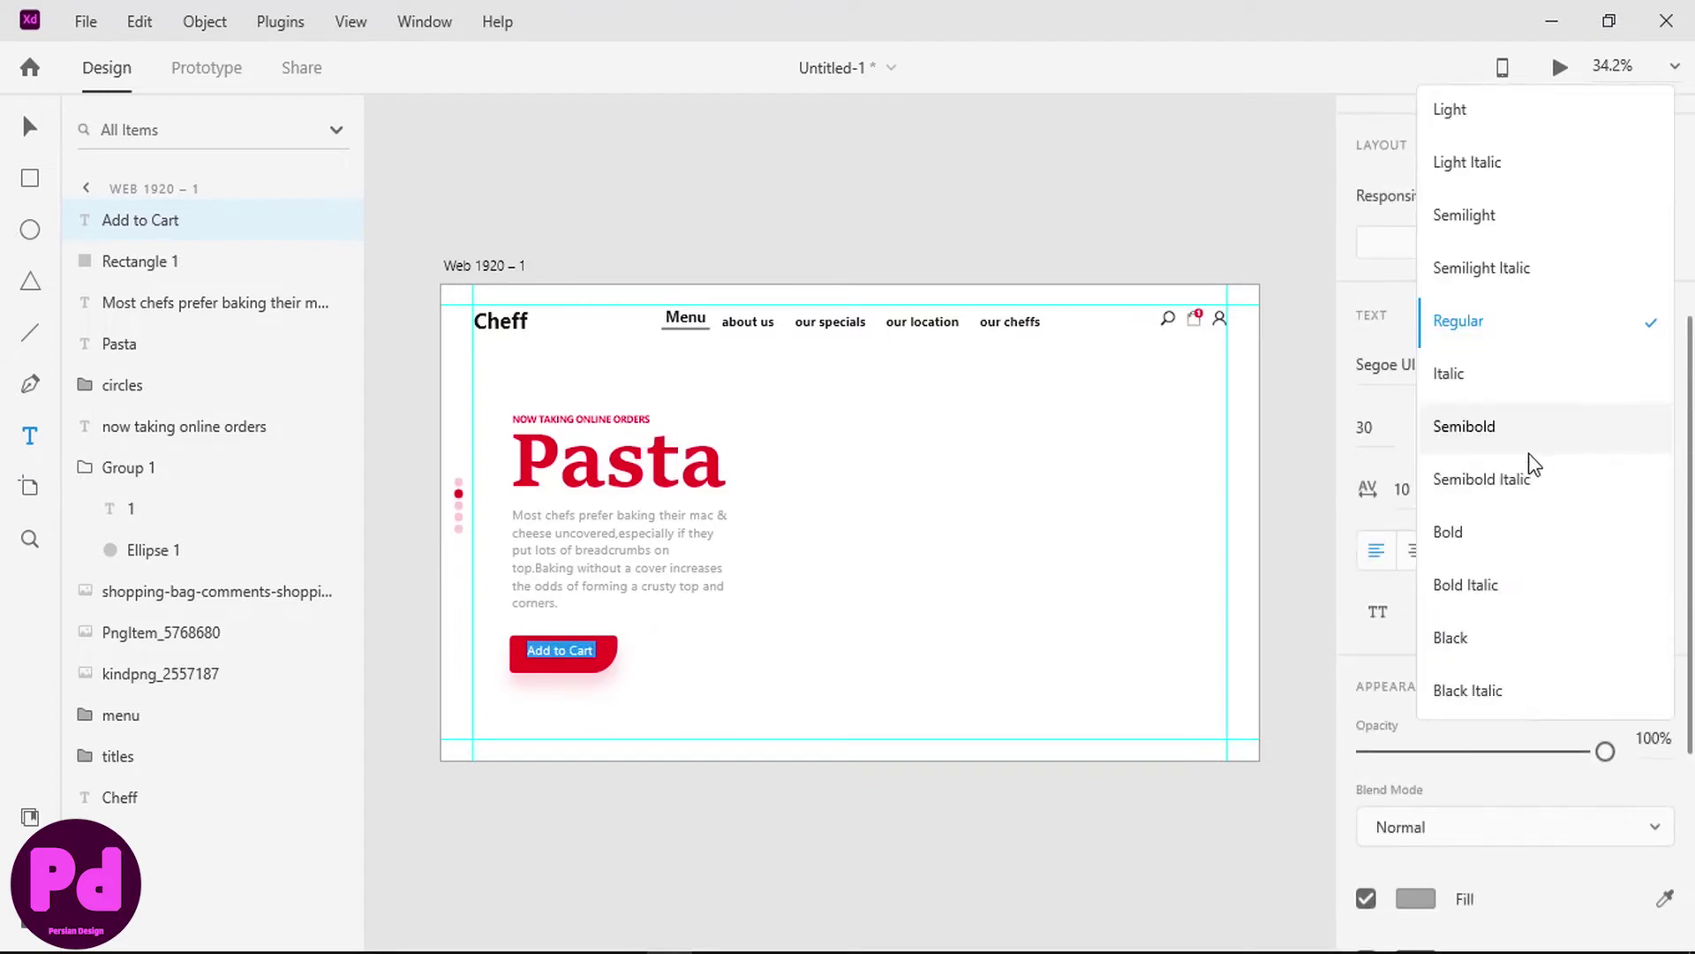
click(1452, 534)
click(1379, 425)
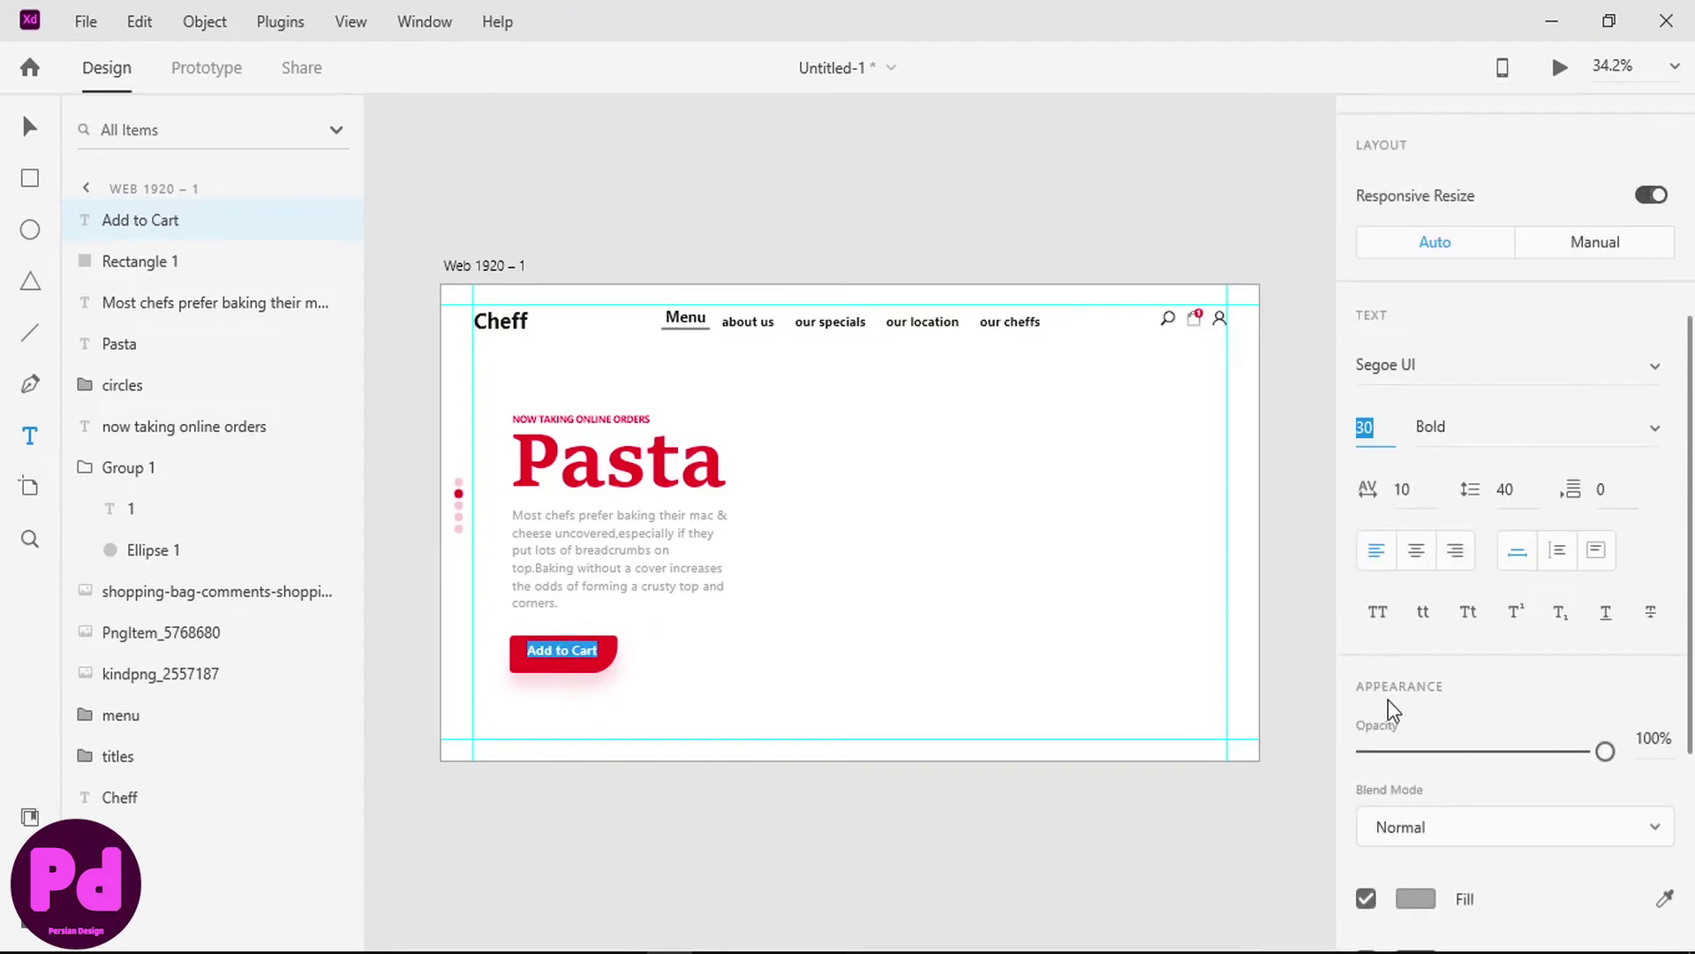
click(1416, 899)
click(1145, 907)
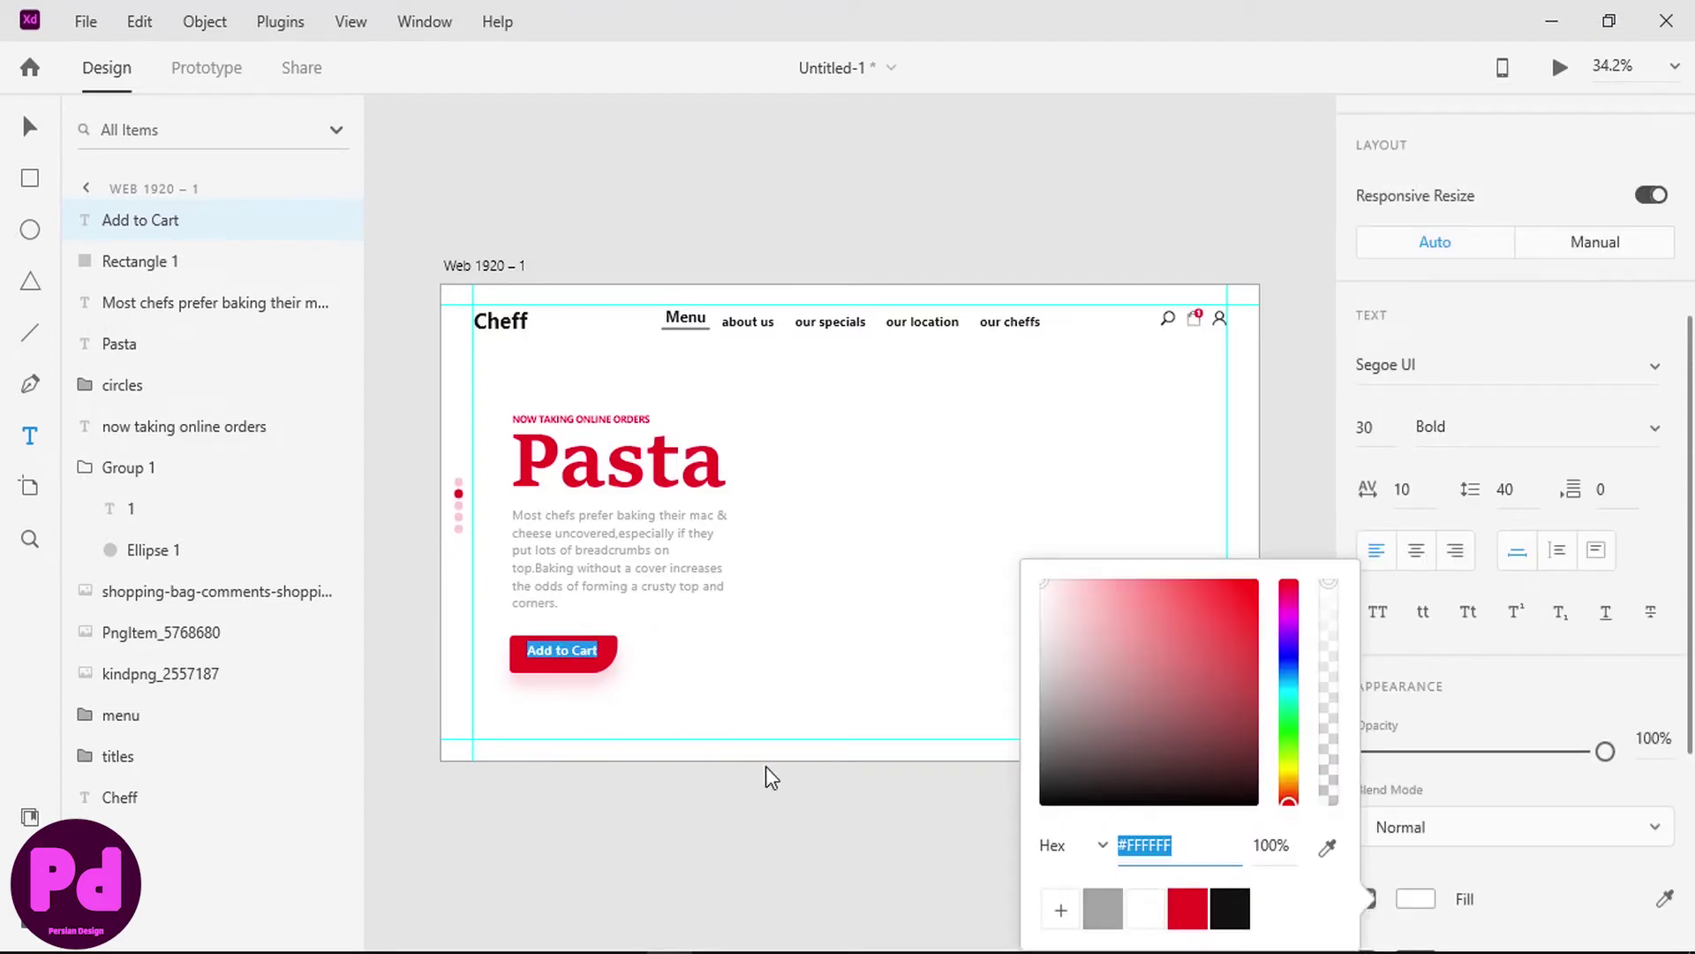
click(1654, 574)
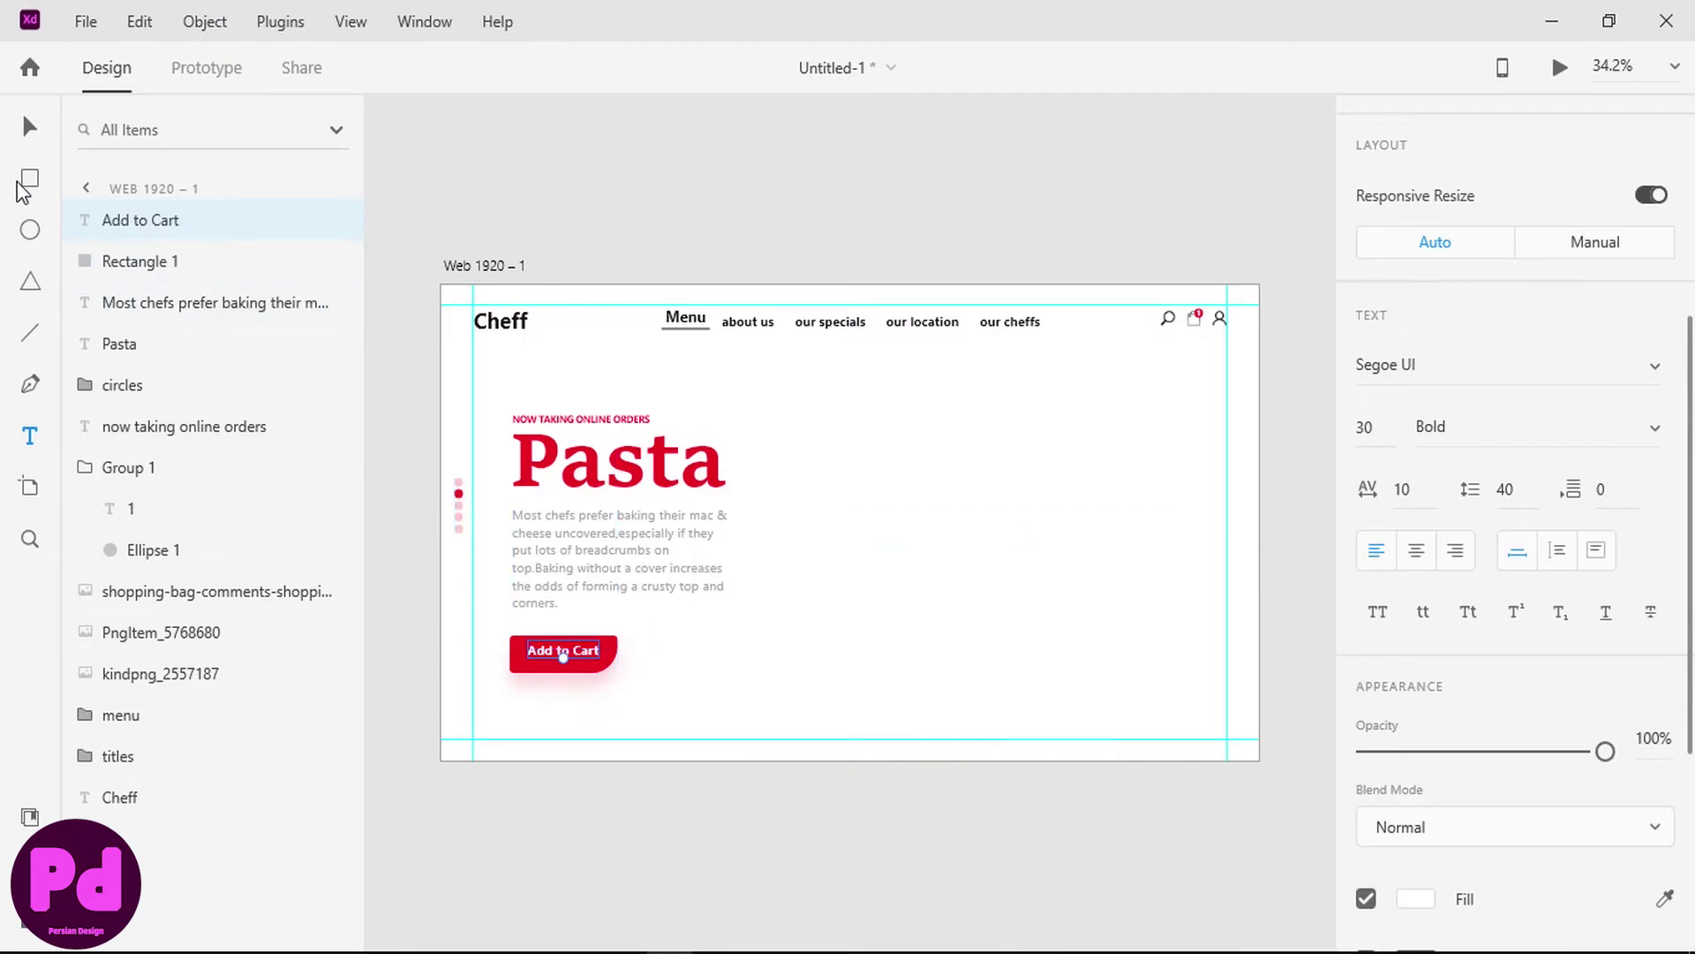
- Centre the "Add to Cart" label and the red rectangle on each other vertically and horizontally
click(29, 126)
shift+click(552, 671)
scroll(1412, 207, up, 5)
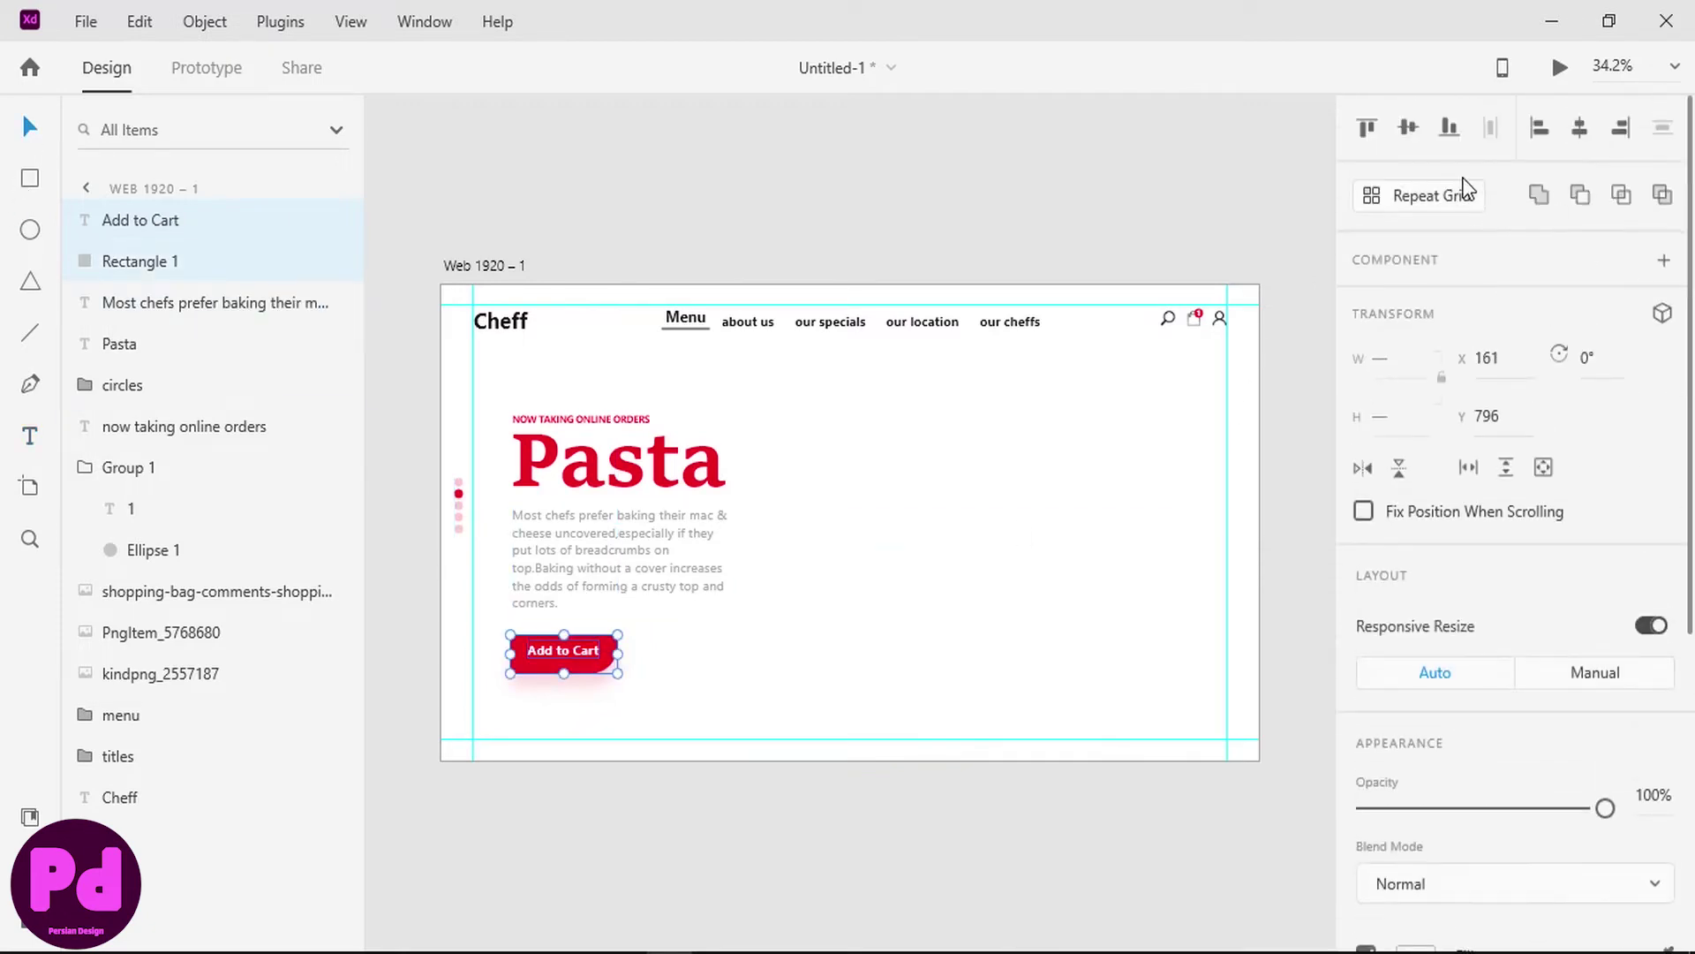
click(1410, 128)
click(1579, 128)
click(730, 613)
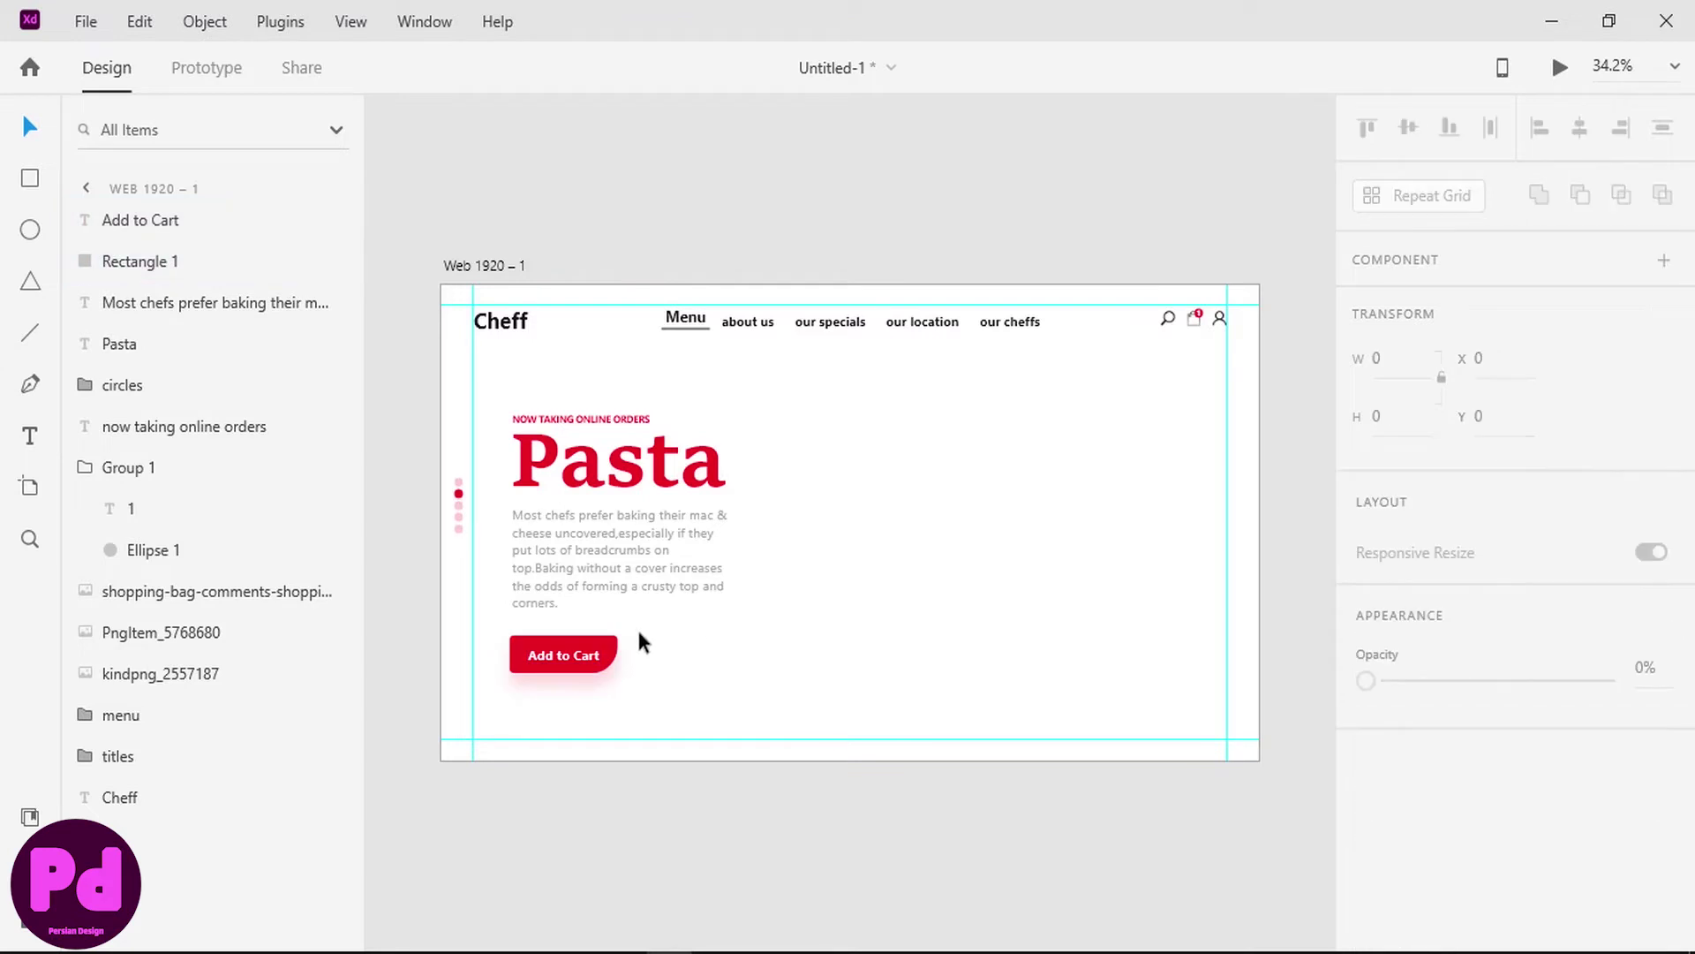
- Duplicate the red button rectangle and move the copy horizontally to X 448, beside the Add to Cart button
click(570, 649)
key(ctrl+d)
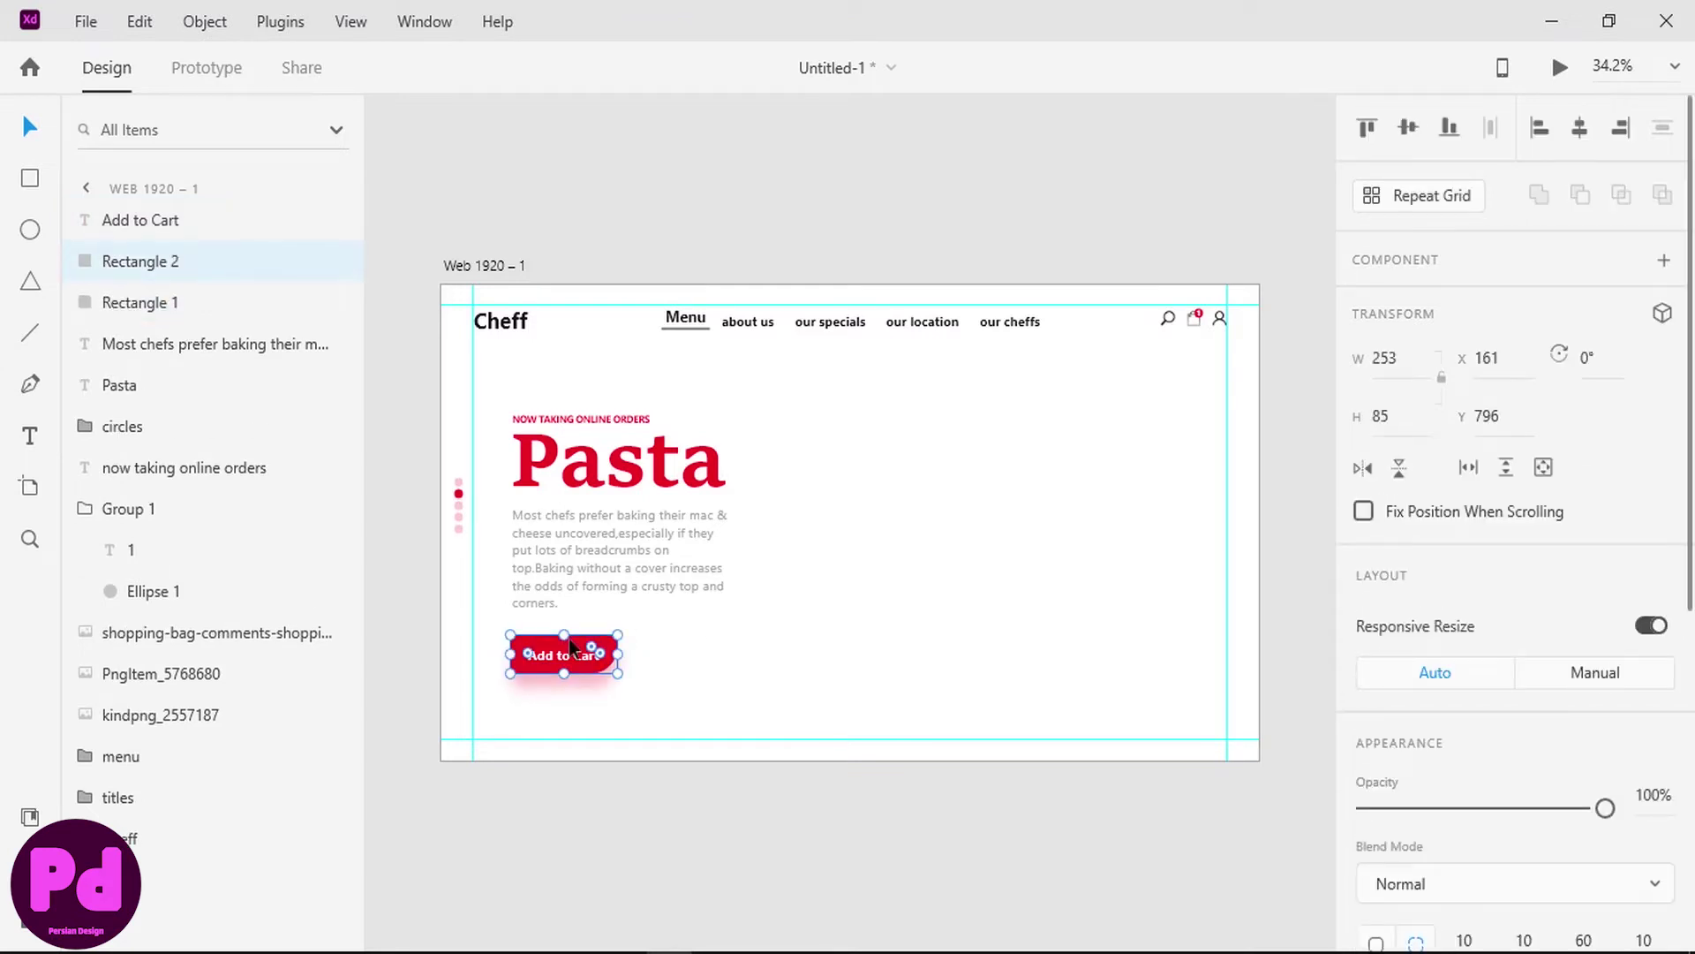
key(Right)
key(Right)
key(Right)
key(Right)
key(Right)
key(Right)
key(Right)
key(Right)
key(Right)
key(Right)
key(Right)
key(Right)
key(Right)
key(Right)
key(Right)
key(Right)
key(Right)
key(Right)
key(Right)
key(Right)
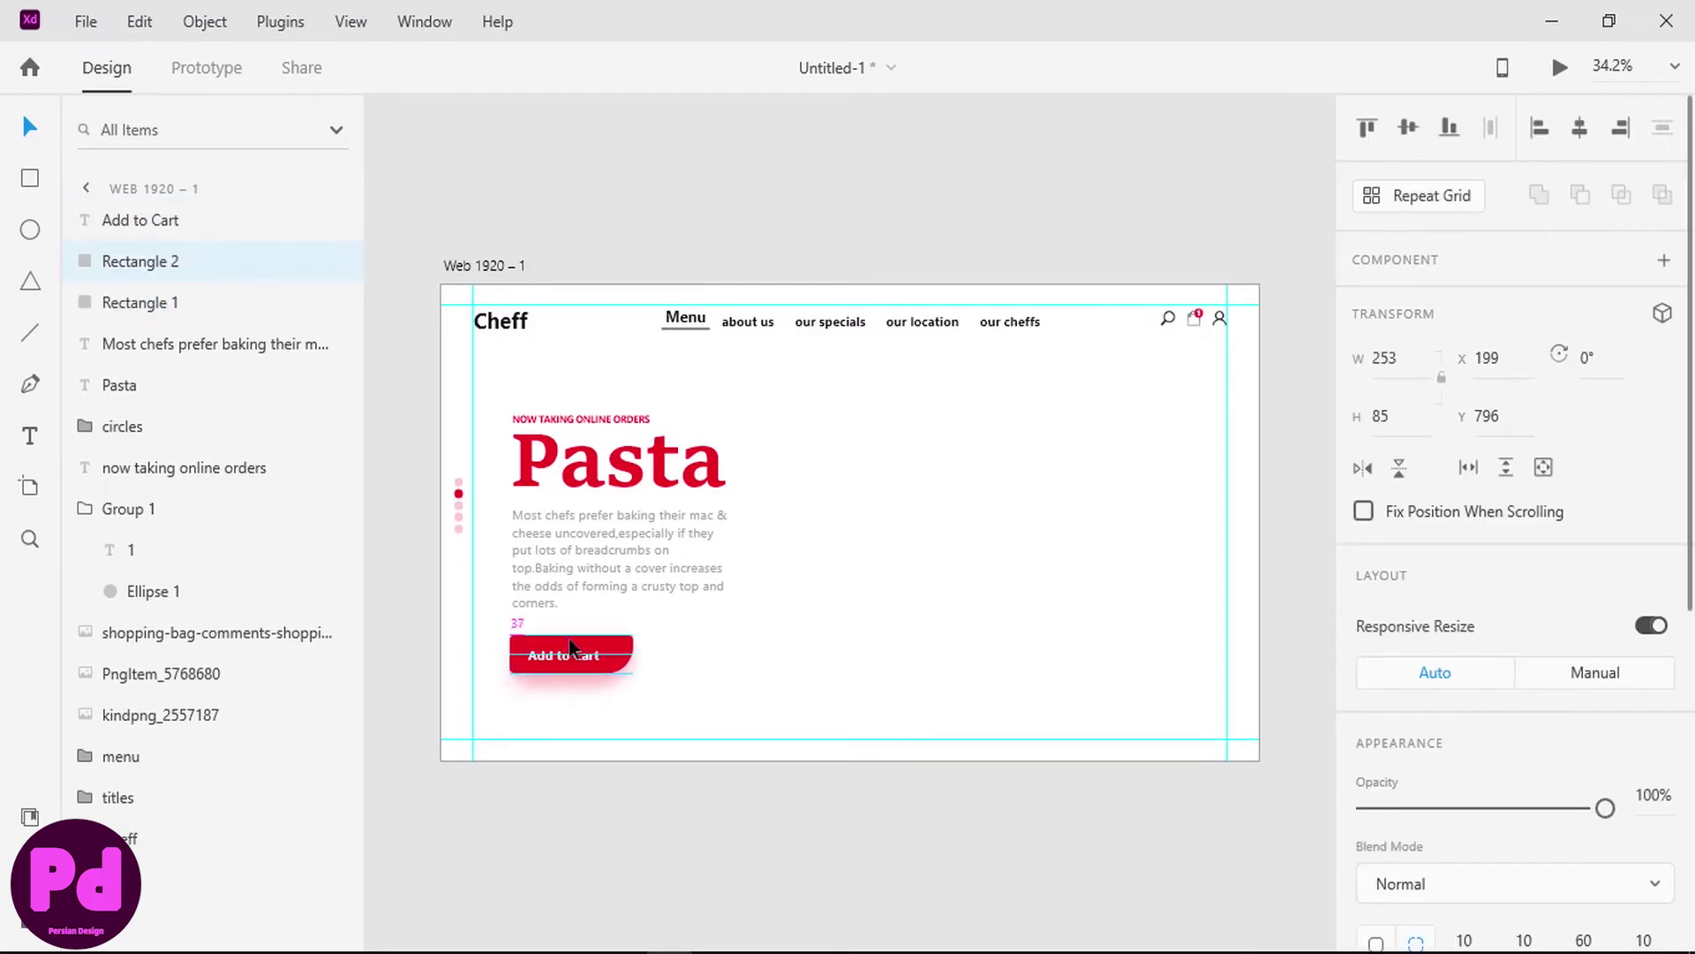
key(Right)
key(Right)
key(Right)
key(Right)
key(Right)
key(Right)
key(Right)
key(Right)
key(Right)
key(Right)
key(Right)
key(Right)
key(Right)
key(Right)
key(Right)
key(Right)
key(Right)
key(Right)
key(Right)
key(Right)
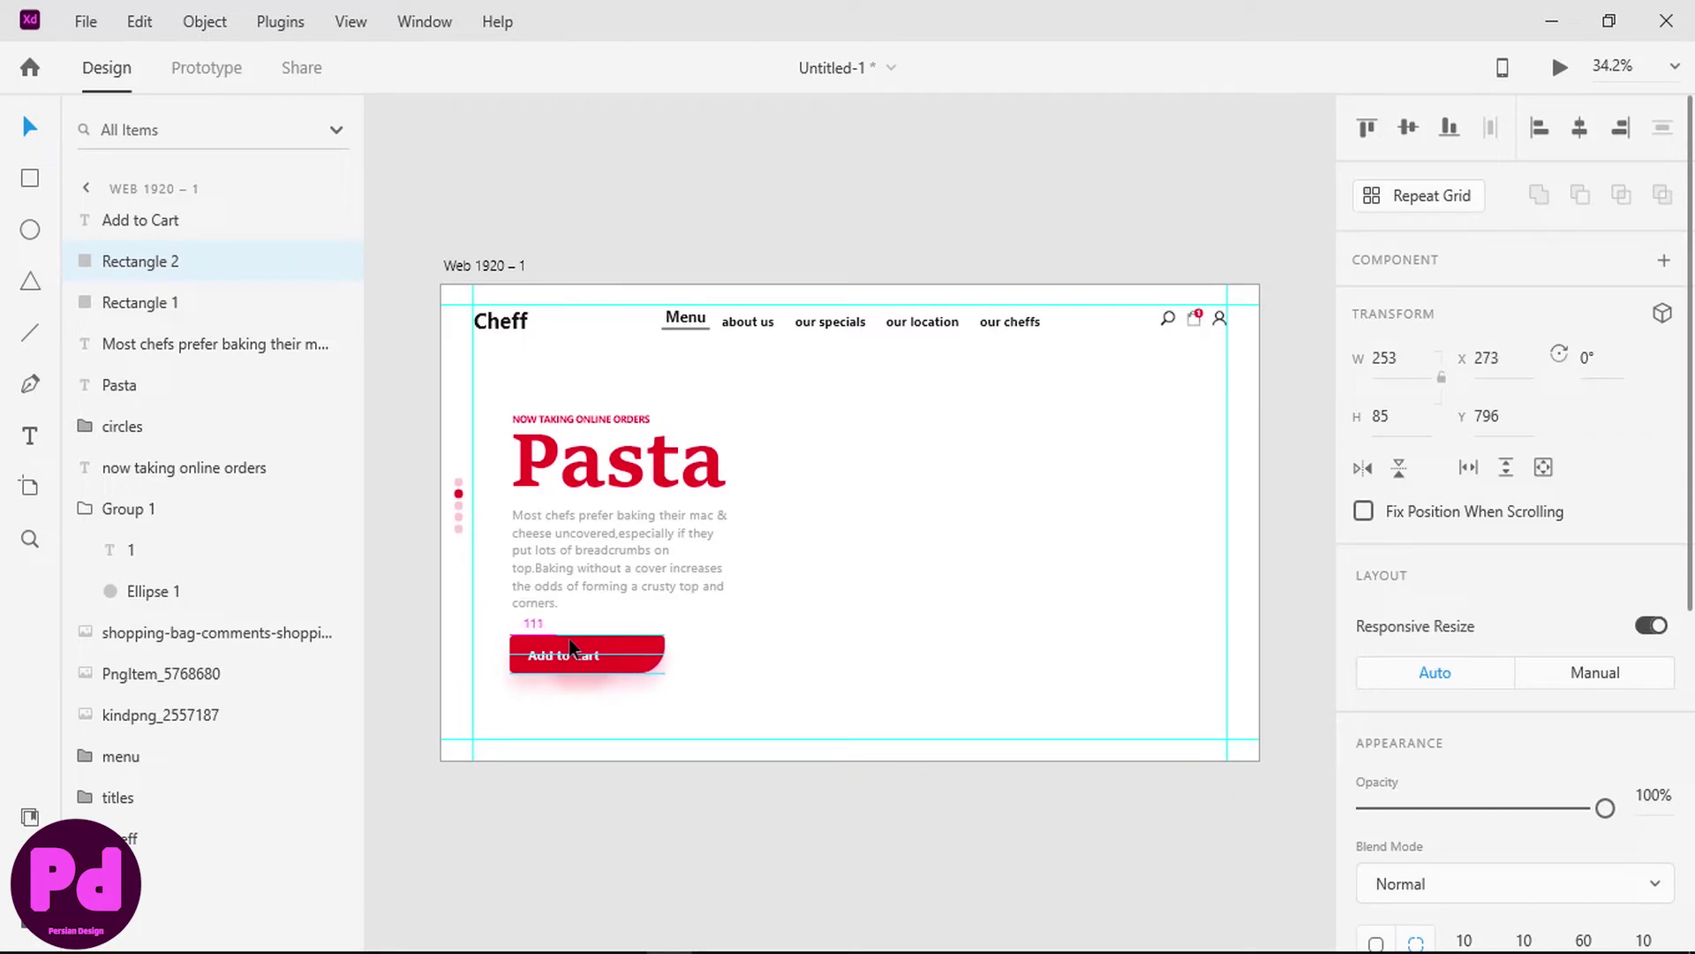
key(Right)
key(Right)
key(Right)
key(Right)
key(Right)
key(Right)
key(Right)
key(Right)
key(Right)
key(Right)
key(Right)
key(Right)
key(Right)
key(Right)
key(Right)
key(Right)
key(Right)
key(Right)
key(Right)
key(Right)
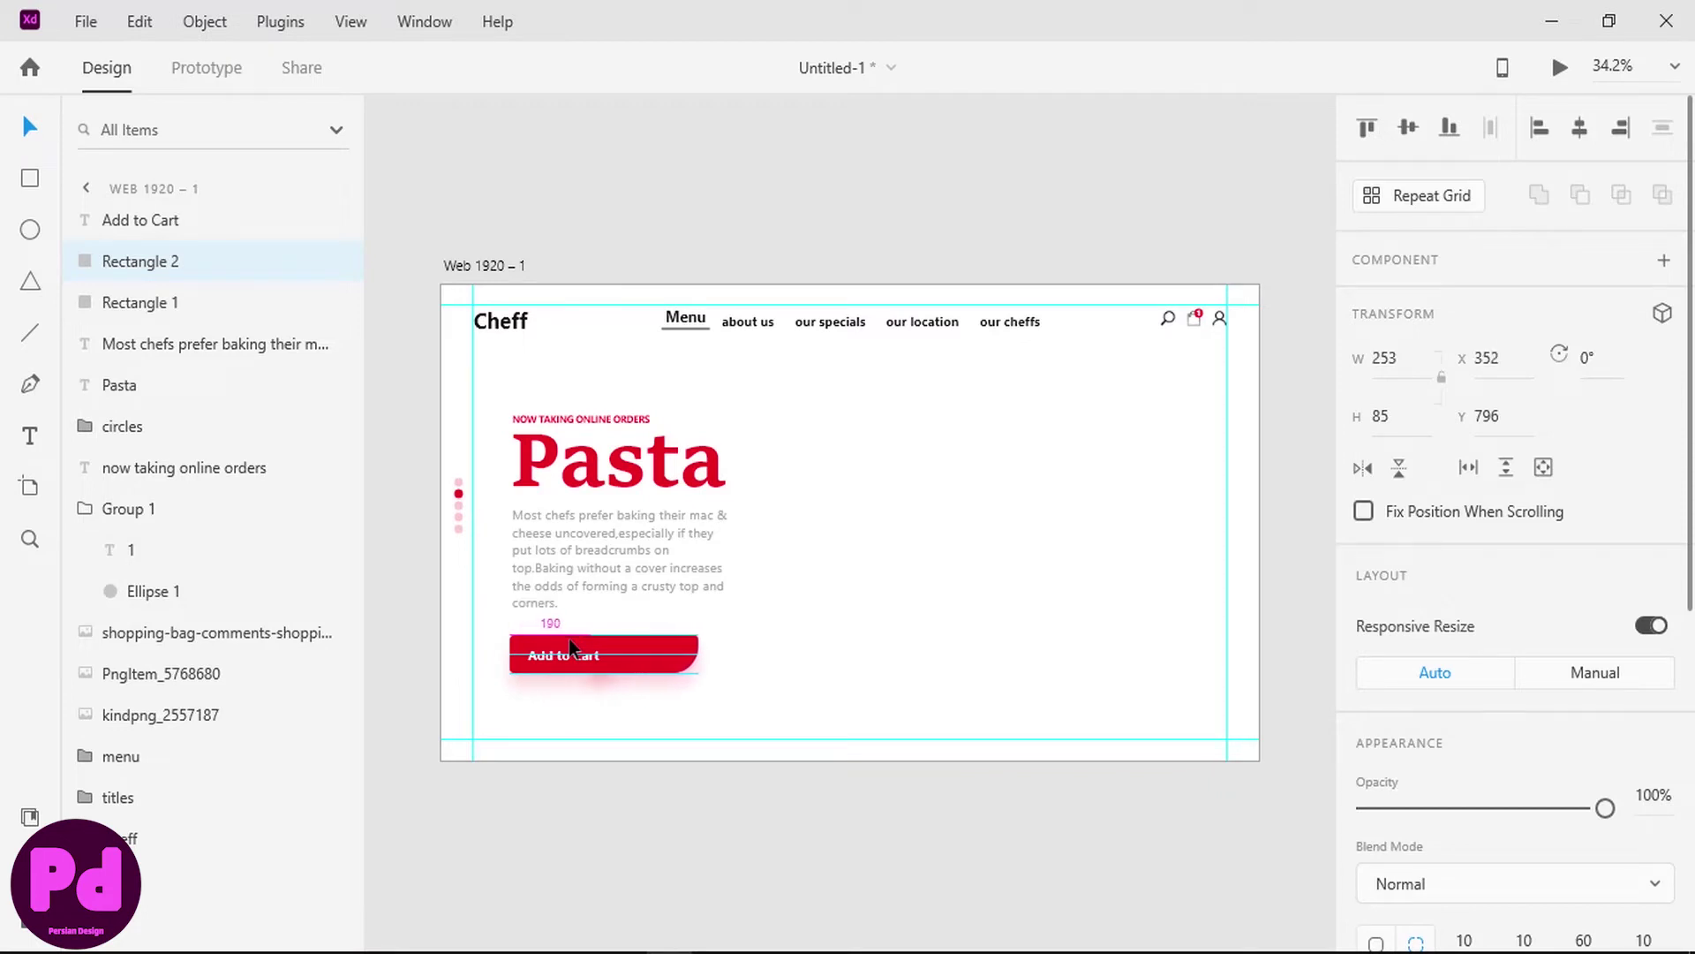
key(Right)
key(Right)
key(Right)
key(Right)
key(Right)
key(Right)
key(Right)
key(Right)
key(Right)
key(Right)
key(Right)
key(Right)
key(Right)
key(Right)
key(Right)
key(Right)
key(Right)
key(Right)
key(Right)
key(Right)
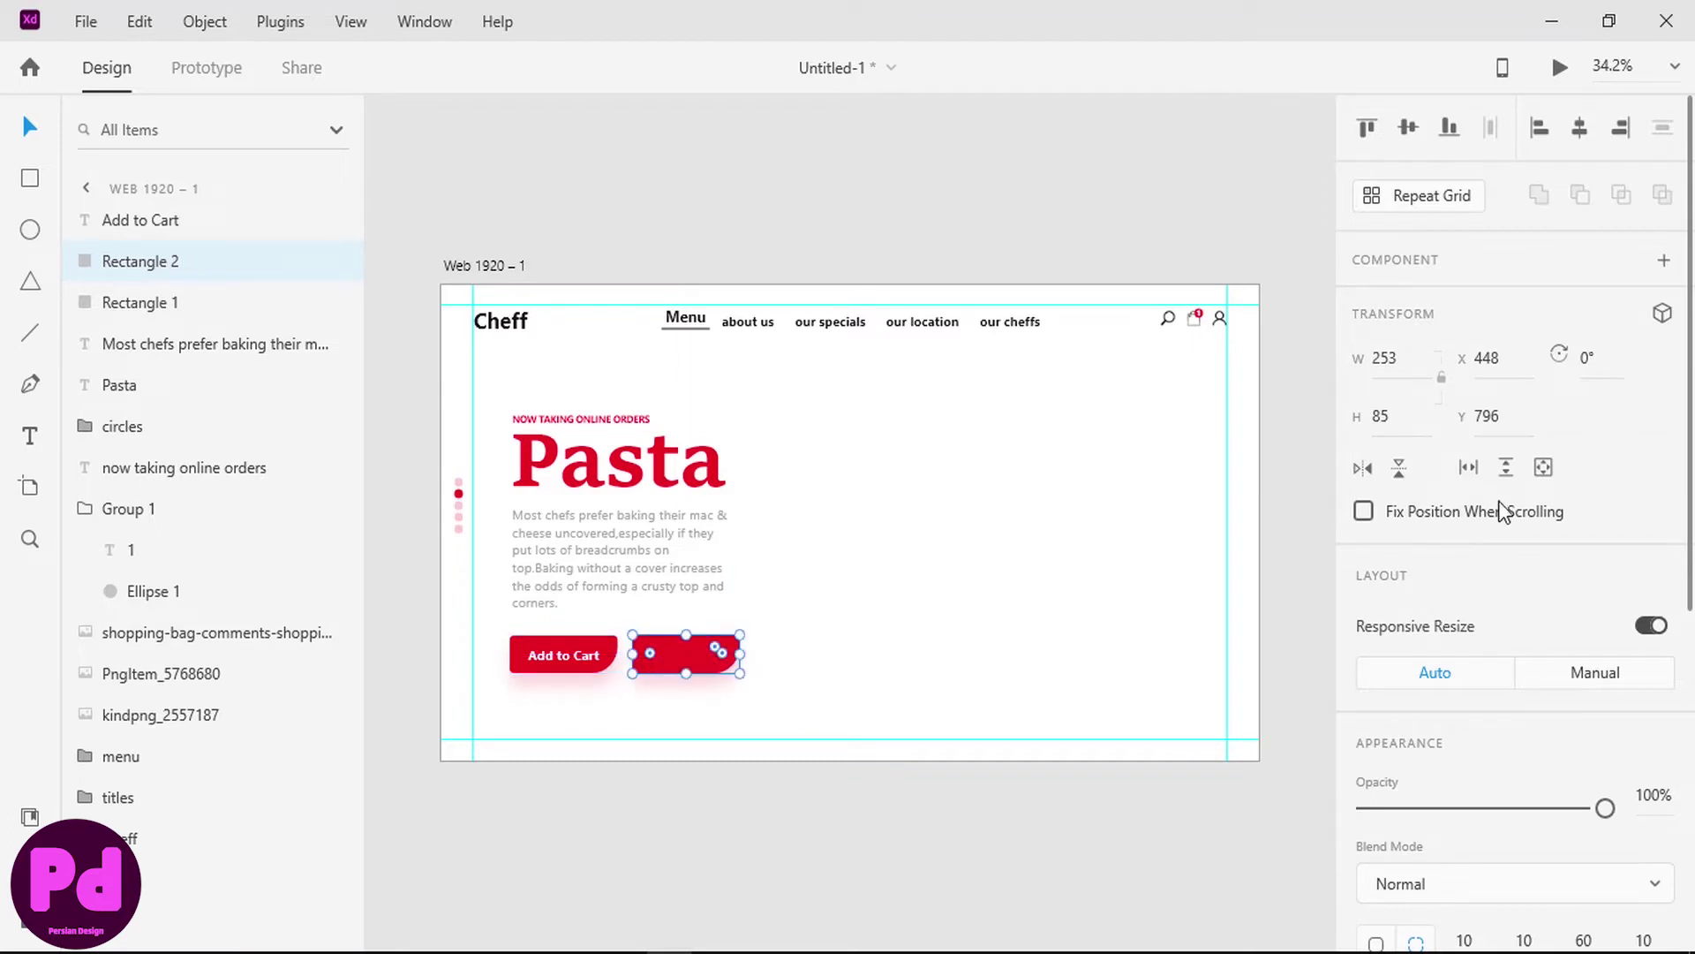
- Set the duplicated rectangle's bottom-left corner radius to 60 and its bottom-right corner radius to 10
scroll(1470, 360, down, 5)
scroll(1470, 360, down, 1)
click(1470, 433)
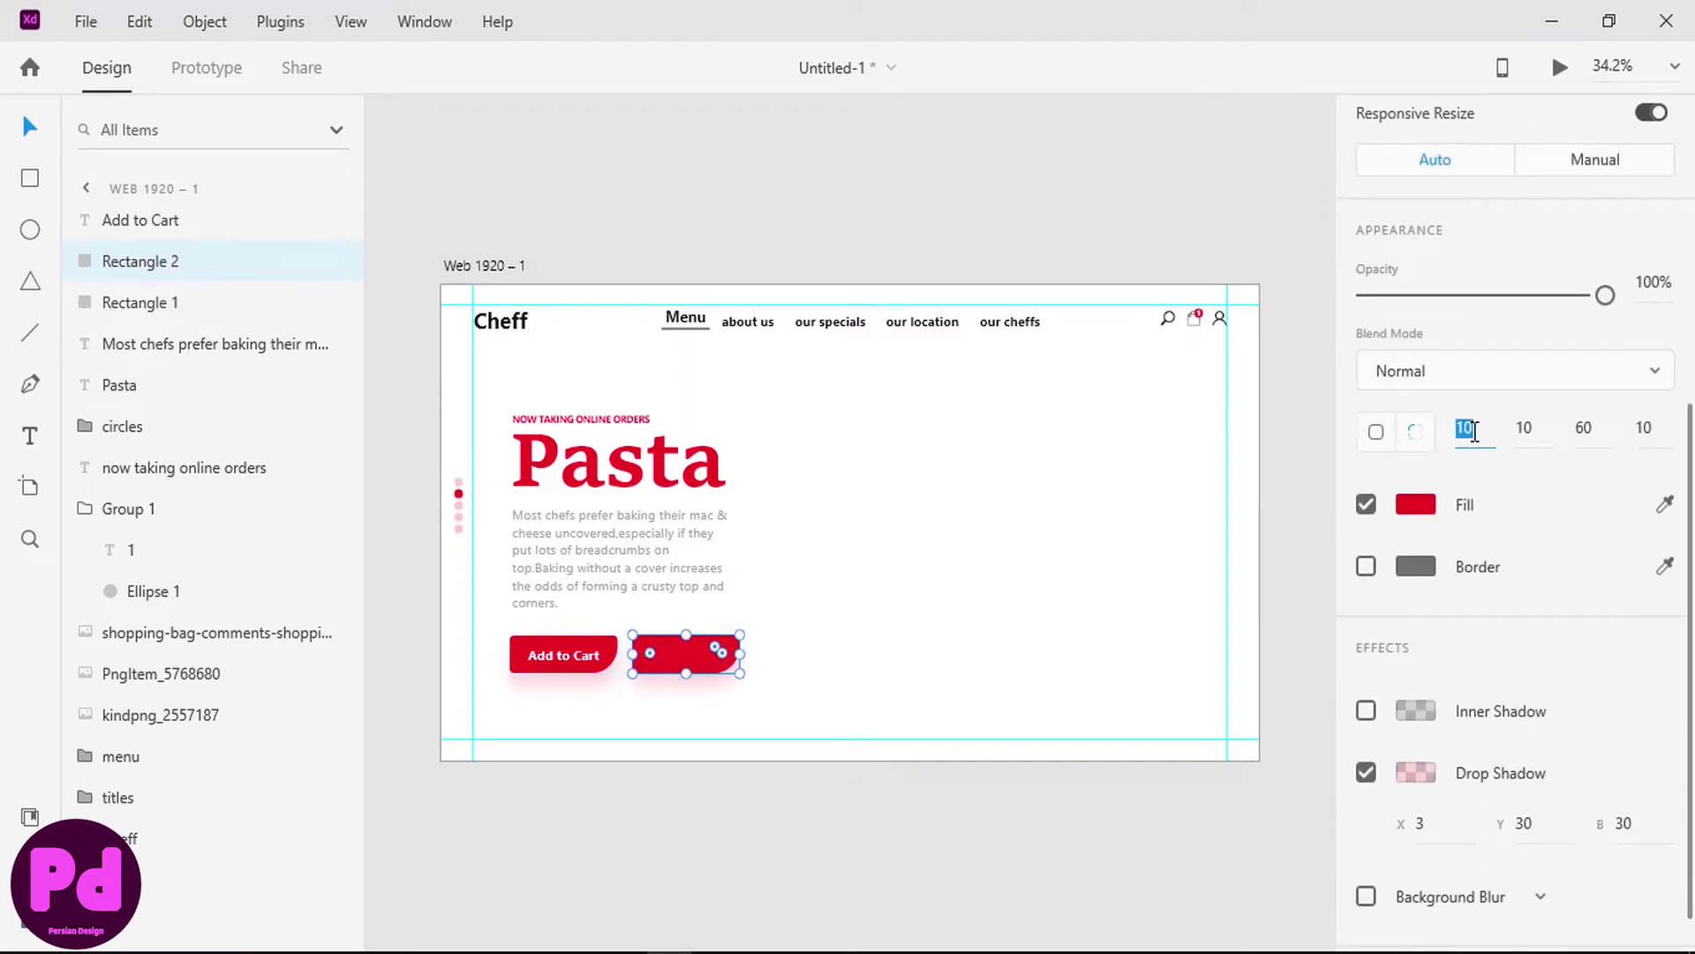
click(1527, 432)
click(1643, 428)
text(60)
key(Return)
click(1588, 428)
text(10)
key(Return)
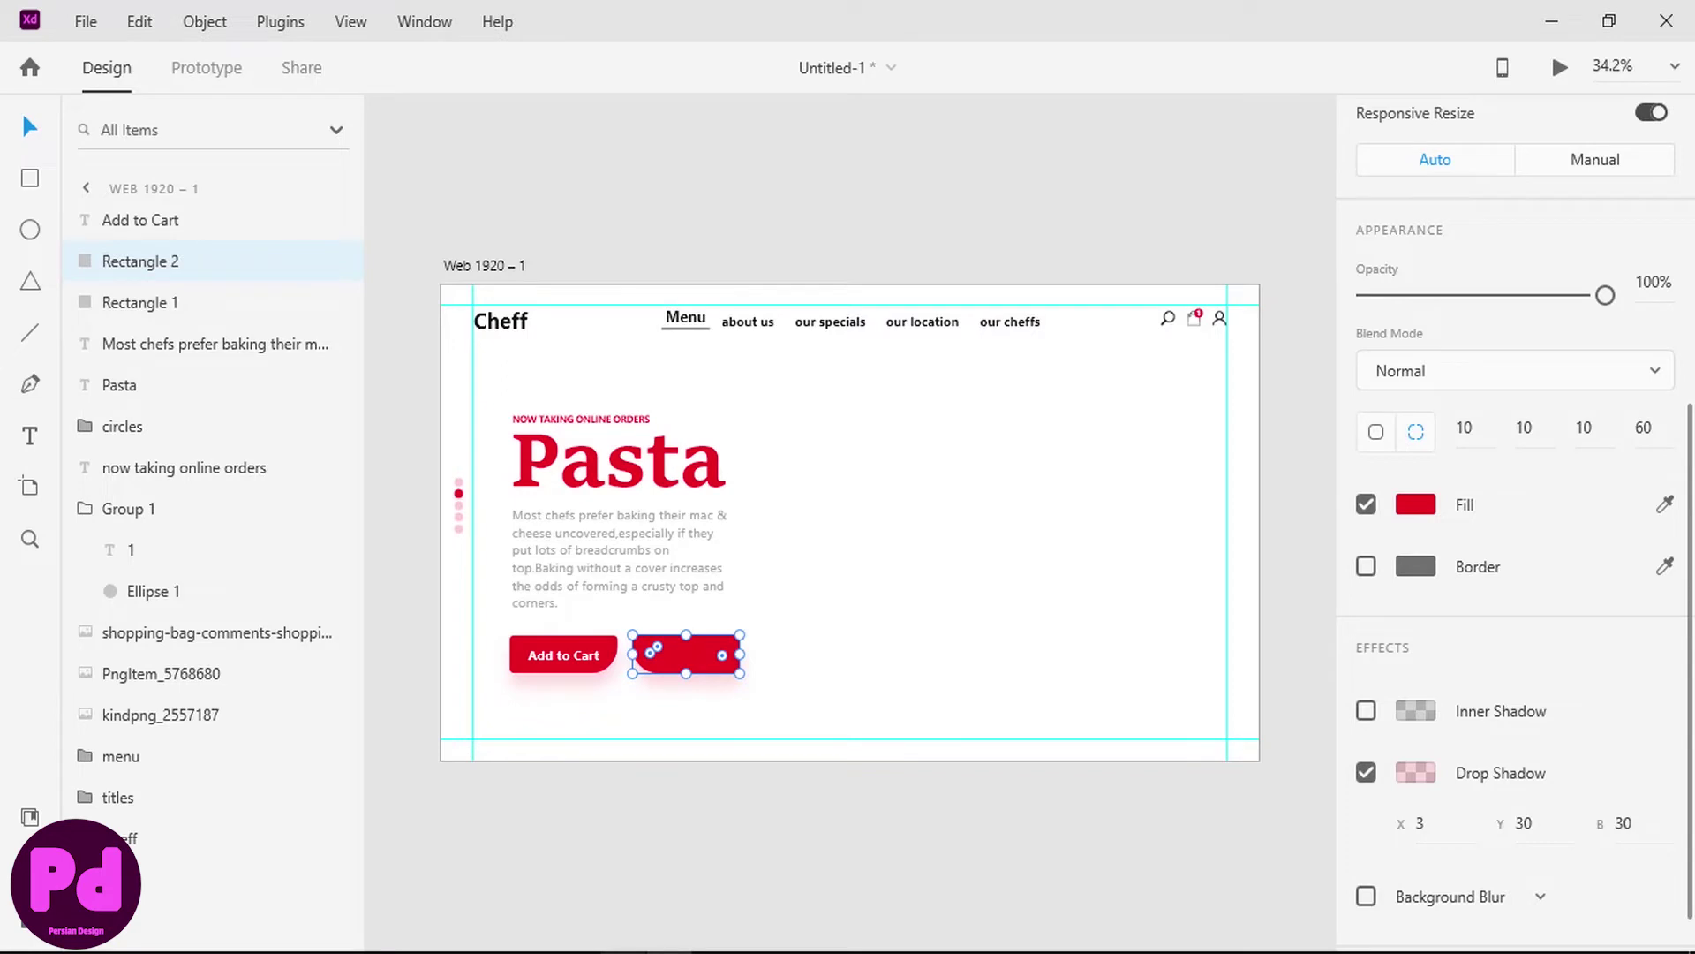
- Set the duplicated rectangle's top-left corner radius to 60 and its other three corner radii to 10
click(1525, 430)
text(60)
key(Return)
click(1464, 428)
text(60)
key(Return)
click(1644, 428)
text(10)
key(Return)
- Fill the duplicated button rectangle with the saved grey swatch #A4A4A4
drag(729, 651, 730, 651)
click(1416, 504)
click(1103, 679)
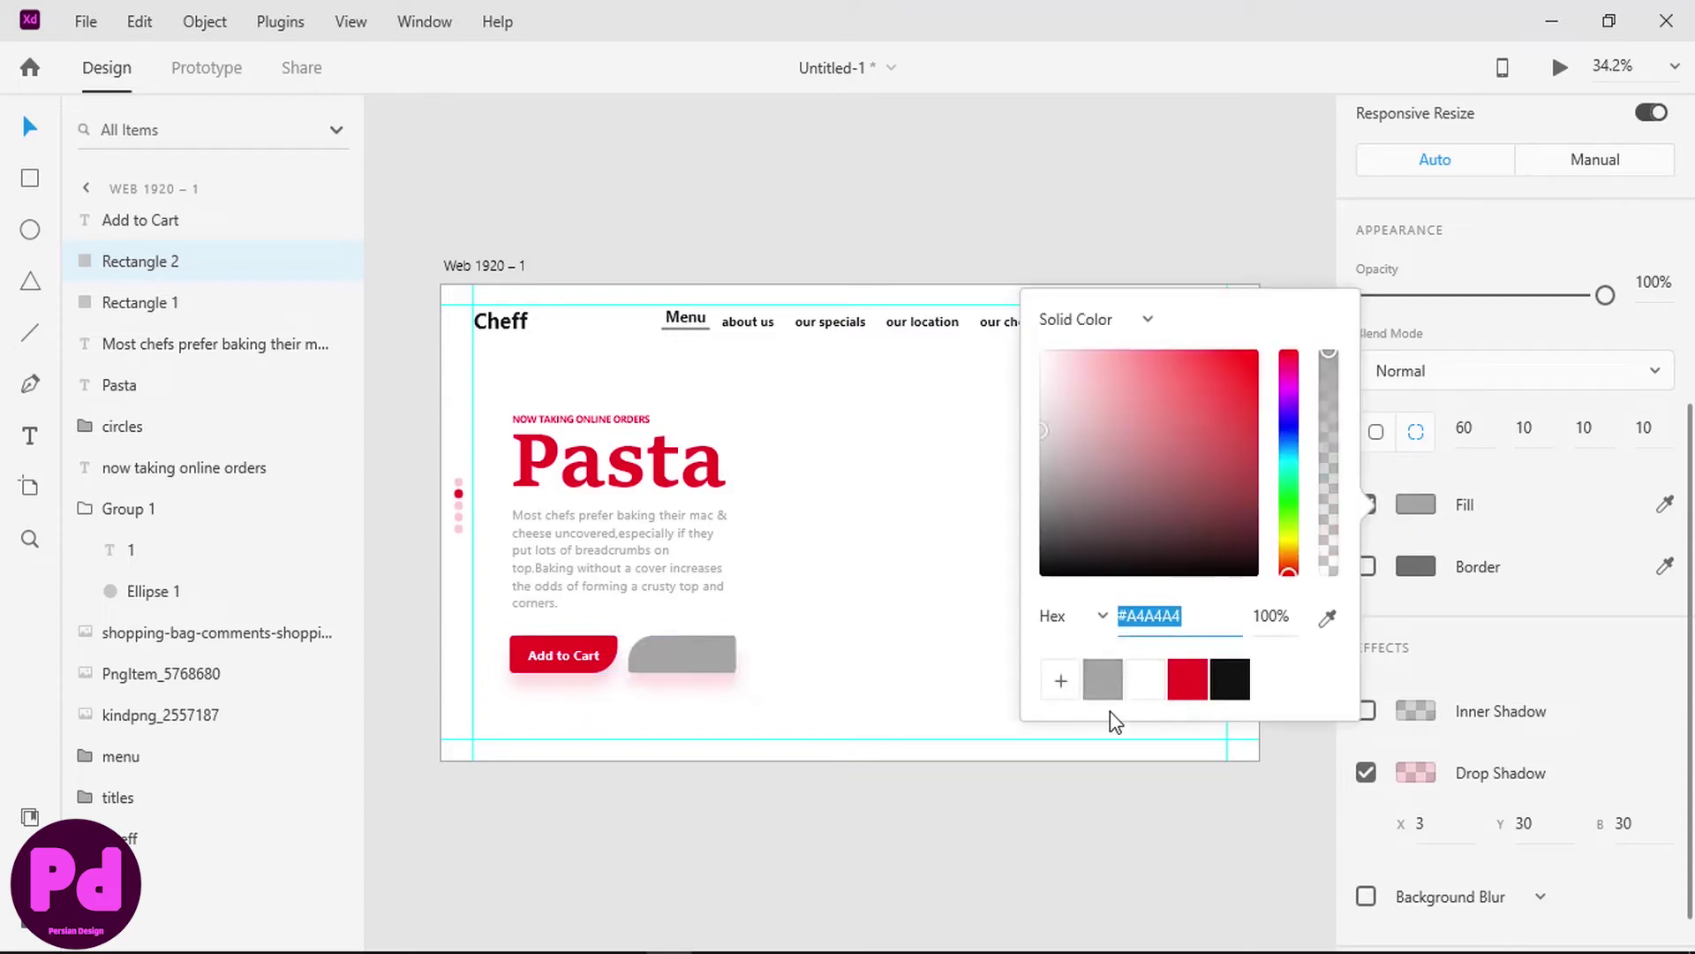
- Add the bold white label "Book to table" on the grey rectangle
click(29, 436)
click(668, 651)
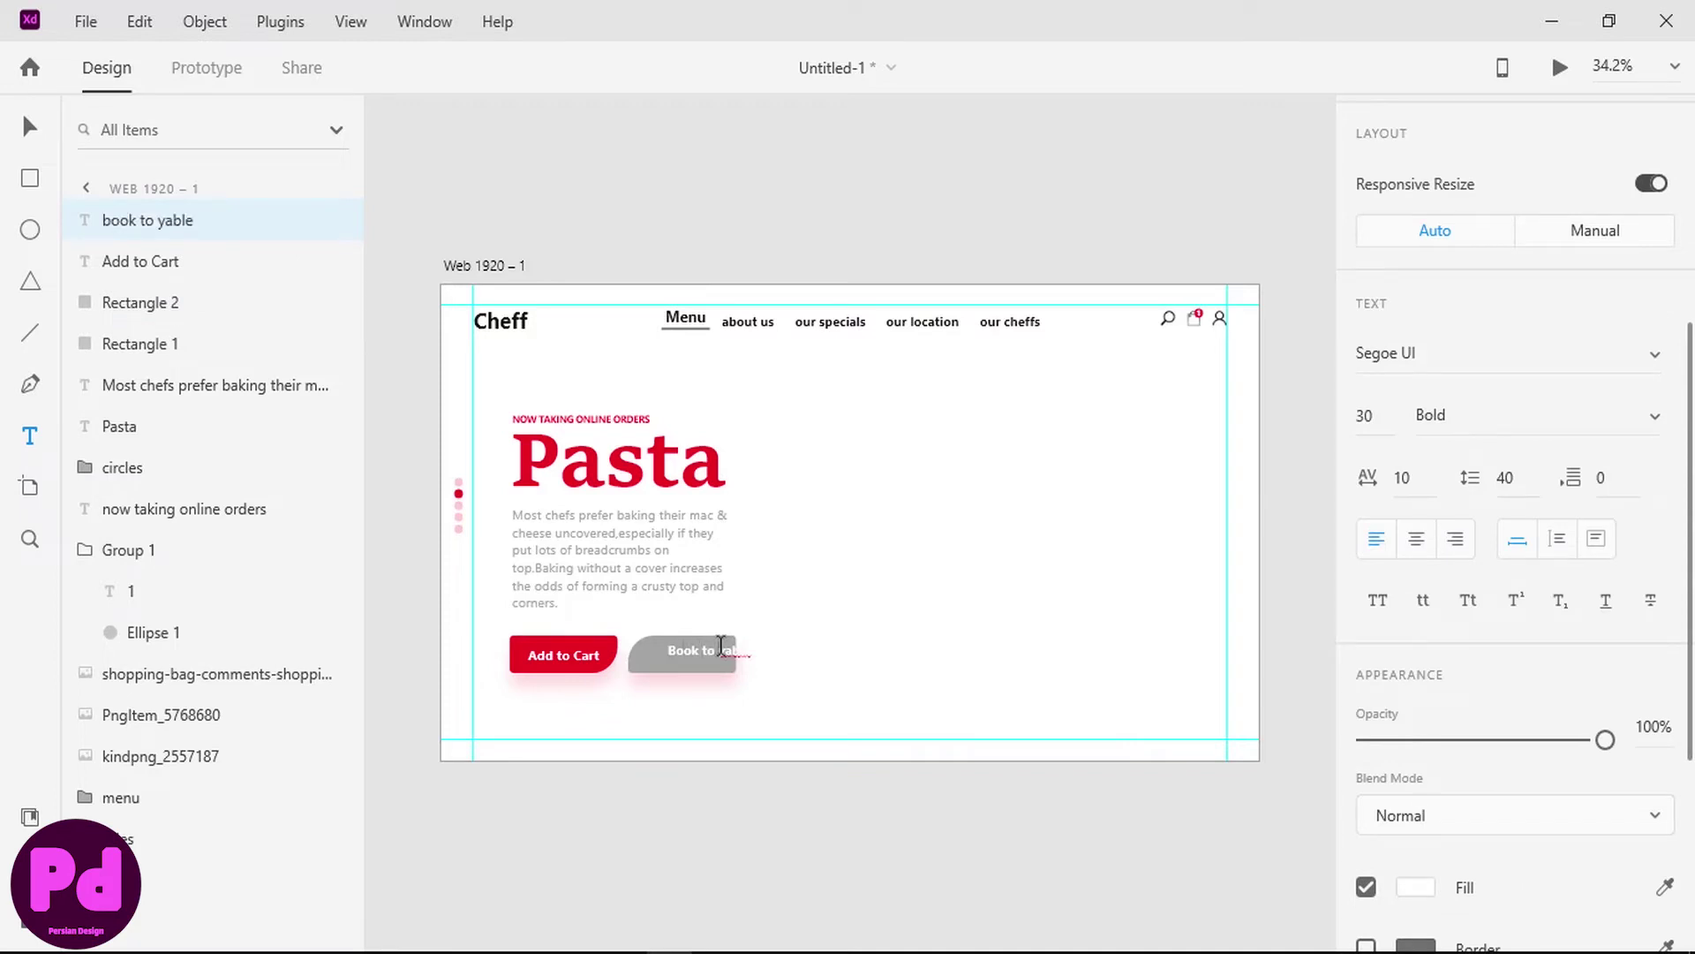
key(ctrl+a)
key(Escape)
- Centre the "Book to table" label and the grey rectangle on each other vertically and horizontally
shift+click(646, 660)
scroll(1501, 353, up, 5)
click(1409, 128)
click(1579, 127)
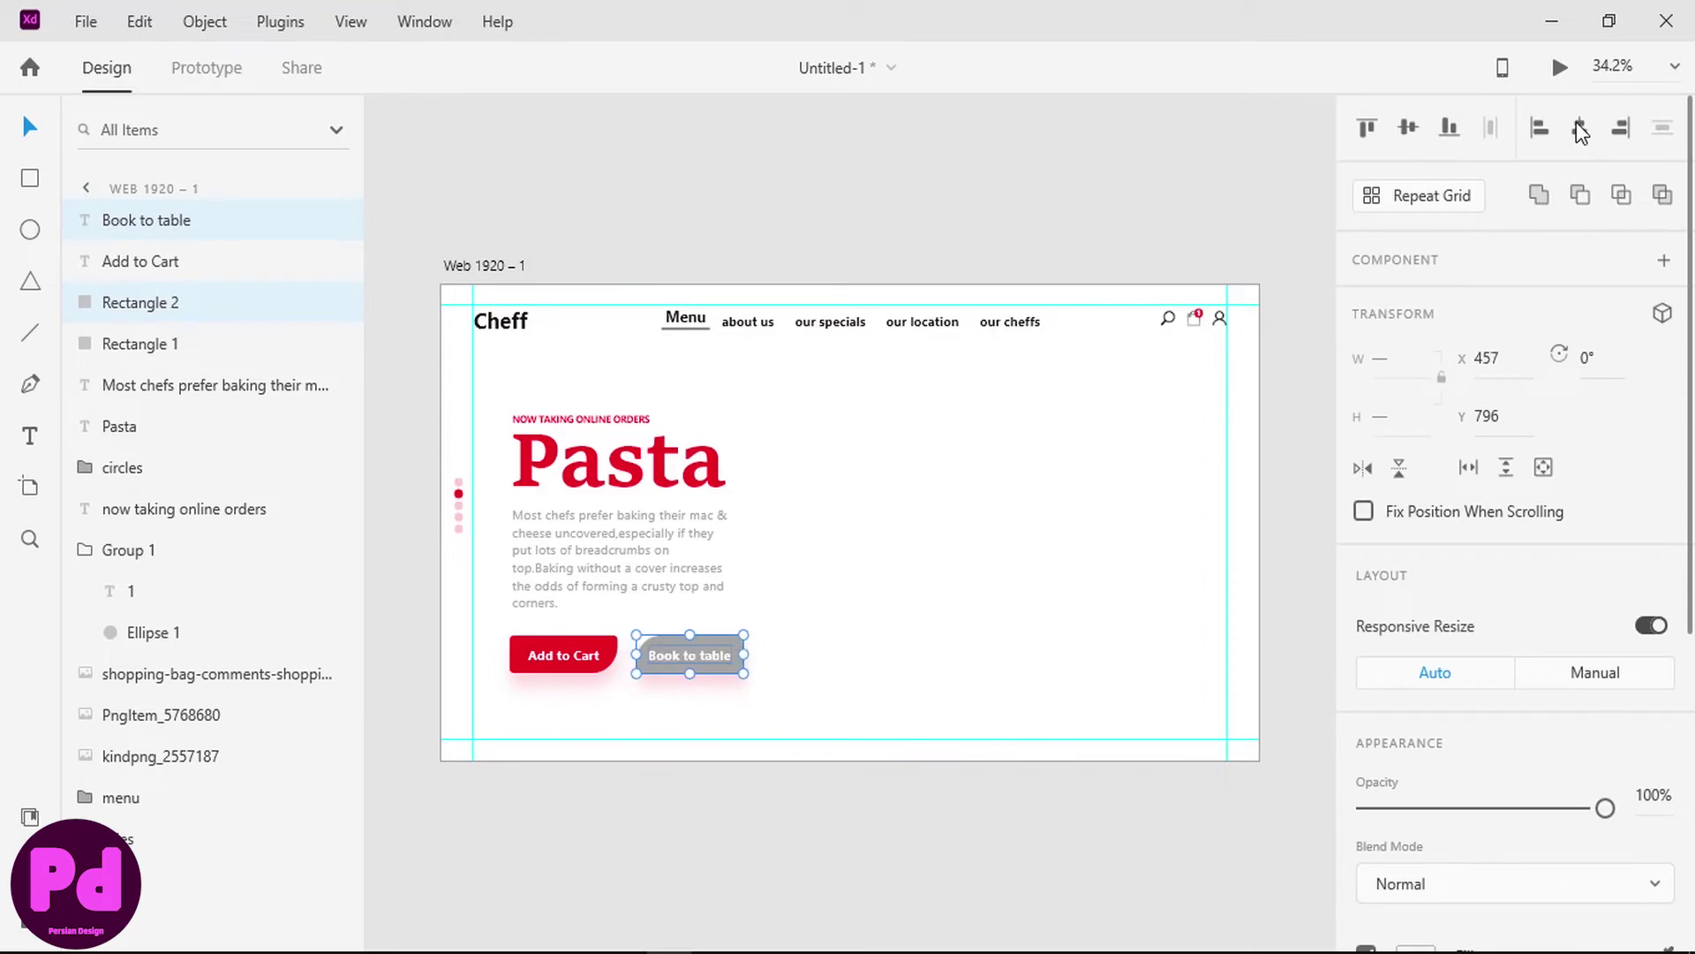
- Change the Book to table rectangle's fill to dark grey #575757 and save that colour as a swatch
double_click(742, 655)
click(739, 655)
scroll(1496, 590, down, 5)
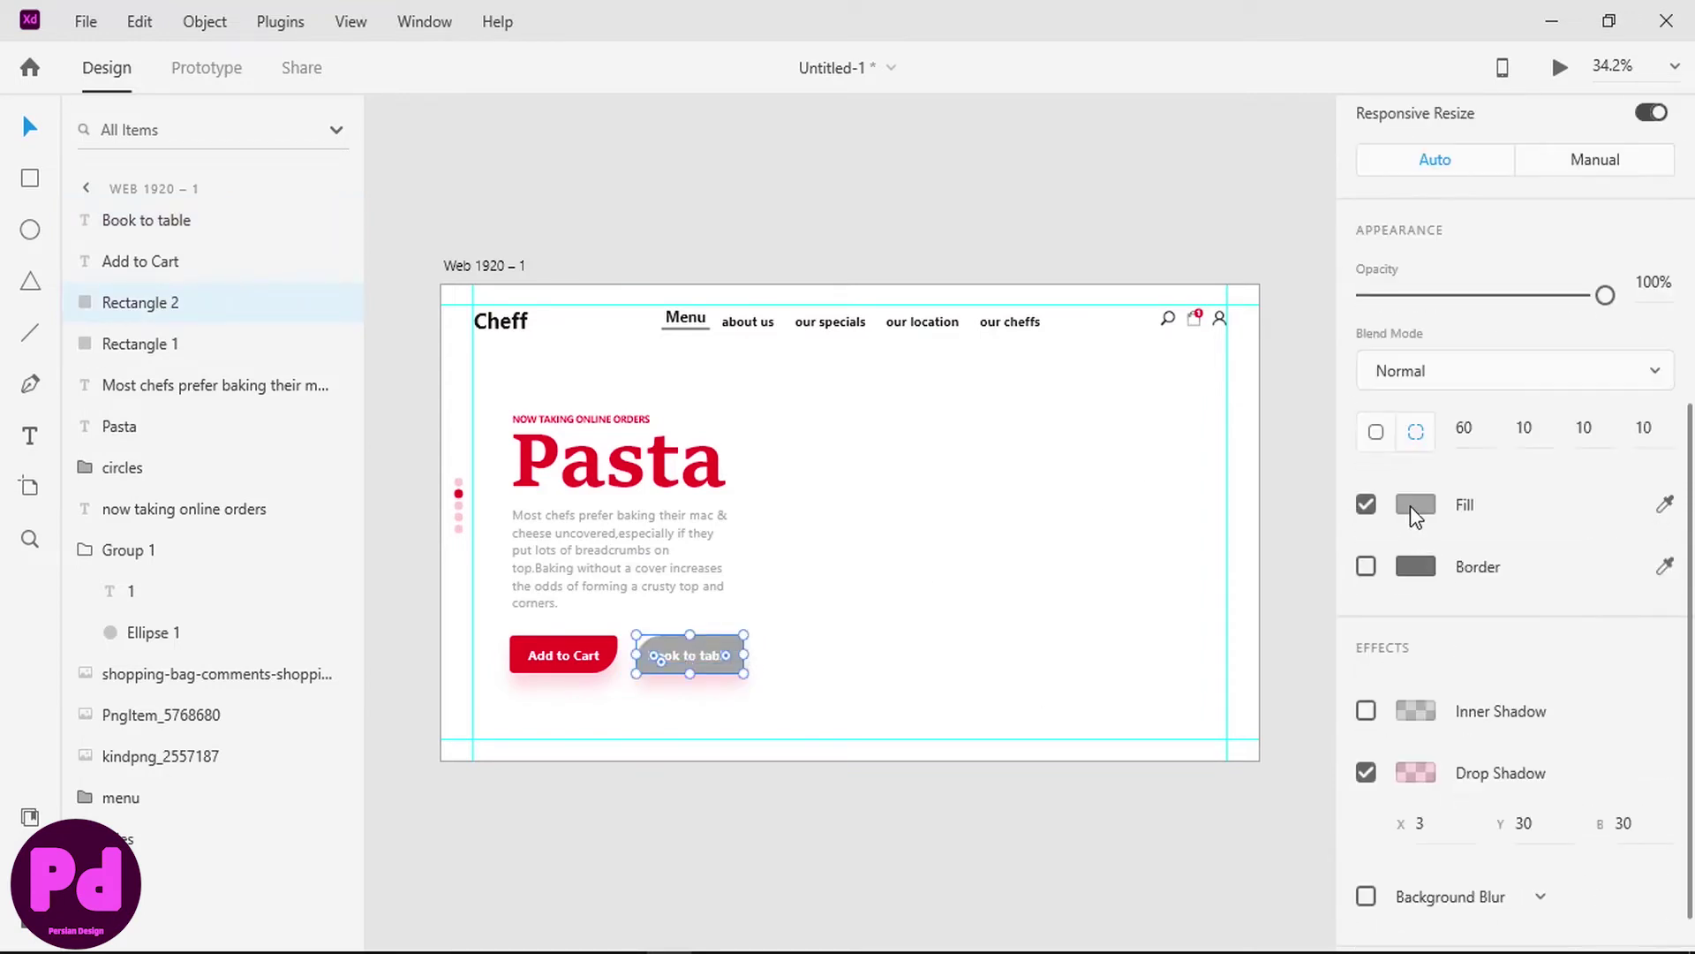
click(1416, 504)
drag(1058, 510, 997, 500)
click(1061, 679)
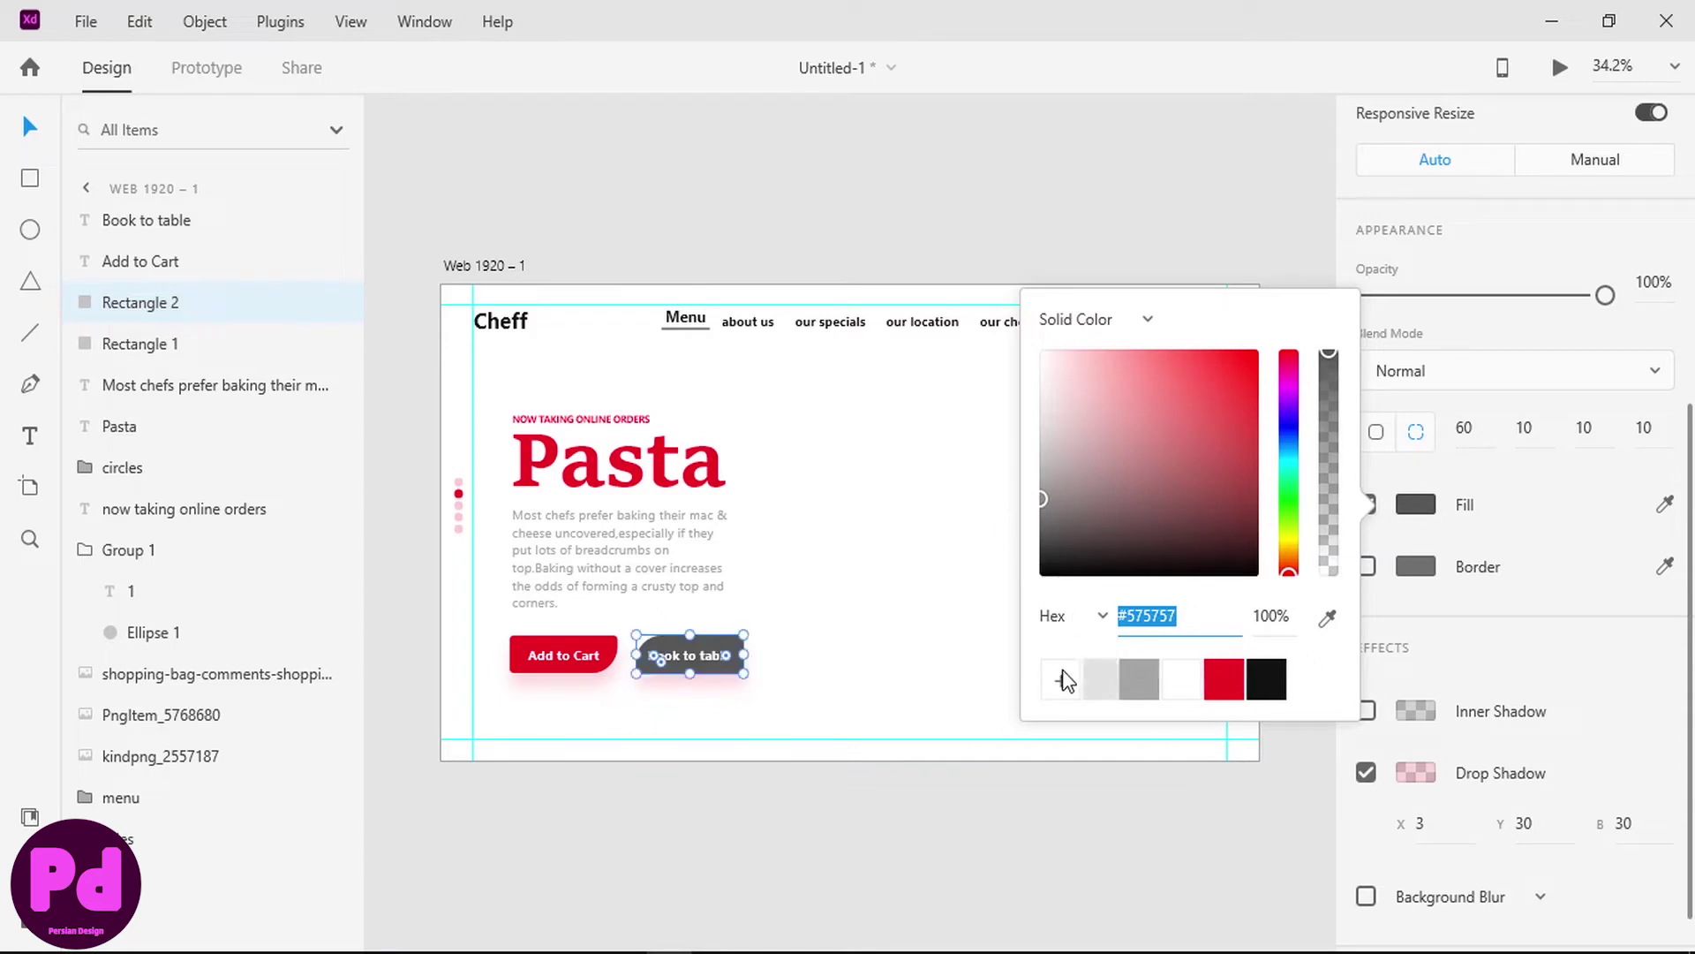
click(662, 675)
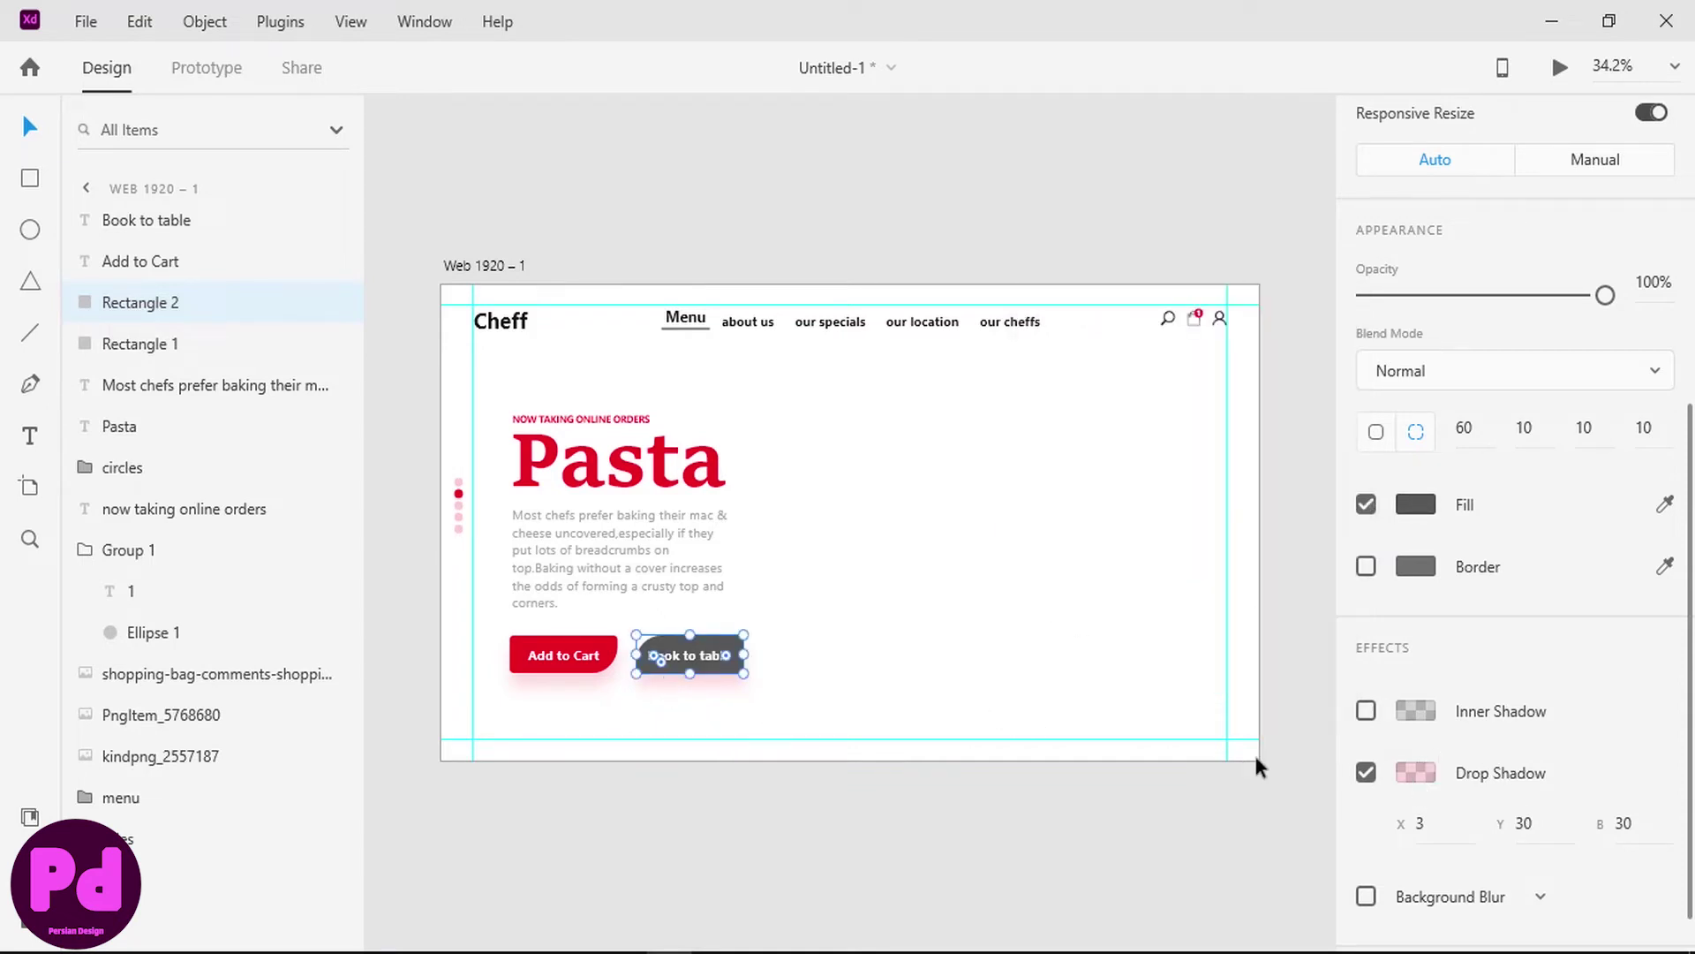
- Set the dark grey rectangle's drop shadow colour to the saved #575757 swatch at 15% opacity
click(1418, 772)
click(1107, 902)
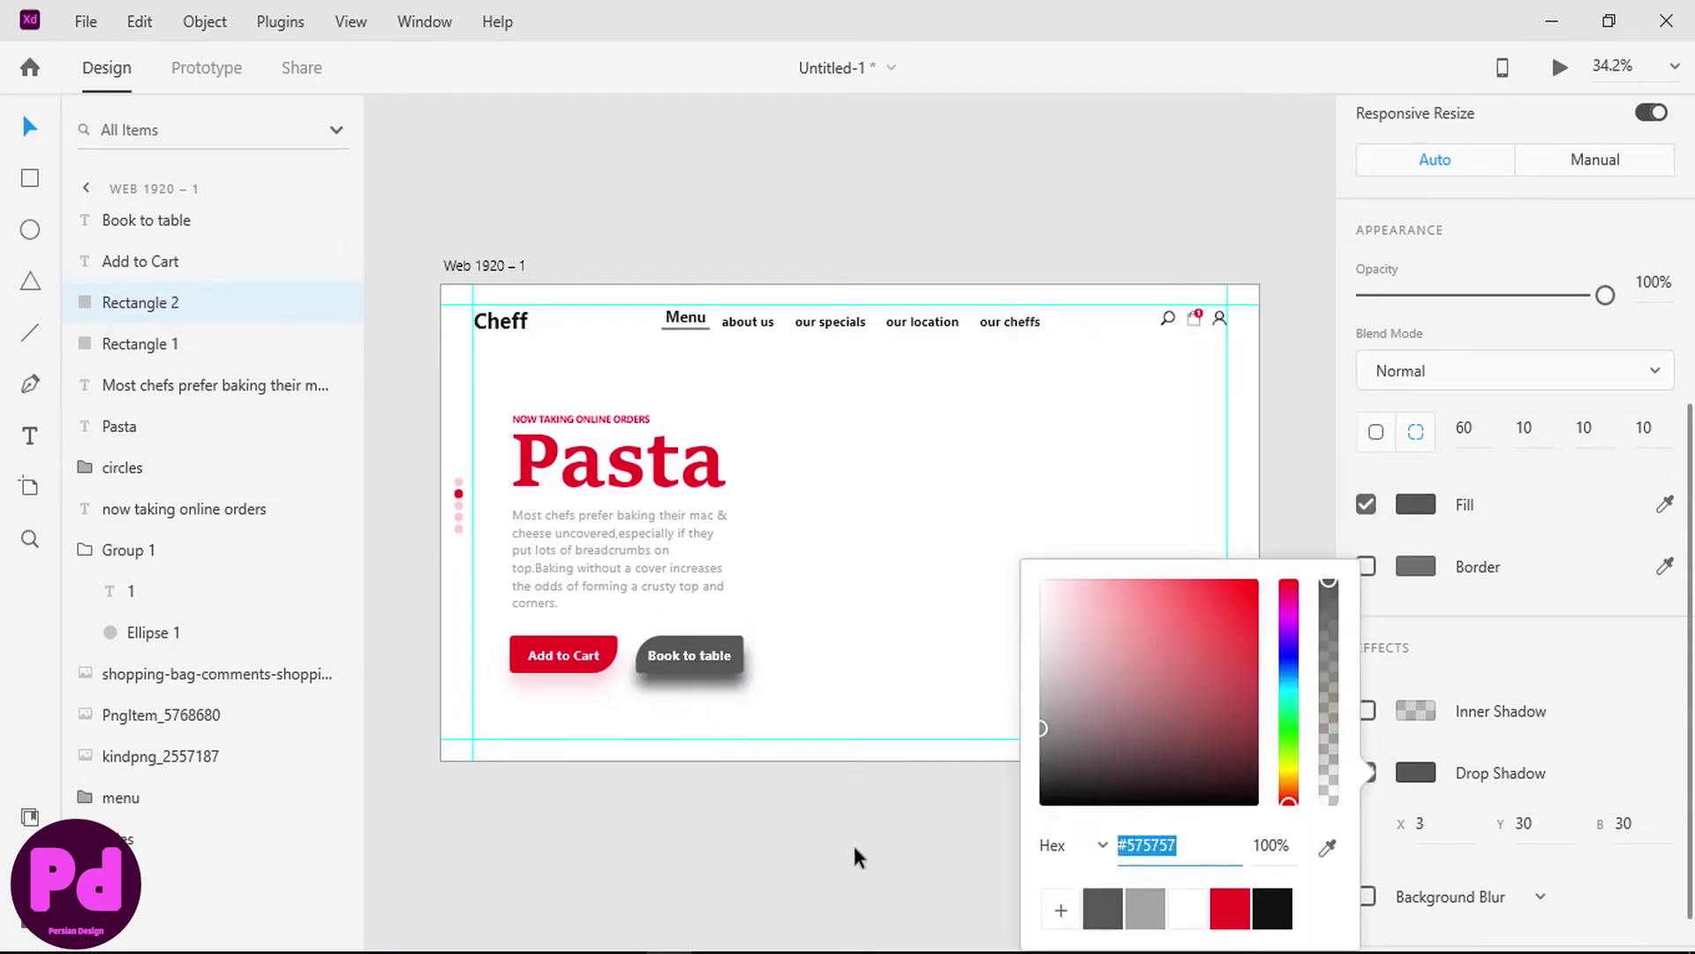
click(1266, 842)
text(50)
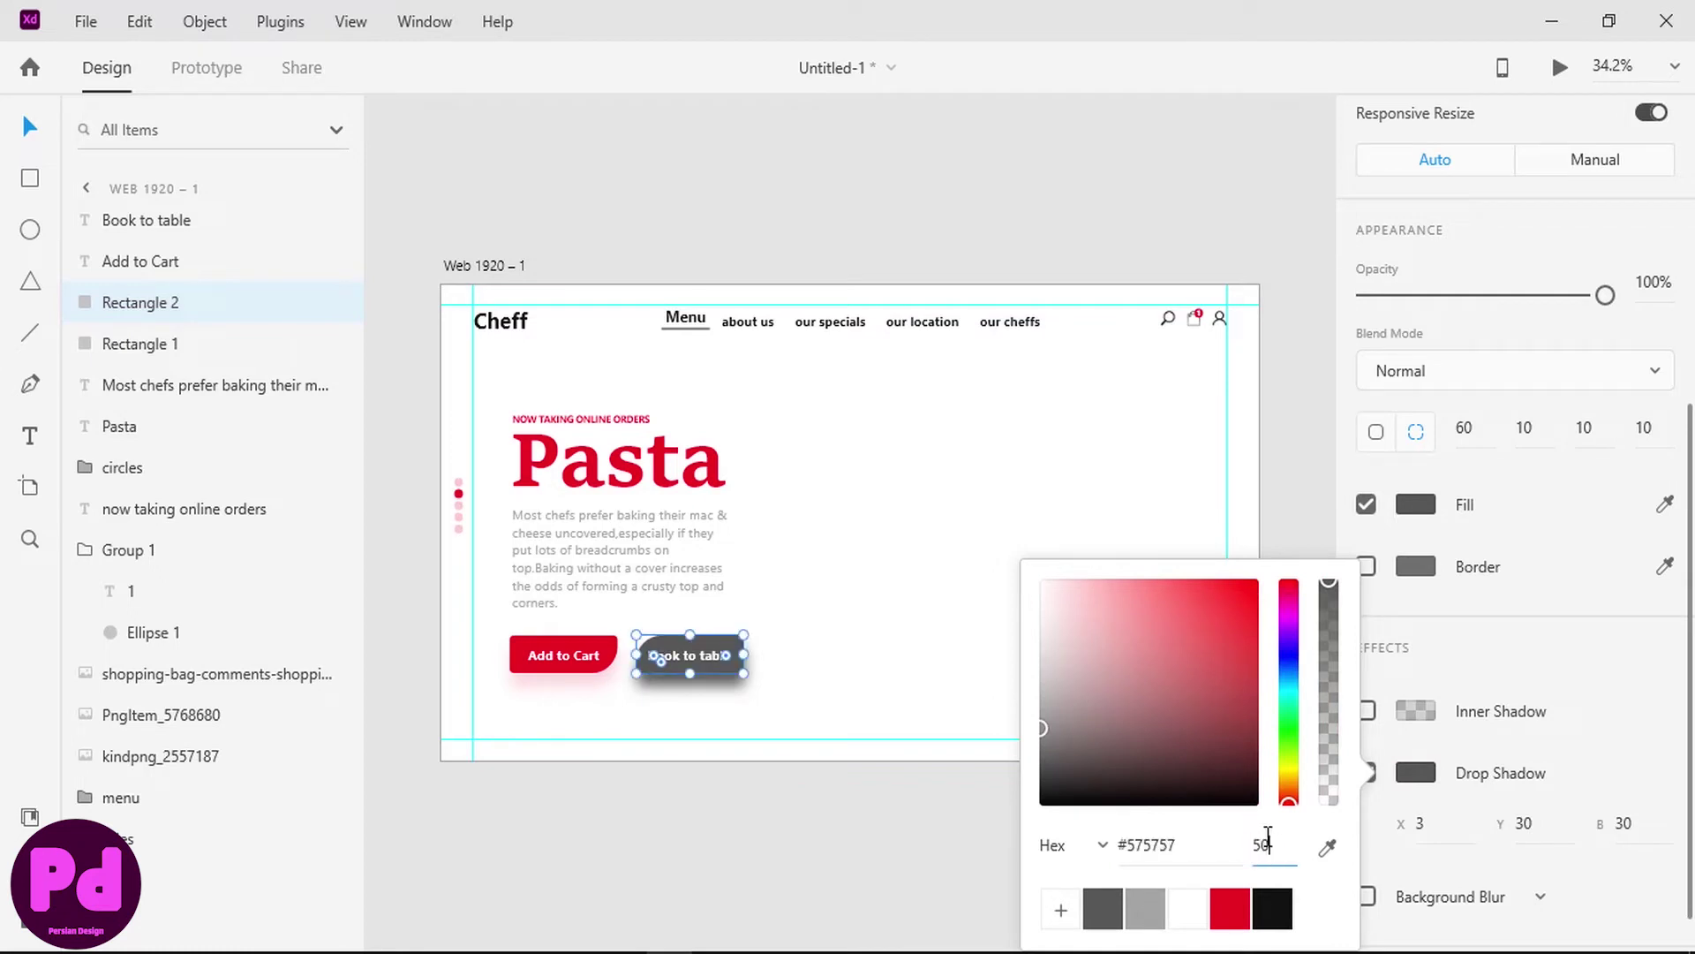
key(Return)
text(15)
key(Return)
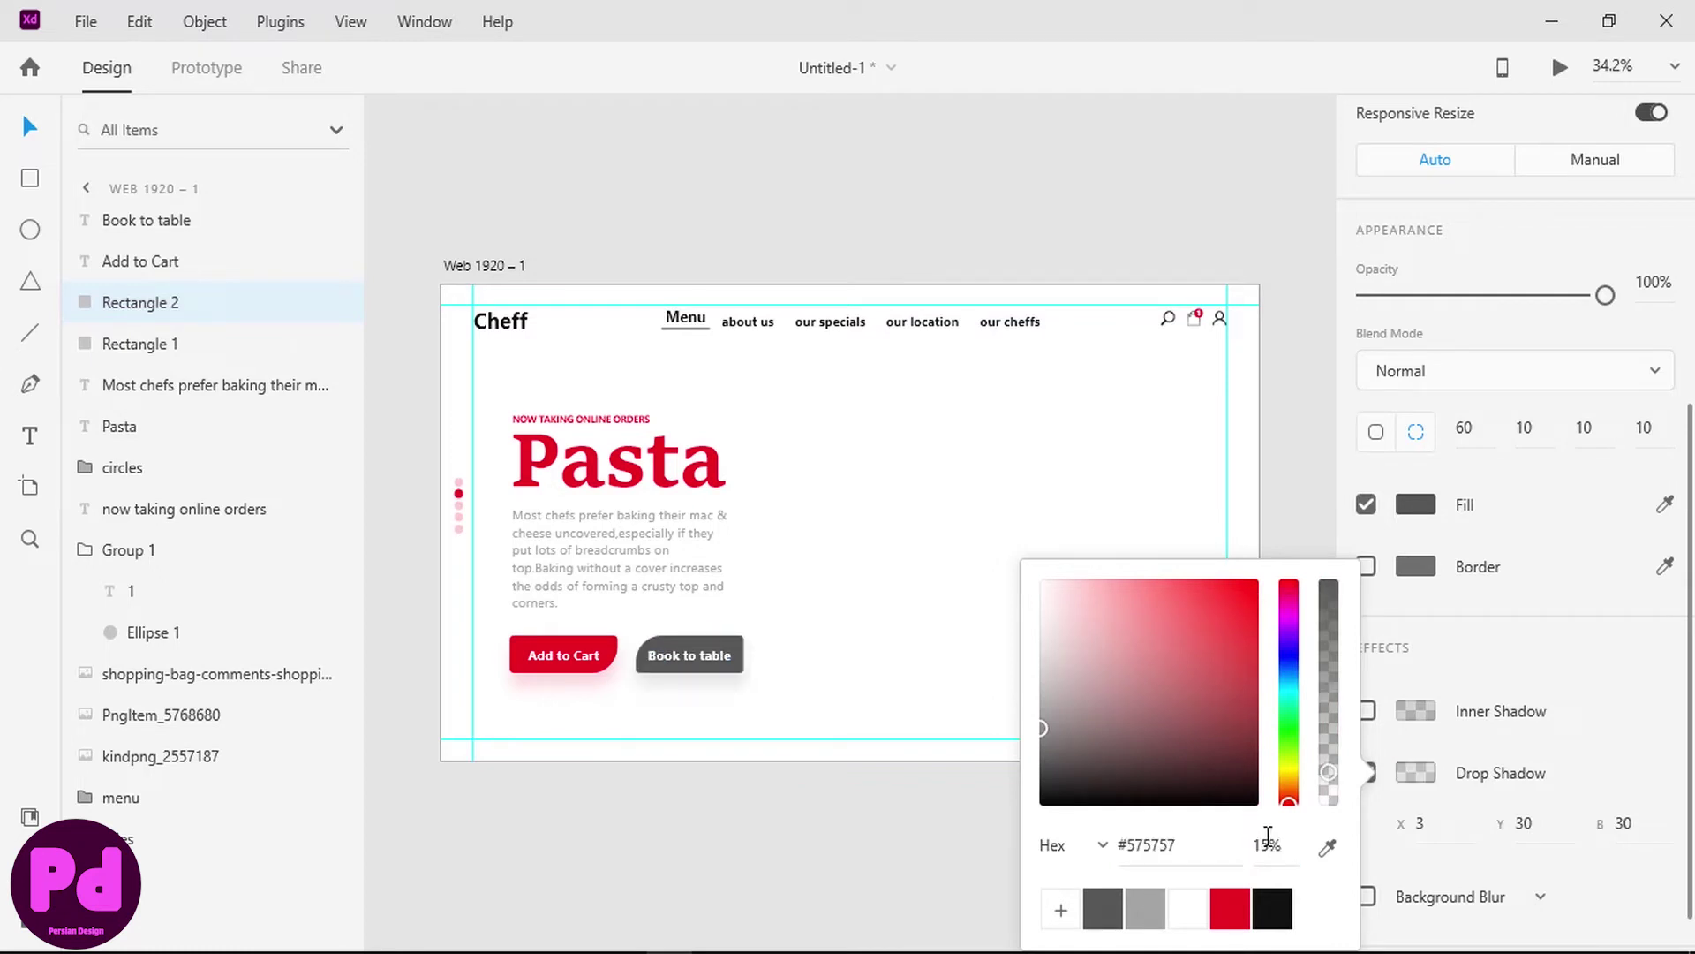
click(814, 863)
- Group the "Book to table" label with its rectangle, and group the "Add to Cart" label with its rectangle
click(711, 665)
shift+click(698, 655)
key(ctrl+g)
click(594, 645)
shift+click(574, 653)
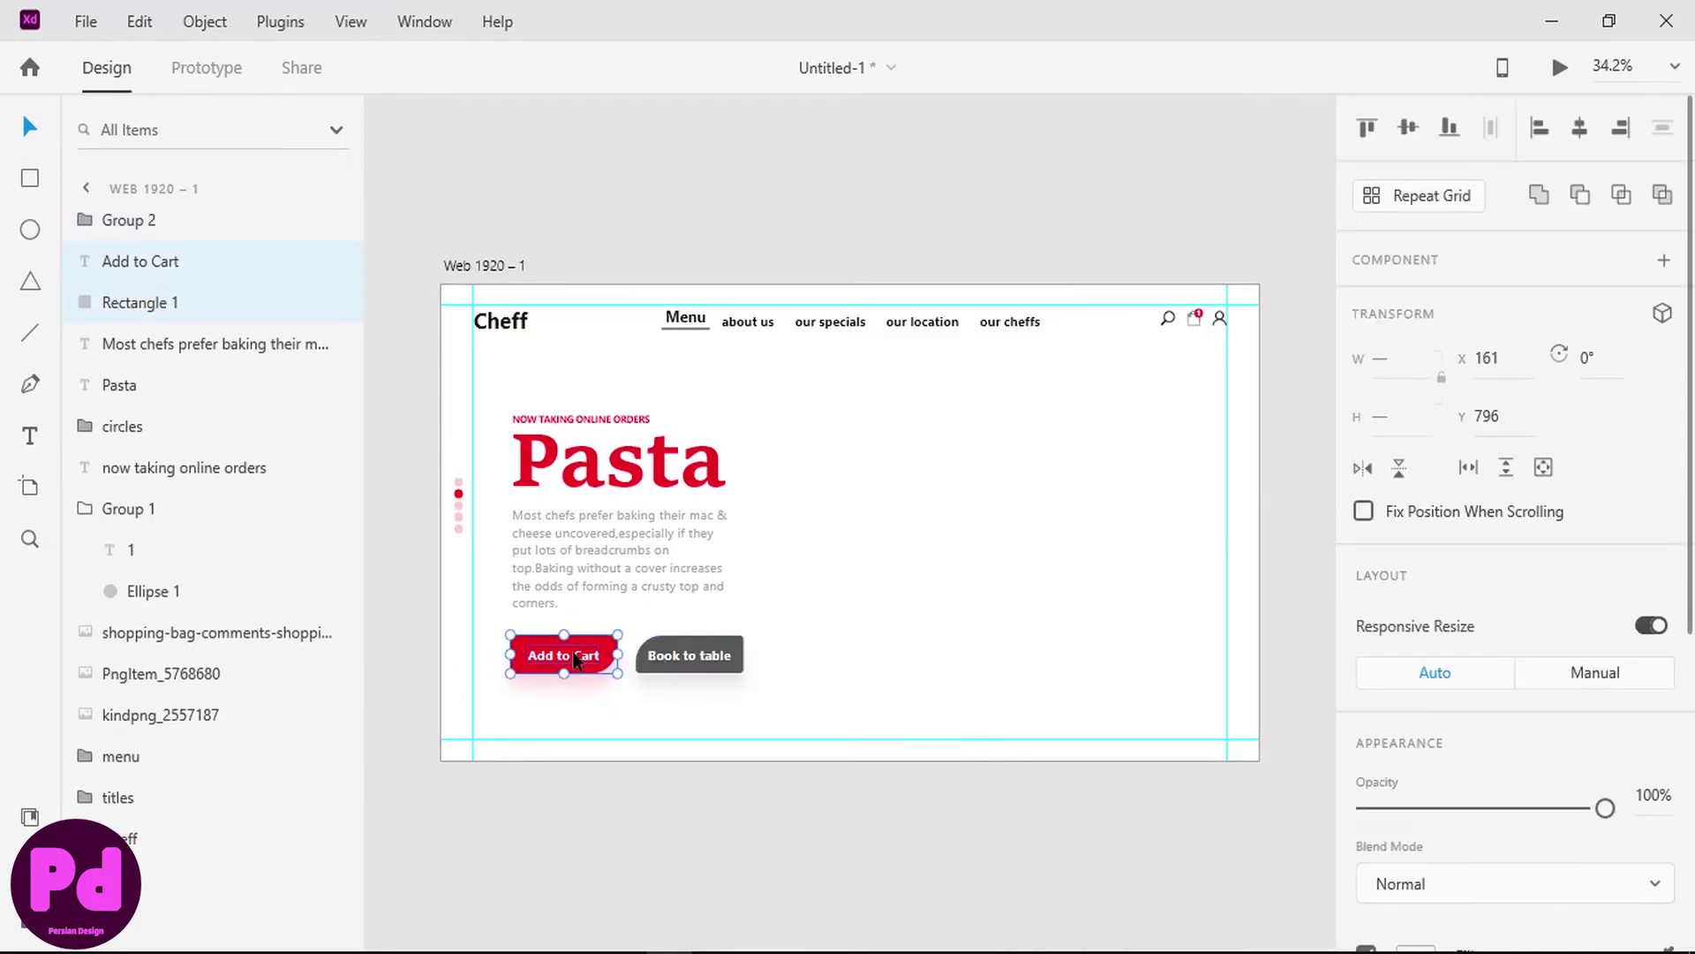
key(ctrl+g)
- Nudge the Book to table button group towards the Add to Cart button, to X 445
drag(697, 638, 699, 641)
key(Left)
key(Left)
key(Left)
key(Left)
key(Left)
key(Left)
key(Left)
key(Left)
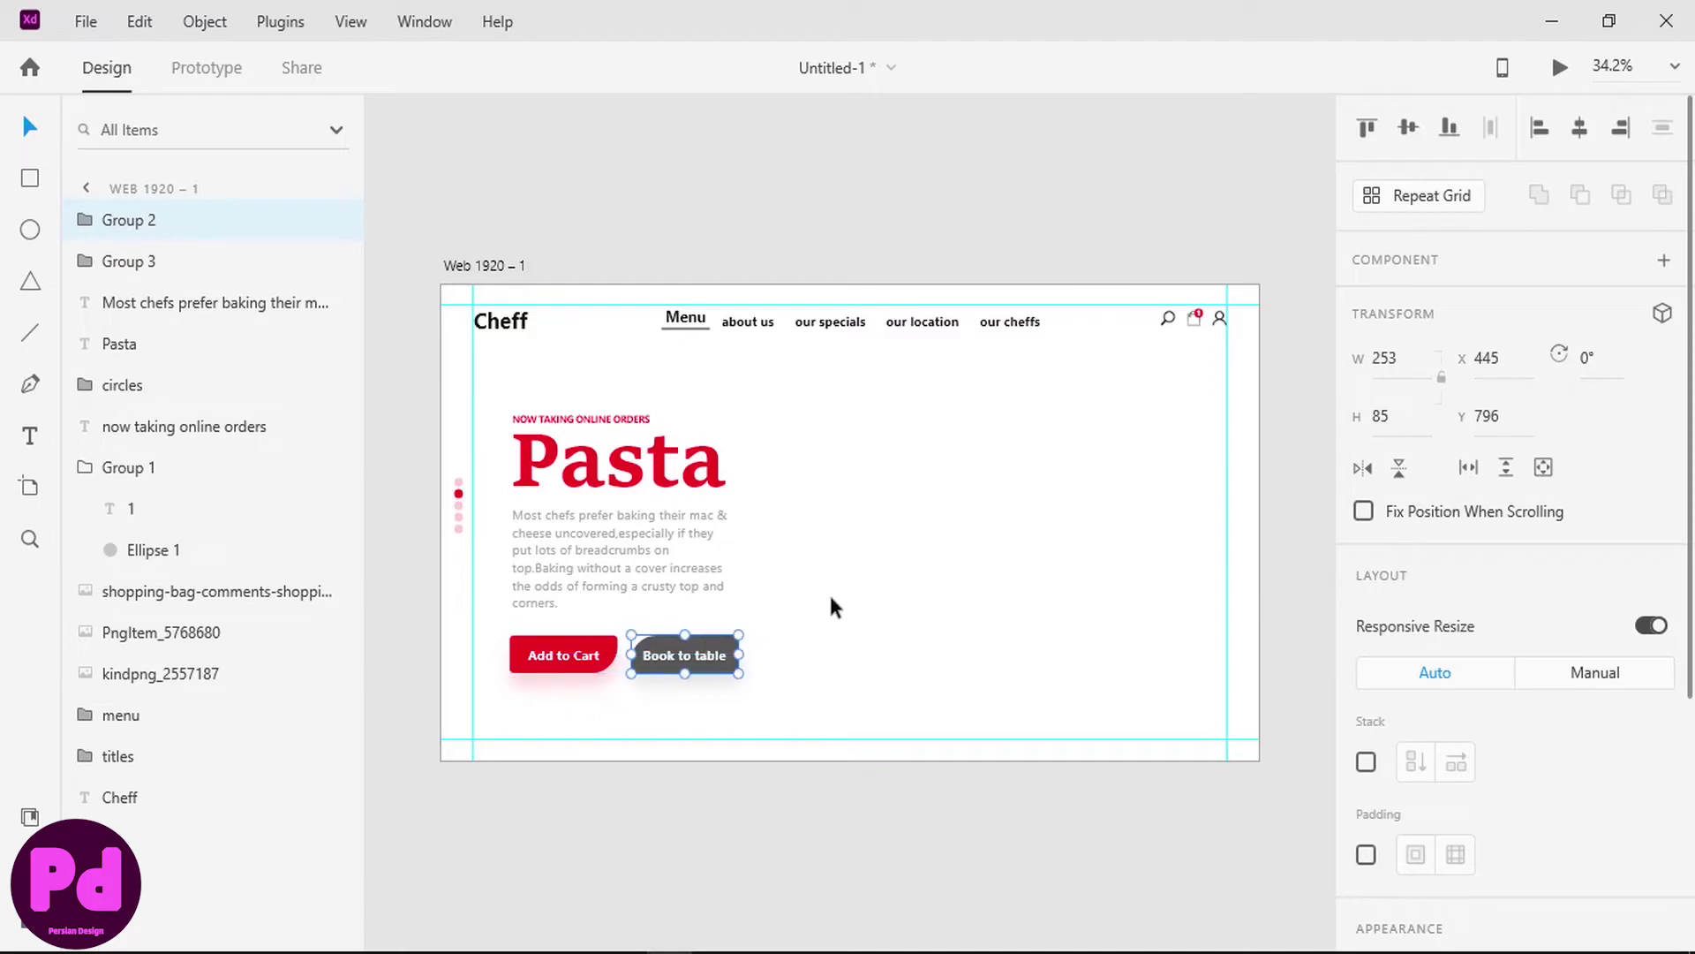
click(830, 600)
- Move the online orders line, Pasta heading, paragraph and both button groups together higher on the artboard
scroll(798, 586, down, 1)
drag(799, 578, 553, 332)
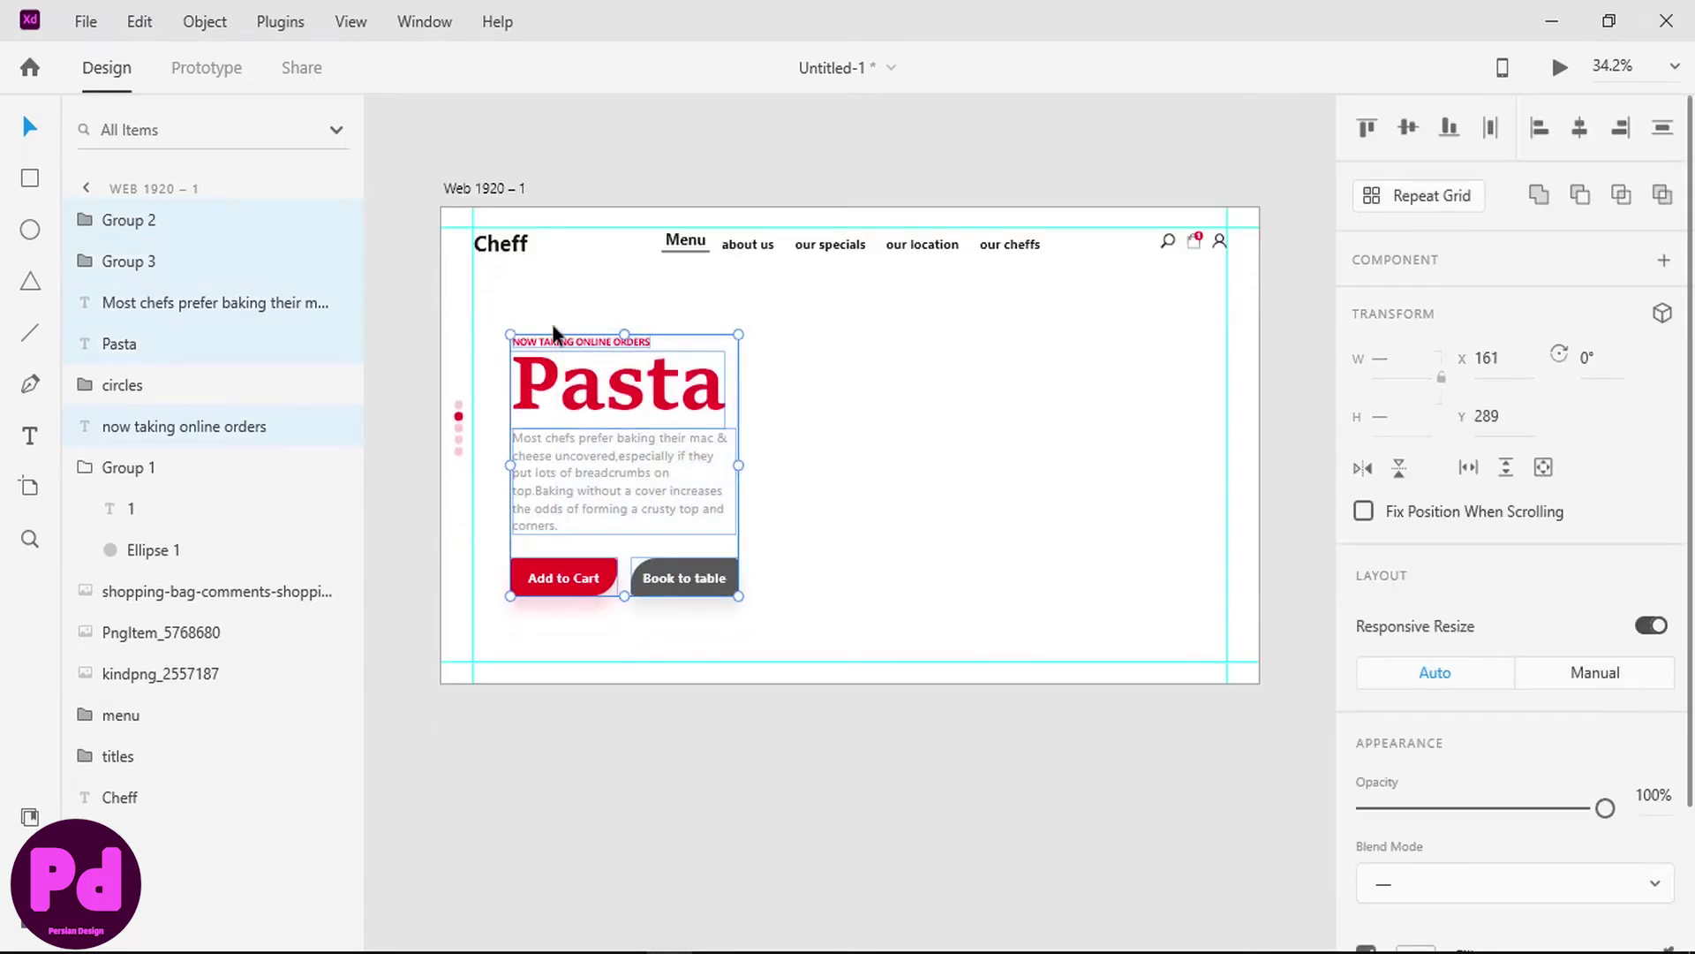
key(Up)
key(Up)
key(Up)
key(Up)
key(Up)
key(Up)
key(Up)
key(Up)
key(Up)
key(Up)
key(Up)
key(Up)
key(Up)
key(Up)
key(Up)
key(Up)
key(Up)
key(Up)
key(Up)
key(Up)
key(Up)
key(Up)
key(Up)
key(Up)
key(Up)
key(Up)
key(Up)
key(Up)
key(Up)
key(Up)
key(Up)
key(Up)
key(Up)
key(Up)
key(Up)
key(Up)
key(Up)
key(Up)
key(Up)
key(Up)
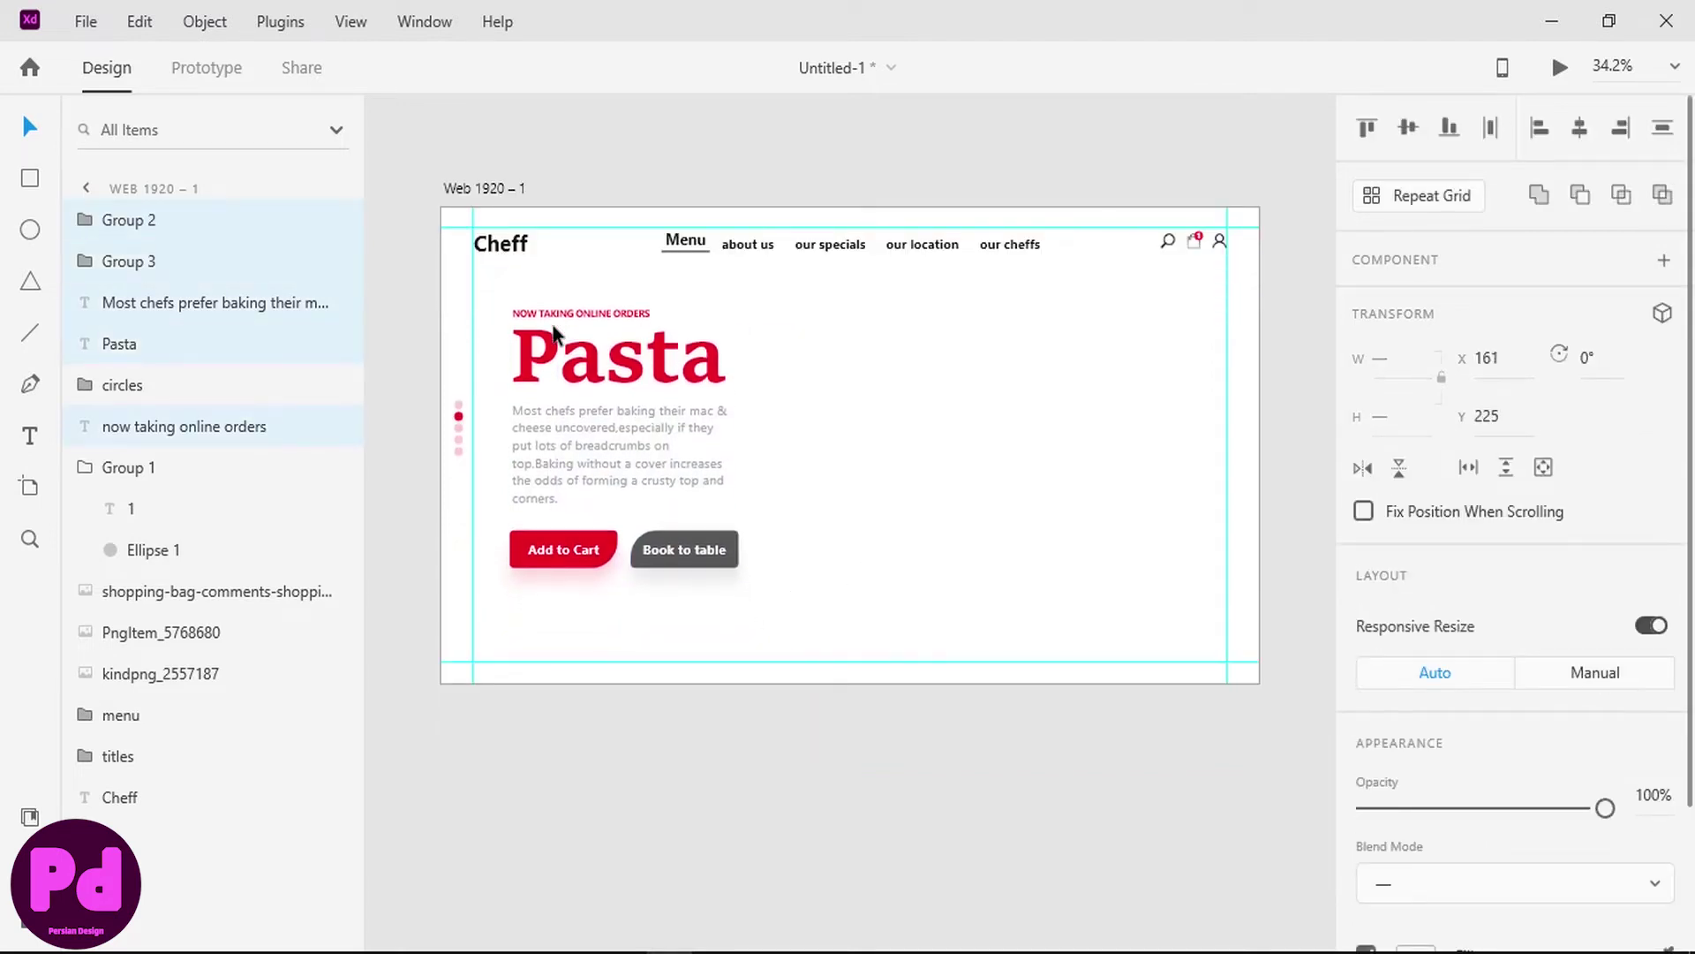
click(417, 612)
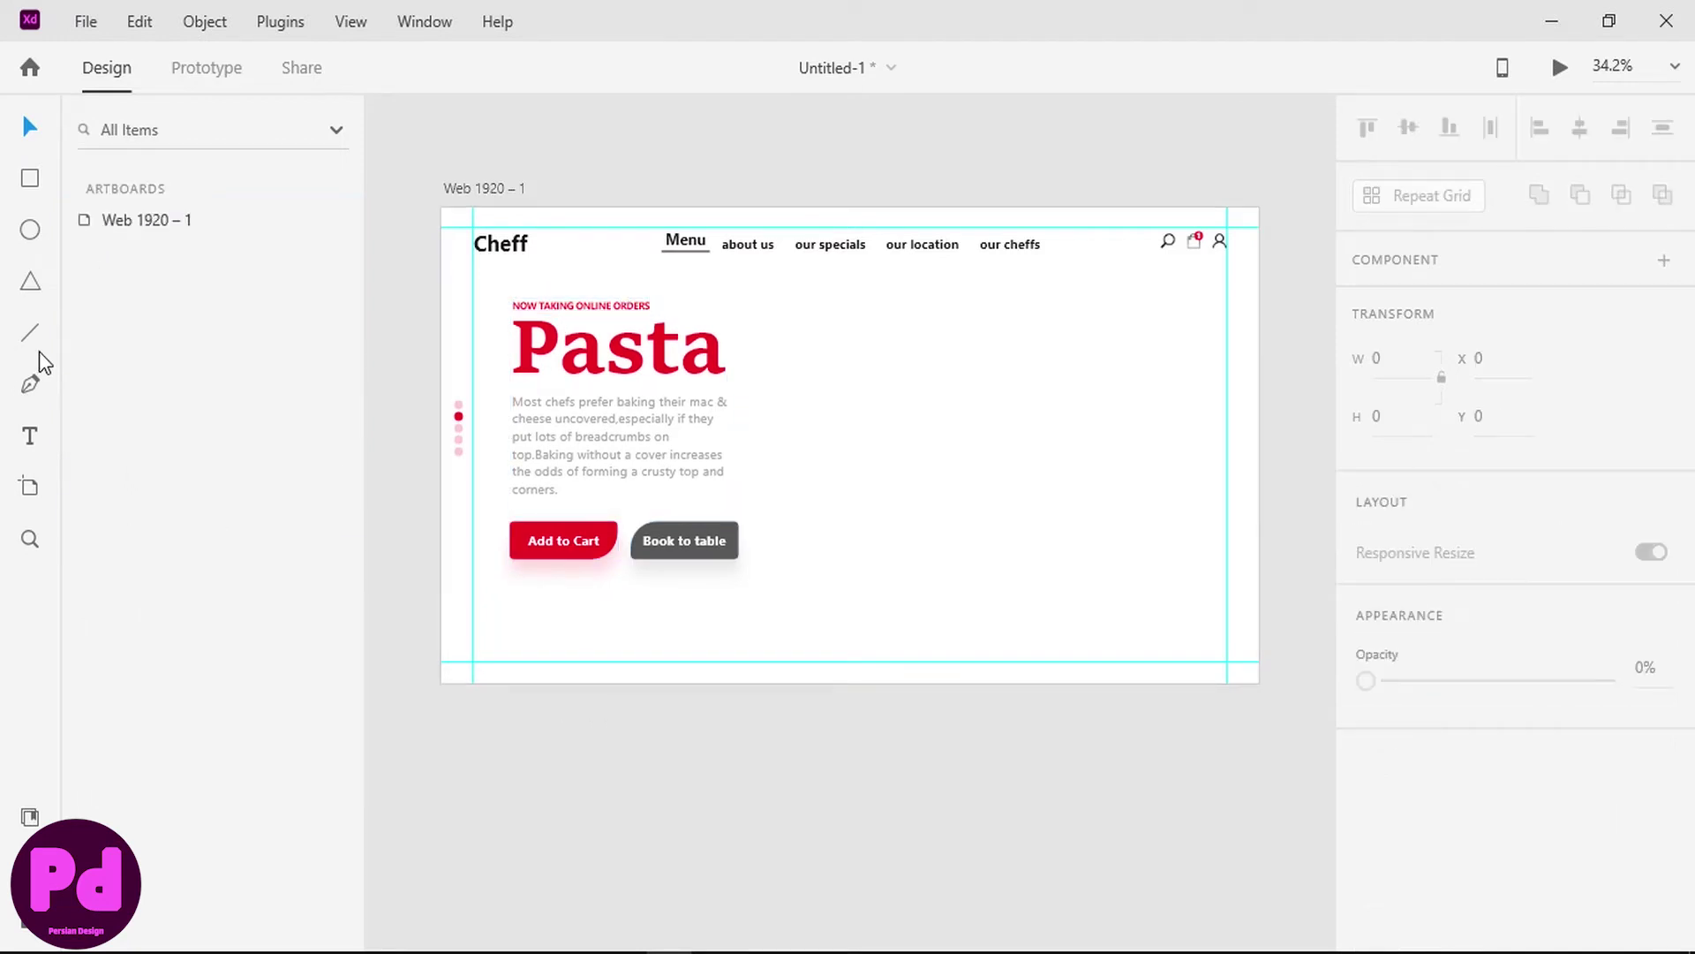
- Try the saved red swatch as the border colour of the line under the Menu item, and undo it
click(676, 248)
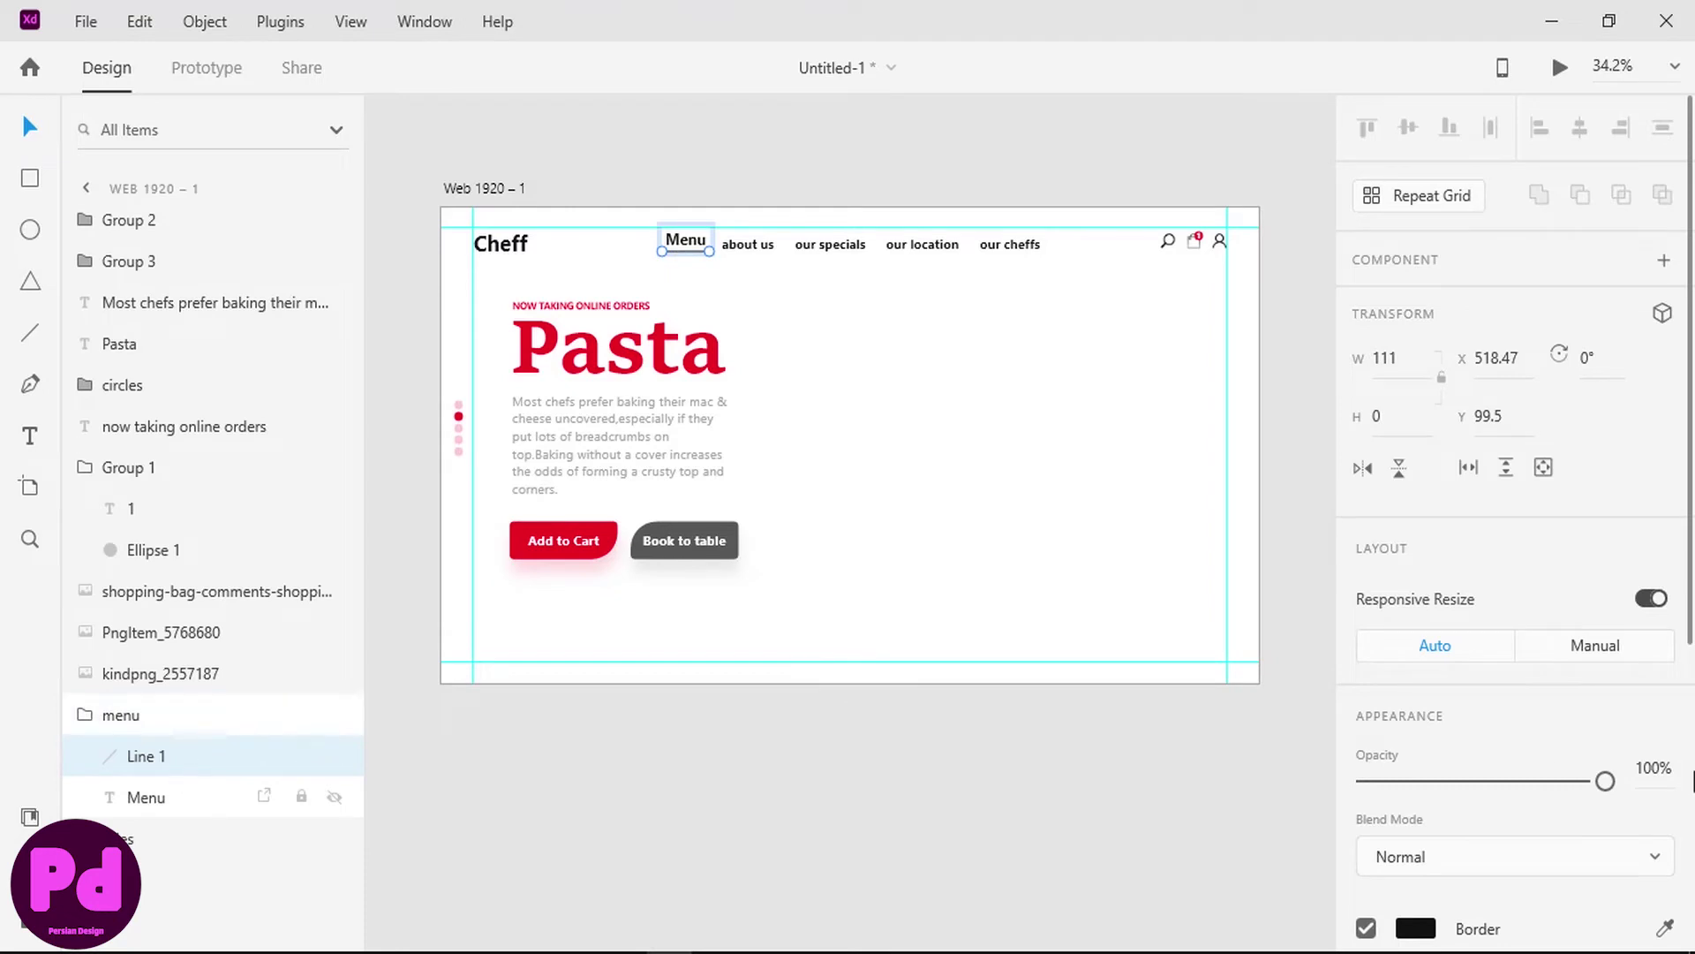
scroll(1501, 618, down, 5)
click(1412, 449)
click(1228, 609)
click(1066, 795)
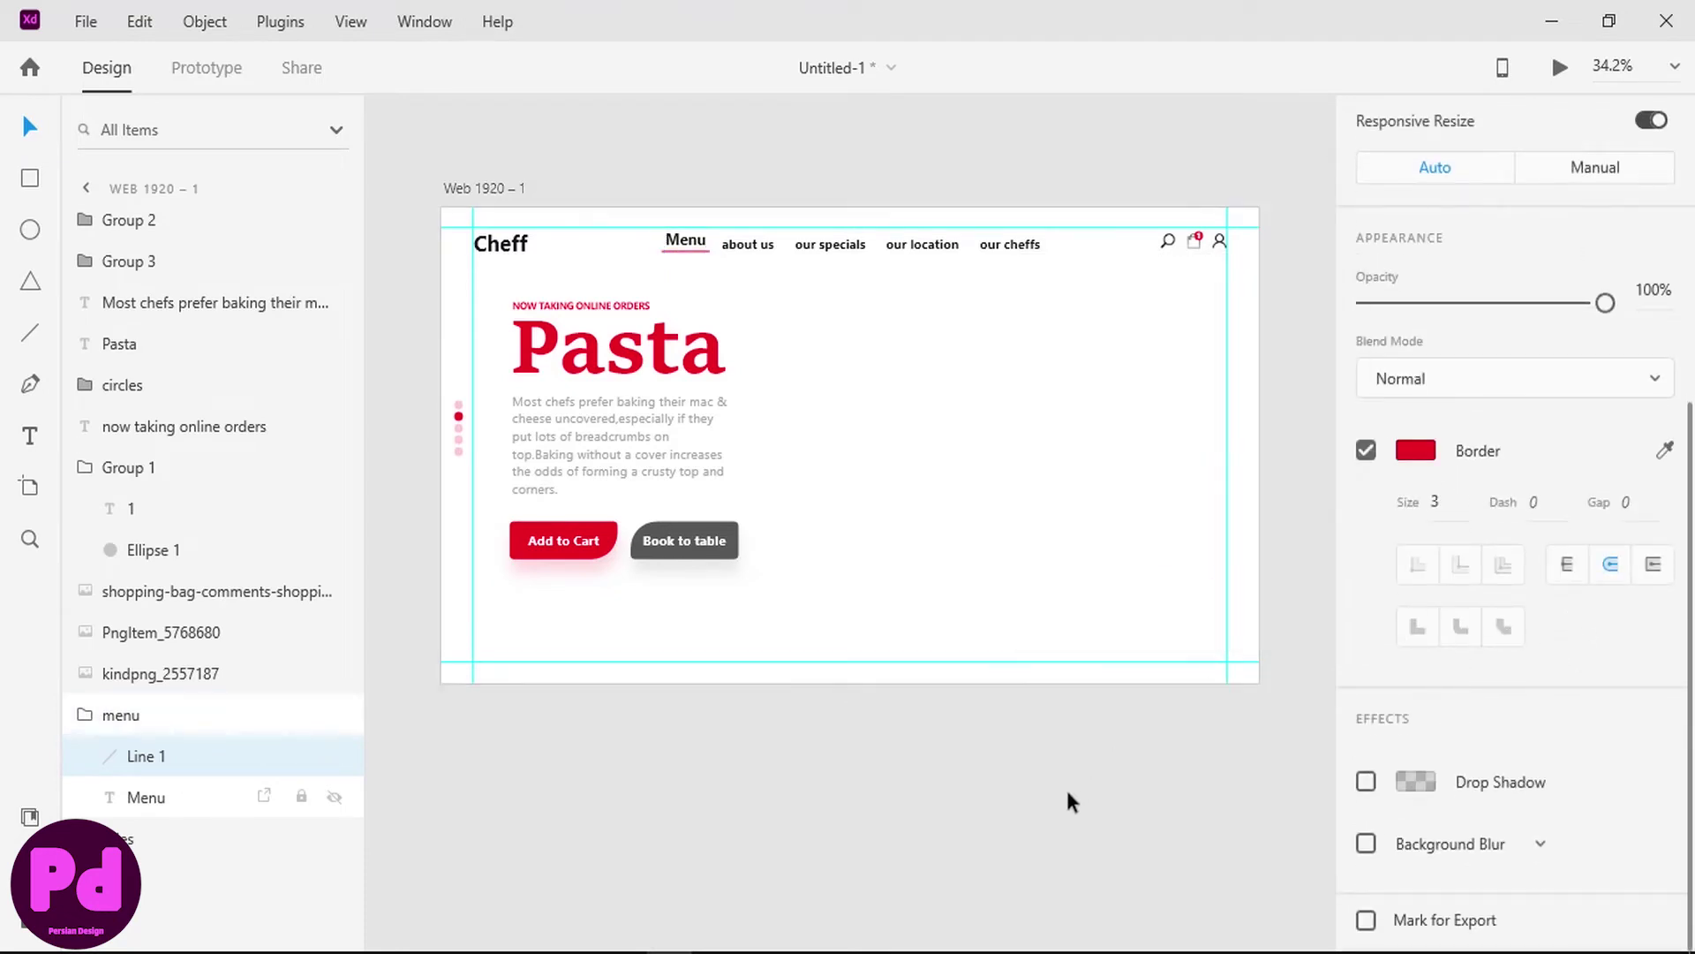
click(1068, 800)
key(ctrl+z)
click(631, 746)
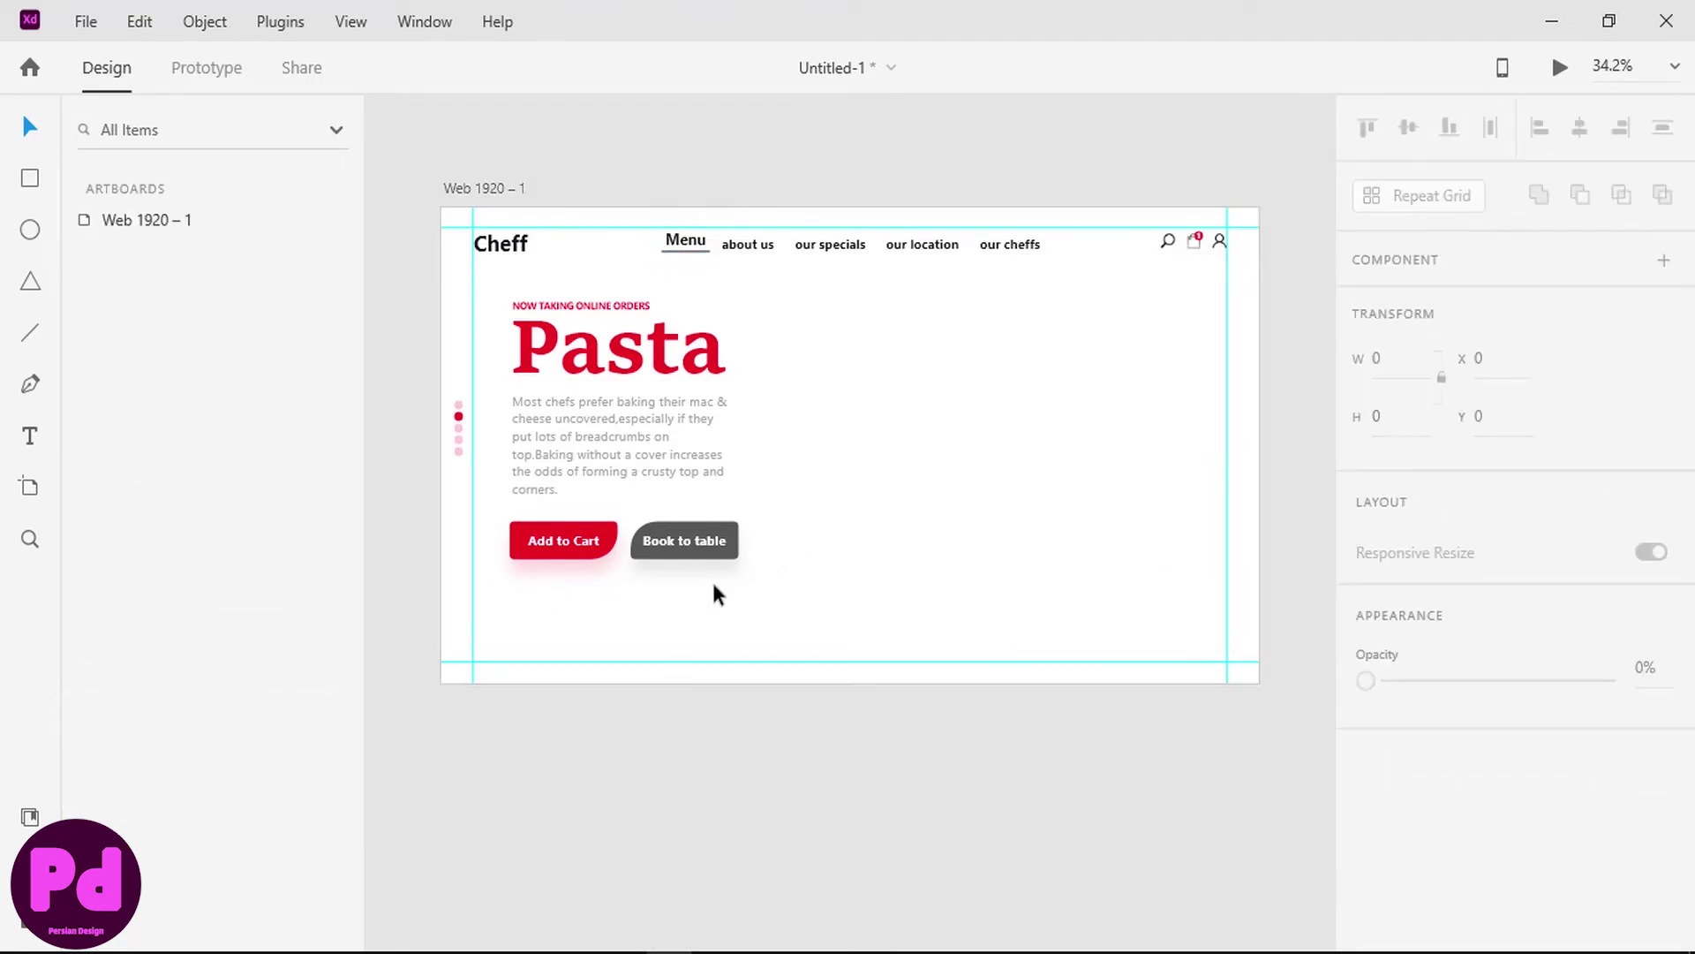
double_click(678, 251)
scroll(1455, 621, down, 5)
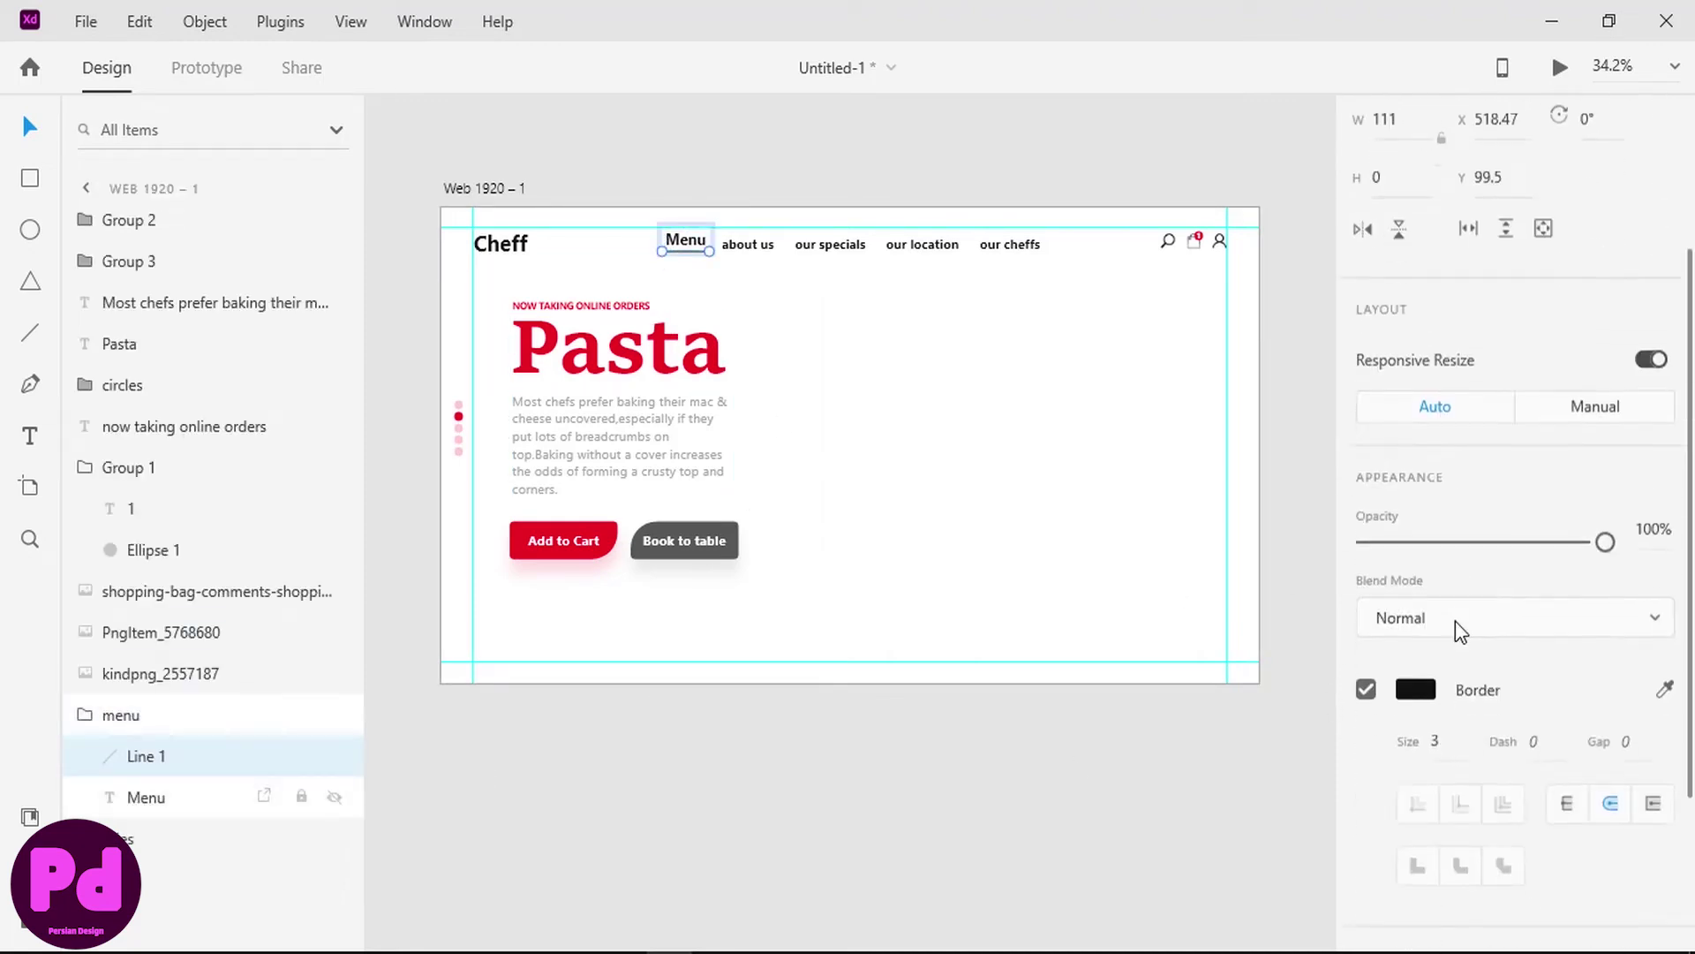
click(1078, 822)
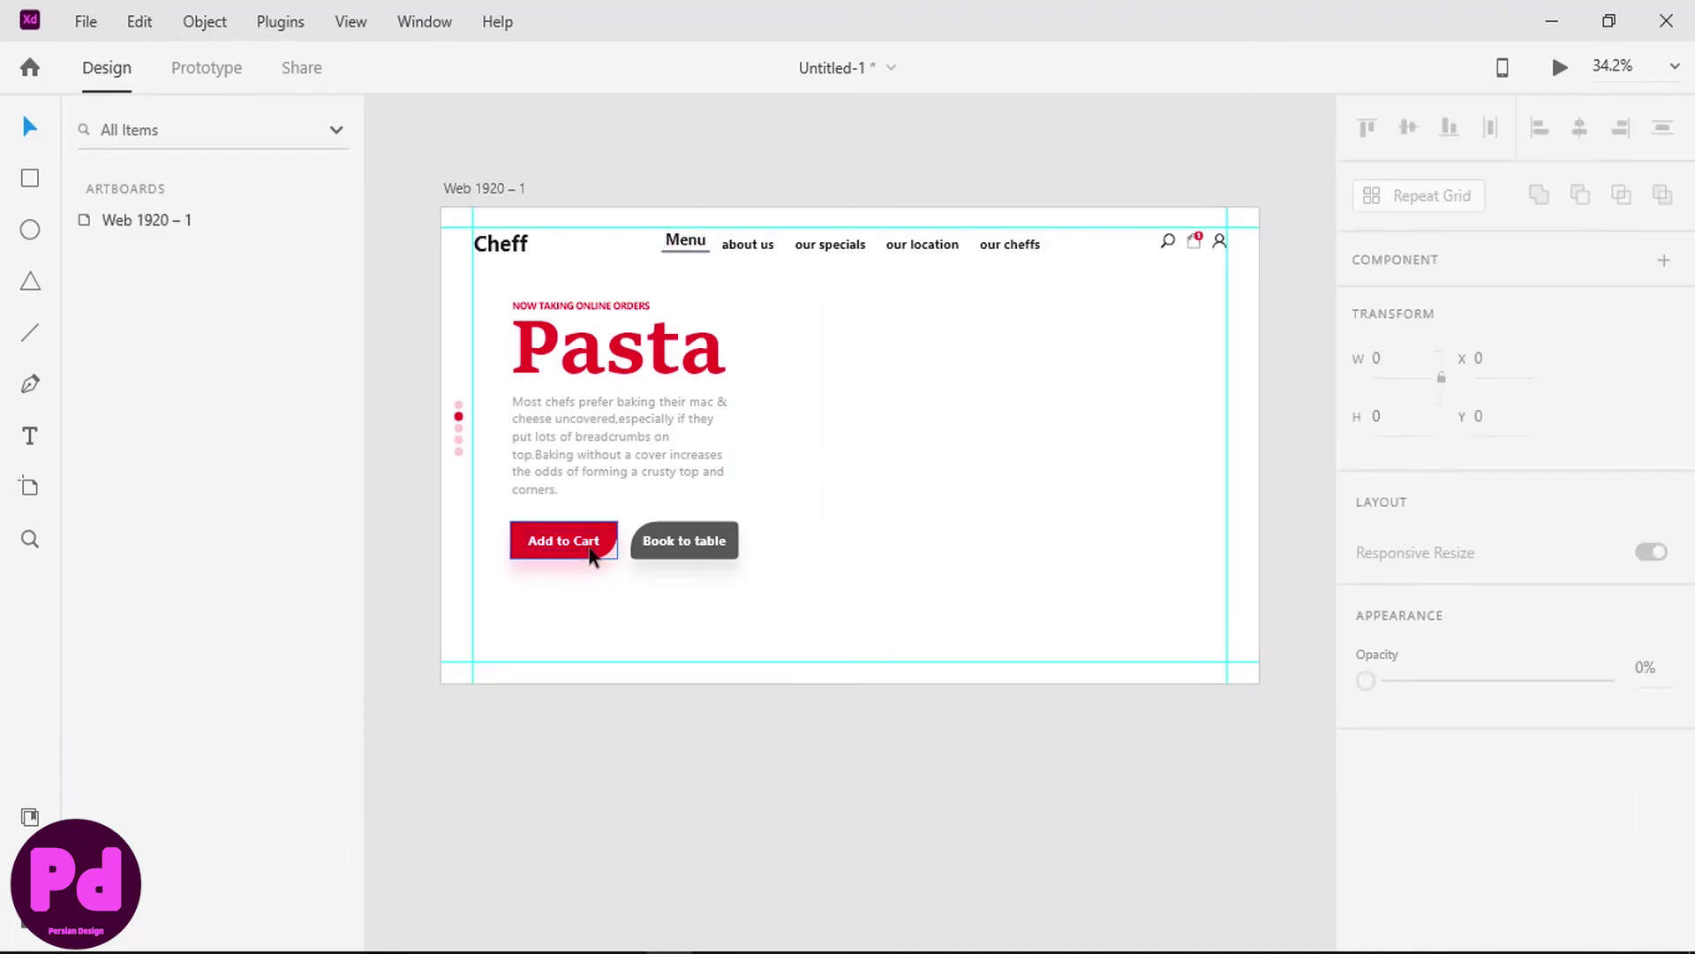
- Add the text "Lunch" below the buttons and fill it with the saved grey swatch #A4A4A4
click(29, 435)
click(650, 652)
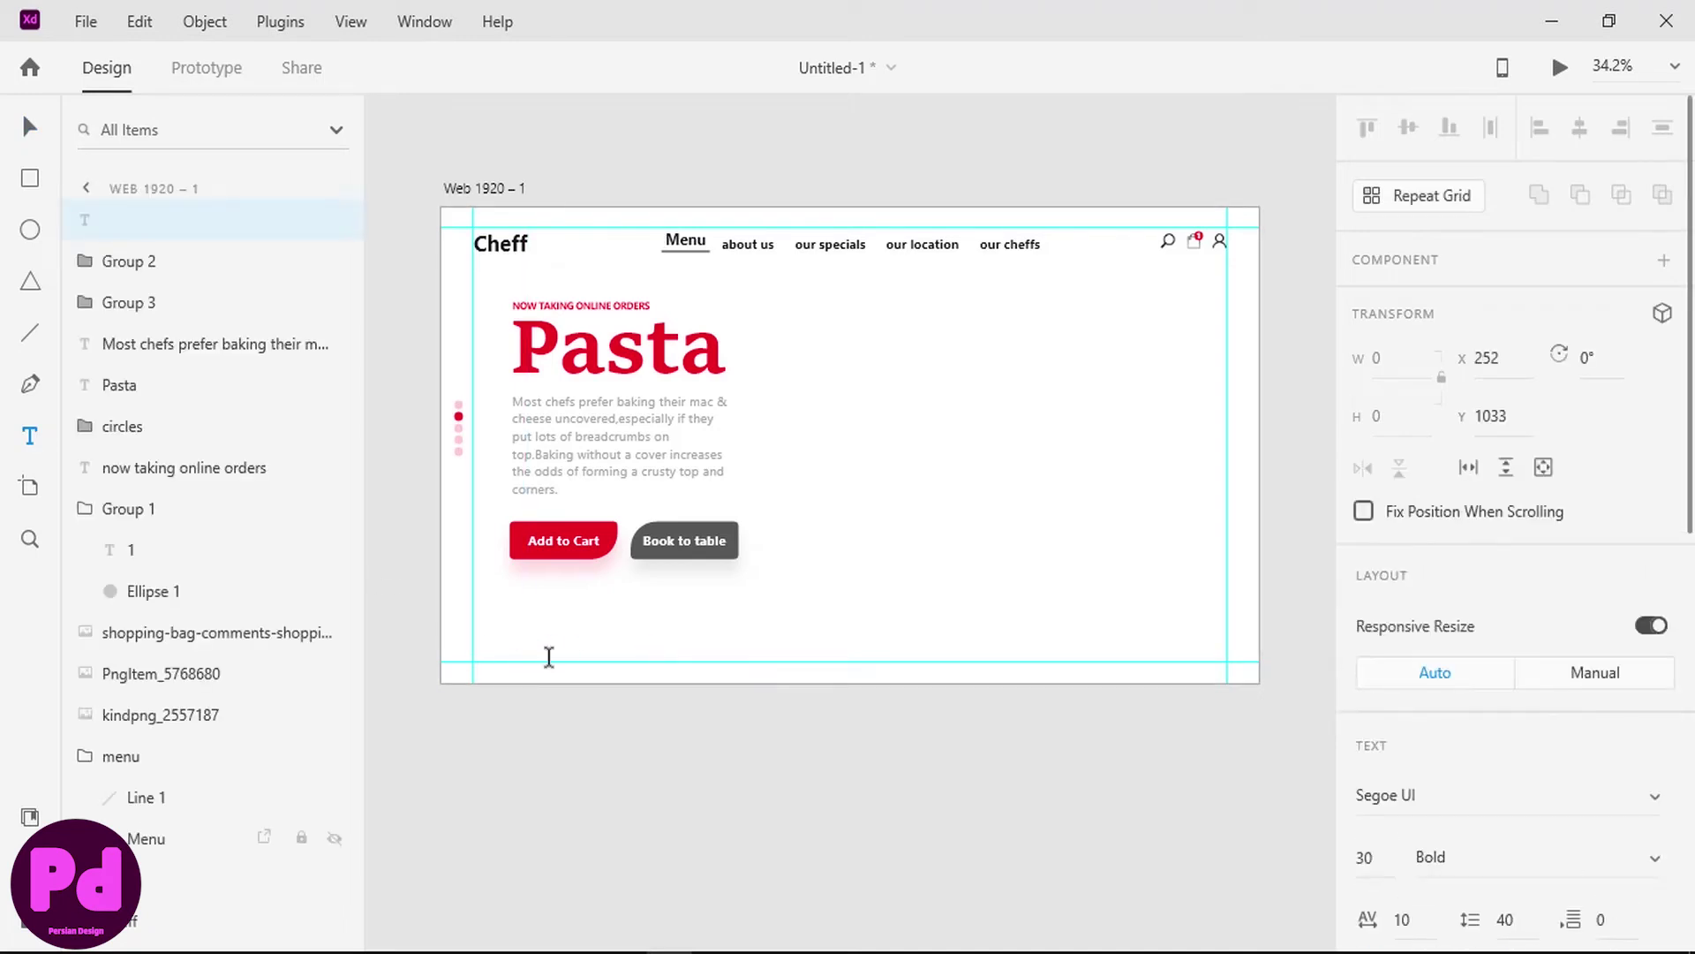
text(lunch)
key(ctrl+a)
scroll(1404, 492, down, 10)
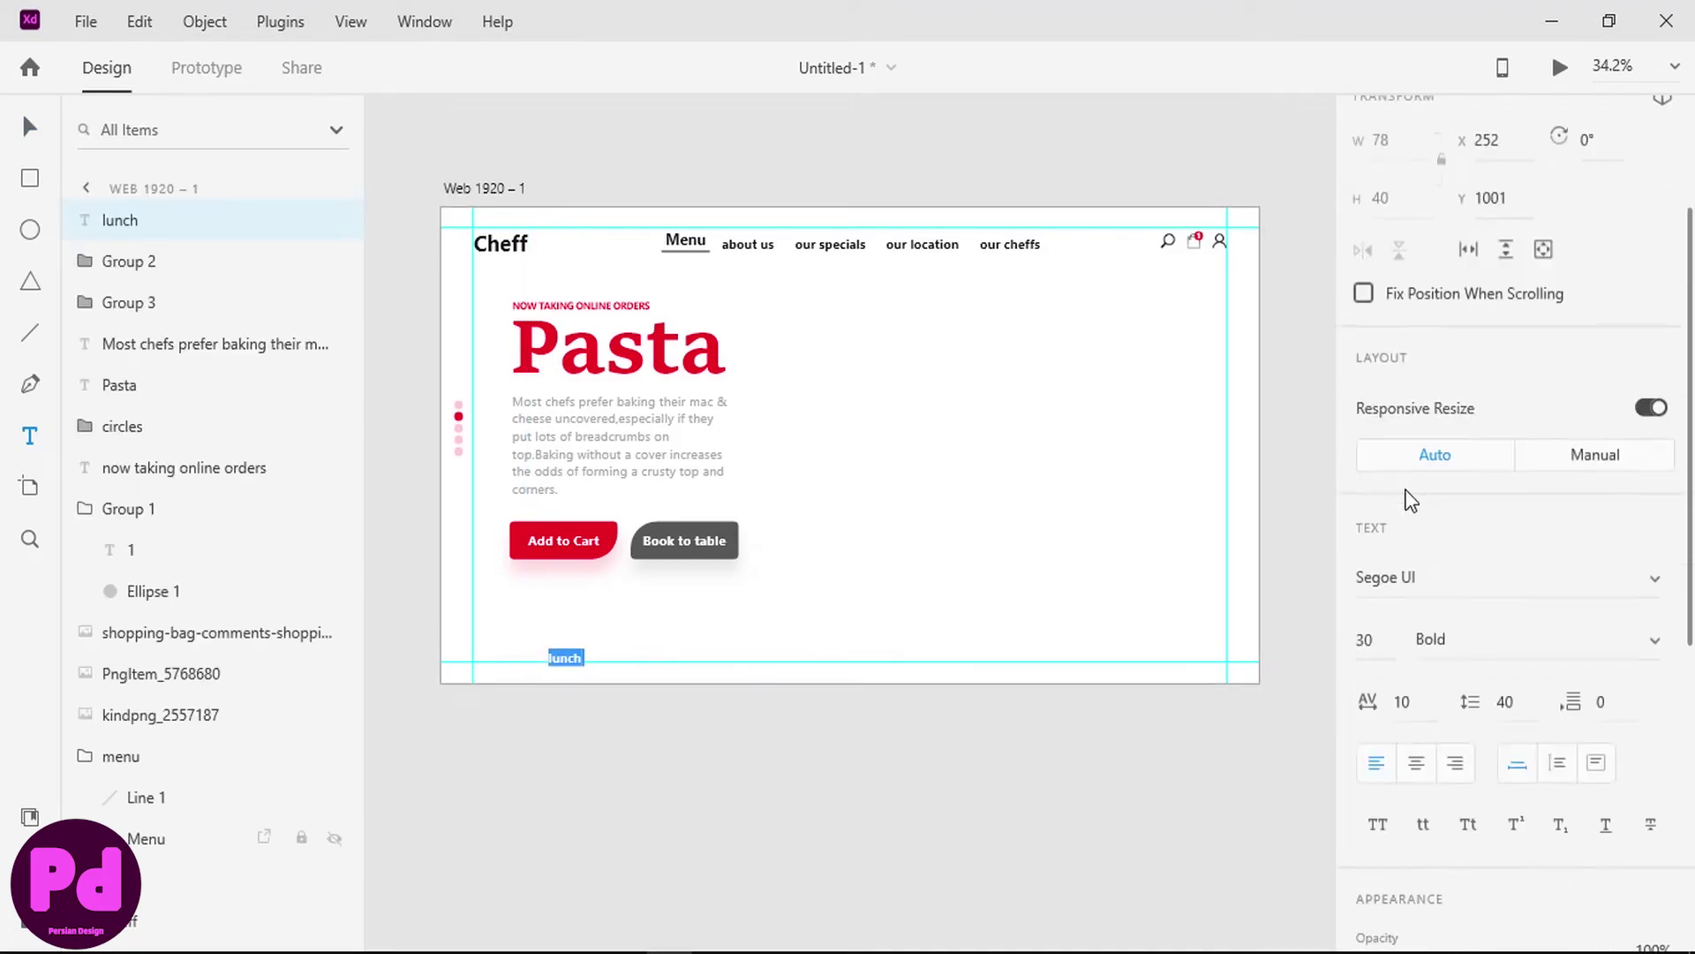
click(1416, 514)
click(1154, 665)
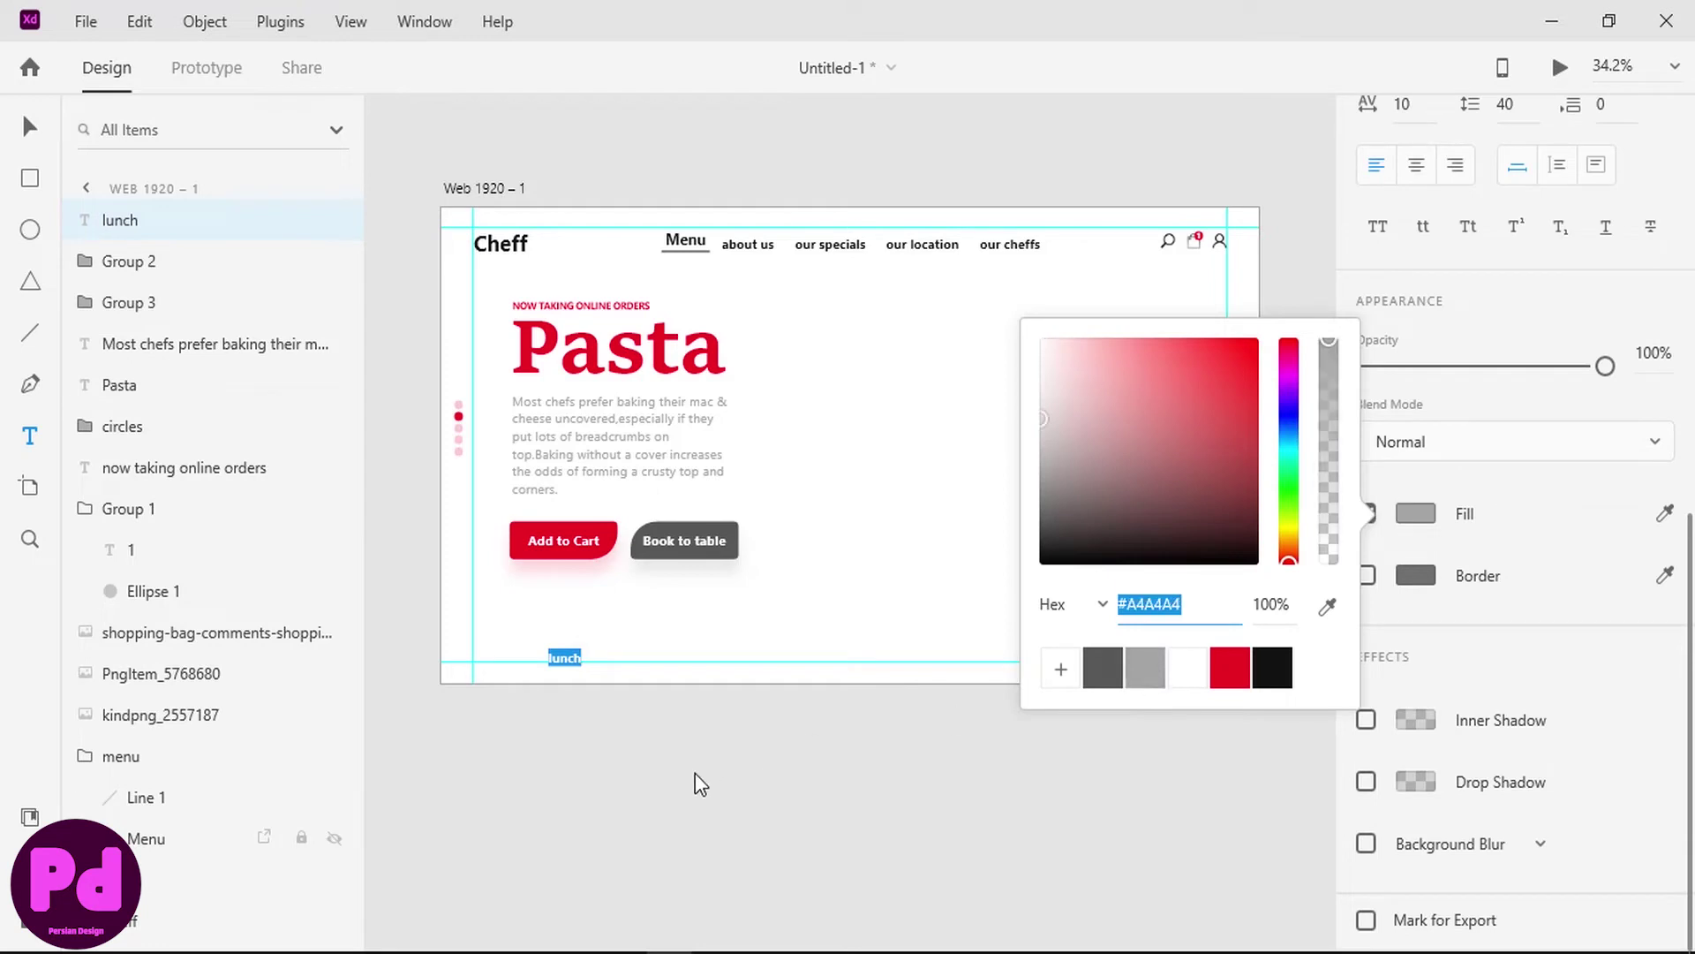
click(552, 656)
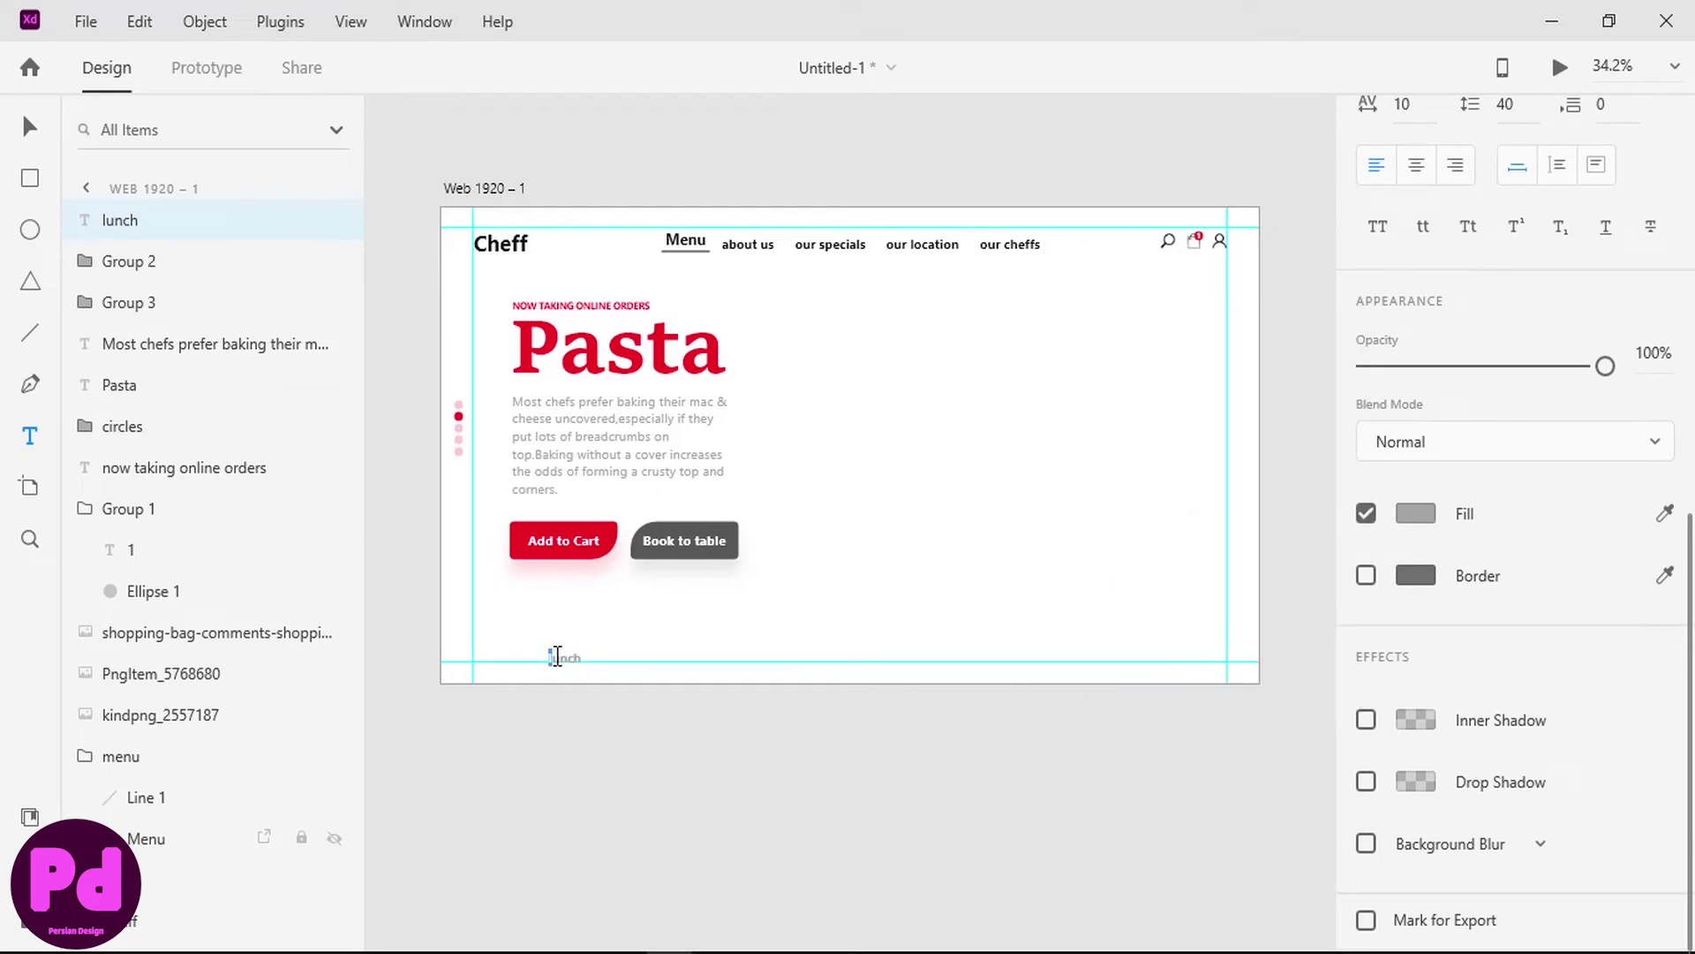
key(BackSpace)
text(L)
- Set the Lunch text's size to 35 and try character spacings of 30, 75 and 150
scroll(1417, 477, up, 5)
click(1370, 429)
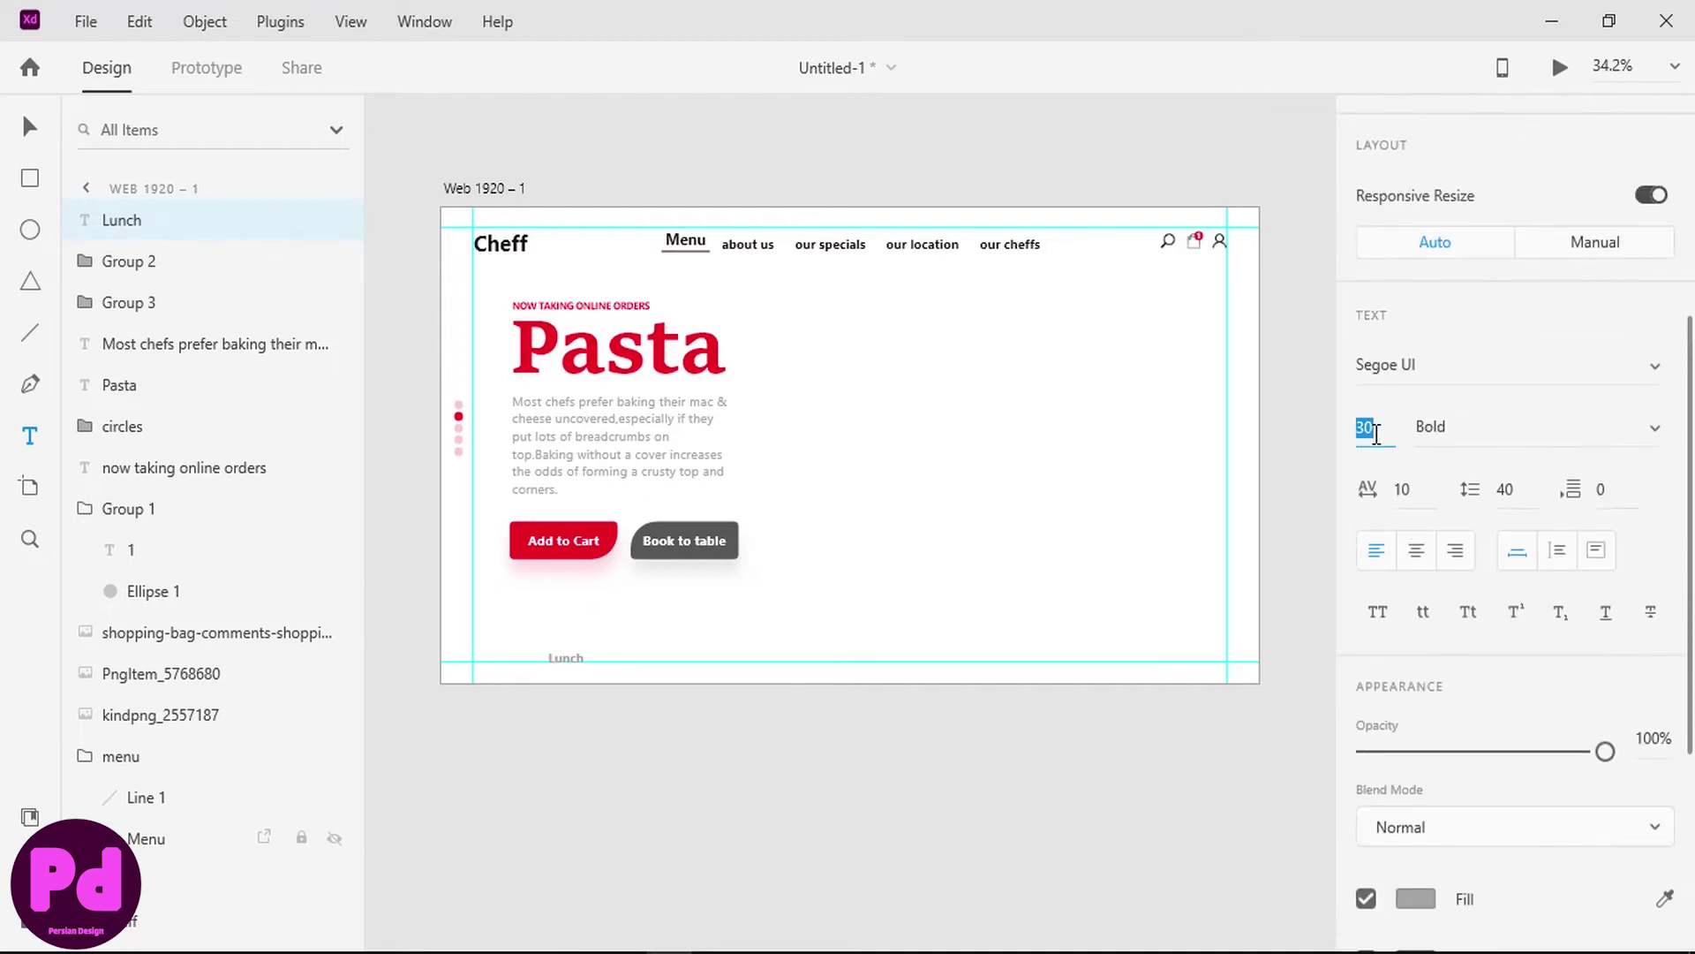
text(35)
key(Return)
click(1416, 491)
text(30)
key(Return)
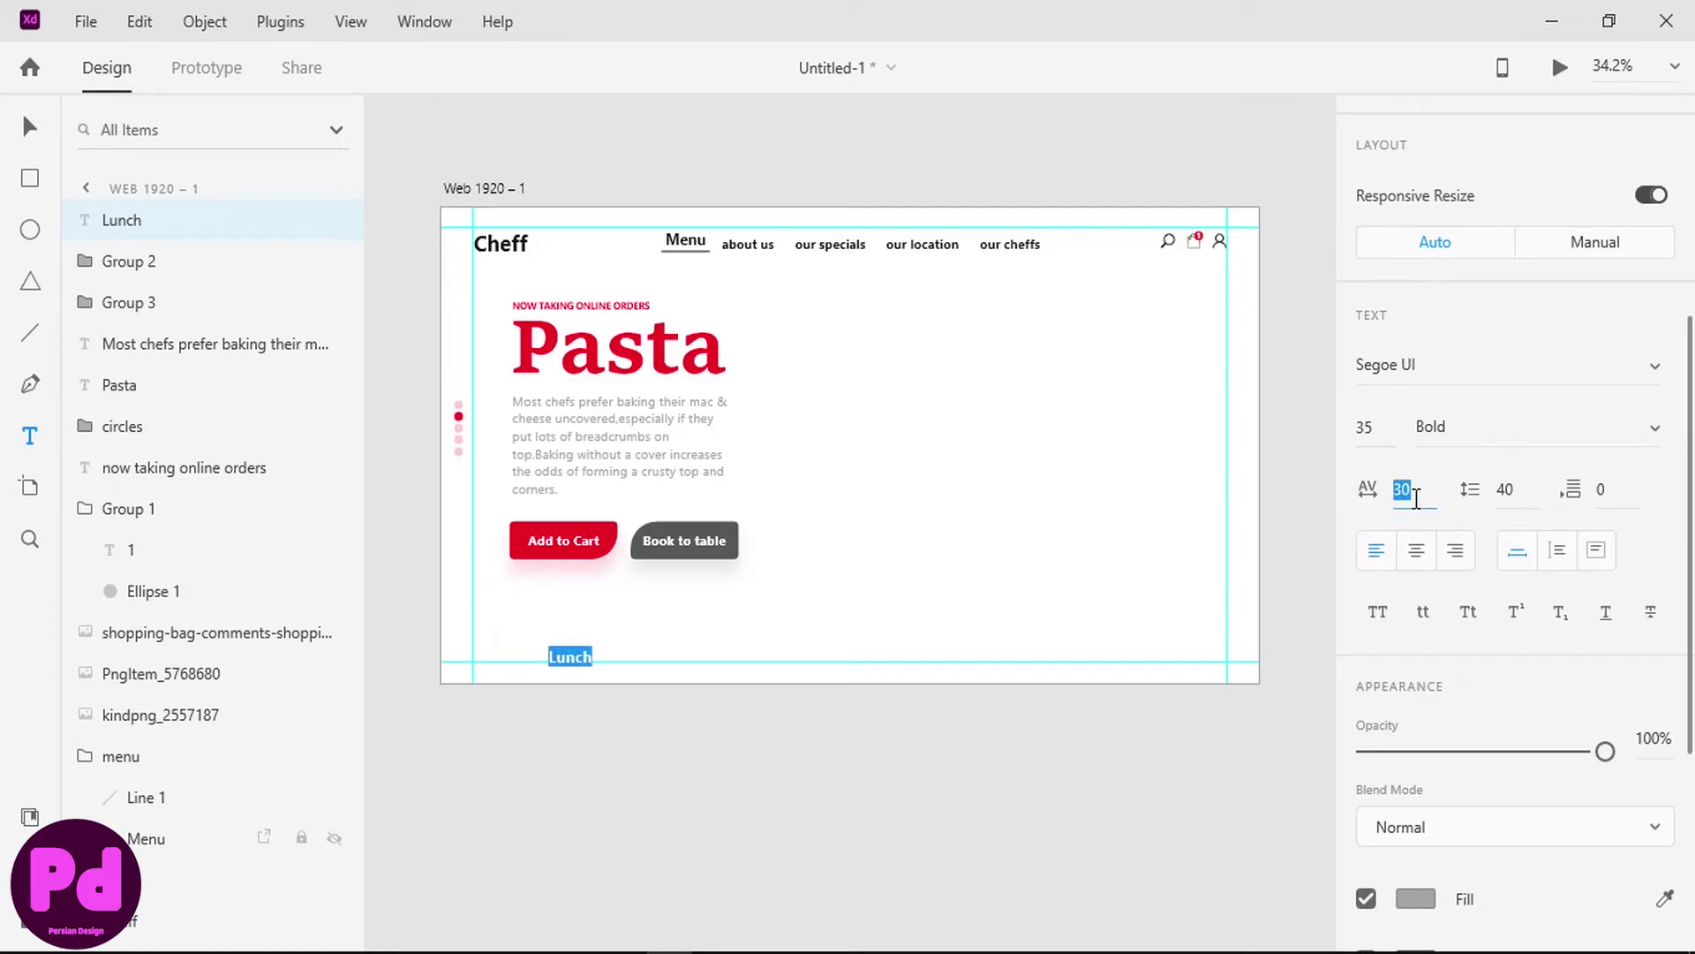
text(75)
key(Return)
text(150)
key(Return)
- Nudge the Lunch text upward and slightly to the left, above the lower margin guide
click(31, 133)
key(shift+Up)
key(shift+Up)
key(shift+Up)
key(shift+Up)
key(shift+Up)
key(shift+Up)
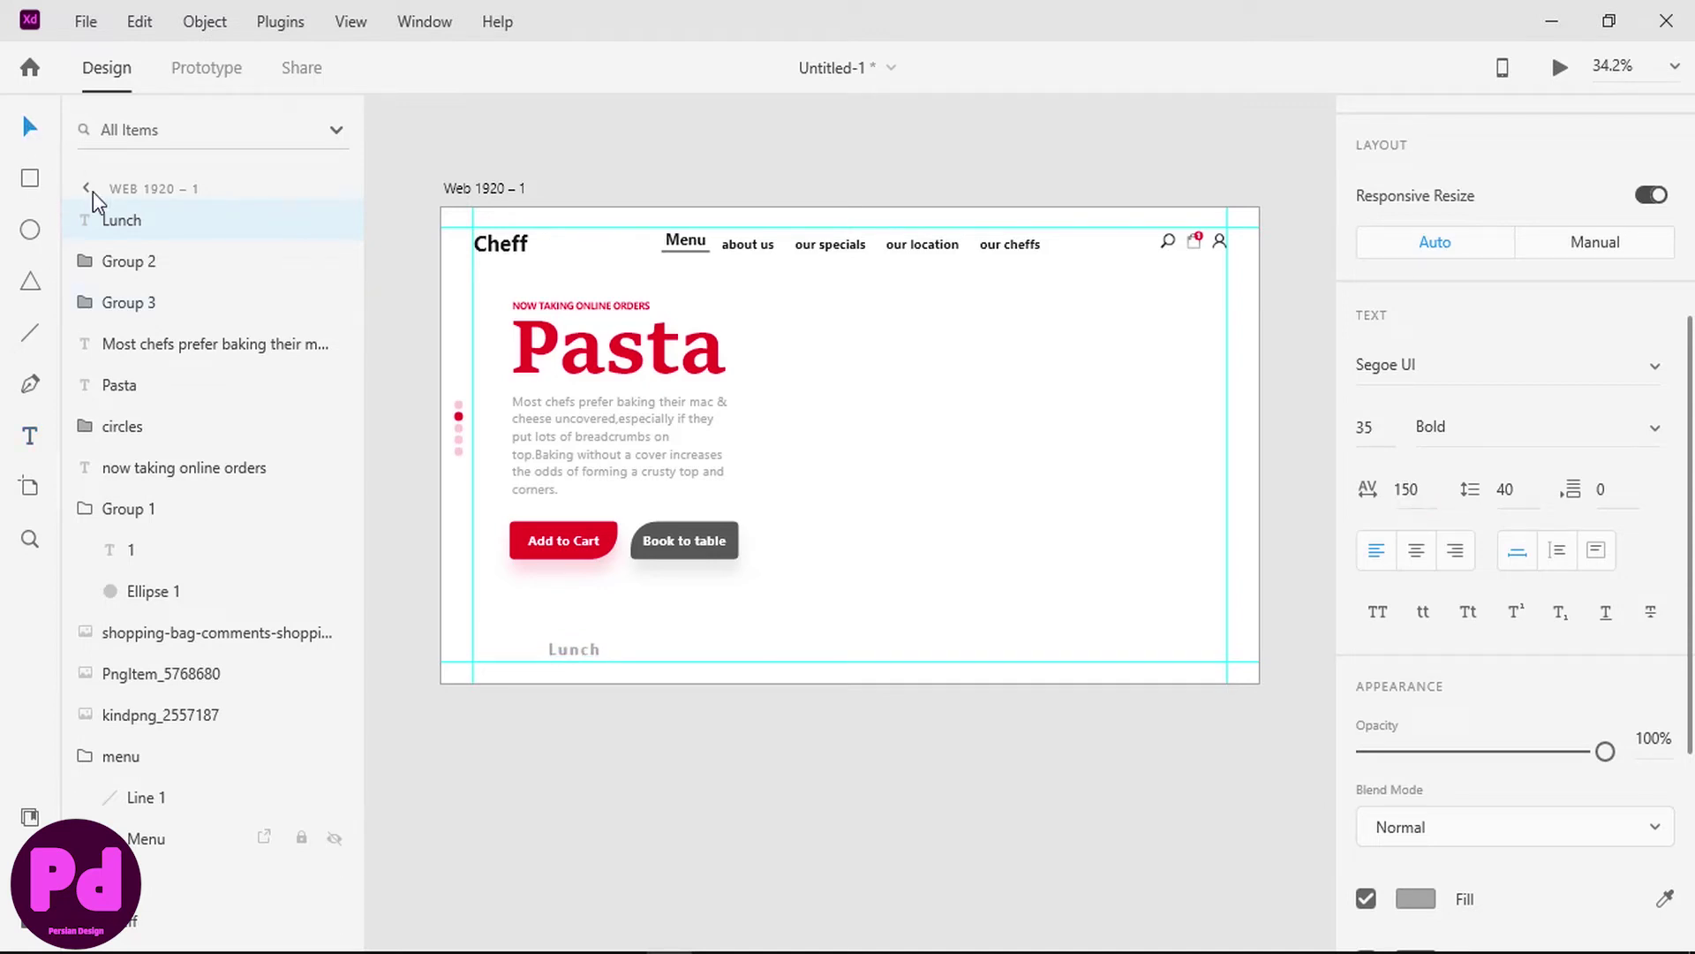
key(shift+Up)
key(shift+Up)
key(shift+Left)
key(shift+Left)
key(shift+Left)
- Set the Lunch text's font size to 50 and its character spacing to 30
click(1405, 488)
text(50)
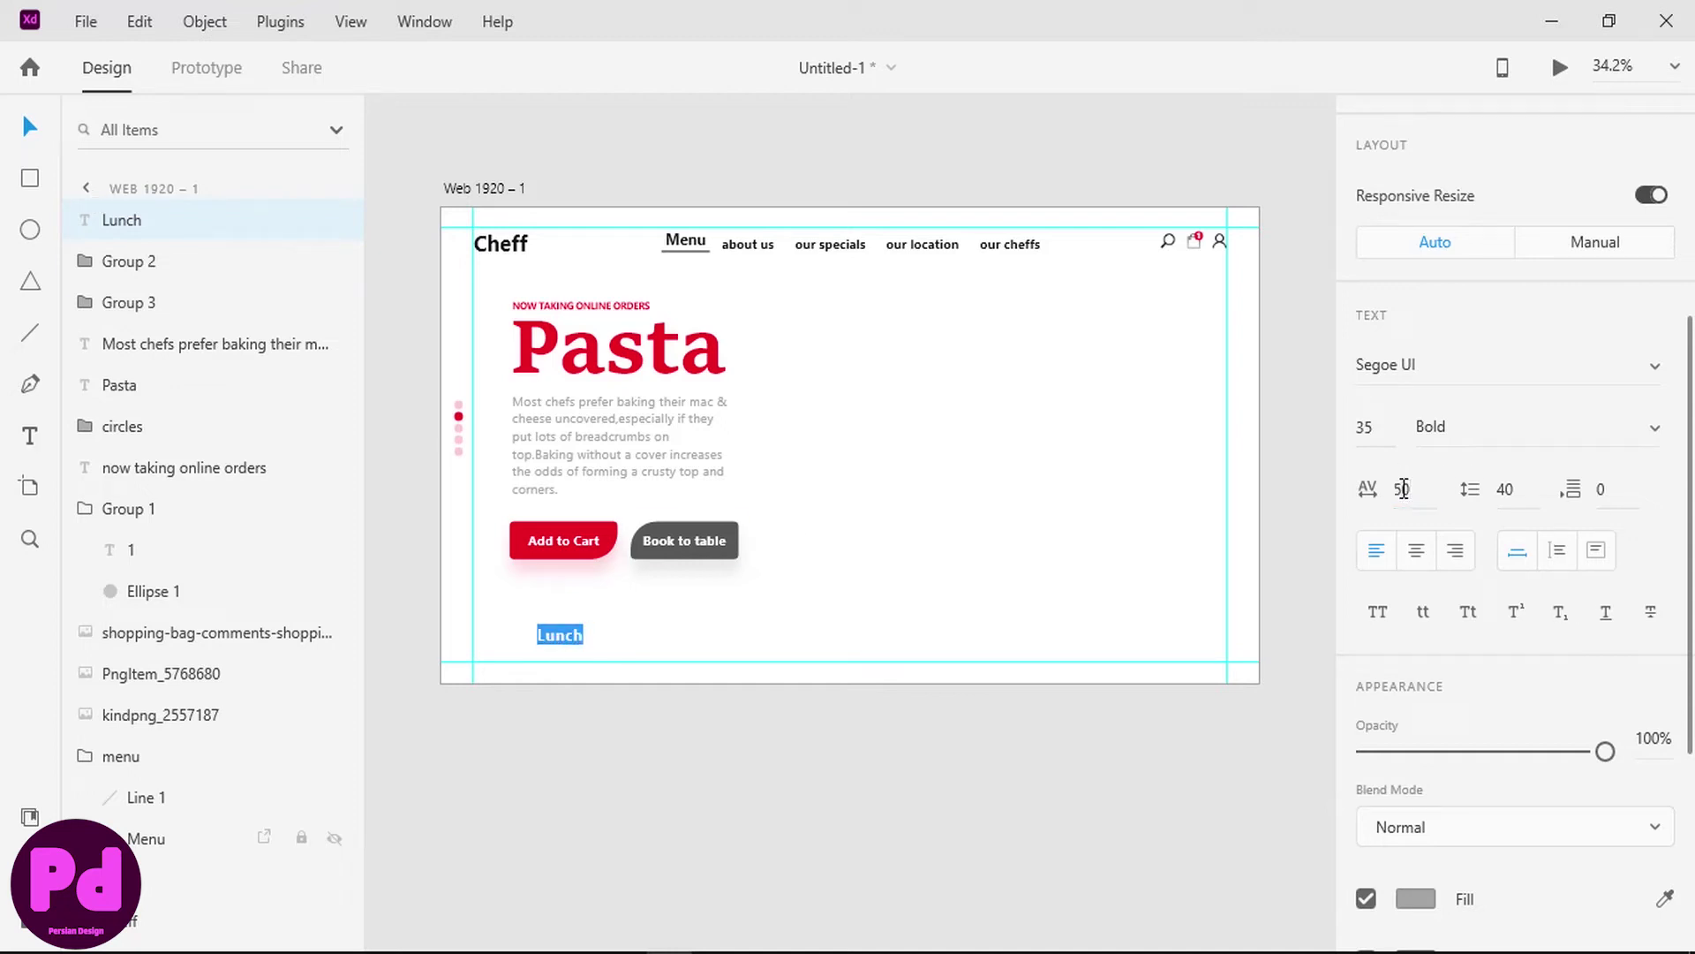
click(1360, 427)
text(50)
key(Return)
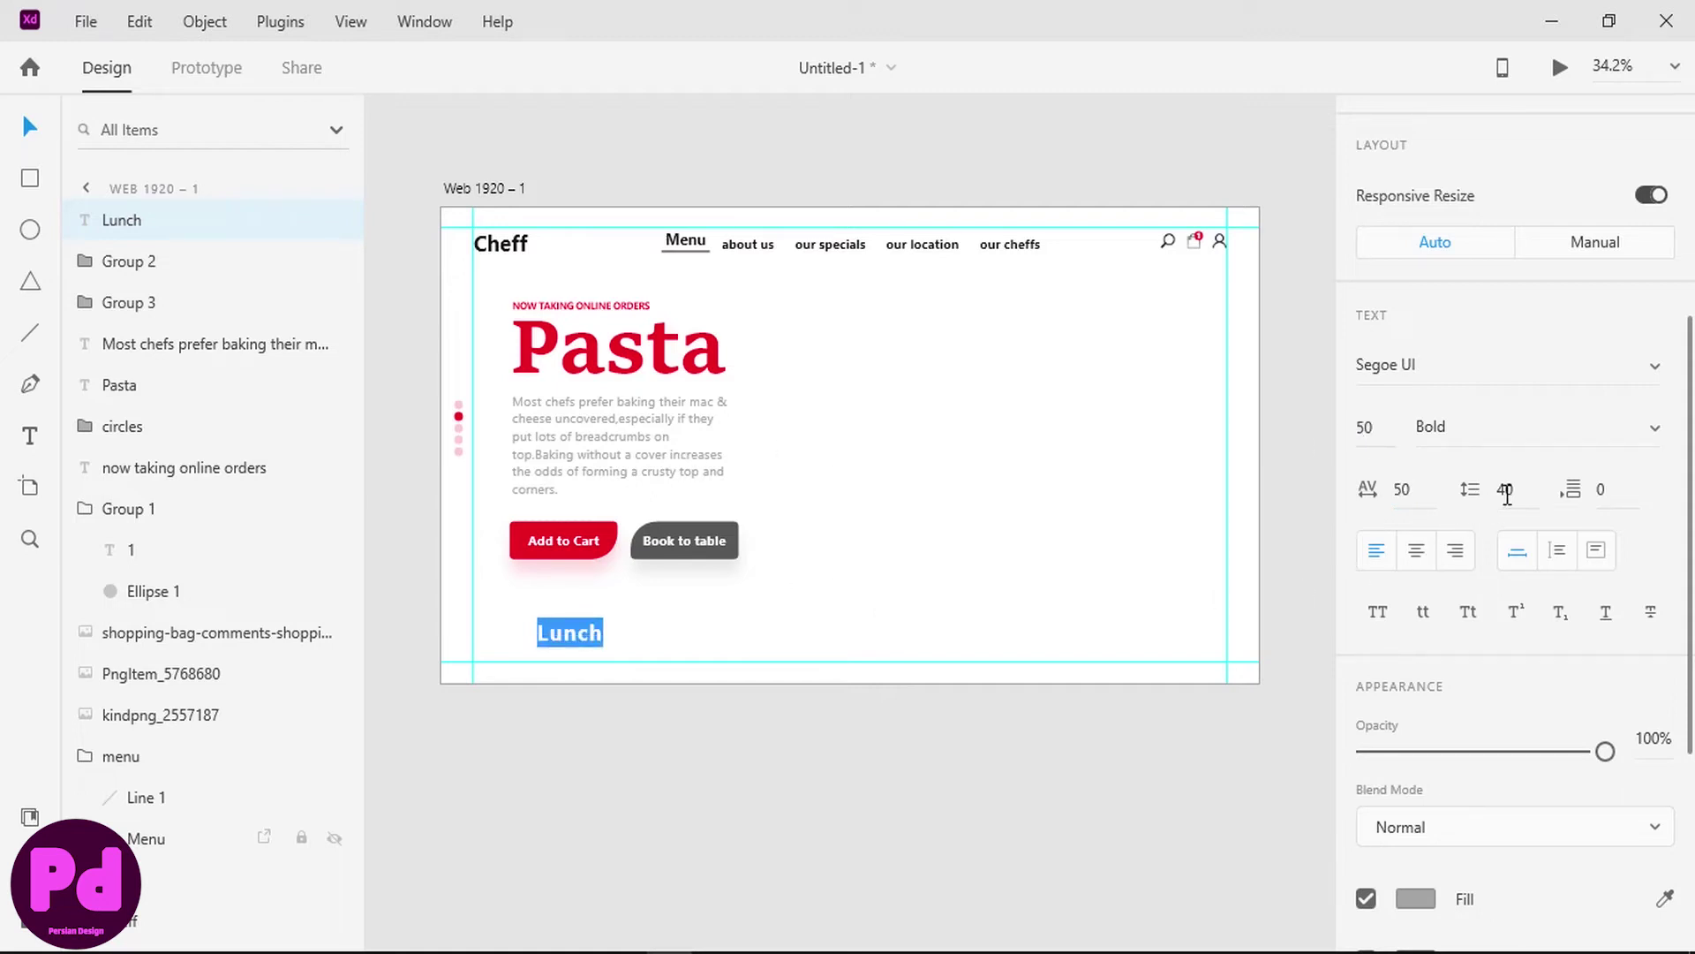
click(1404, 490)
text(30)
key(Return)
- Add the text "12:00-14:30" directly below the Lunch text
click(32, 131)
click(26, 442)
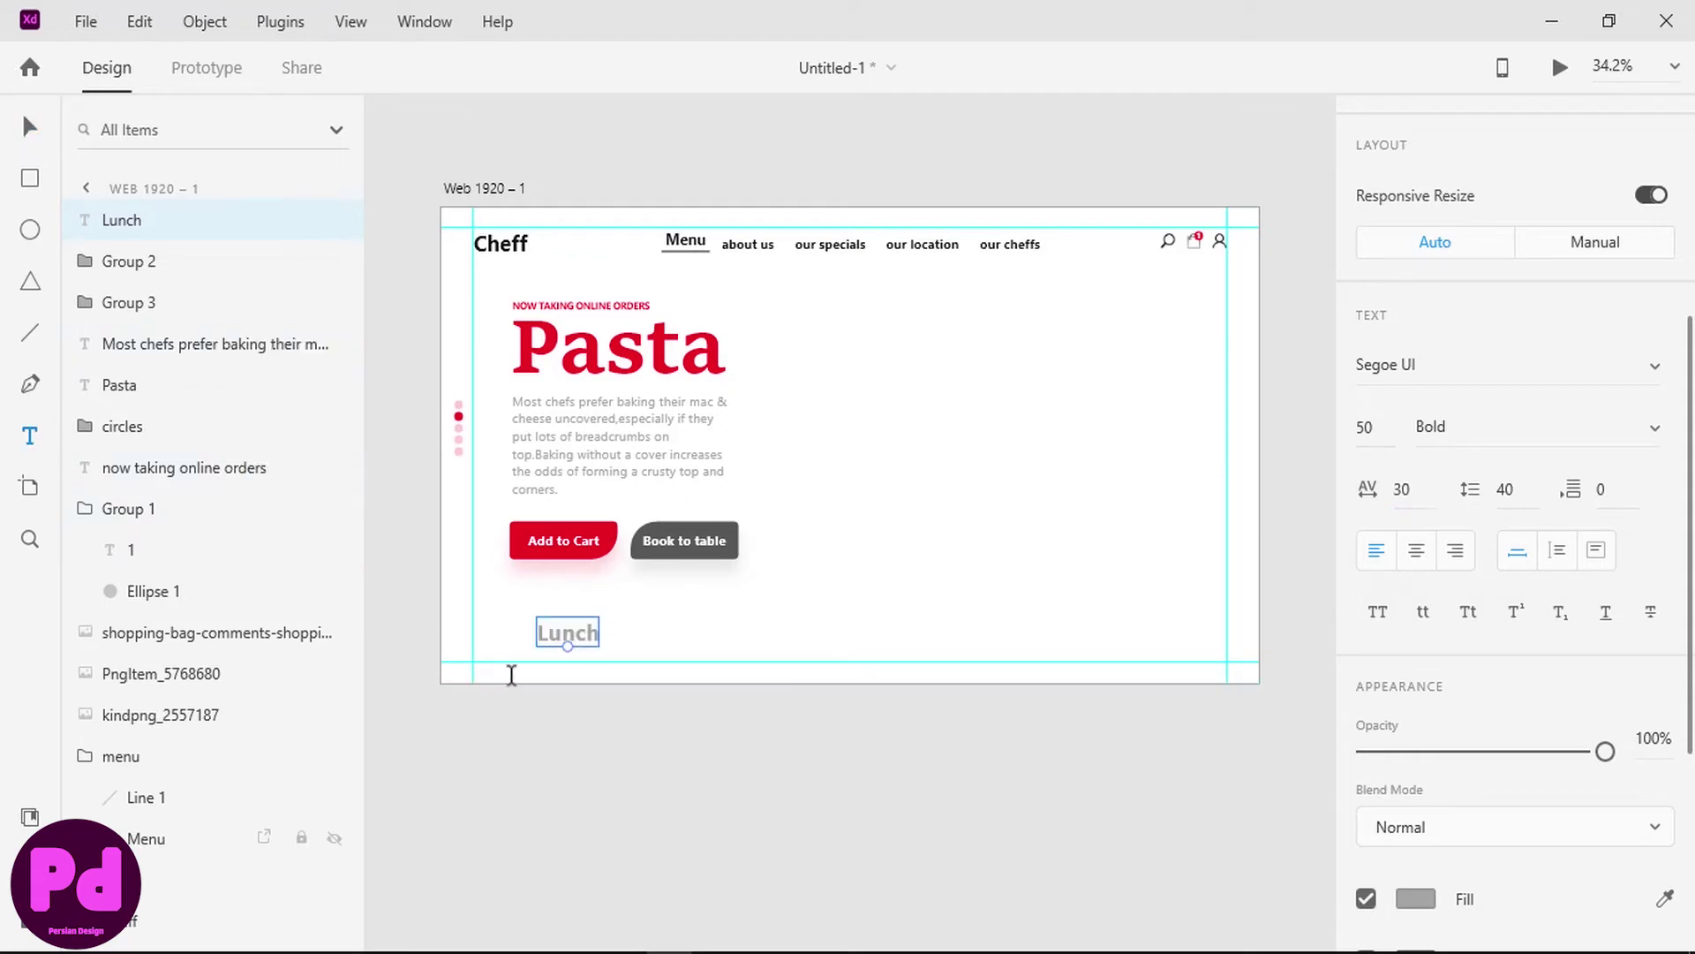
click(521, 660)
text(12)
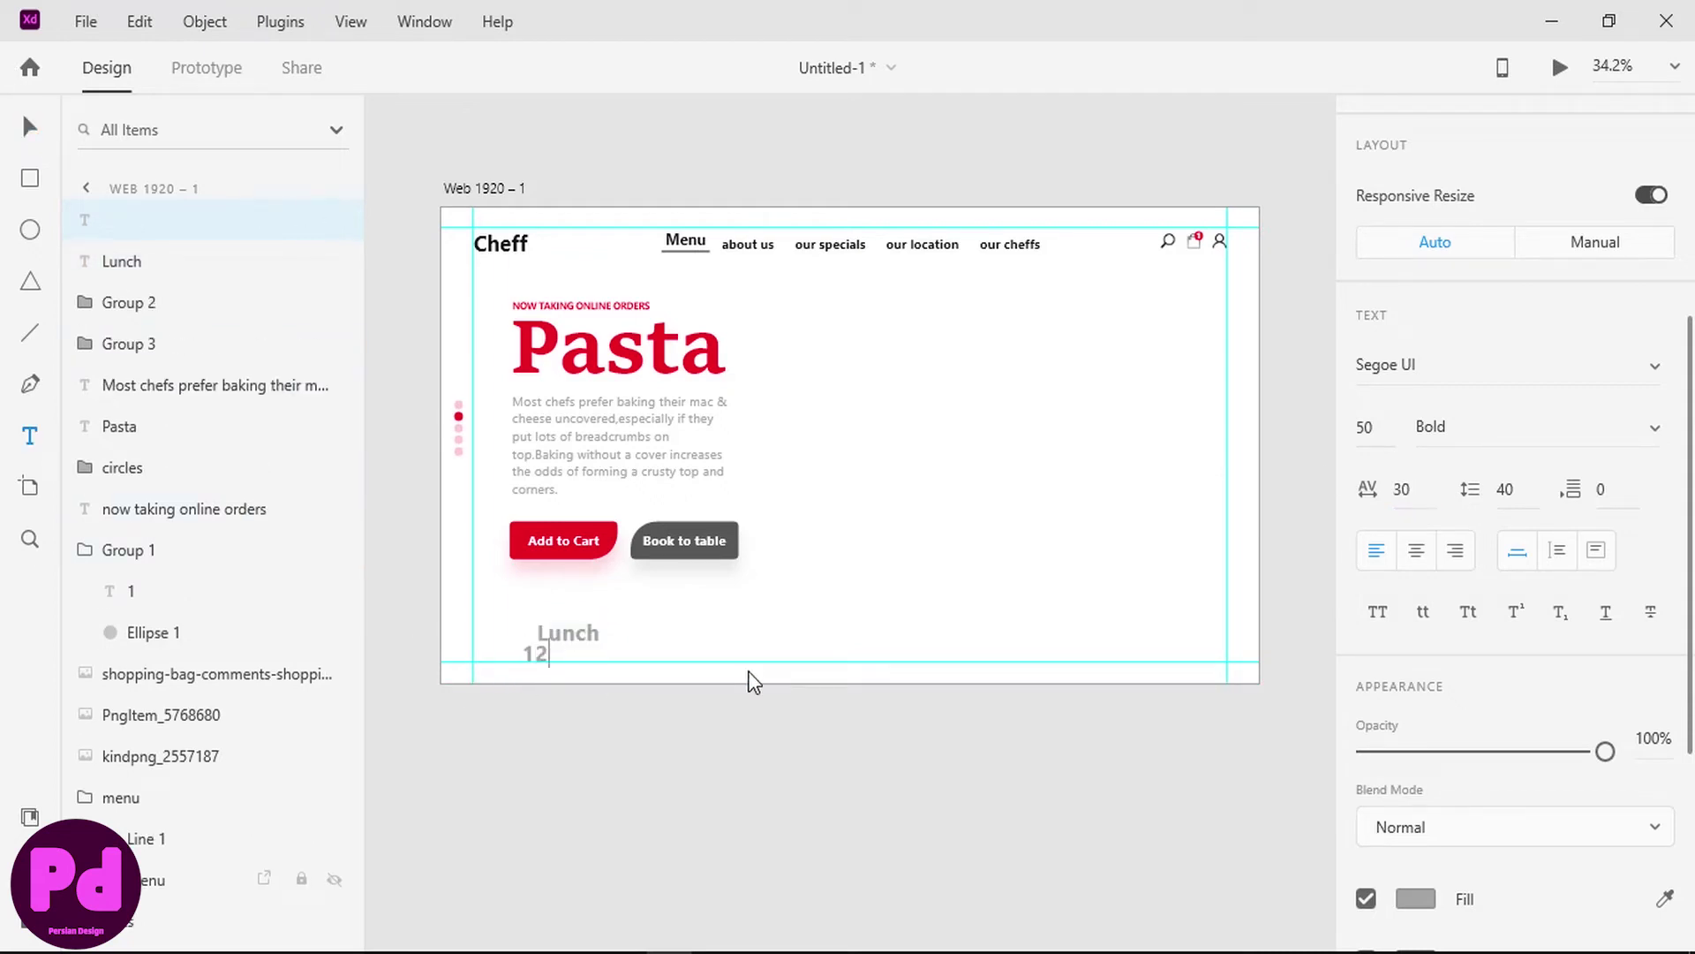
text(0:00-14:30)
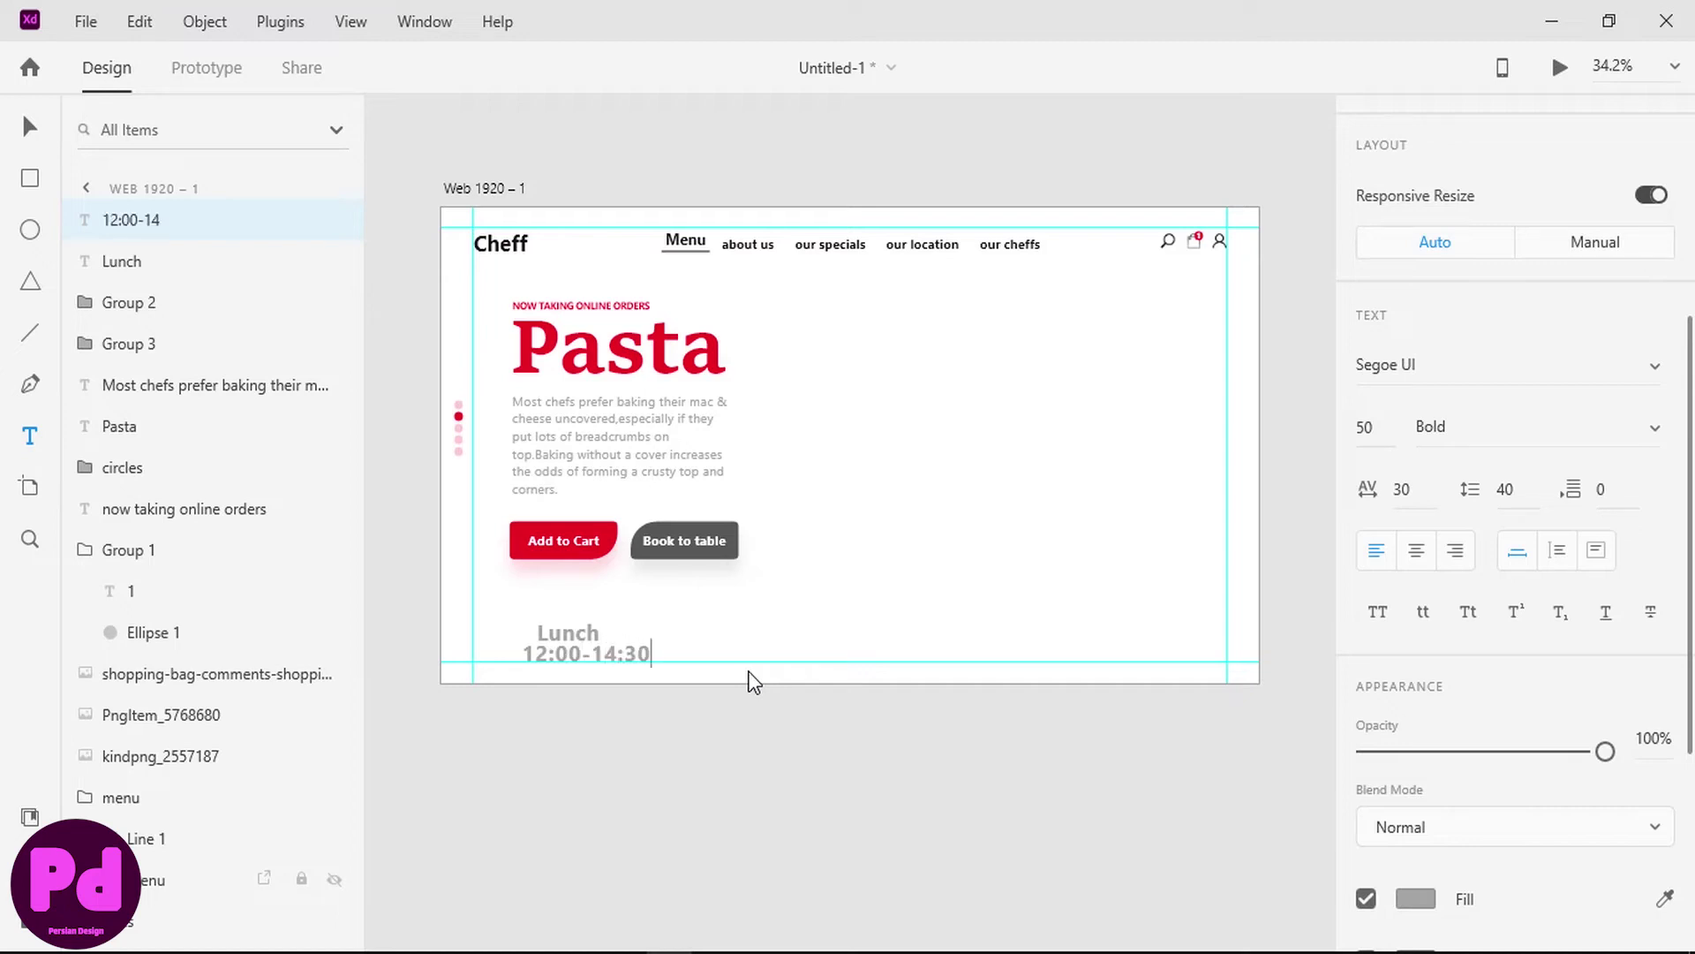
- Try a character spacing of 20 on the 12:00-14:30 text and undo it
key(ctrl+a)
double_click(1411, 487)
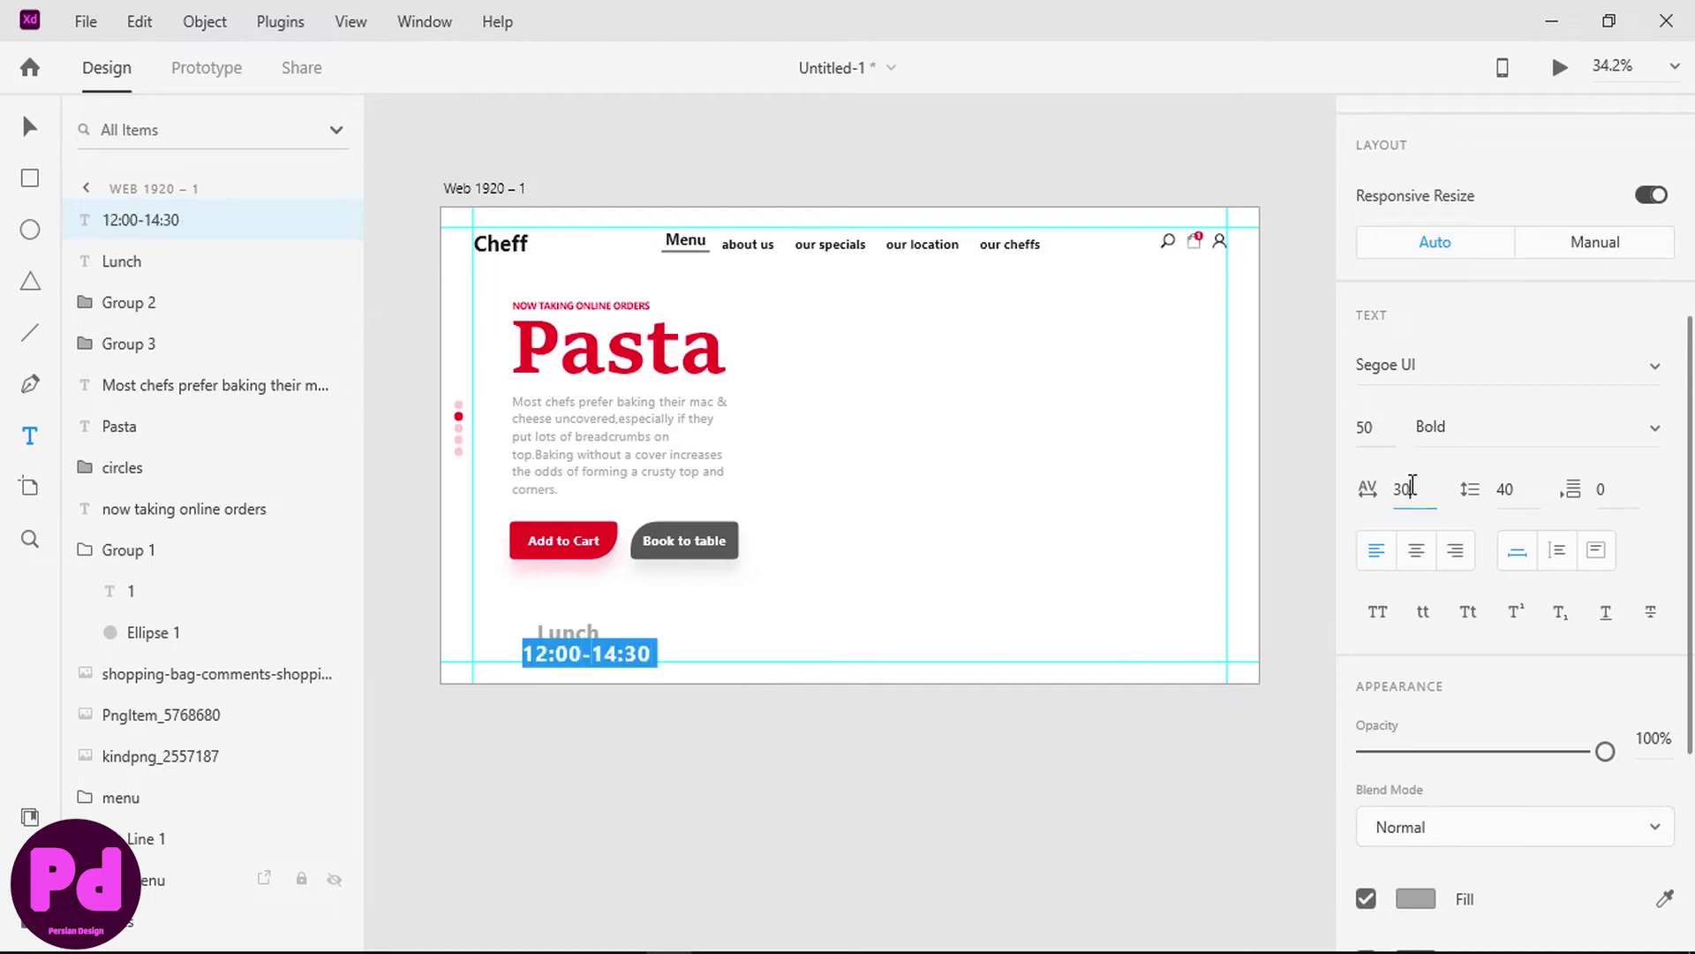
text(20)
key(Return)
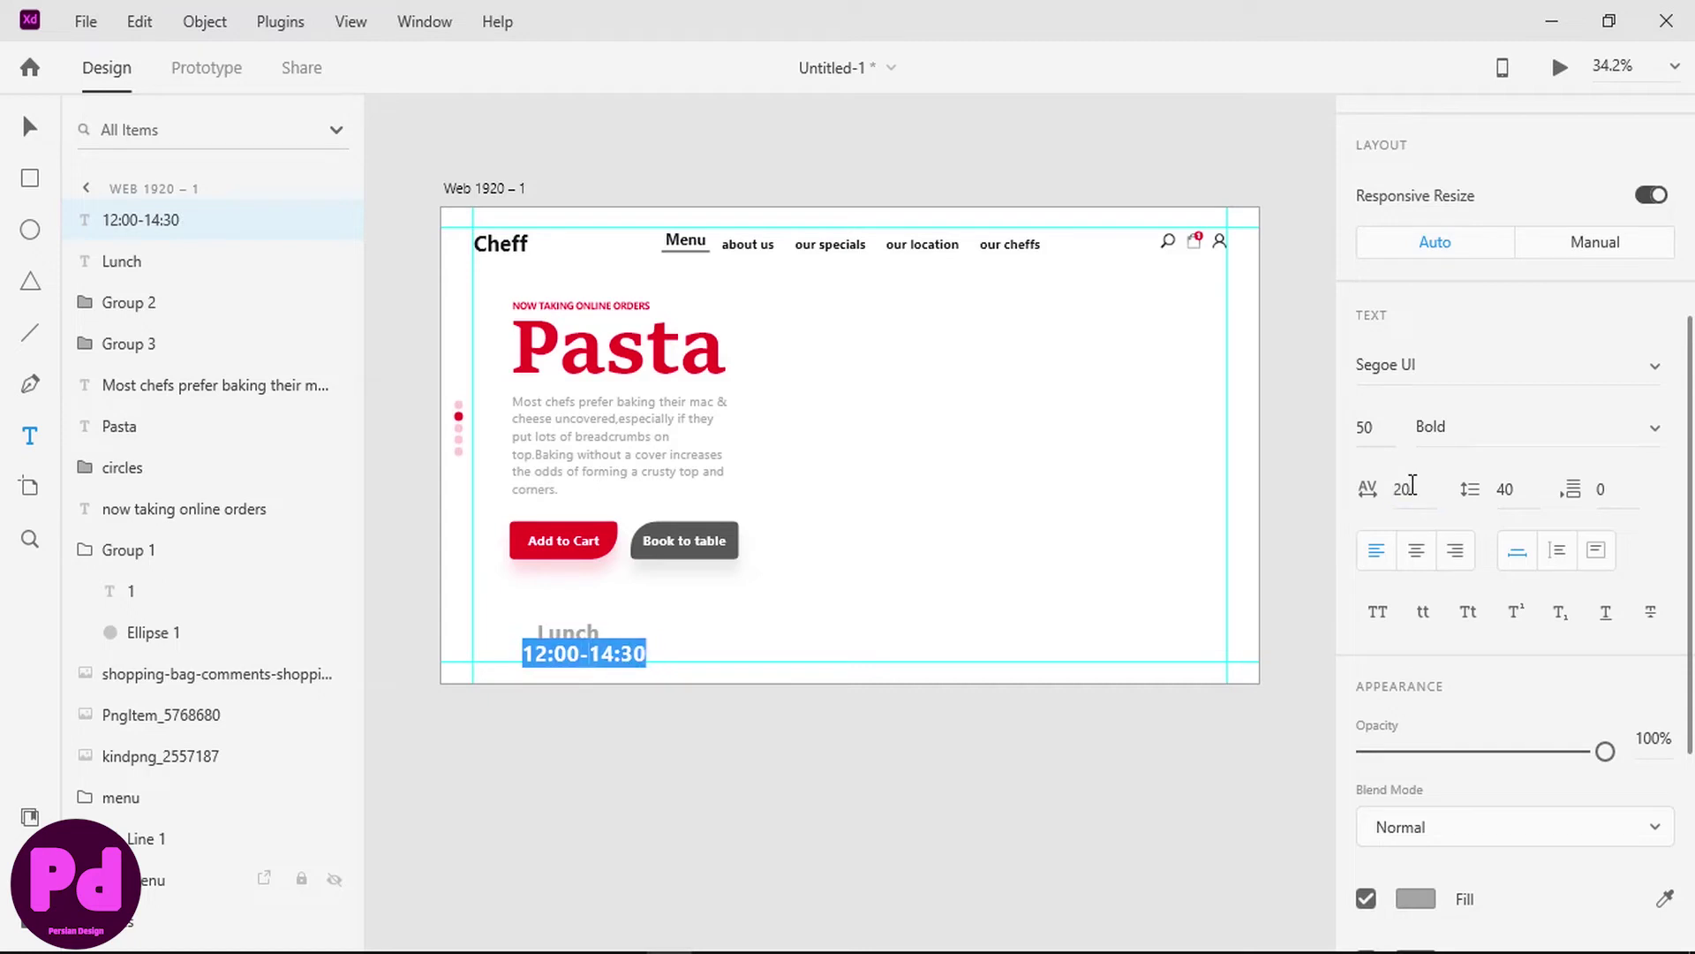
key(ctrl+z)
- Set the 12:00-14:30 text's font size to 30
click(1388, 433)
text(30)
key(Return)
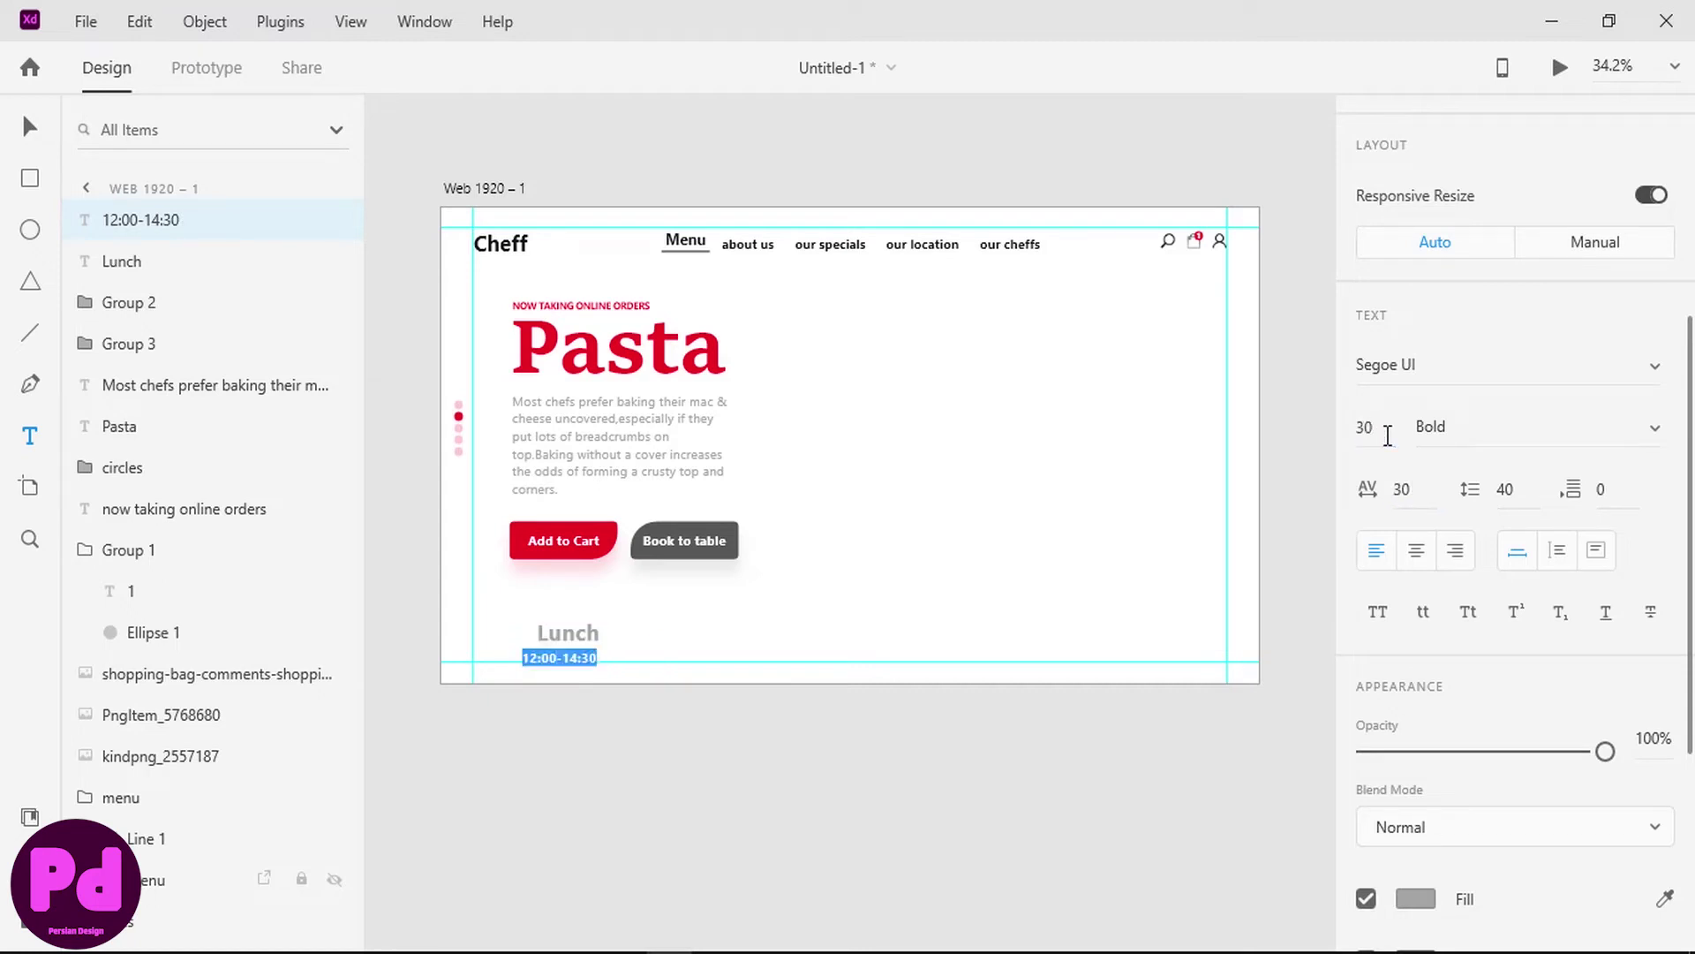
click(595, 634)
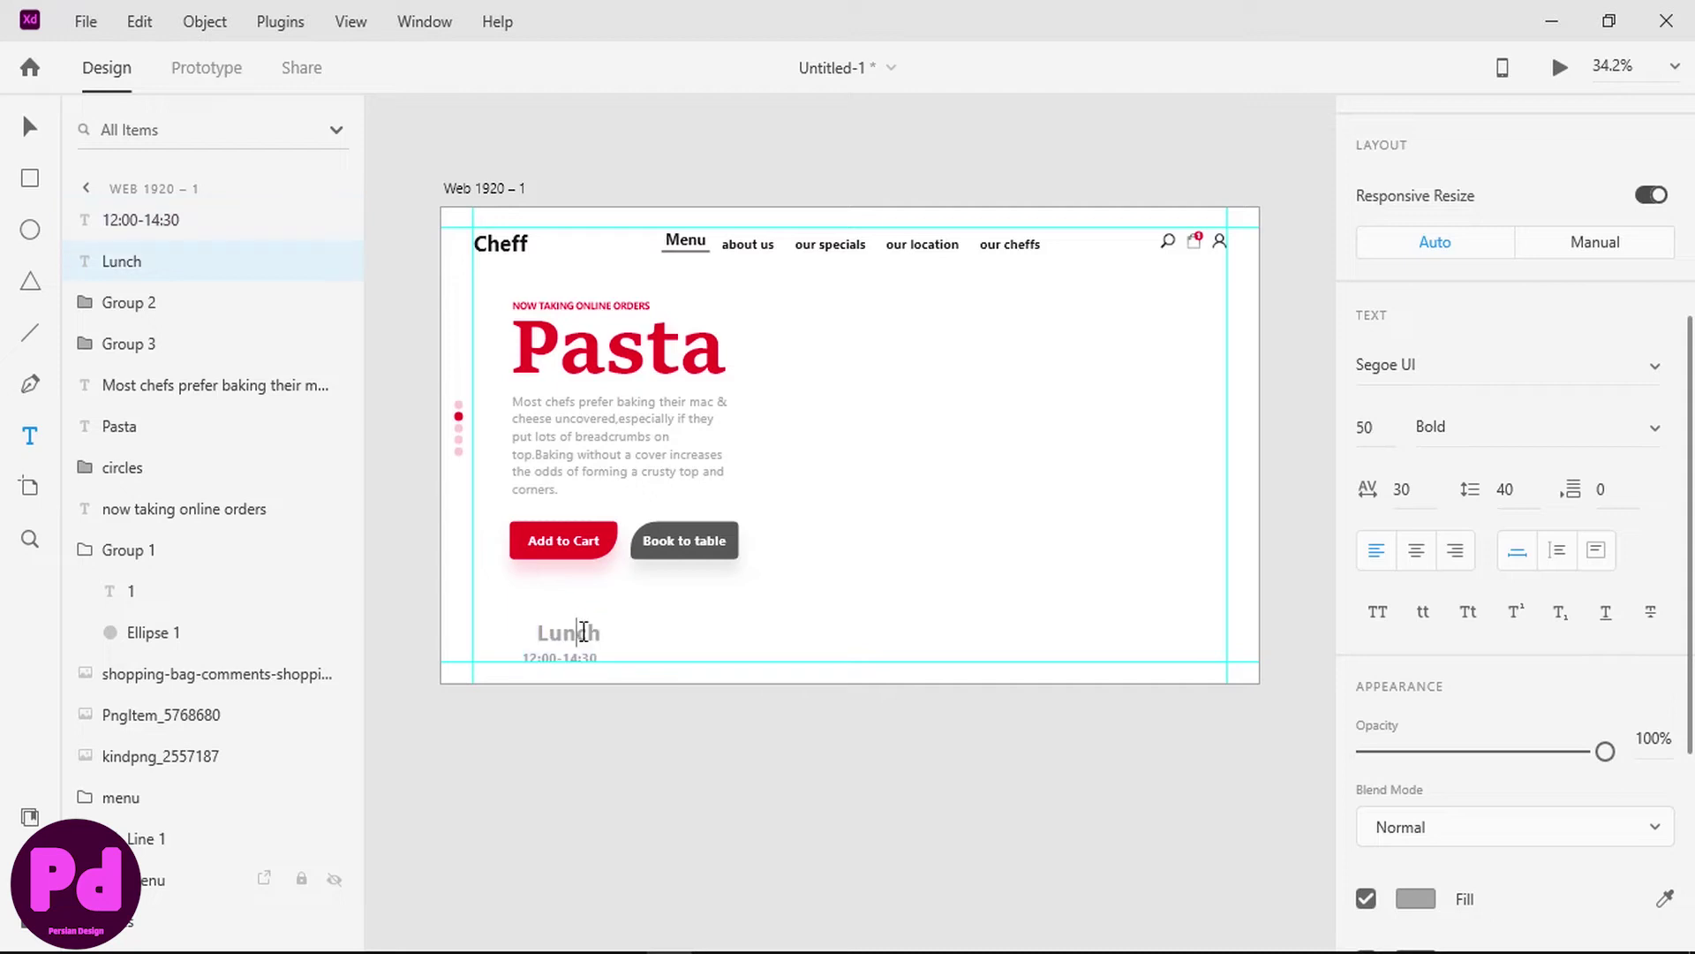
- Set the Lunch text's font size to 40 and centre it horizontally with the 12:00-14:30 text
key(ctrl+a)
click(1367, 431)
text(40)
key(Return)
click(31, 128)
shift+click(576, 646)
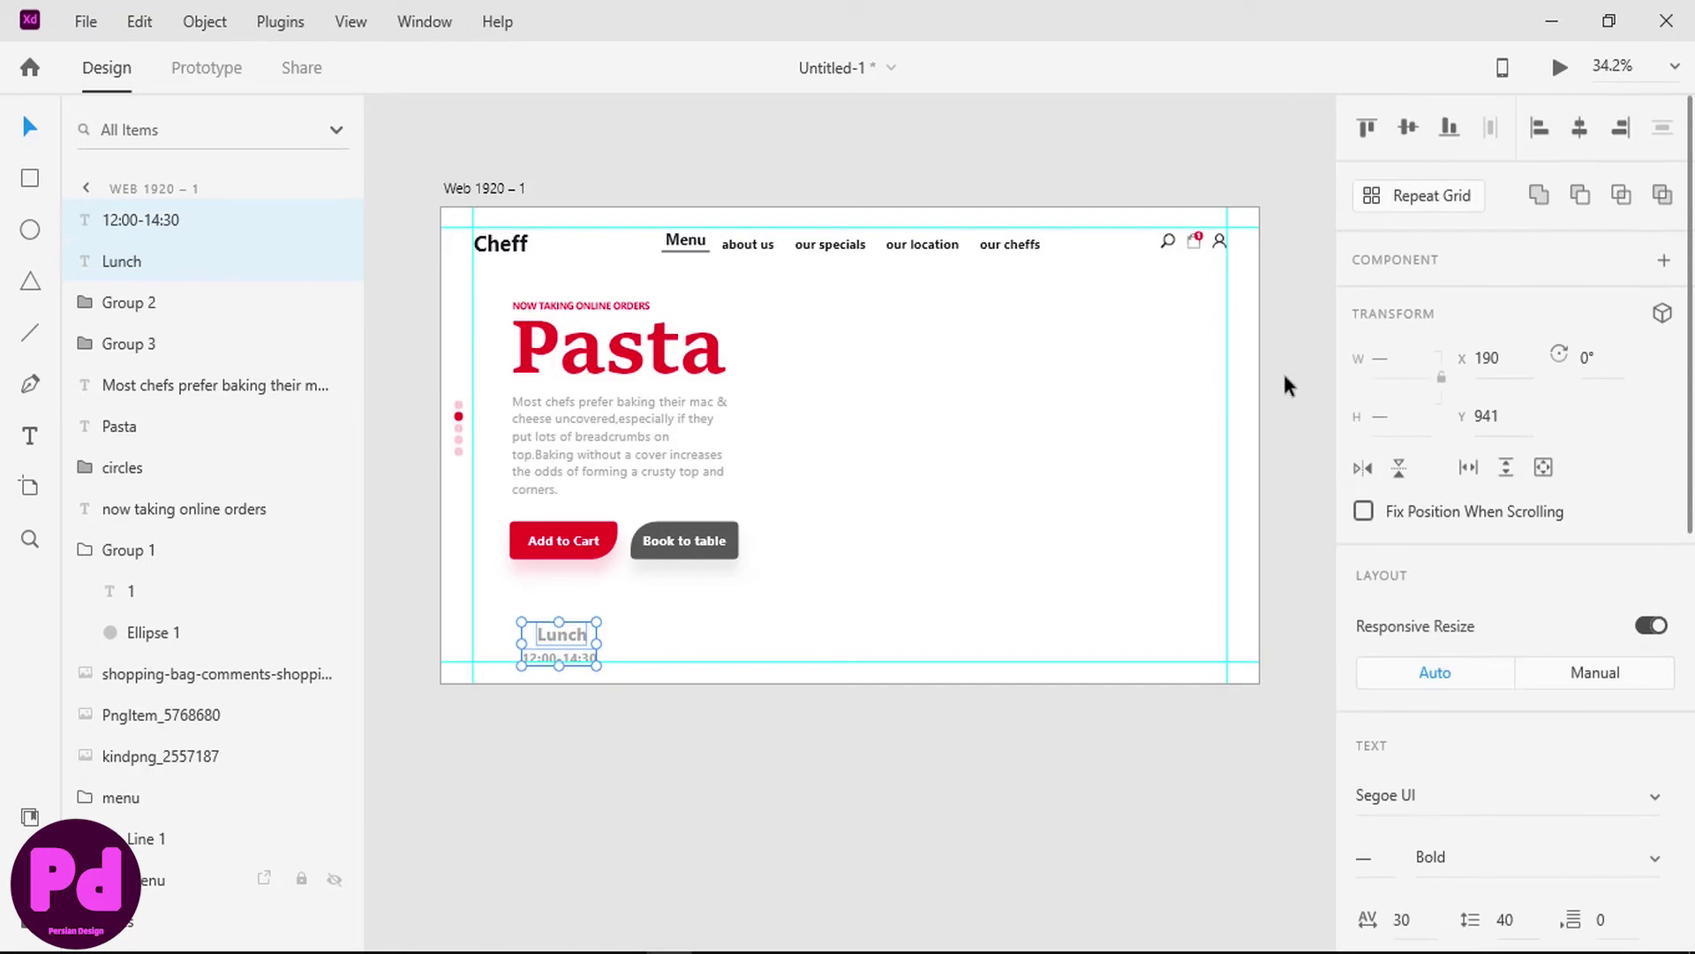
click(1581, 127)
- Duplicate the Lunch and 12:00-14:30 texts together and move the copies directly beside the originals on the right
key(ctrl+d)
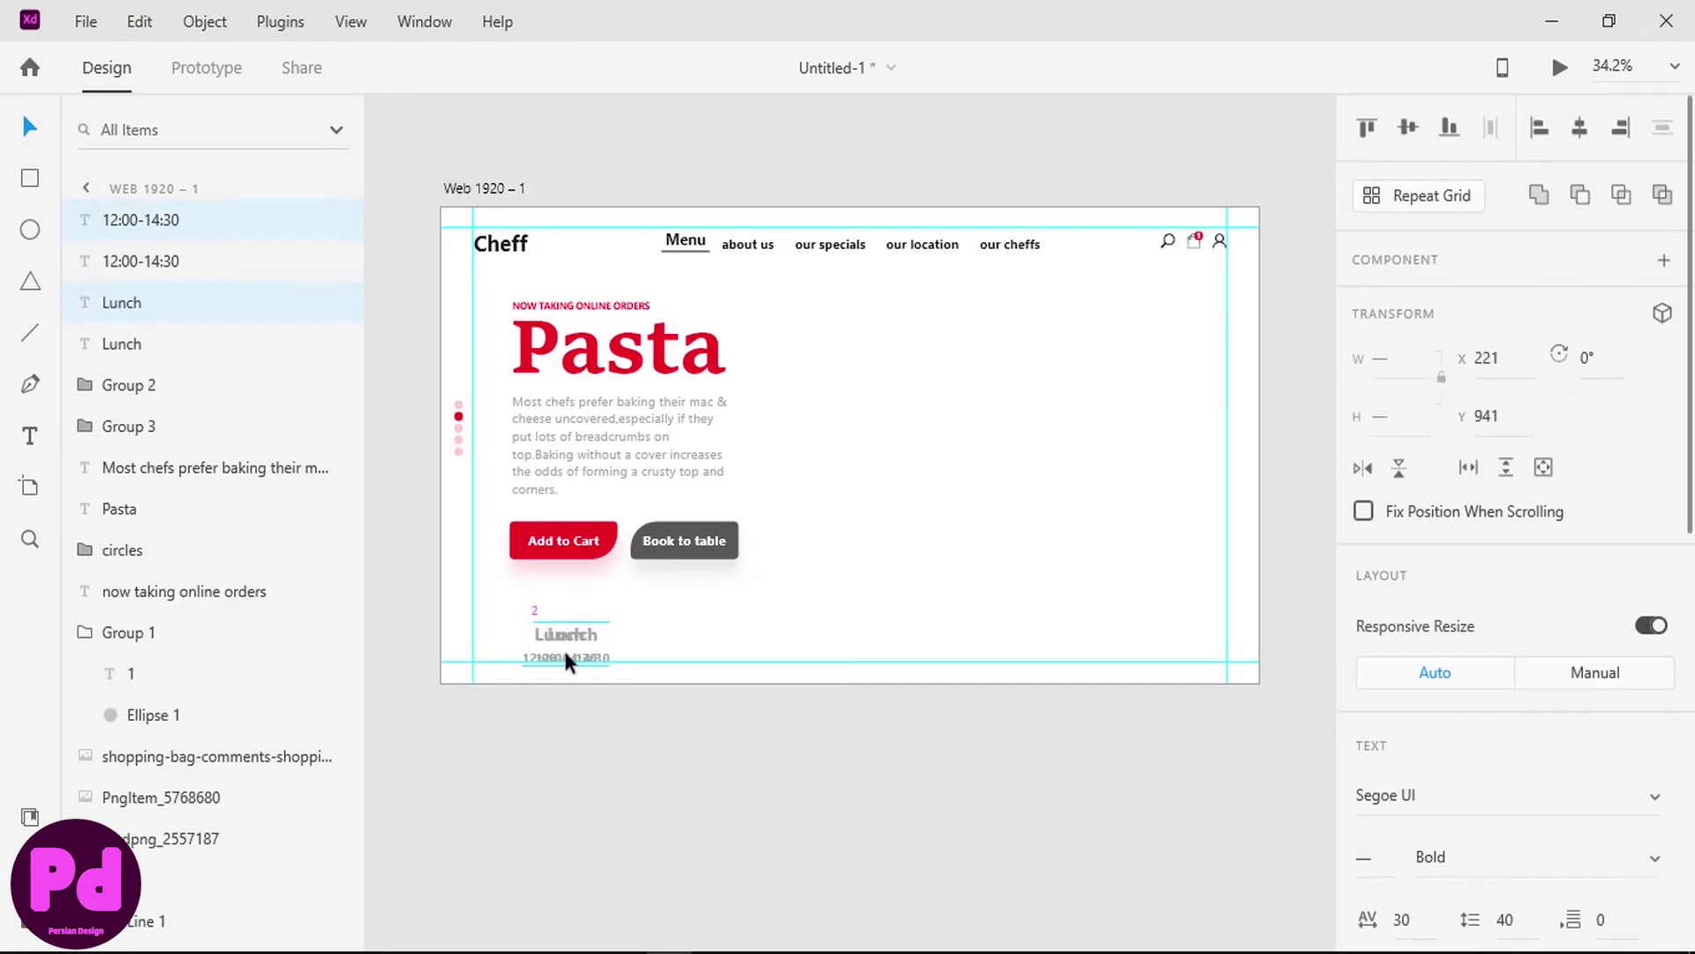
key(shift+Right)
key(shift+Right)
key(shift+Right)
key(shift+Right)
key(shift+Right)
key(shift+Right)
key(shift+Right)
key(shift+Right)
key(shift+Right)
key(shift+Right)
key(shift+Right)
key(shift+Right)
key(shift+Right)
key(shift+Right)
key(shift+Right)
key(shift+Right)
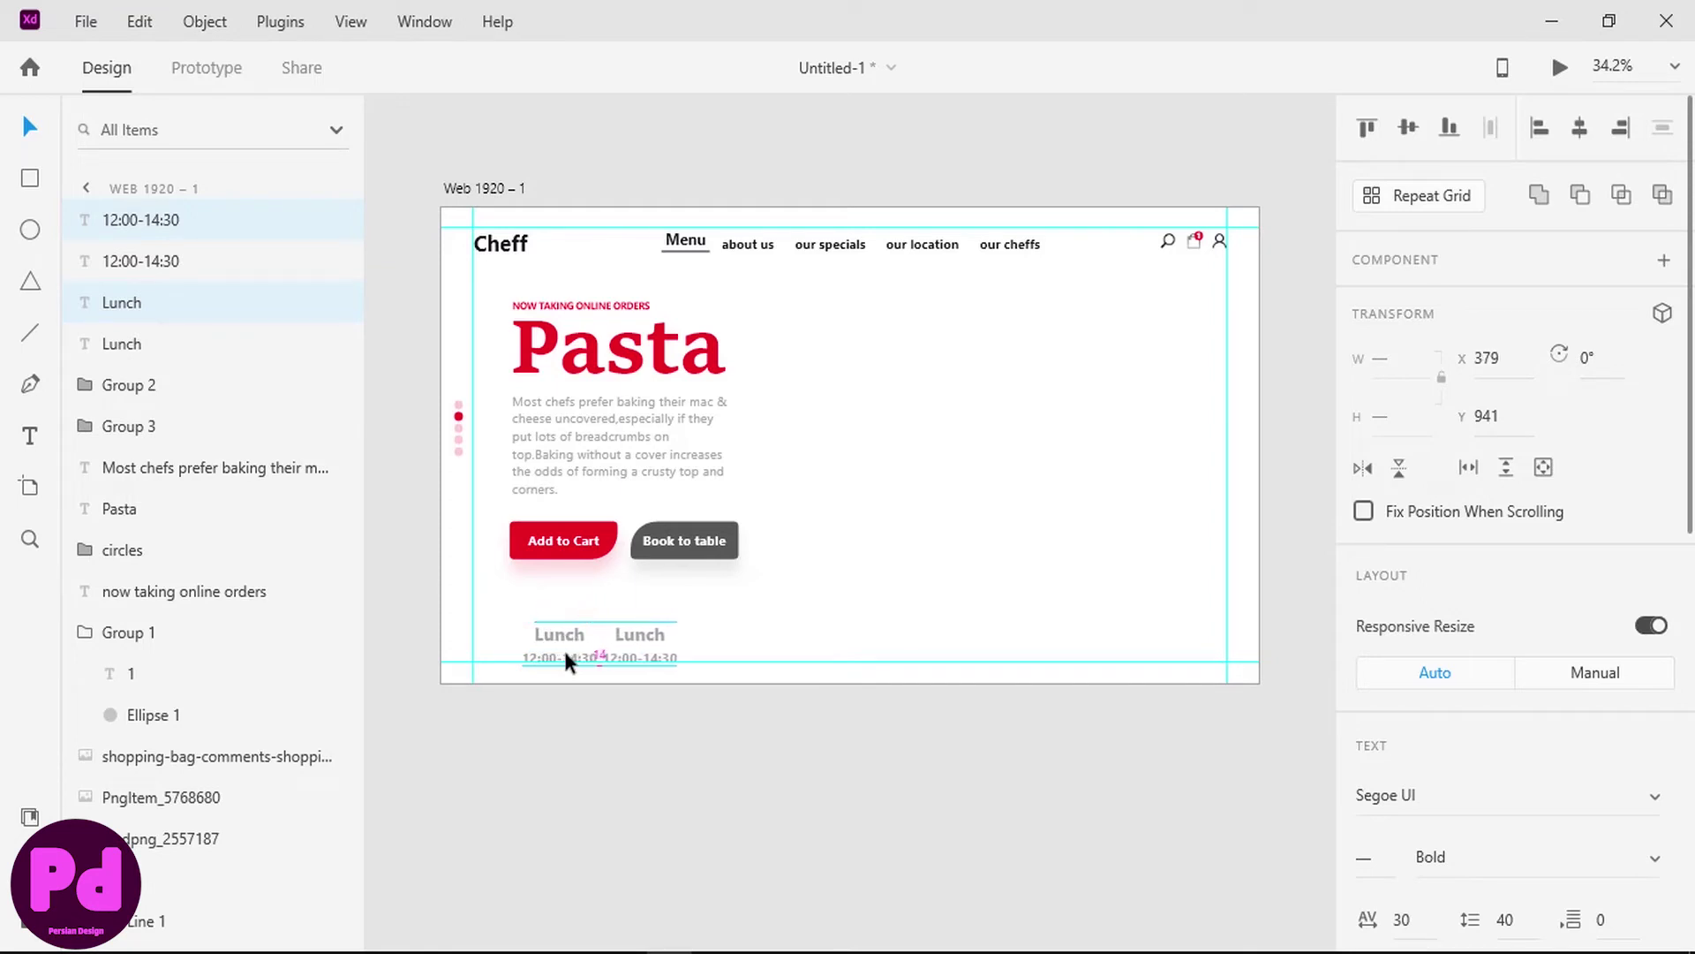
- Change the duplicated texts to "Dinner" and "20:00-11:30"
double_click(636, 638)
text(Dinner)
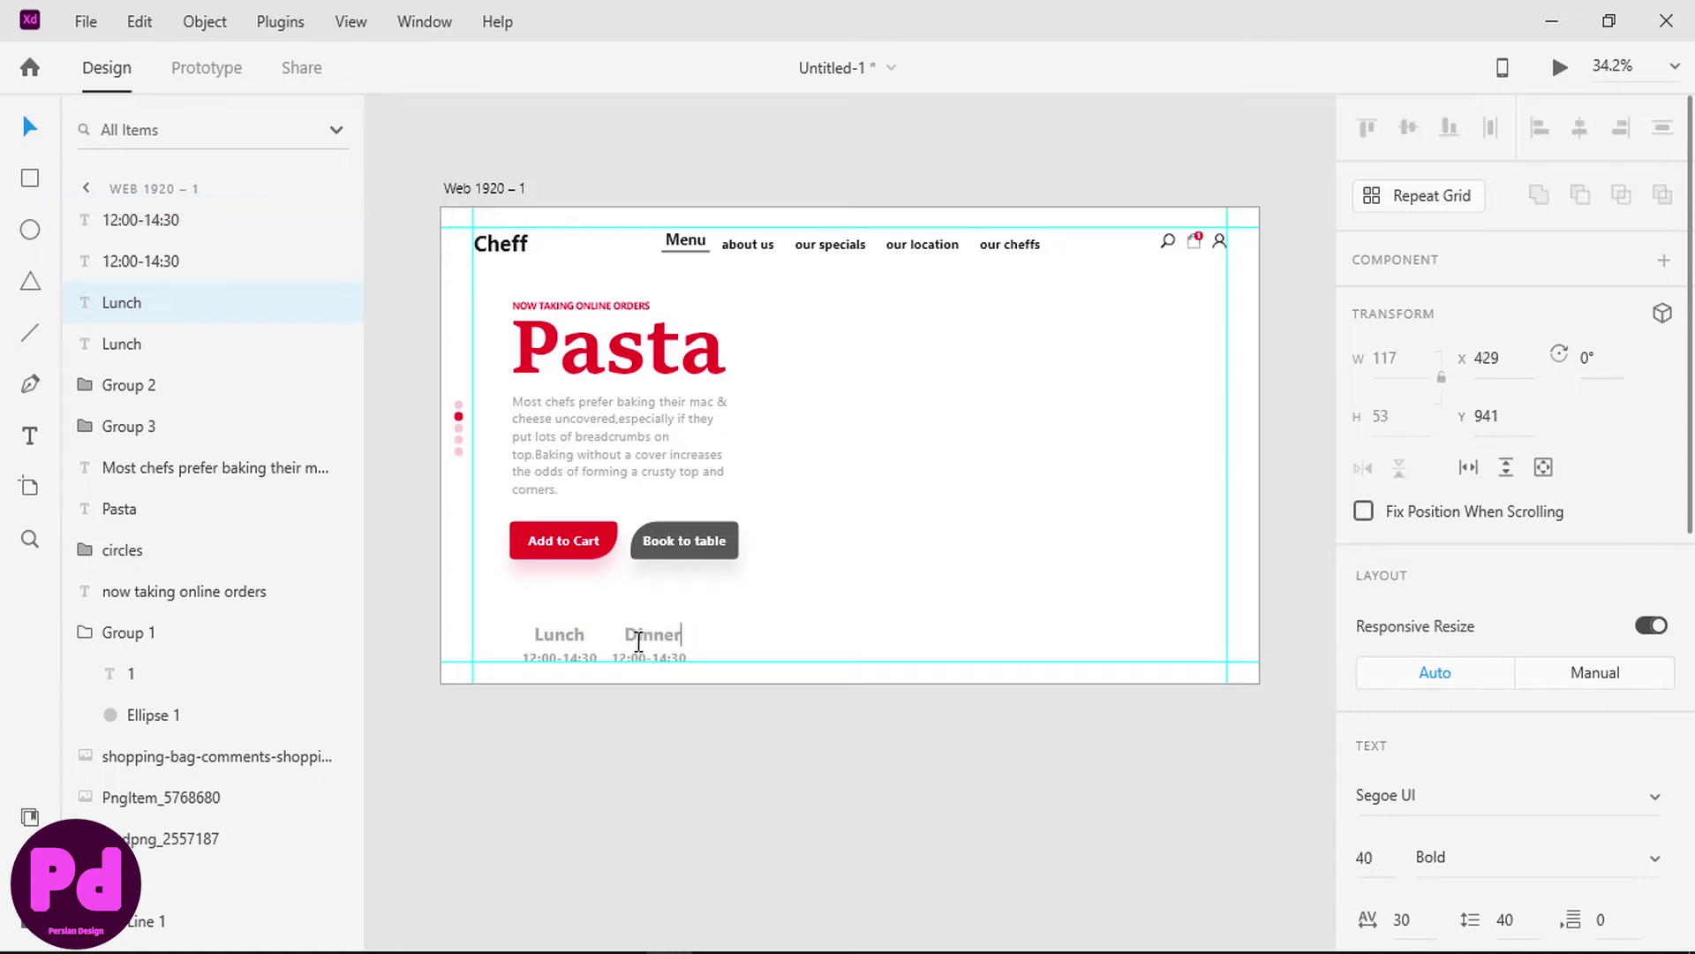
key(Escape)
click(622, 654)
double_click(621, 656)
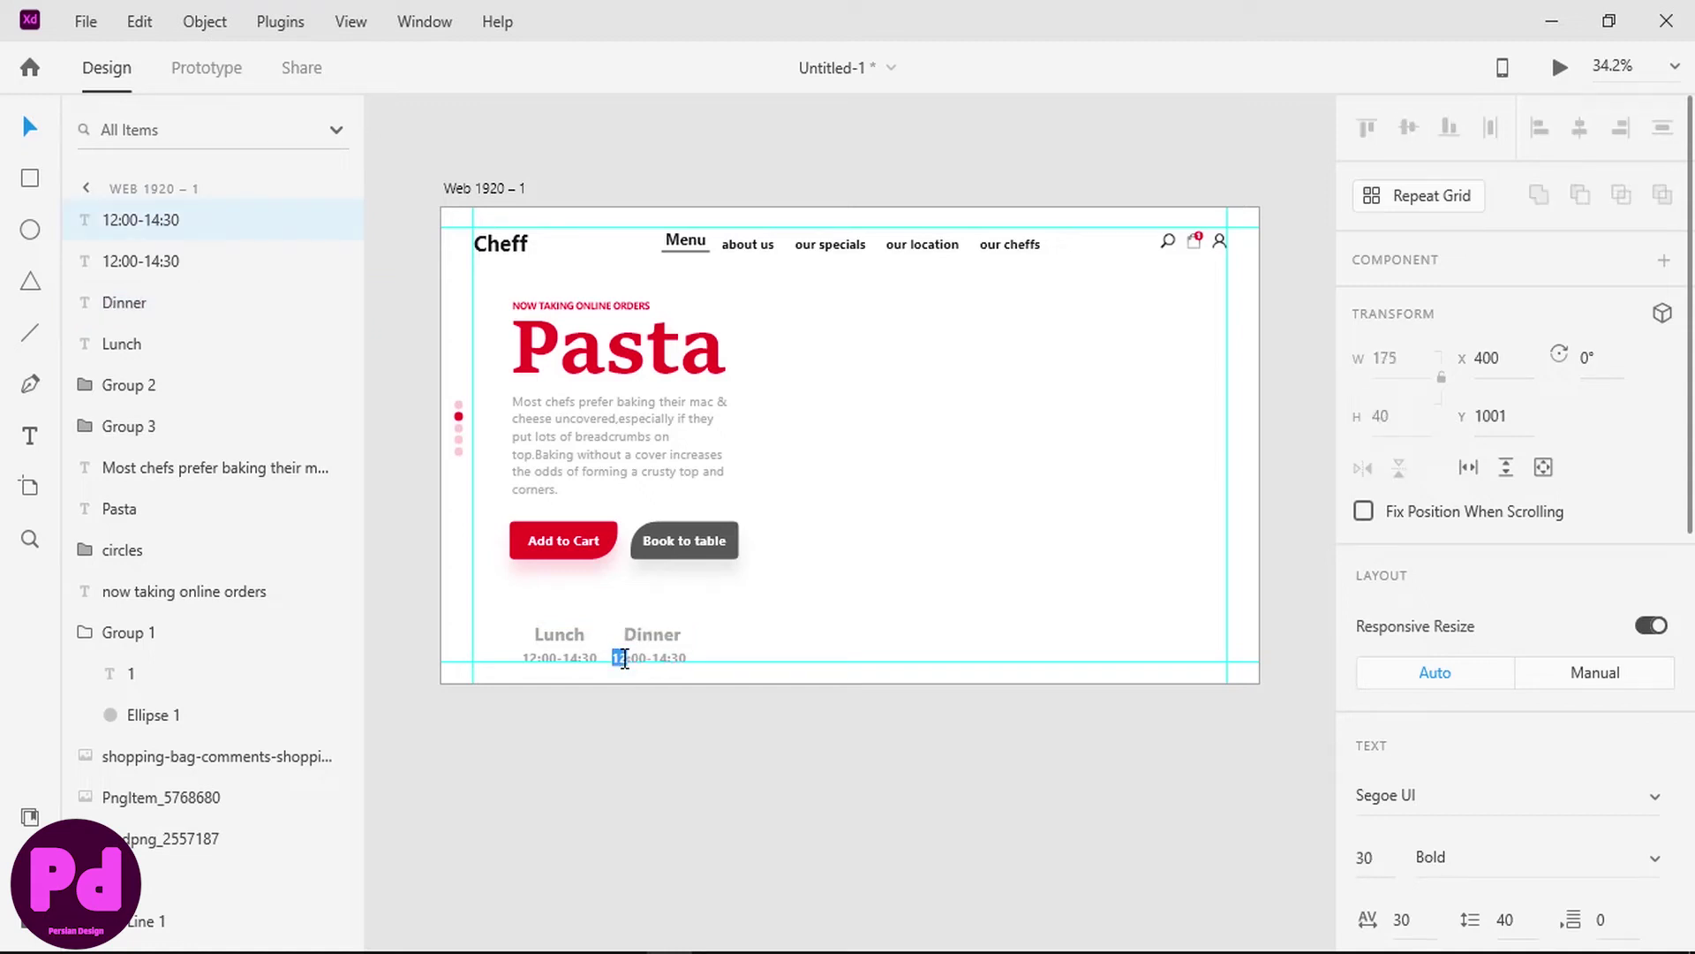
text(20)
double_click(661, 657)
text(12)
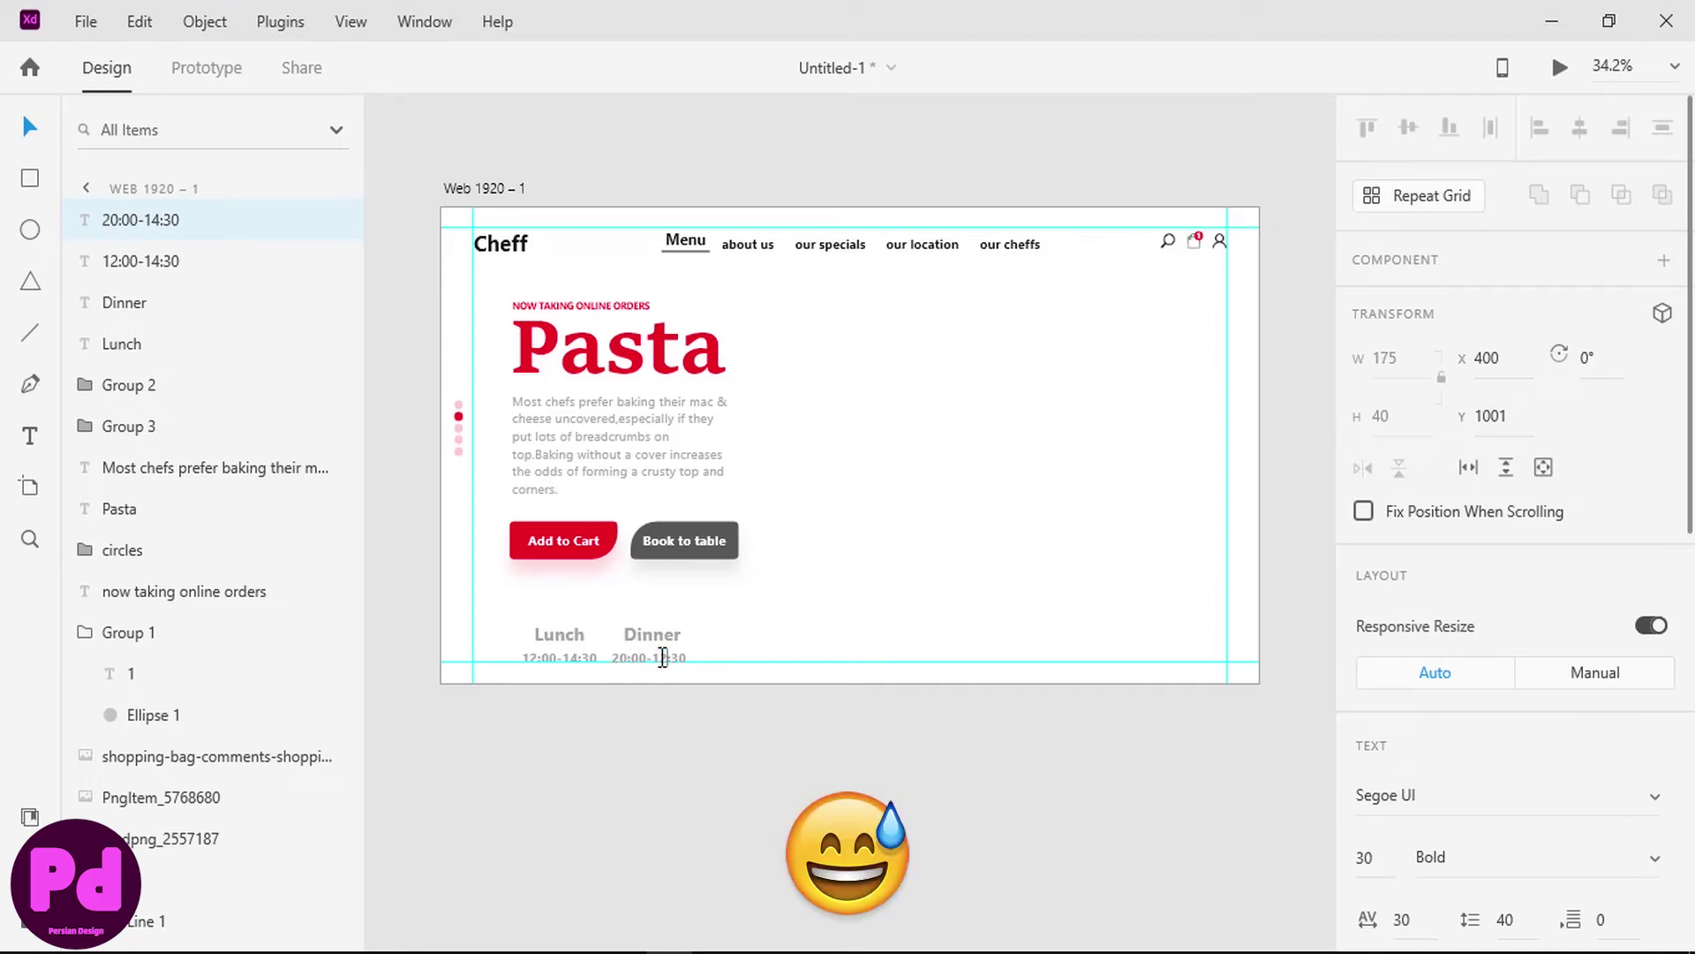
text(11)
key(Escape)
- Centre the Dinner text horizontally with the 20:00-11:30 text
shift+click(652, 634)
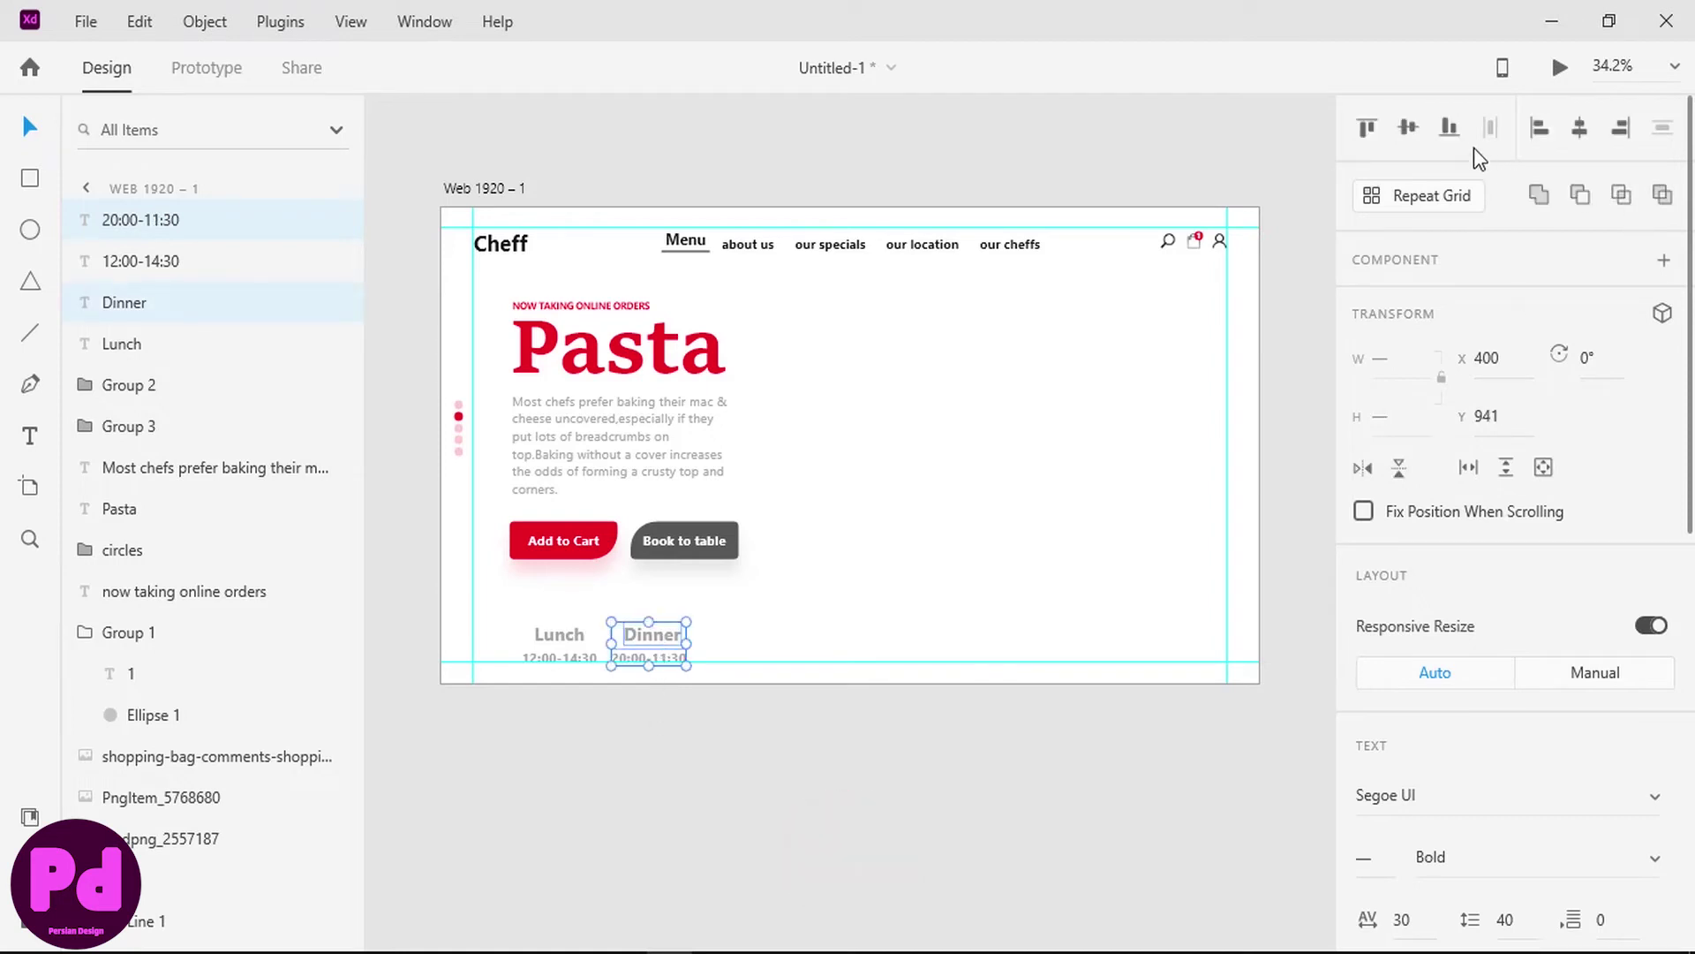
click(1579, 129)
click(675, 794)
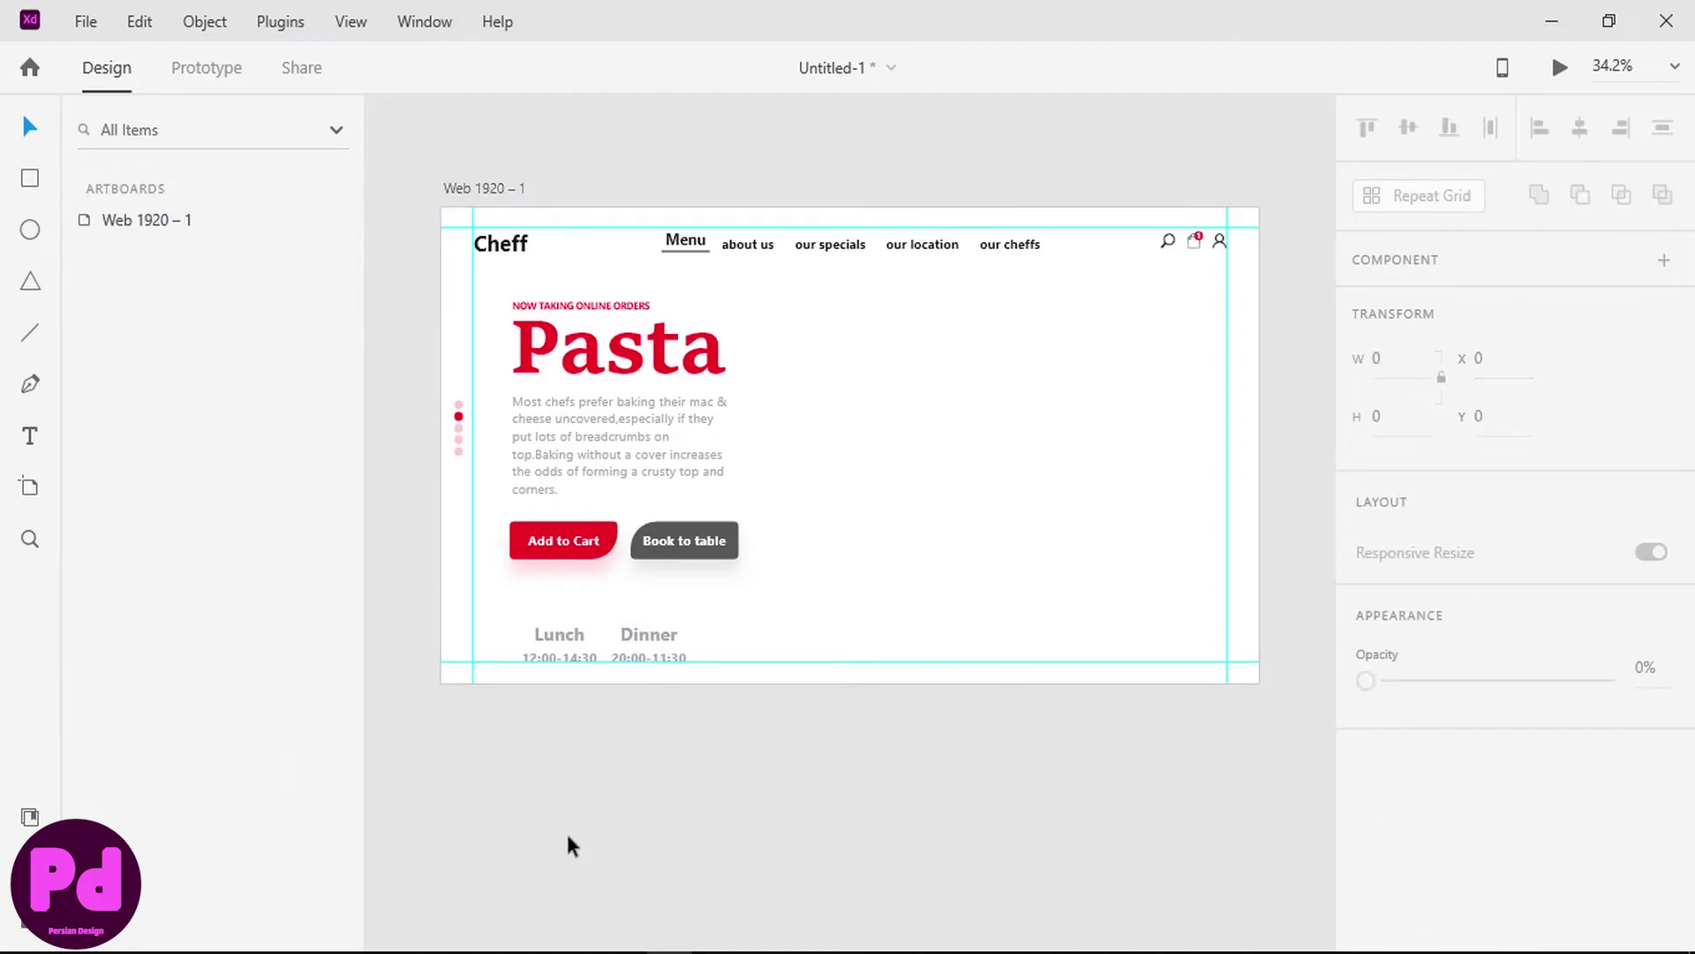
- Set the Lunch text's fill to the saved dark grey #575757
click(551, 629)
double_click(553, 633)
scroll(1417, 675, down, 5)
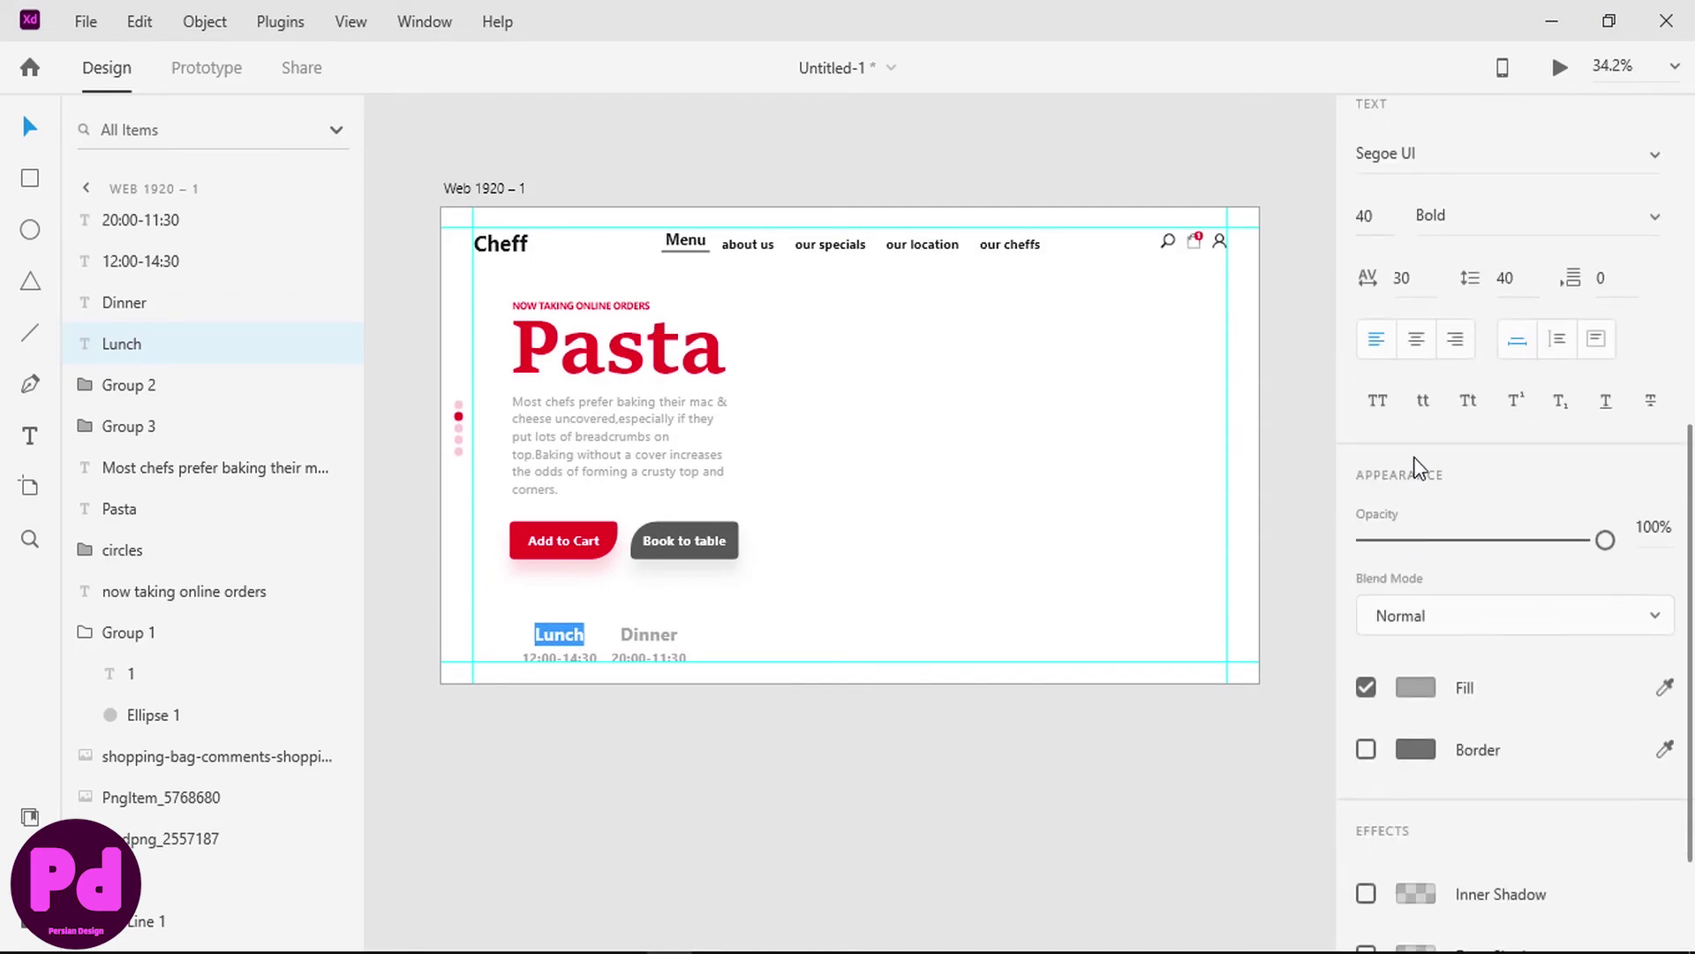
click(1414, 687)
click(1114, 838)
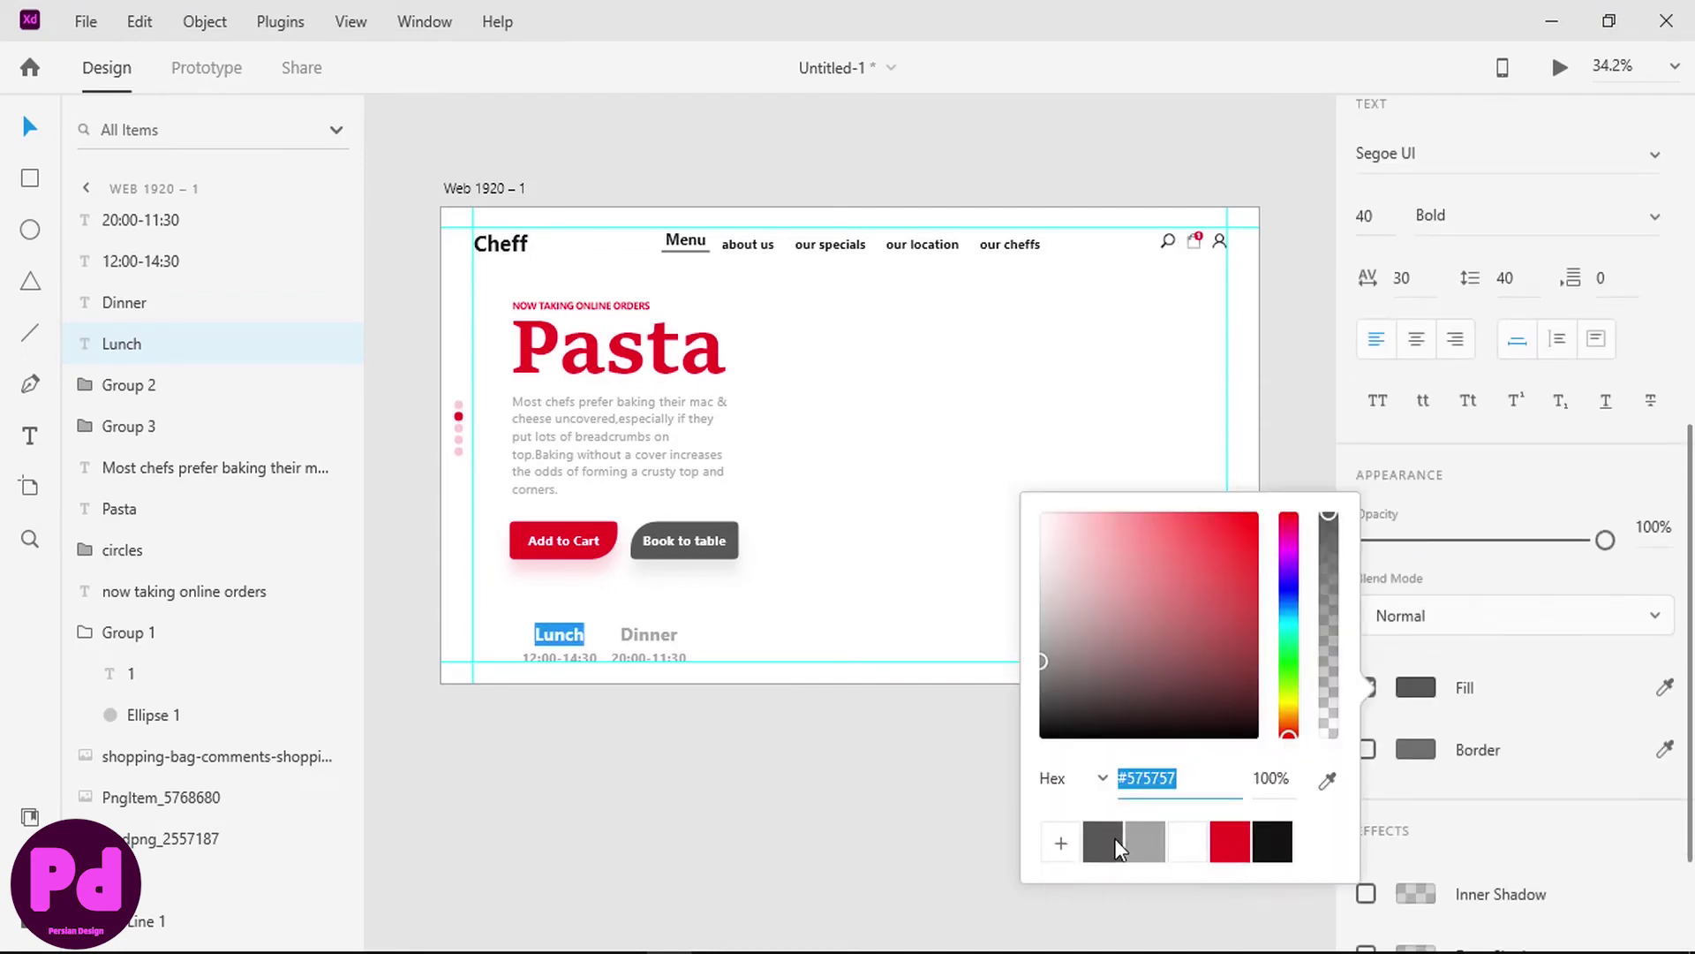
key(Escape)
- Give the Dinner text the same dark grey fill as the Lunch text
double_click(648, 631)
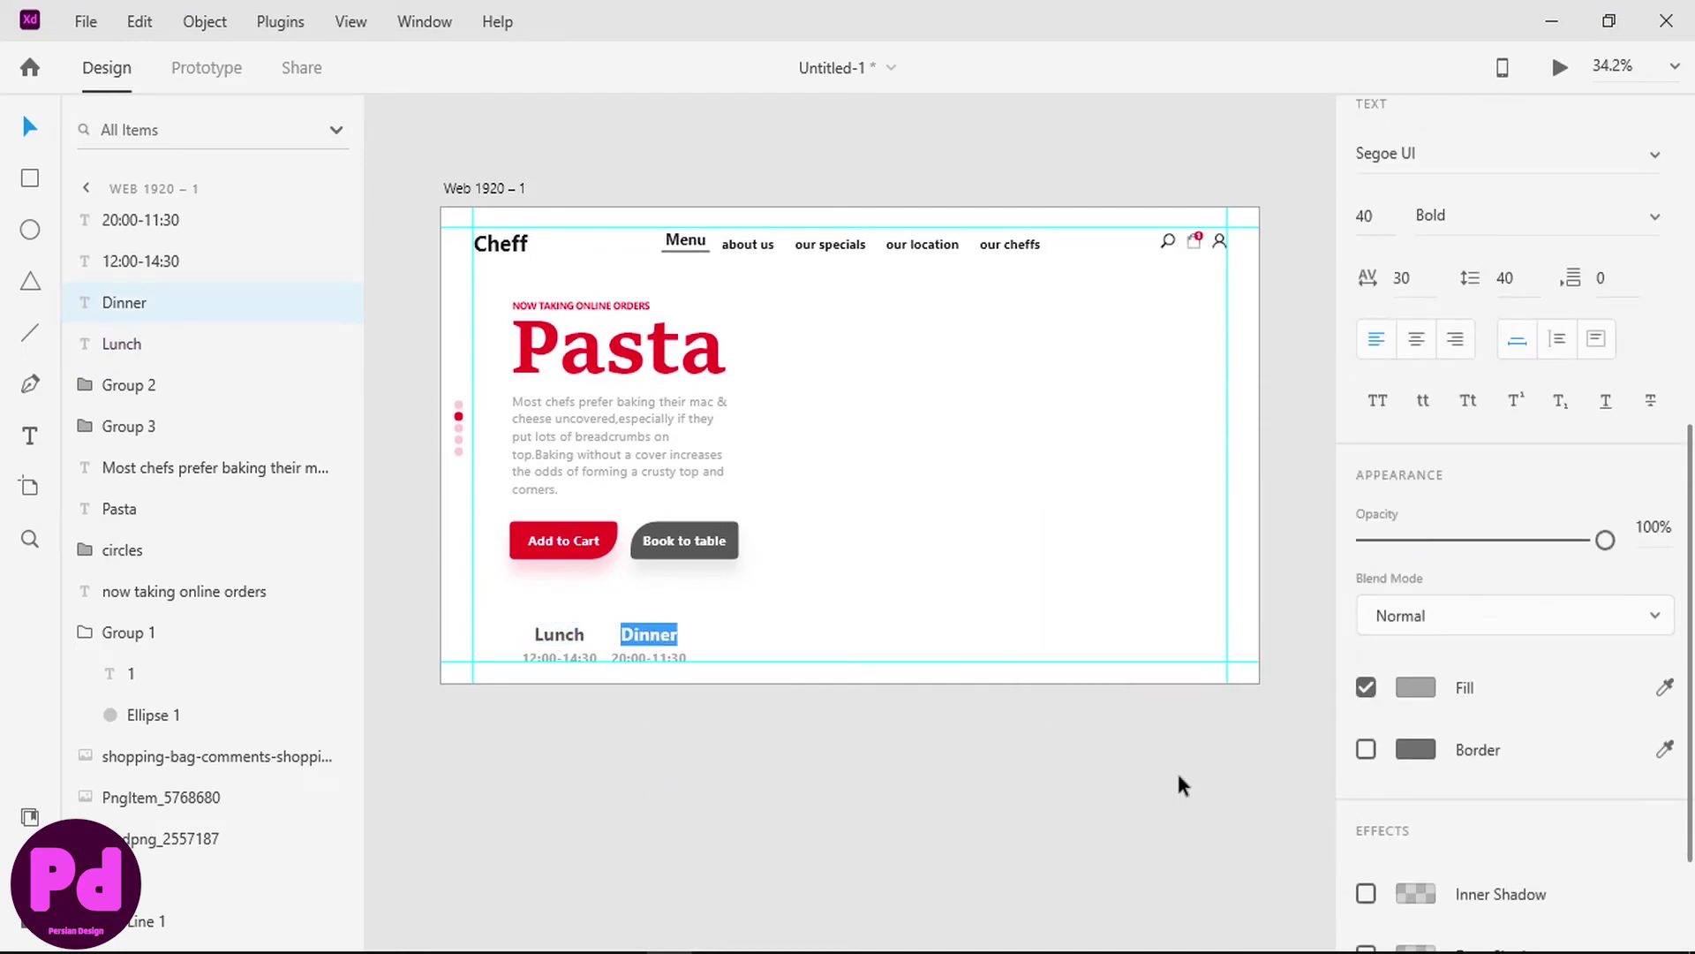
click(1396, 693)
click(1110, 836)
key(Escape)
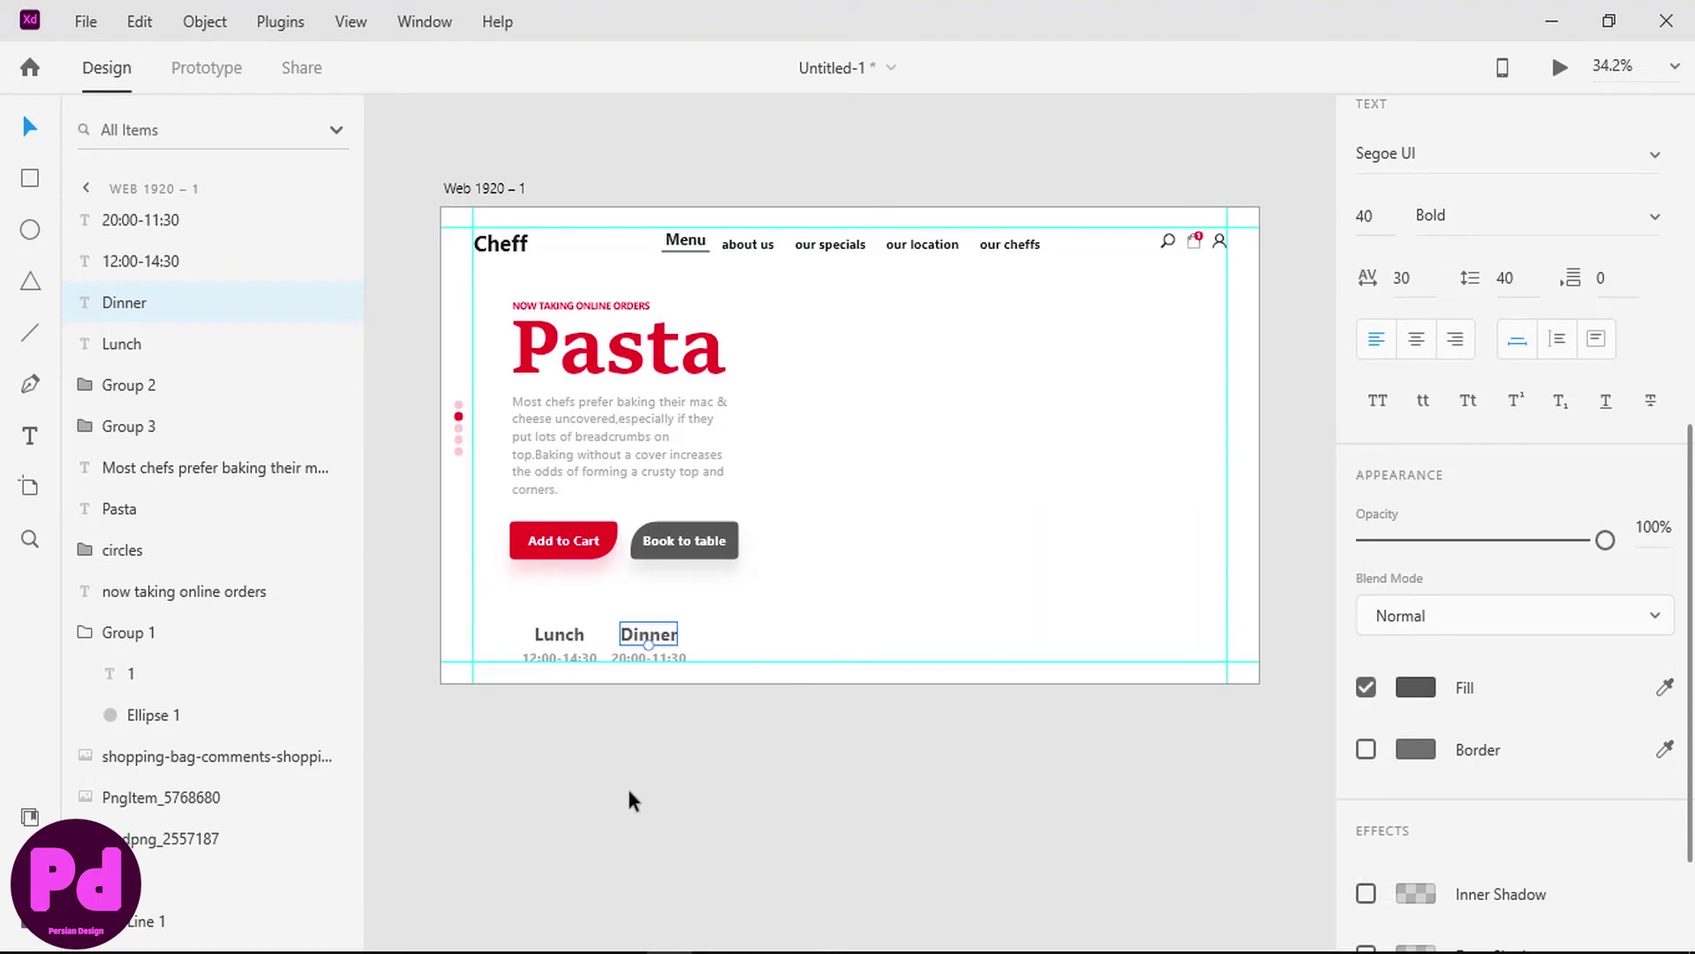
click(745, 722)
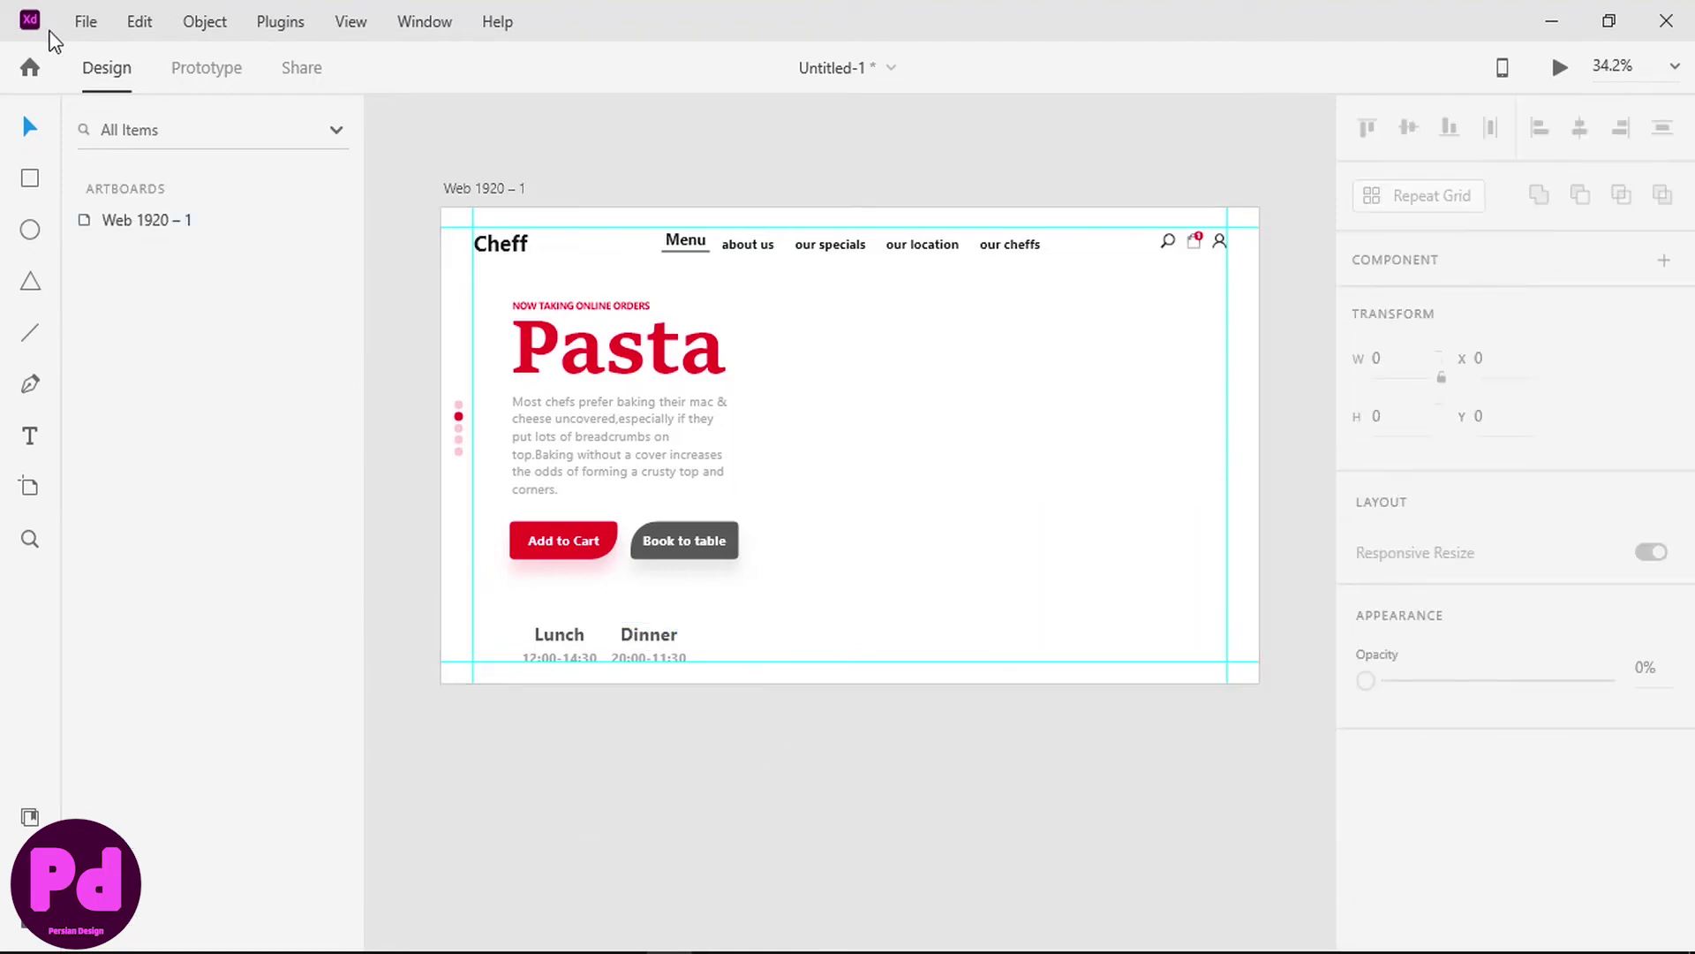
- Import the pasta plate image b839da20.png from the Desktop into the artboard
click(84, 21)
click(176, 541)
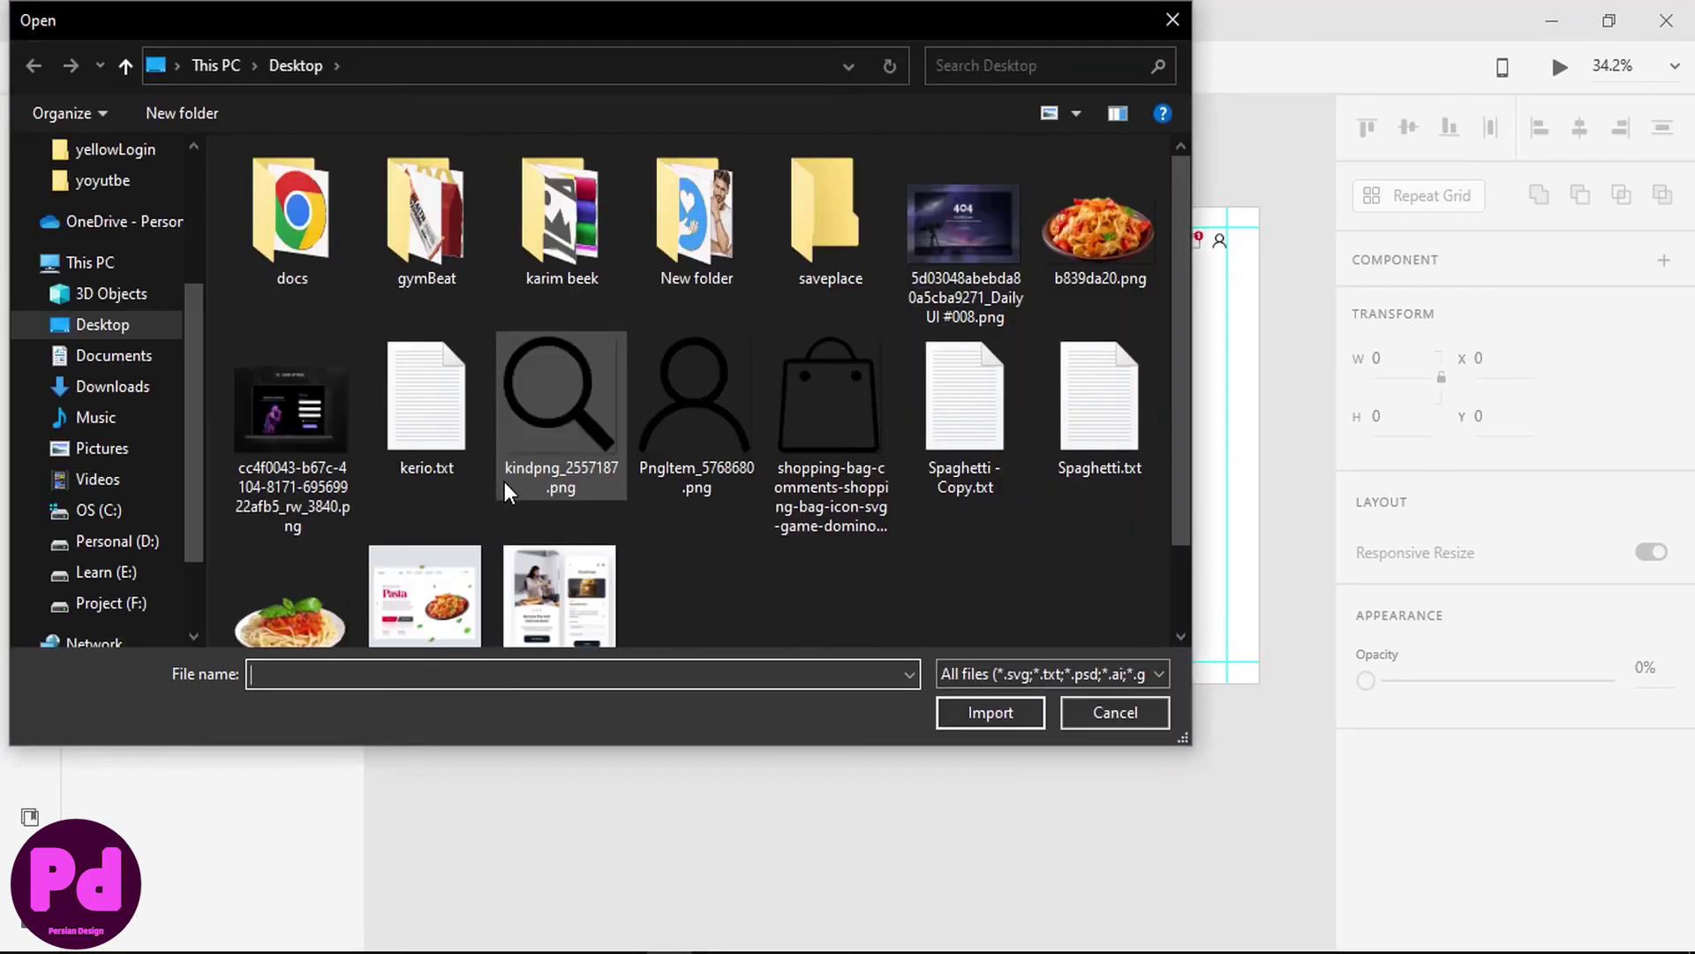
double_click(1100, 228)
- Rotate the pasta image to about -19° and scale it to fill the artboard's empty right half
drag(962, 499, 1167, 263)
drag(1070, 419, 1048, 424)
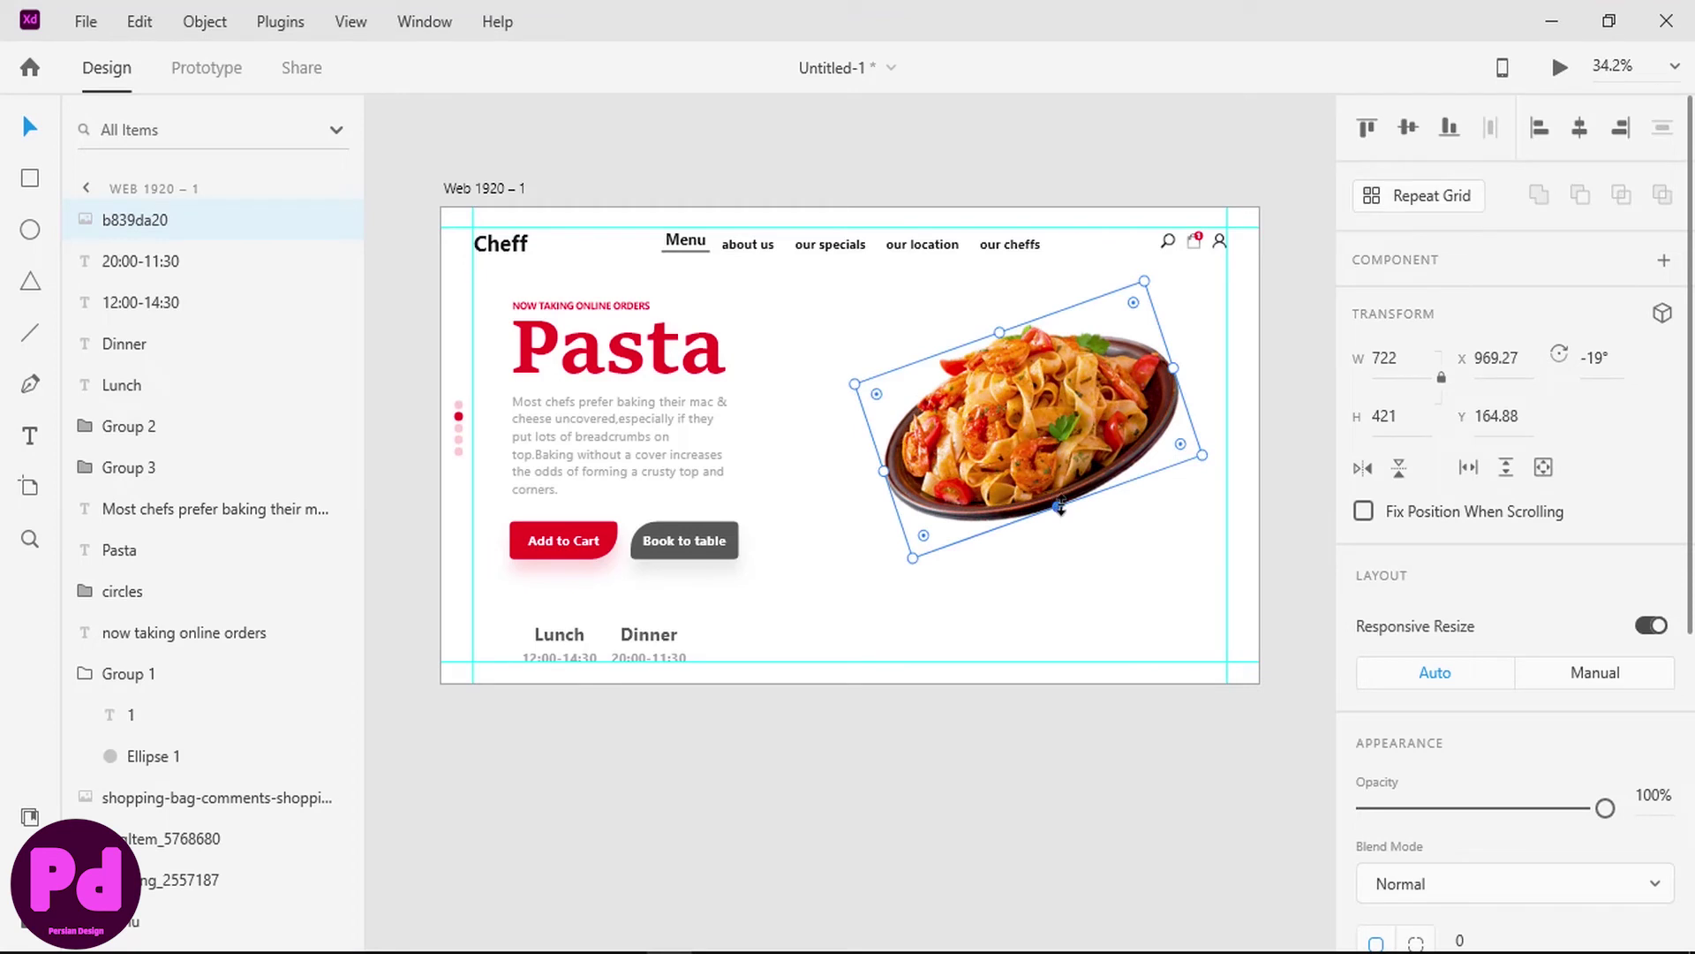
drag(1061, 507, 1071, 541)
drag(1045, 461, 1031, 453)
click(1032, 741)
- Draw a rectangle about 553 × 43 below the pasta plate and fill it with the saved black #111111
click(29, 178)
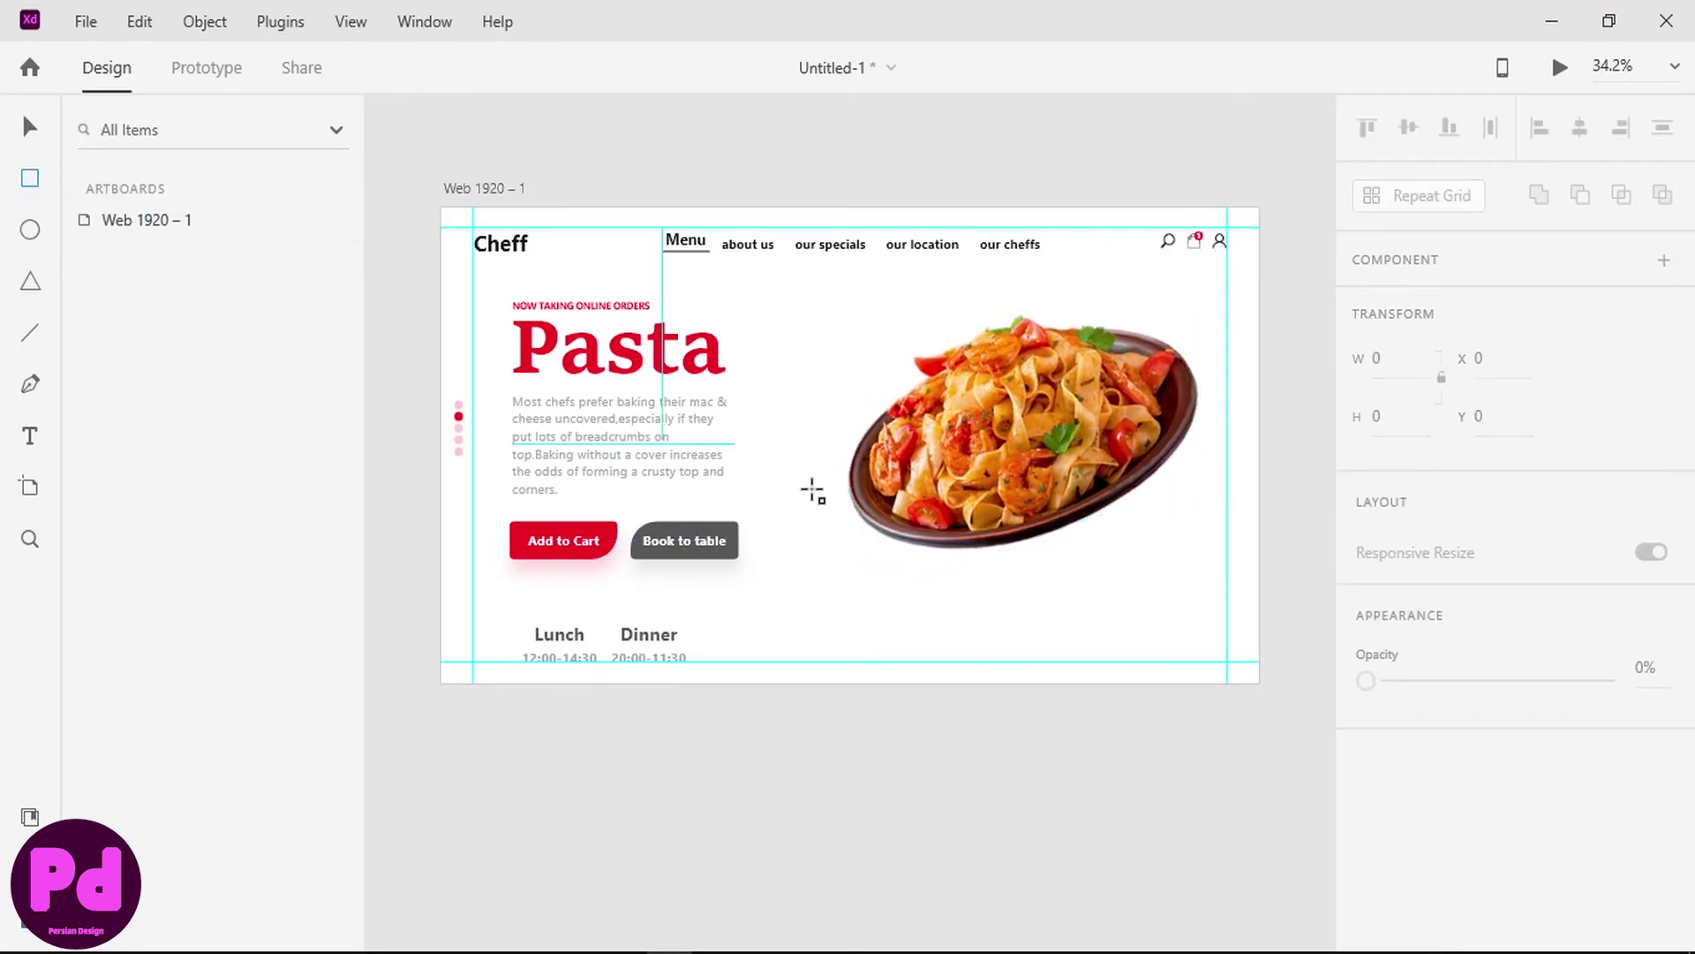
drag(881, 585, 1117, 605)
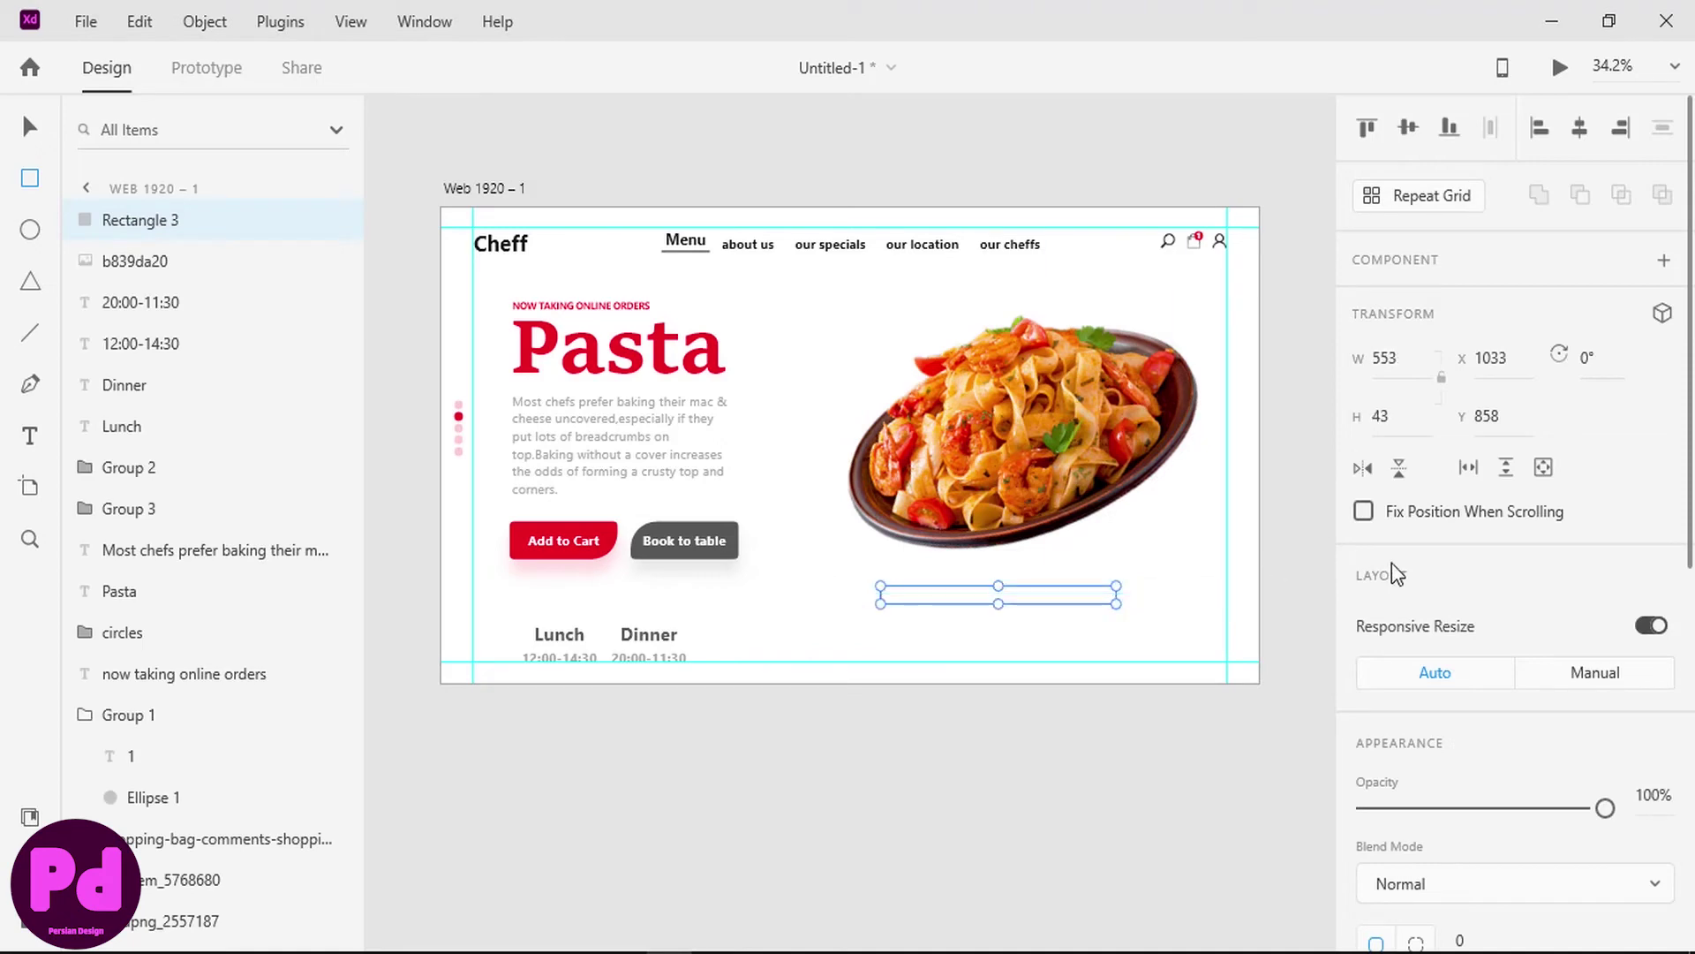
scroll(1392, 563, down, 7)
click(1413, 378)
click(1277, 553)
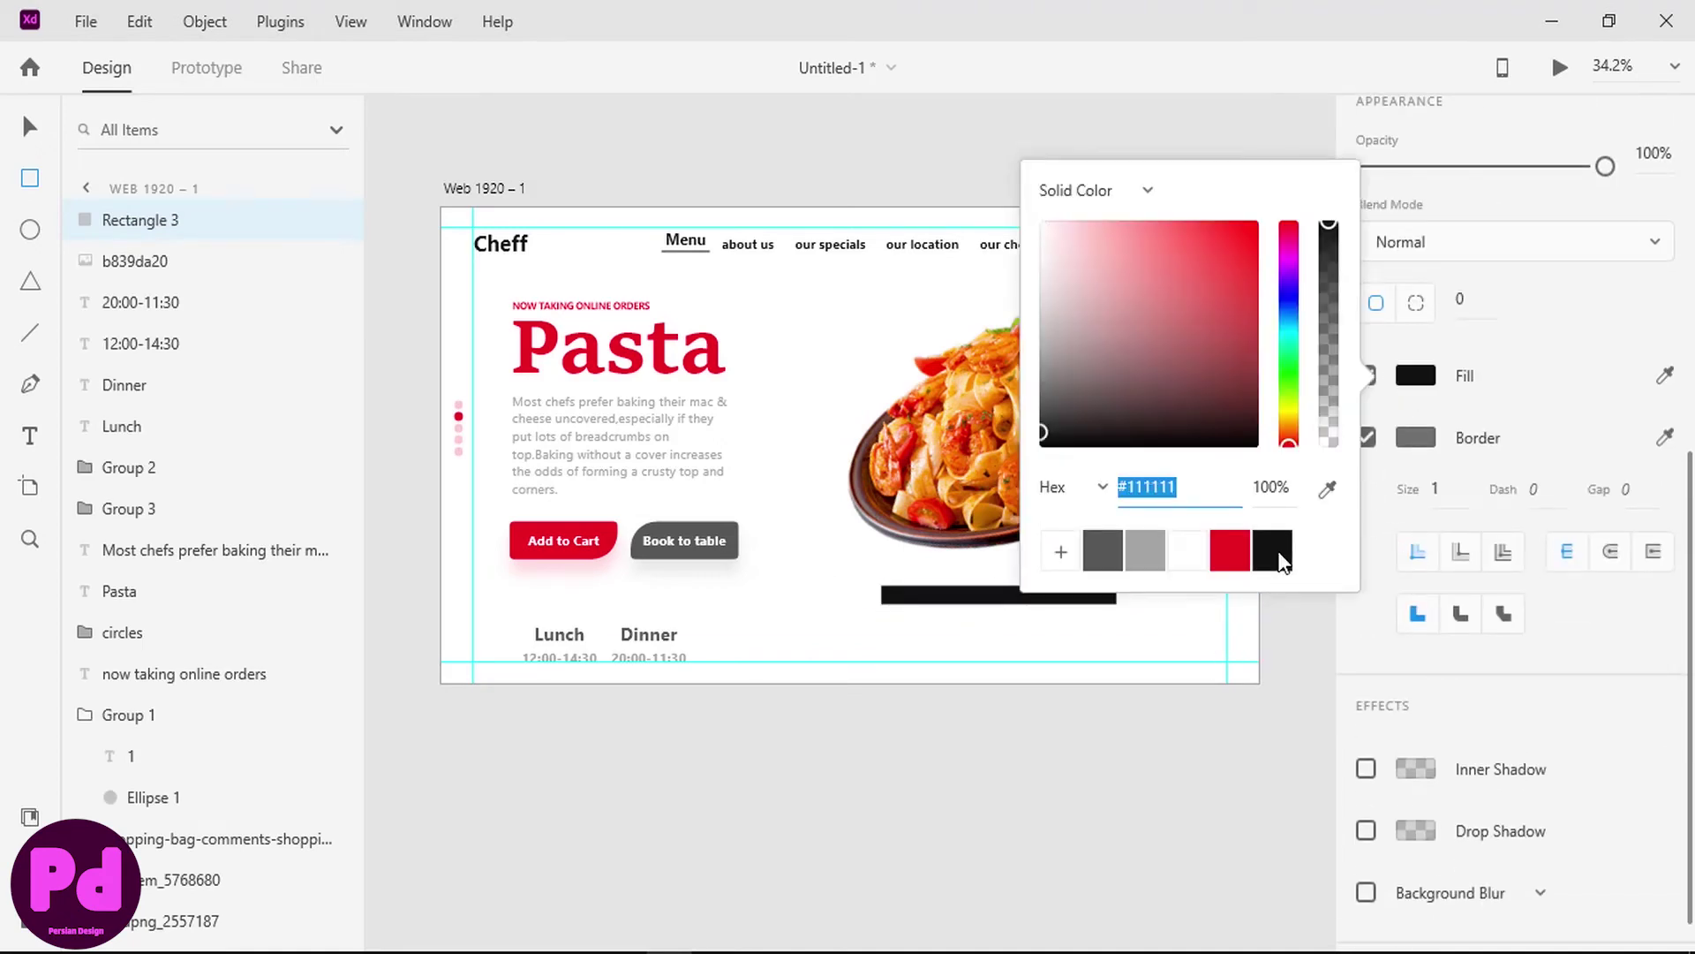
click(1409, 530)
- Try a 30% opacity on the rectangle's fill colour and undo it
click(1413, 378)
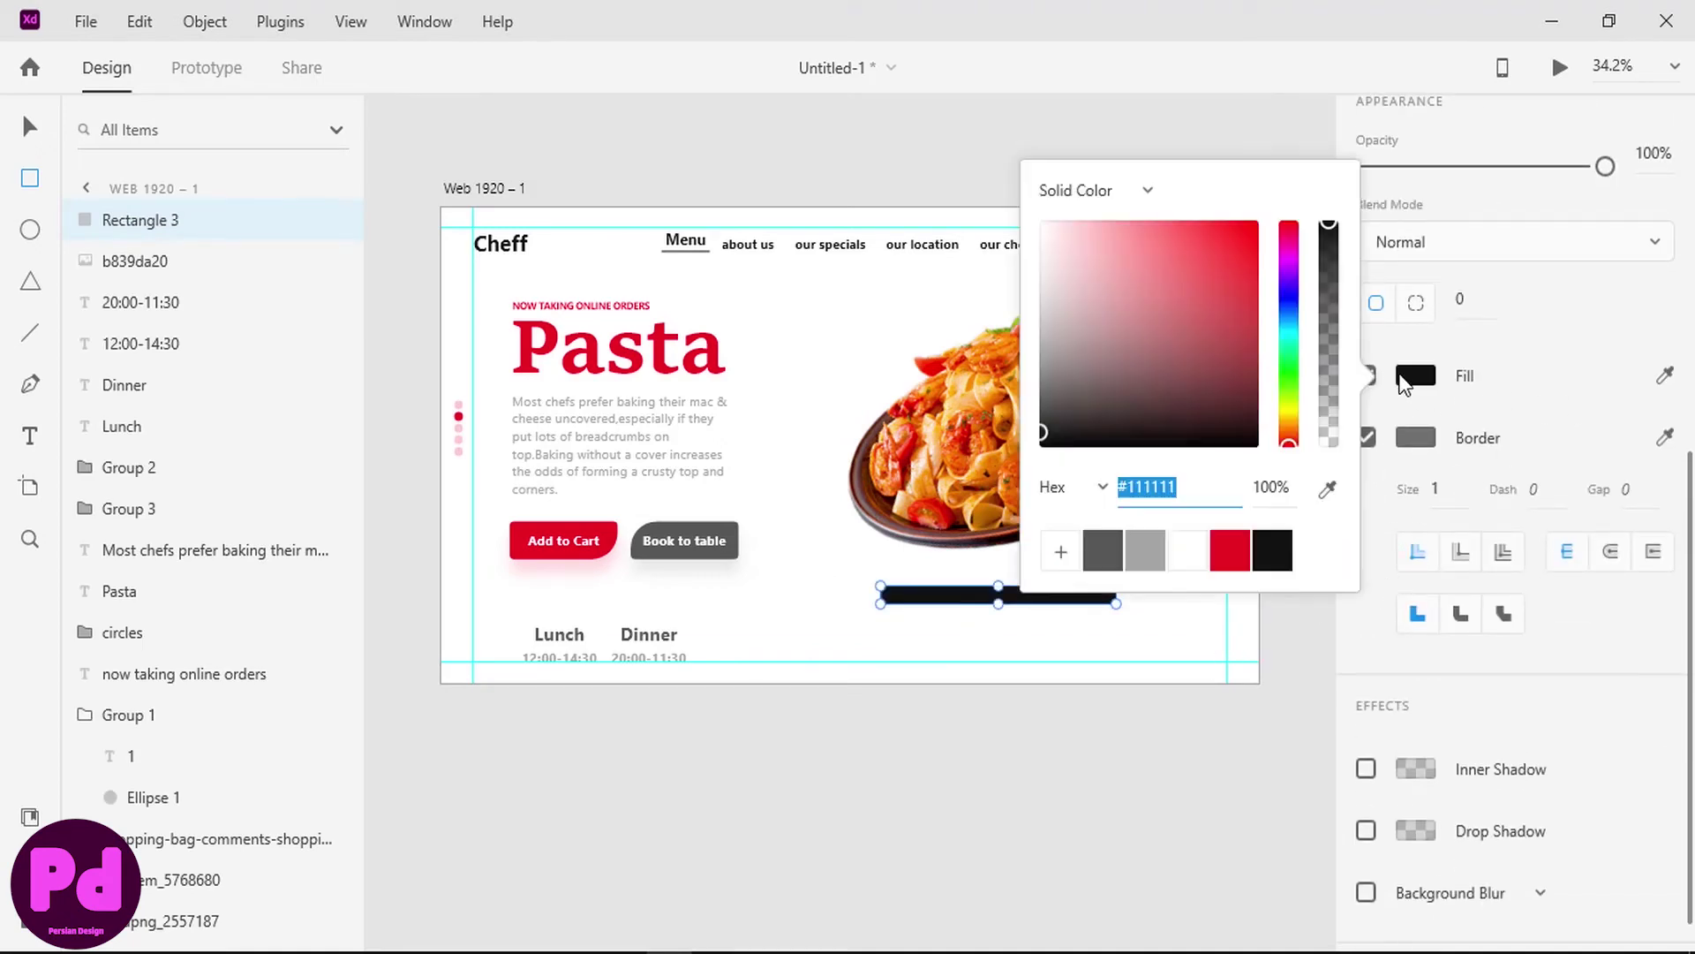
click(1274, 495)
text(30)
key(Return)
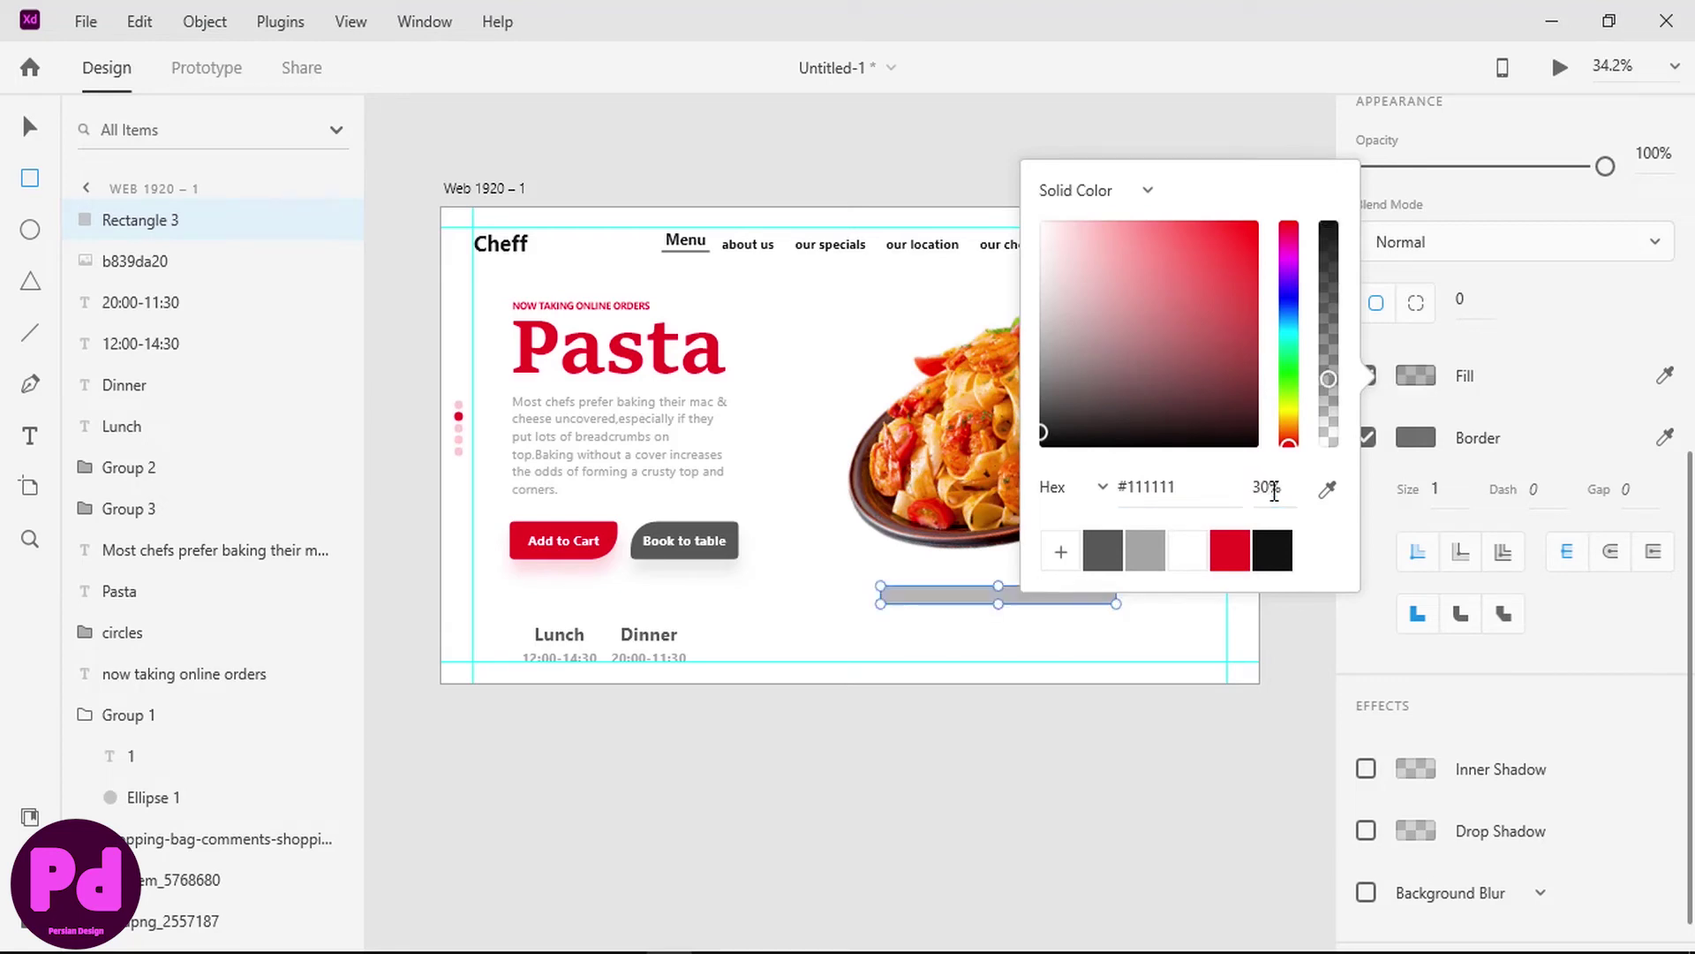
key(ctrl+z)
- Flatten the rectangle to a thinner strip and turn off its fill and border
click(996, 604)
drag(996, 605, 990, 590)
click(1366, 376)
click(1366, 437)
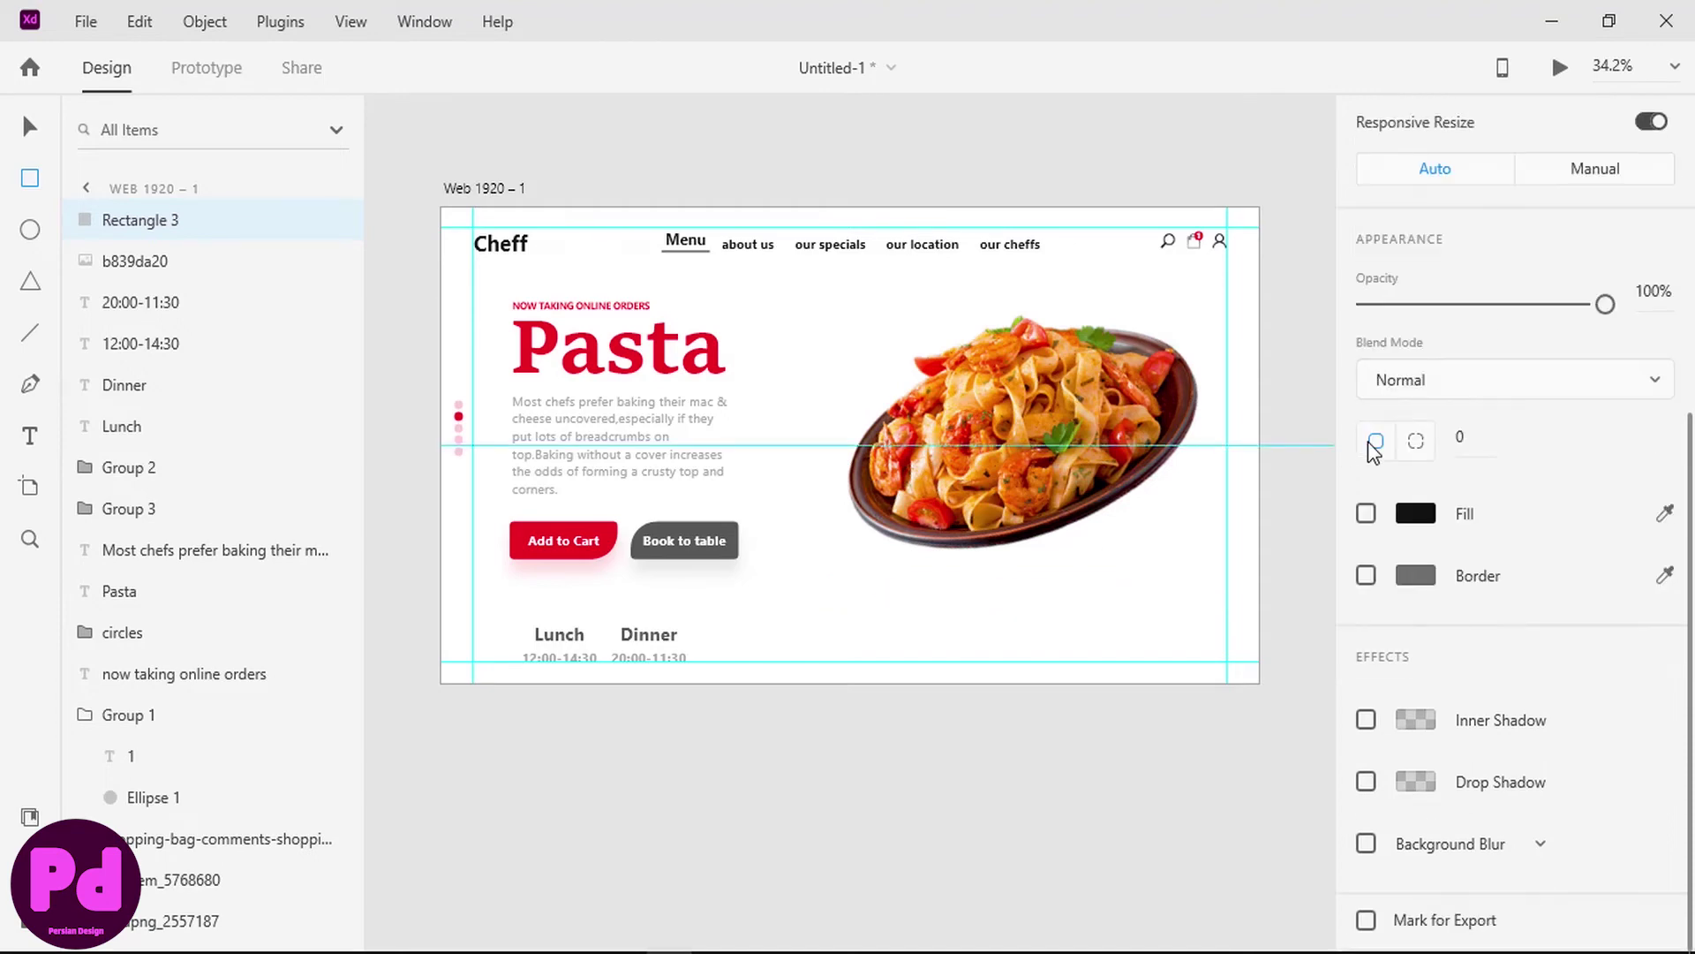
- Add a drop shadow to the rectangle, lowering its colour opacity to 10% and setting its blur to 50
click(1362, 777)
scroll(1413, 733, down, 1)
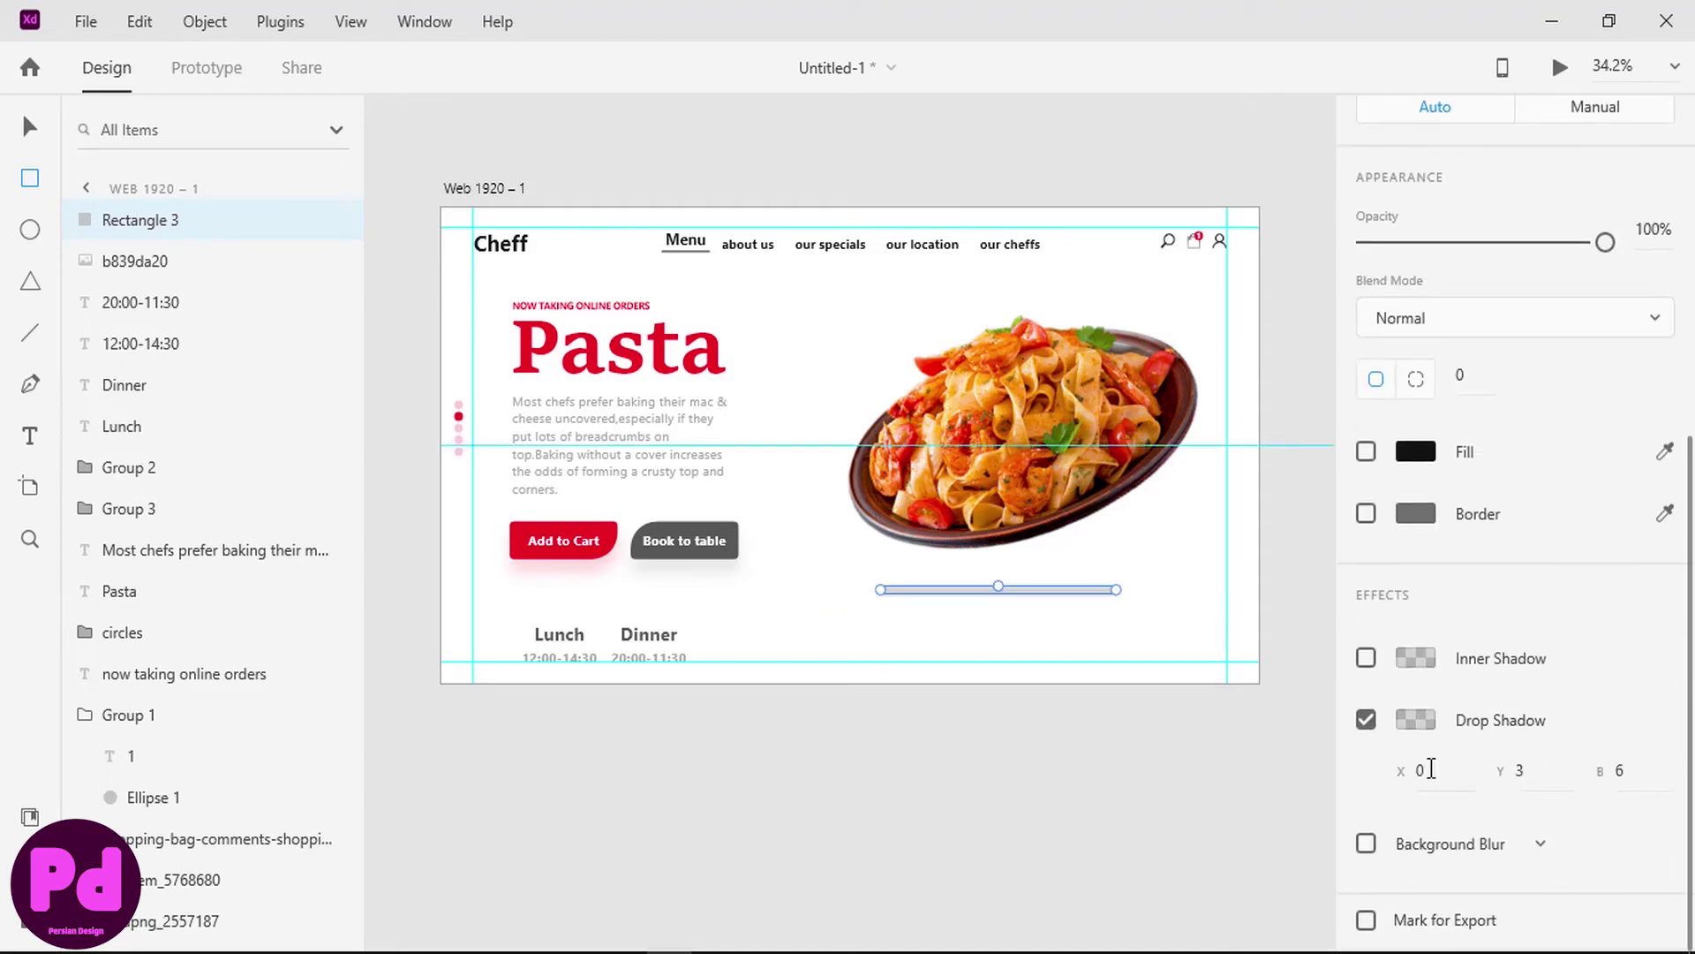
click(1415, 720)
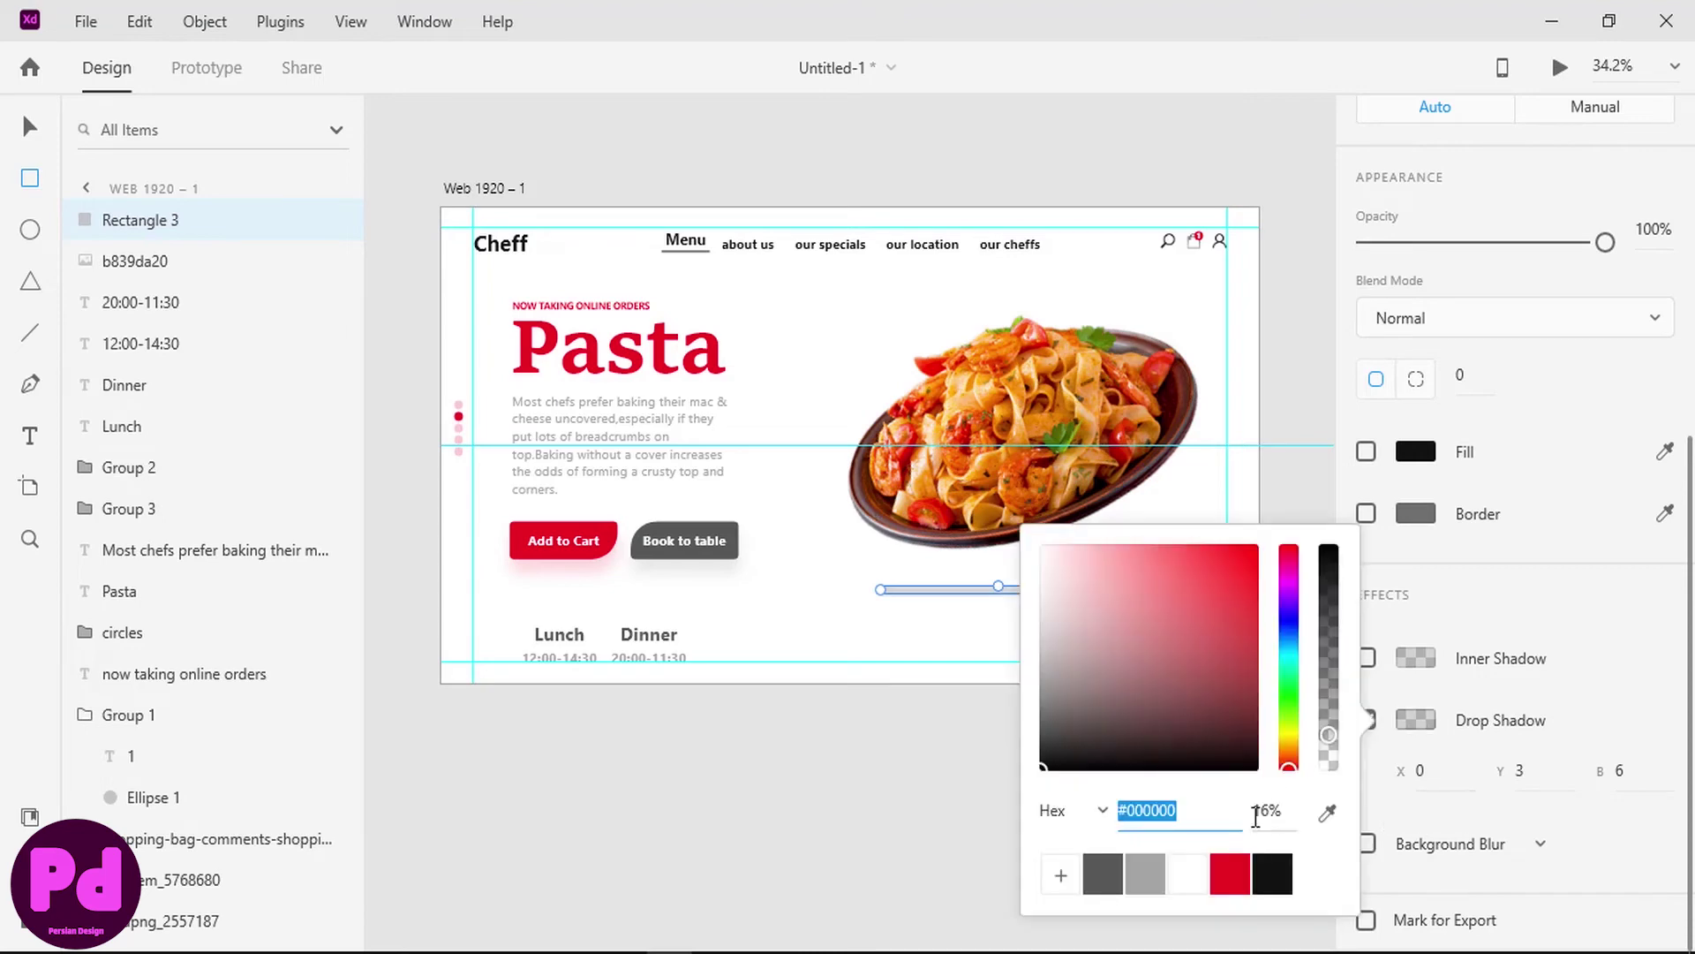
text(10)
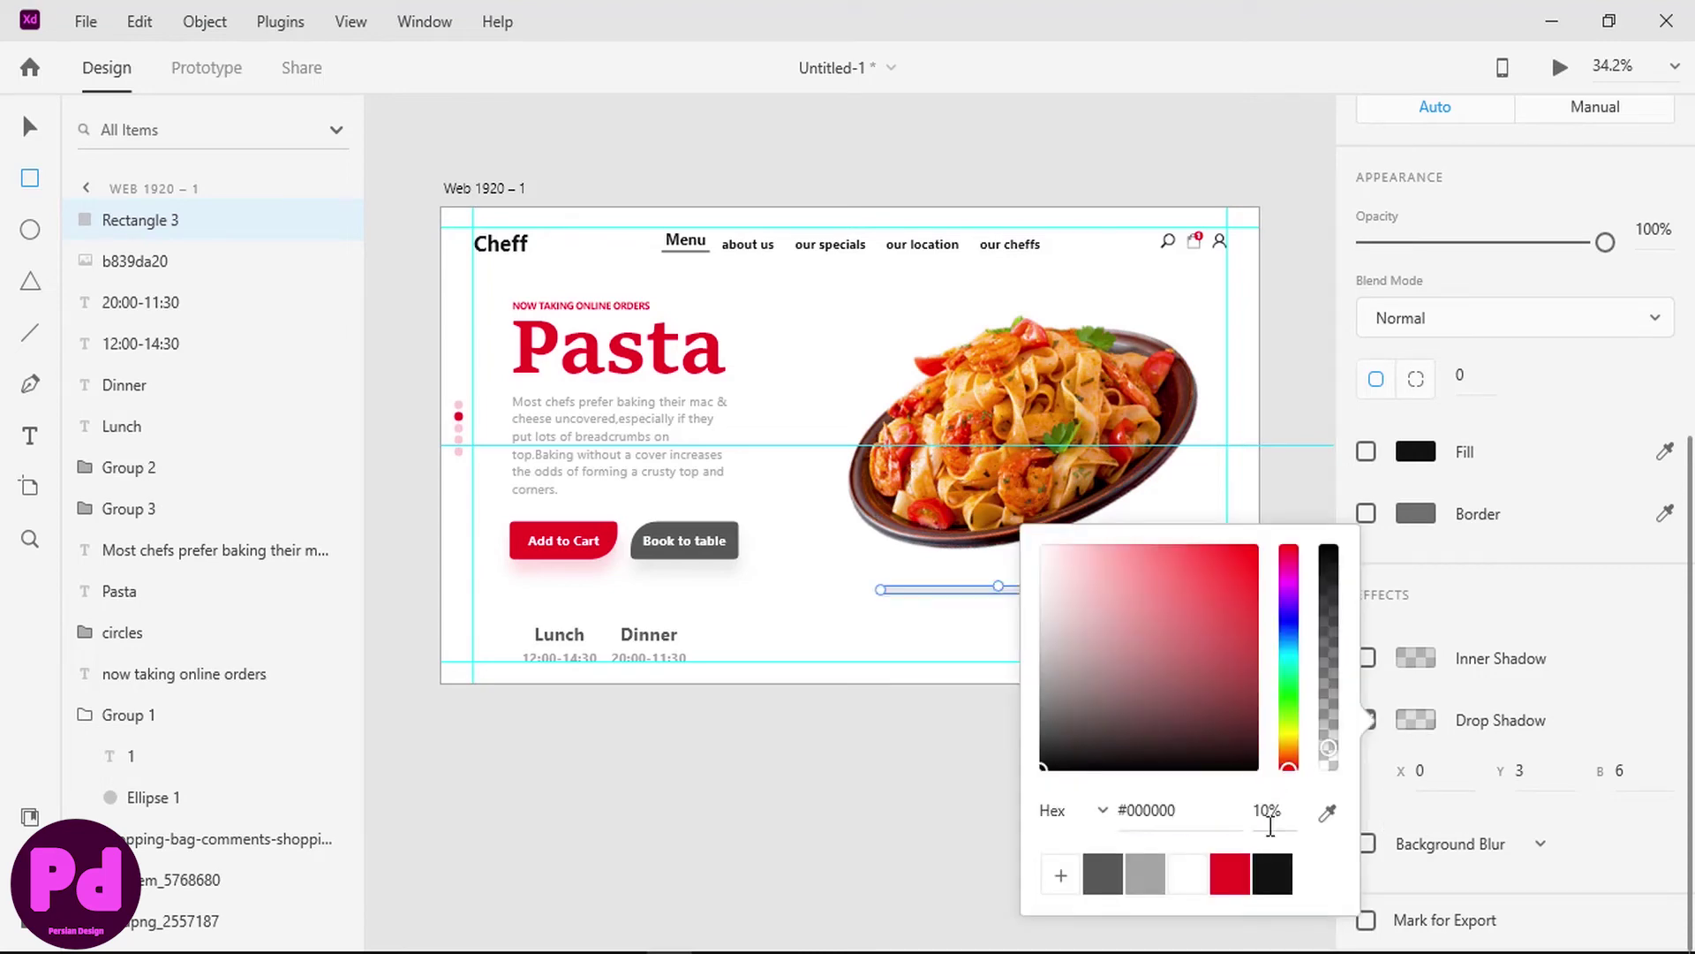
key(Return)
text(5)
key(Return)
click(1622, 774)
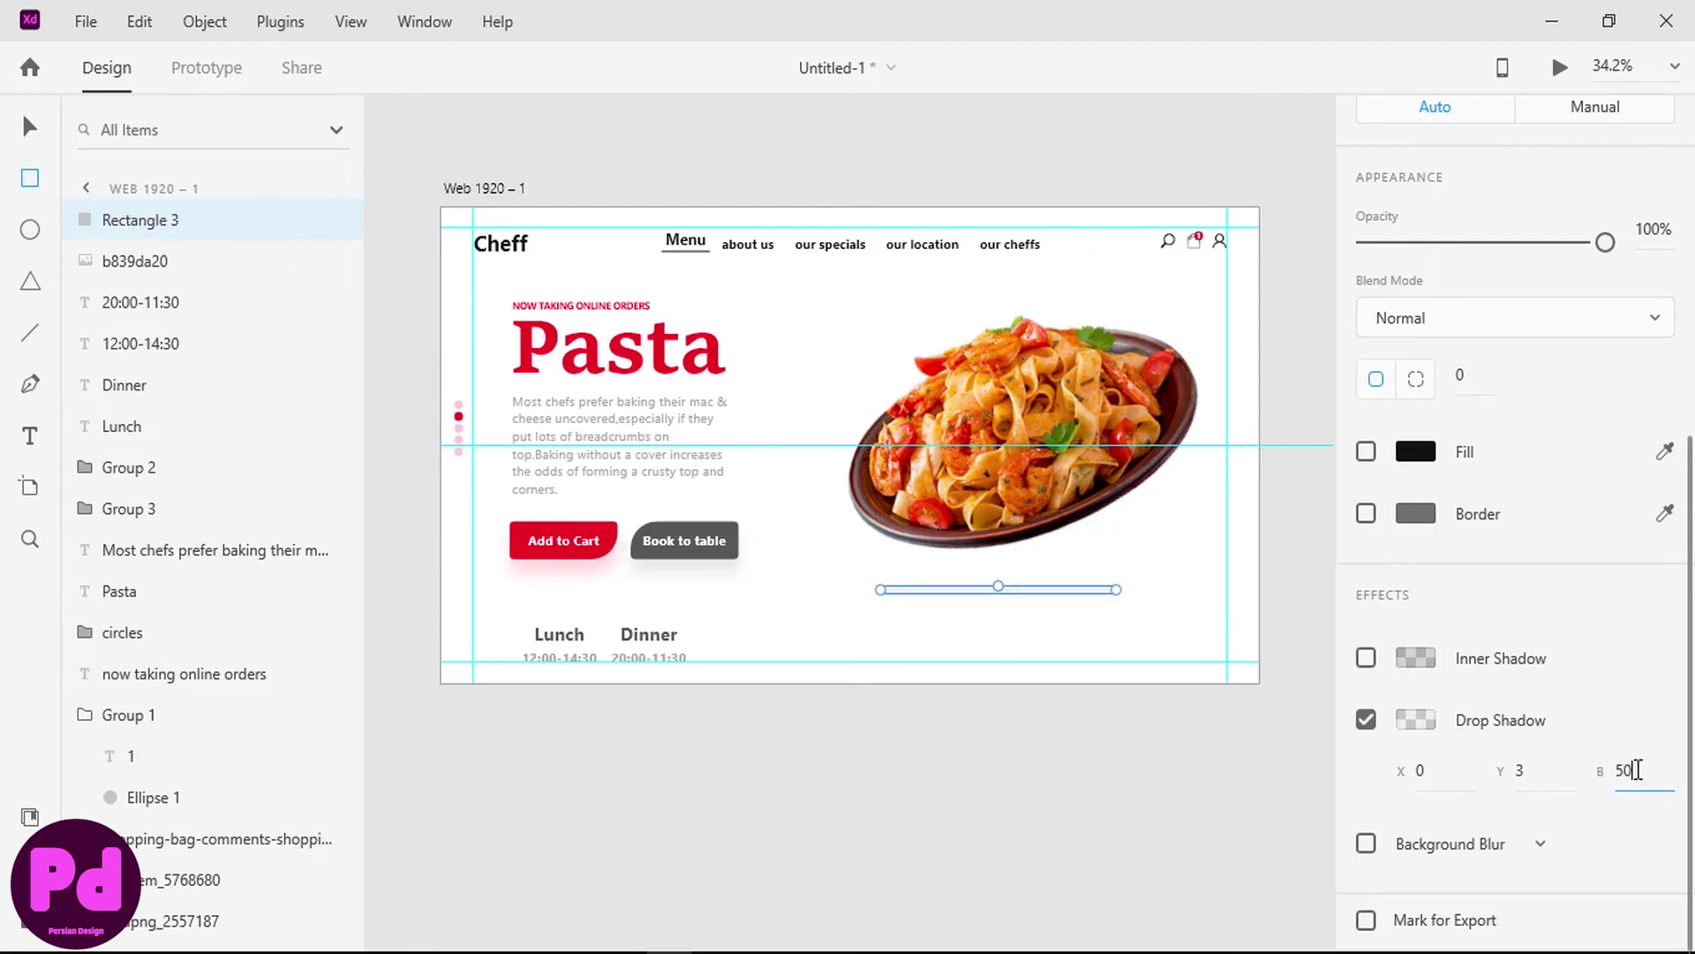
key(Return)
- Set the rectangle's drop shadow colour to #111111 at 30% opacity
click(1435, 718)
click(1257, 812)
text(10)
key(Return)
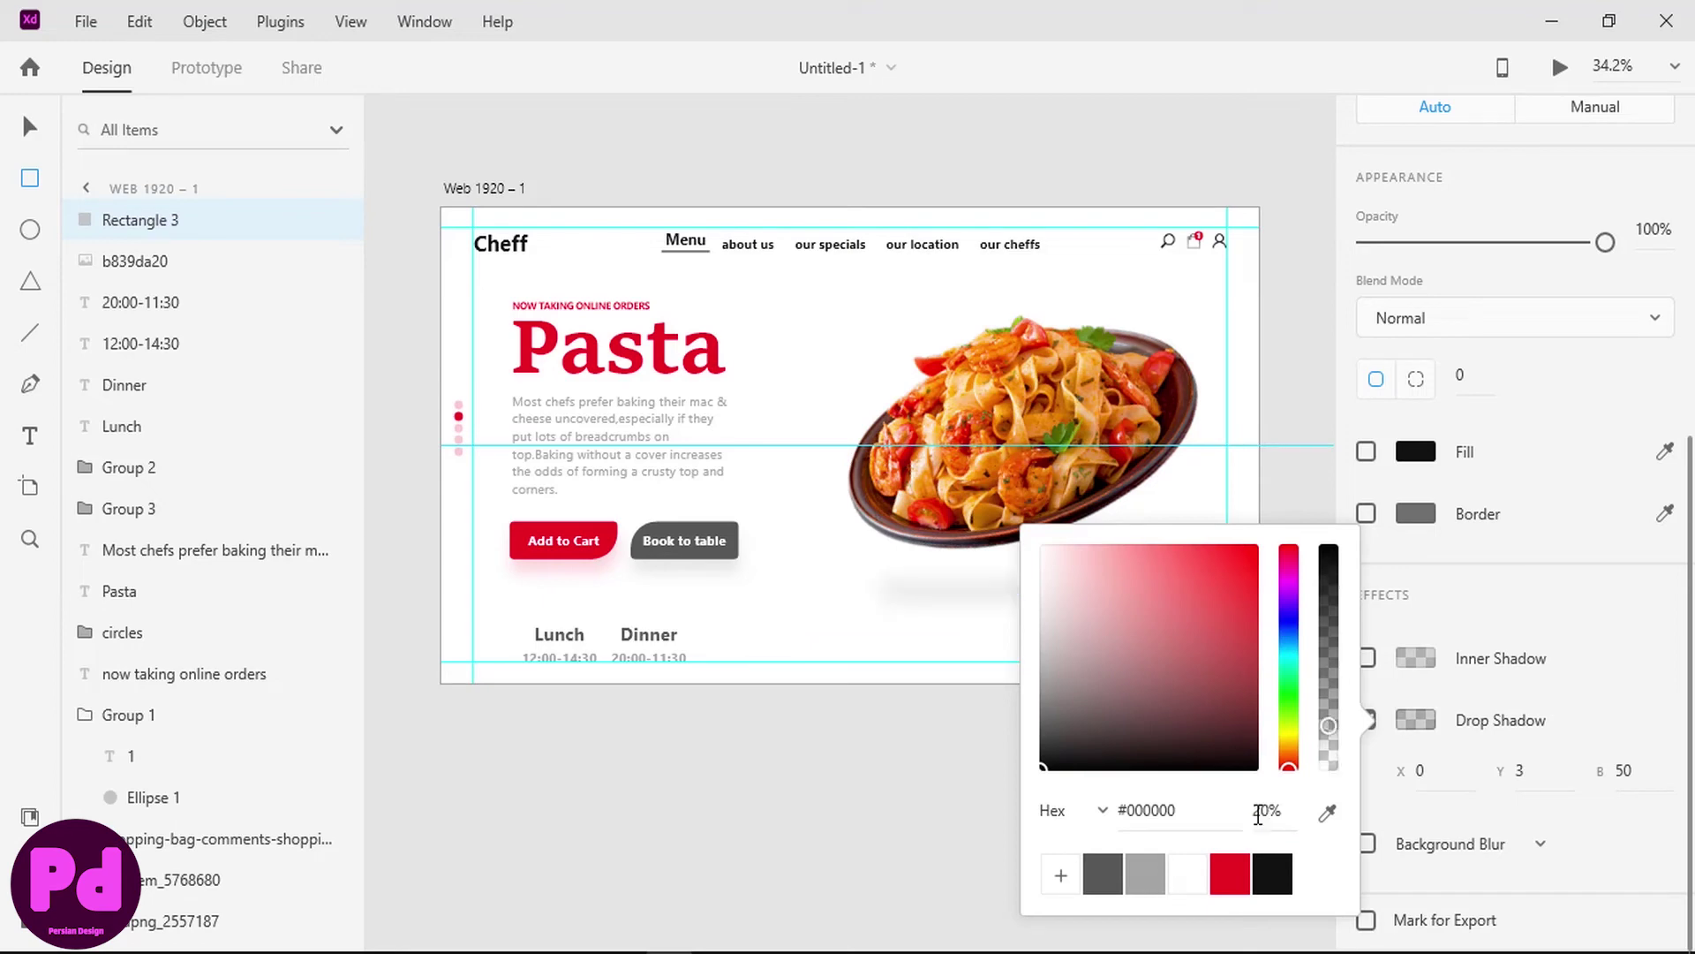
text(30)
key(Return)
click(1114, 878)
click(1275, 874)
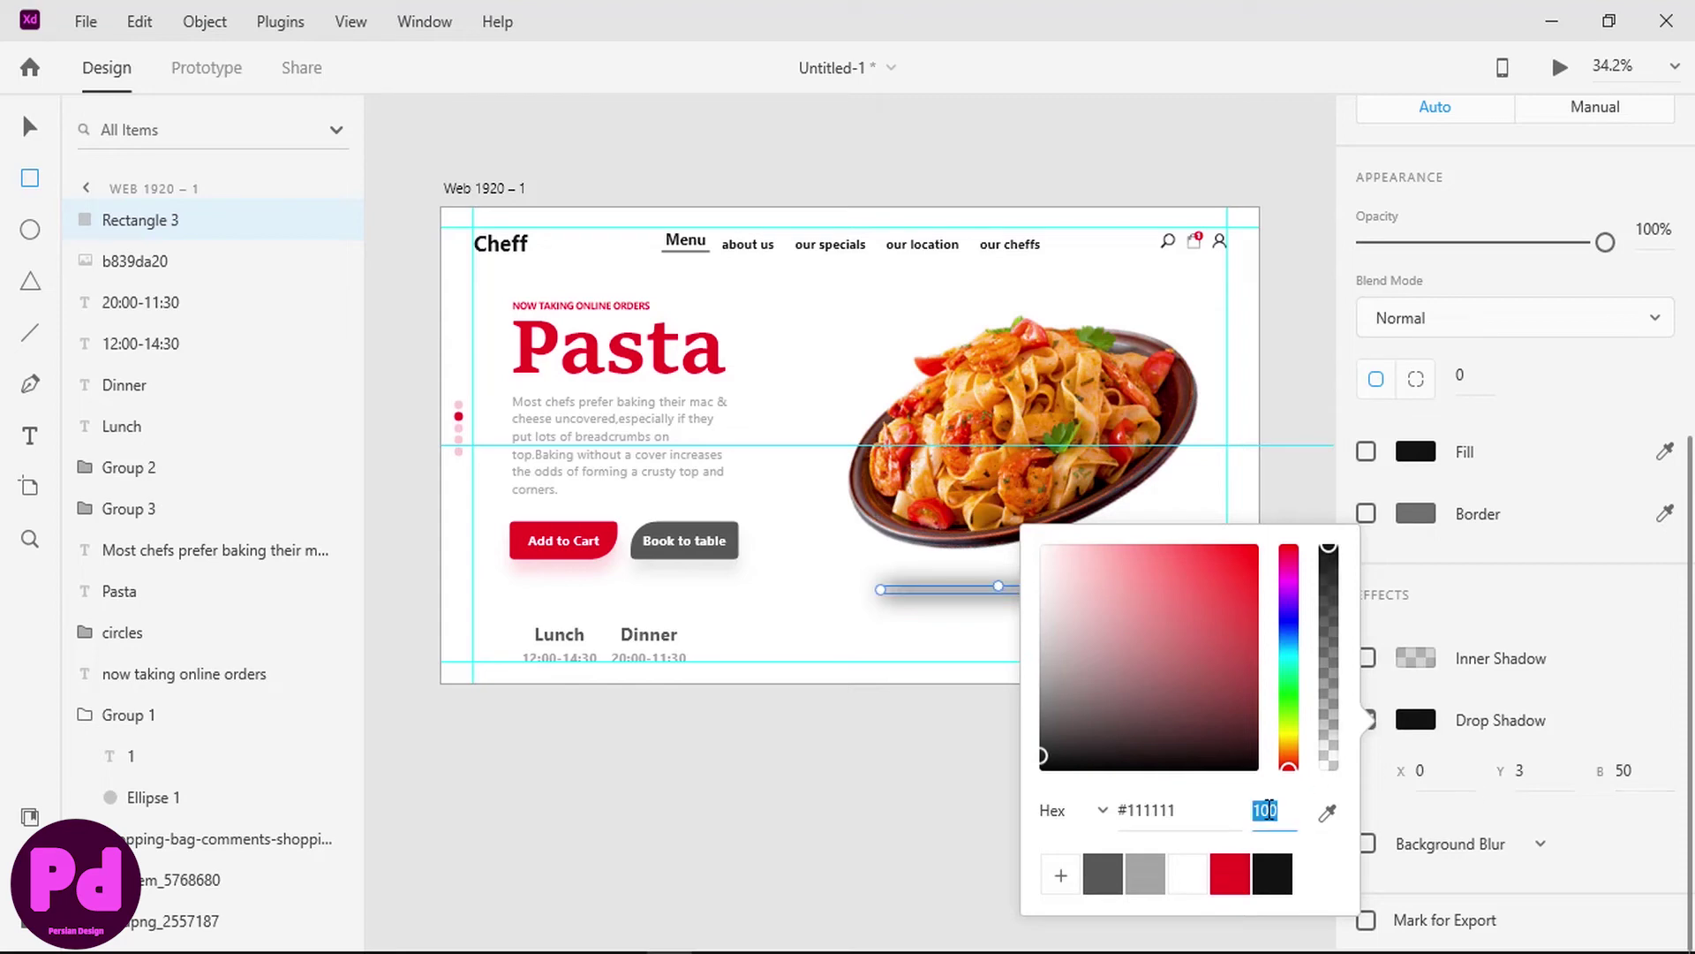
text(20)
key(Return)
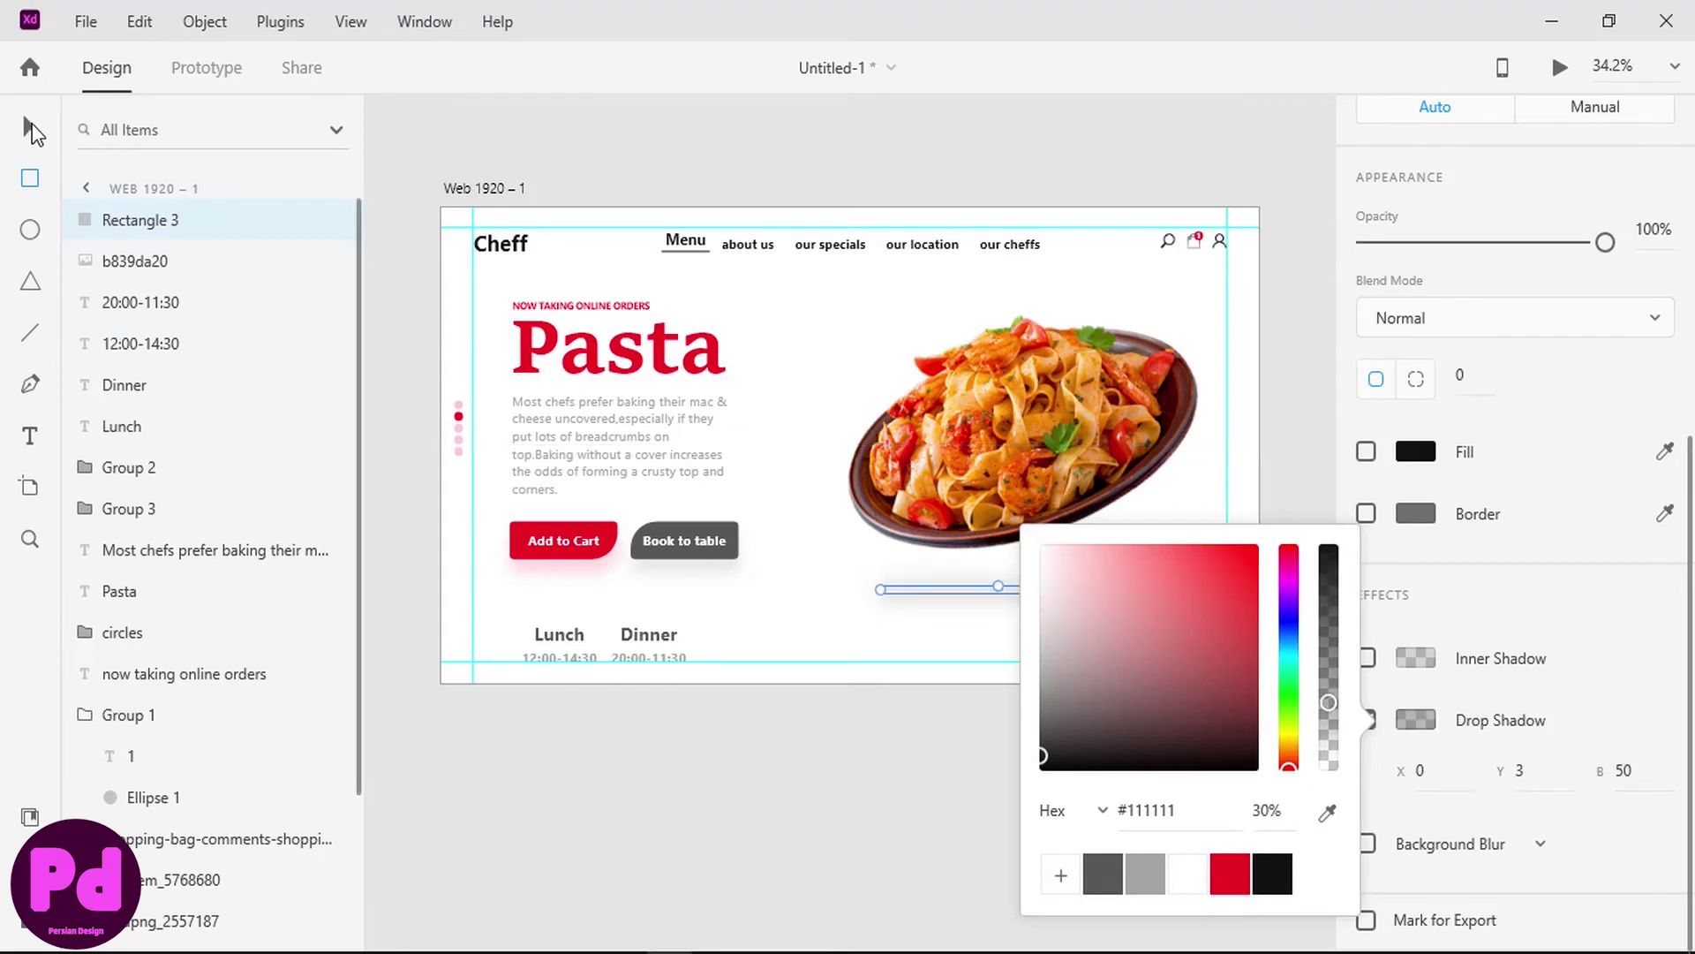
- Rotate the shadow rectangle to about -15° and resize it to about 709 × 64 over the plate's lower part
key(v)
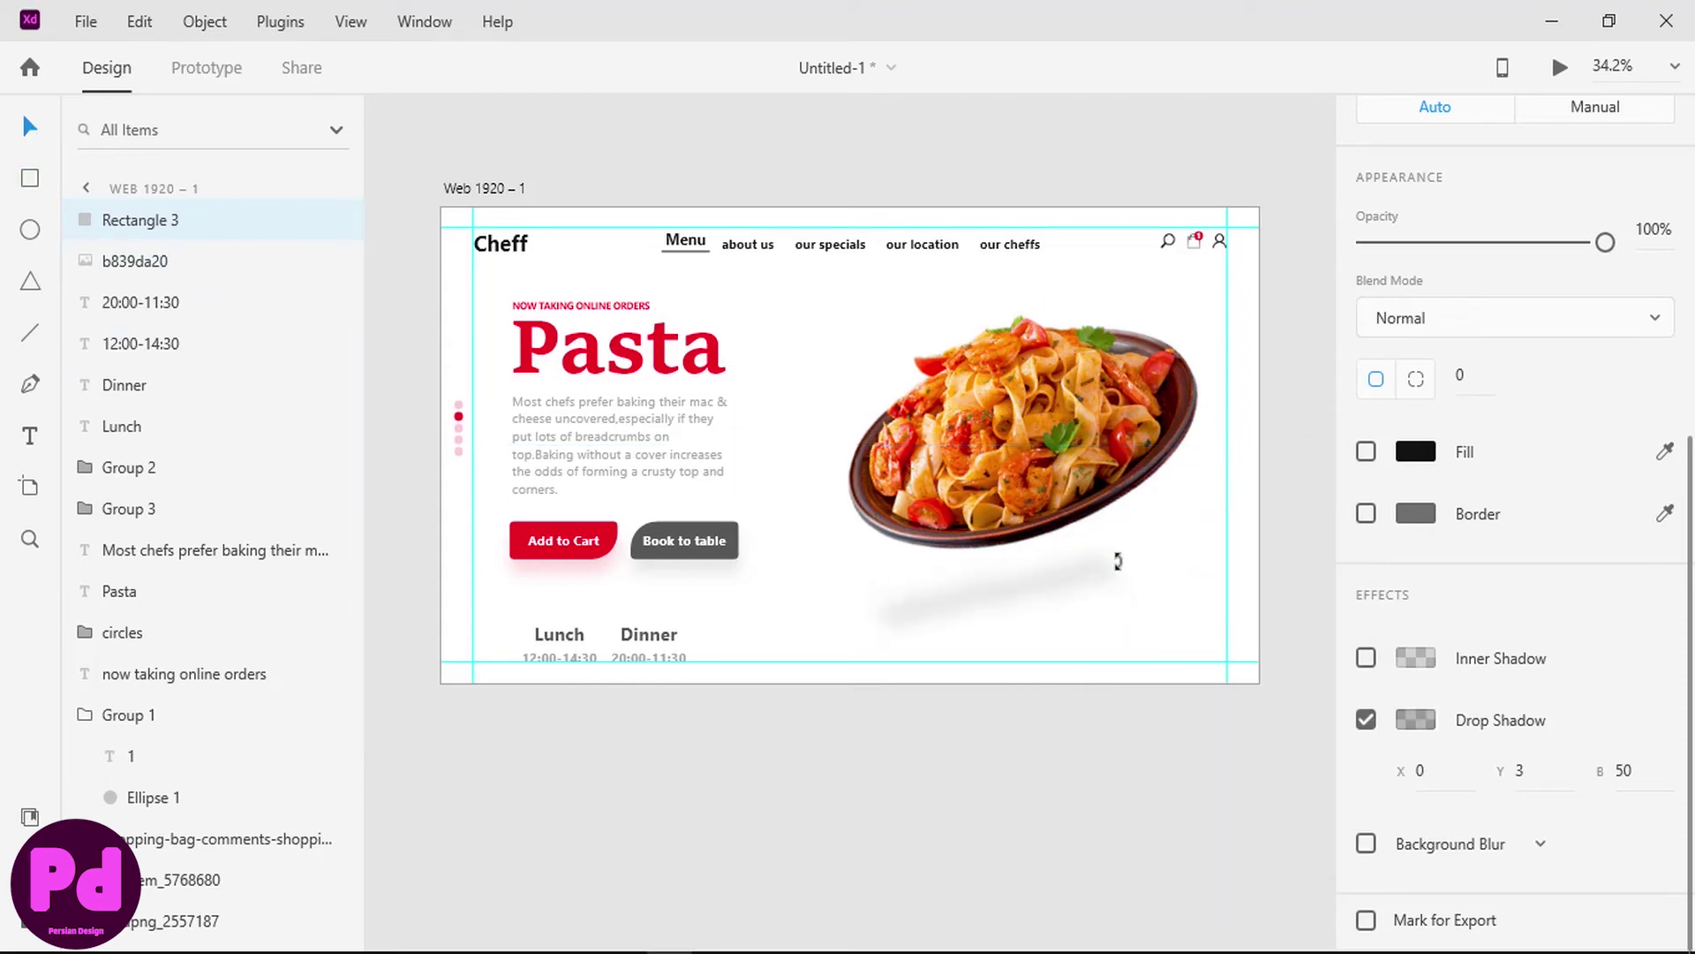
mouse_move(1048, 573)
mouse_down()
mouse_move(1088, 536)
mouse_move(1095, 560)
mouse_move(1048, 574)
mouse_up()
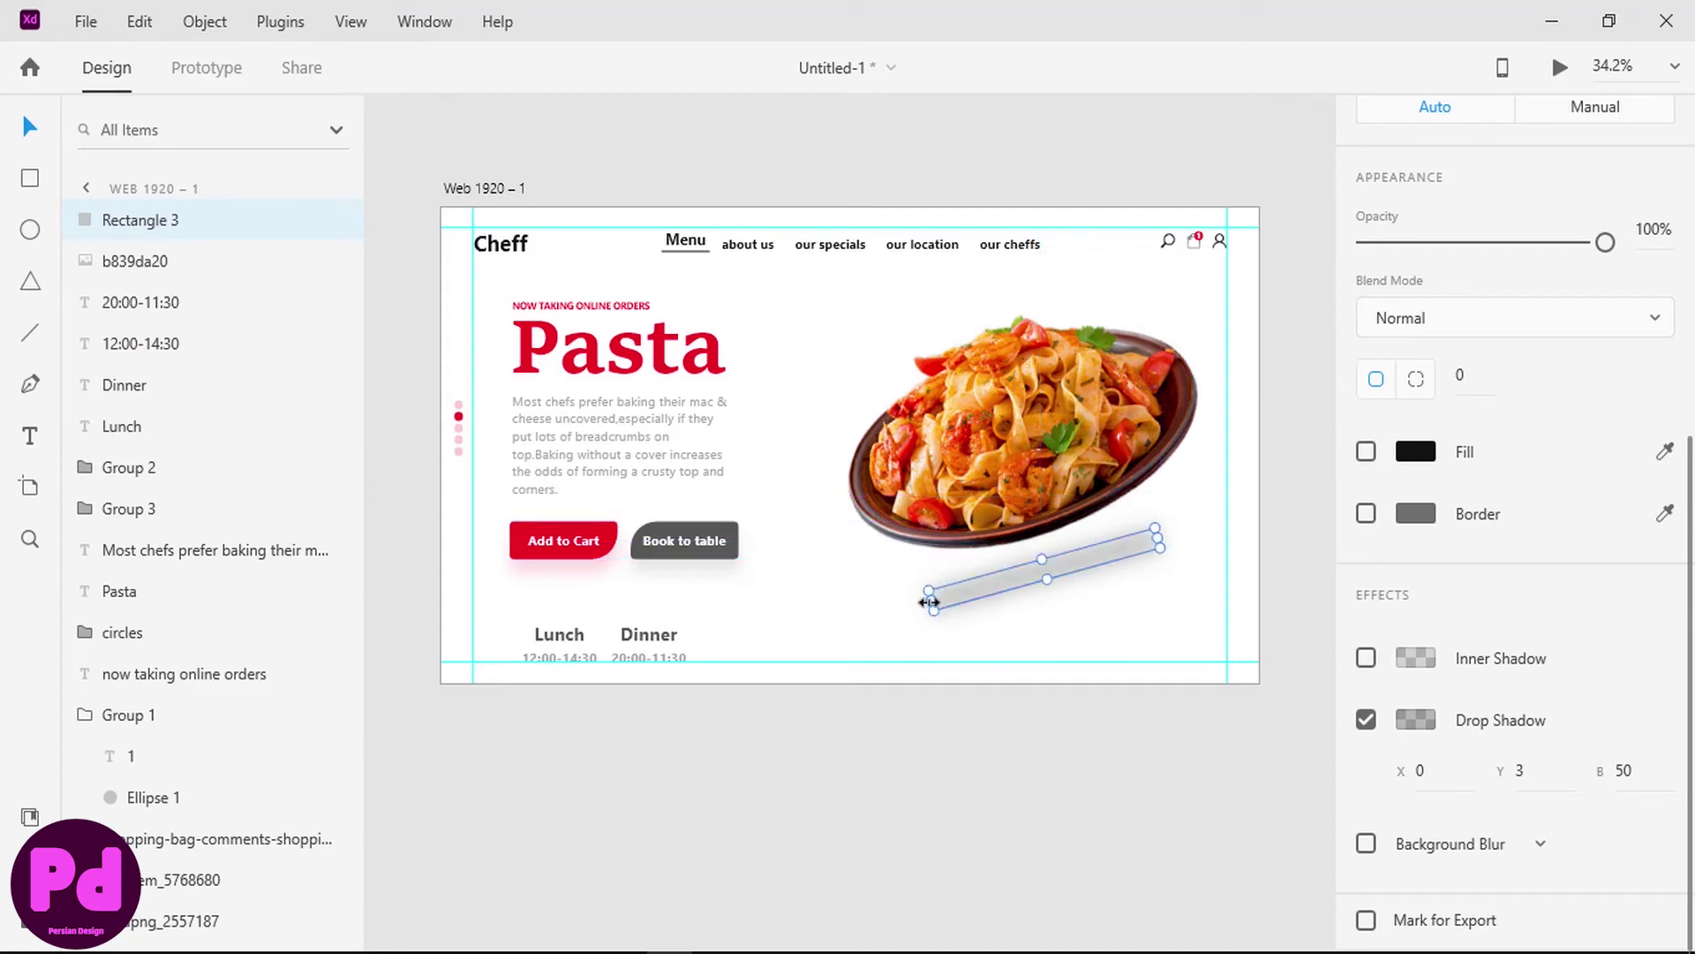
drag(931, 604, 1054, 483)
- Move the shadow rectangle's layer behind the pasta image and shift it down to about Y 559 so its shadow falls below the plate
drag(120, 274, 120, 274)
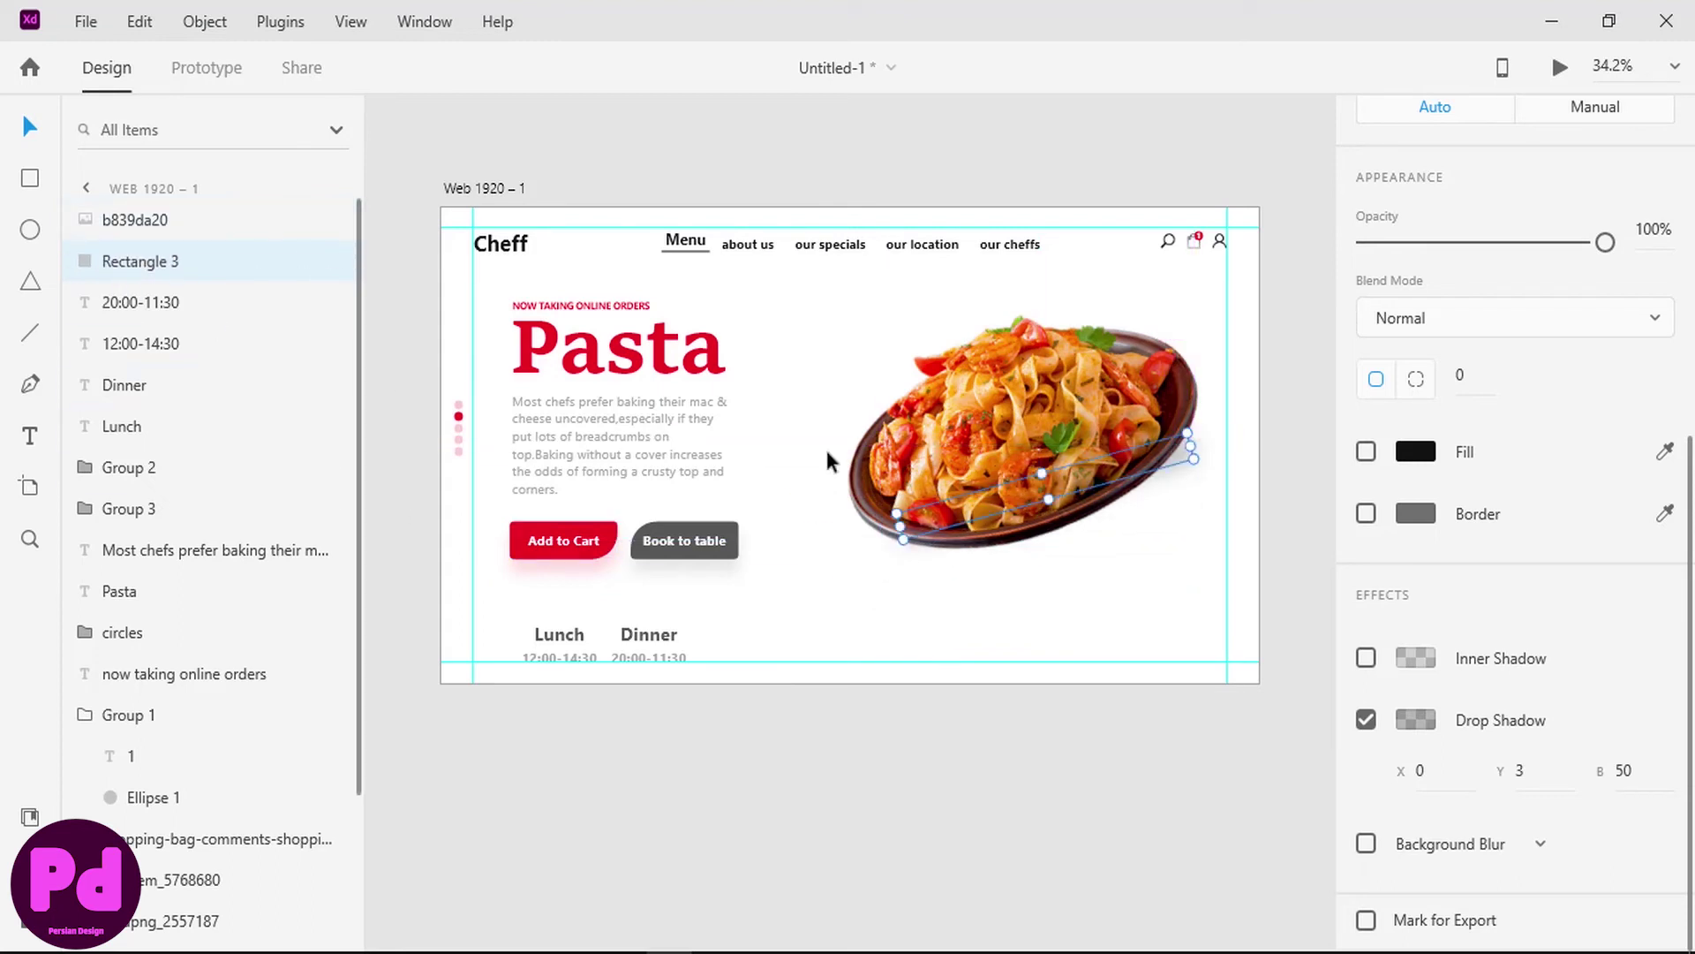
click(982, 522)
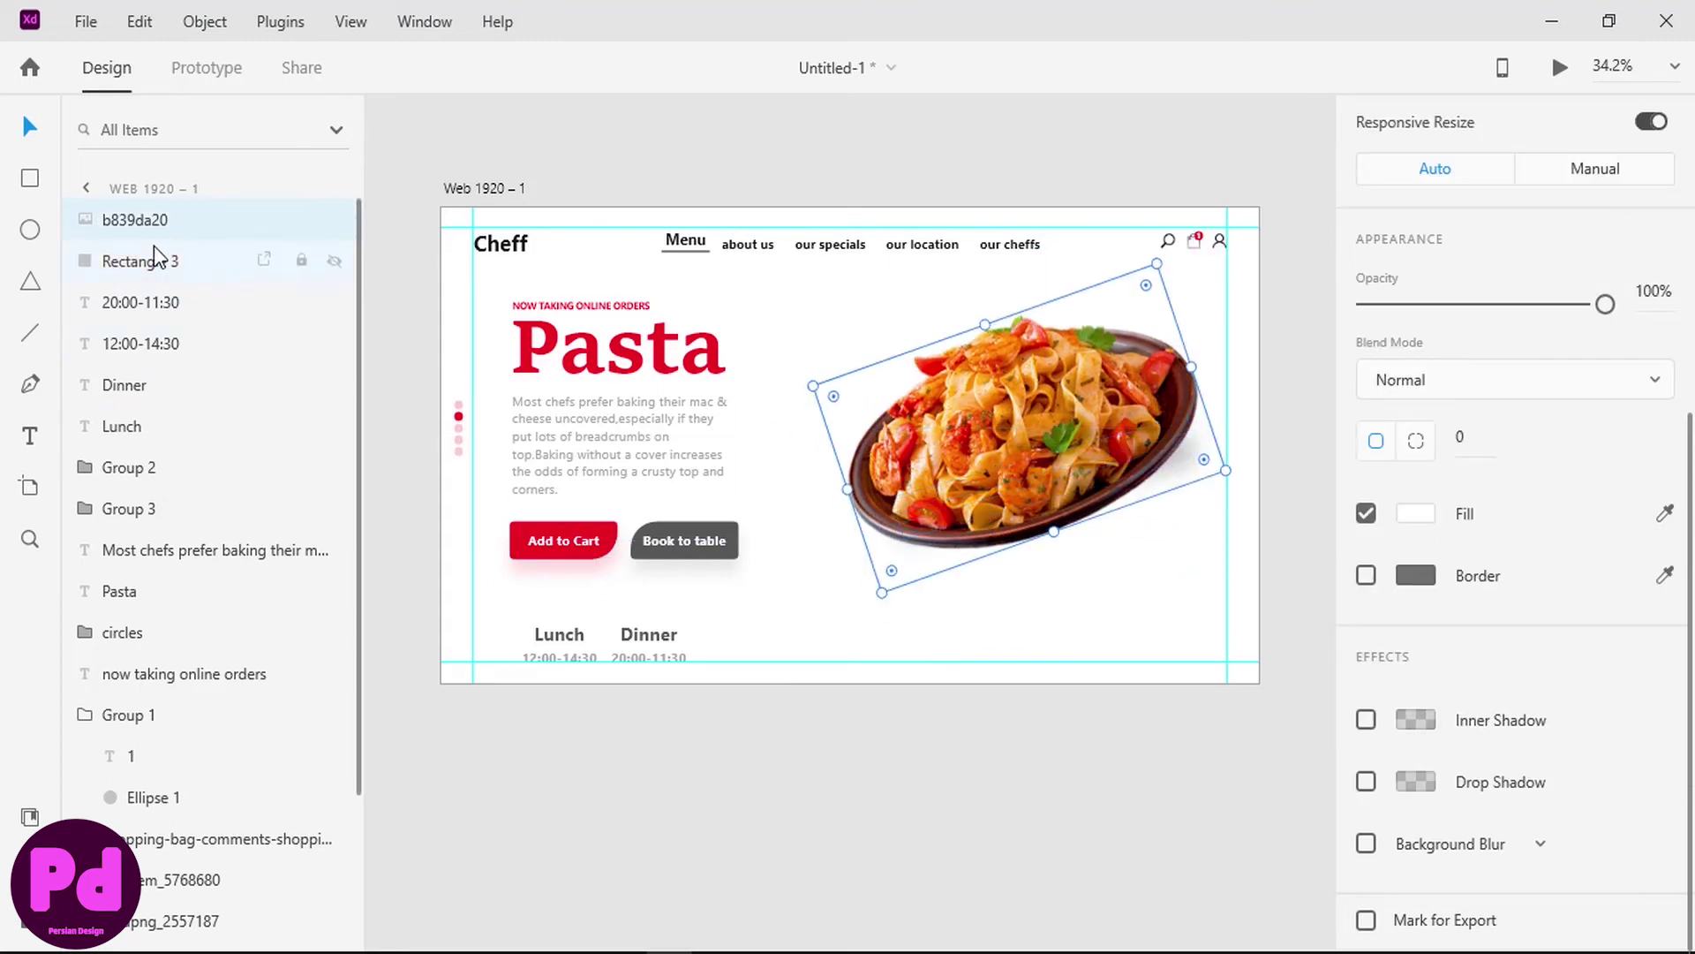
click(119, 259)
key(Down)
key(Down)
key(Down)
key(Down)
key(Down)
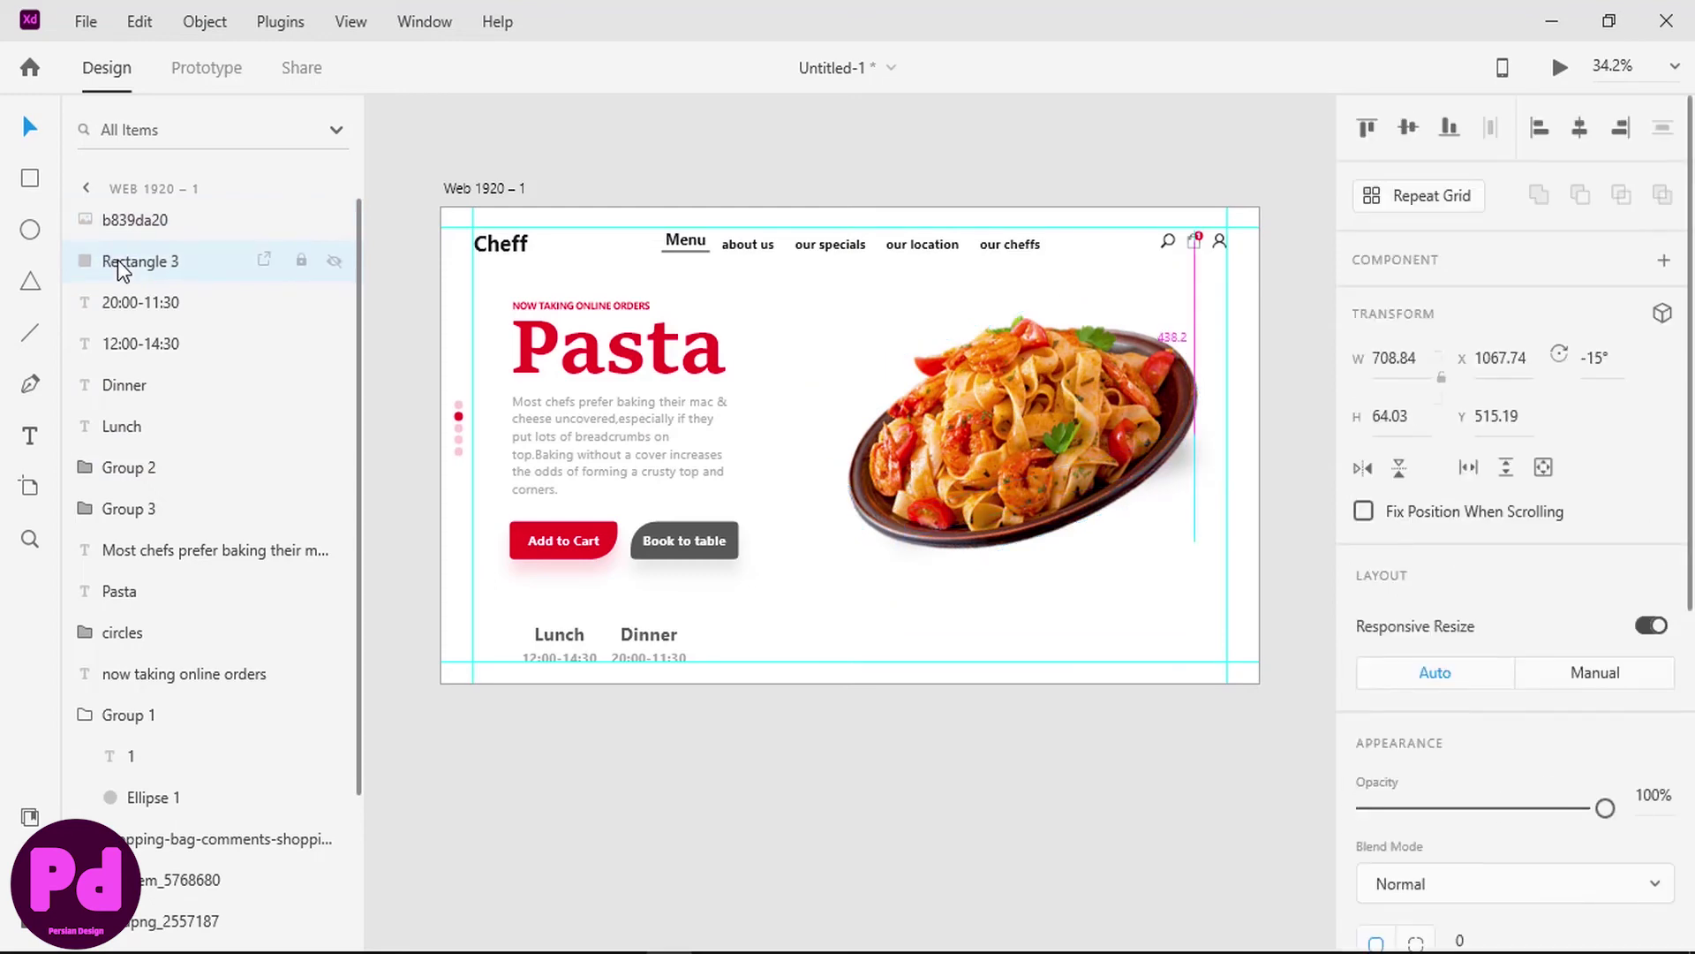
key(Down)
key(Down)
key(Down)
key(Down)
key(Down)
key(Down)
key(Down)
key(Down)
key(Down)
key(Down)
key(Down)
key(Down)
key(Down)
key(Down)
key(Down)
key(Down)
key(Down)
key(Down)
key(Down)
key(Down)
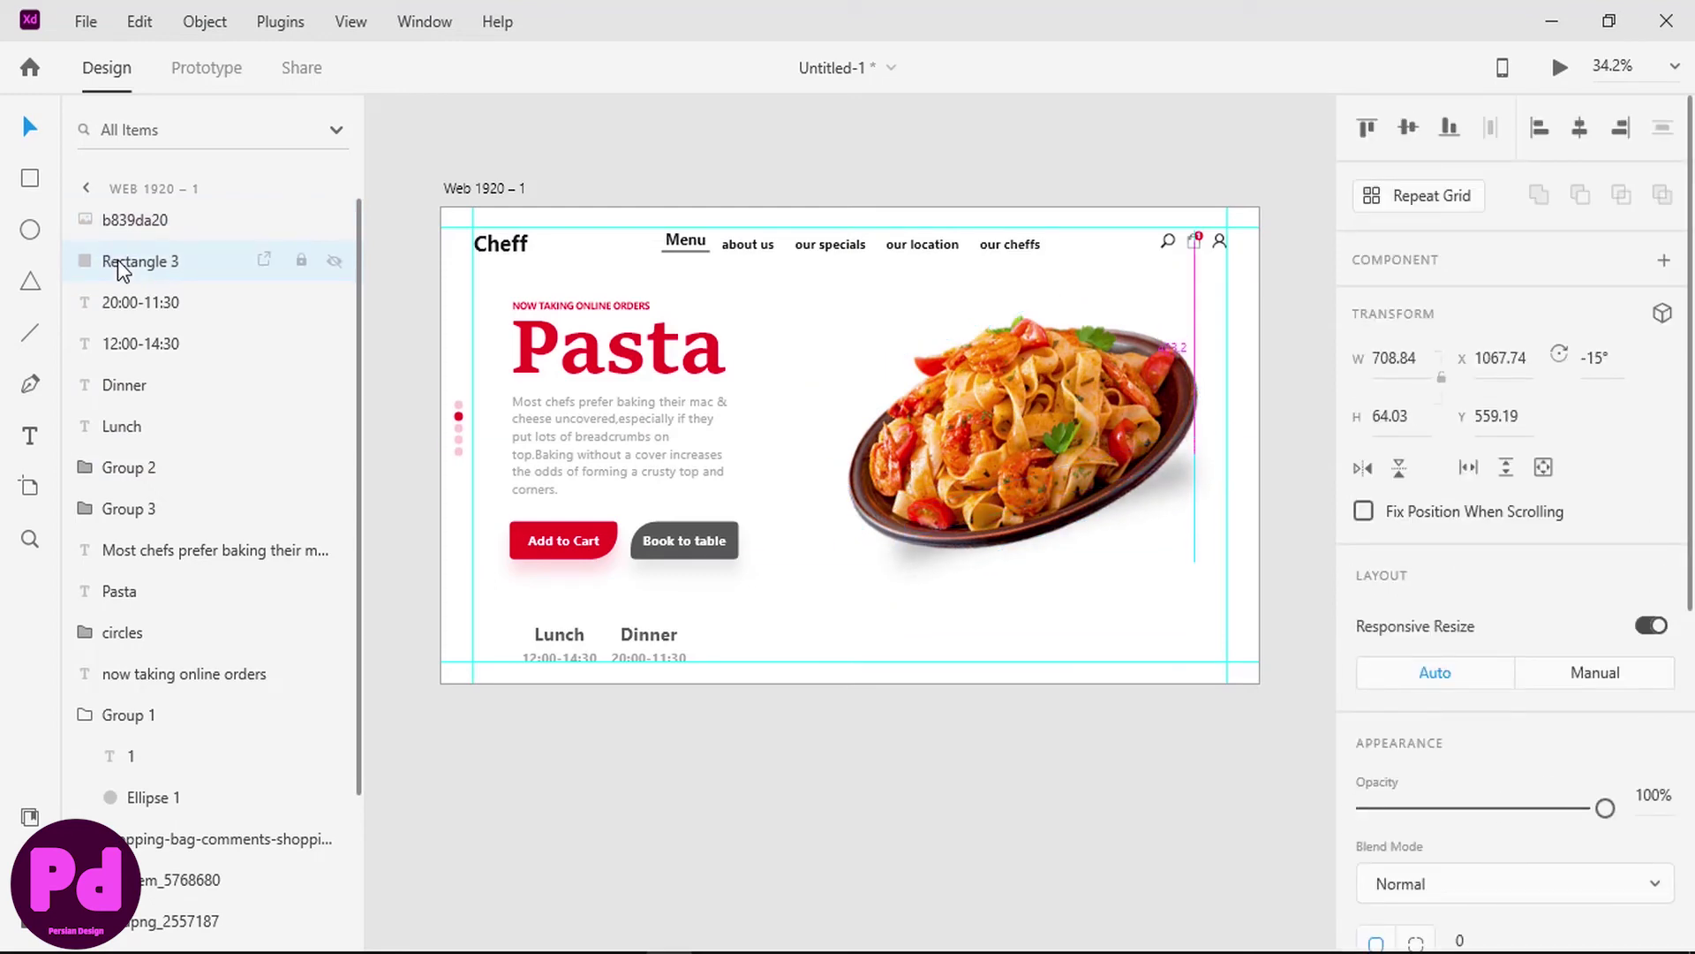
drag(1184, 442, 1191, 430)
click(1147, 569)
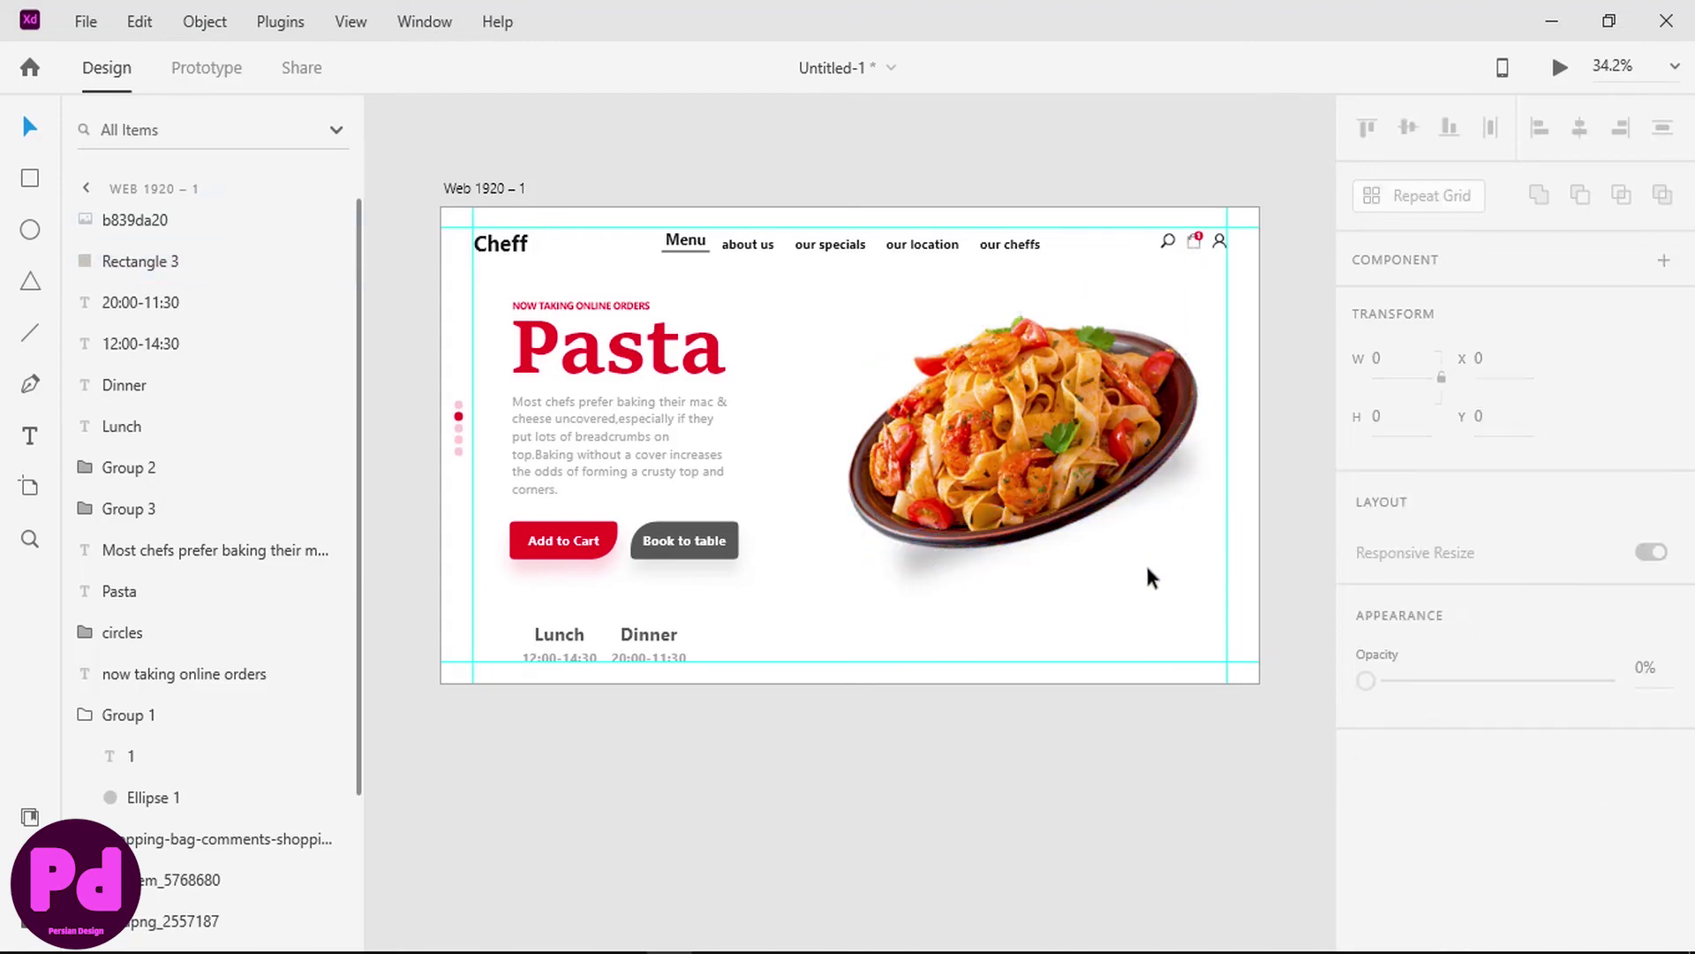
- Change the Pasta heading's fill to a darker shade of red
click(1126, 793)
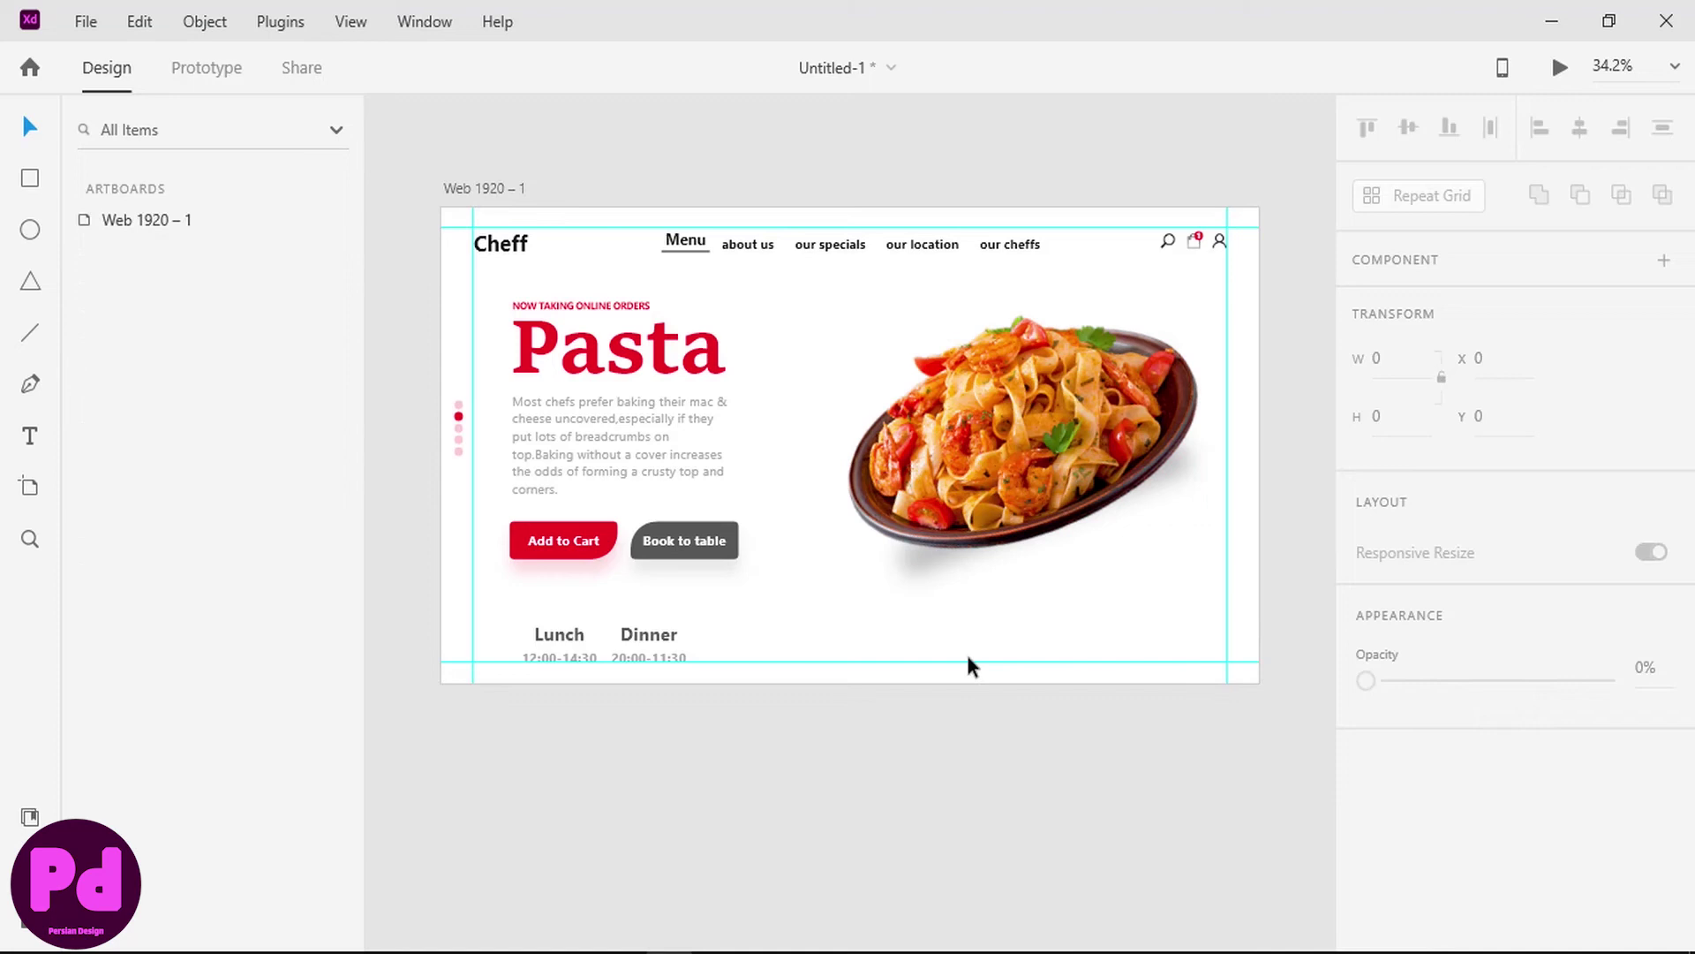
double_click(639, 363)
key(ctrl+a)
scroll(1539, 628, down, 5)
click(1412, 560)
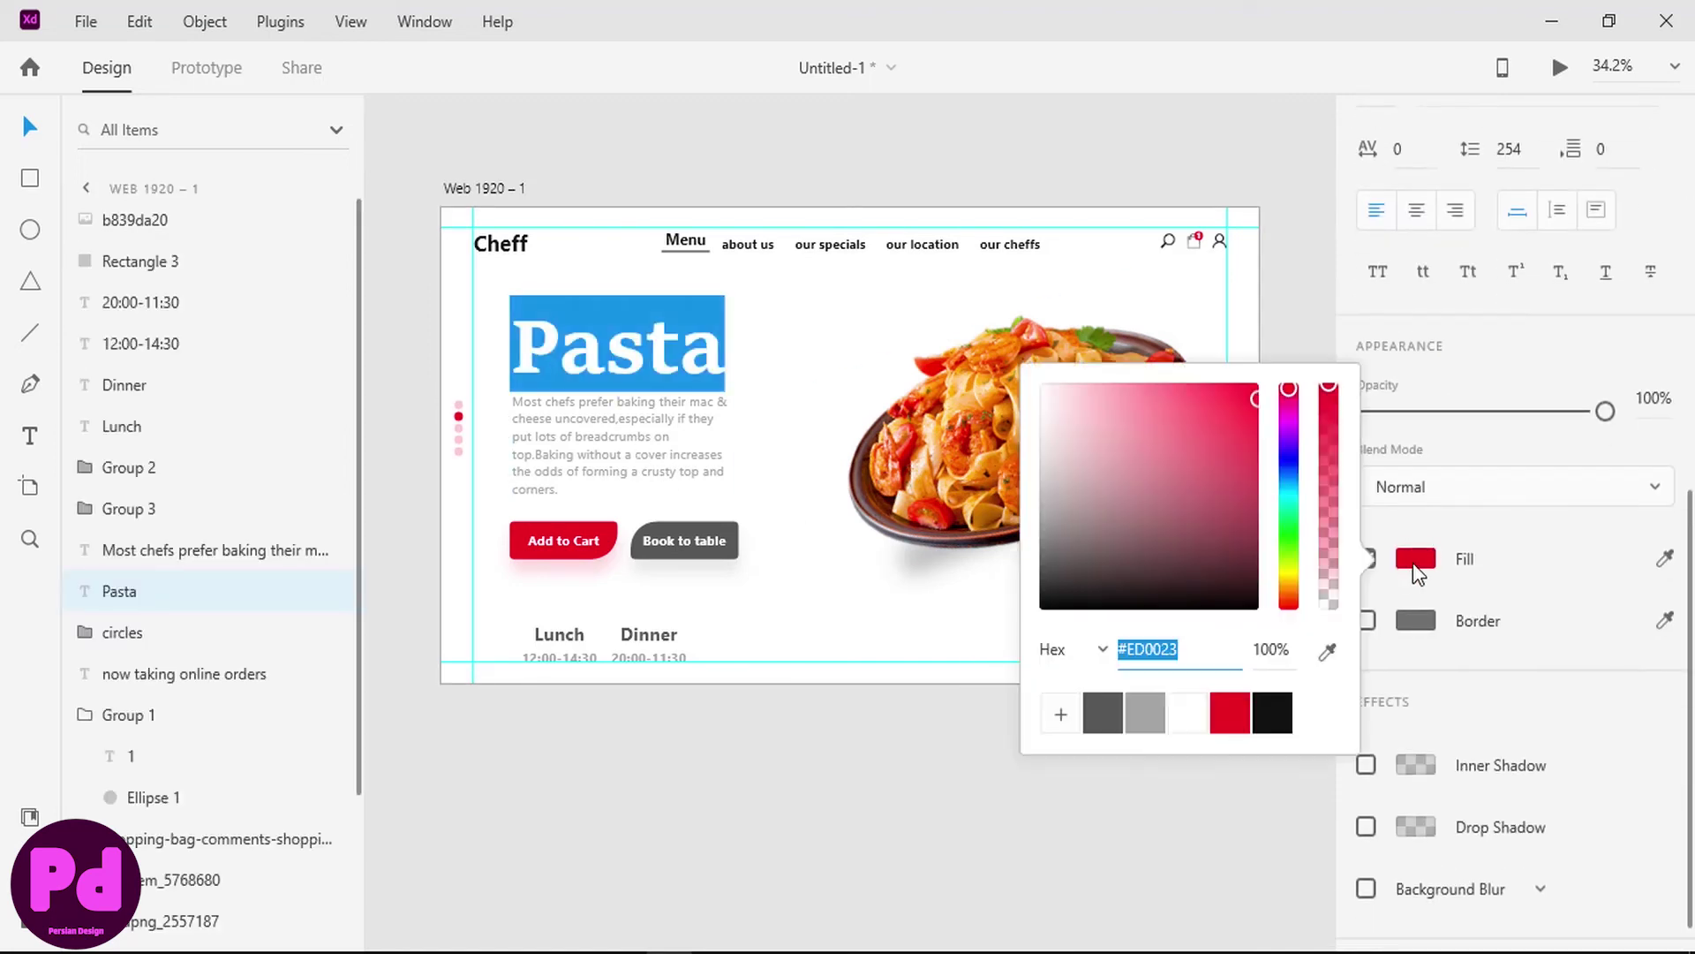
mouse_move(1264, 430)
mouse_down()
mouse_move(1272, 416)
mouse_move(1282, 436)
mouse_move(1274, 473)
mouse_up()
click(1170, 821)
click(808, 745)
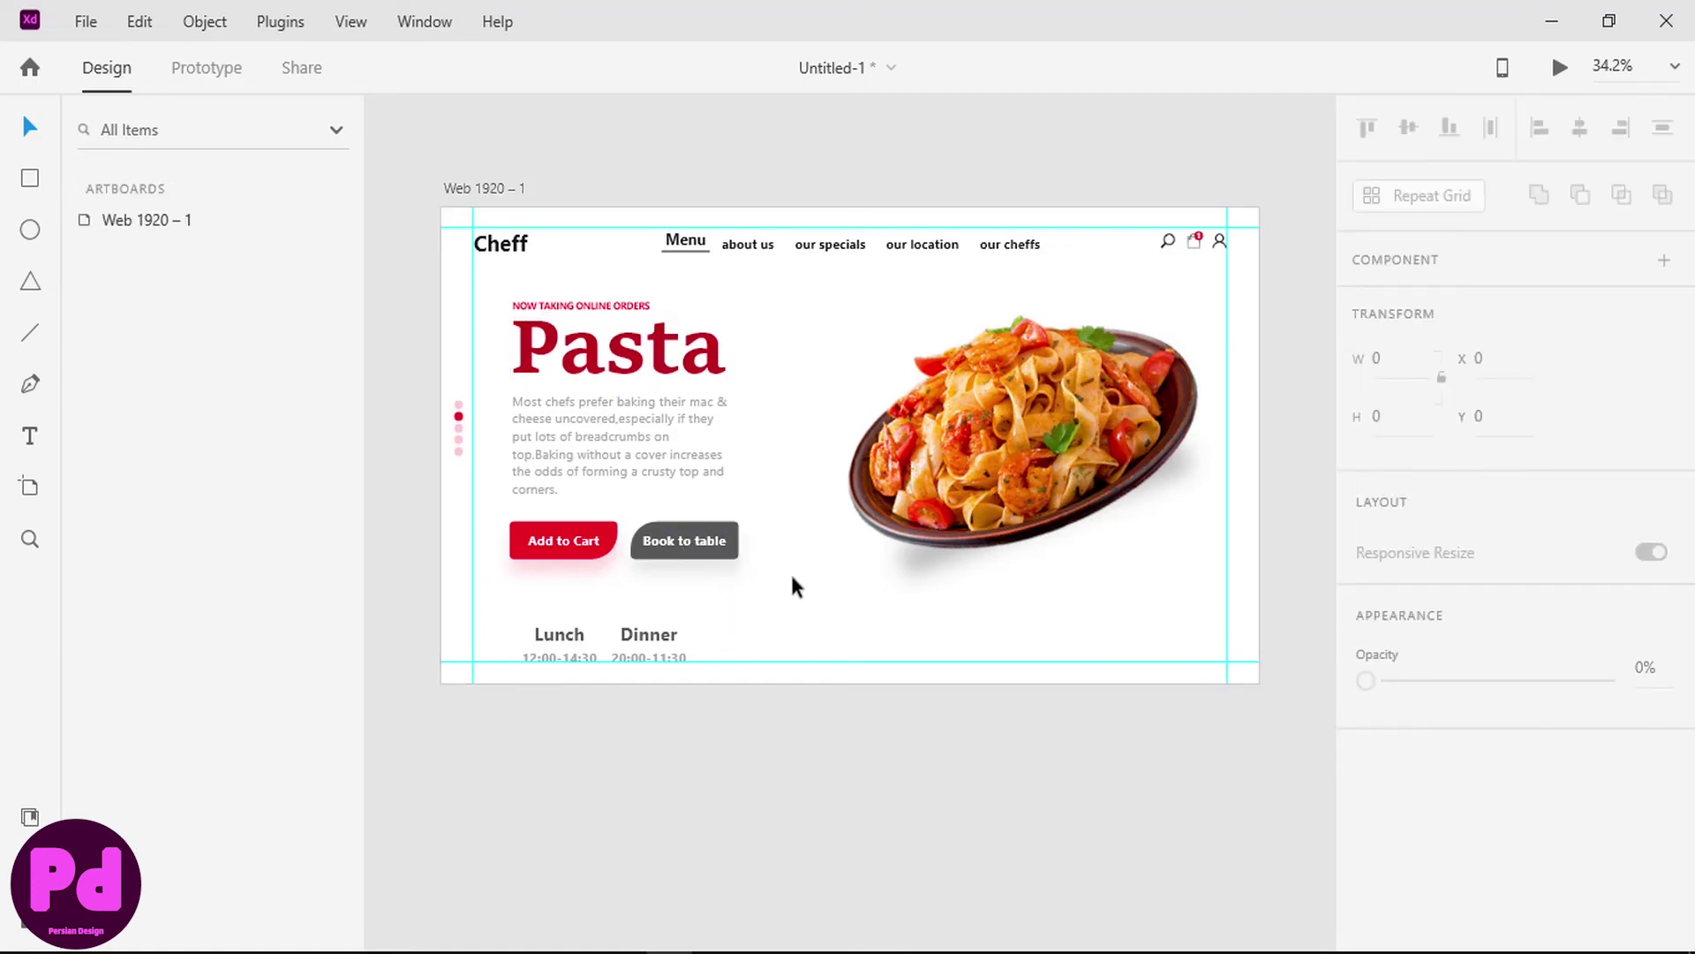
- Duplicate the Web 1920 – 1 artboard to start a second landing page
click(139, 222)
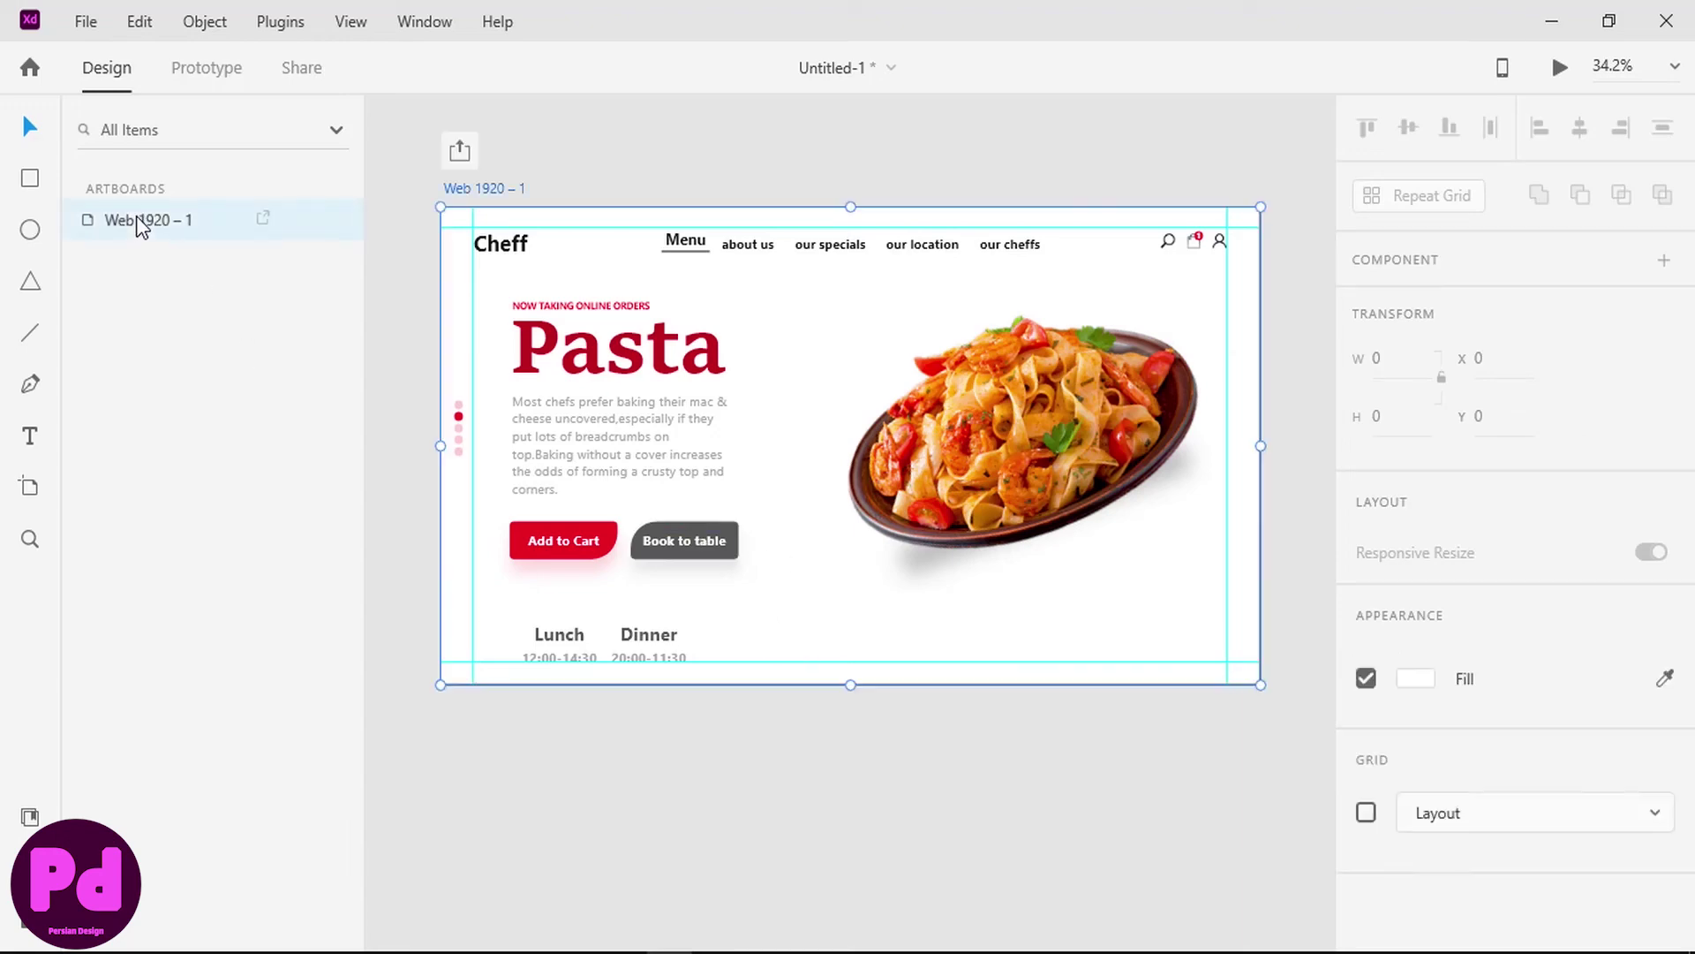
key(ctrl+d)
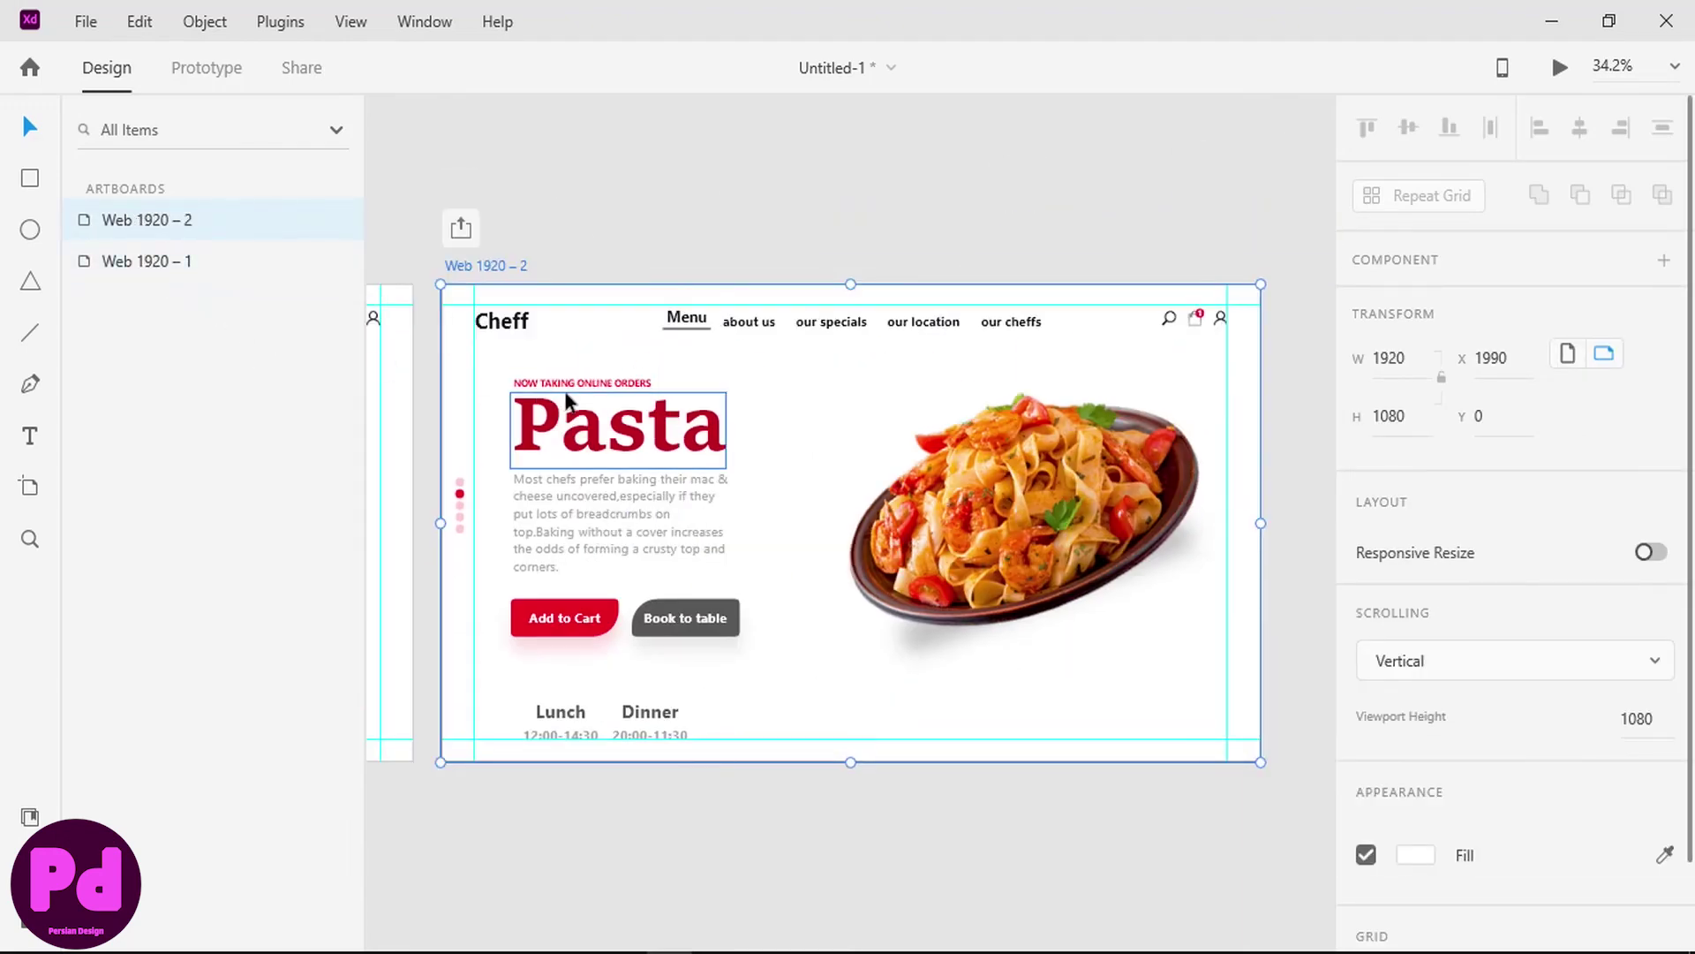
scroll(566, 402, left, 3)
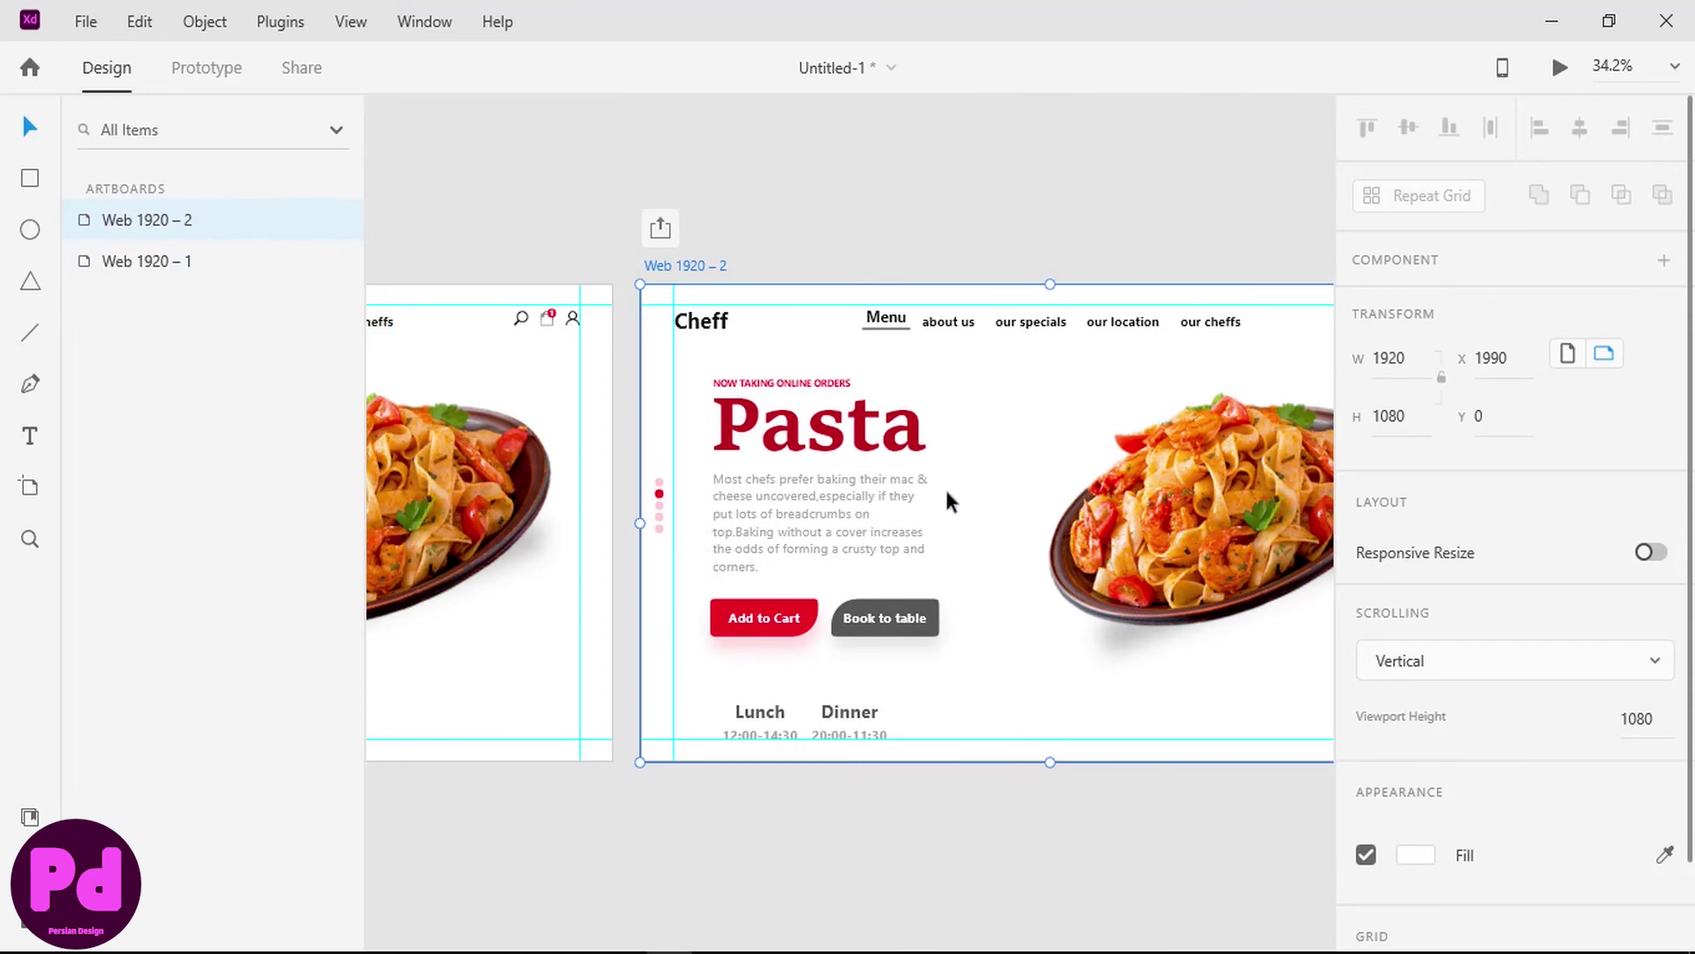
scroll(1041, 432, down, 2)
scroll(1041, 434, right, 3)
scroll(1041, 434, left, 2)
scroll(1042, 436, right, 2)
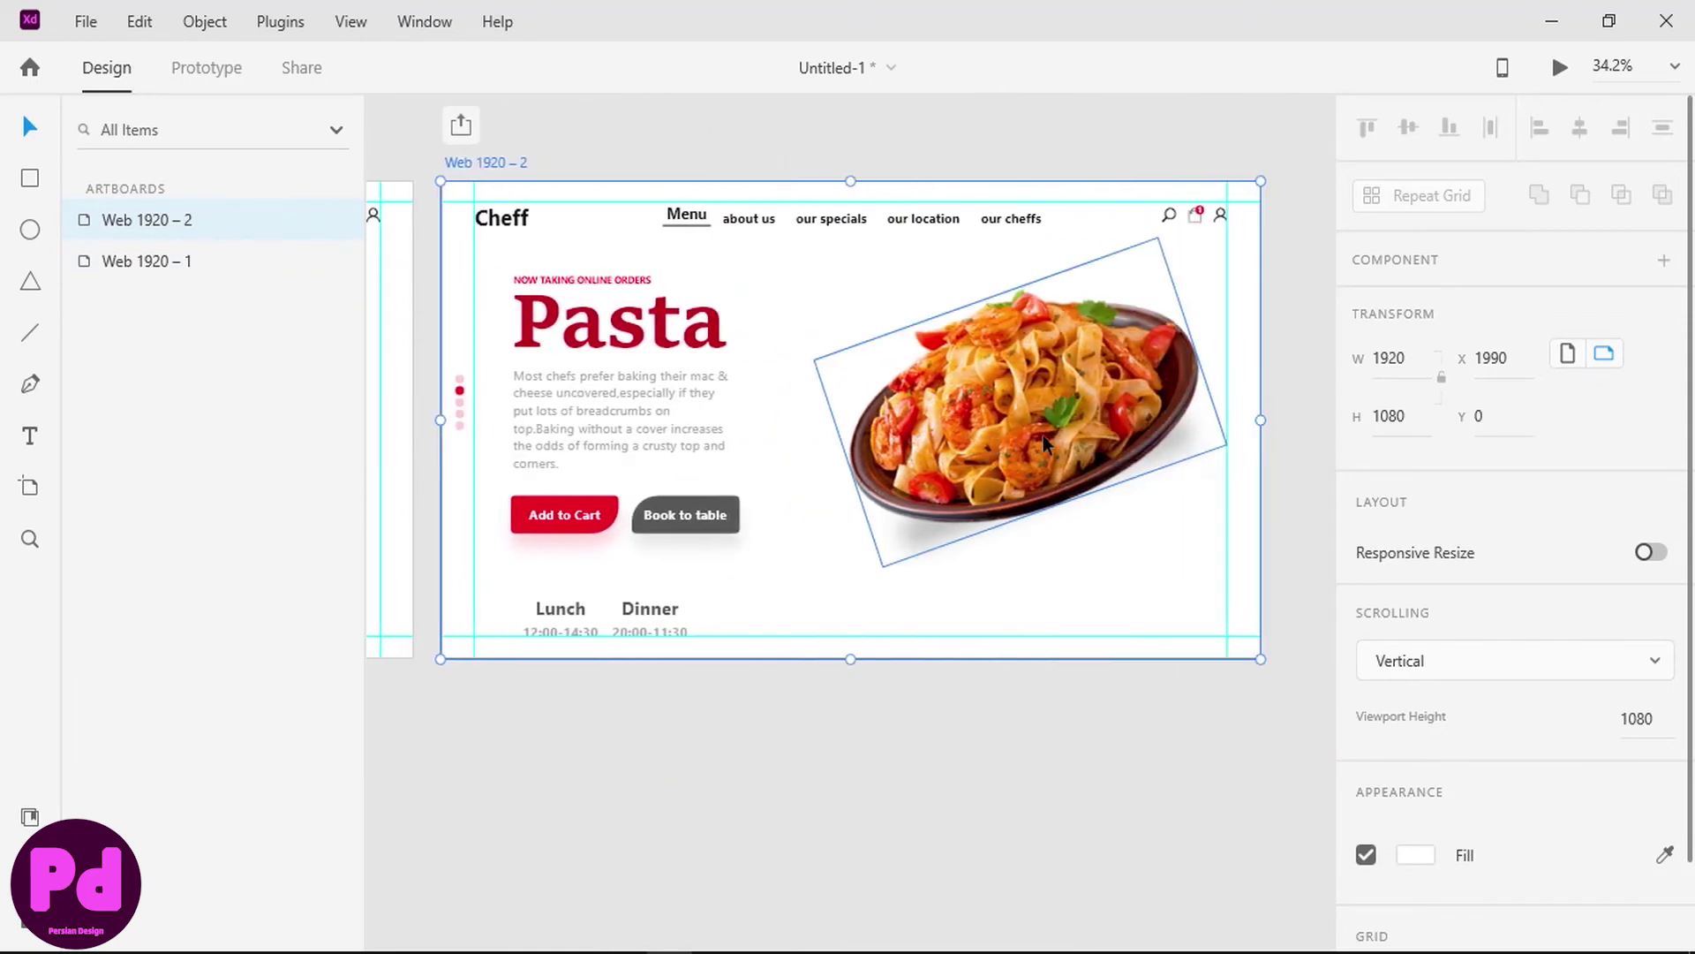
- Delete the pasta plate image from the duplicated artboard and import the Spaghetti-Transparent-PNG image in its place
scroll(1033, 454, up, 1)
click(1025, 473)
key(Delete)
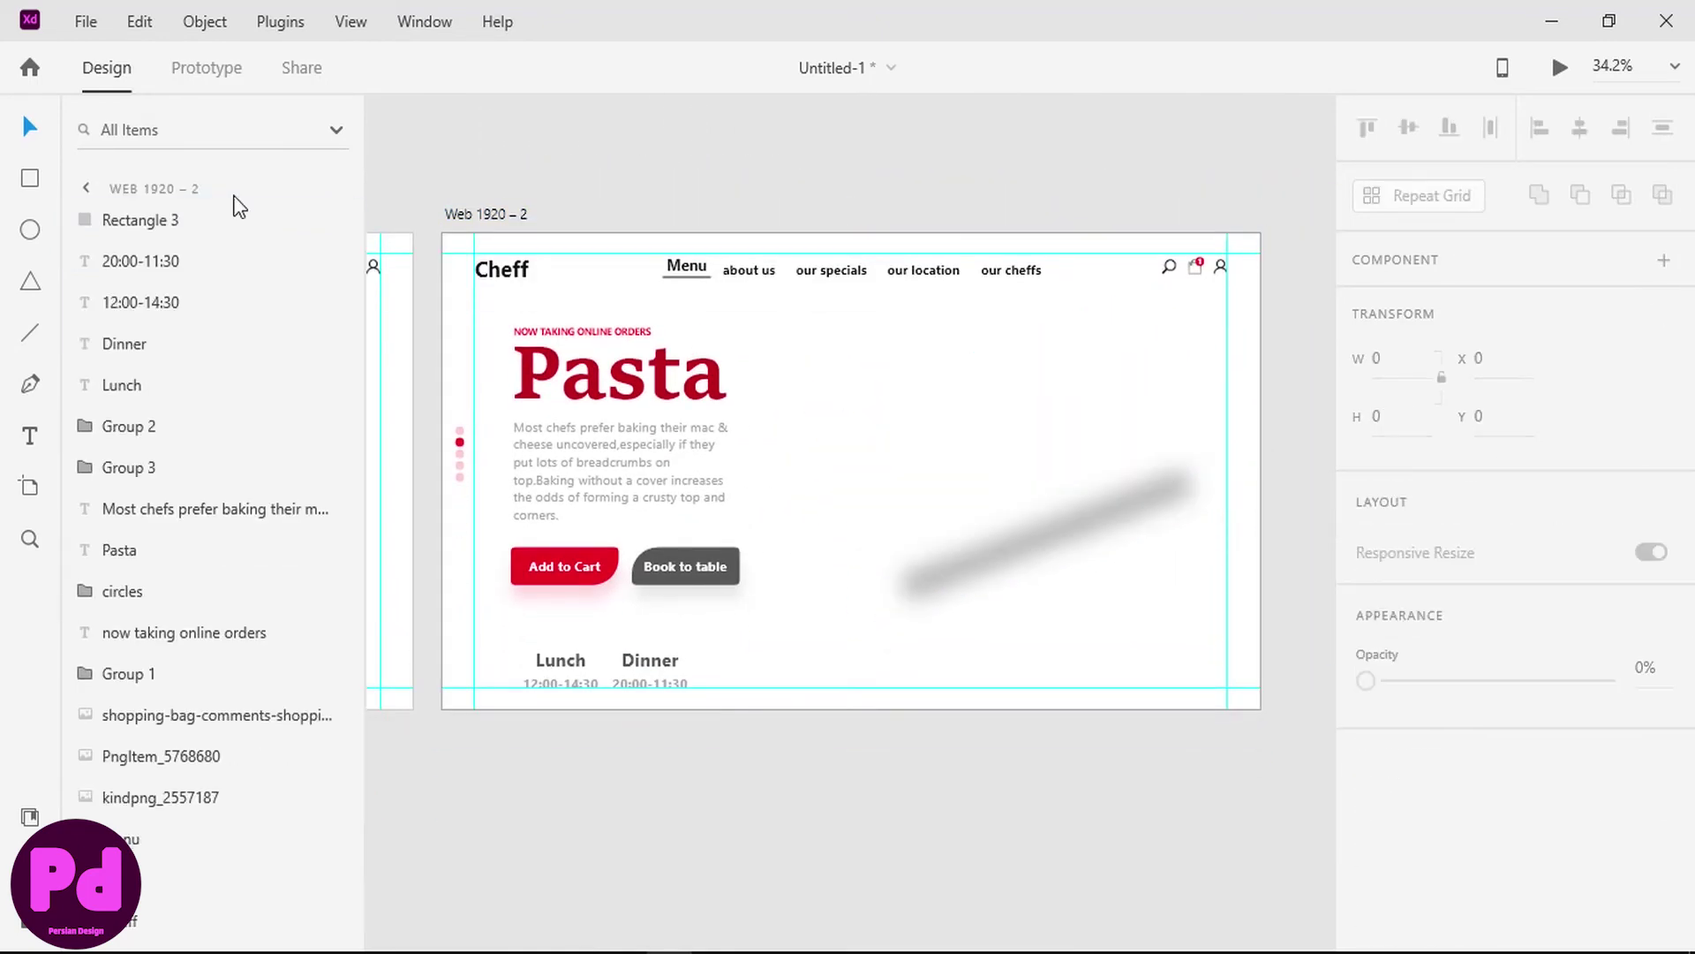
click(86, 21)
click(178, 540)
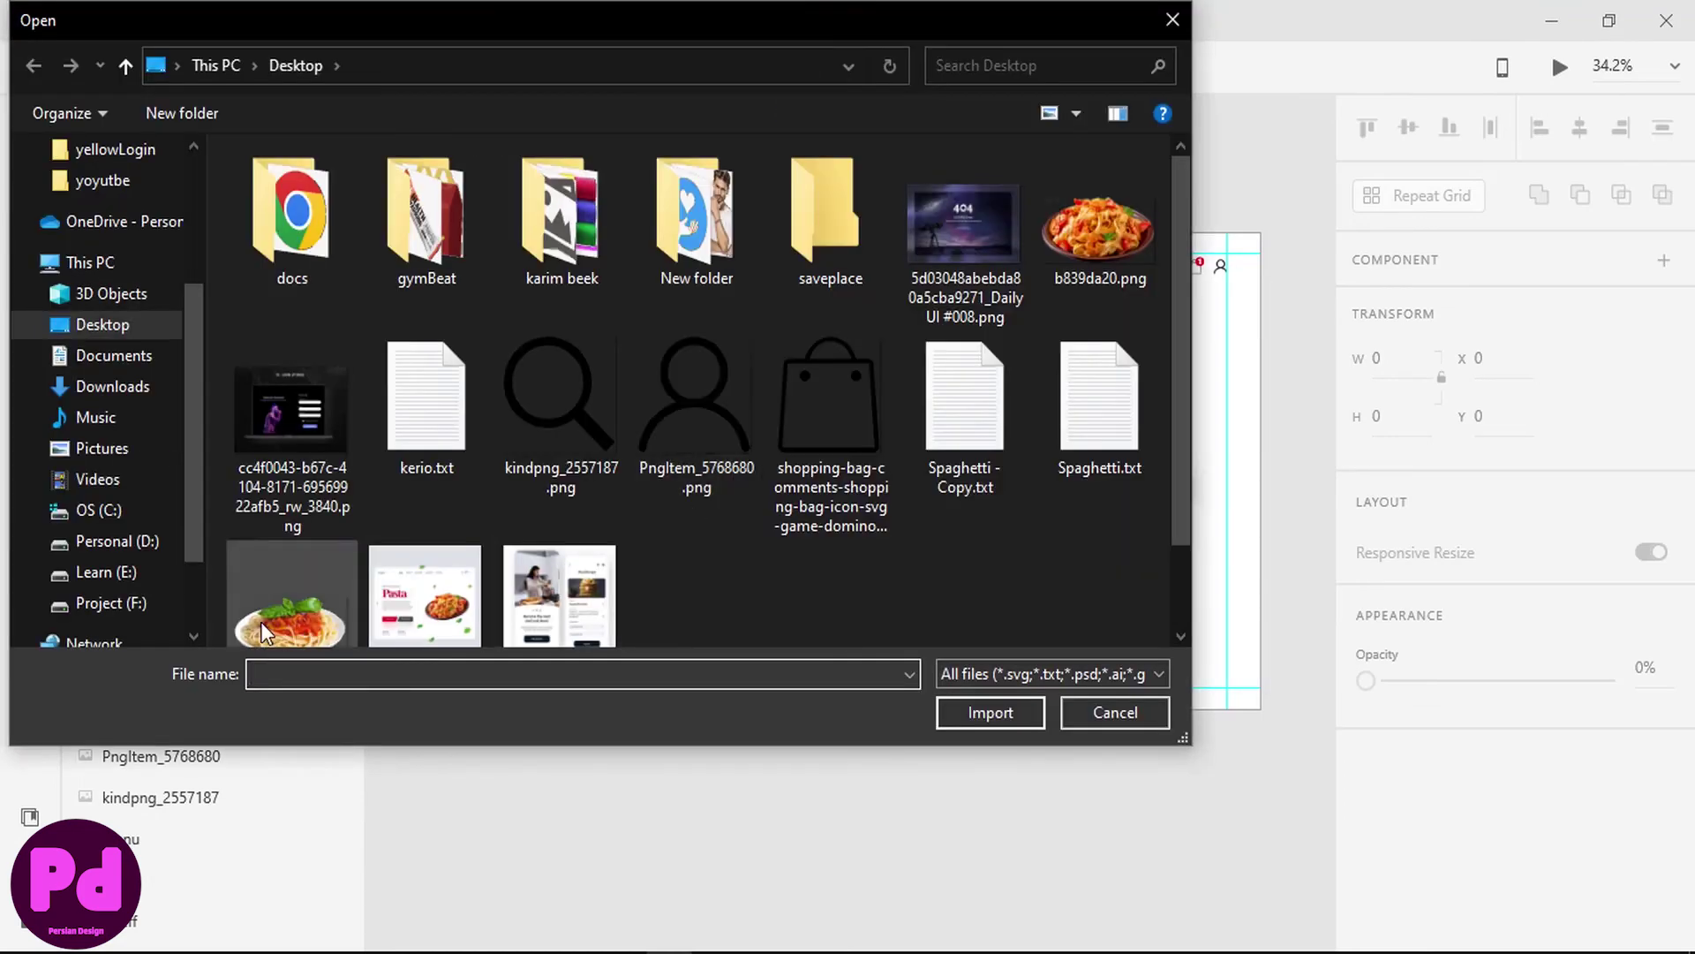
scroll(261, 621, down, 1)
double_click(311, 536)
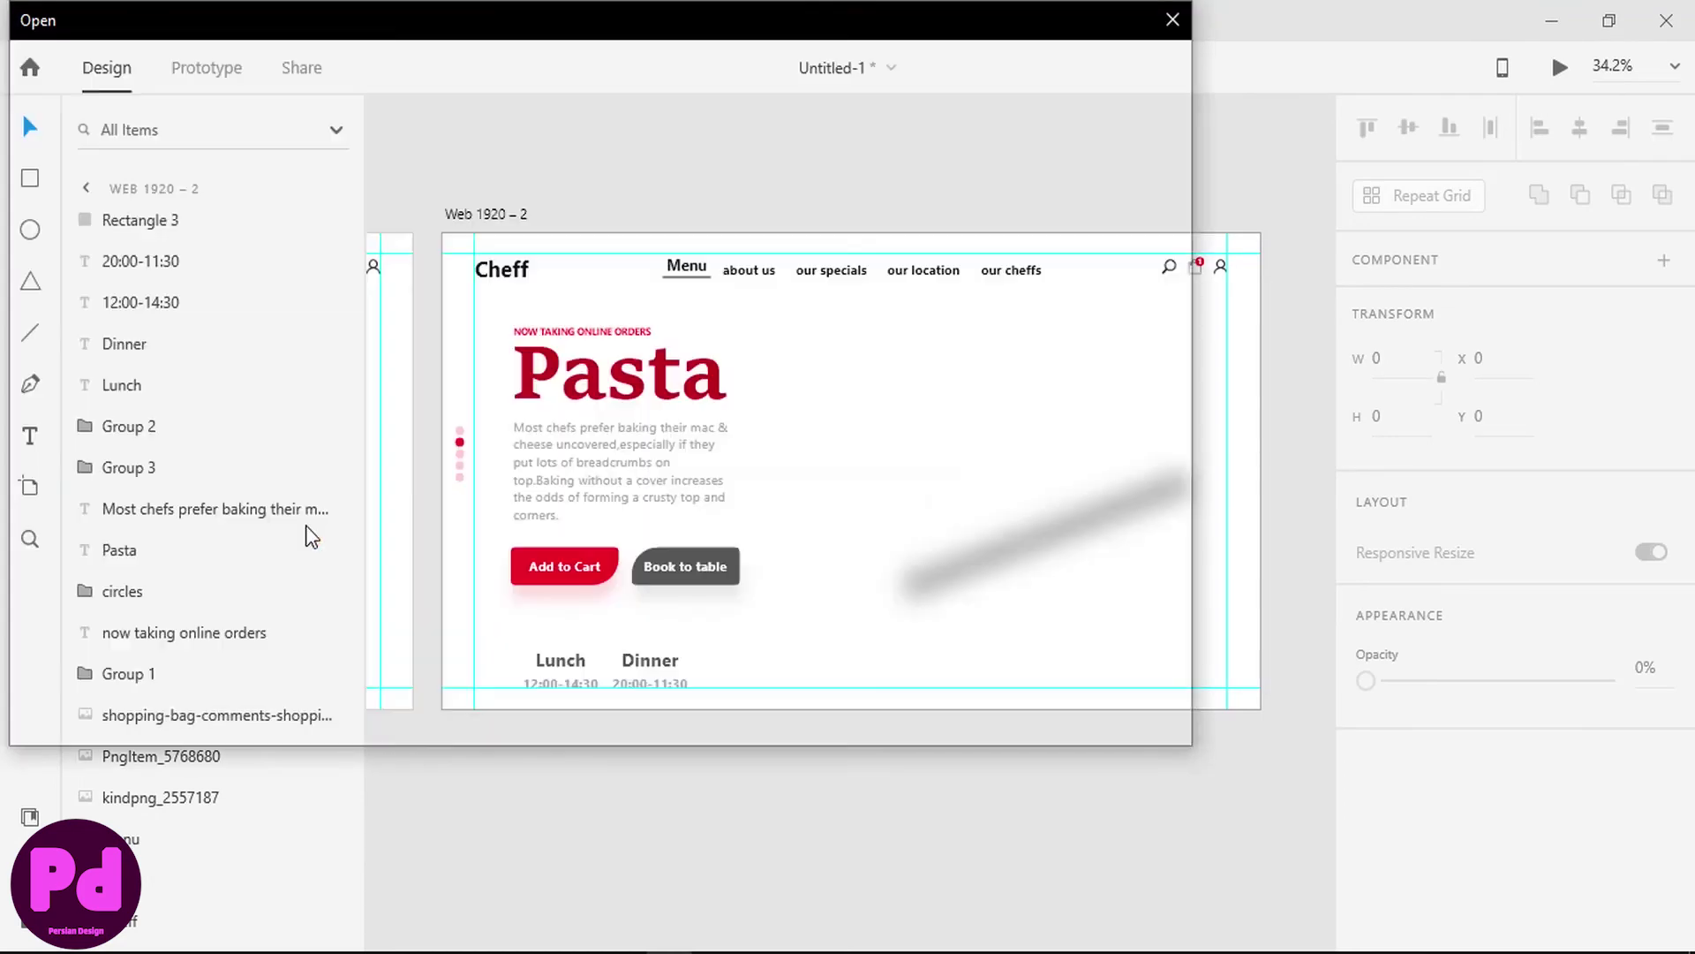
- Place the spaghetti plate above the slanted shadow at about X 697, Y 110, sized about 1020 × 574 and rotated -18°
drag(1025, 410, 1055, 231)
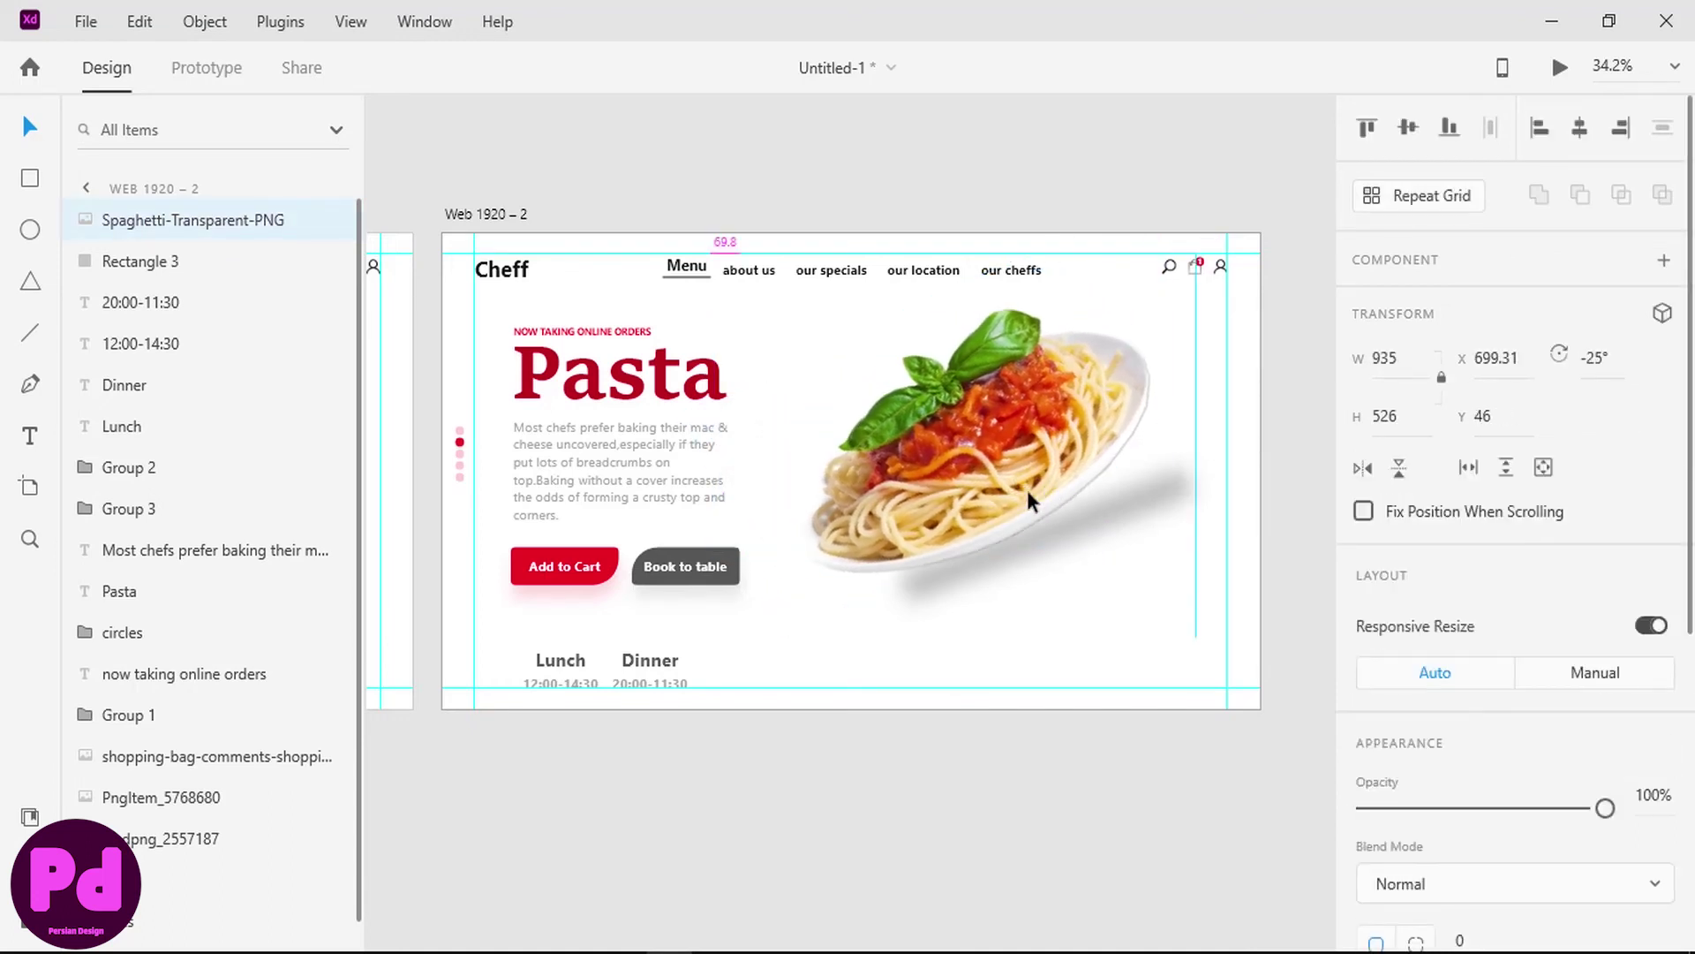
mouse_move(1029, 485)
mouse_down()
mouse_move(1060, 516)
mouse_move(1045, 505)
mouse_up()
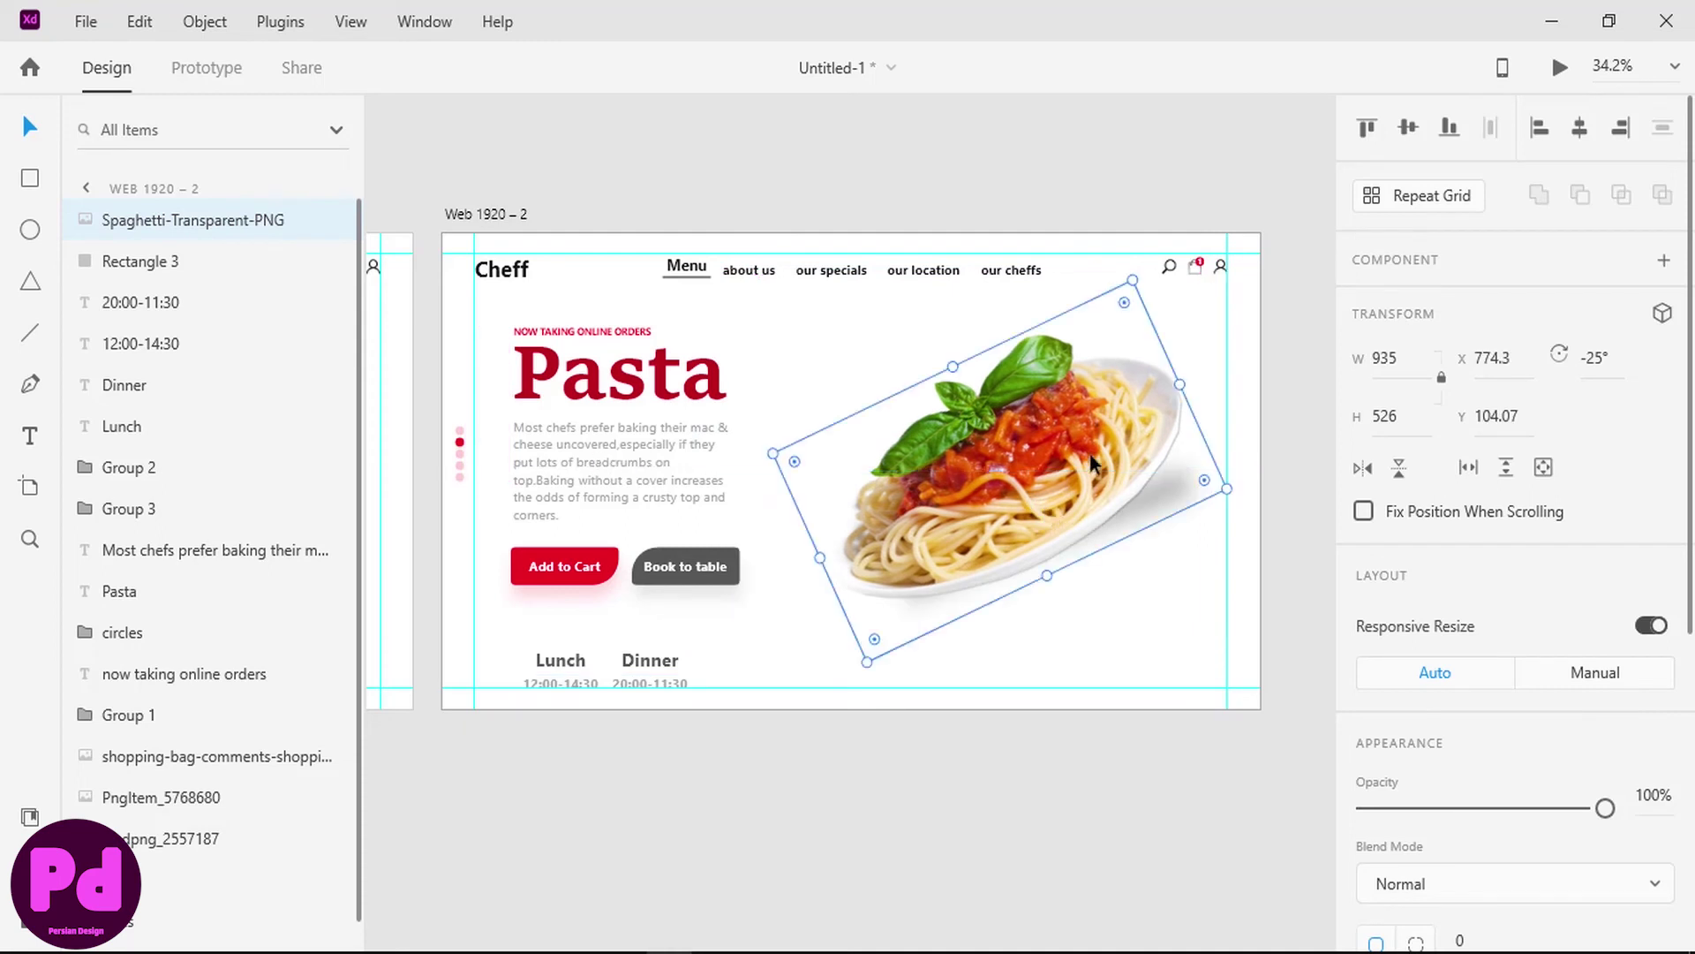
drag(1130, 277, 1163, 278)
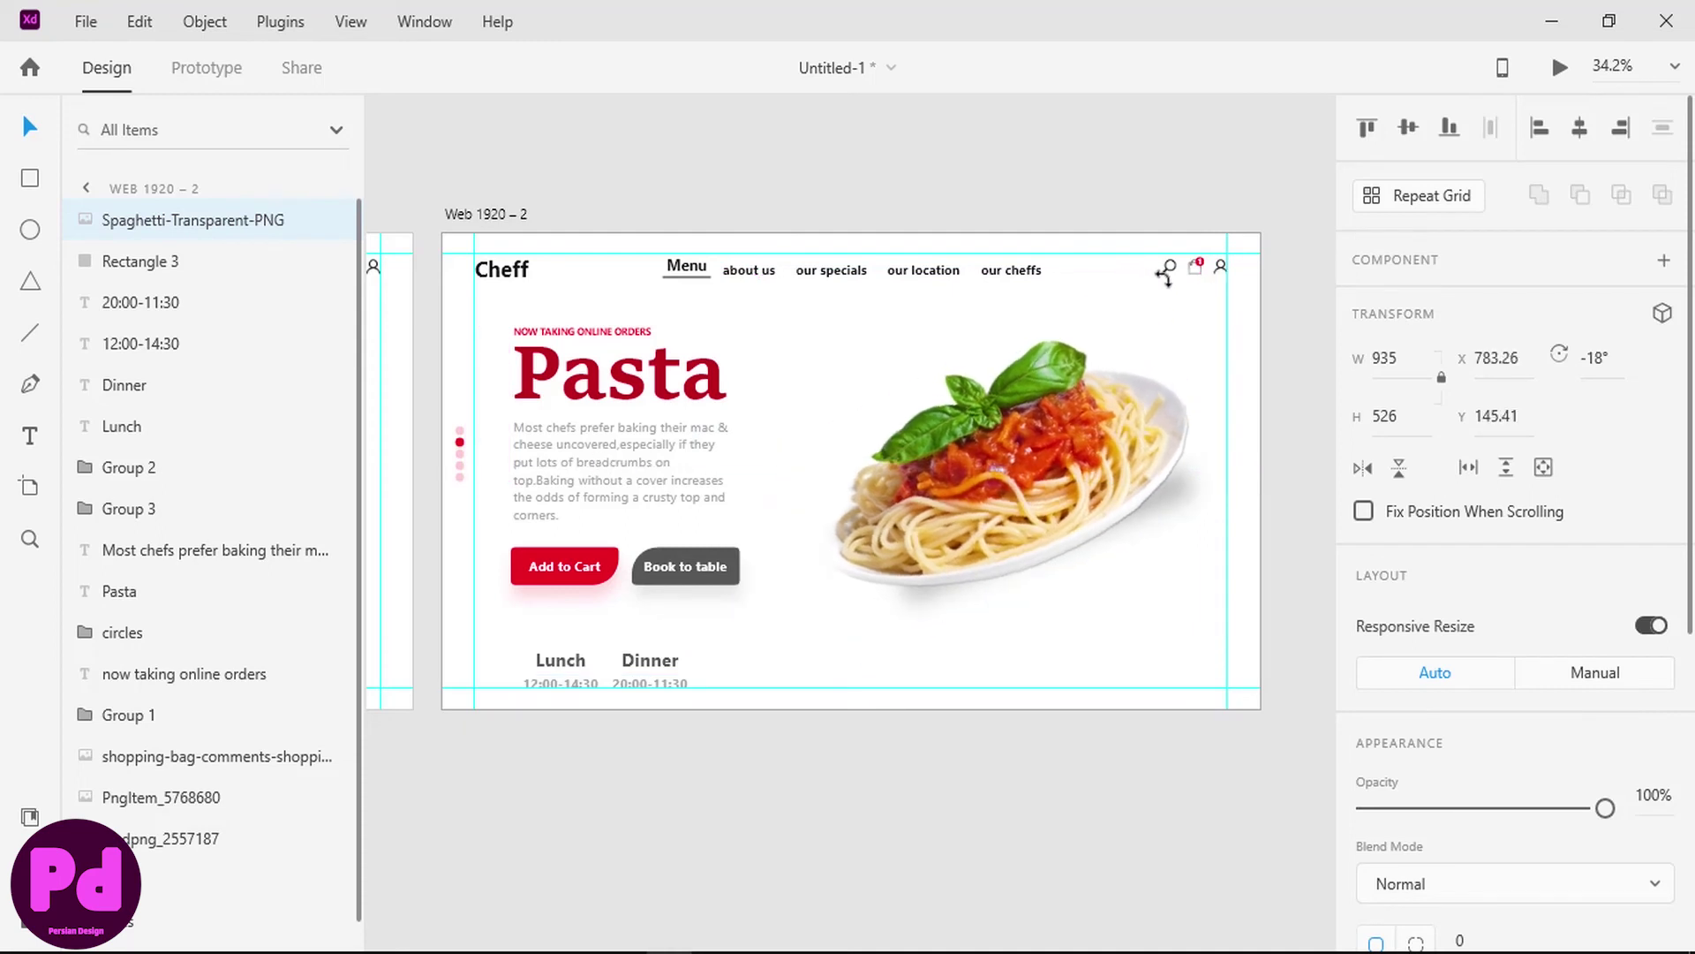
drag(1052, 443, 1062, 442)
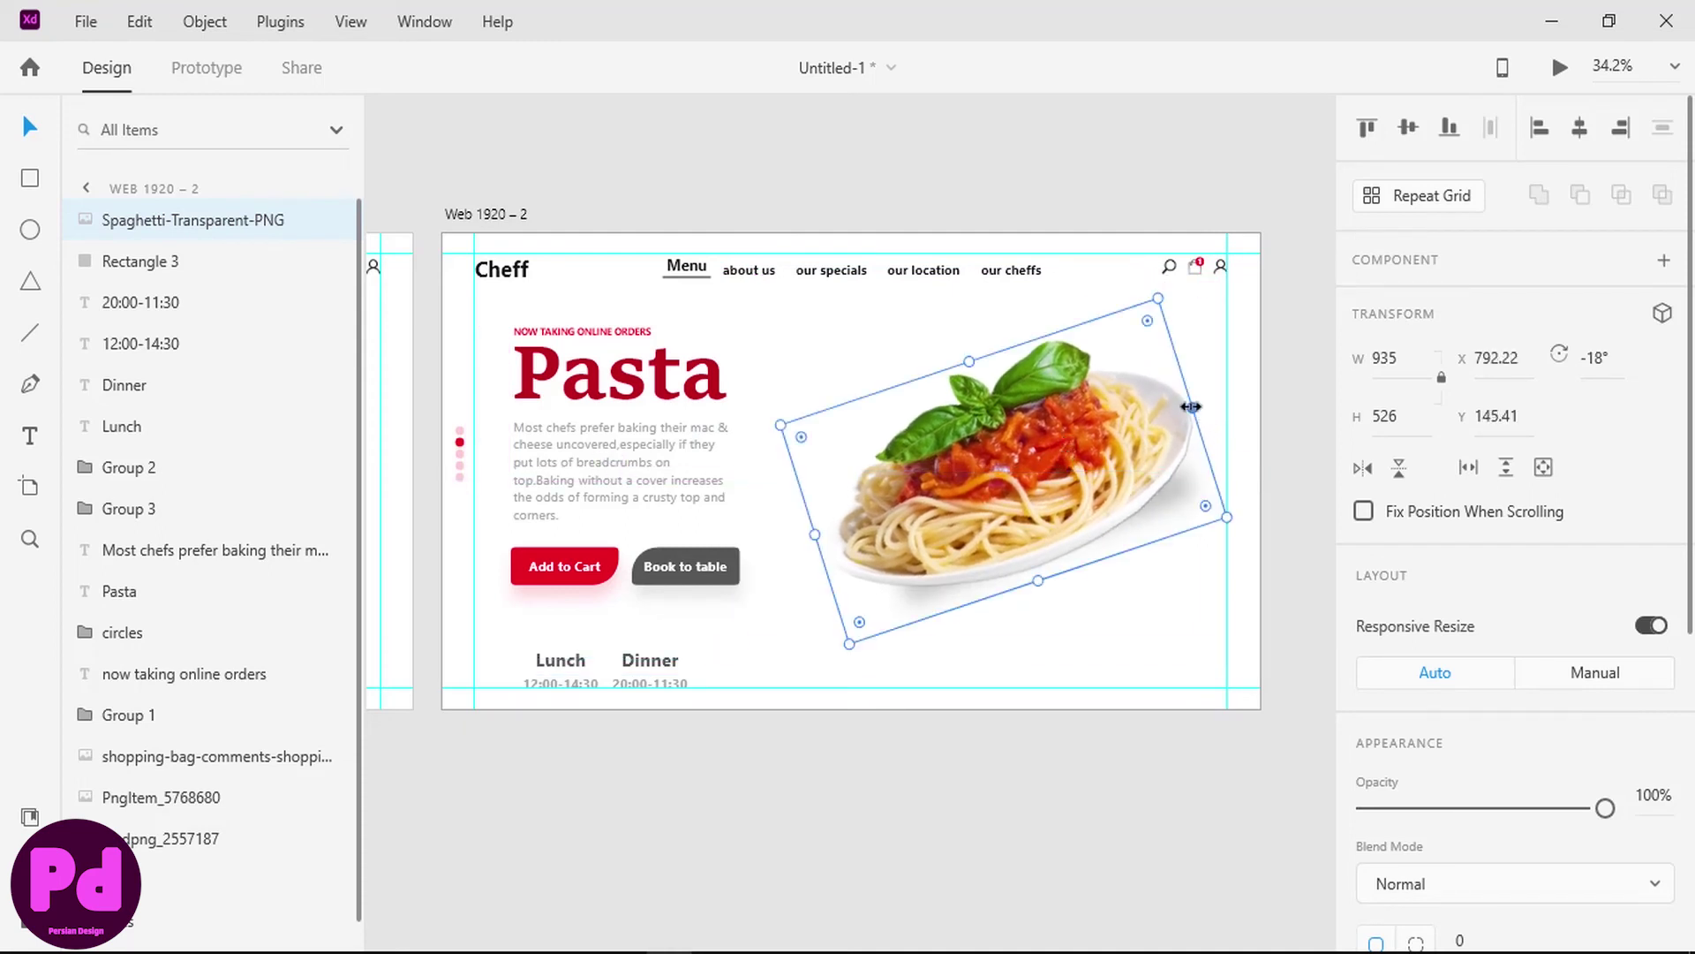
drag(1208, 415, 1229, 408)
drag(1051, 474, 1032, 471)
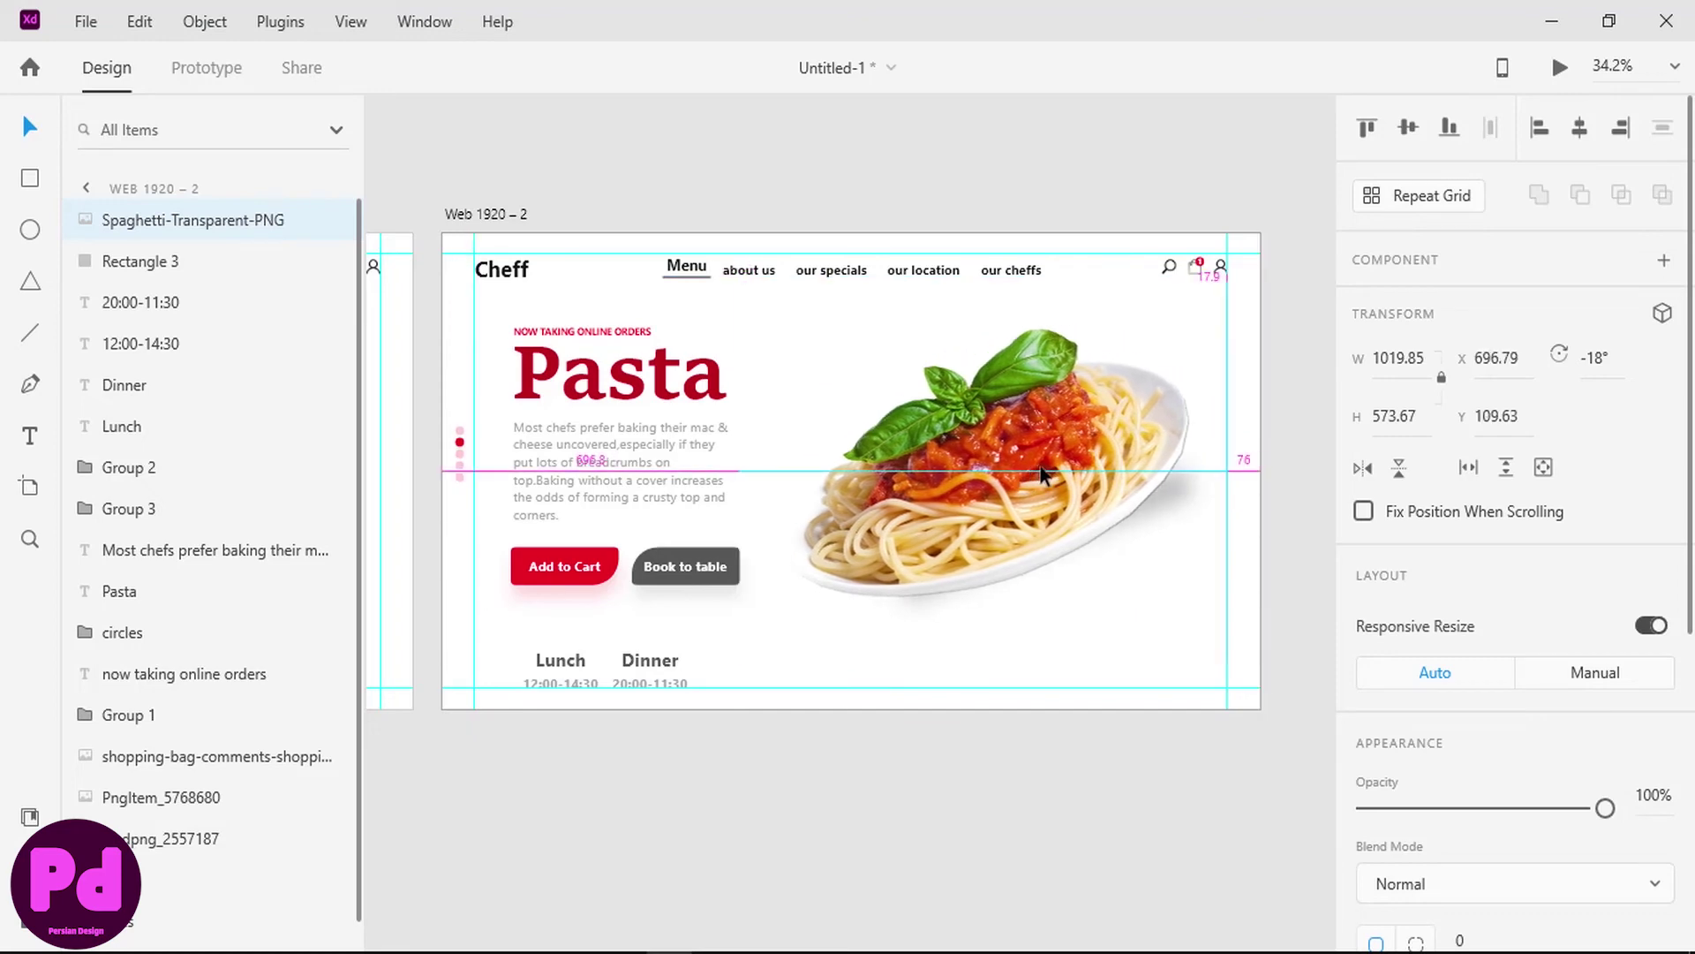
- Move the solid red circle in the second artboard's circles group down to the third position, at Y 491
scroll(494, 466, left, 3)
scroll(543, 476, up, 8)
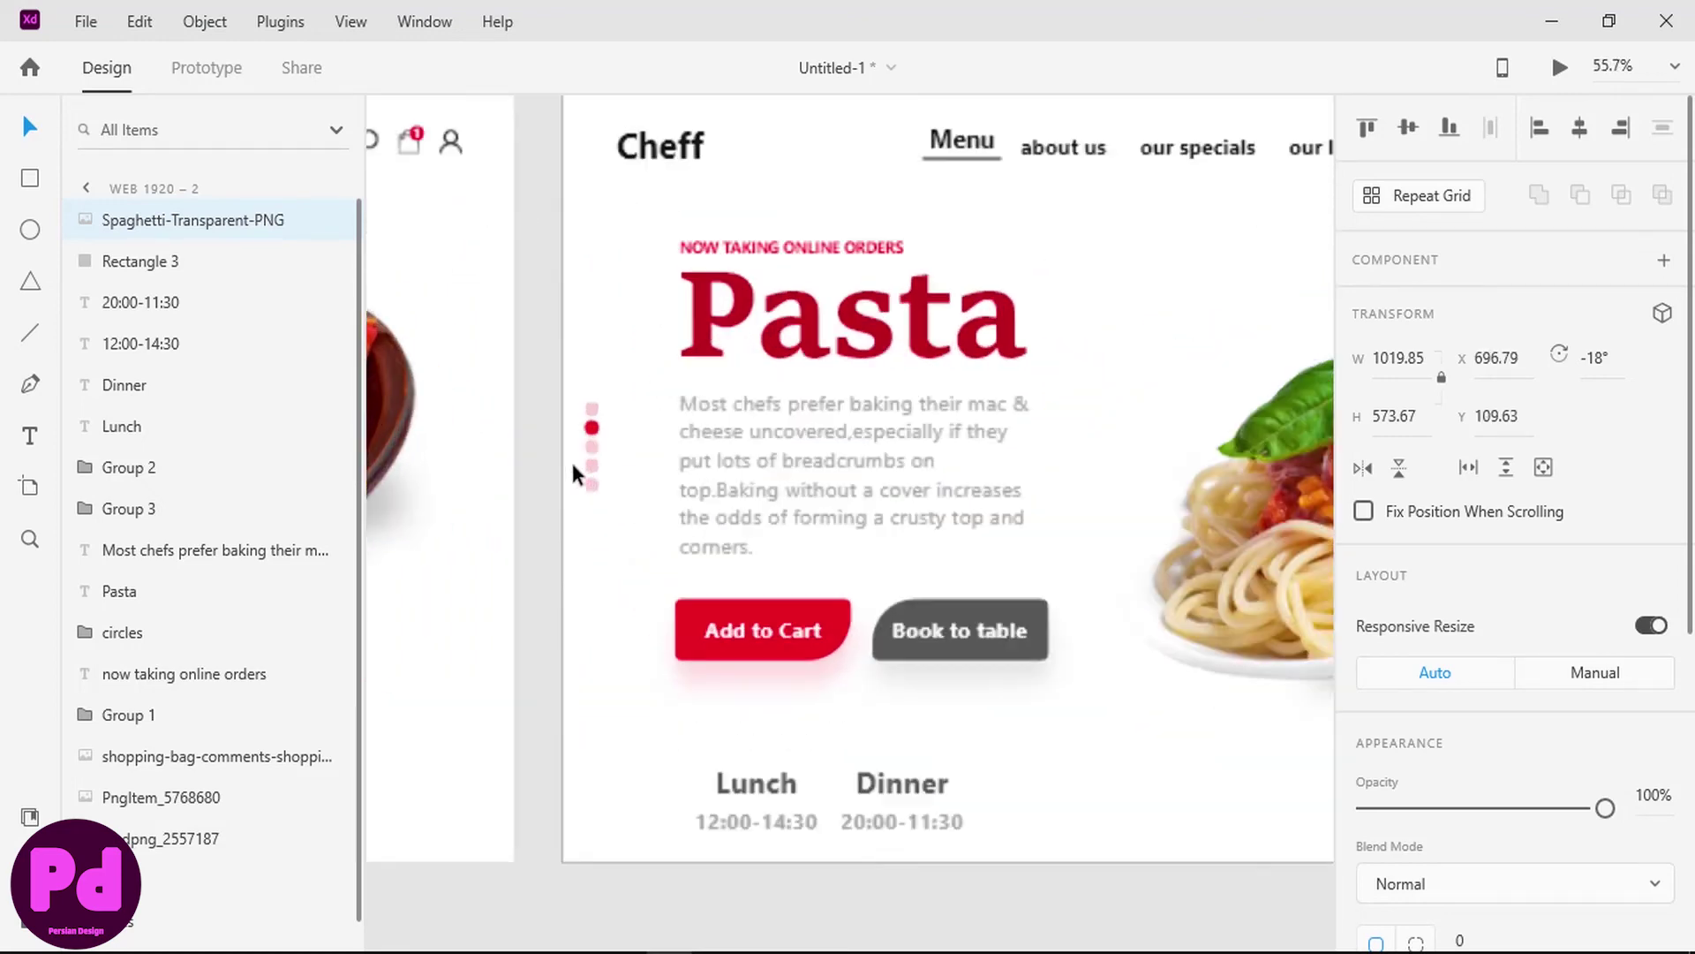
click(623, 410)
mouse_move(624, 409)
mouse_down()
mouse_move(621, 389)
mouse_move(624, 419)
mouse_up()
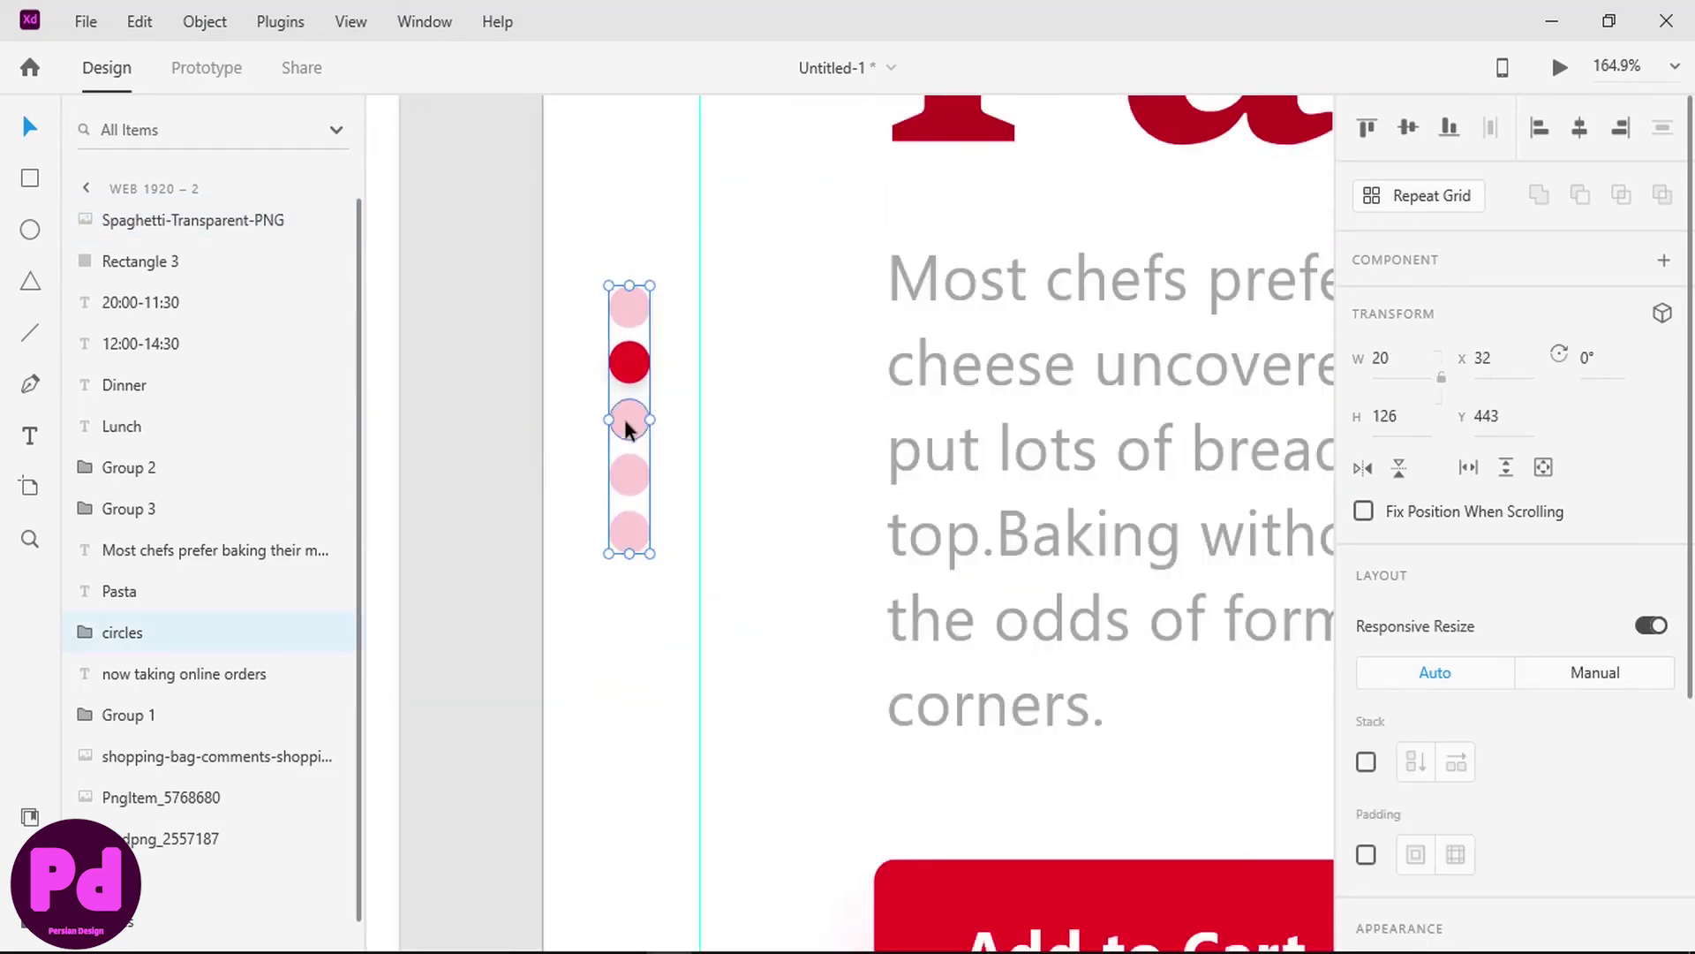
key(ctrl+z)
double_click(629, 362)
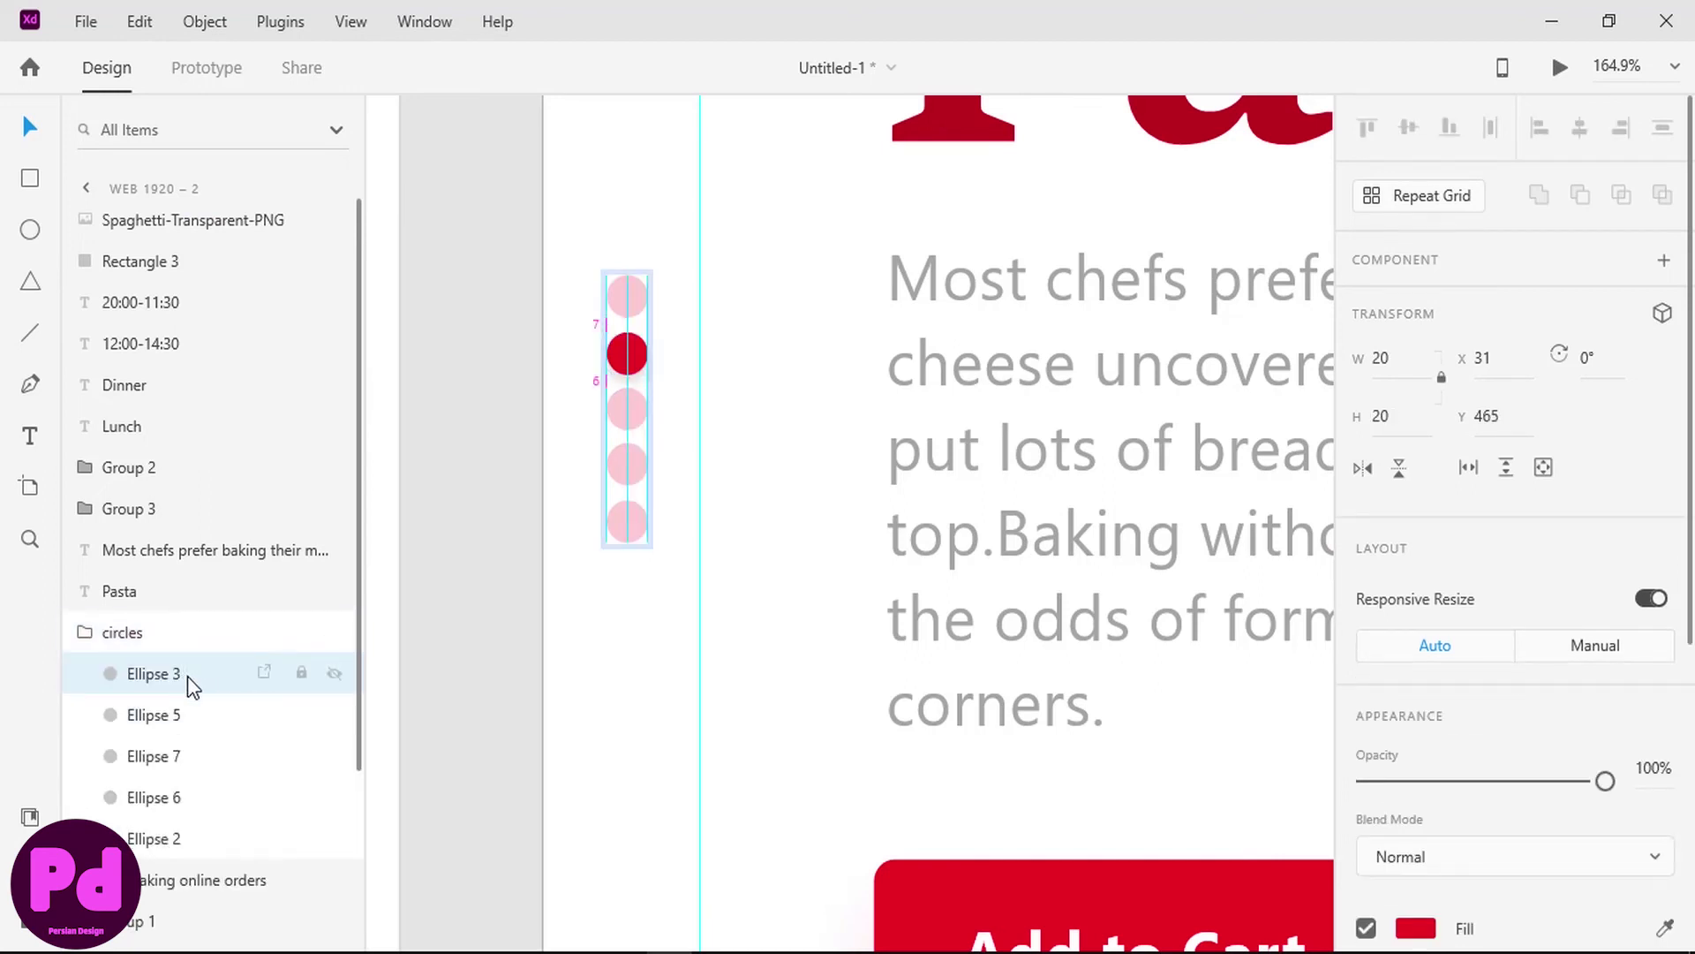
key(Down)
key(Down)
key(Down)
key(Down)
key(Down)
key(Down)
key(Down)
key(Down)
key(Down)
key(Down)
key(Down)
key(Down)
key(Down)
key(Down)
key(Down)
key(Down)
key(Down)
key(Down)
key(Down)
key(Down)
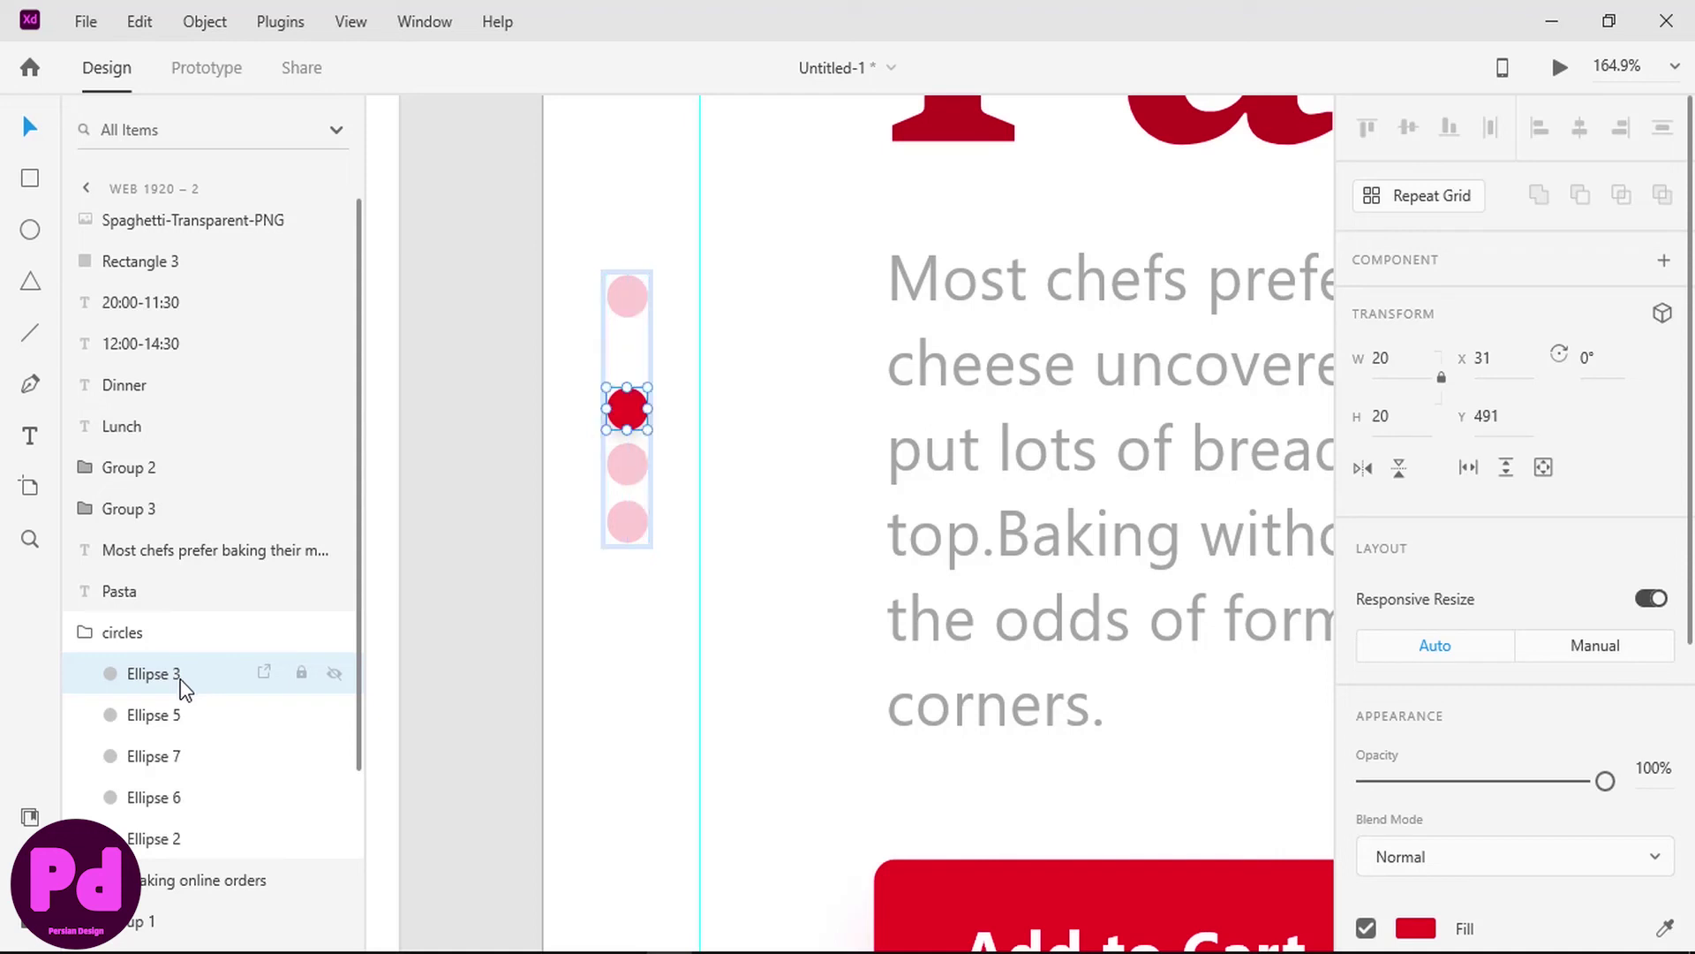
- Move the pale circle hidden at the third position up to the second, at Y 465, and space all five circles evenly
click(184, 701)
key(shift+Up)
key(shift+Up)
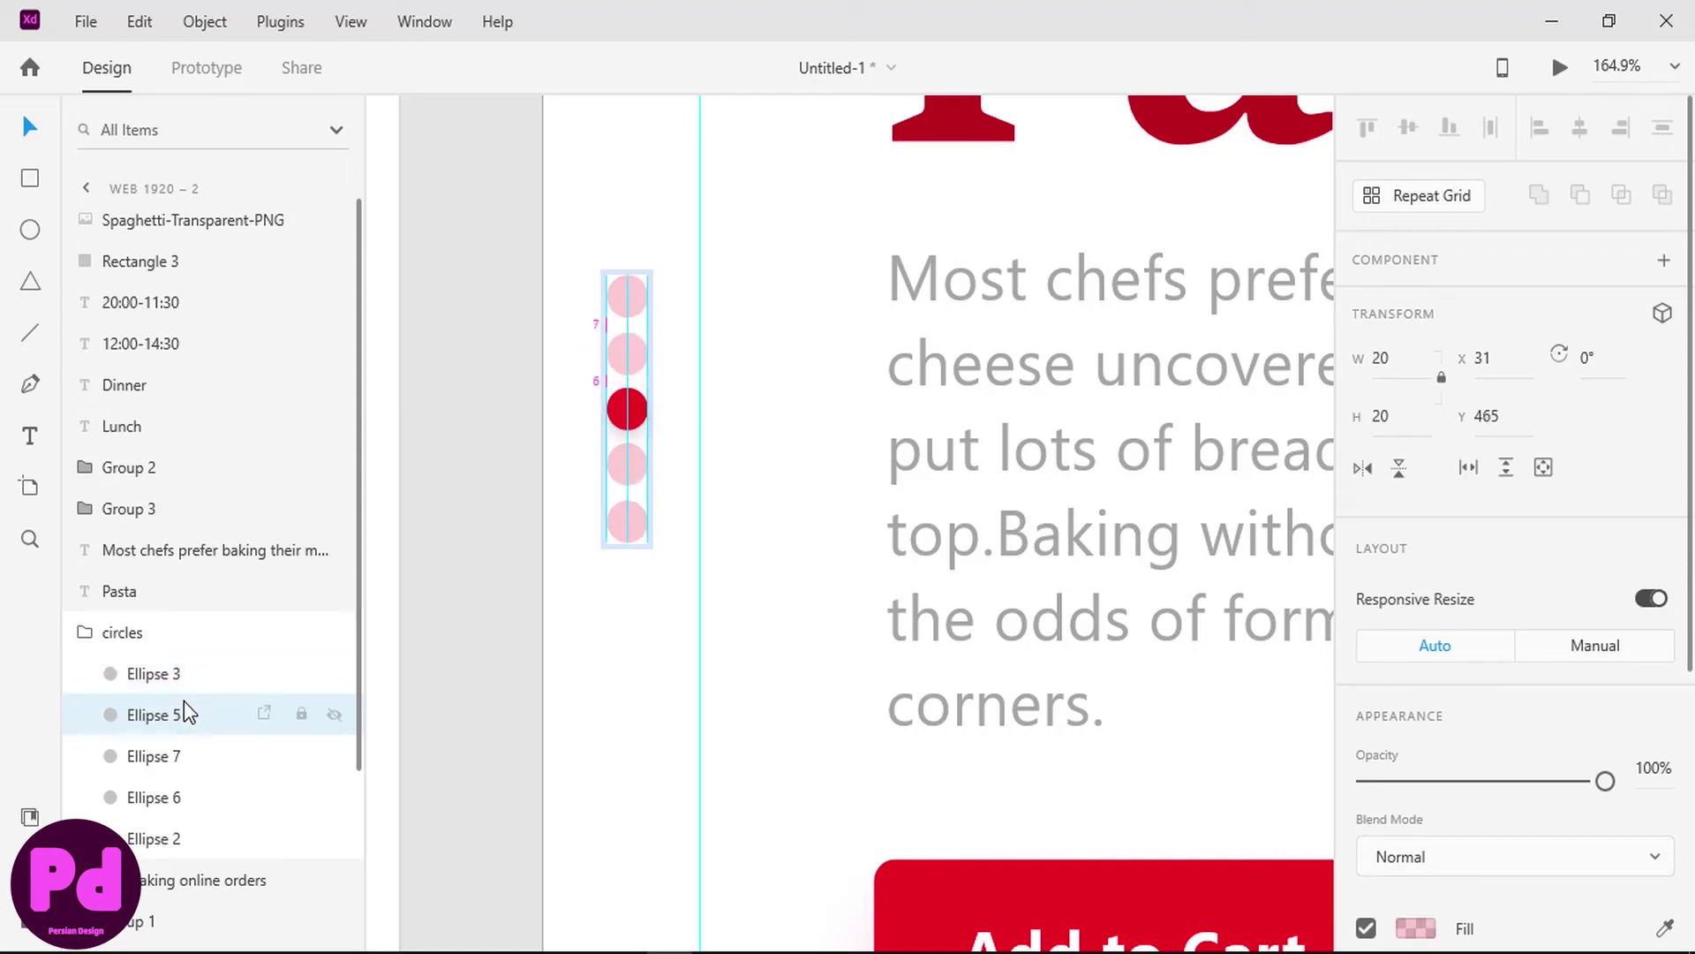
click(184, 674)
shift+click(170, 848)
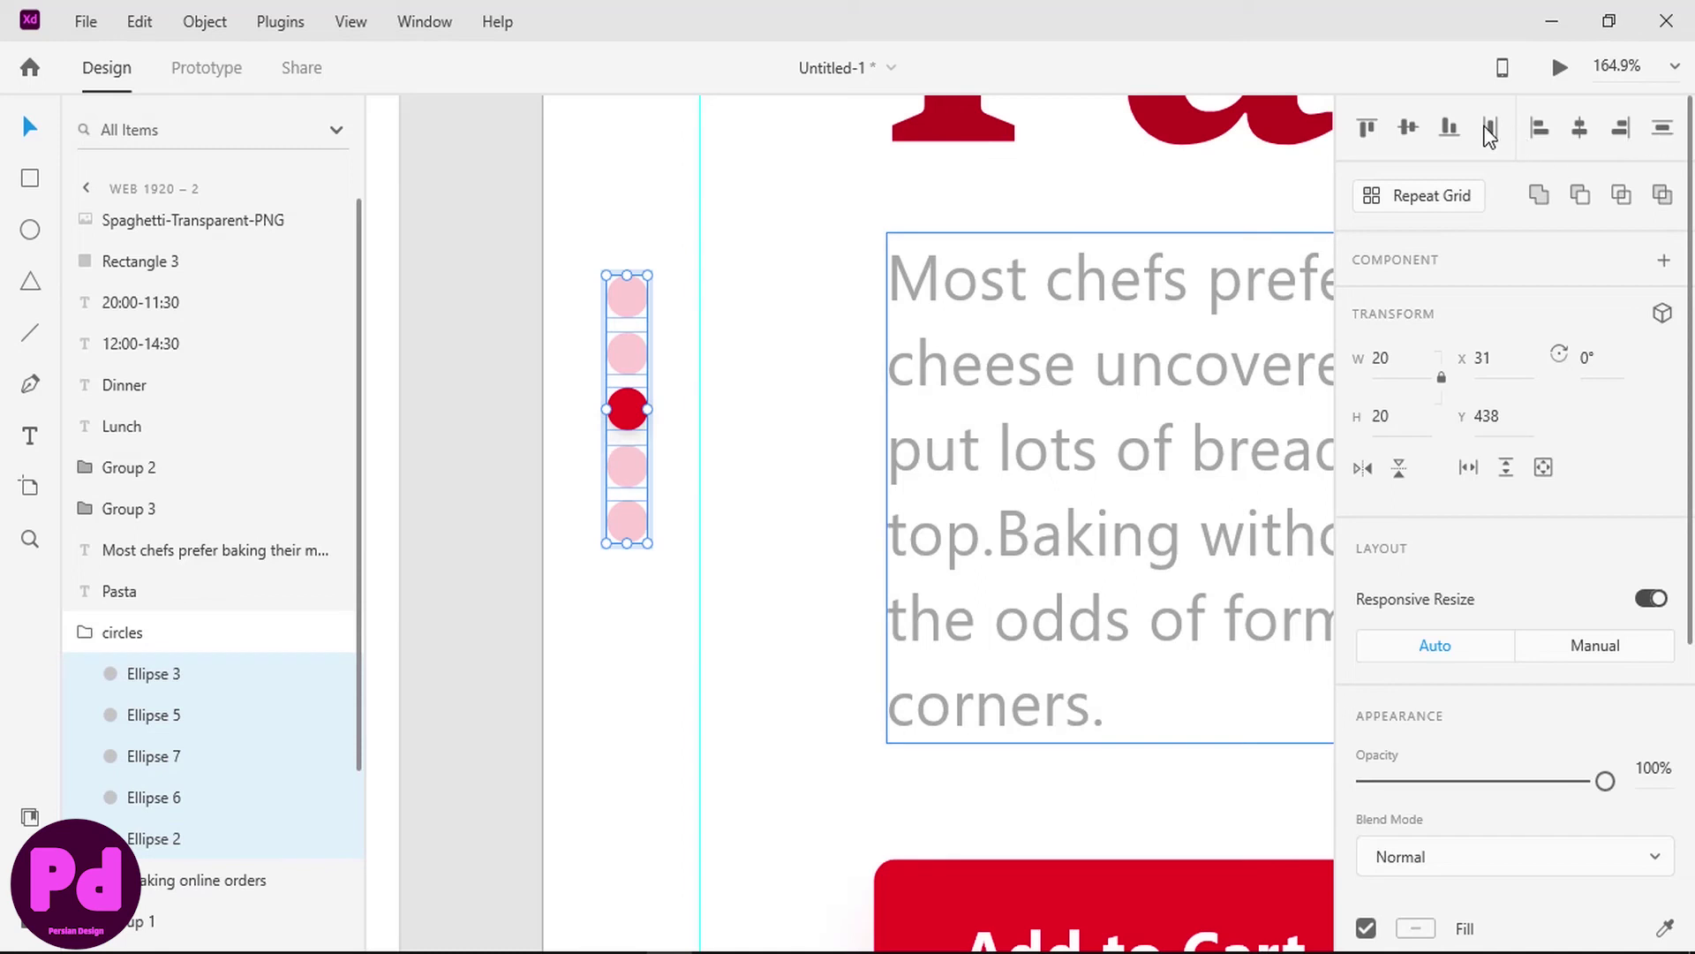
- Change the second artboard's main heading to "Macroni"
click(798, 359)
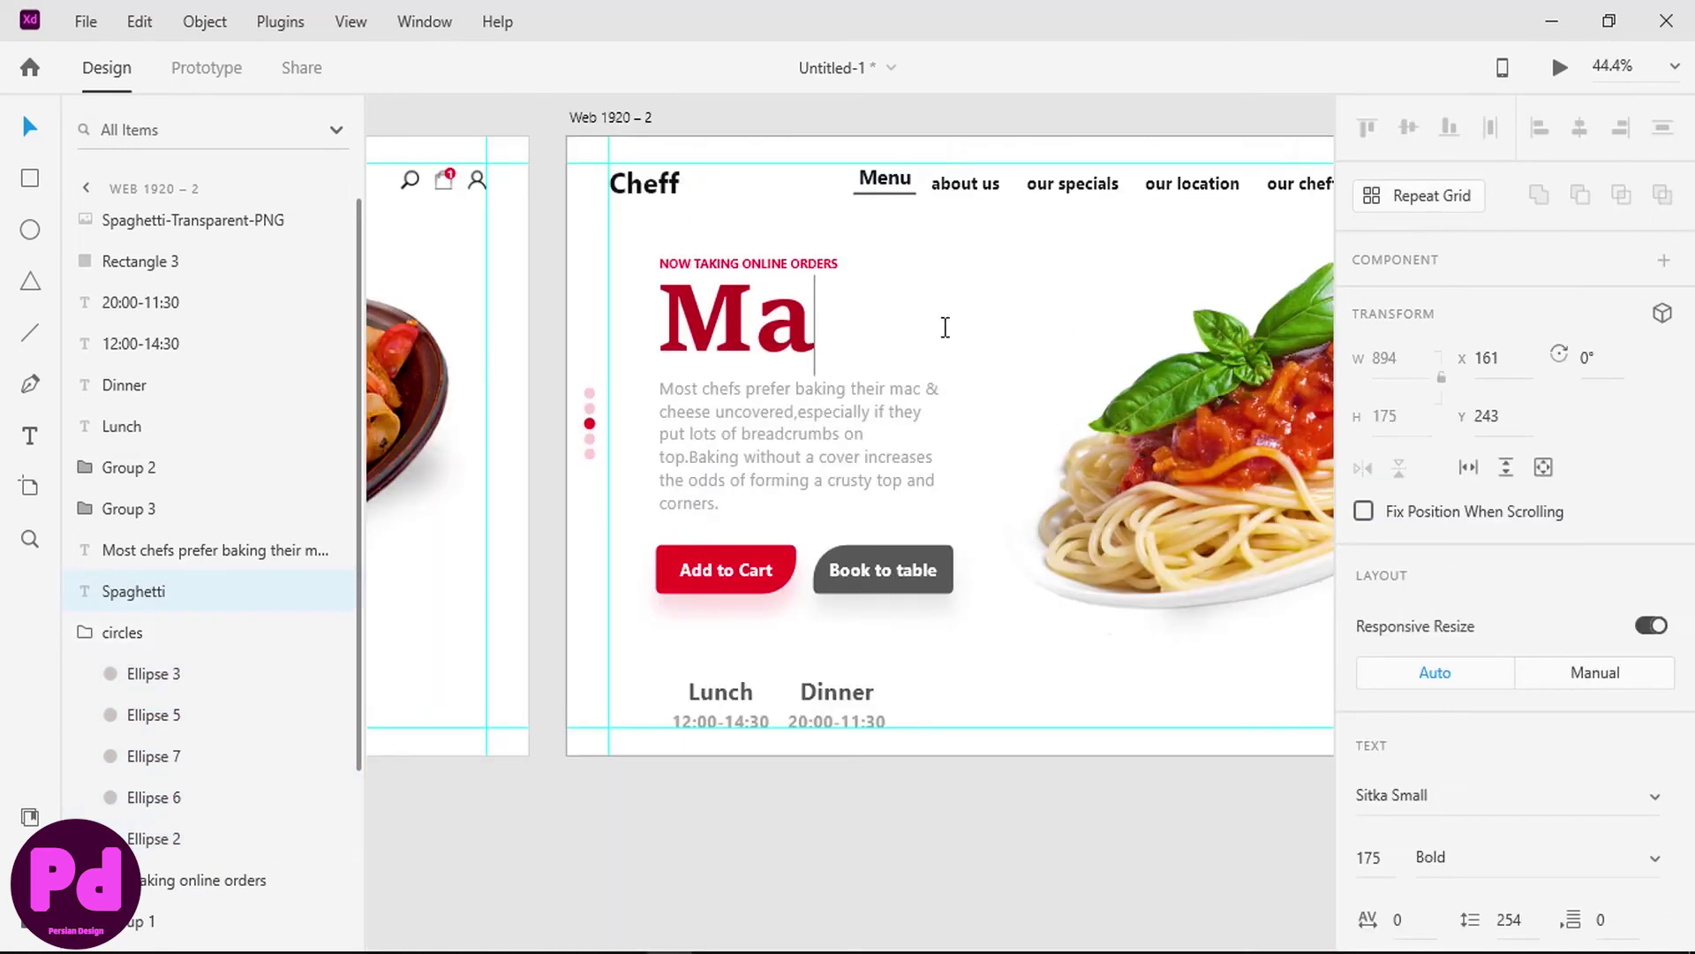
text(c)
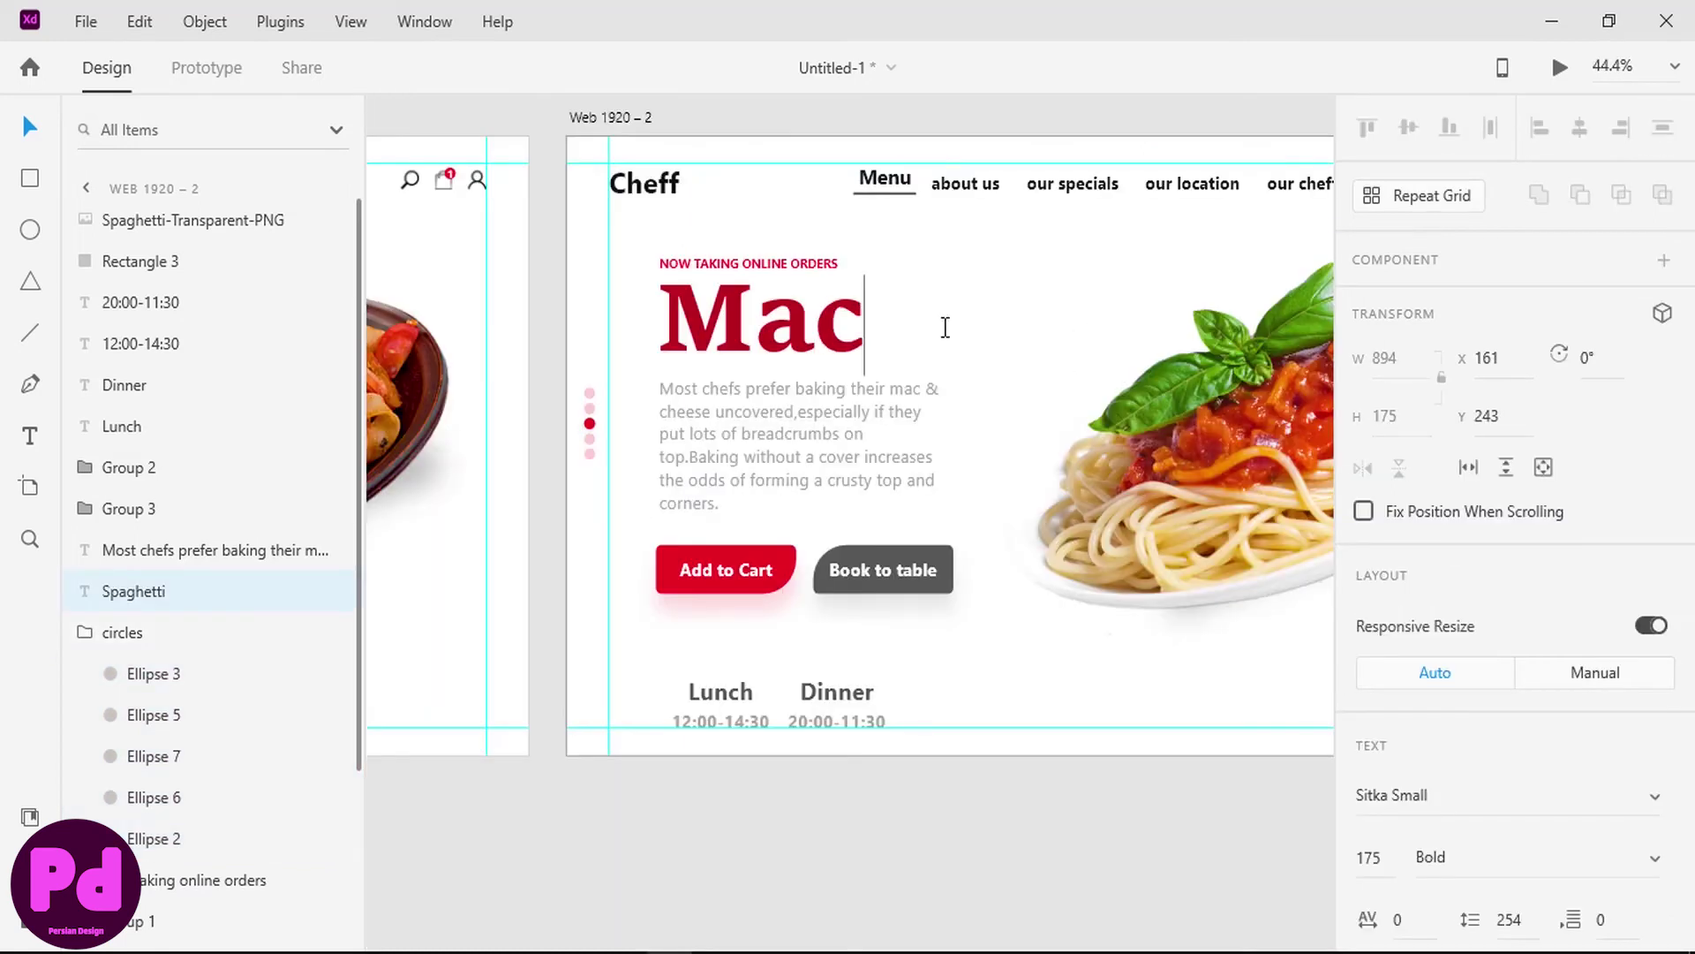
text(roni)
key(Escape)
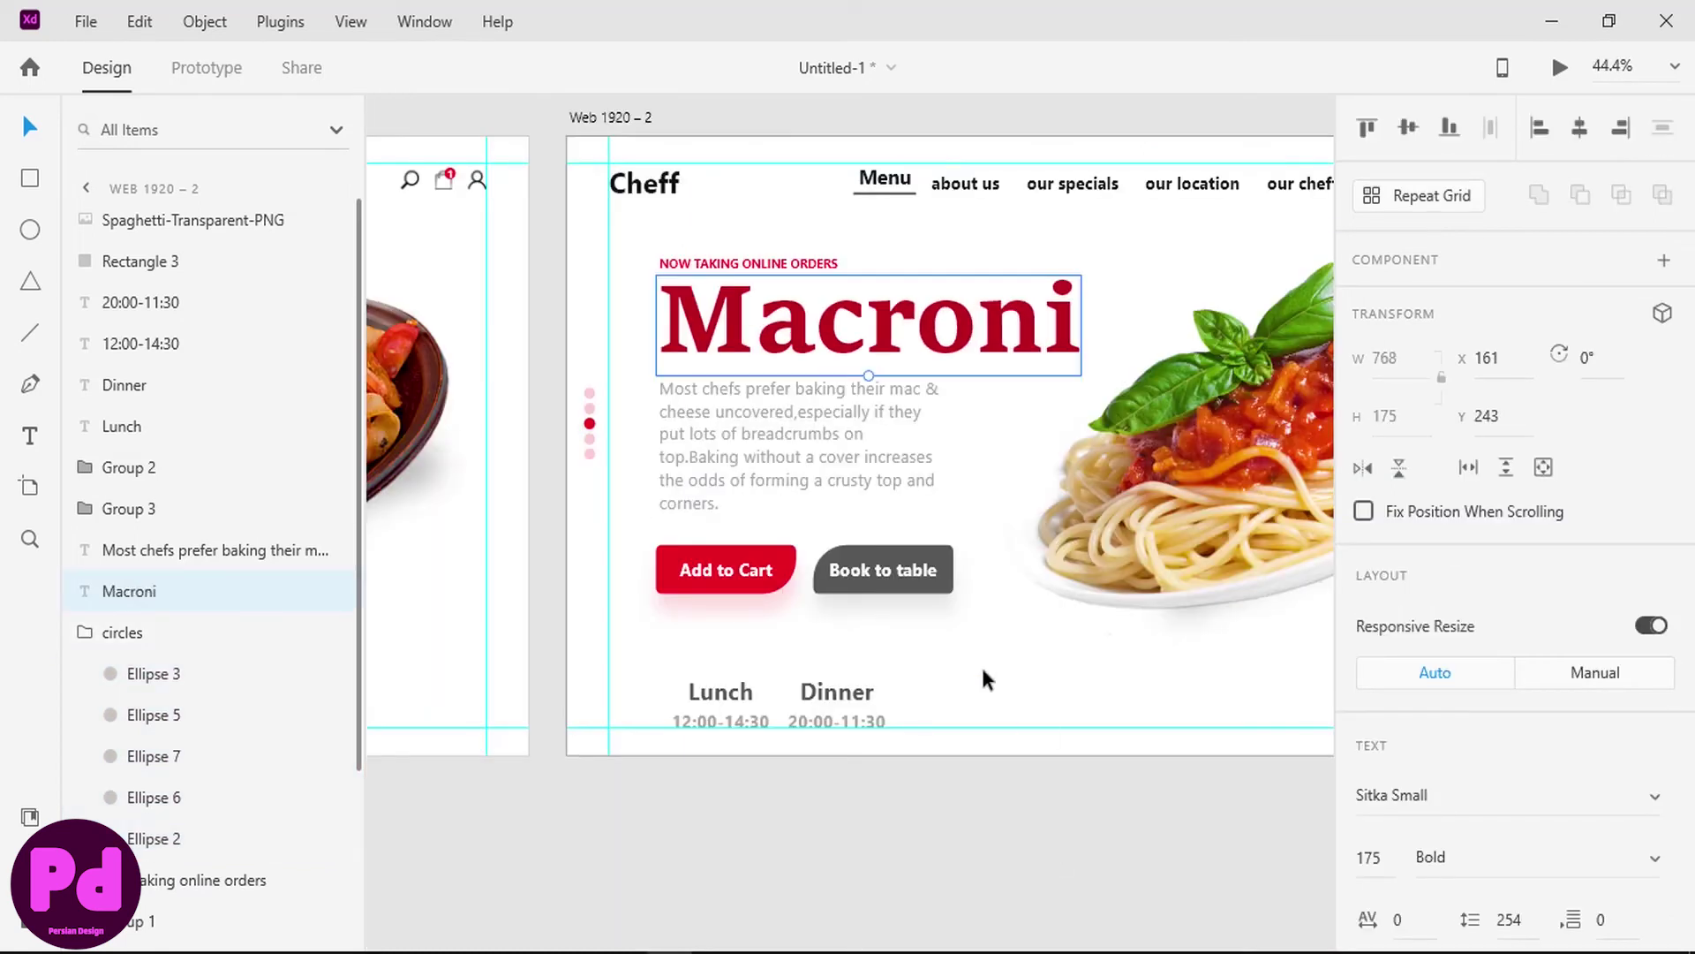
- Replace the description under the Macroni heading with the cooking text beginning "Bring to a boil. Reduce the heat to medium-low and gently simmer"
click(729, 403)
double_click(788, 430)
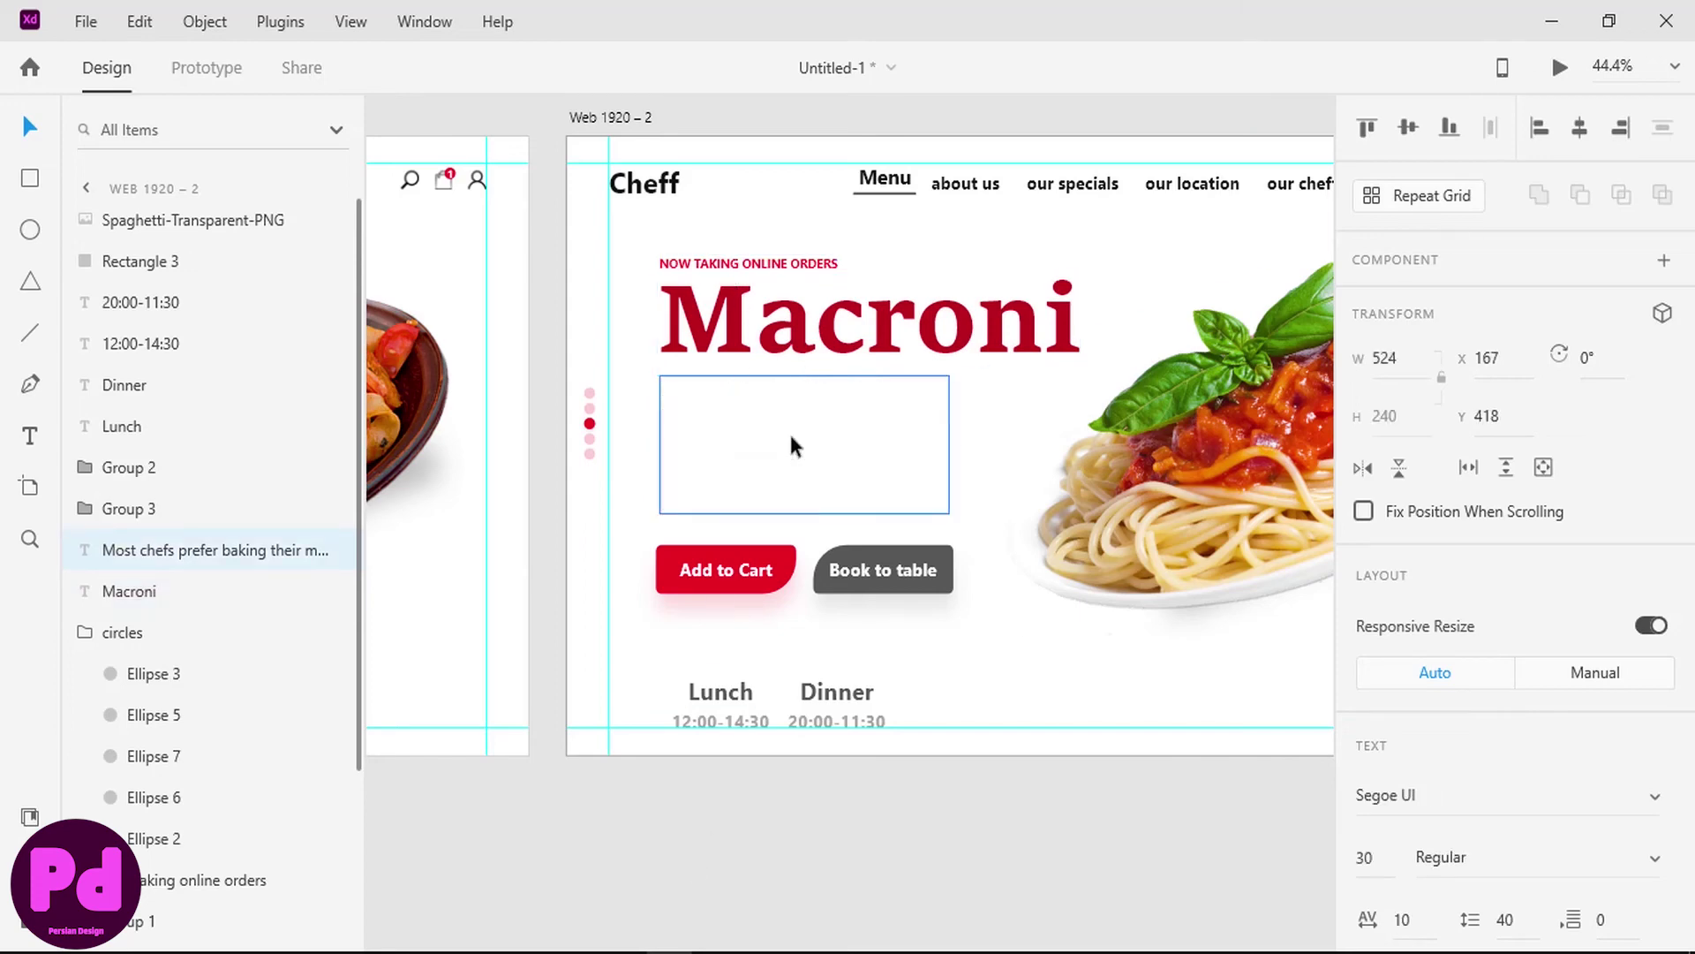
text(Bring to a boil. Reduce the heat to medium-low and gently simmer uncovered until the sauce is slightly thickened, about 20 minutes. Meanwhile, bring a large pot of salted water to a boil.)
key(Escape)
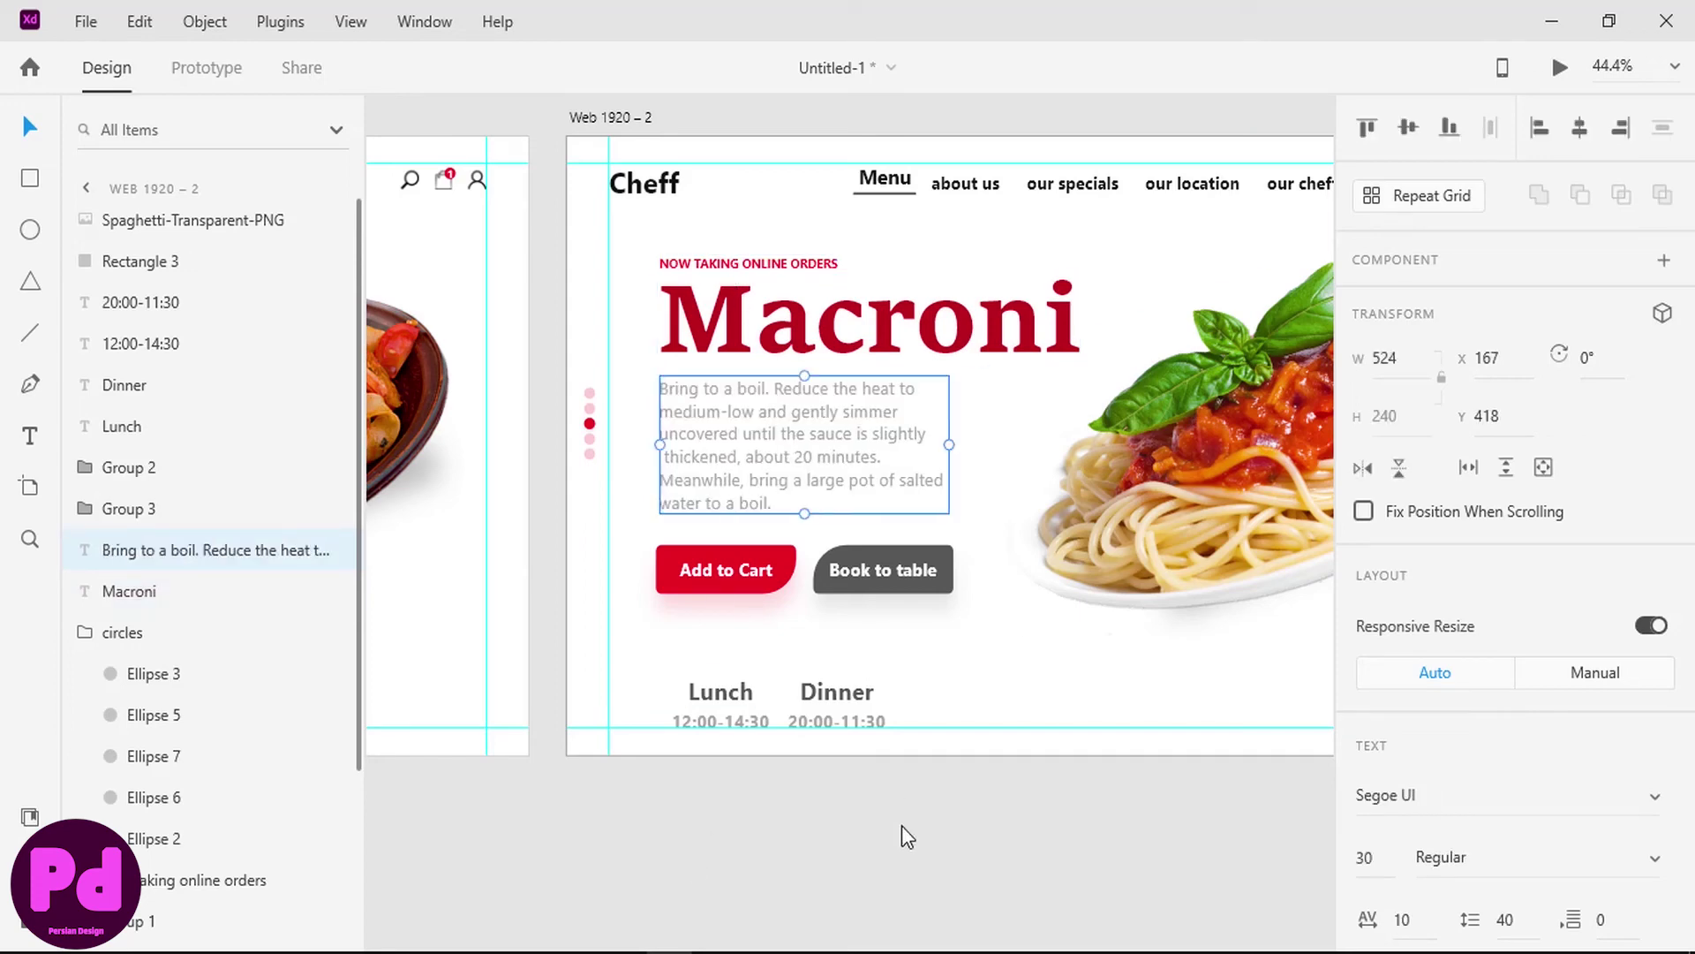
- Duplicate the Web 1920 – 2 artboard to start a third landing page
key(ctrl+0)
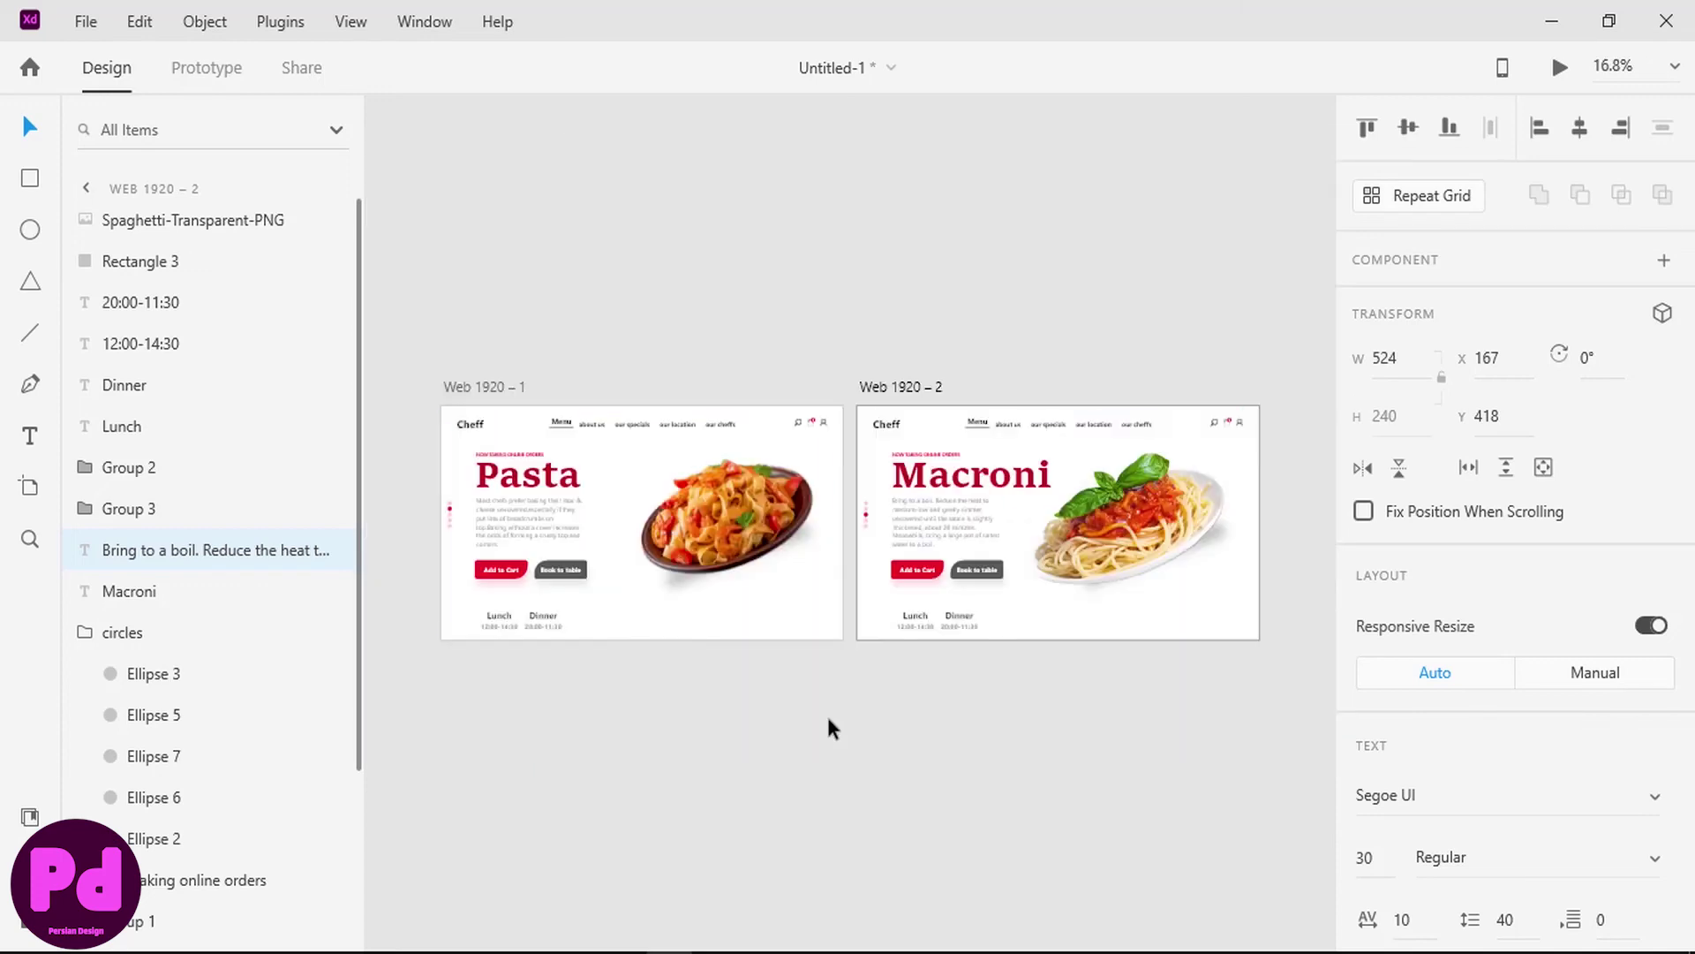
scroll(892, 649, down, 2)
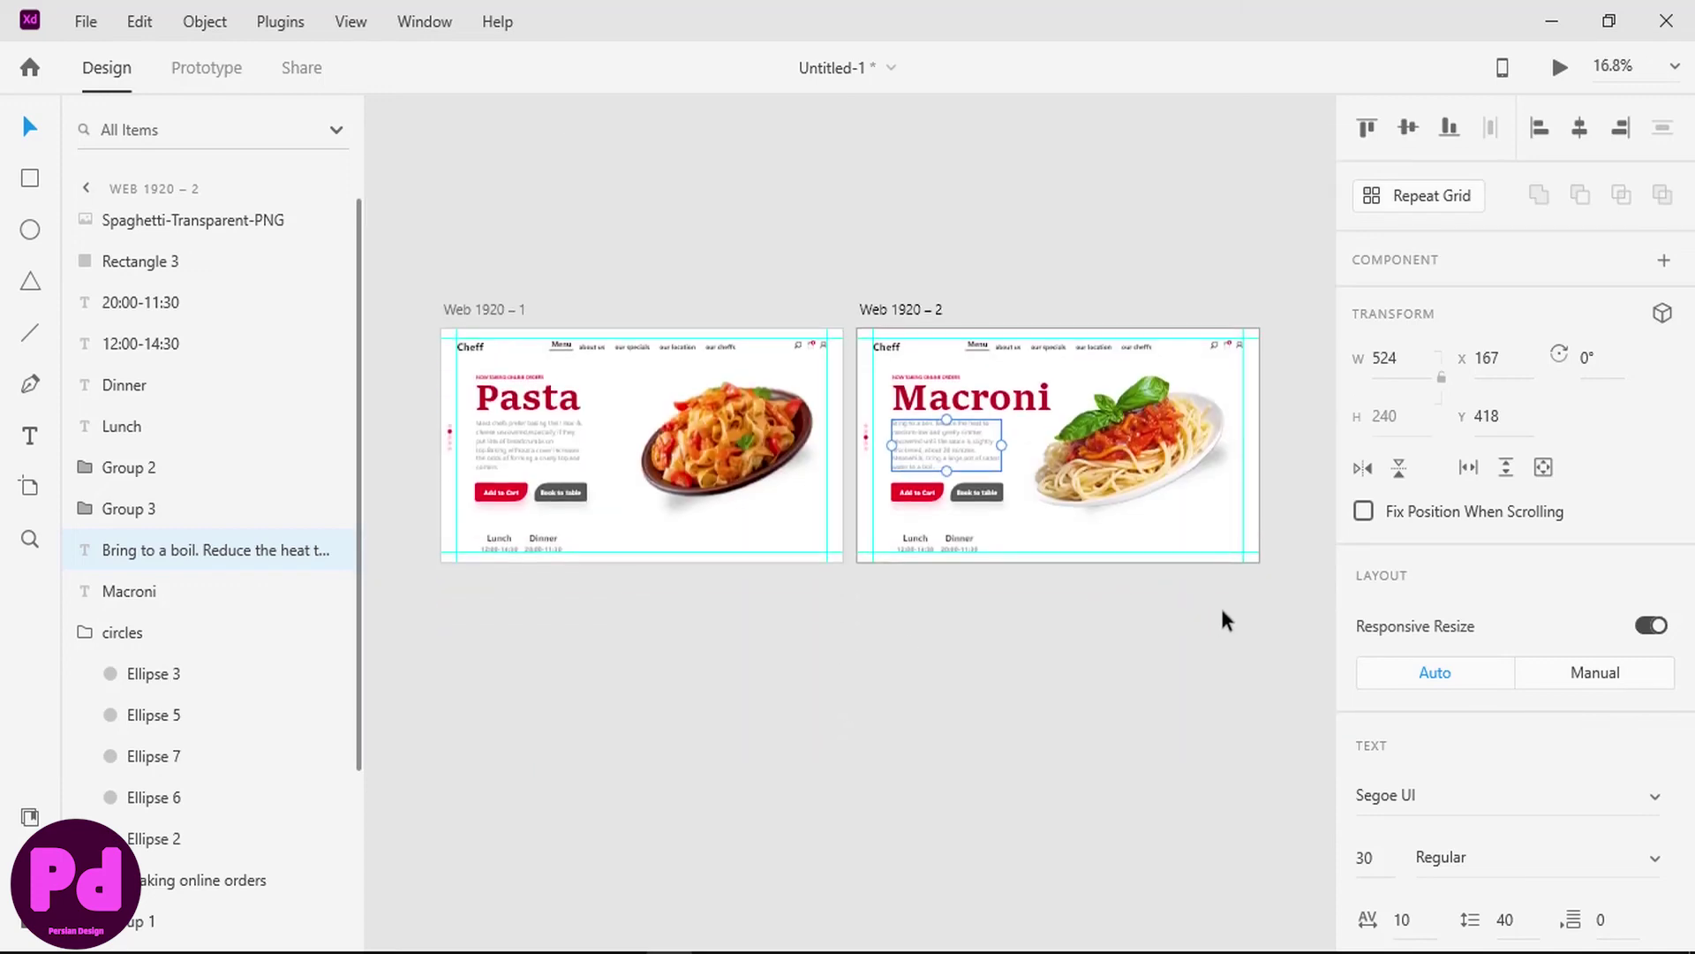
drag(1222, 611, 877, 295)
click(616, 603)
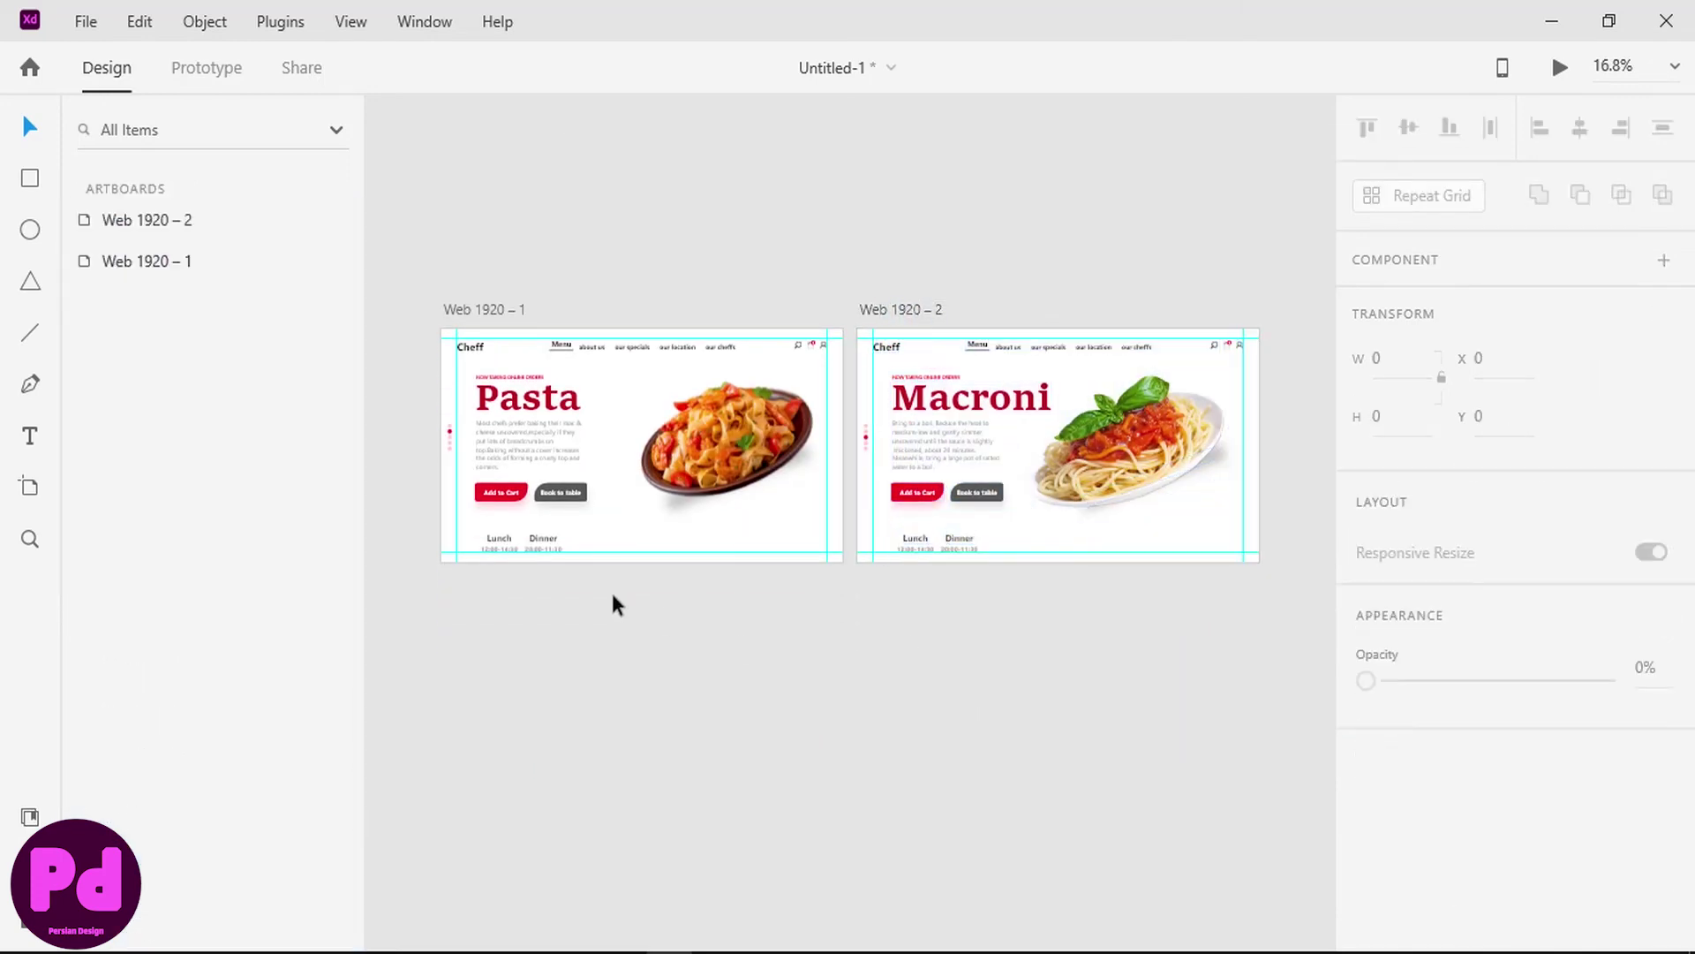
click(129, 233)
key(ctrl+d)
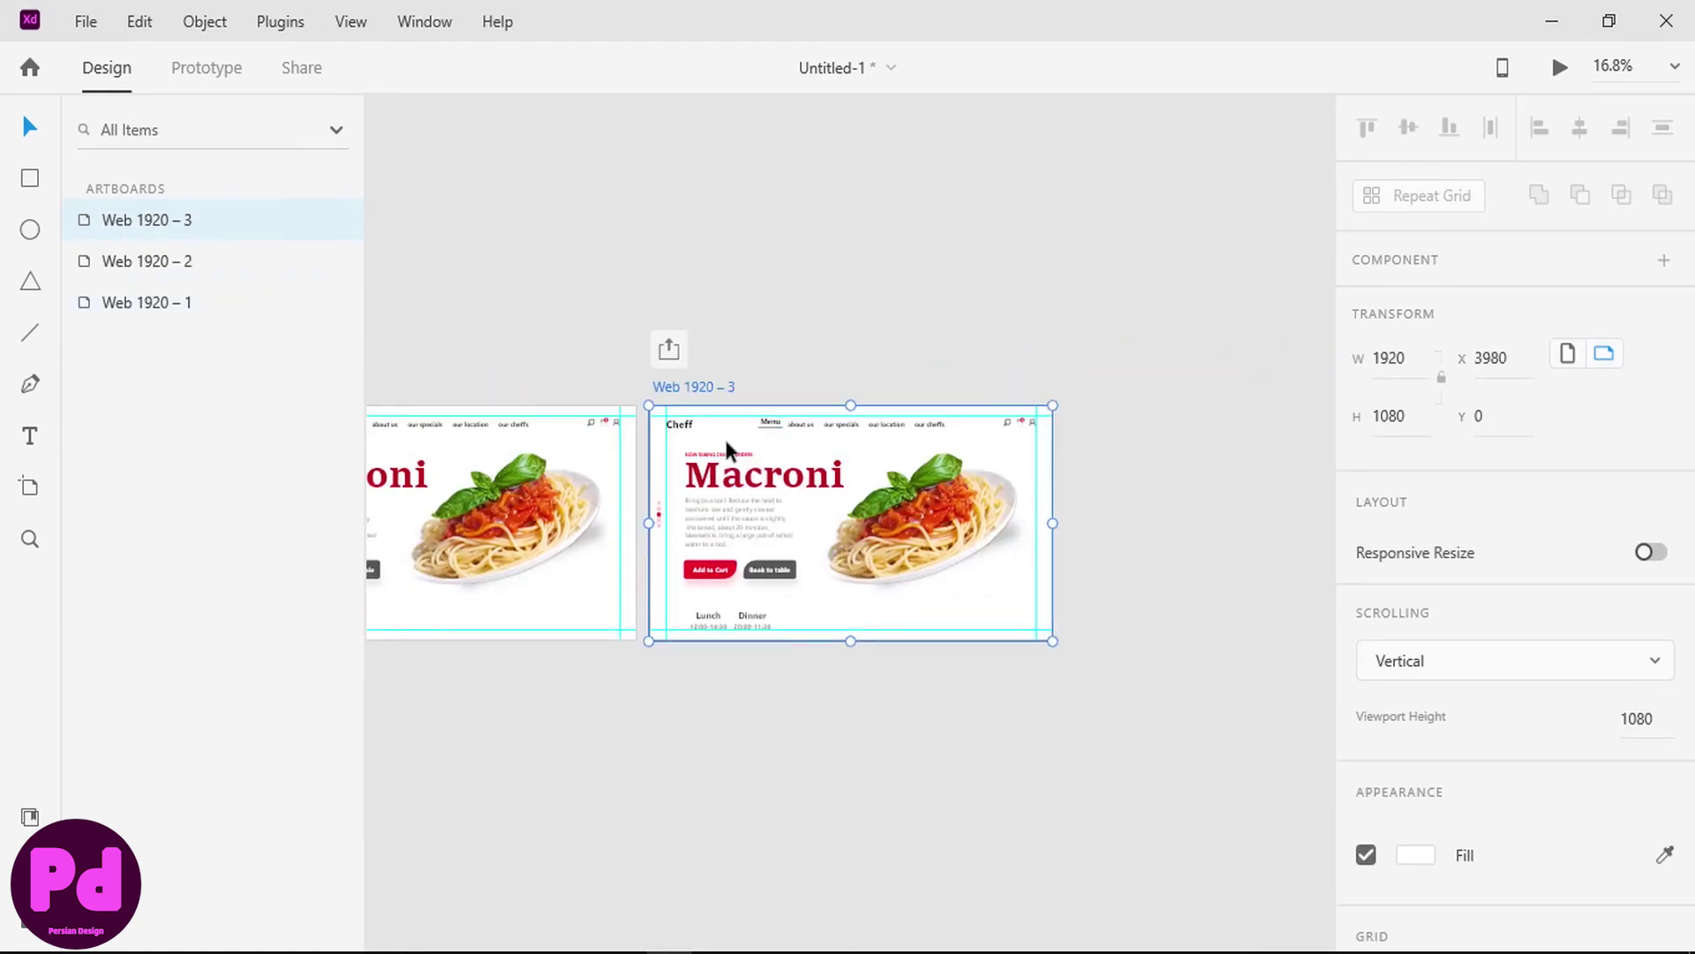
drag(1117, 704, 659, 341)
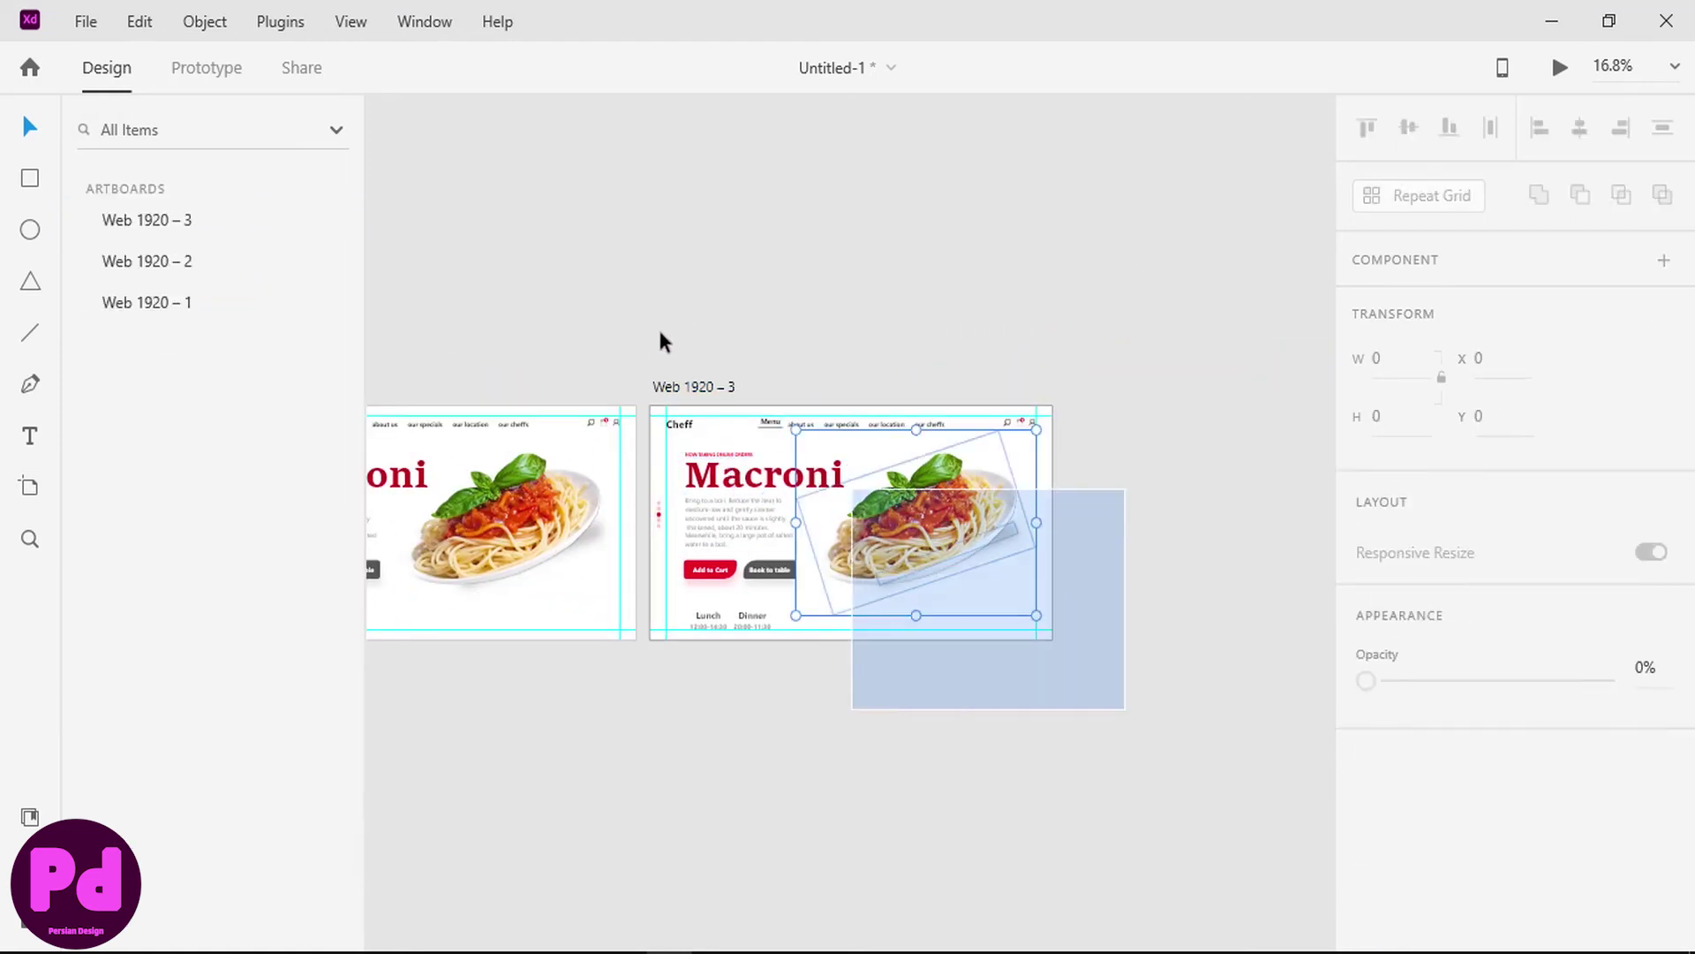
click(717, 454)
shift+click(729, 480)
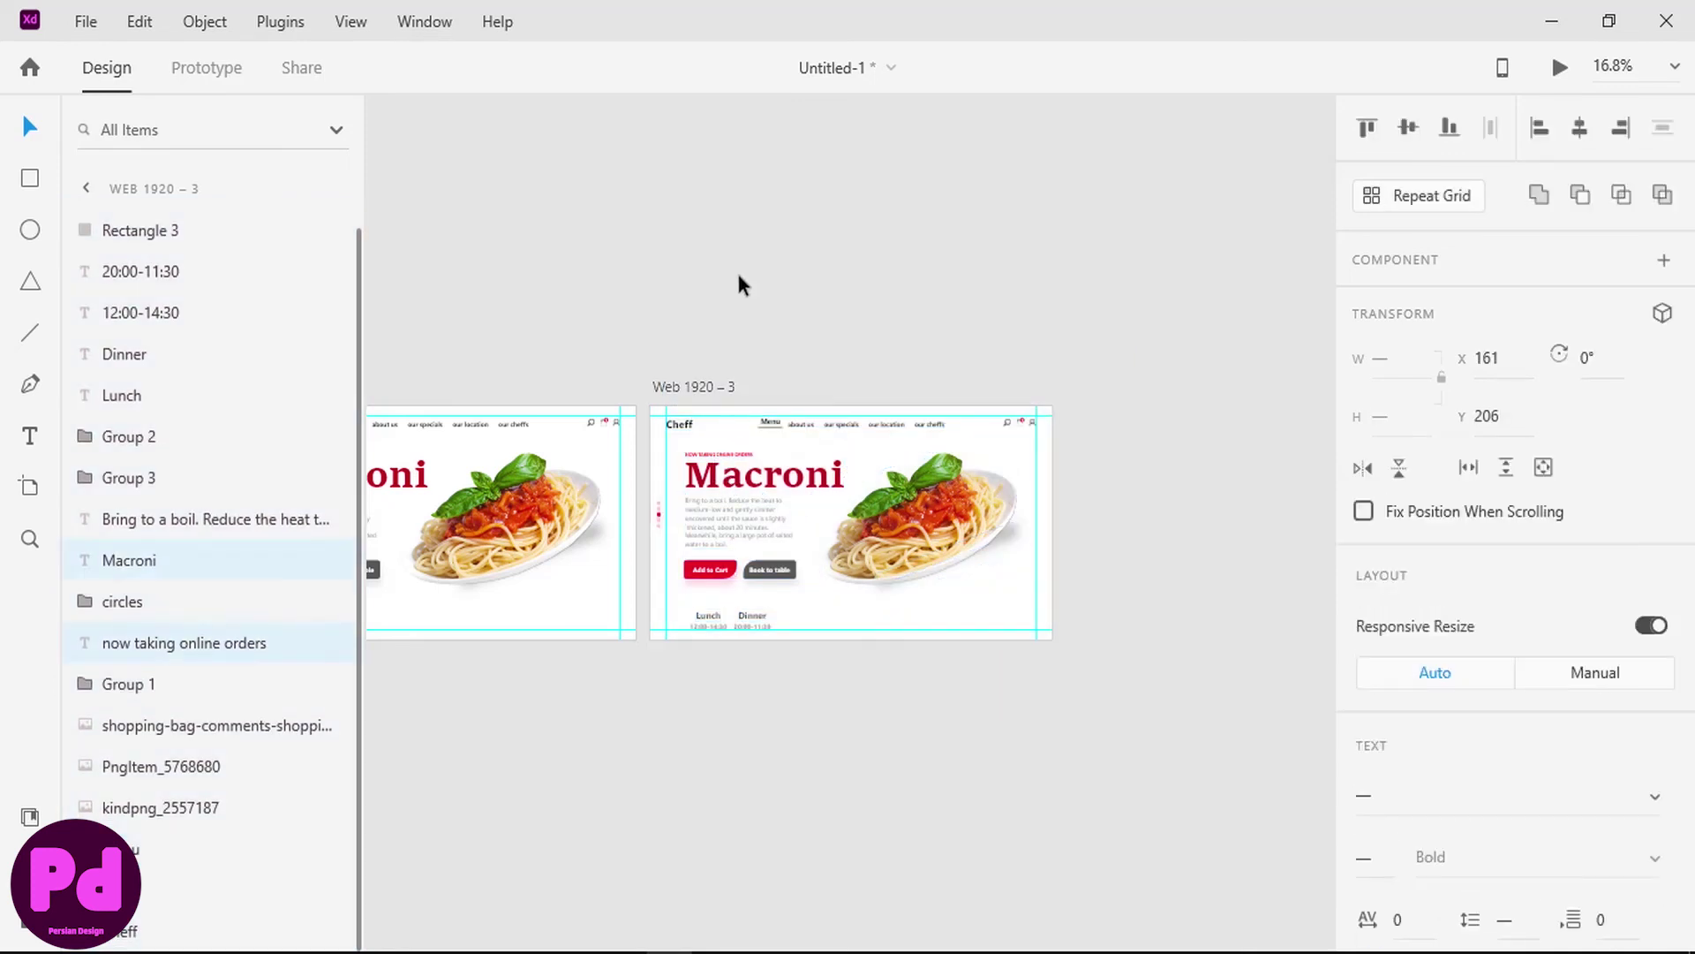
click(739, 284)
- Move the Web 1920 – 3 artboard straight down to Y 183
click(129, 223)
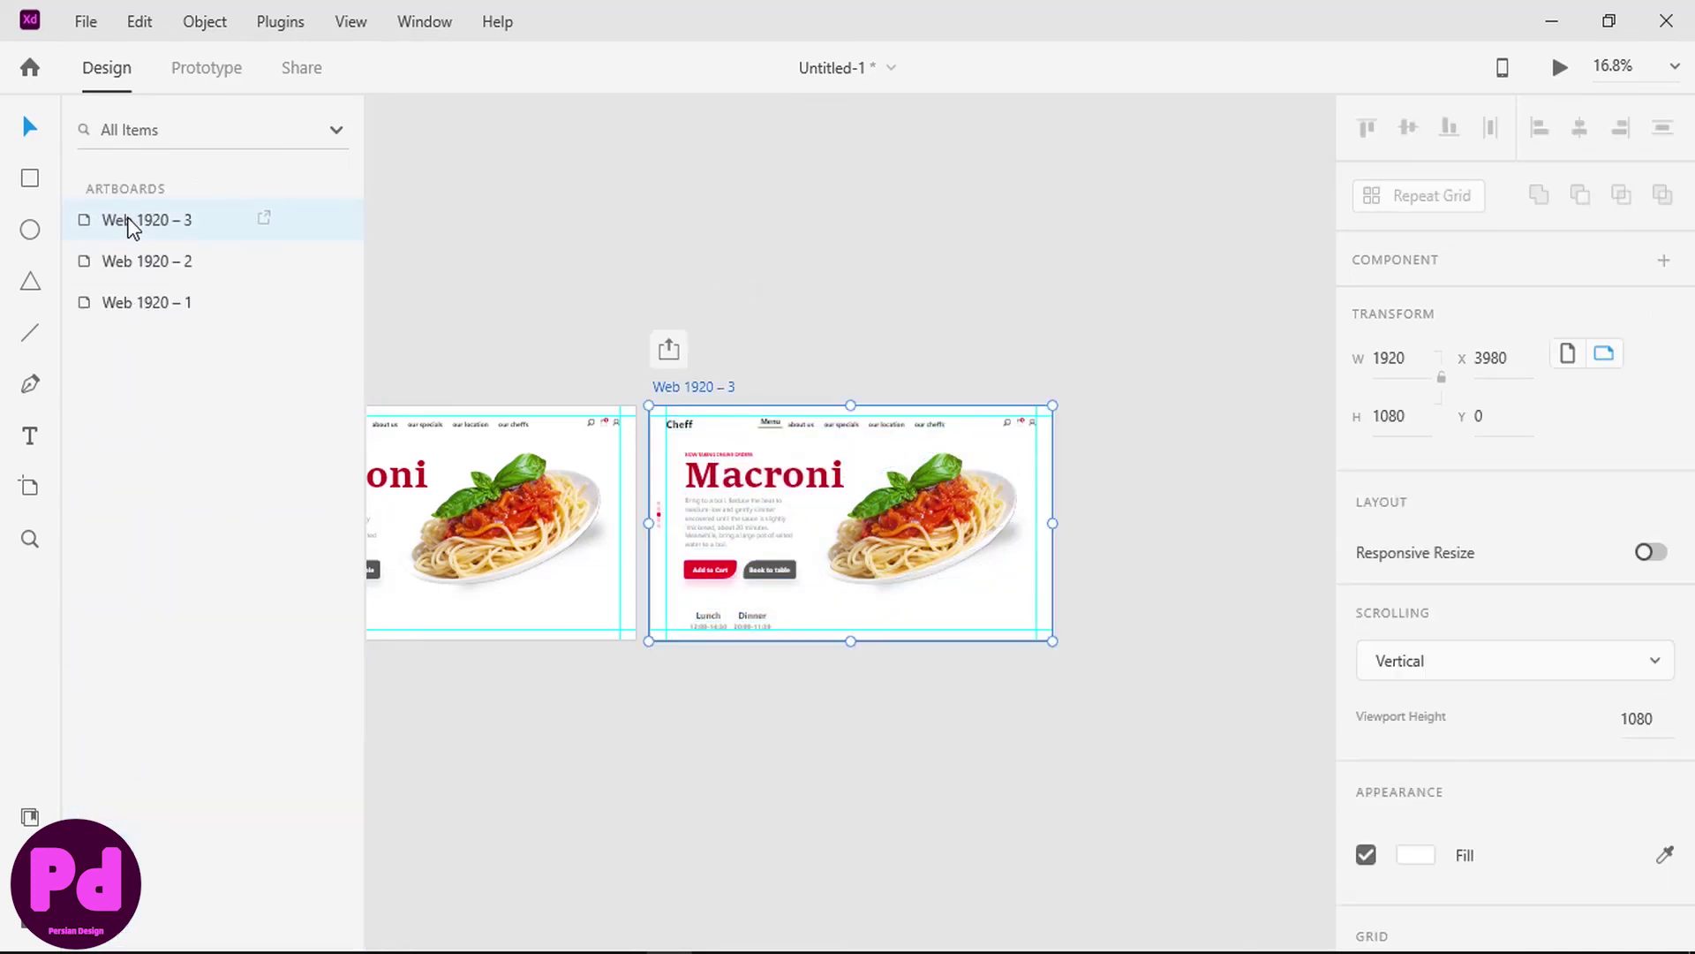
key(Down)
key(Down)
key(Down)
key(Down)
key(Down)
key(Down)
key(Down)
key(Down)
key(Down)
key(Down)
key(Down)
key(Down)
key(Down)
key(Down)
key(Down)
key(Down)
key(Down)
key(Down)
key(Down)
key(Down)
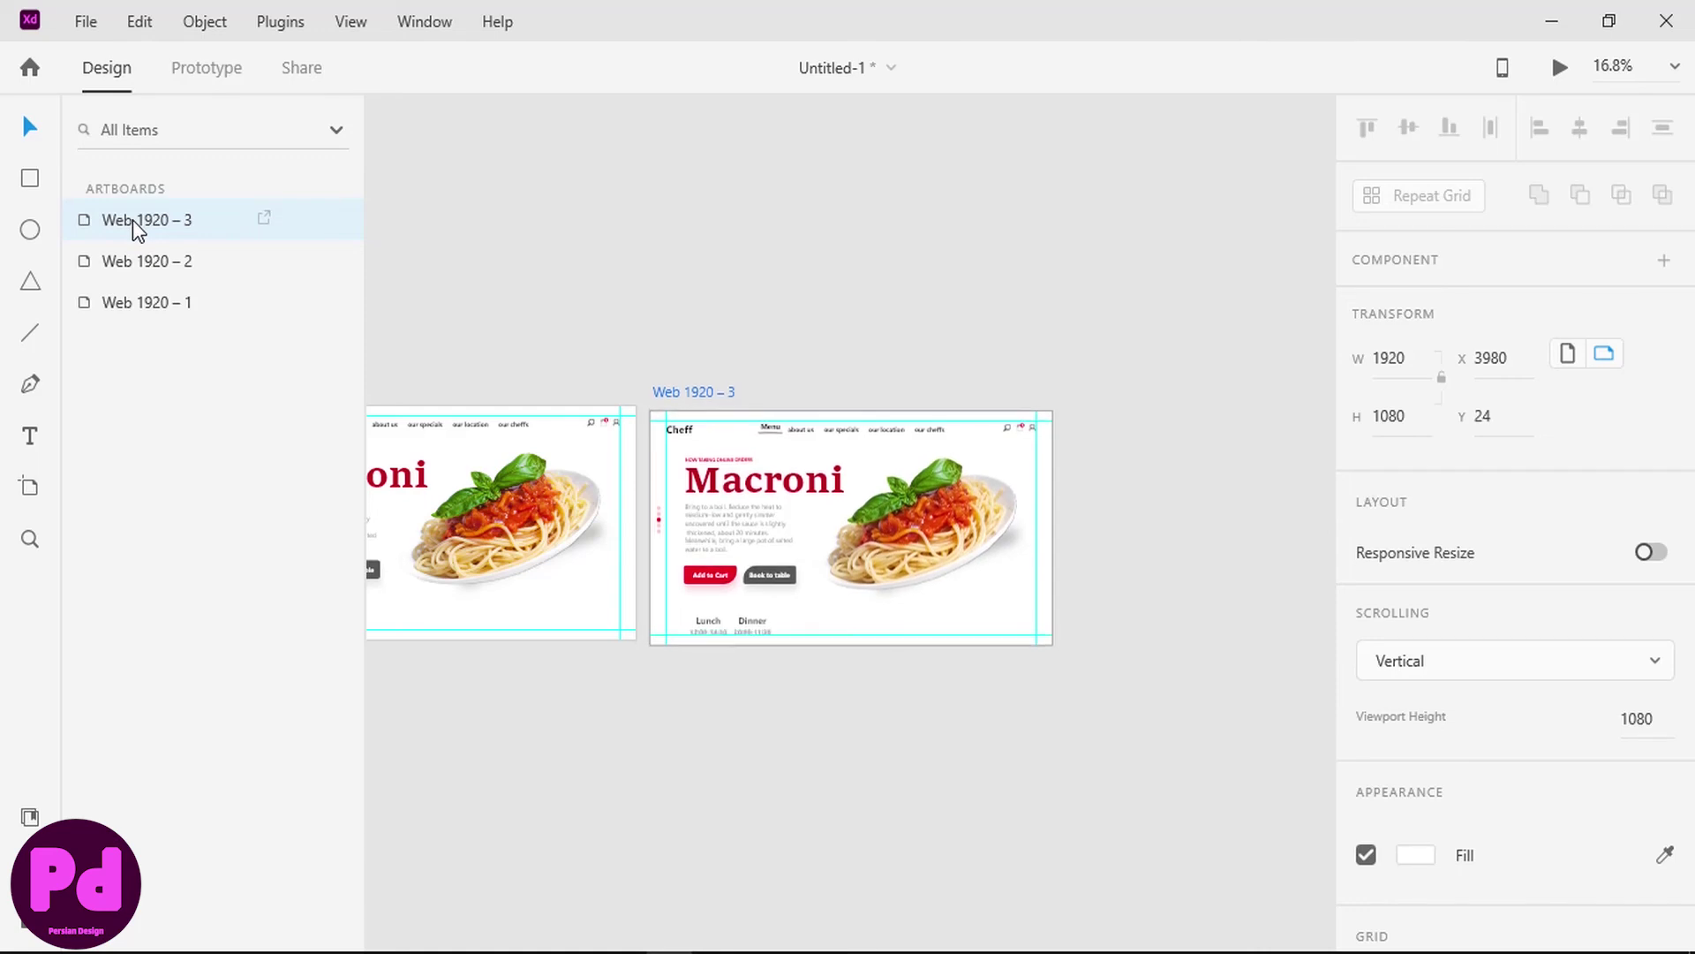
key(Down)
key(Down)
key(Down)
key(Down)
key(Down)
key(Down)
key(Down)
key(Down)
key(Down)
key(Down)
key(Down)
key(Down)
key(Down)
key(Down)
key(Down)
key(Down)
key(Down)
key(Down)
key(Down)
key(Down)
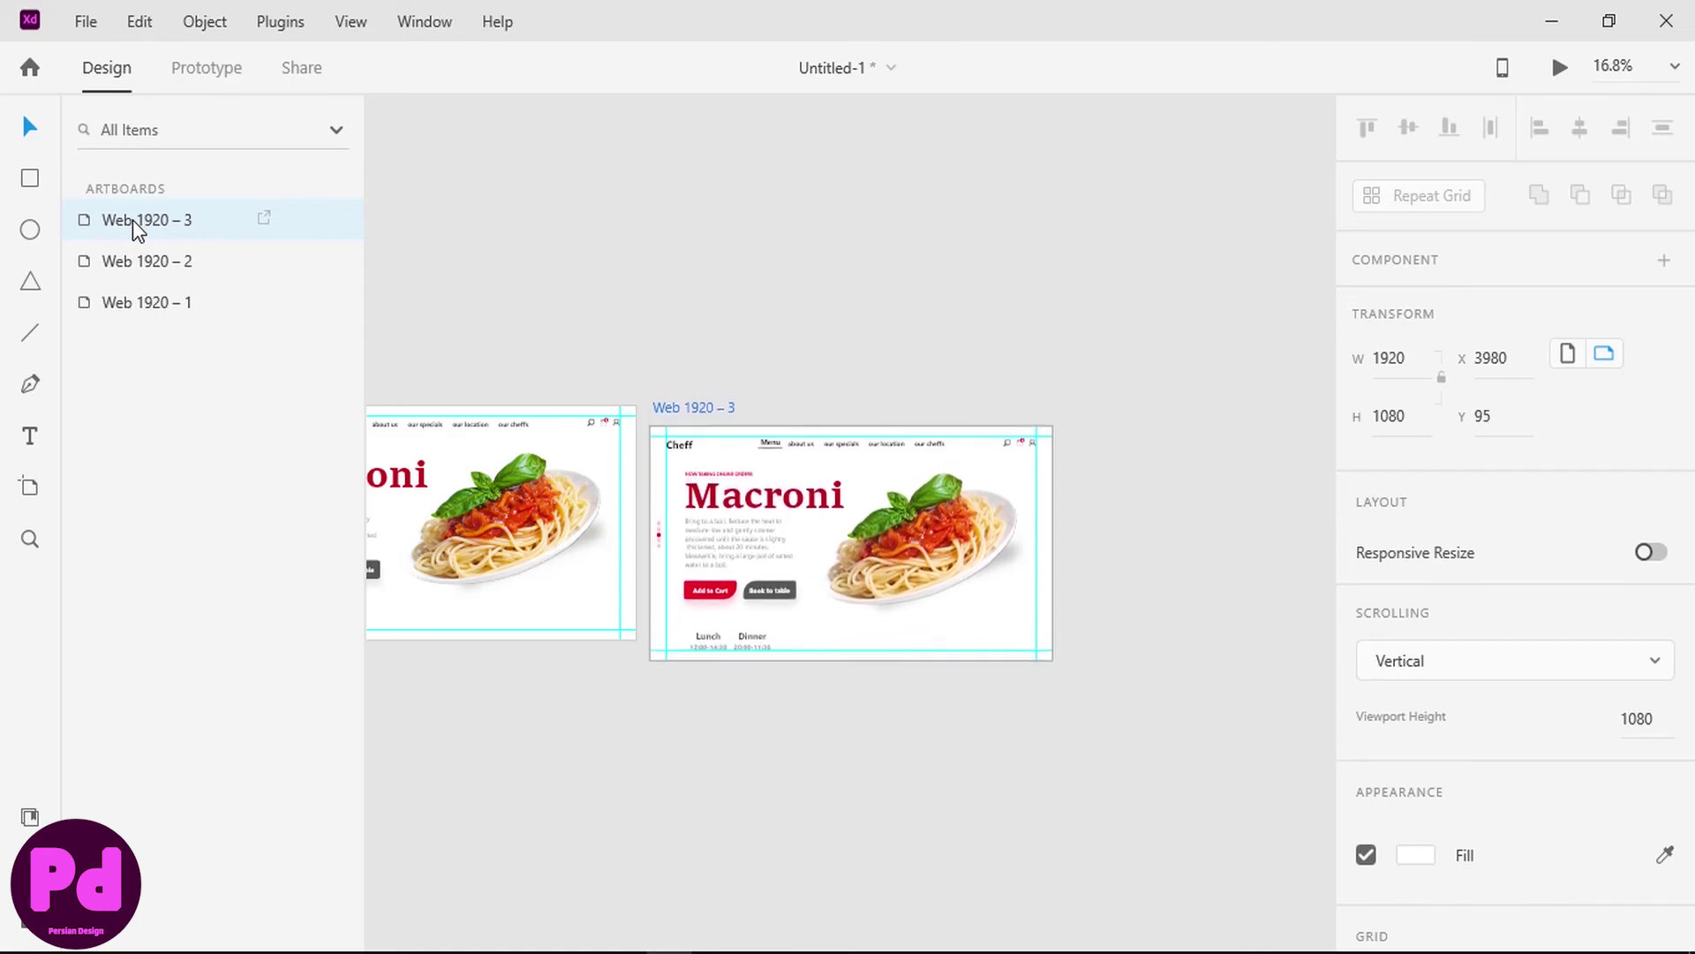
key(Down)
key(Down)
key(Down)
key(Down)
key(Down)
key(Down)
key(Down)
key(Down)
key(Down)
key(Down)
key(Down)
key(Down)
key(Down)
key(Down)
key(Down)
key(Down)
key(Down)
key(Down)
key(Down)
key(Down)
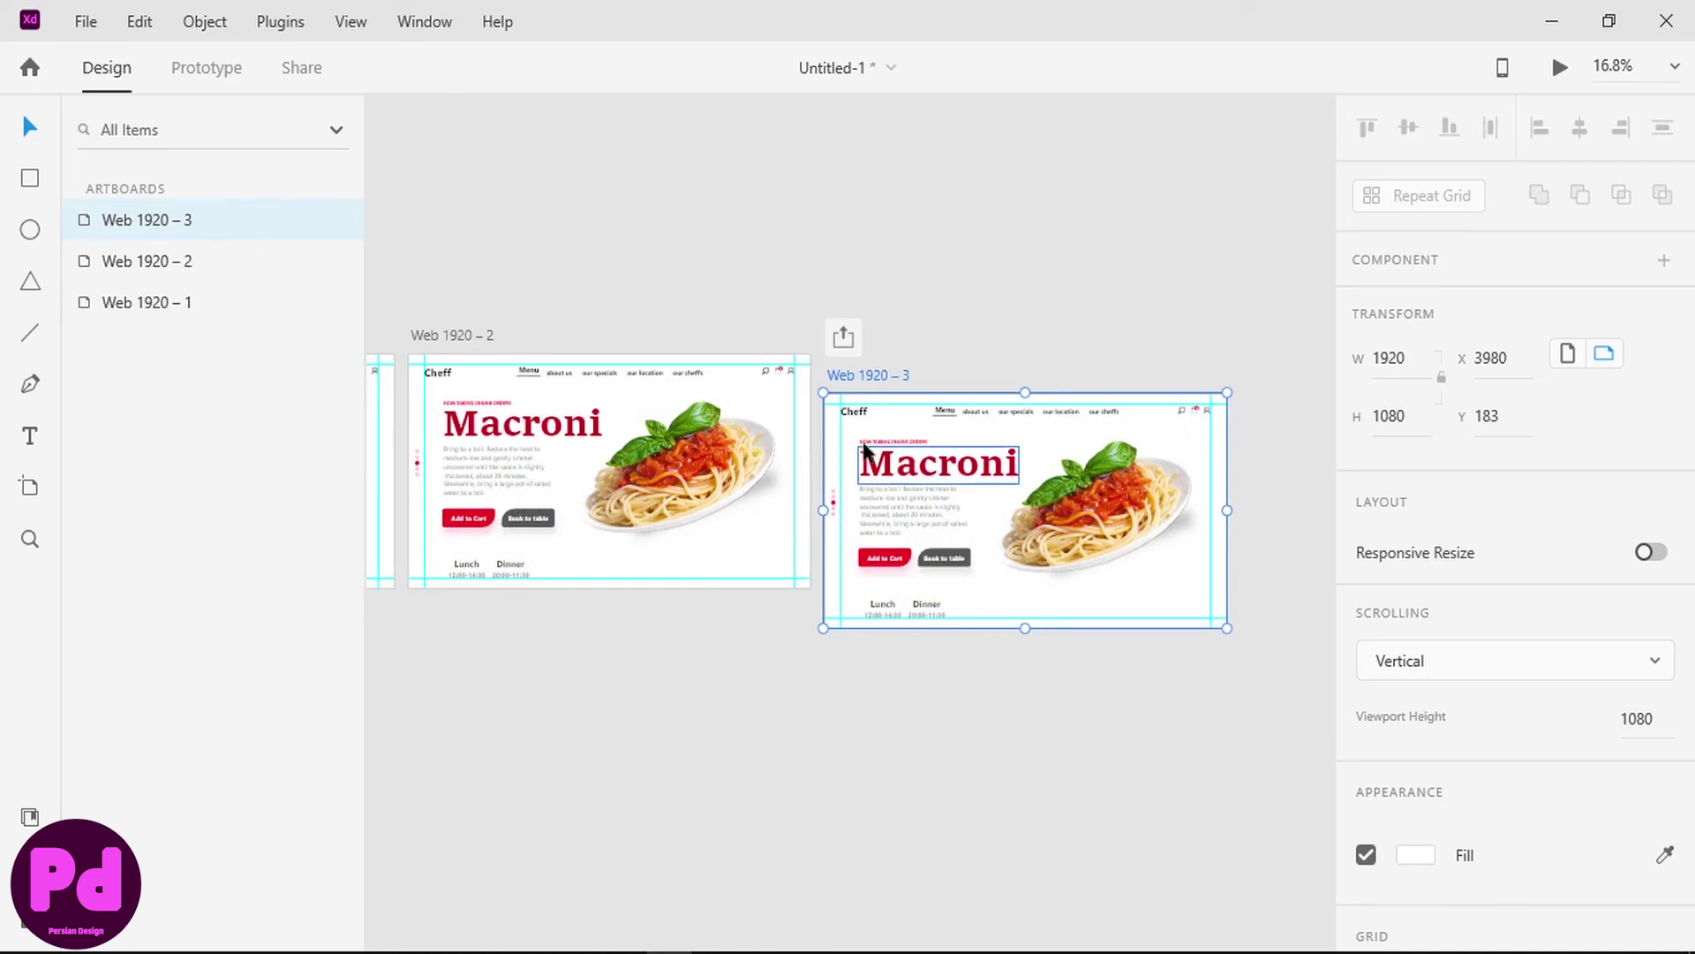
- Place the Web 1920 – 3 artboard directly beneath Web 1920 – 1 at about X 5, Y 1232, and duplicate it as a fourth artboard
drag(897, 426, 504, 714)
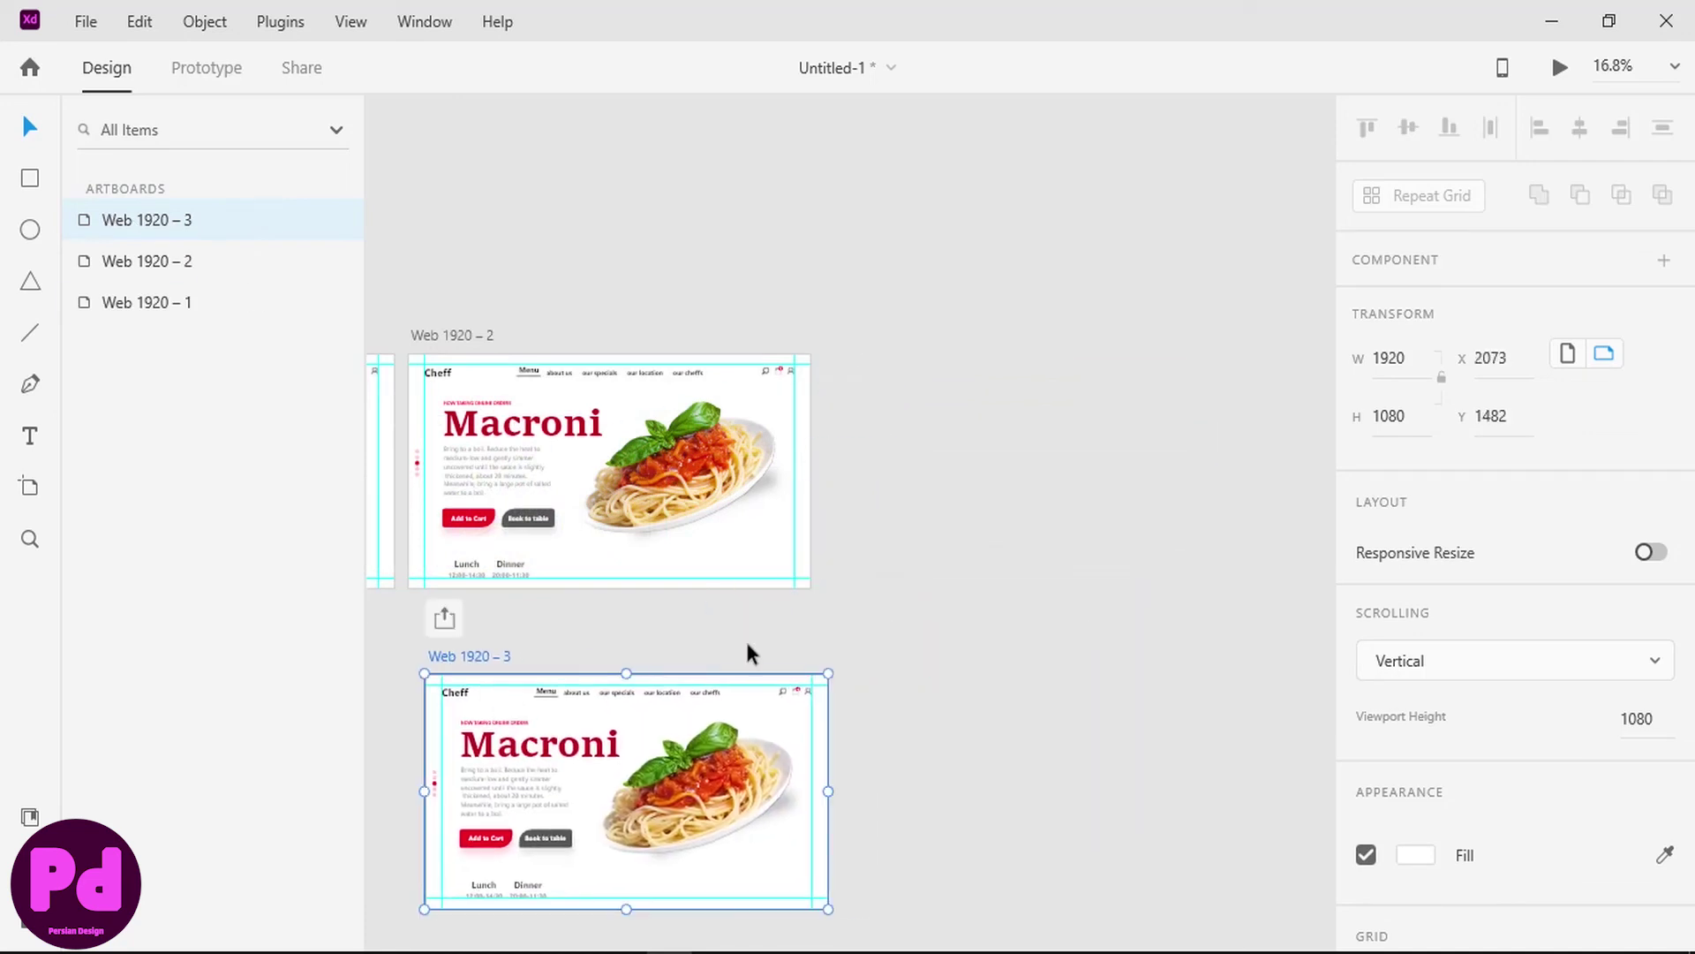
scroll(745, 638, down, 1)
scroll(745, 645, right, 1)
scroll(745, 644, left, 5)
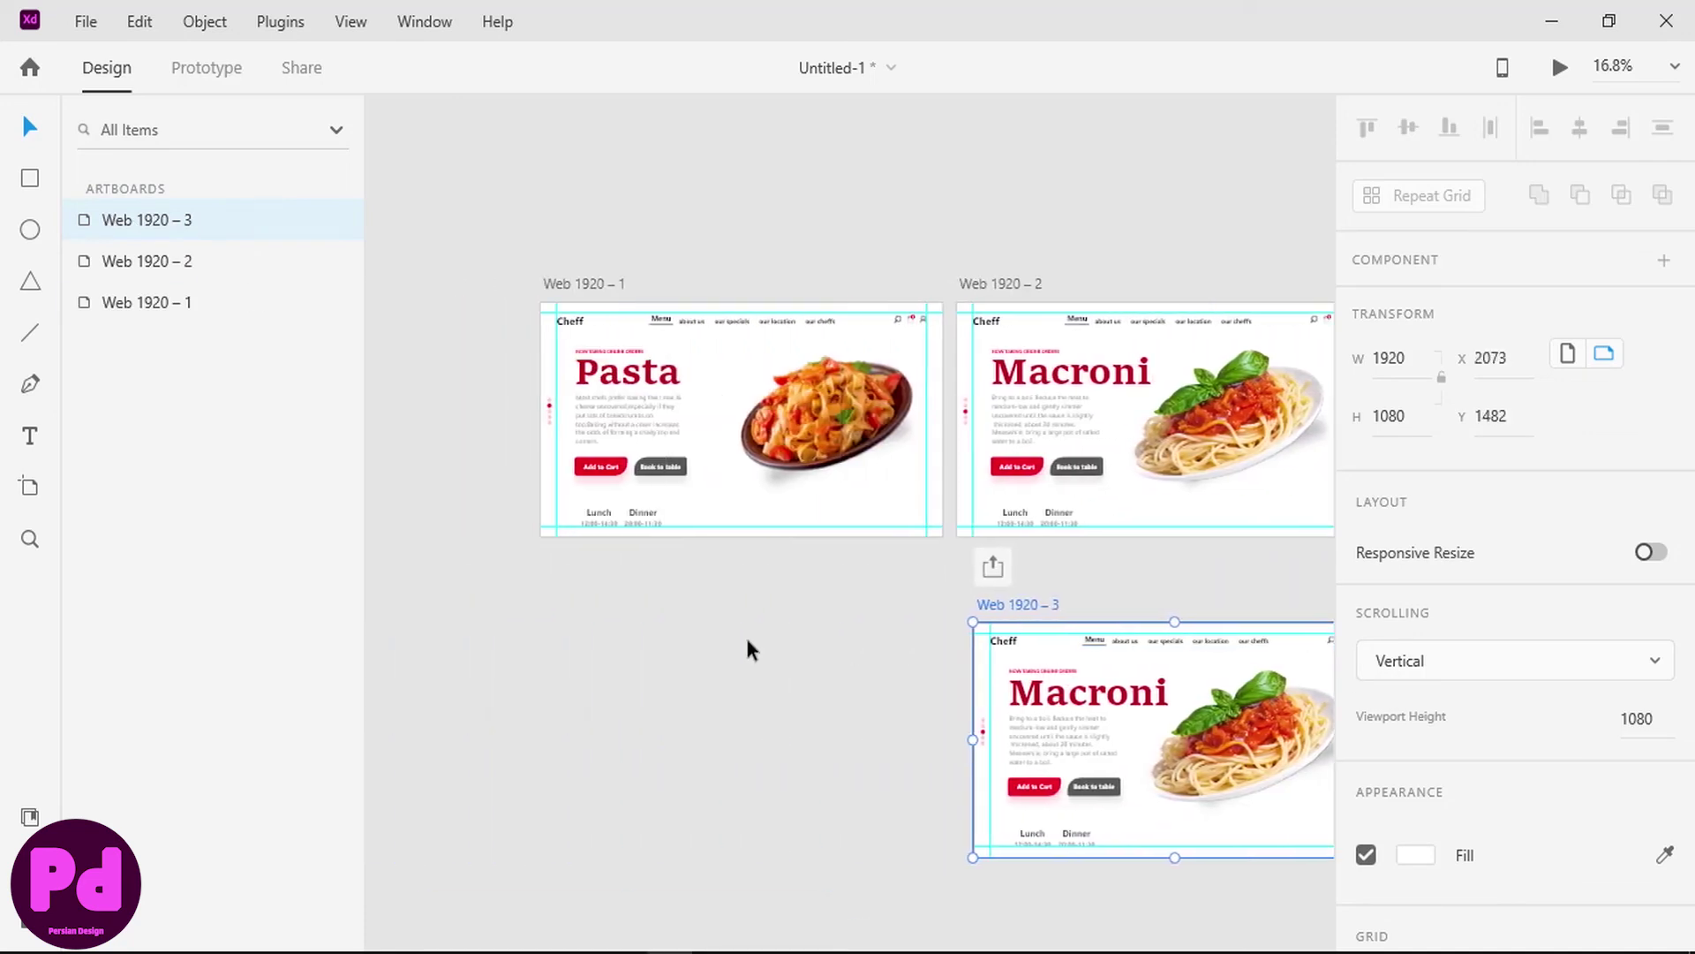
scroll(794, 574, down, 1)
scroll(840, 500, right, 1)
scroll(841, 500, down, 1)
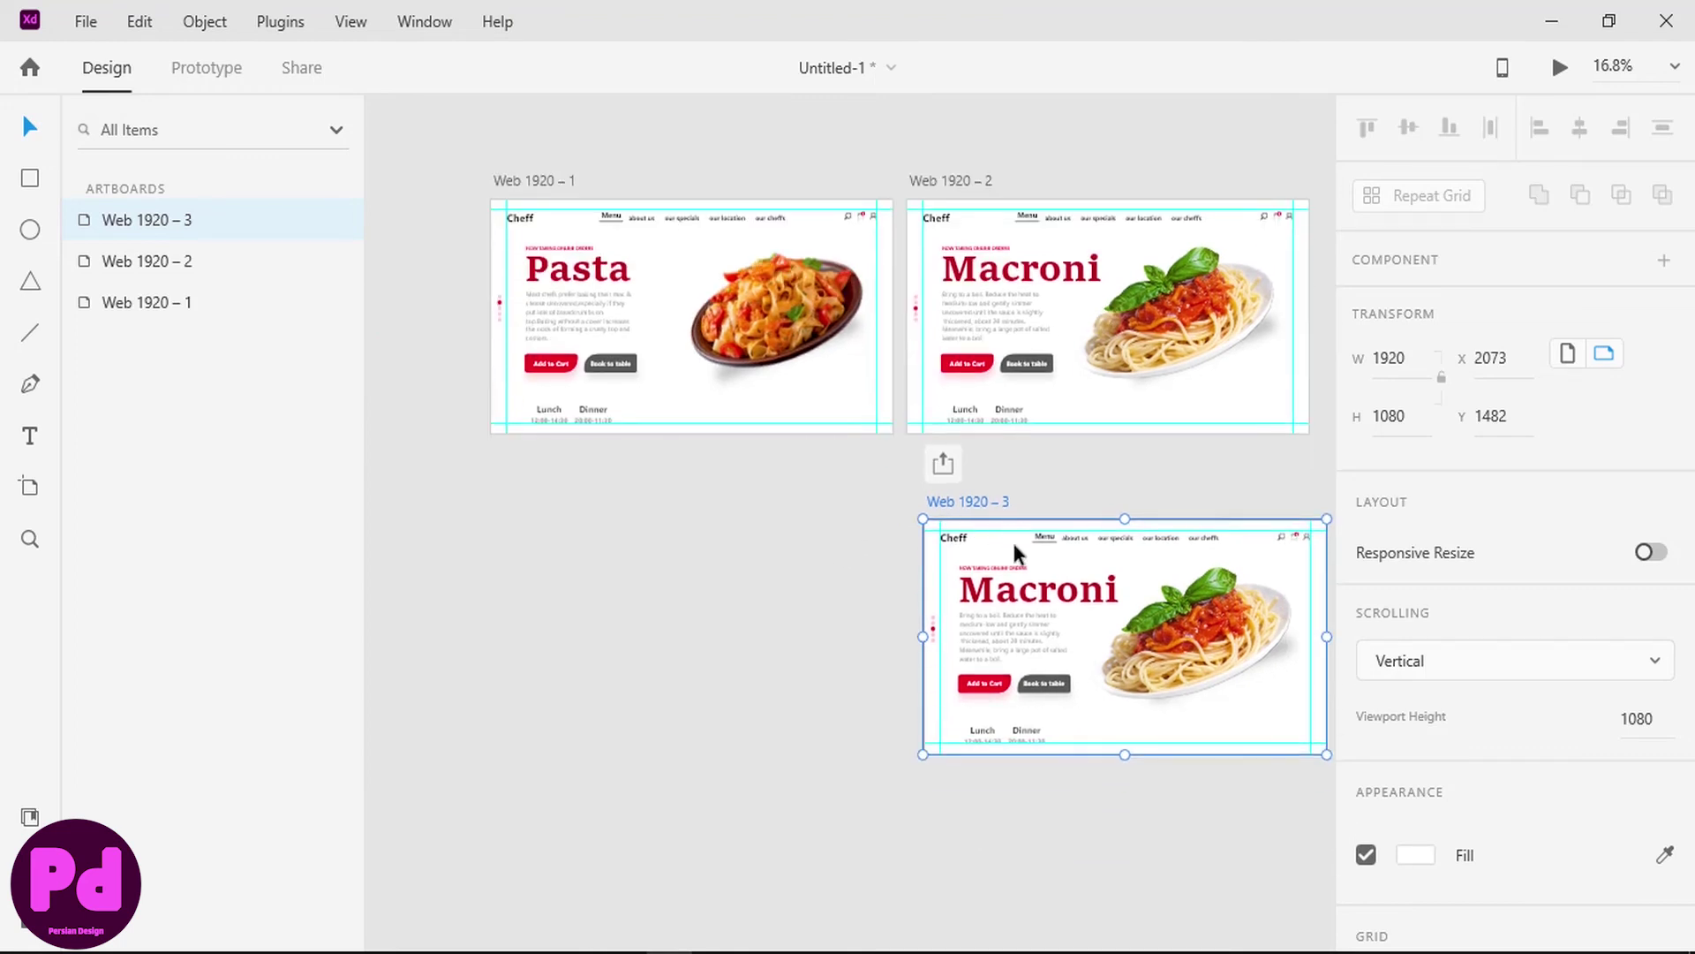
drag(1012, 539, 595, 500)
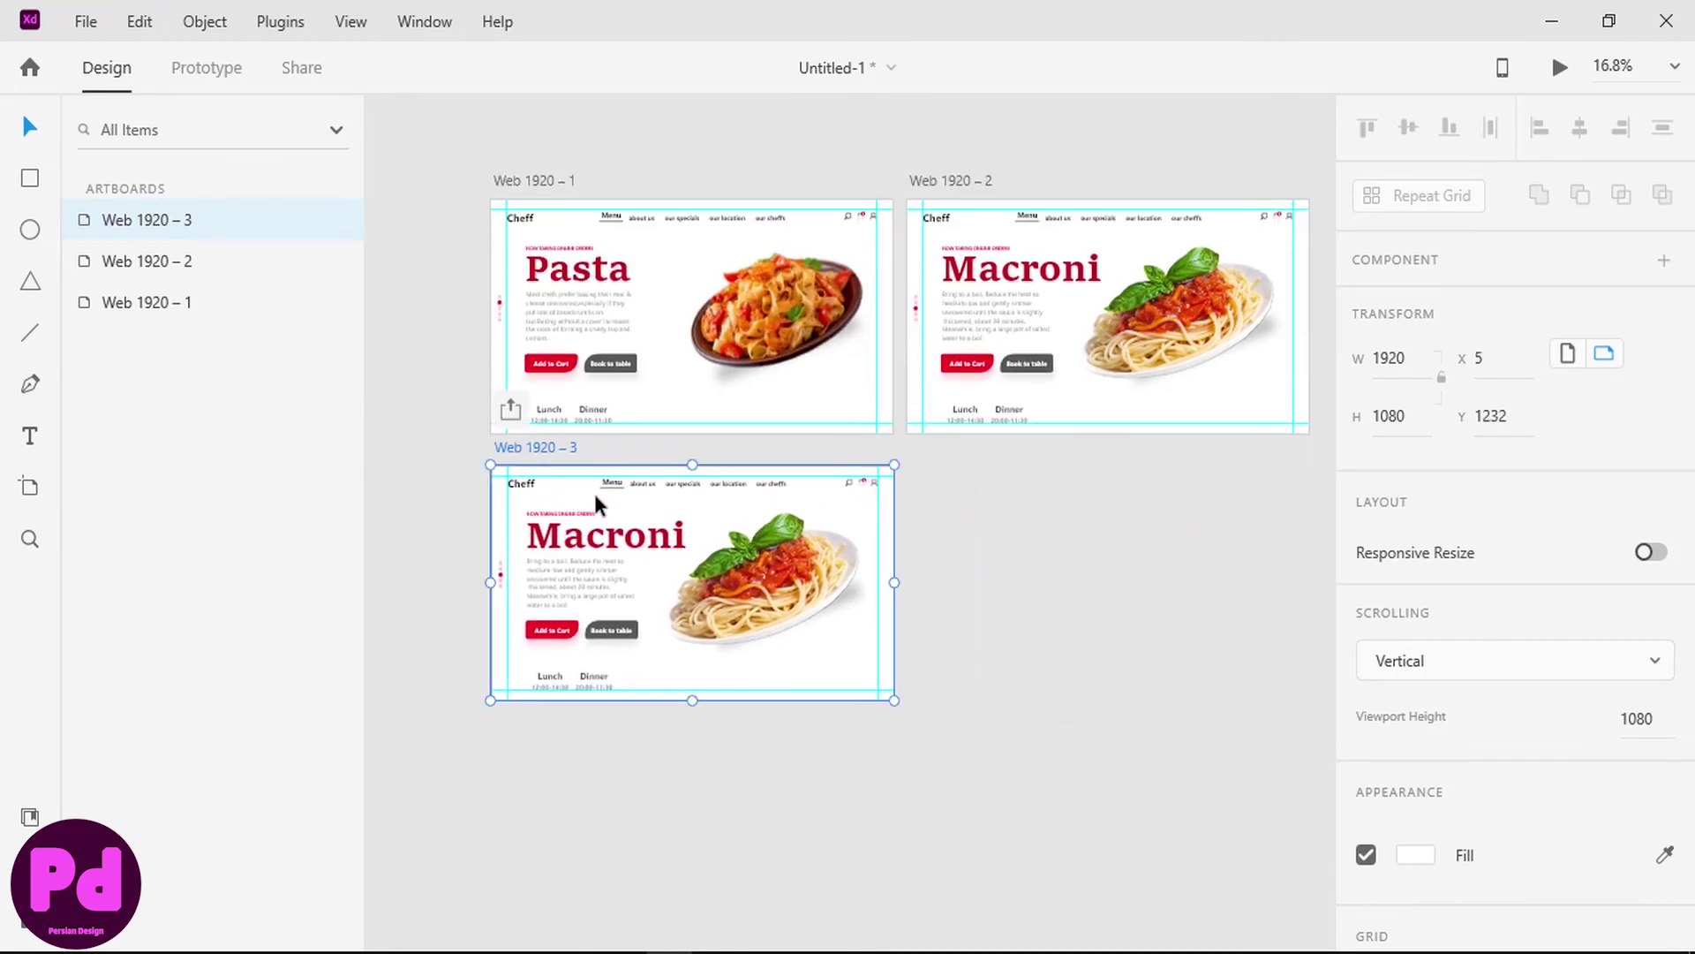
key(ctrl+d)
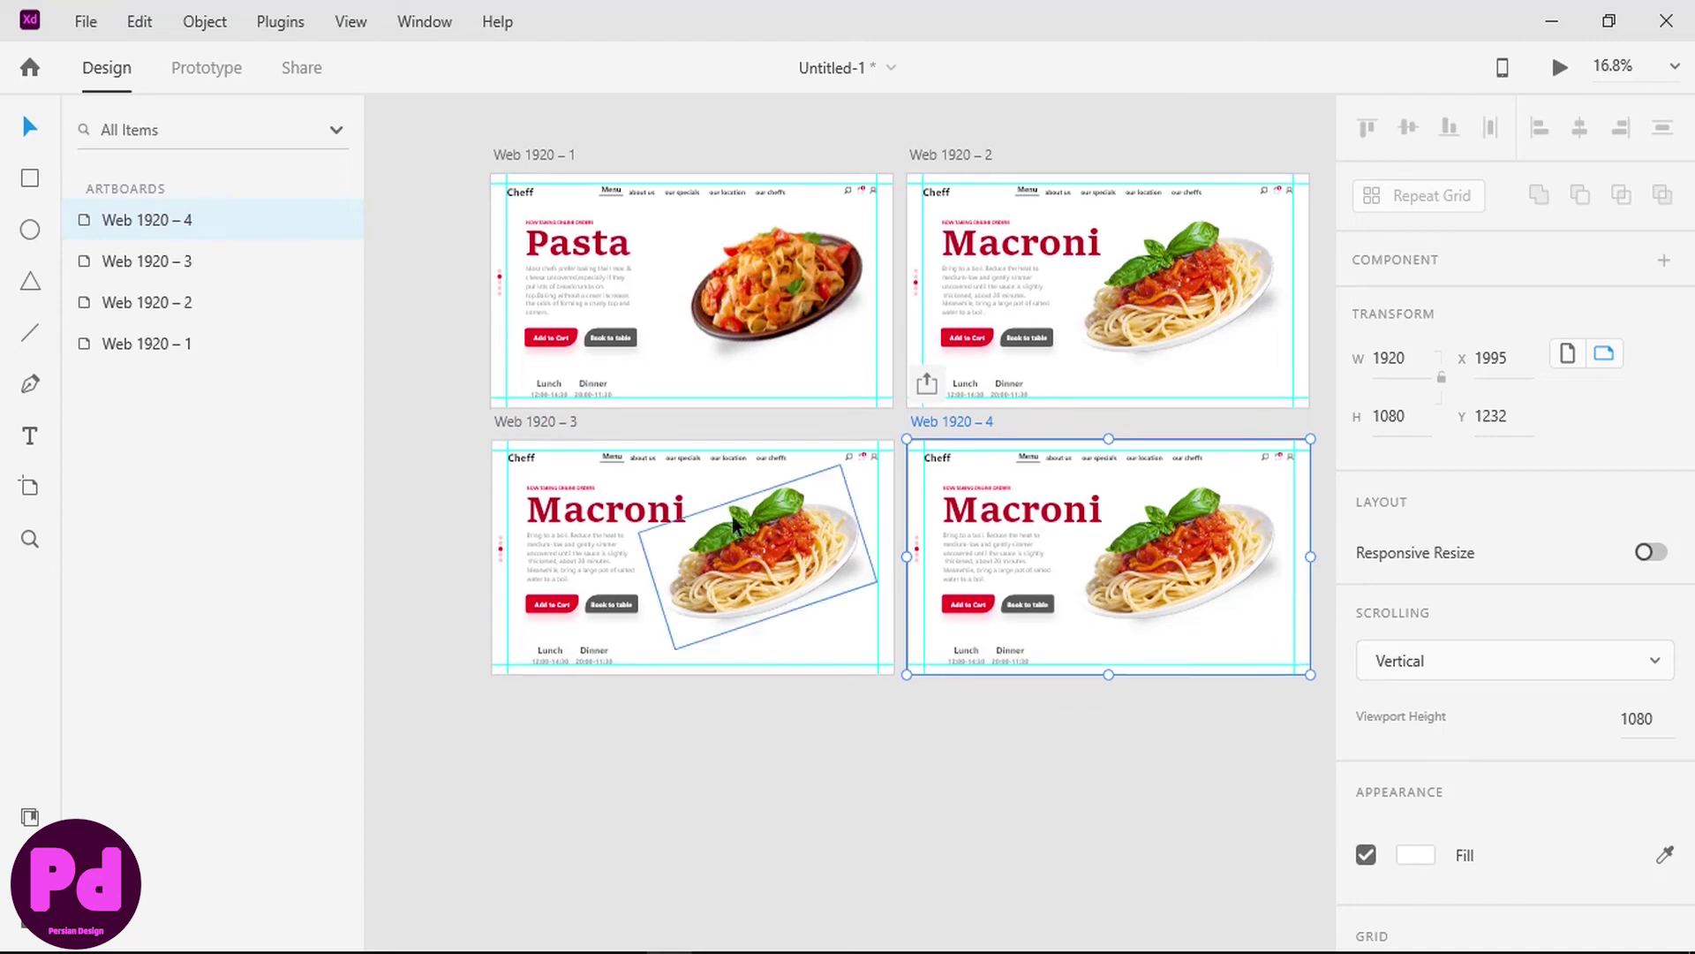
scroll(733, 512, up, 1)
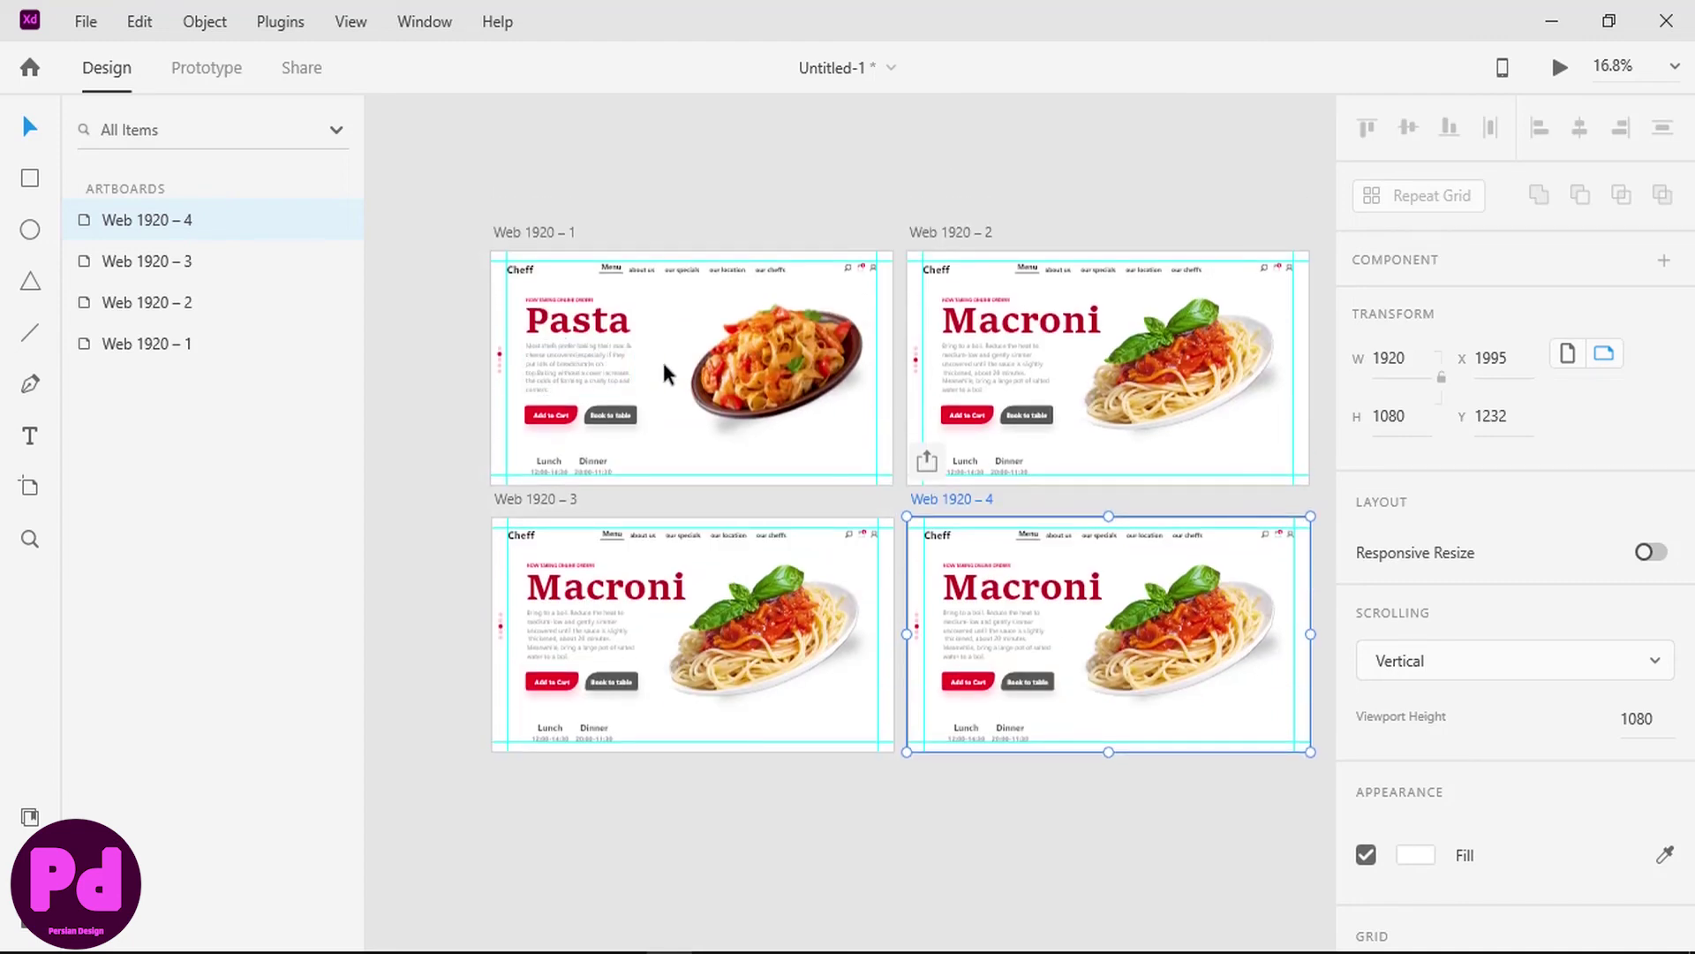
scroll(496, 353, up, 5)
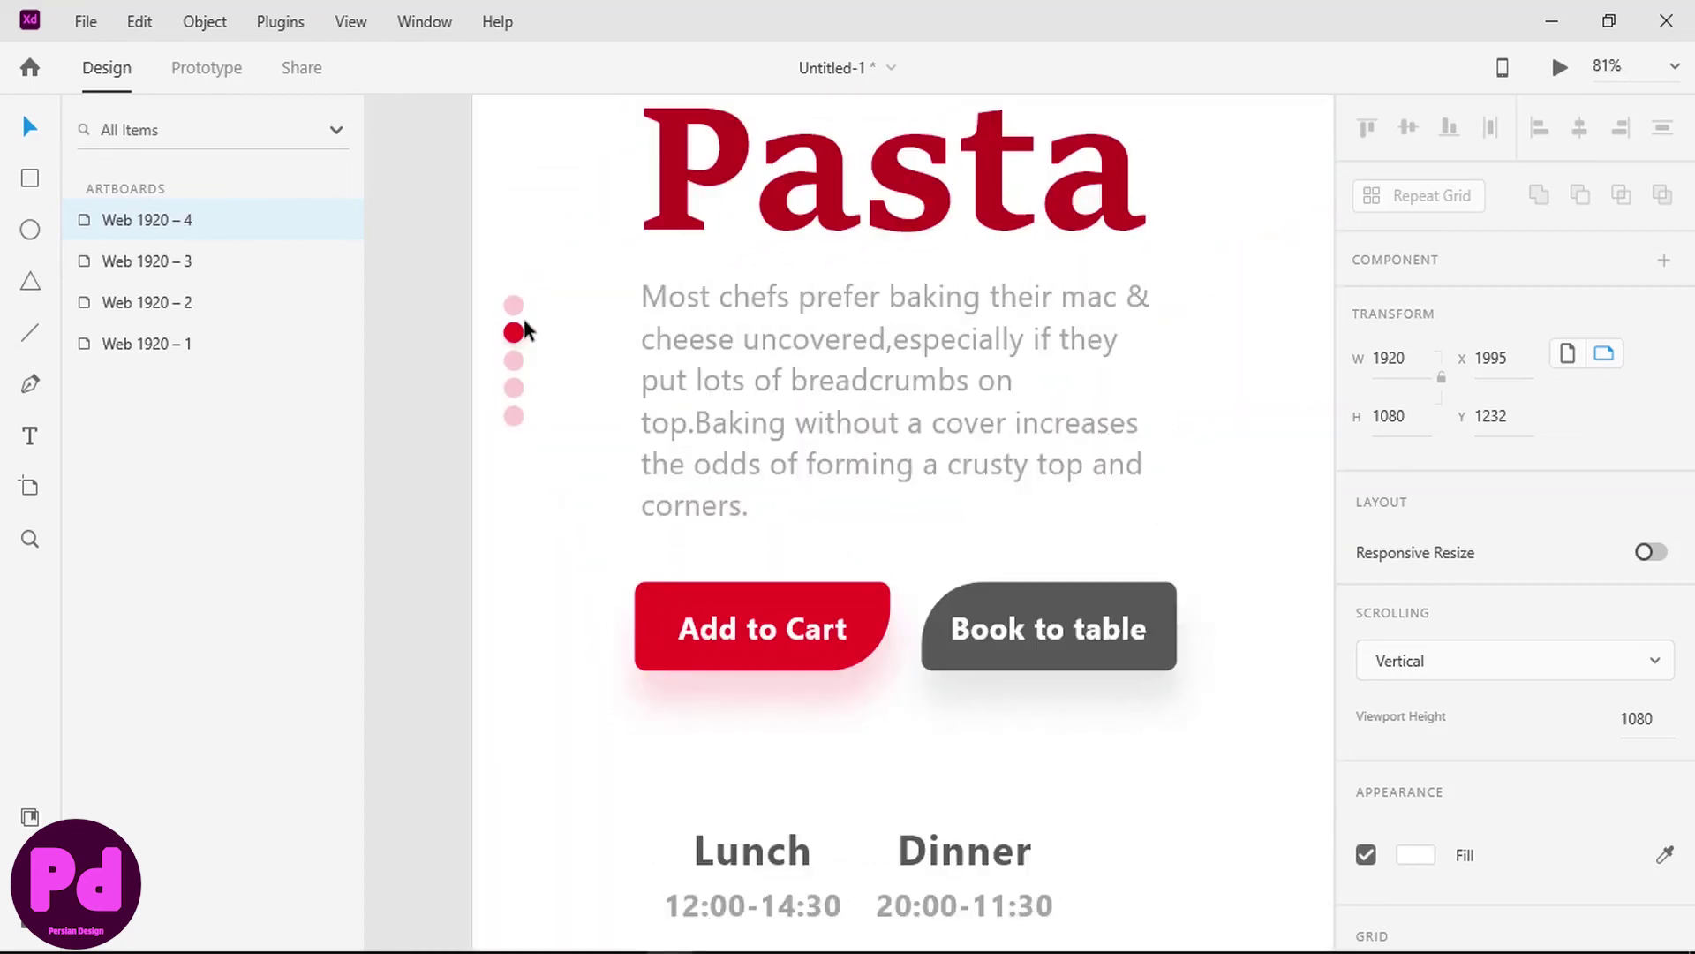
click(513, 314)
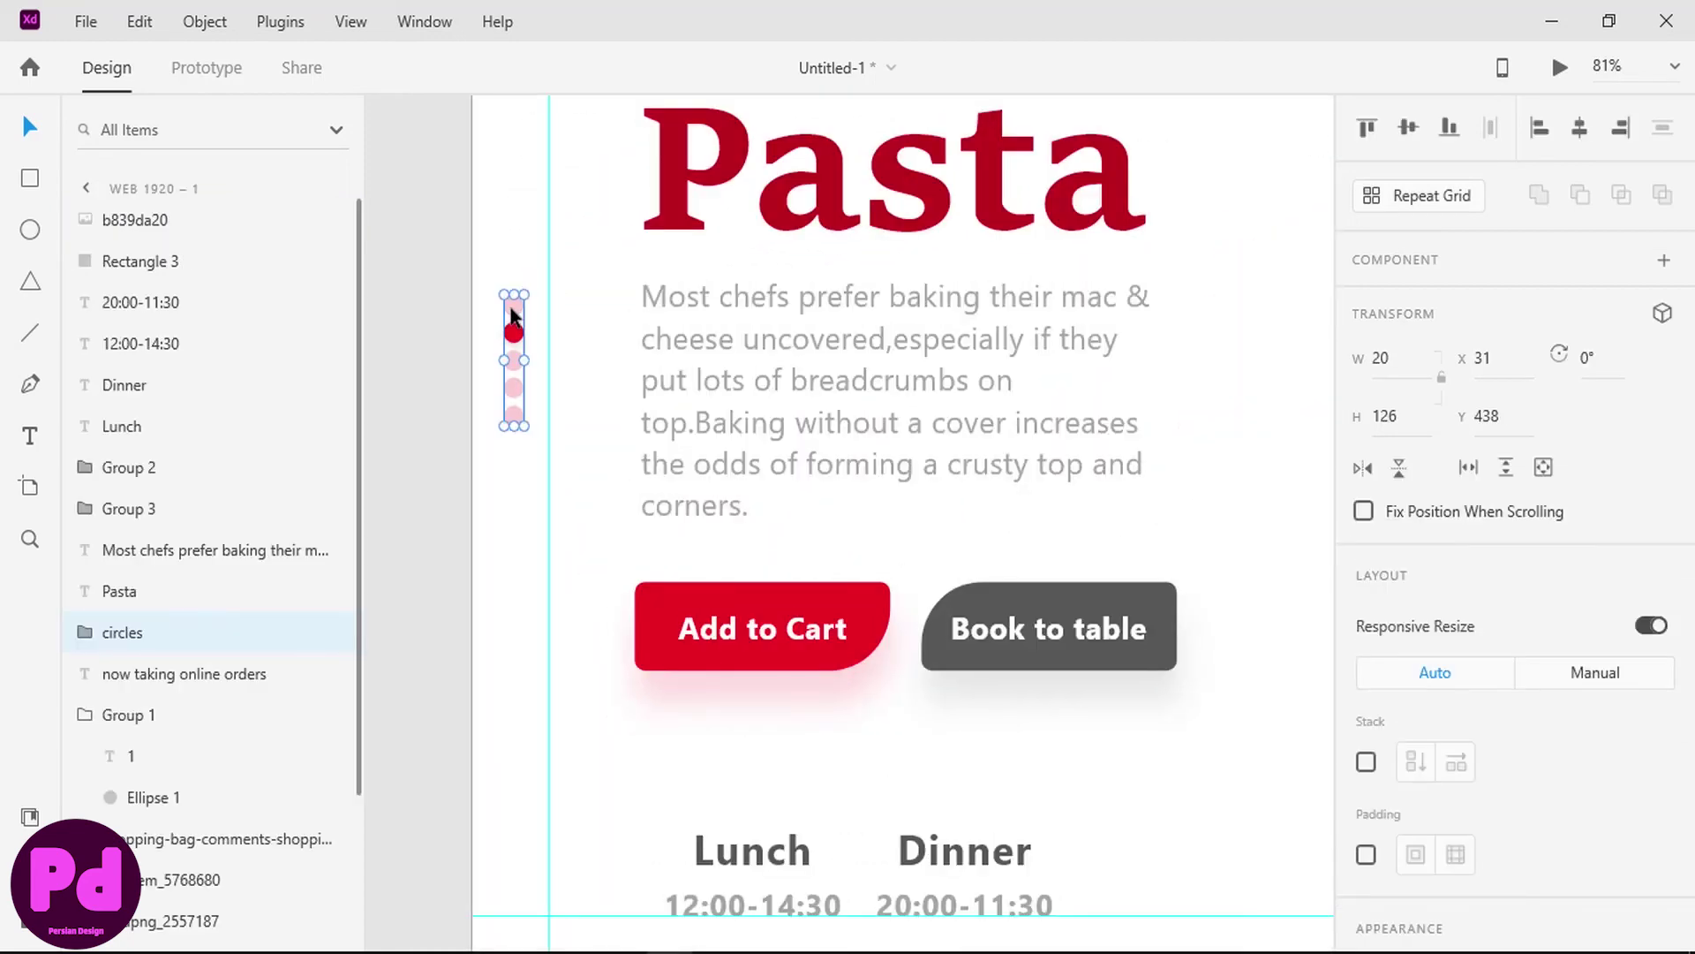
click(420, 422)
- Move the fourth pale slider circle on the Web 1920 – 3 artboard up to the third position, at Y 491
scroll(695, 424, down, 8)
scroll(673, 556, up, 5)
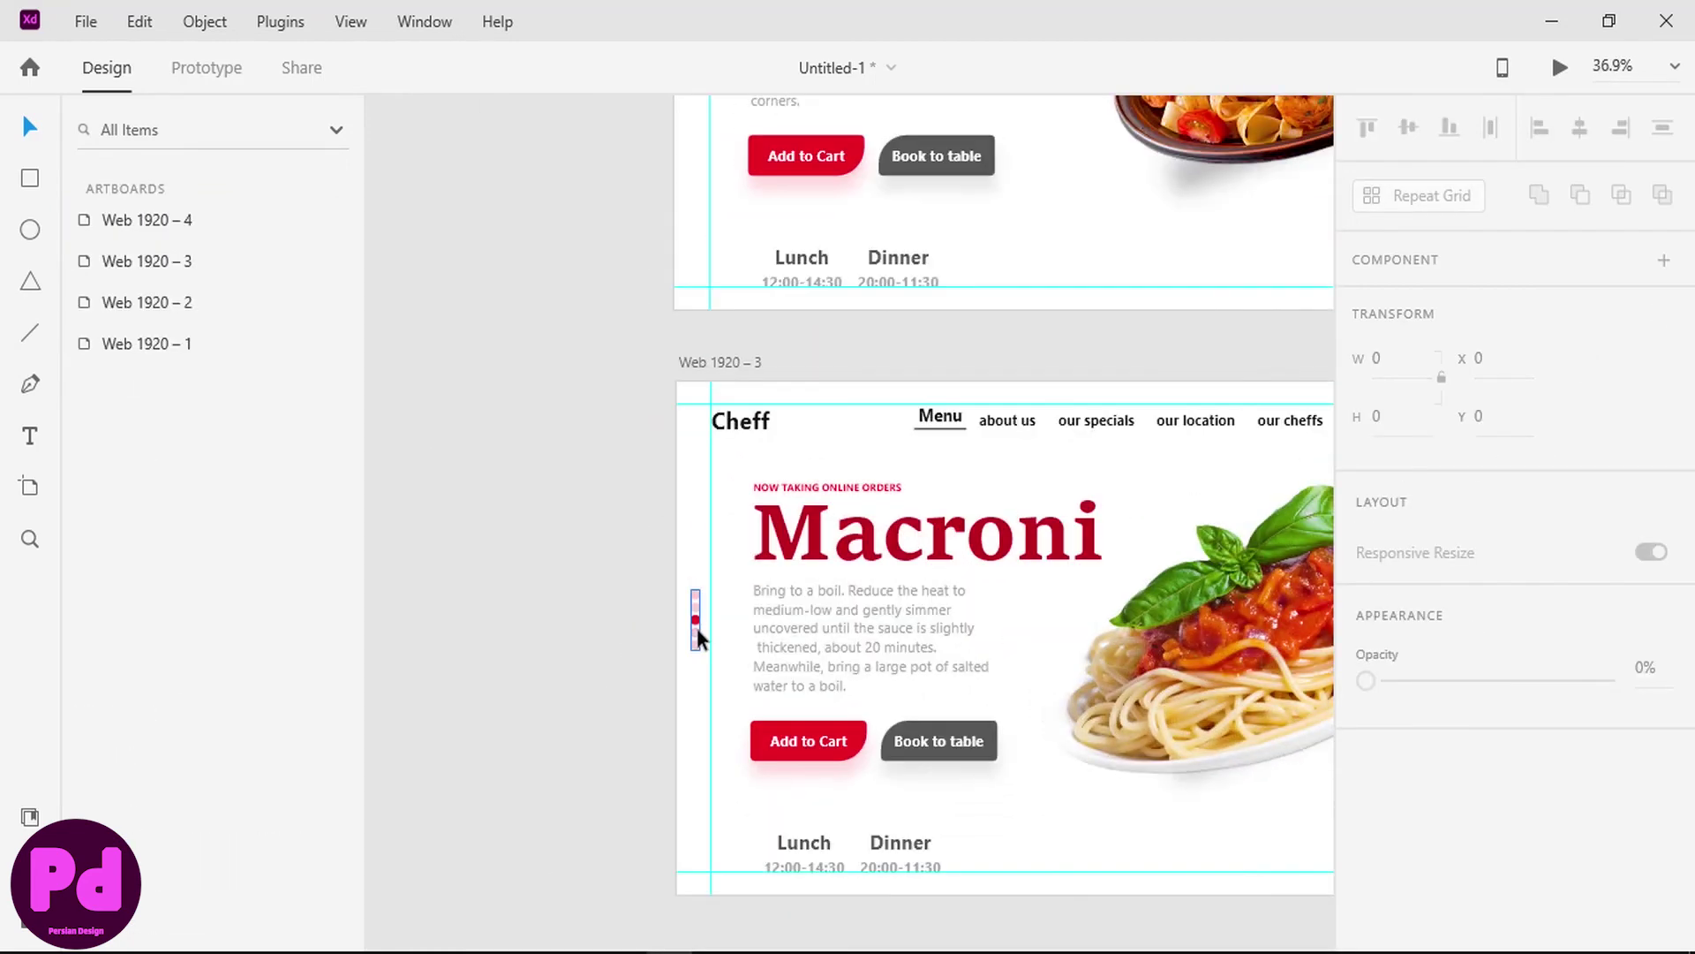
scroll(694, 622, down, 4)
scroll(692, 617, up, 10)
click(702, 529)
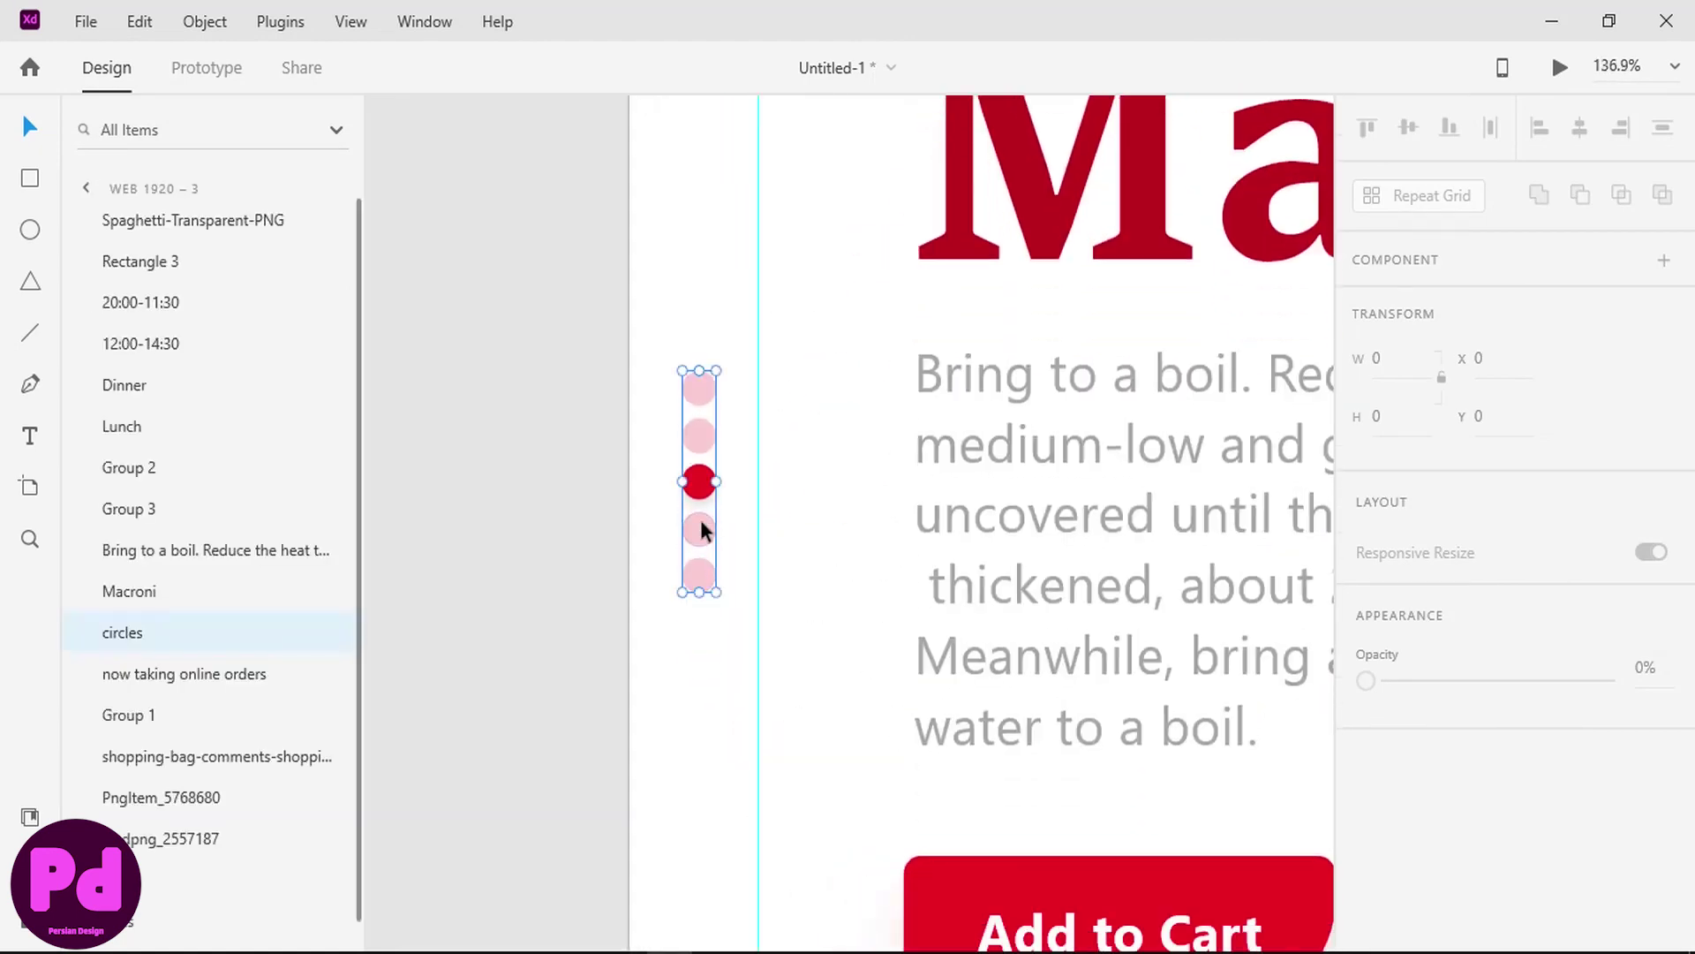
double_click(701, 523)
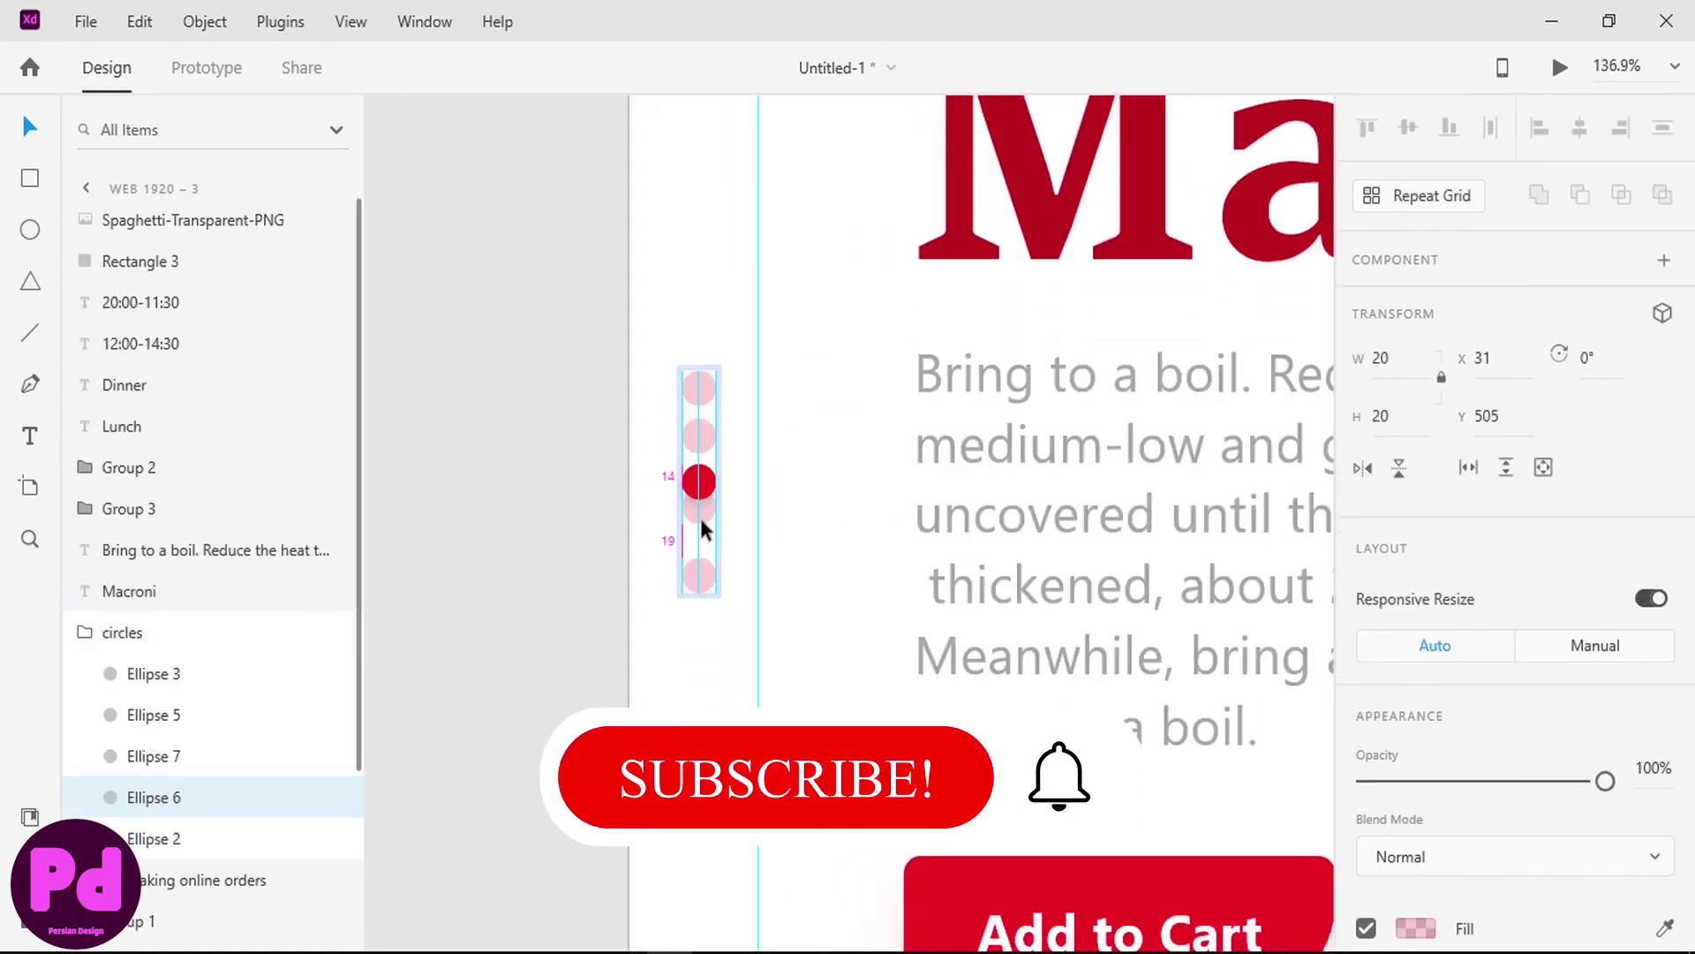
key(Up)
key(Up)
key(Up)
key(Up)
key(Up)
key(Up)
key(Up)
key(Up)
key(Up)
key(Up)
key(Up)
key(Up)
key(Up)
key(Up)
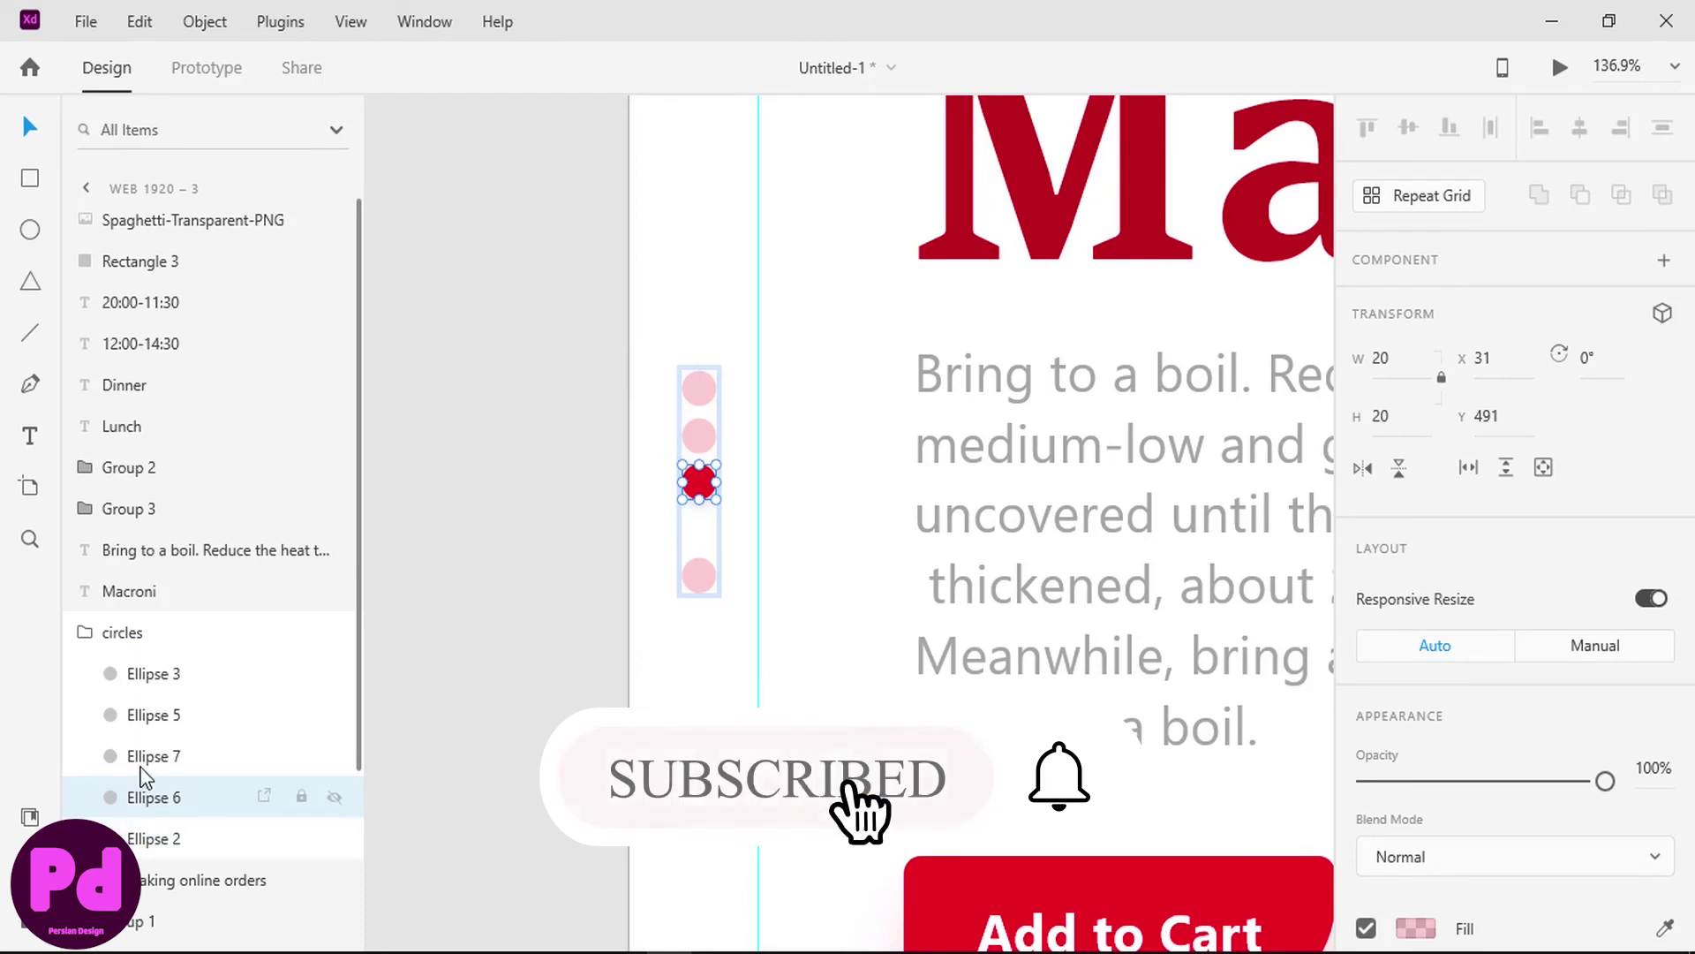
- Move the red active circle on Web 1920 – 3 down to the vacated fourth position and select all five circles
click(159, 717)
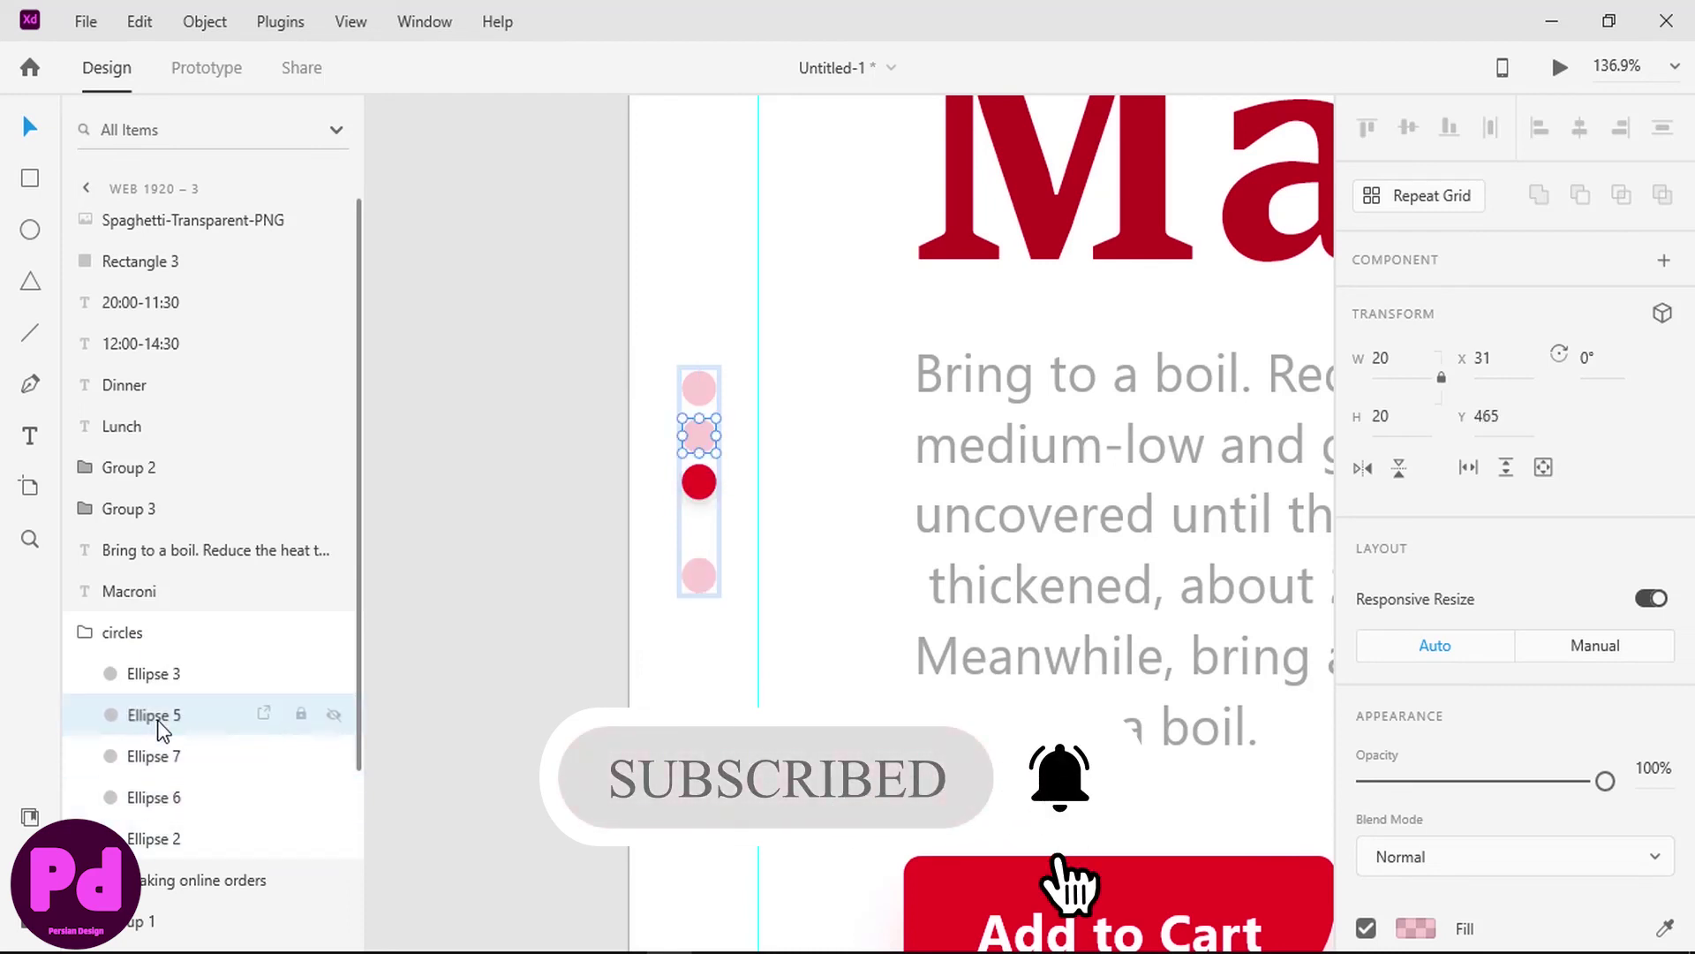
click(166, 678)
key(Down)
key(Down)
key(Down)
key(Down)
key(Down)
key(Down)
key(Down)
key(Down)
key(Down)
key(Down)
key(Down)
key(Down)
key(Down)
key(Down)
key(Down)
key(Down)
key(Down)
key(Down)
key(Down)
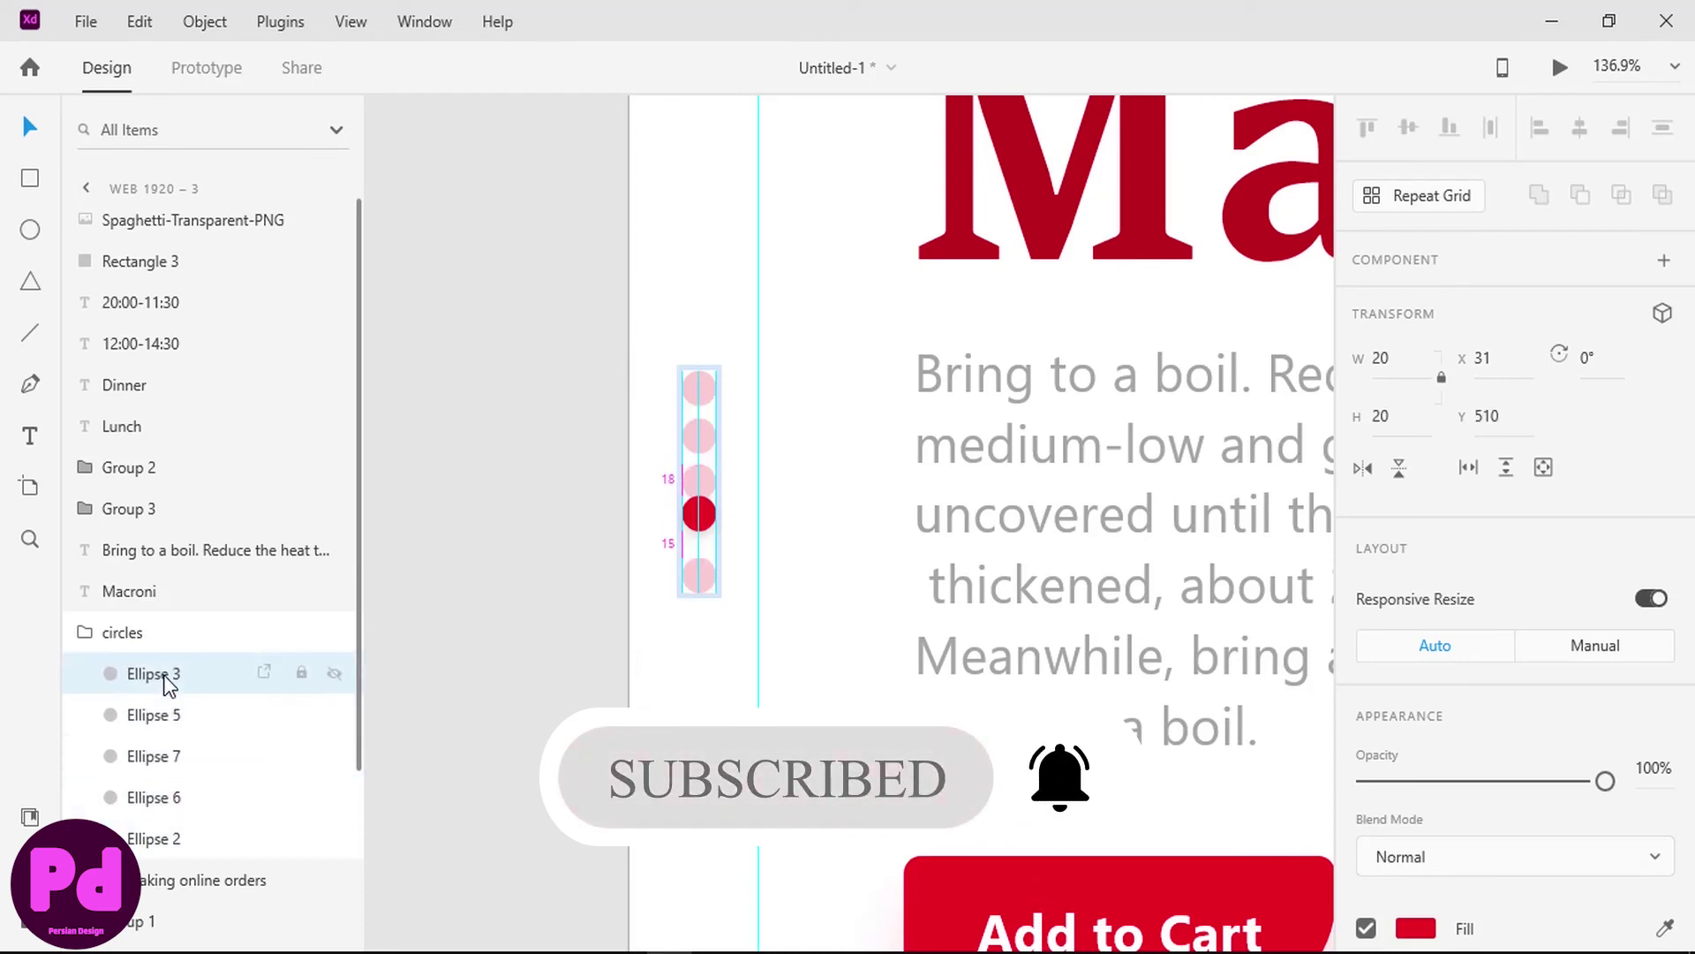
key(Down)
key(Down)
key(Down)
key(Down)
key(Down)
key(Down)
key(Down)
key(Down)
key(Down)
key(ctrl+a)
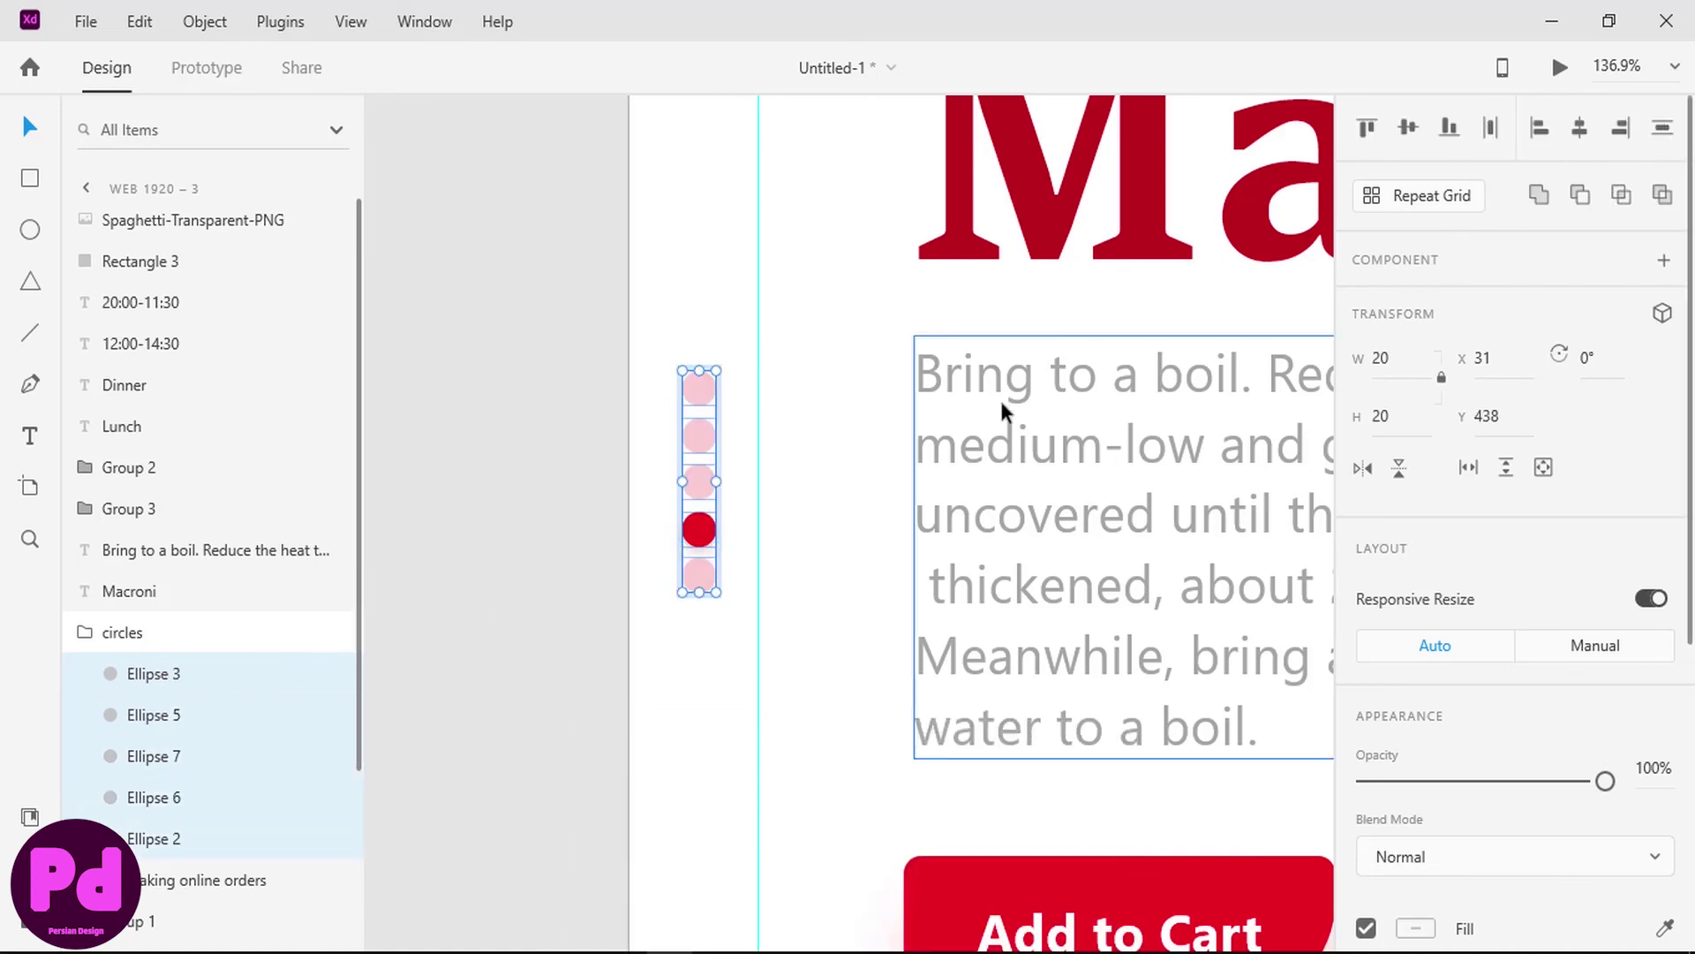
- Move the red active circle on the Web 1920 – 4 artboard down to the fifth slider position, at Y 545
scroll(1000, 397, down, 2)
scroll(999, 397, up, 2)
scroll(1000, 397, right, 6)
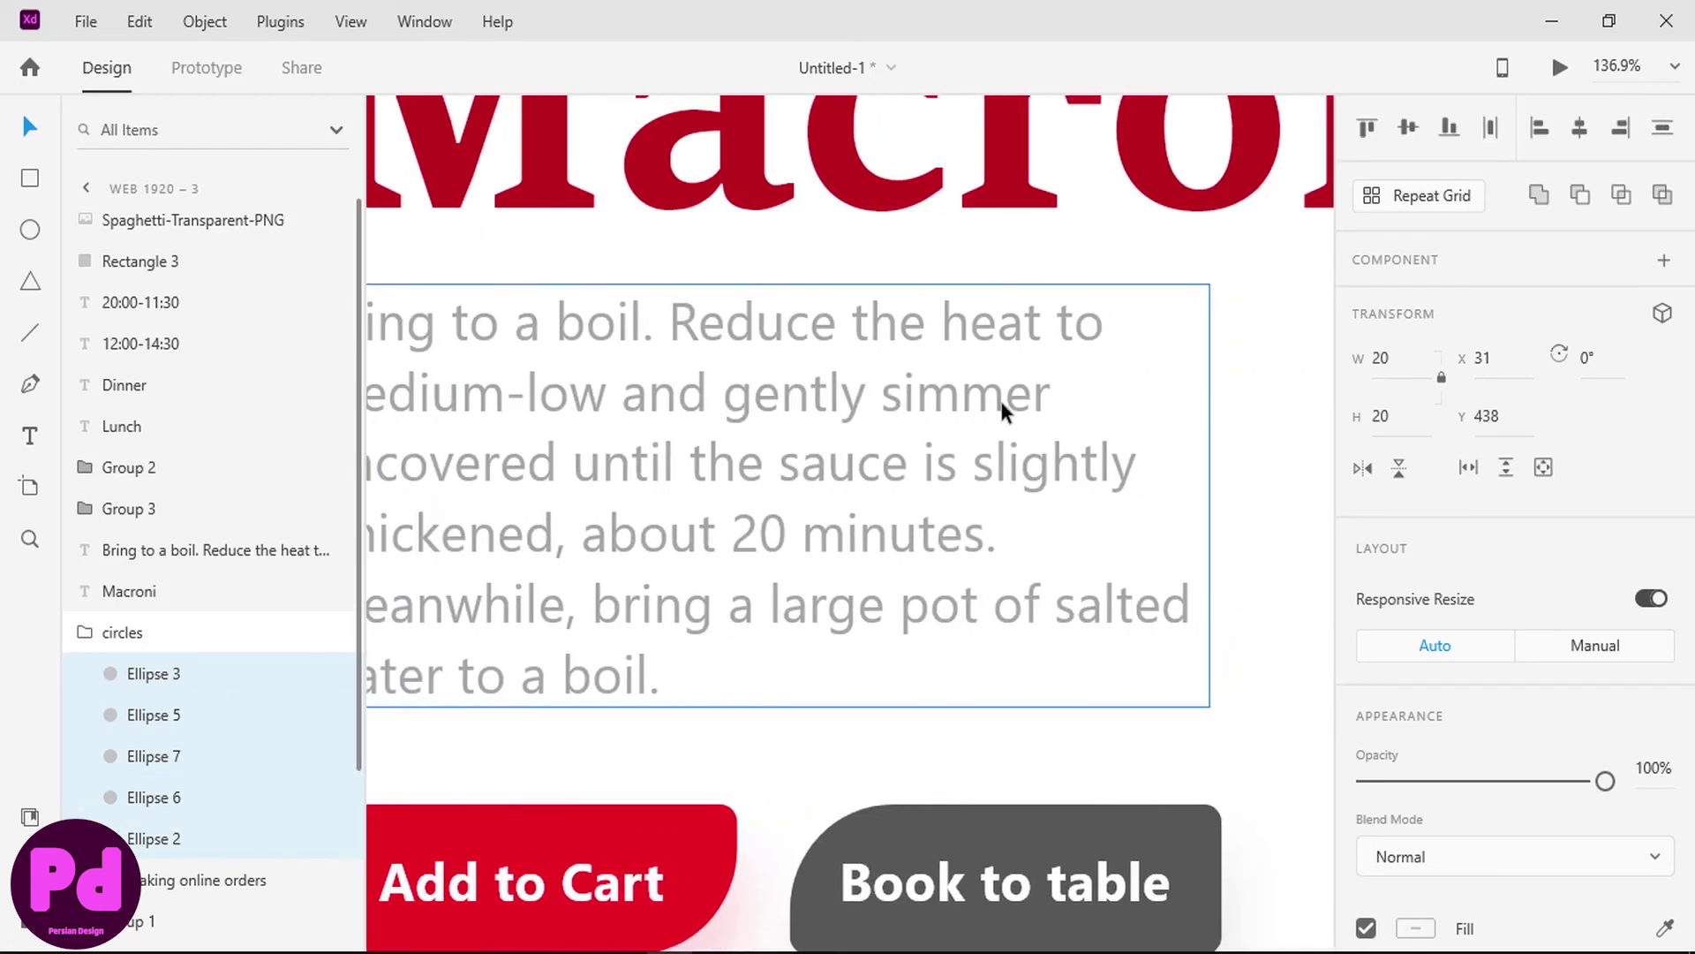
scroll(999, 397, right, 10)
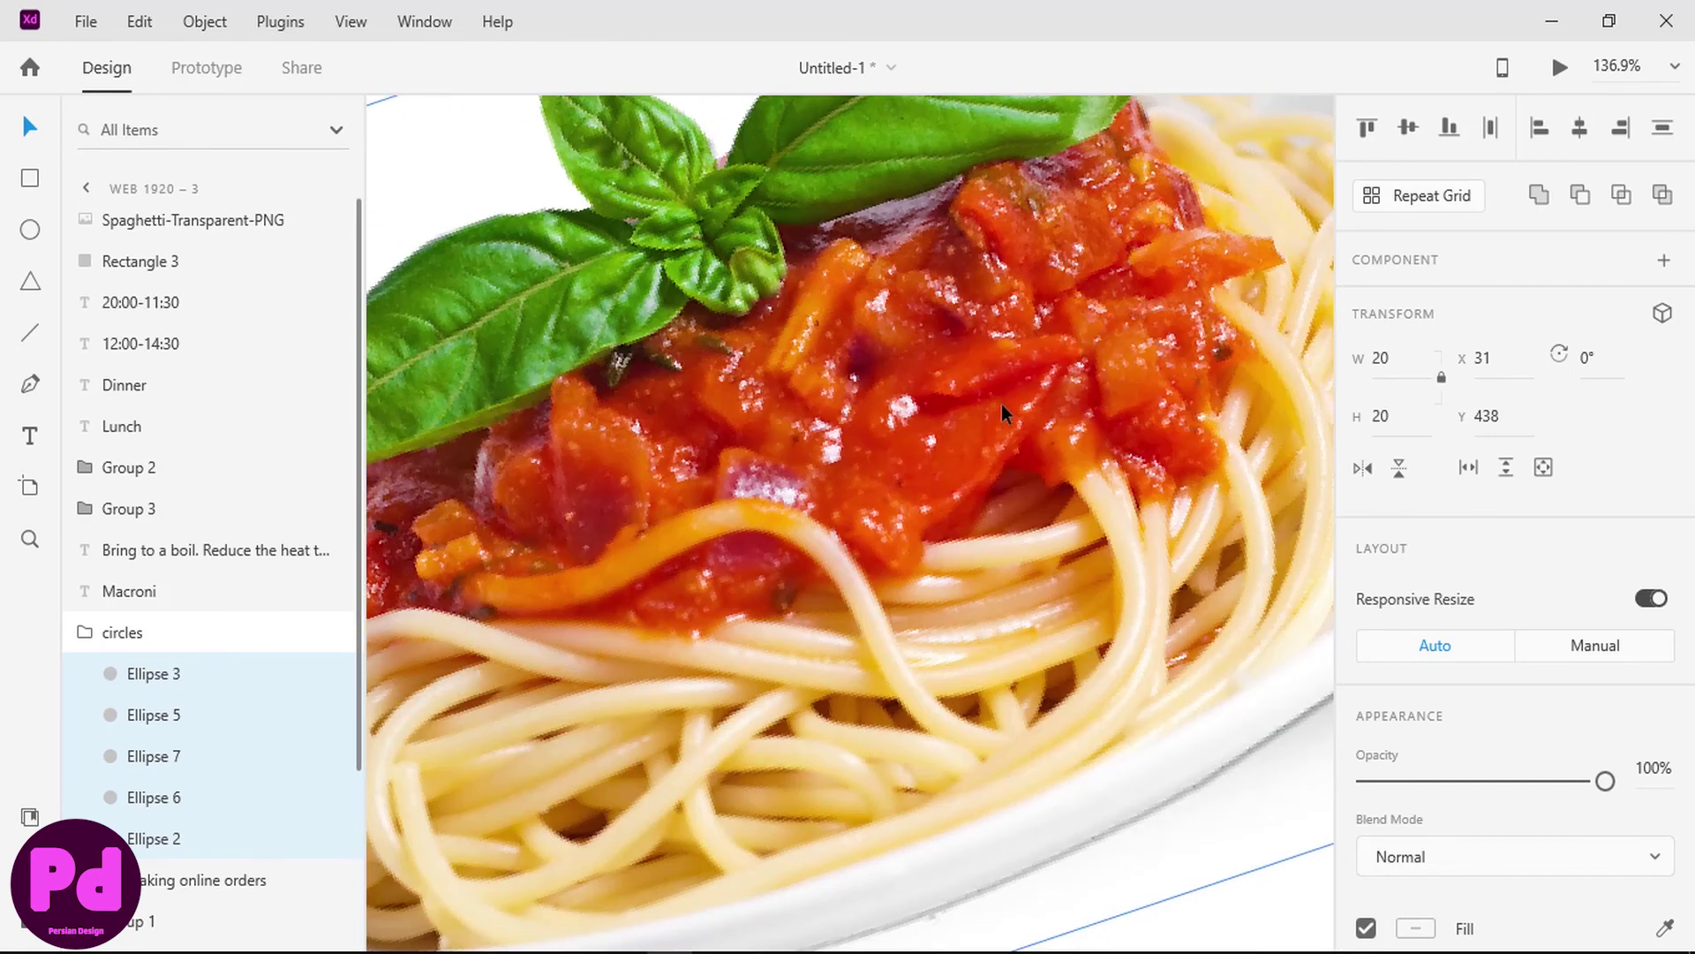
scroll(1001, 405, down, 5)
scroll(1001, 404, right, 4)
click(1055, 407)
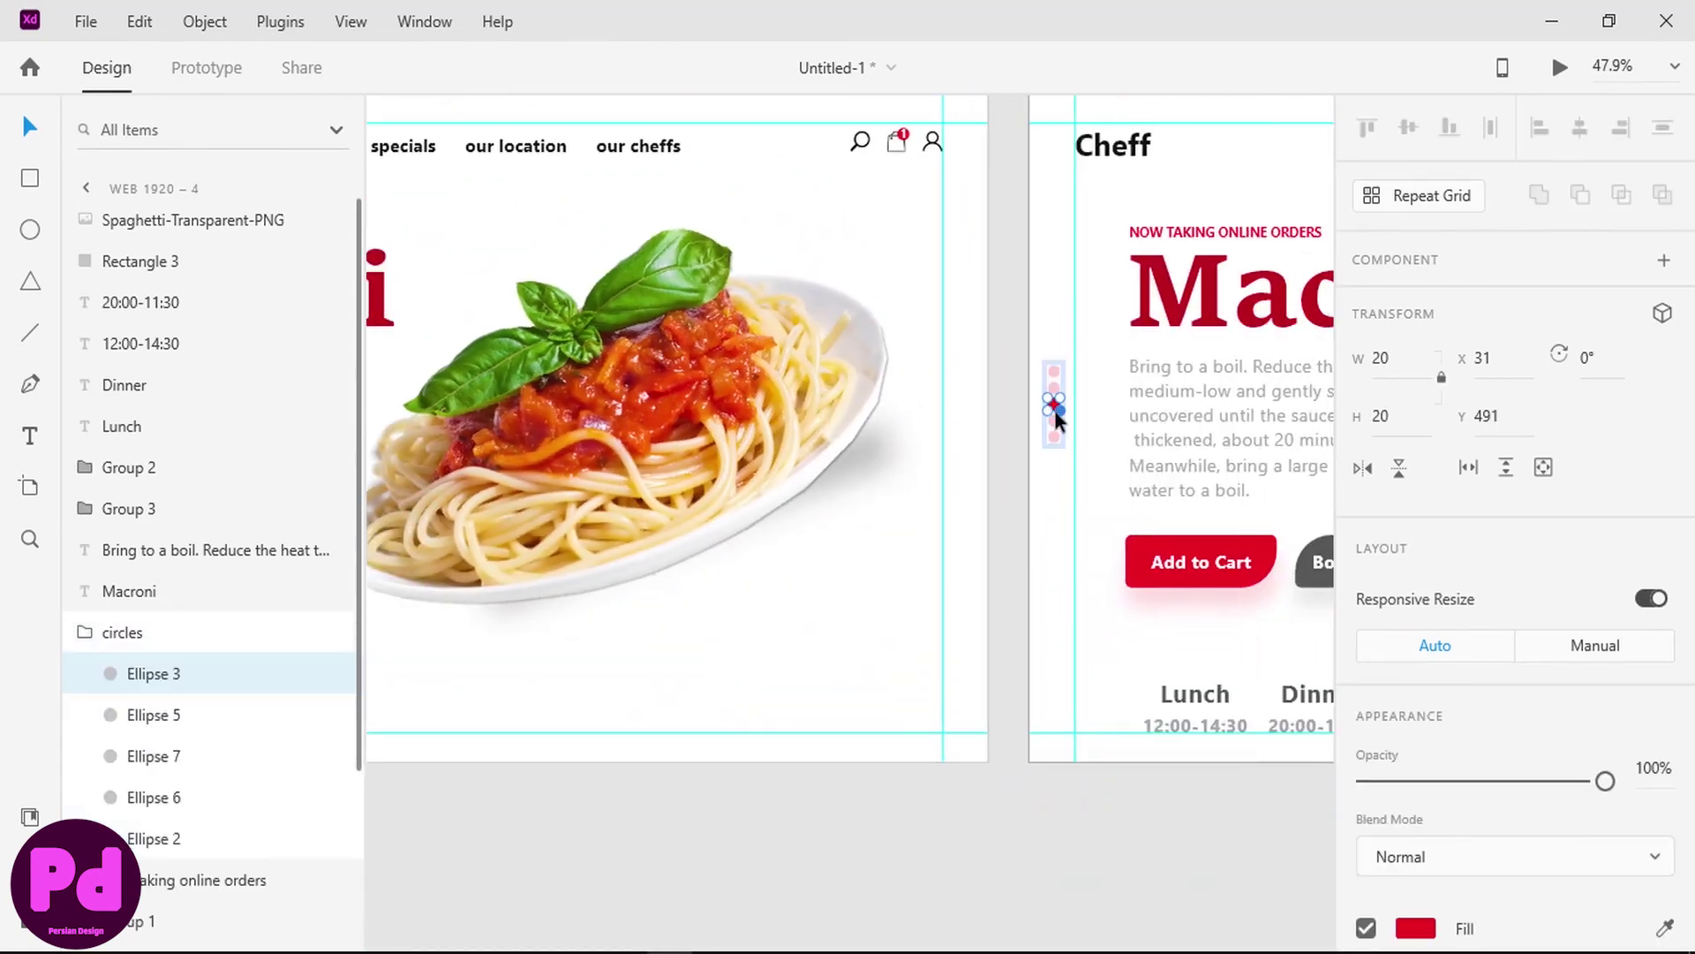
scroll(1055, 410, up, 5)
key(Down)
key(Down)
key(Down)
key(Down)
key(Down)
key(Down)
key(Down)
key(Down)
key(Down)
key(Down)
key(Down)
key(Down)
key(Down)
key(Down)
key(Down)
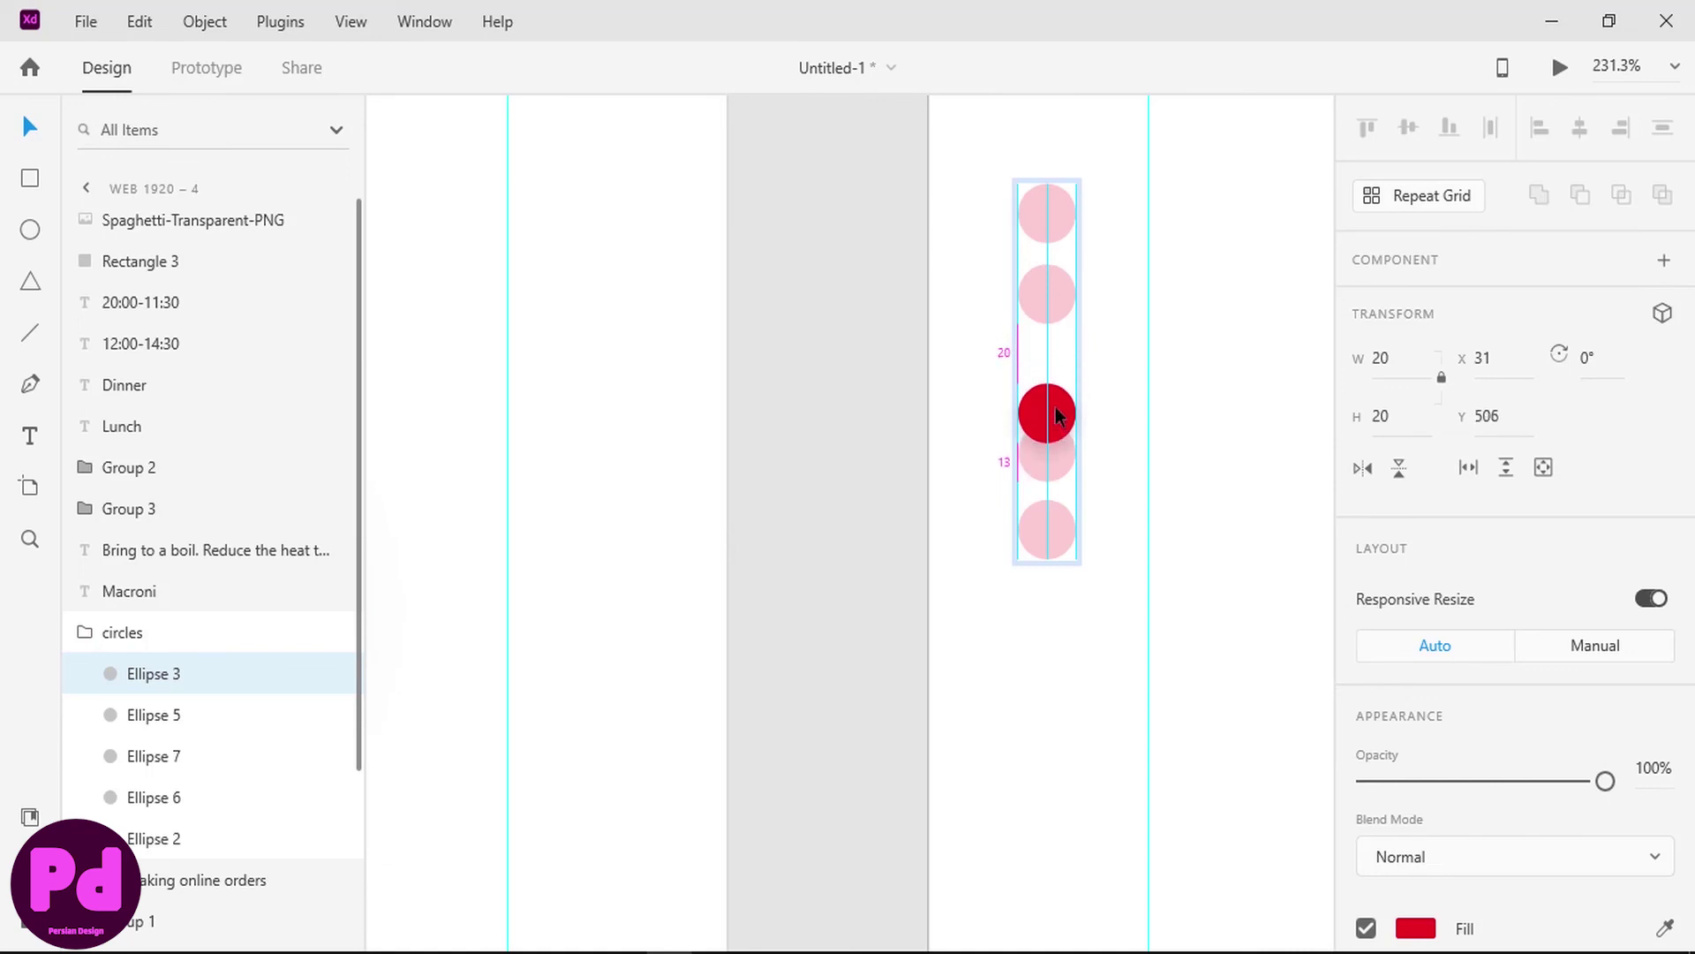
key(Down)
key(Down)
key(Down)
key(Down)
key(Down)
key(Down)
key(Down)
key(Down)
key(Down)
key(Down)
key(Down)
key(Down)
key(Down)
key(Down)
key(Down)
key(Down)
key(Down)
key(Down)
key(Down)
key(Down)
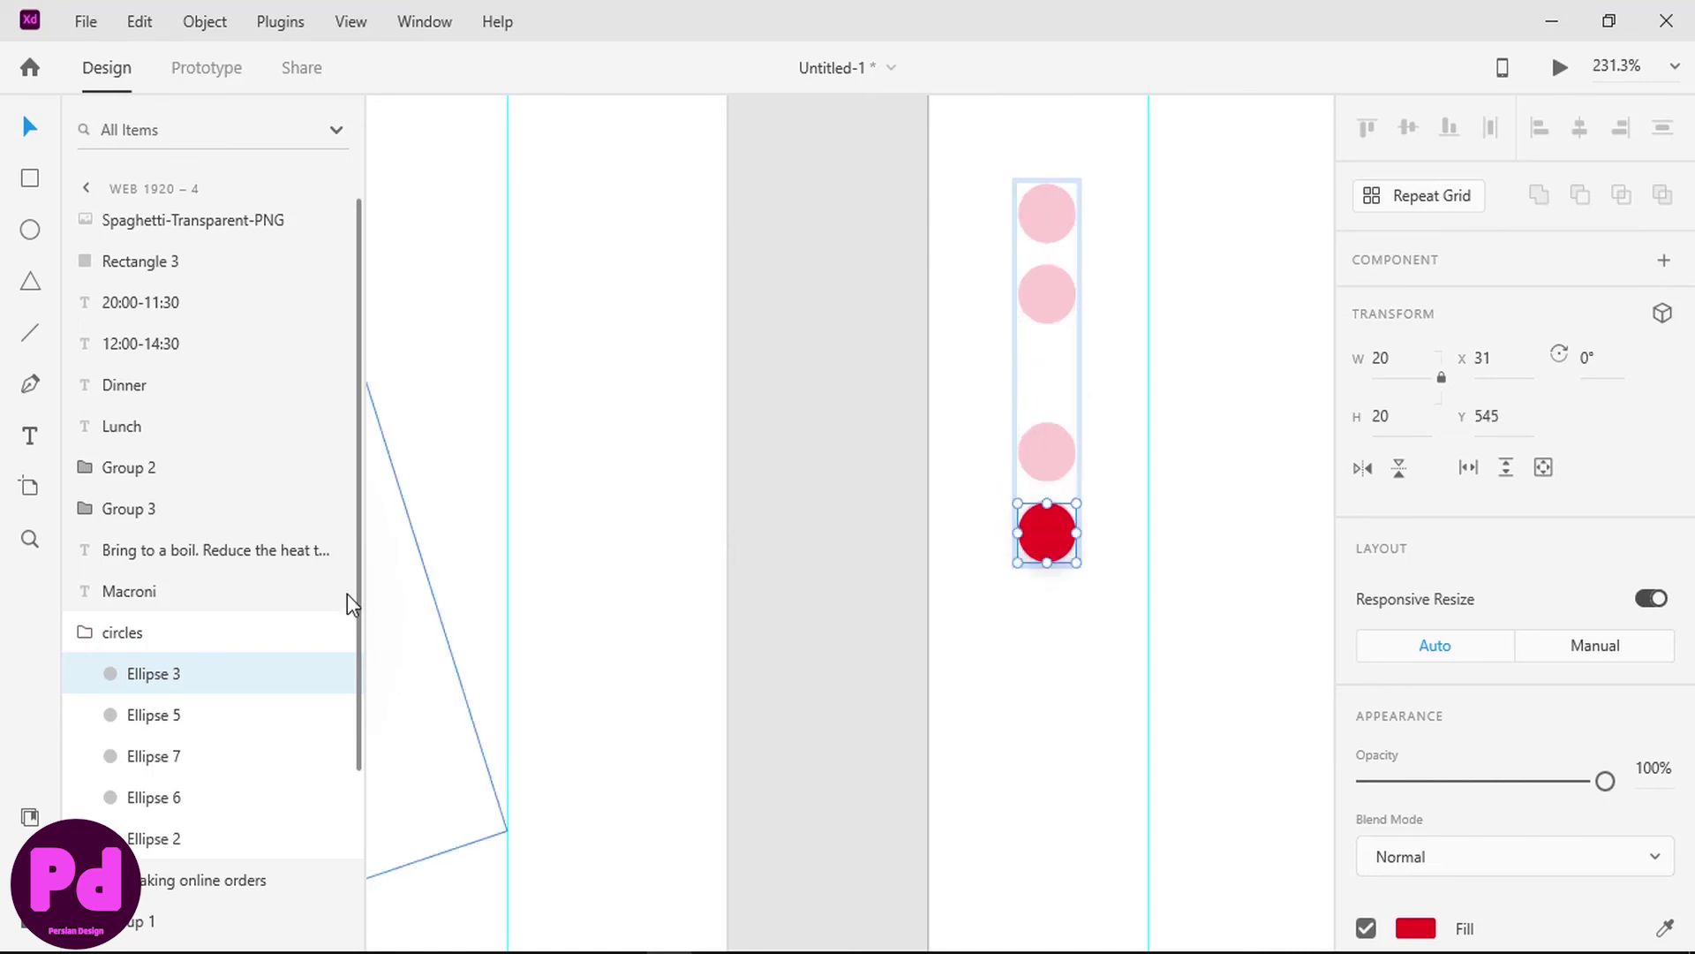
- Move the pale circle beneath the red one on Web 1920 – 4 up to the vacated third slider position
click(167, 761)
key(Up)
key(Up)
key(Up)
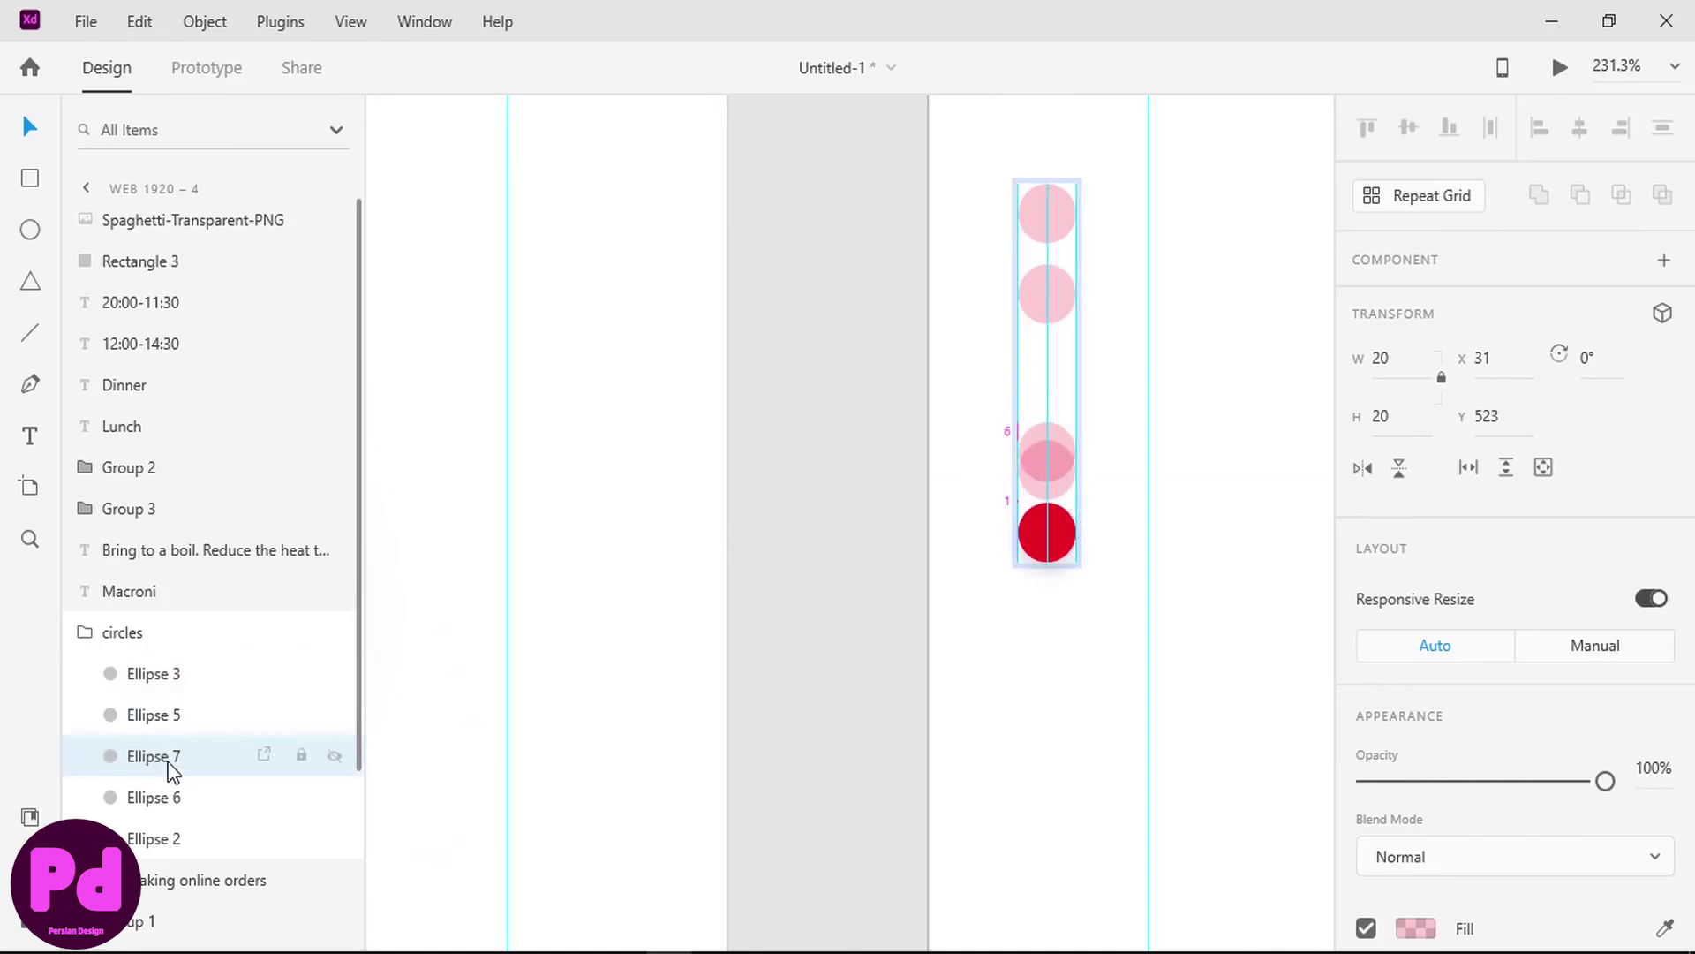
key(ctrl+a)
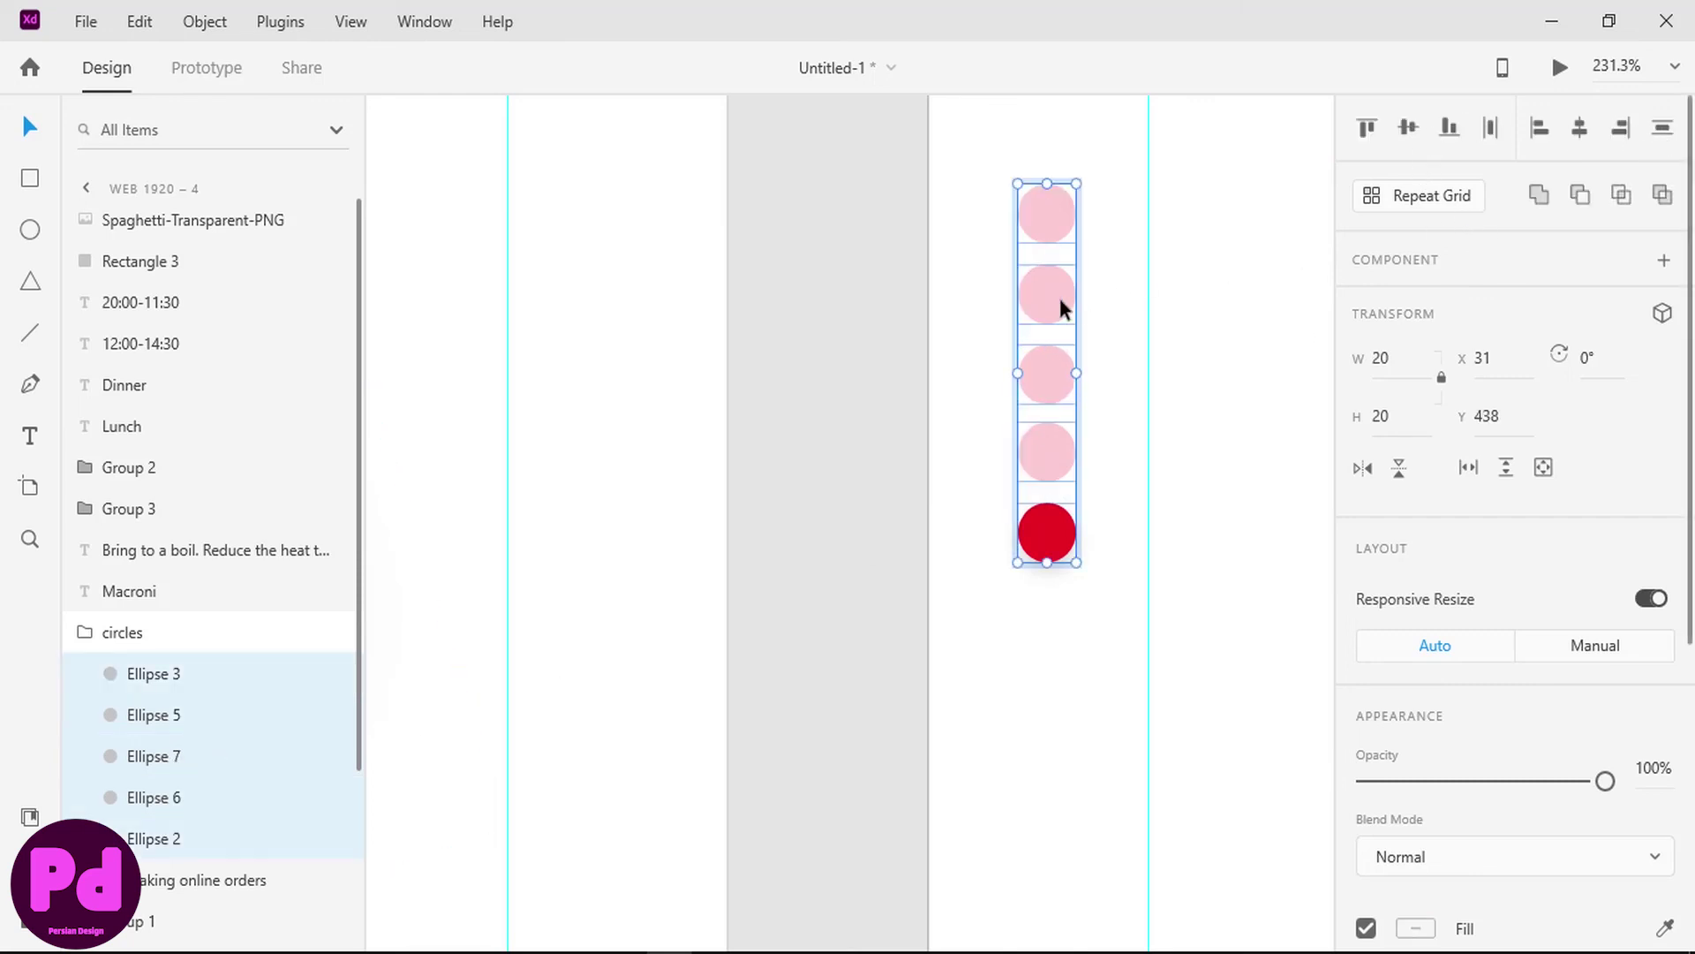
key(ctrl+0)
click(966, 840)
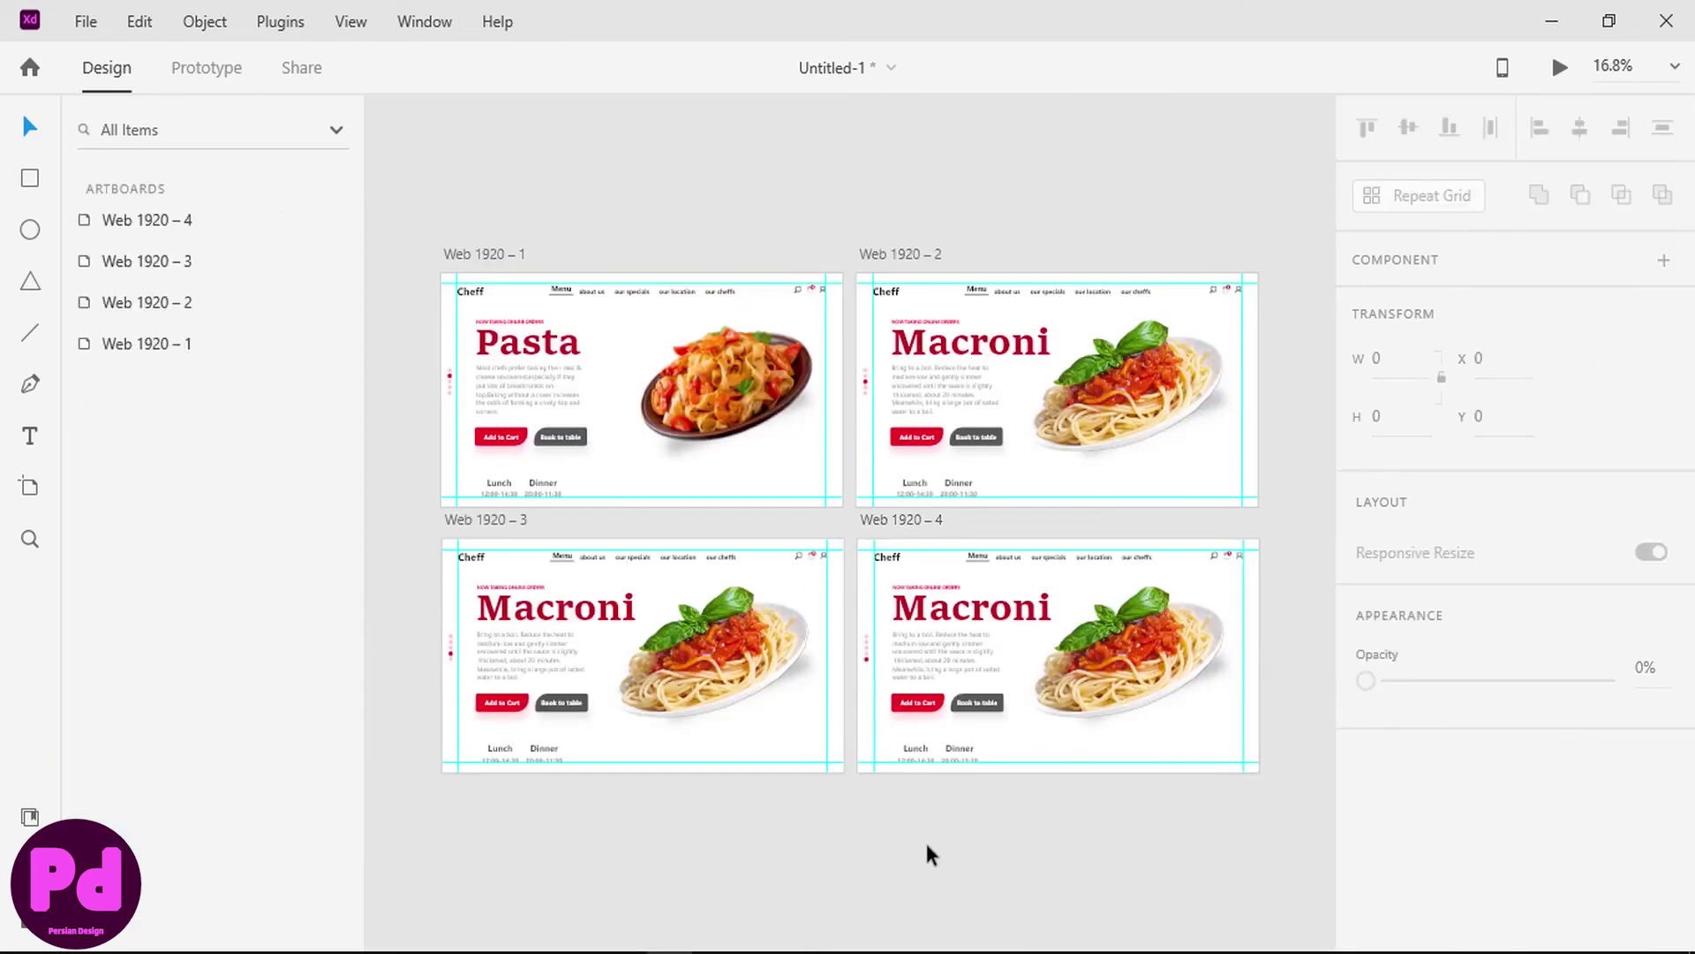
- Delete the spaghetti image from Web 1920 – 3 and import the Pepperoni-Pizza-PNG-Transparent-Image.png file in its place
click(700, 677)
key(Delete)
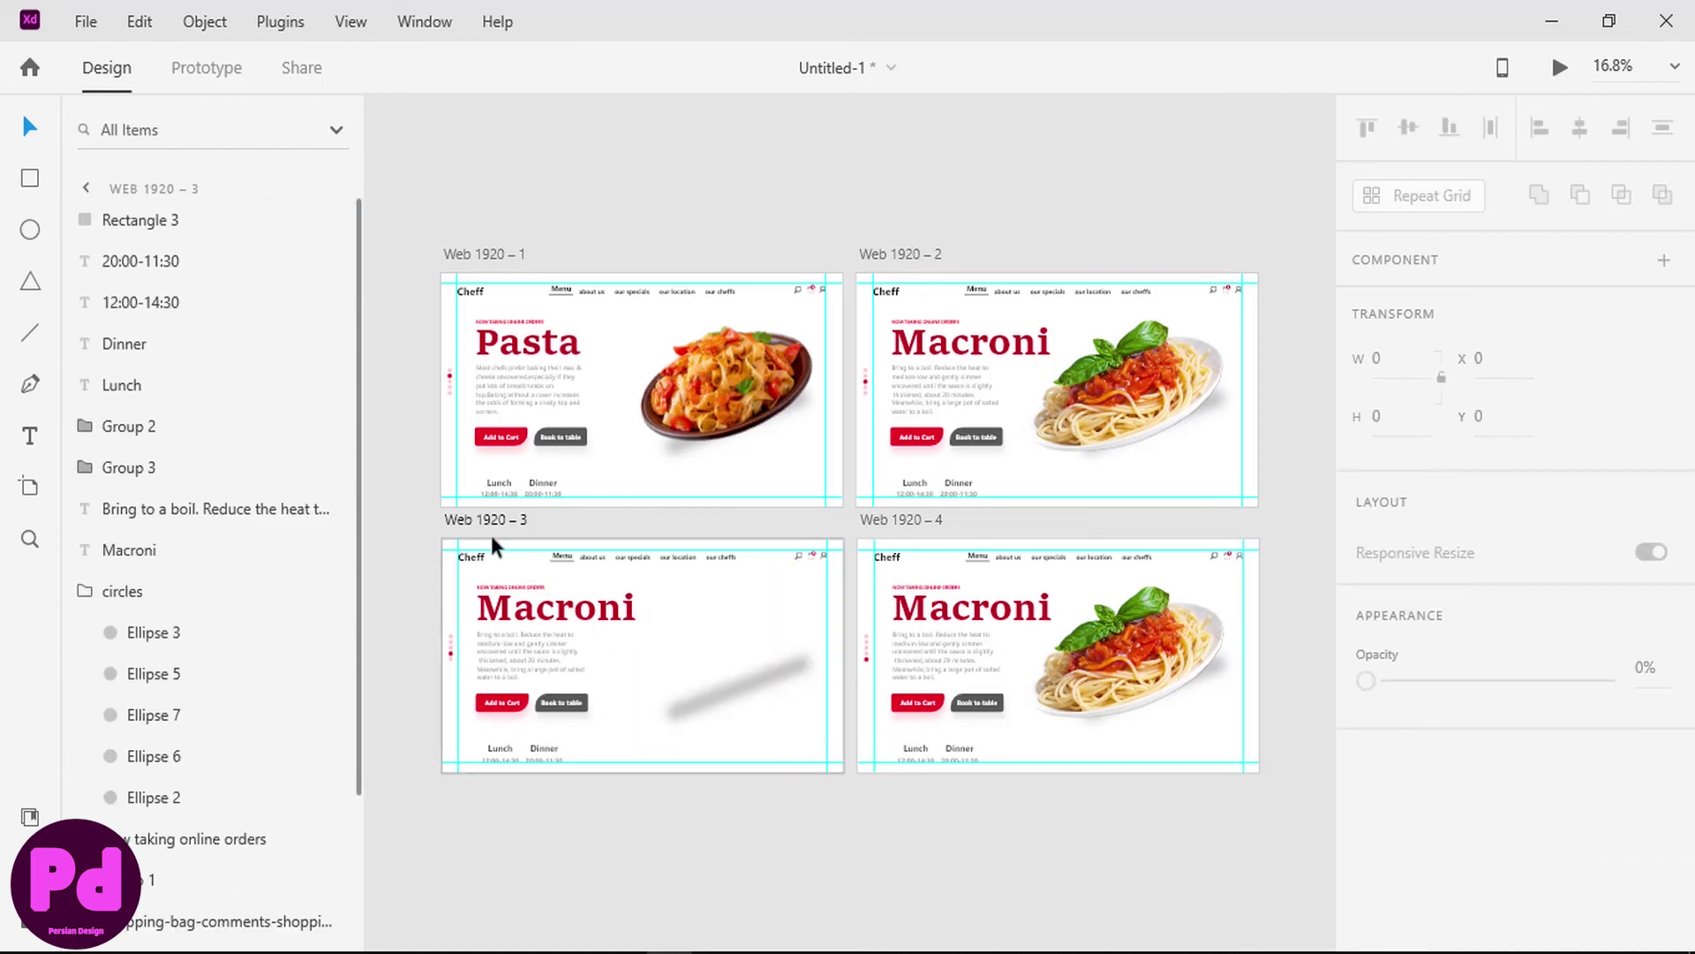
click(85, 21)
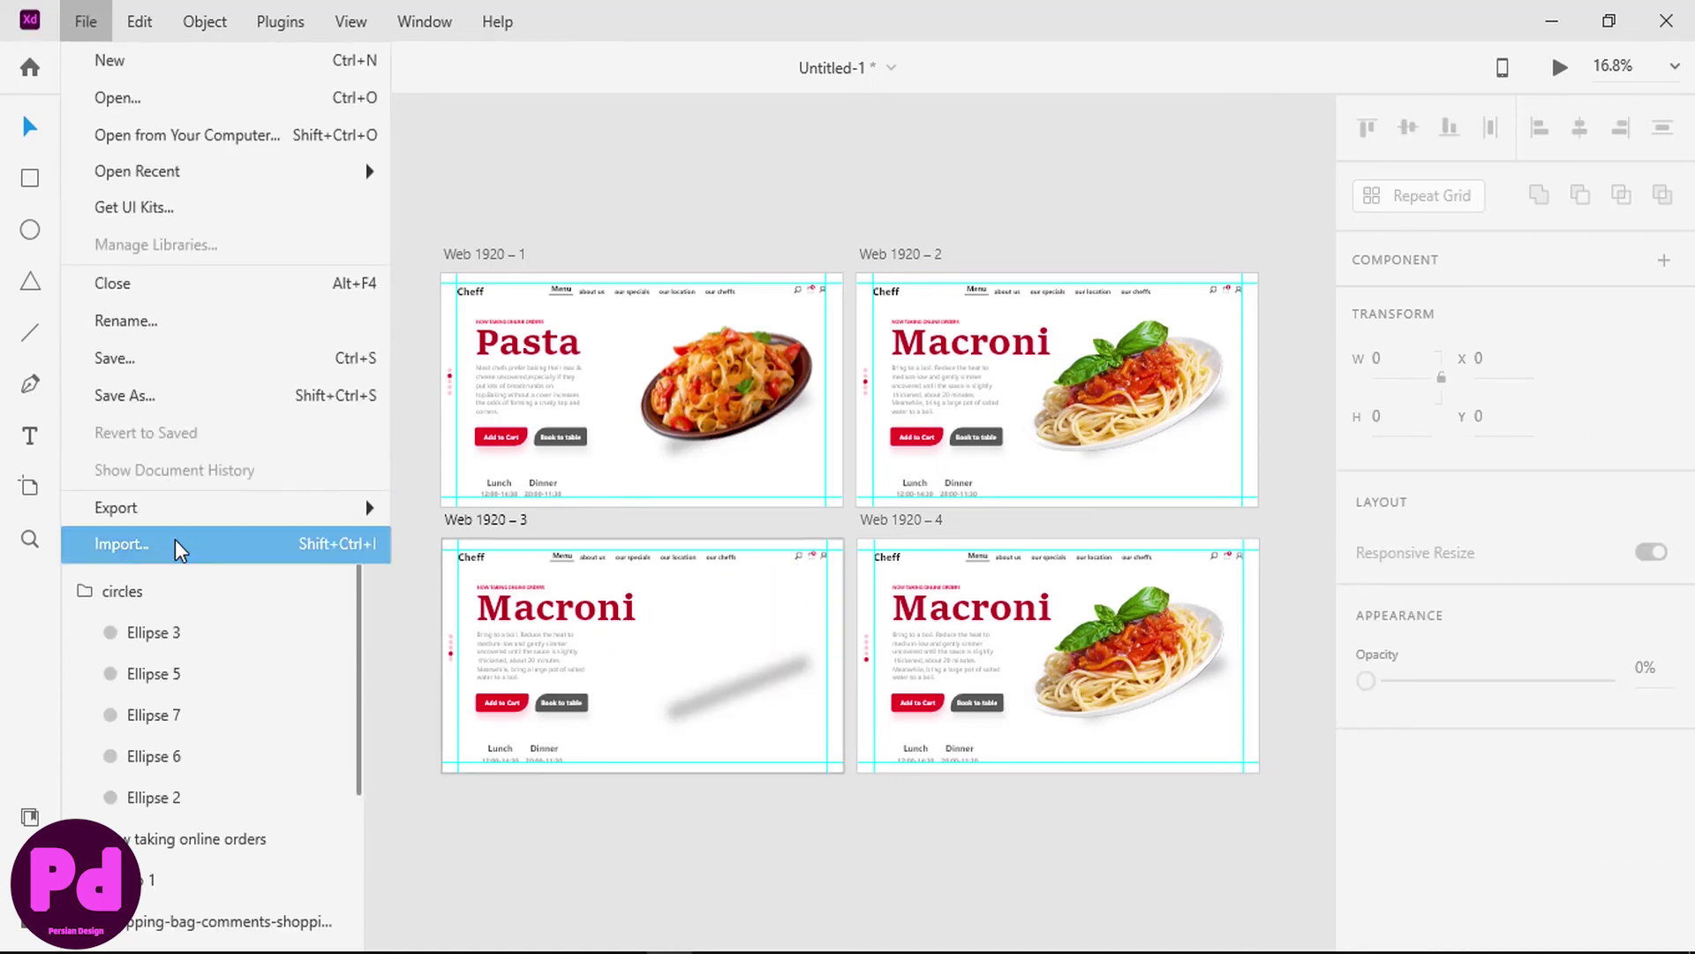
click(175, 539)
double_click(797, 422)
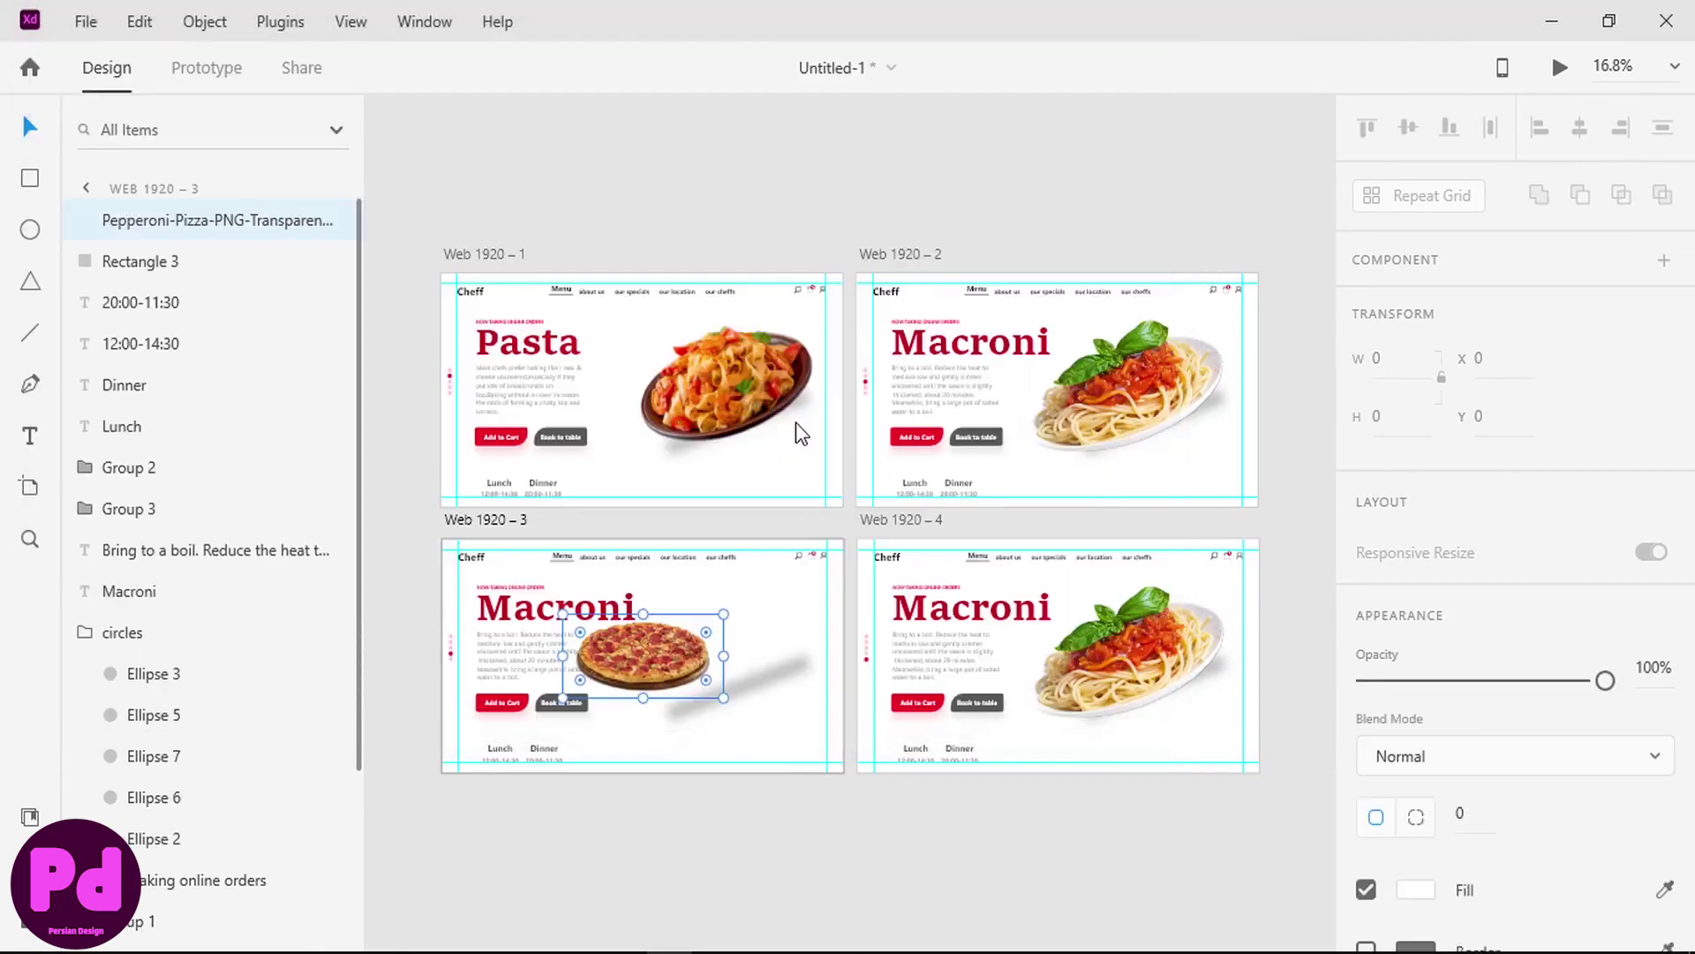
- Rotate the pizza image to -21°, enlarge it to about 1038 × 524, and place it over the plate shadow on Web 1920 – 3
drag(675, 687, 715, 688)
scroll(716, 689, up, 5)
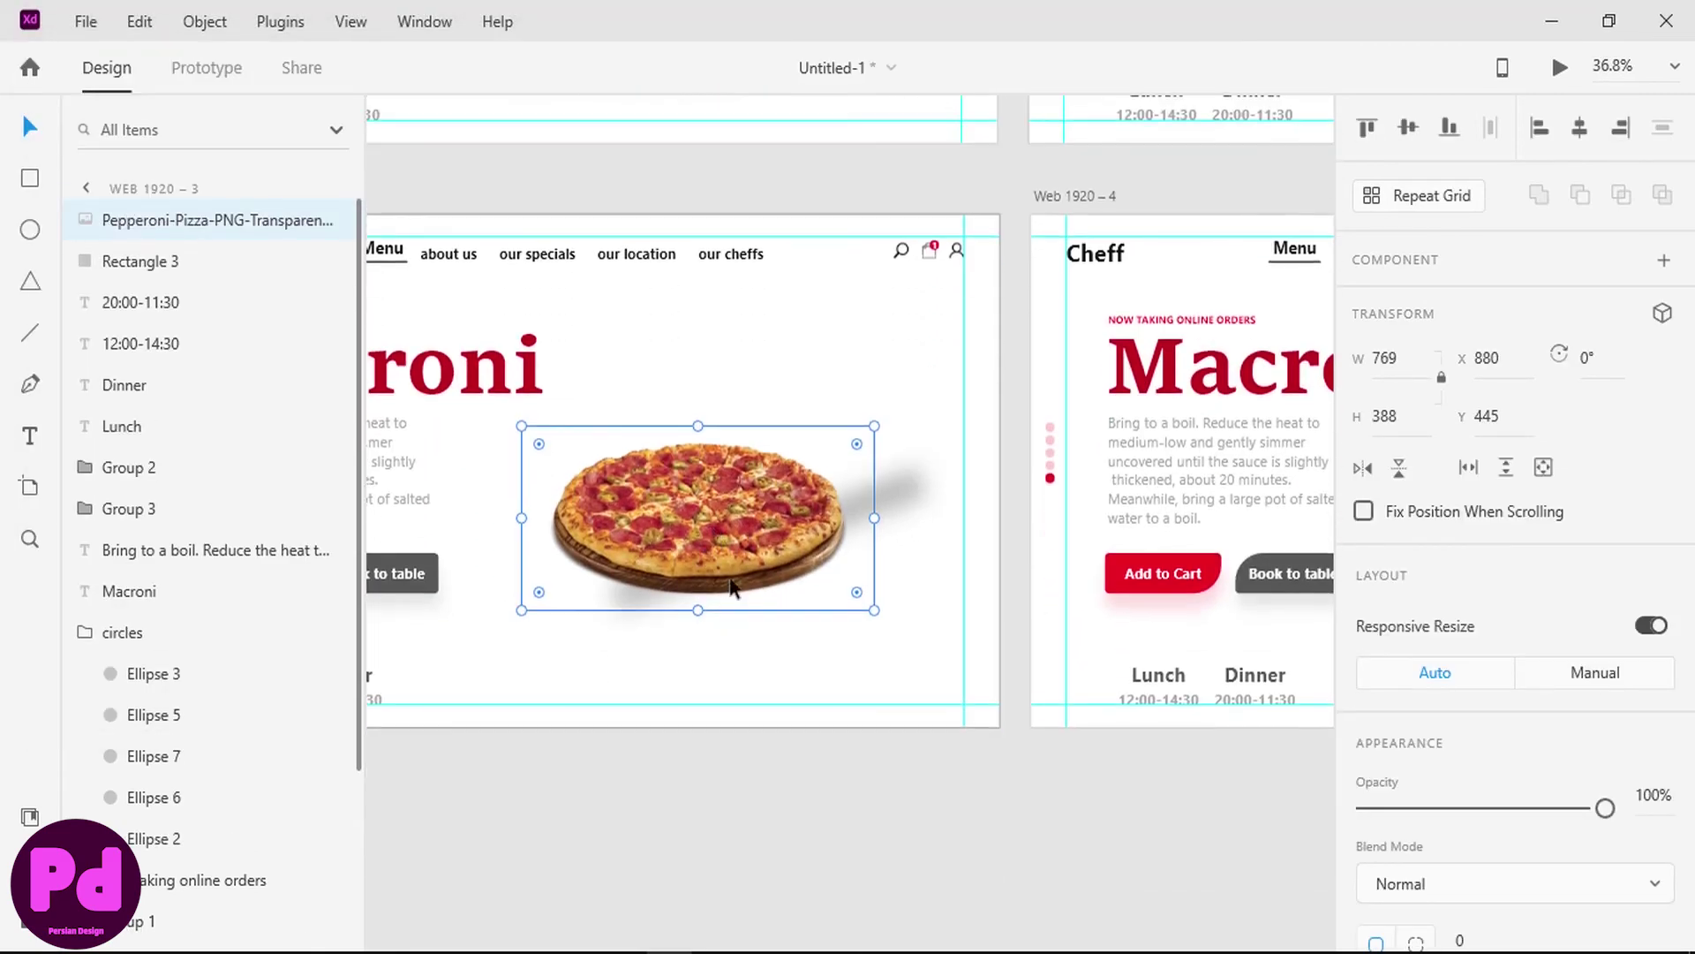
scroll(795, 574, left, 5)
scroll(814, 575, down, 2)
scroll(911, 507, up, 4)
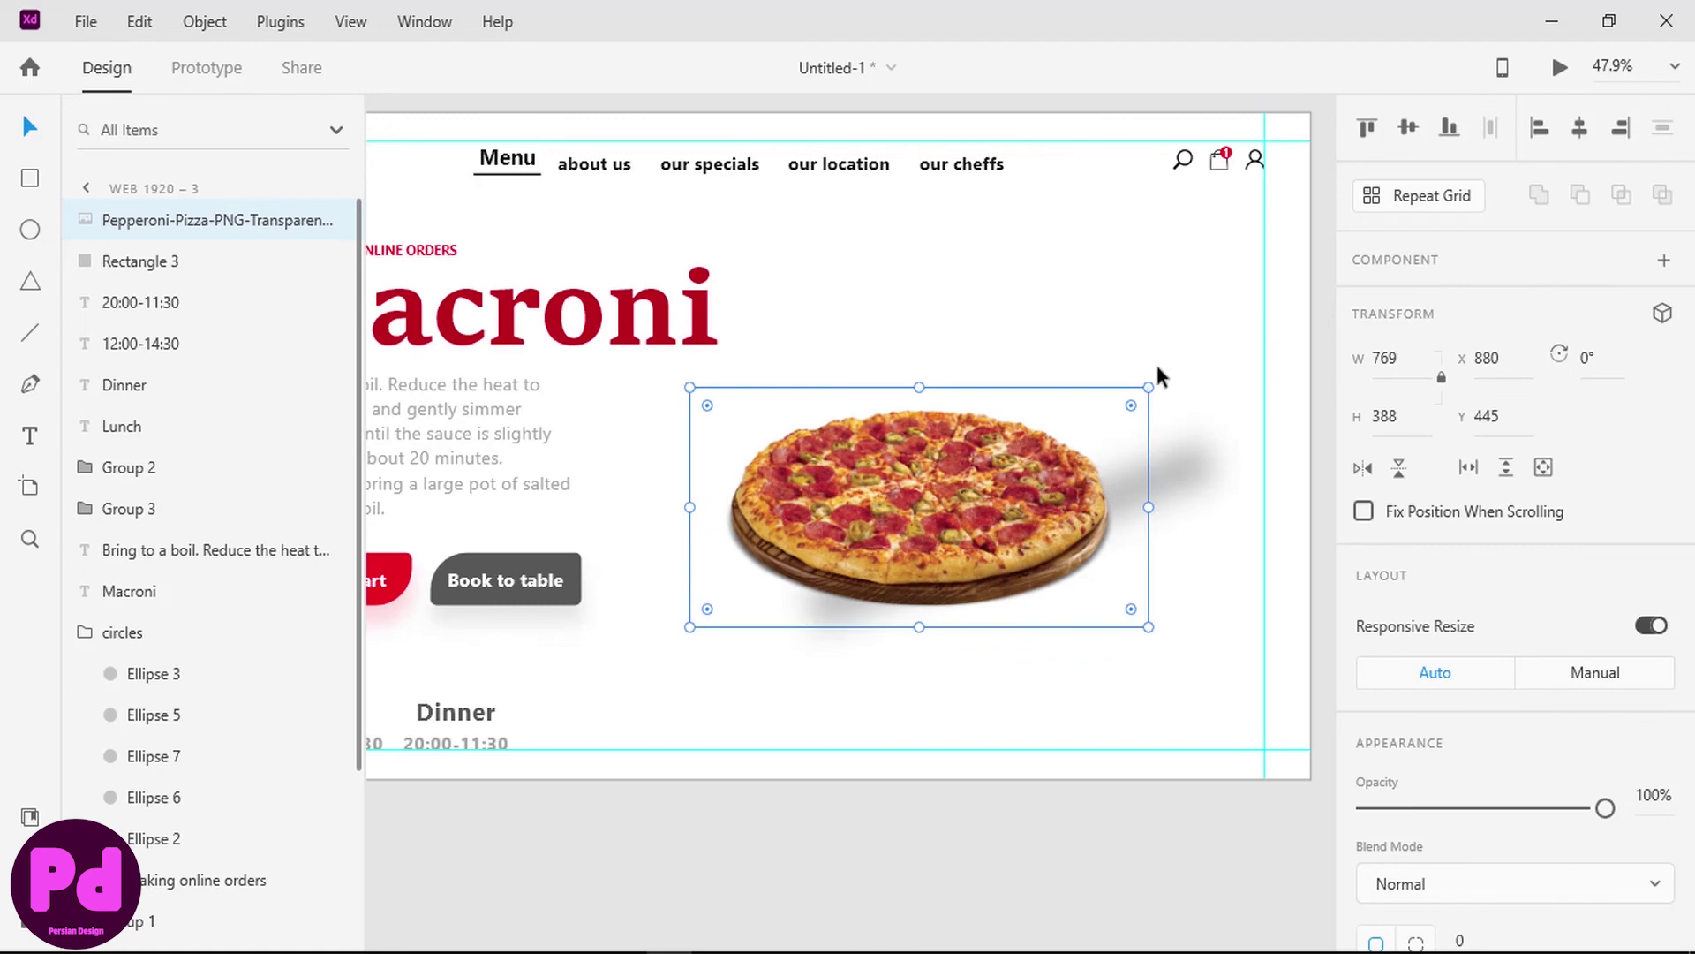
drag(1147, 379, 1115, 328)
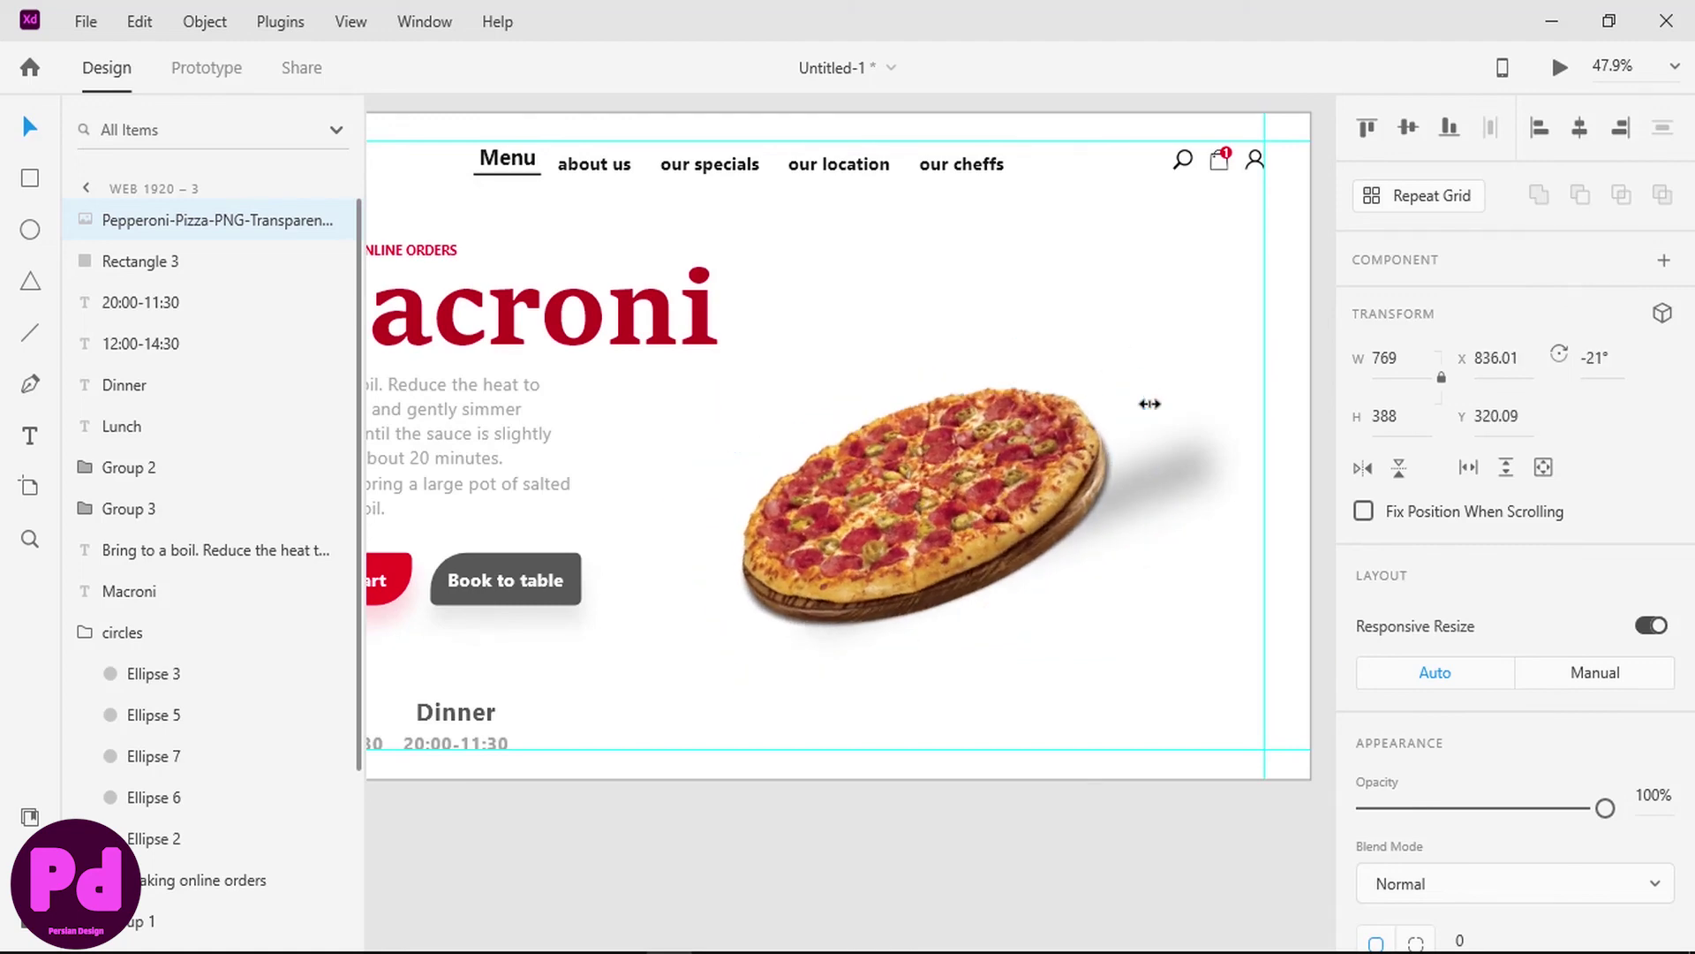
drag(1150, 404, 1252, 447)
drag(1015, 483, 988, 453)
drag(1252, 329, 1227, 336)
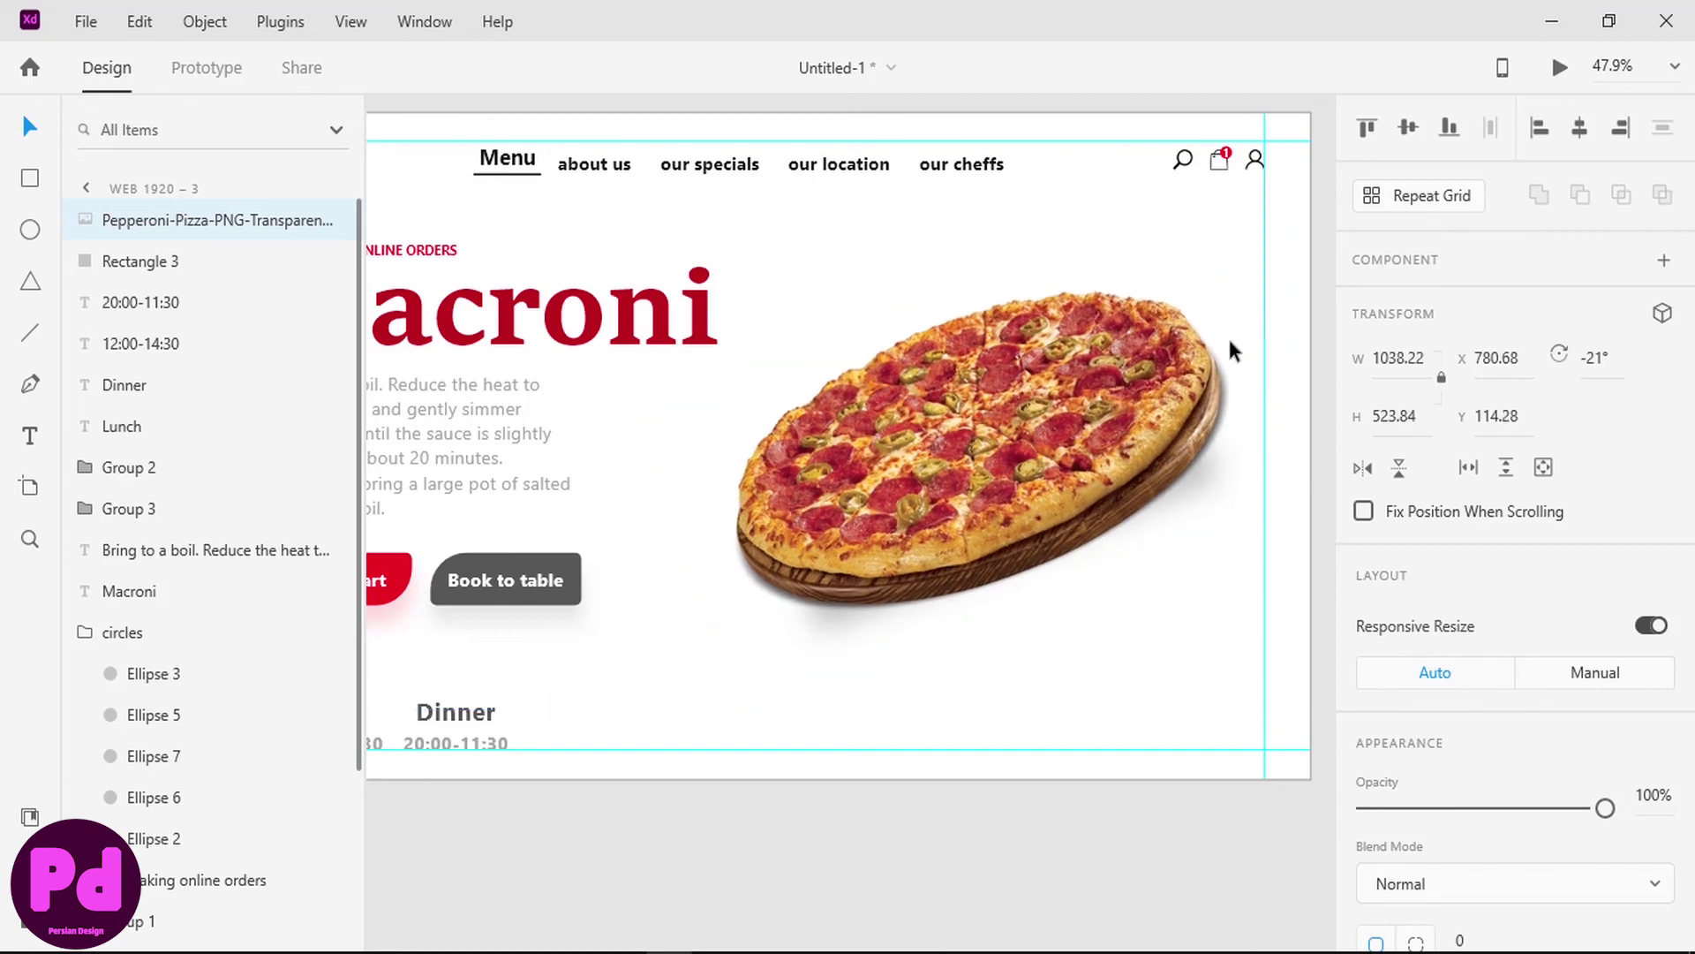
drag(1081, 390, 1079, 389)
- Change the Macroni heading on the Web 1920 – 3 artboard to "Pizza"
scroll(929, 517, left, 4)
double_click(799, 315)
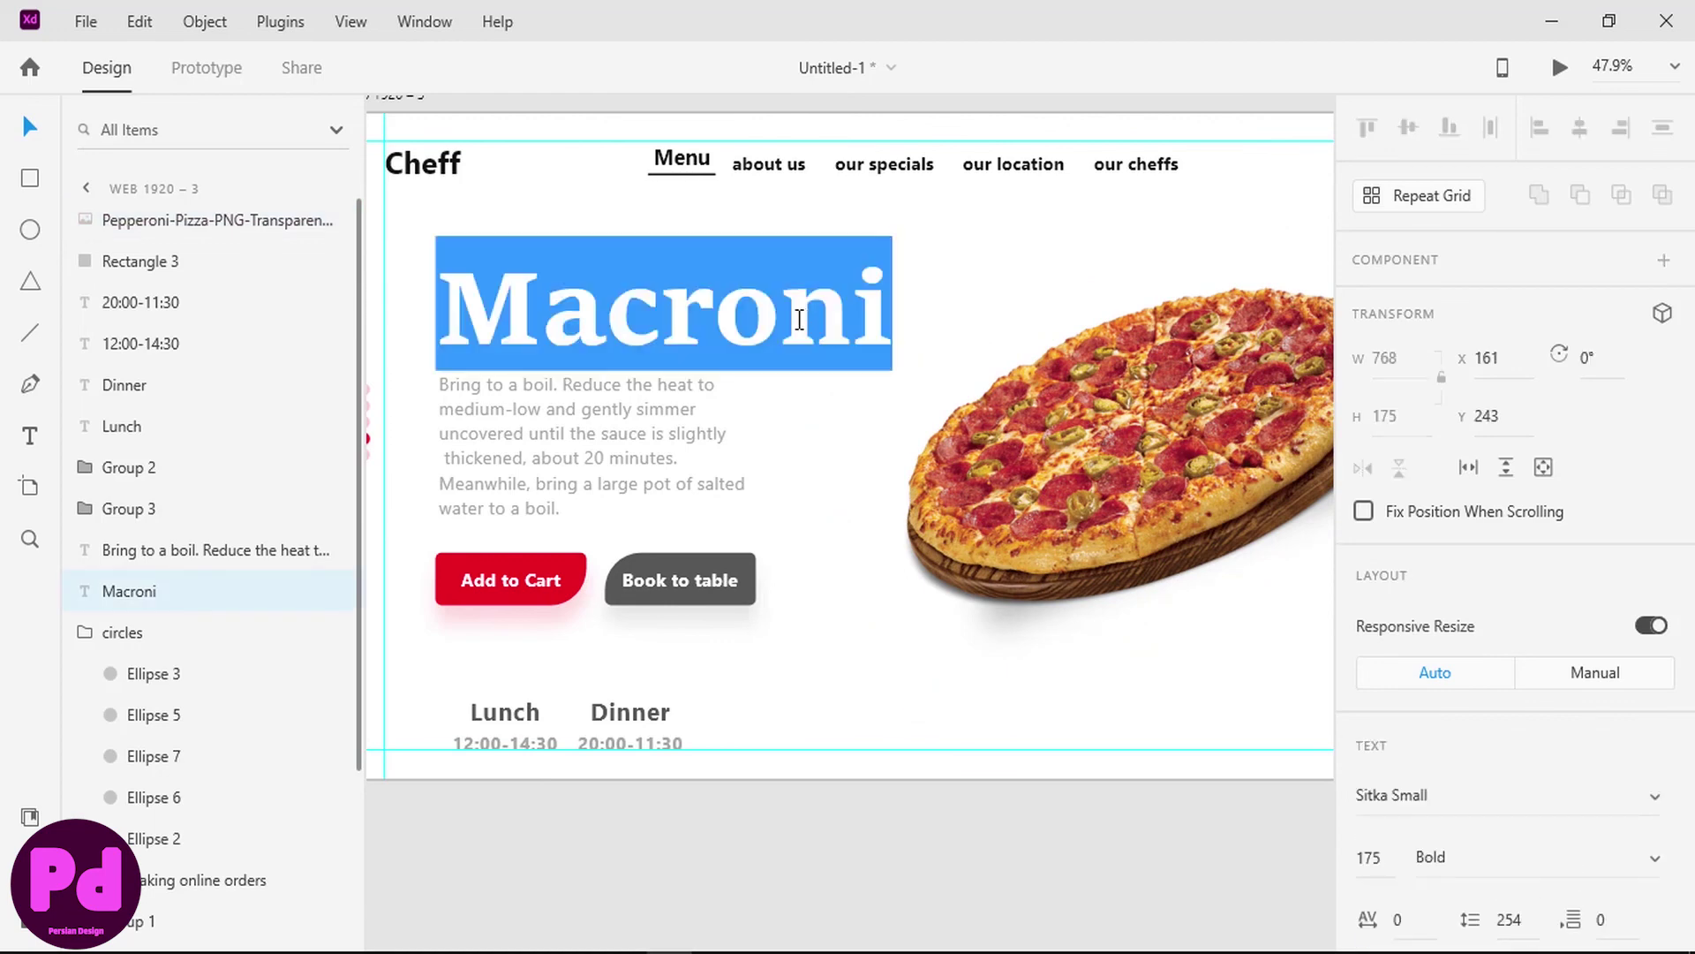
text(Pizza)
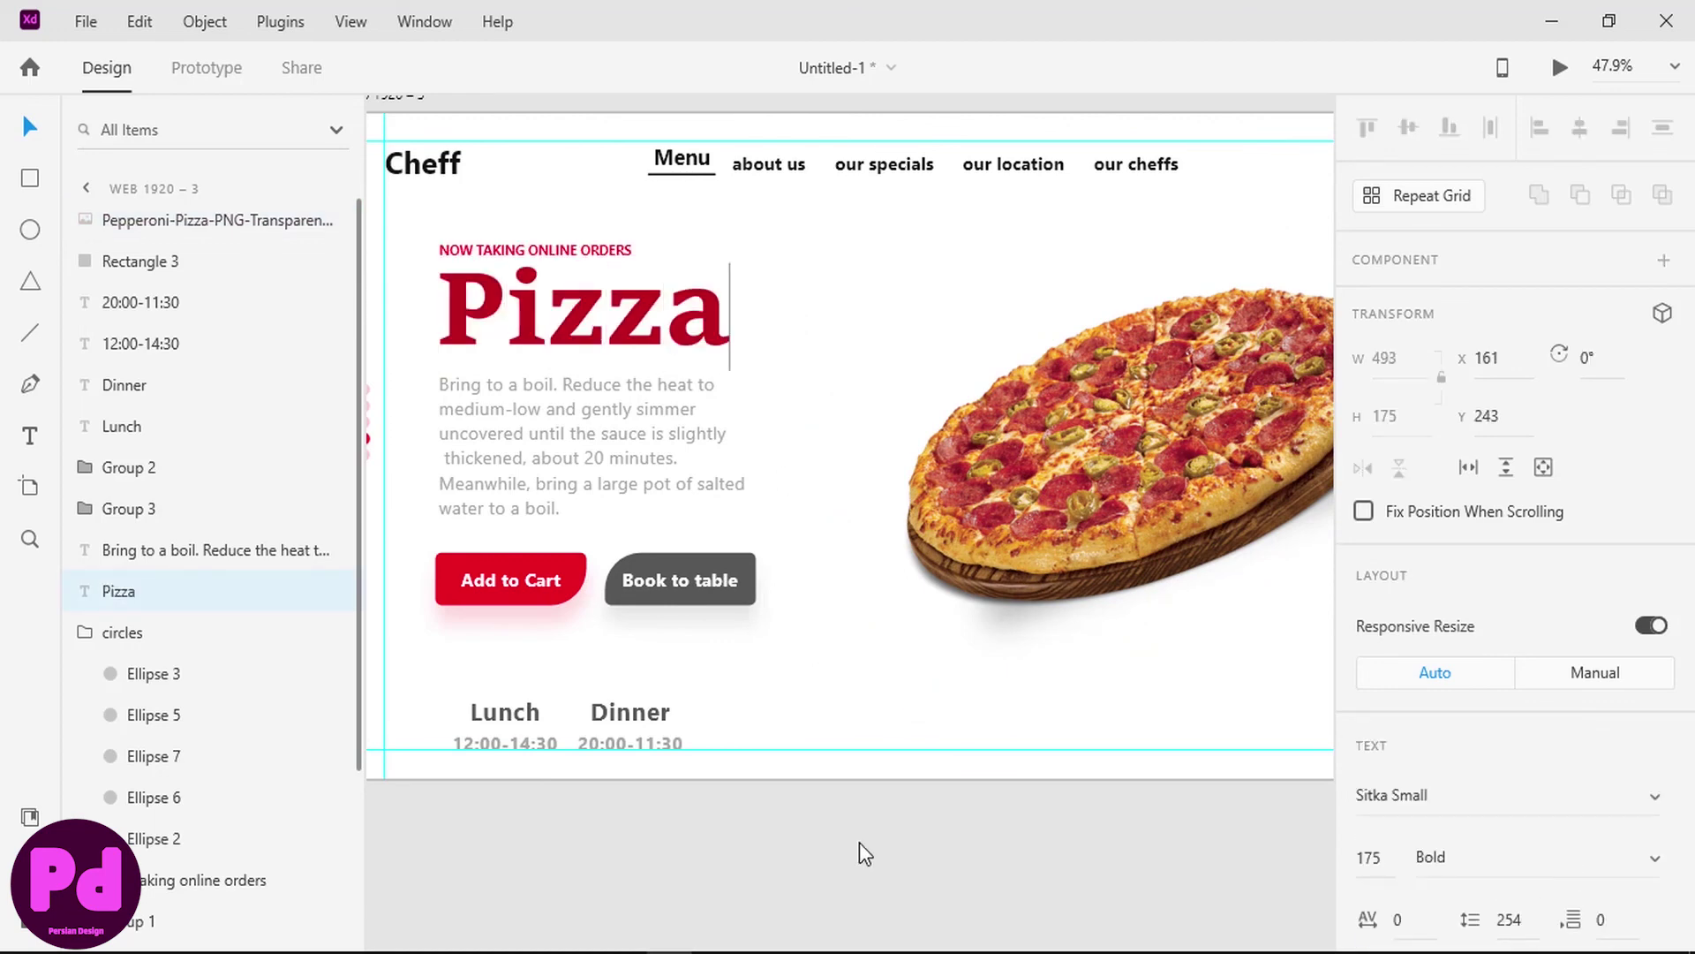
key(Escape)
- Delete the spaghetti plate image from the Web 1920 – 4 artboard
scroll(780, 595, down, 5)
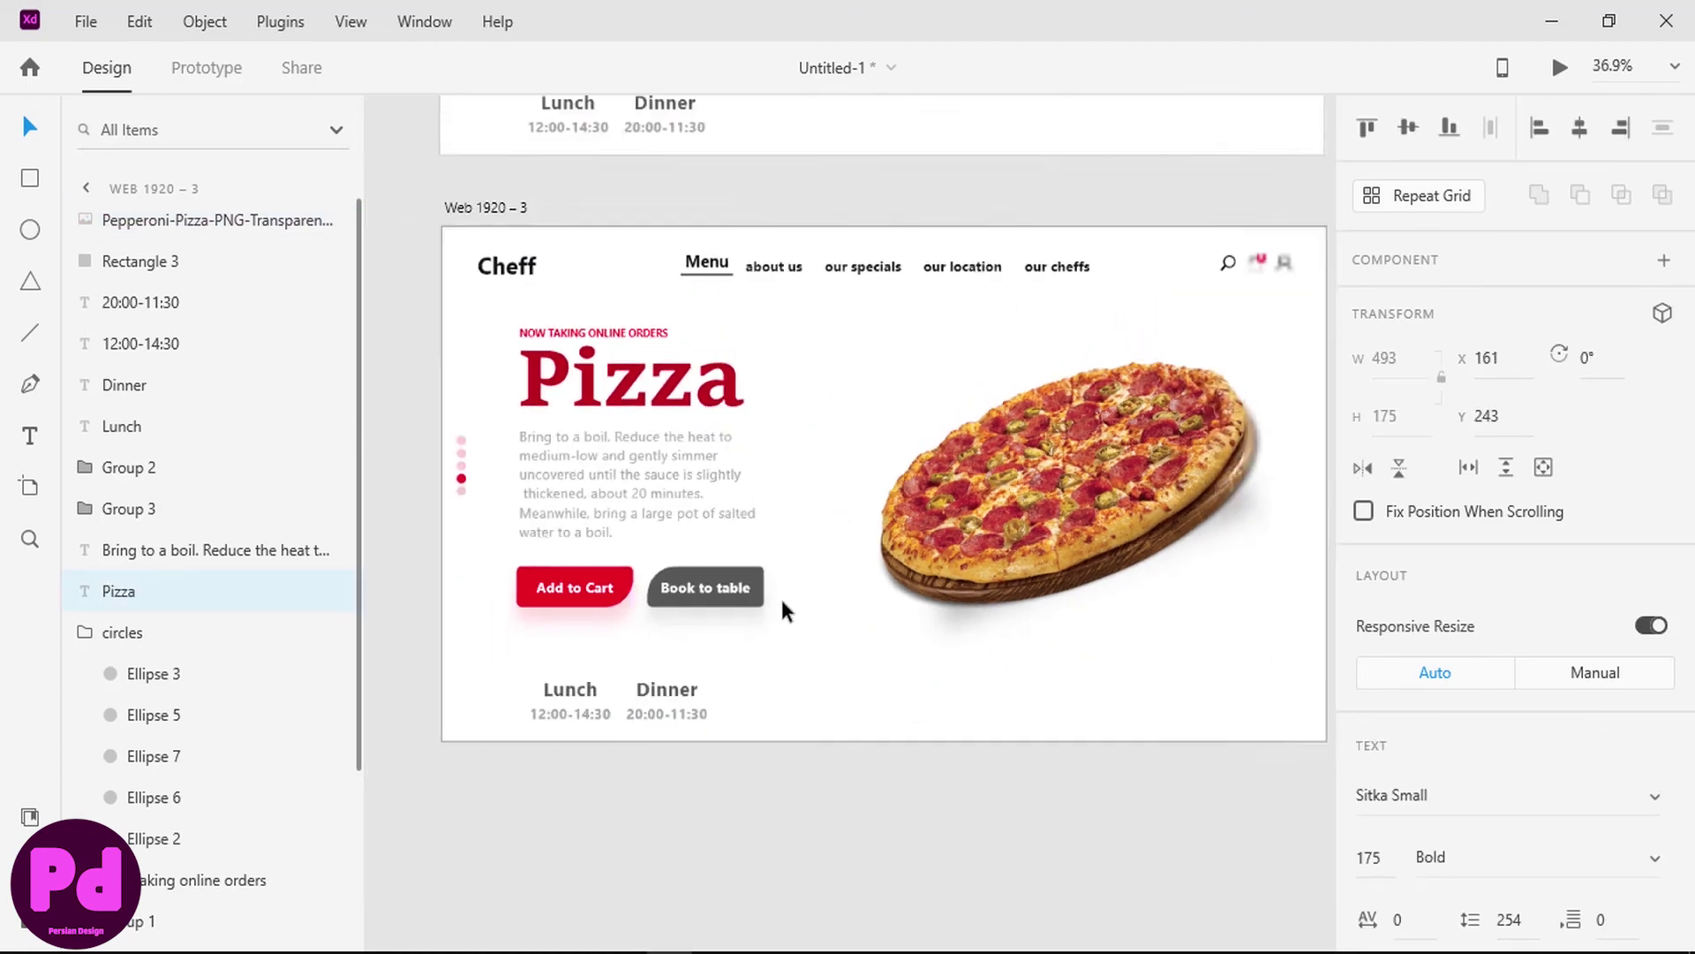
scroll(778, 592, up, 2)
scroll(781, 606, right, 5)
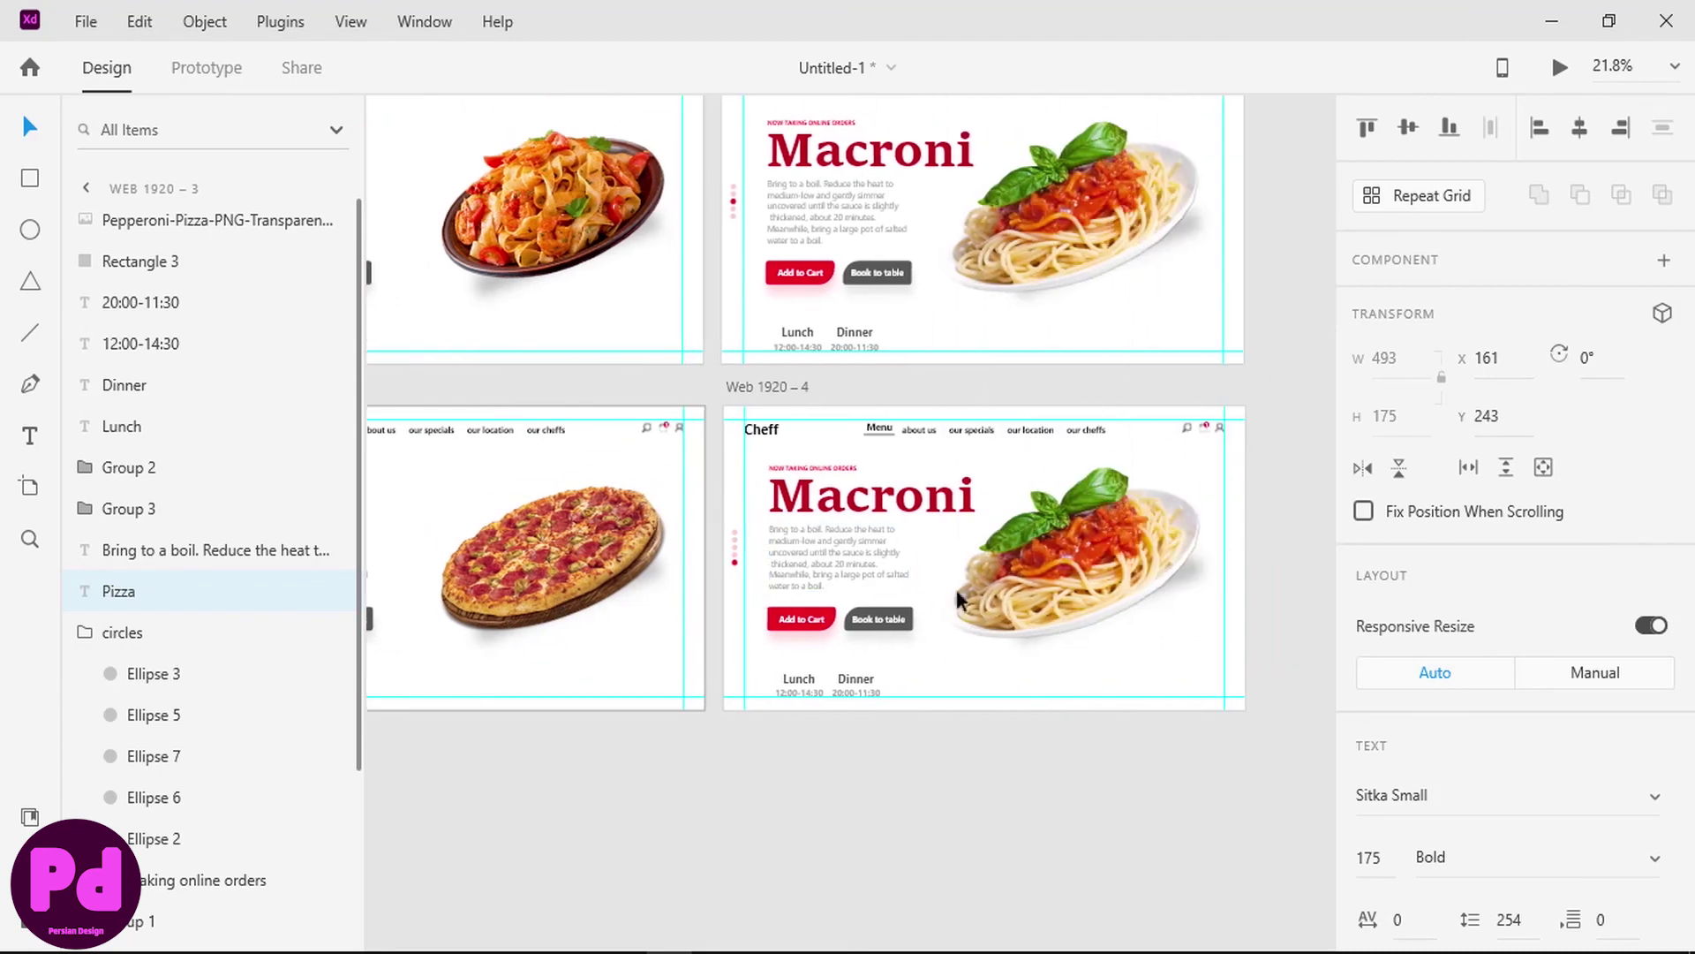
click(1077, 578)
key(Delete)
- Import fried6.png into Web 1920 – 4, enlarge it to about 943 × 478, rotate it -23° and place it over the shadow
click(85, 21)
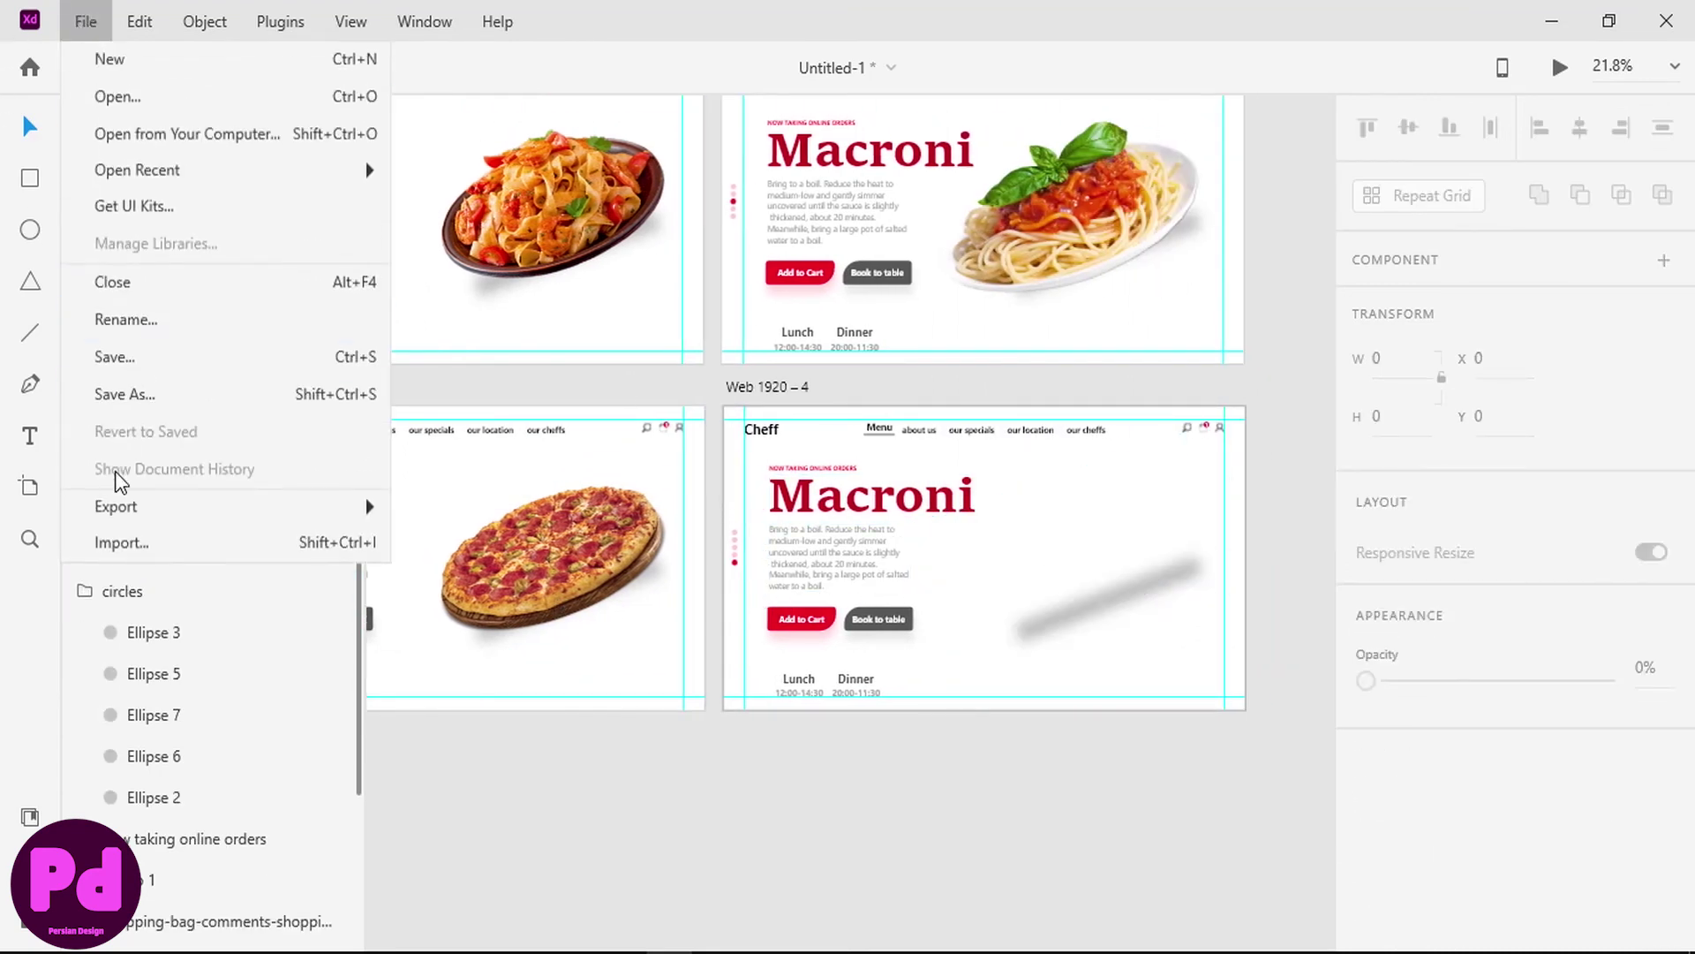
key(Escape)
key(ctrl+shift+i)
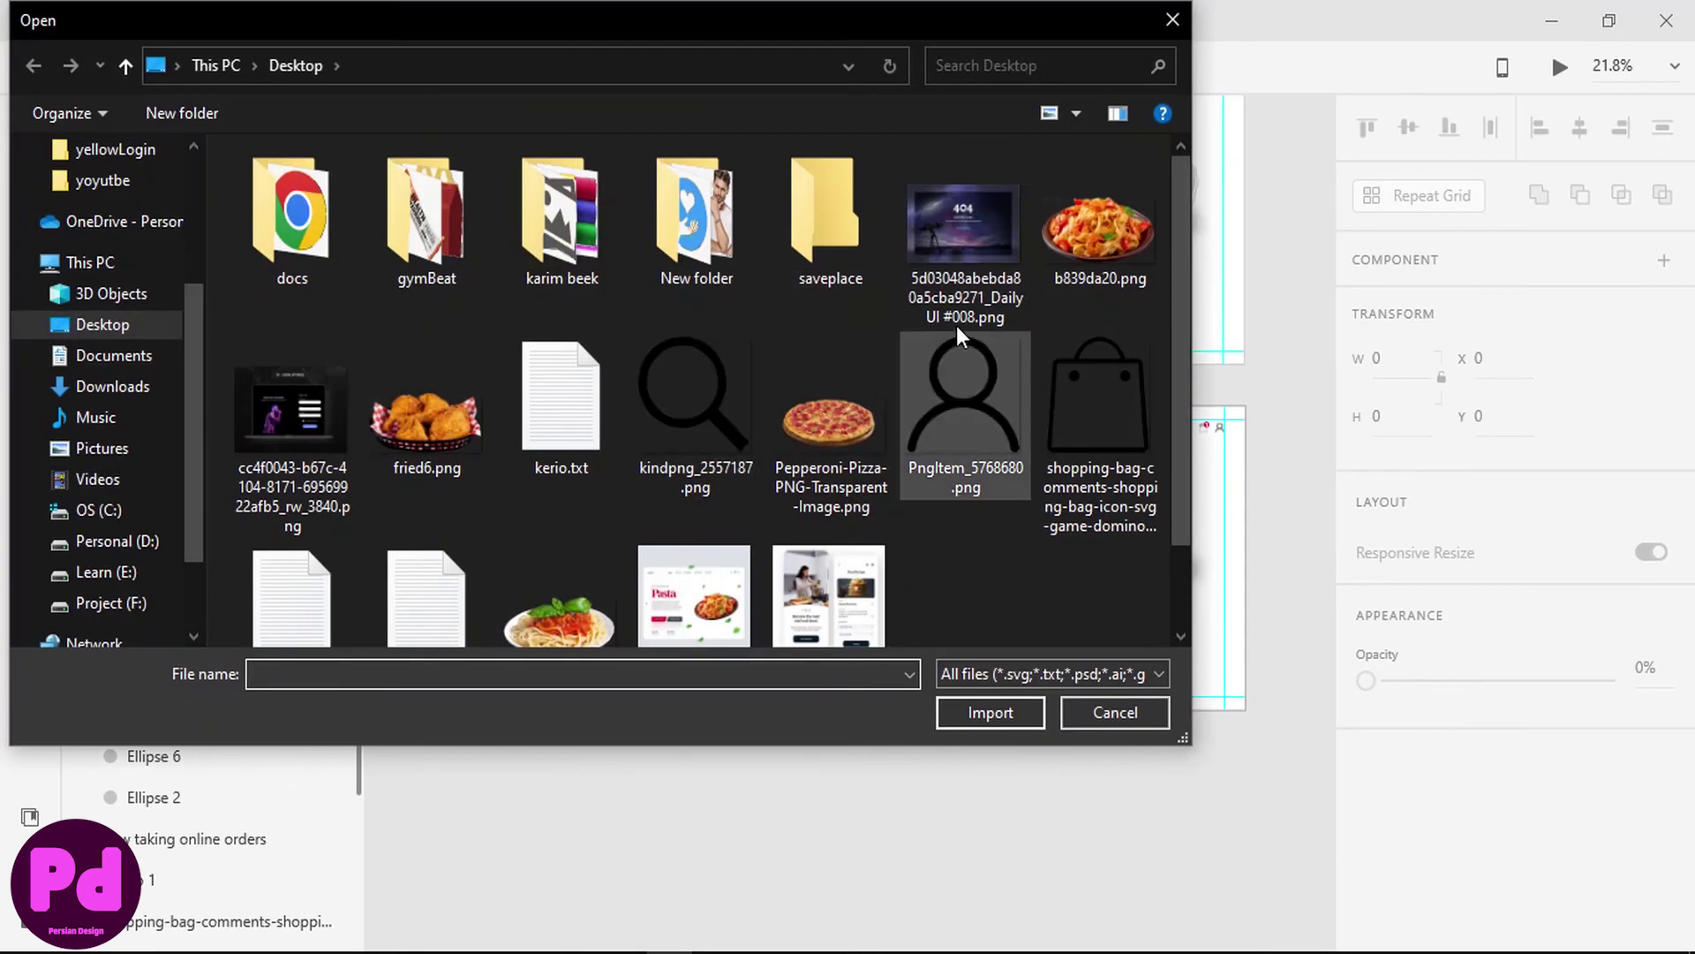
double_click(406, 428)
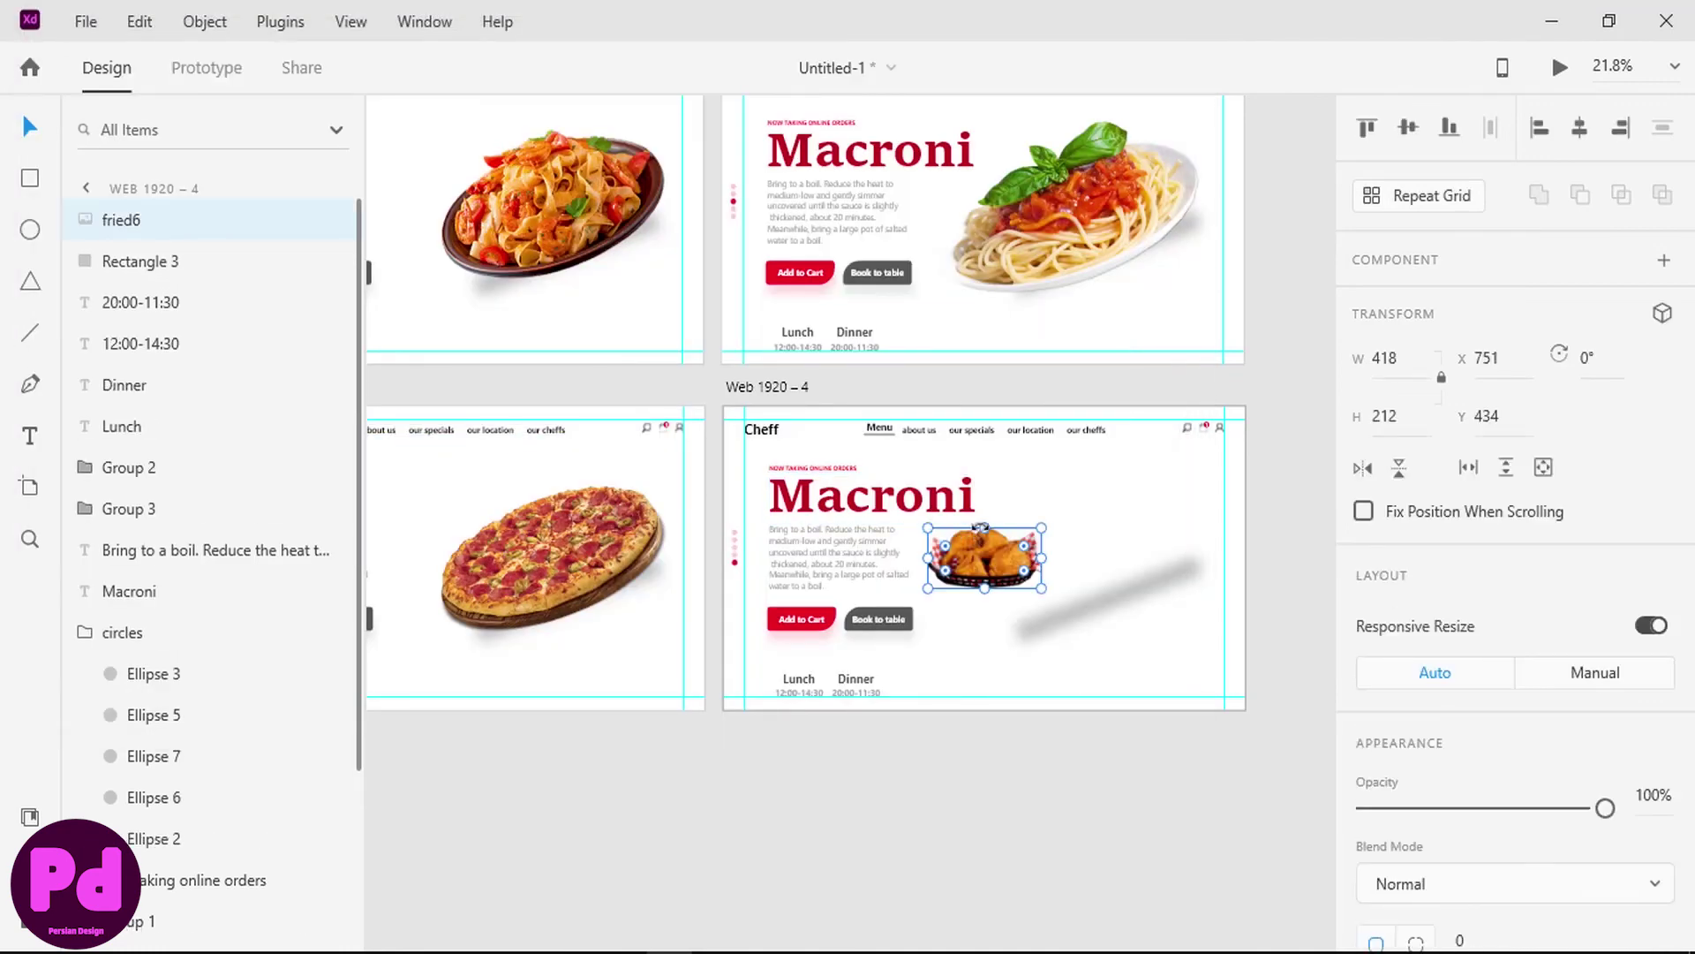
drag(980, 527, 1178, 400)
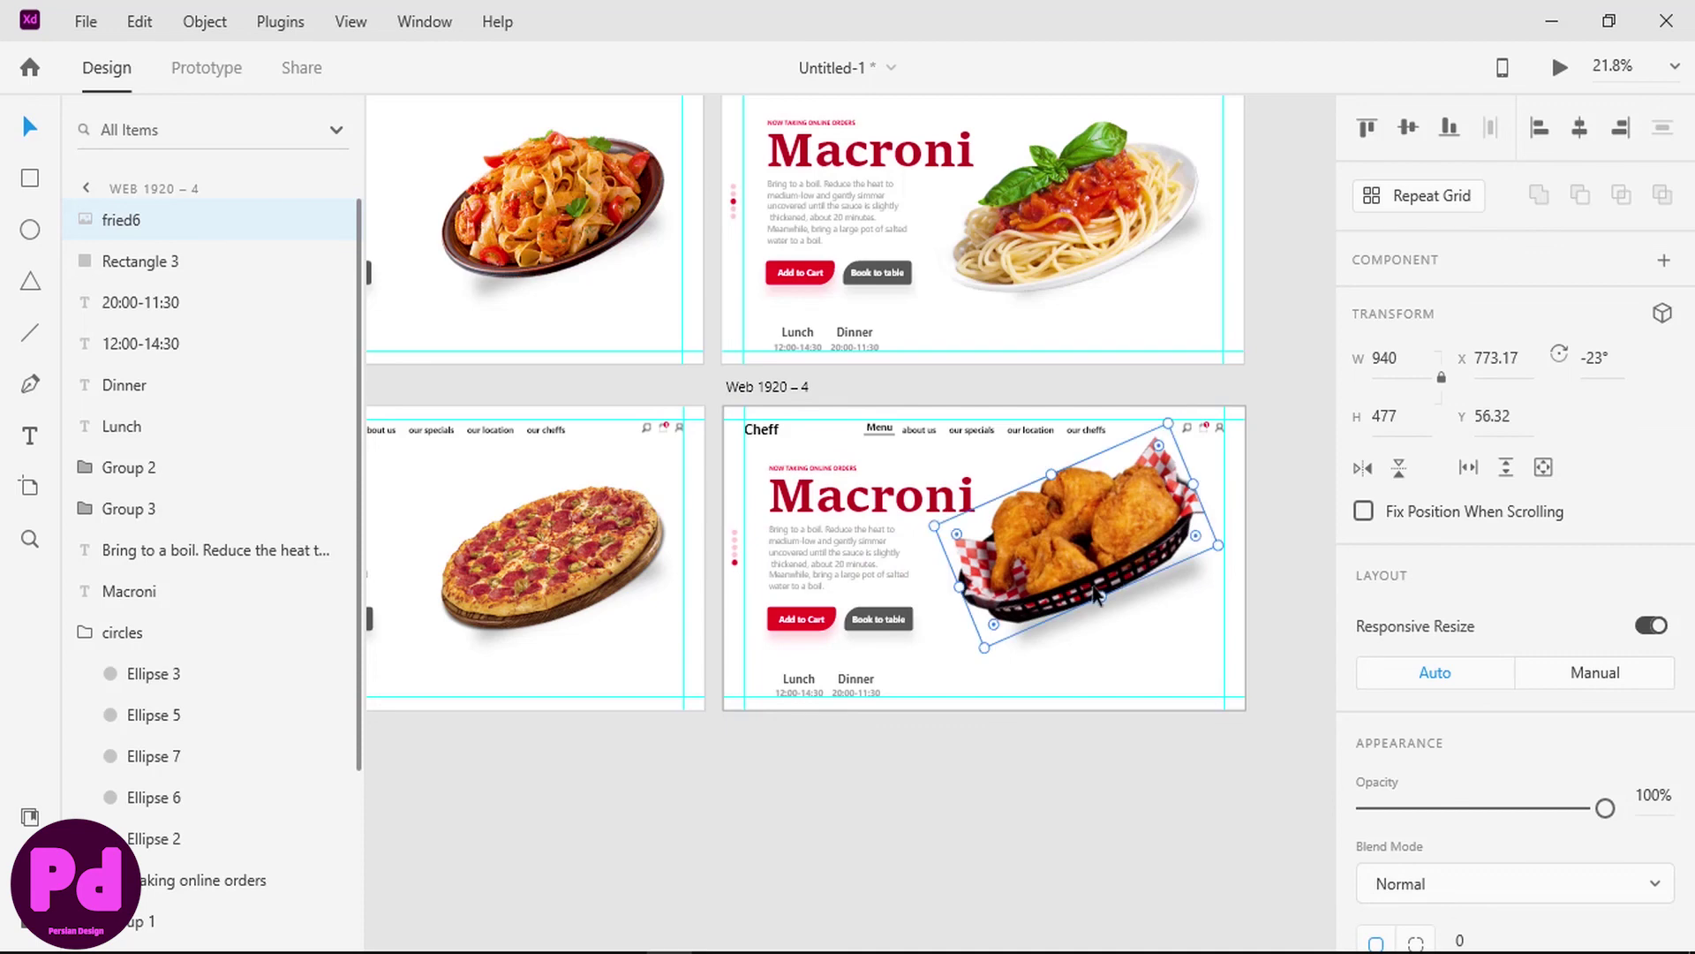
mouse_move(1100, 600)
mouse_down()
mouse_move(1084, 561)
mouse_move(1097, 603)
mouse_up()
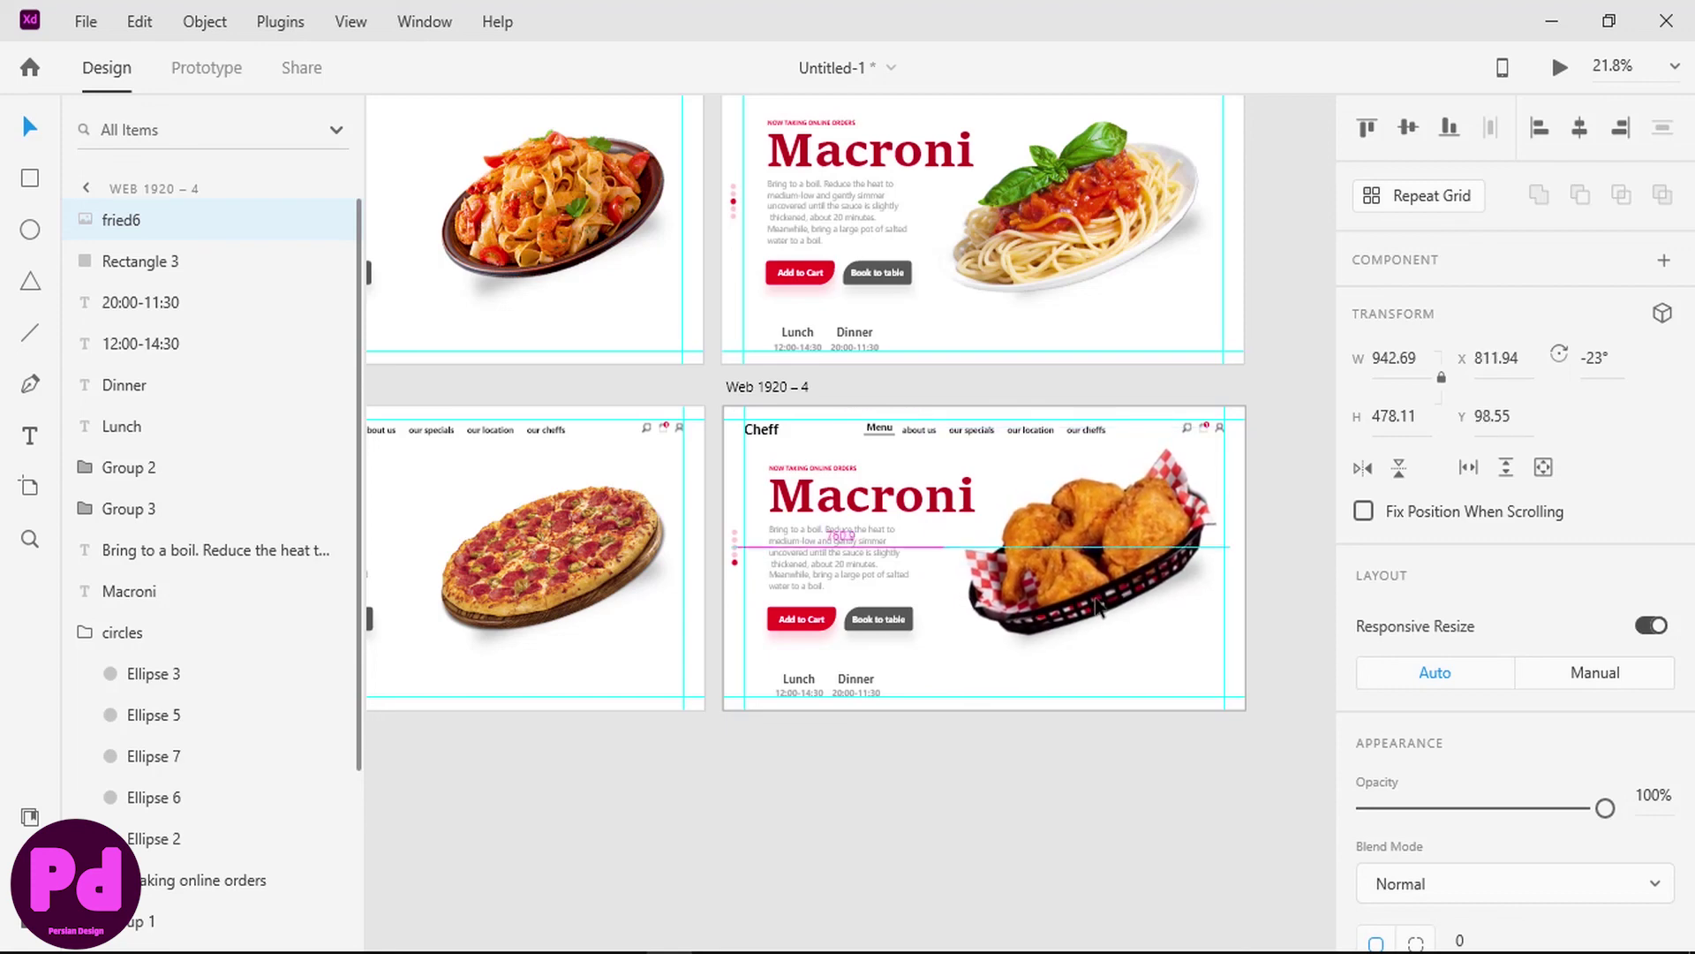
- Change the Macroni heading on the Web 1920 – 4 artboard to "Chiecken"
double_click(825, 501)
text(Chiecken)
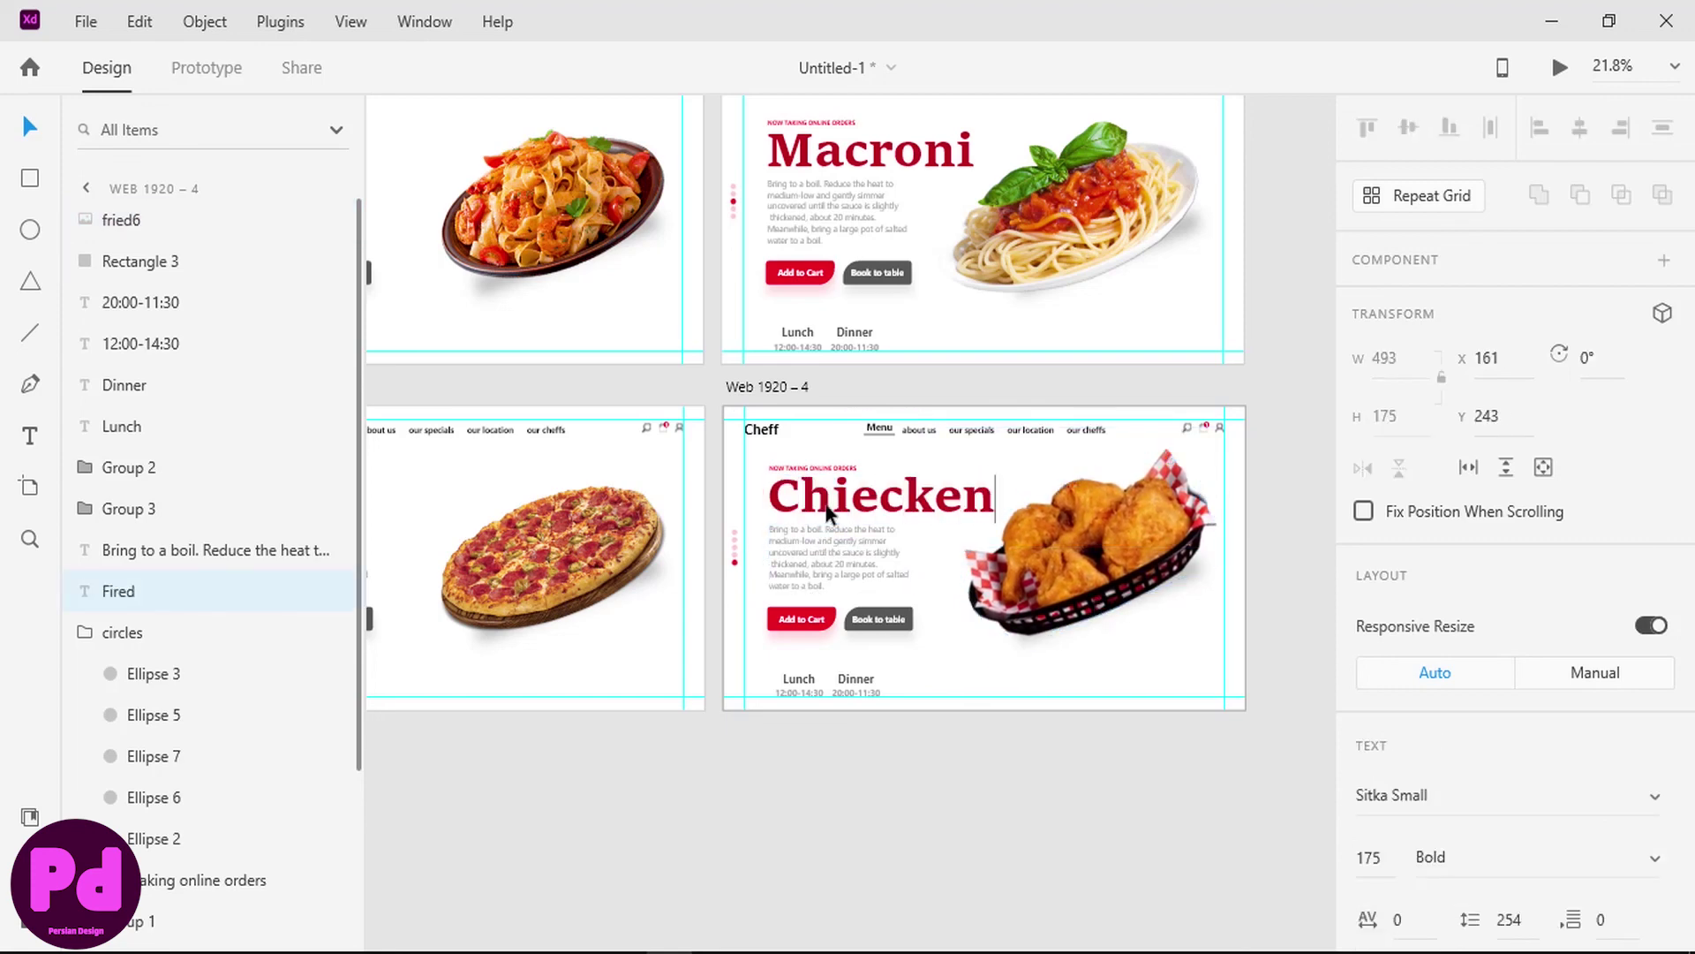
key(Escape)
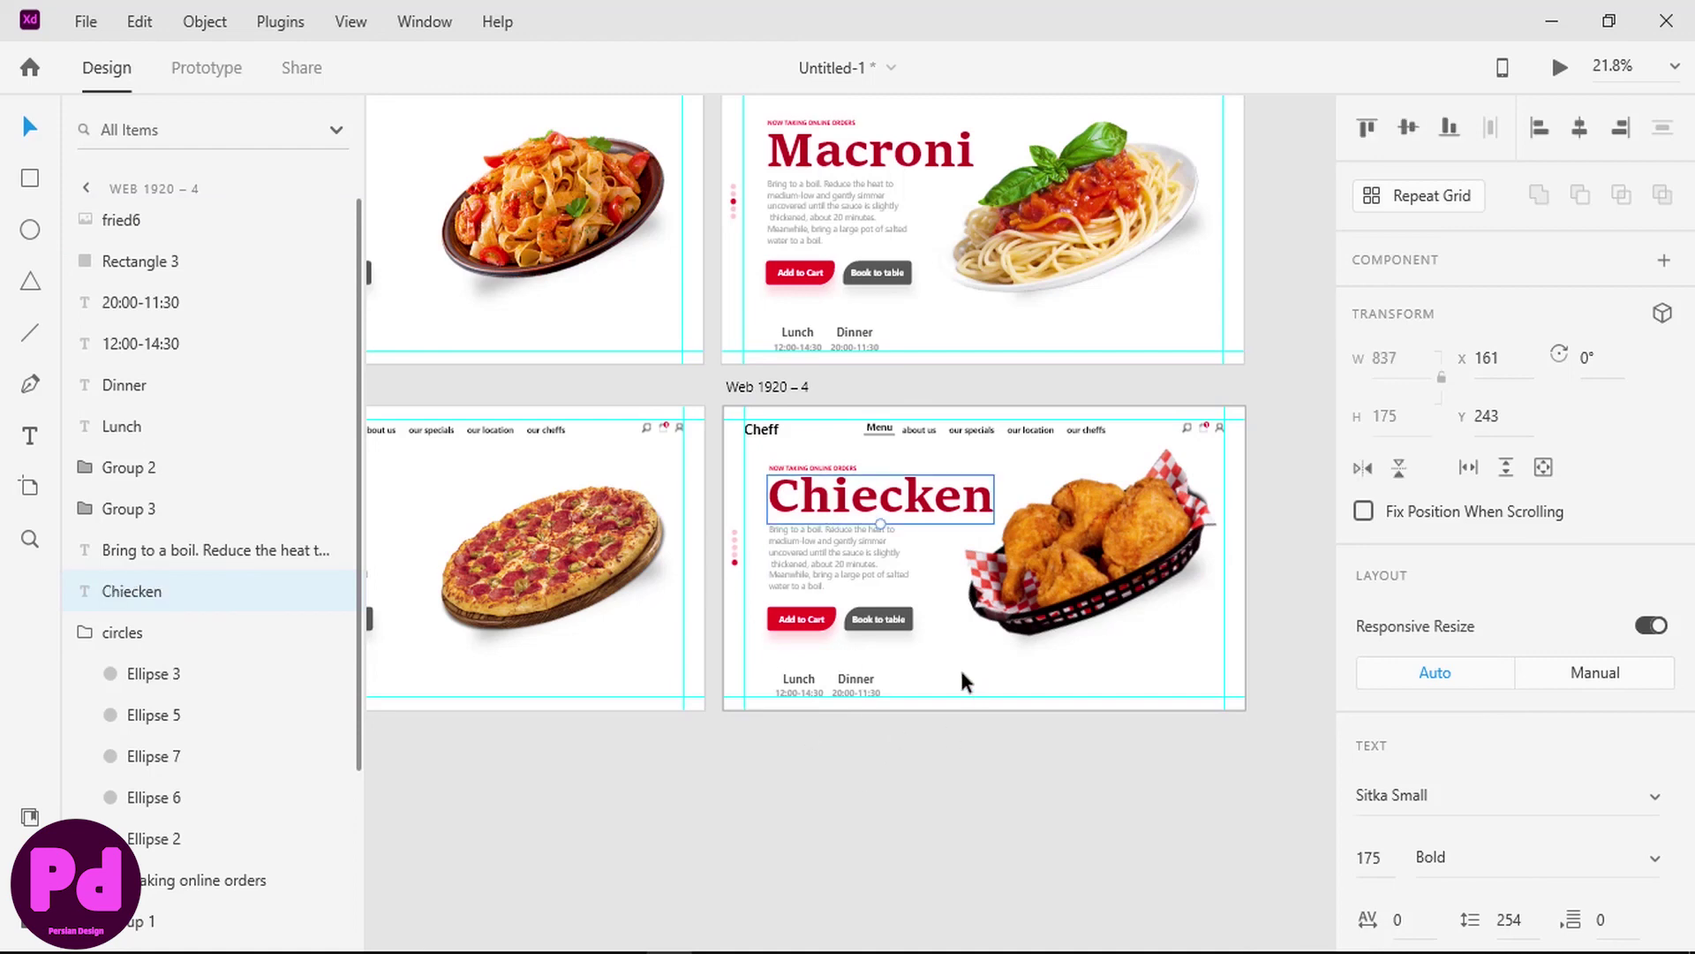
scroll(961, 666, up, 1)
key(ctrl+0)
key(Escape)
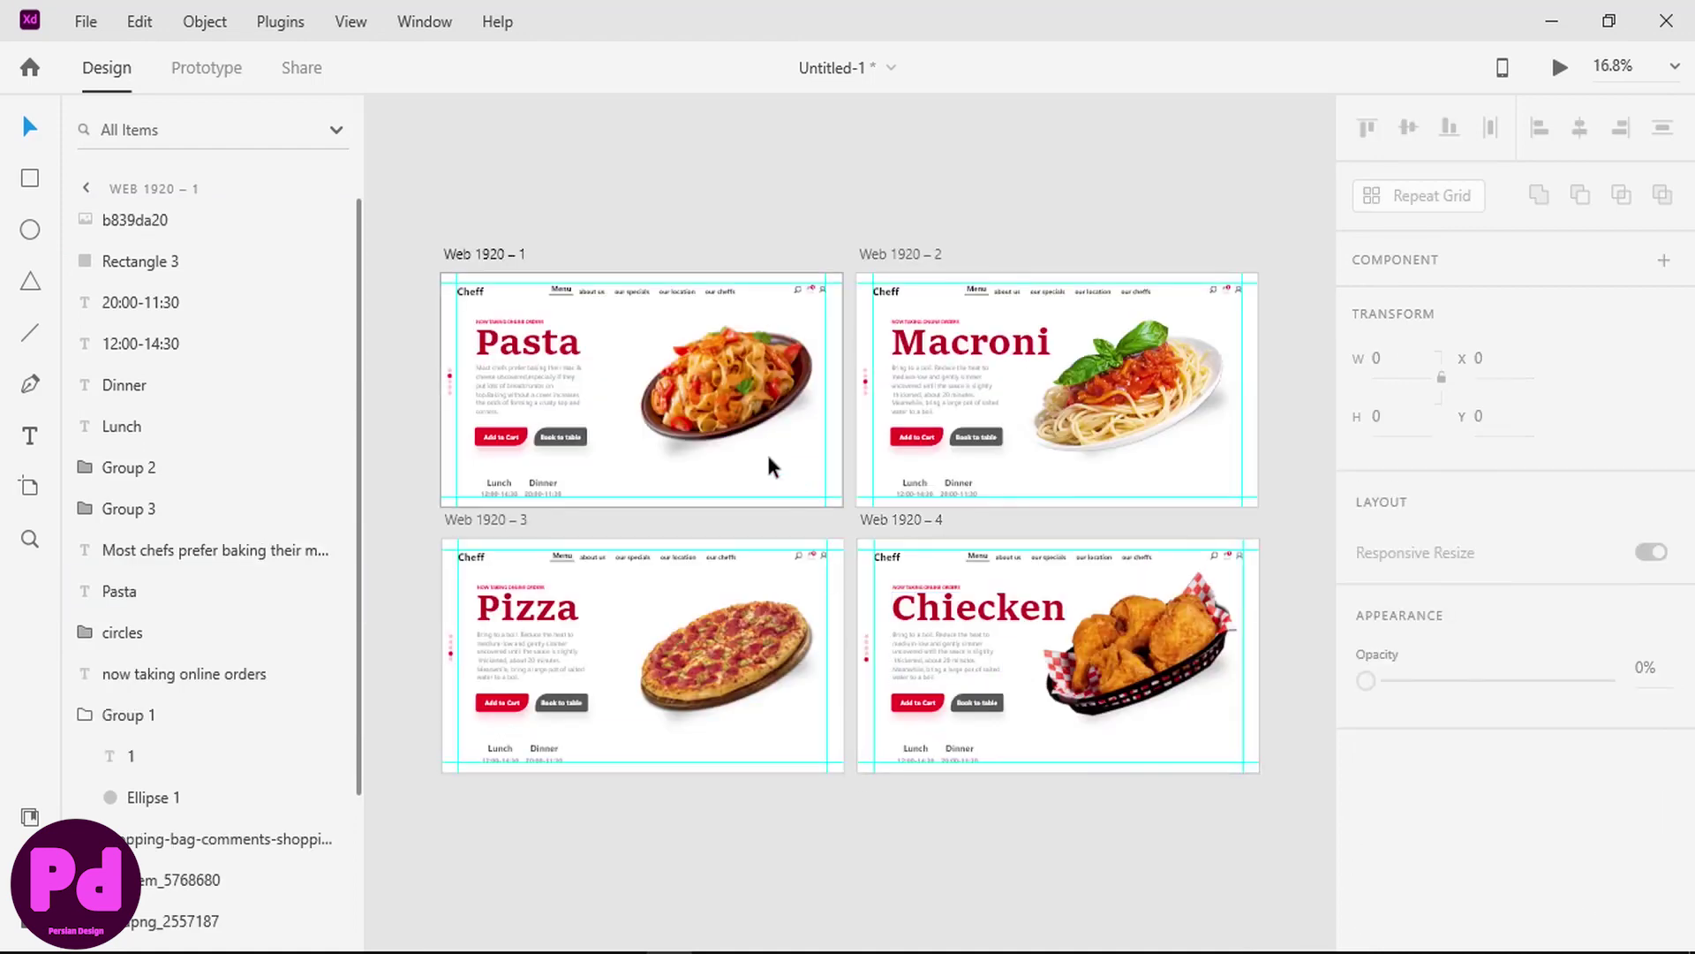
- Switch to prototyping mode and preview the transition from Web 1920 – 1 to Web 1920 – 2
click(188, 69)
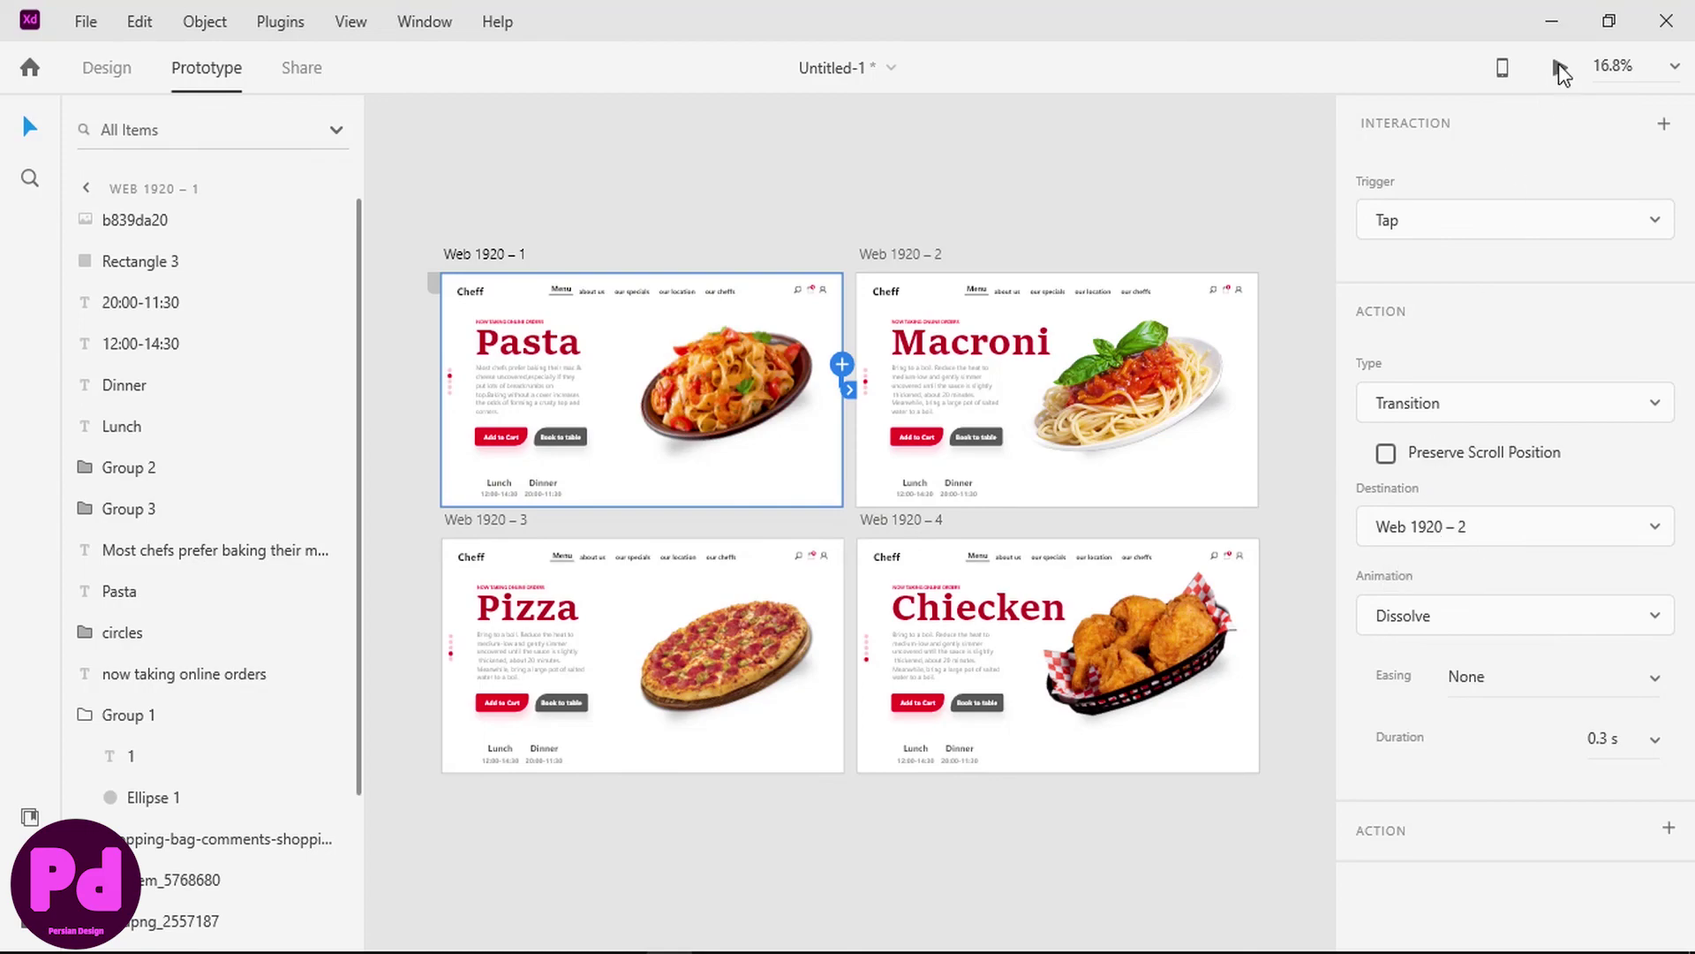
click(1559, 66)
click(844, 384)
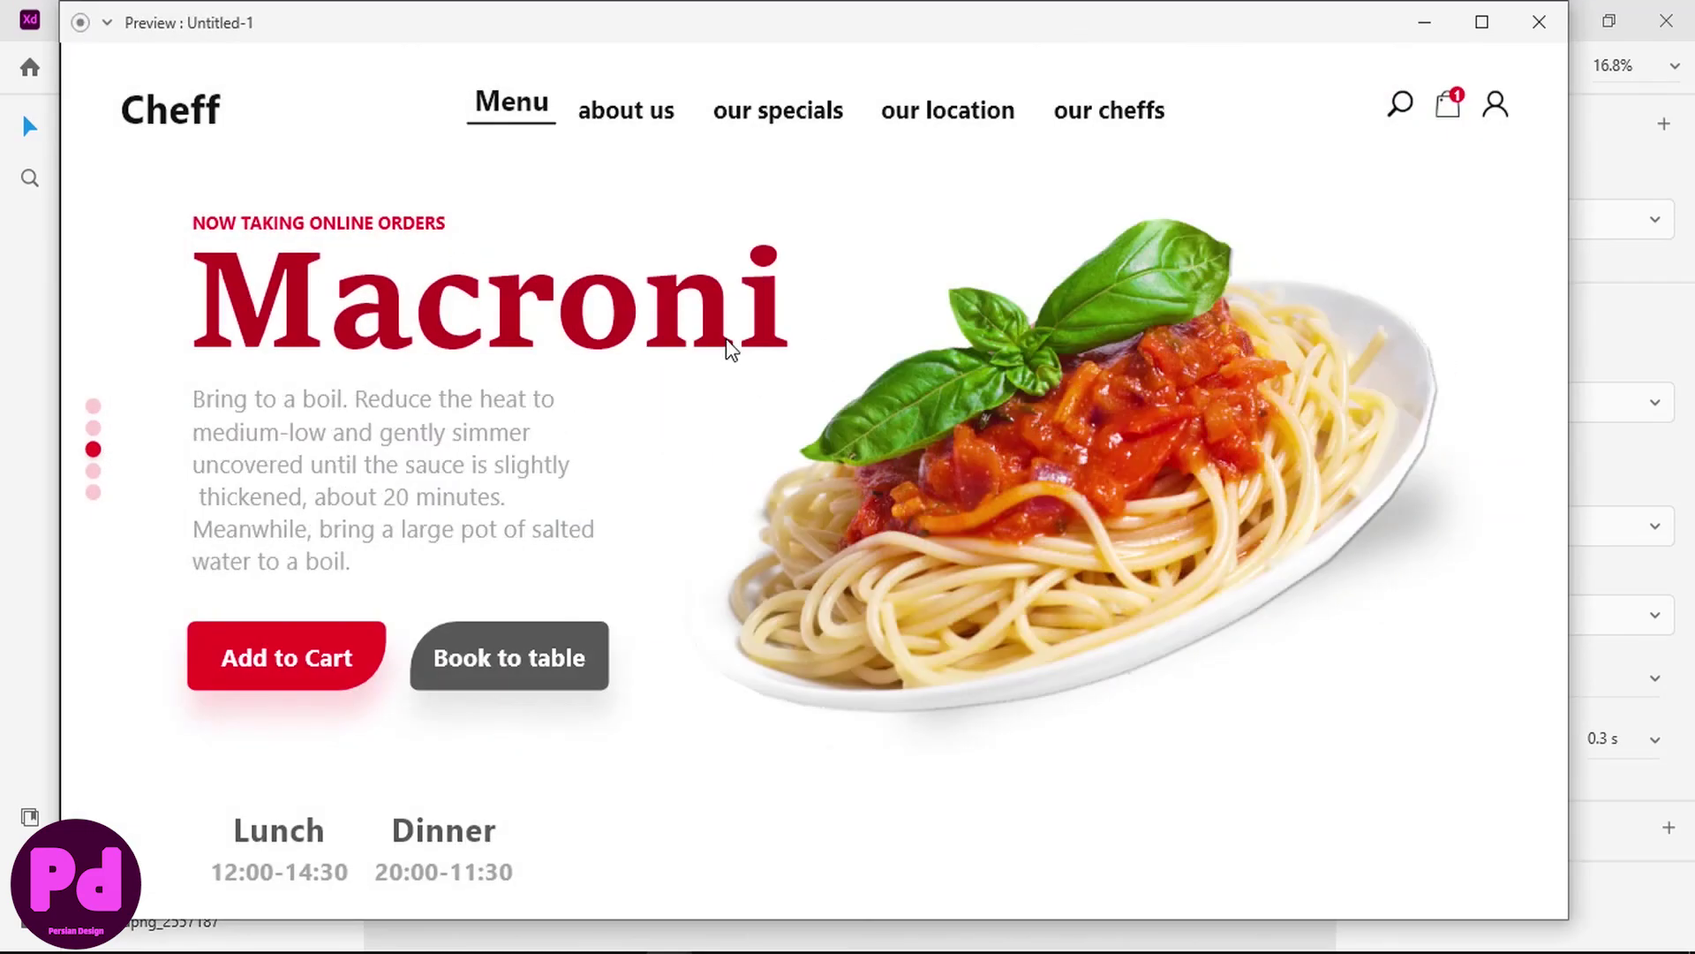
click(1539, 21)
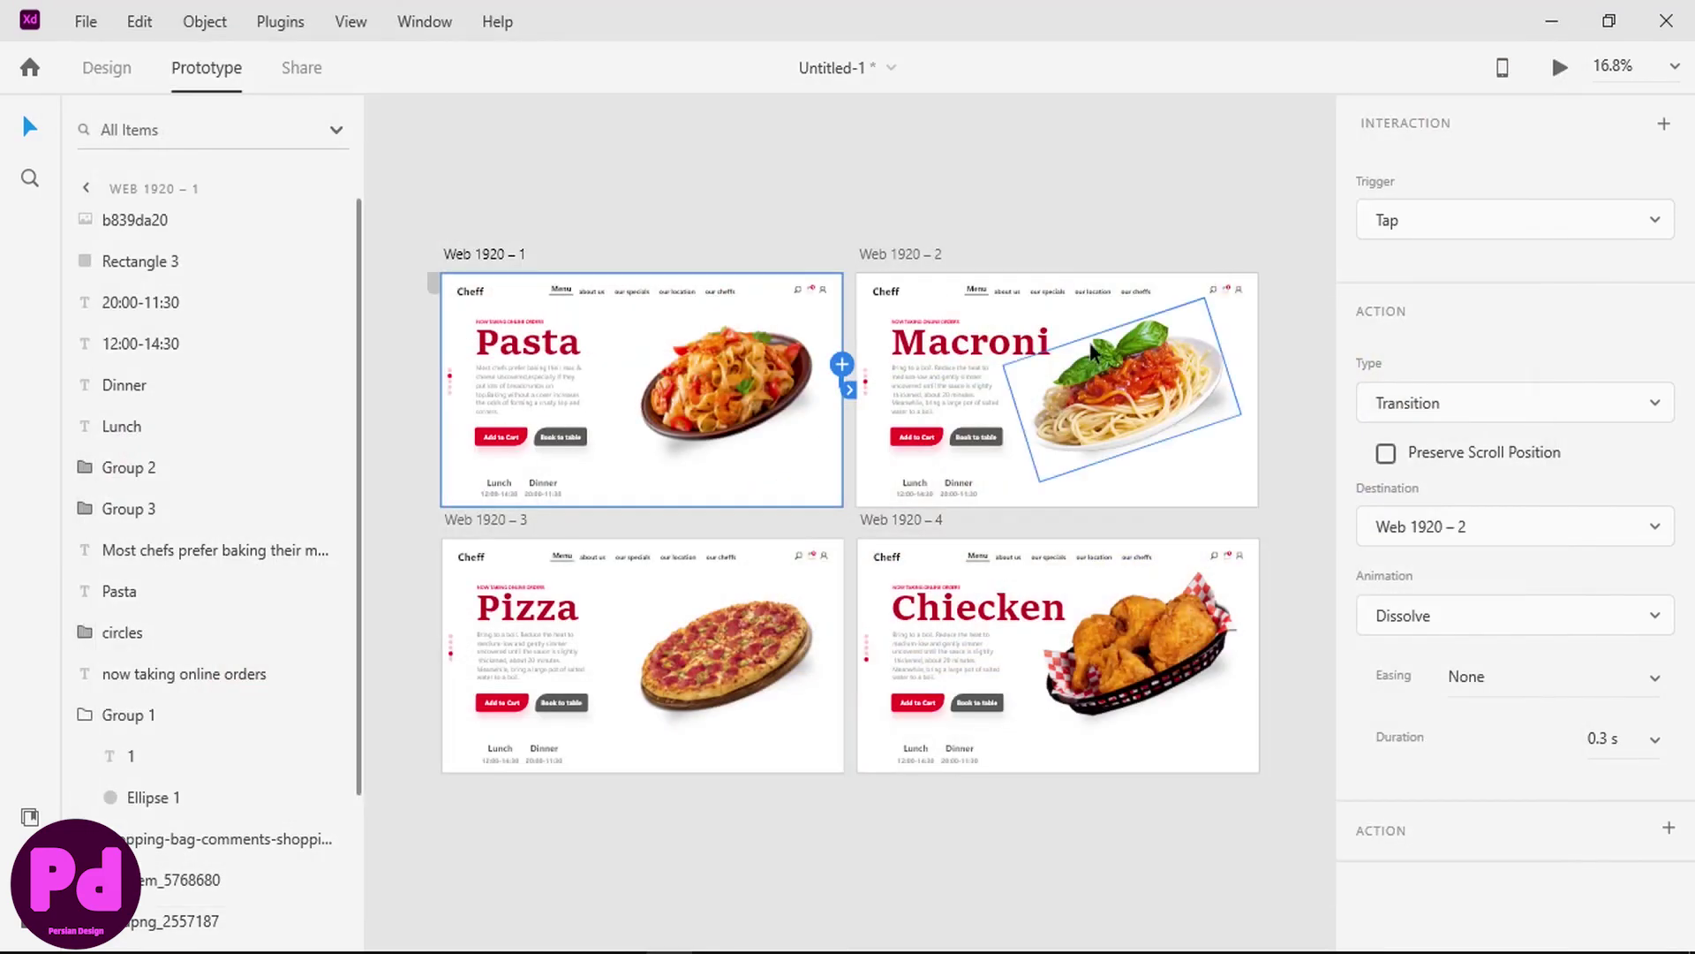
- Link Web 1920 – 2 to Web 1920 – 3 and Web 1920 – 3 to Web 1920 – 4 with prototype transitions
click(1015, 380)
click(1211, 453)
drag(1258, 364, 707, 629)
click(724, 654)
click(486, 520)
drag(843, 629, 946, 211)
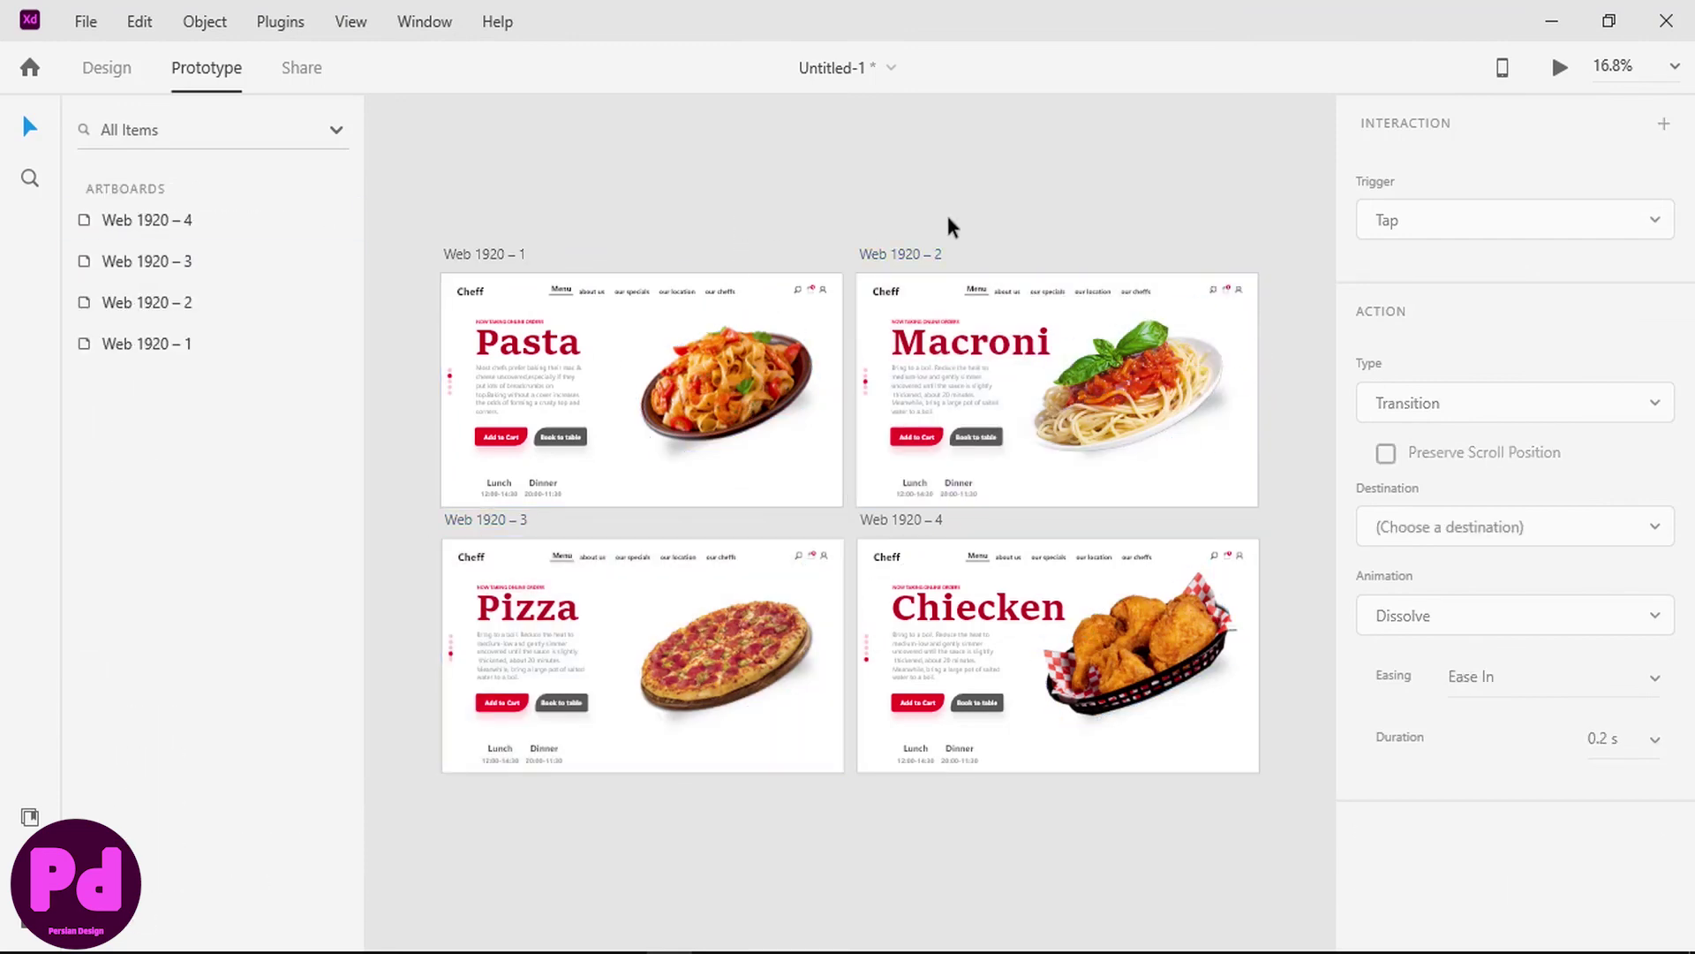
- Preview the prototype and tap through the Pasta, Macroni, Pizza and Chiecken screens in sequence
click(1558, 69)
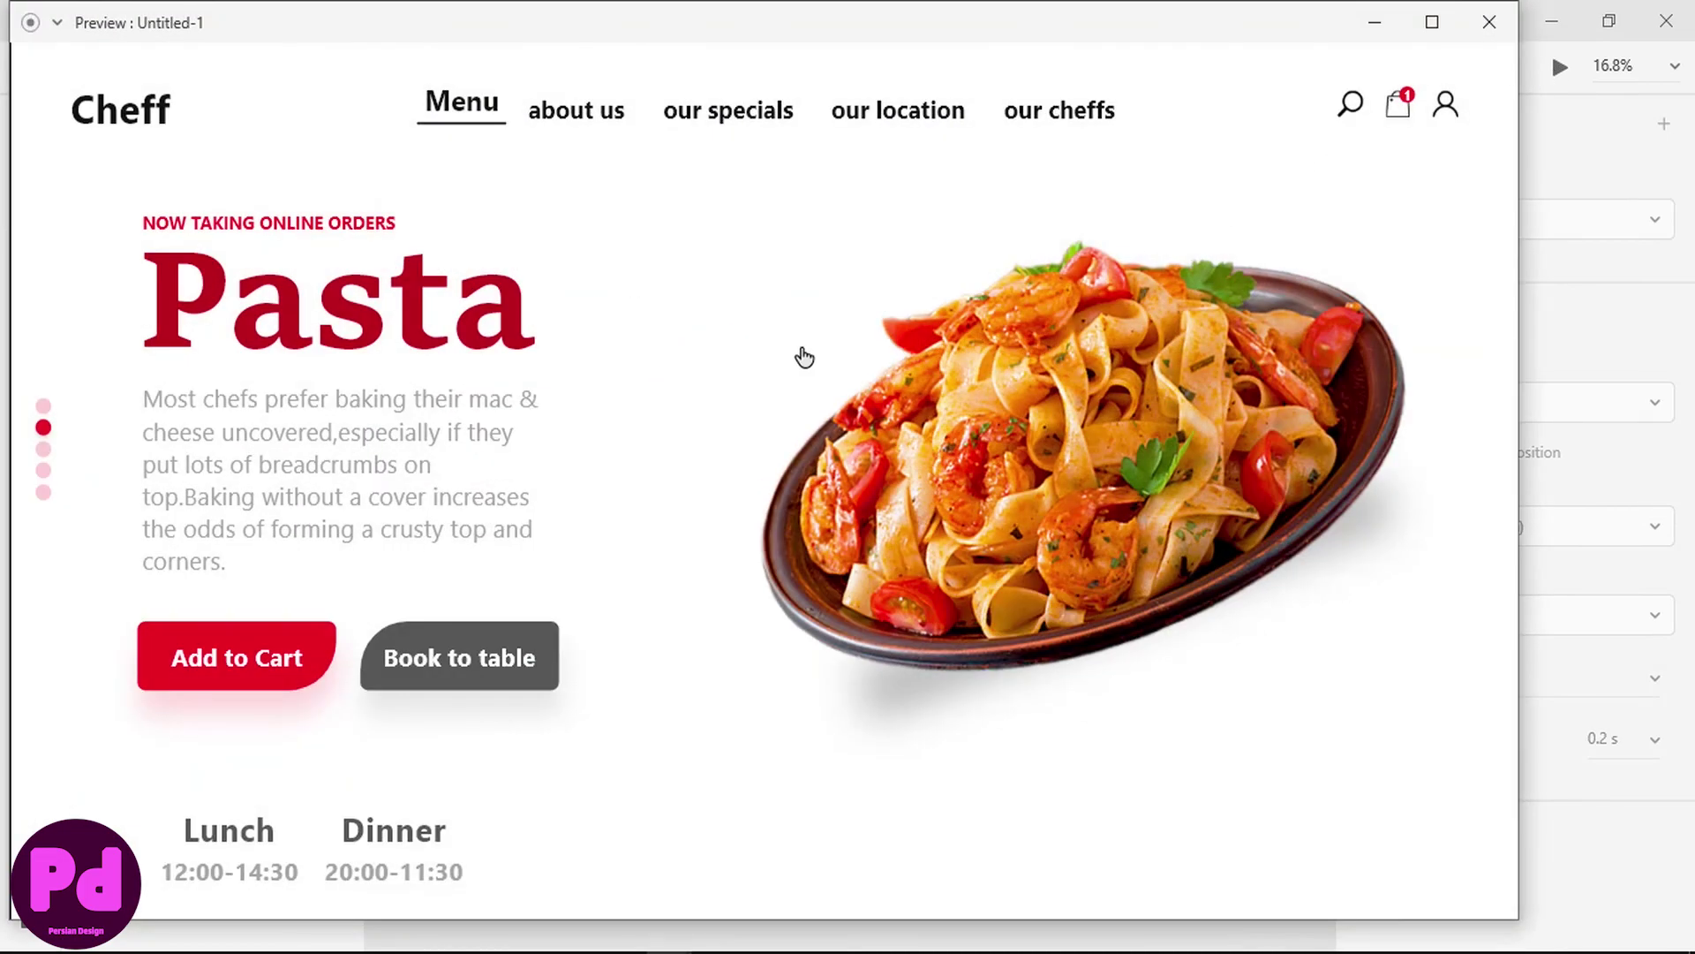
click(1087, 340)
click(919, 335)
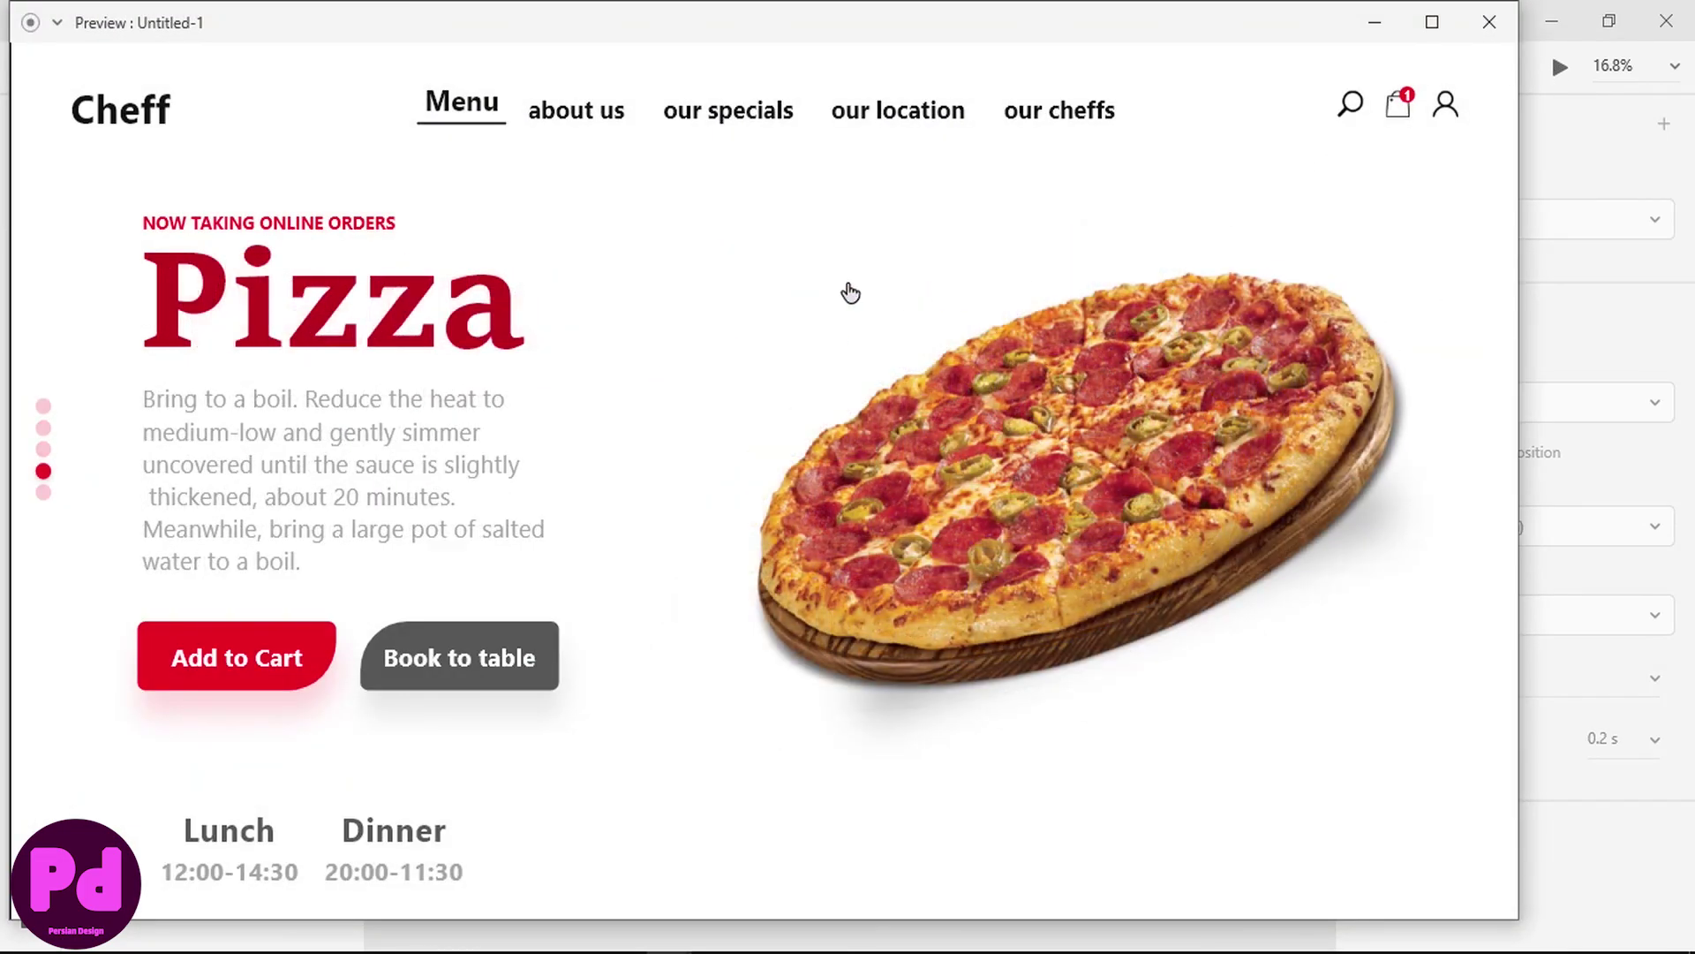
click(1099, 293)
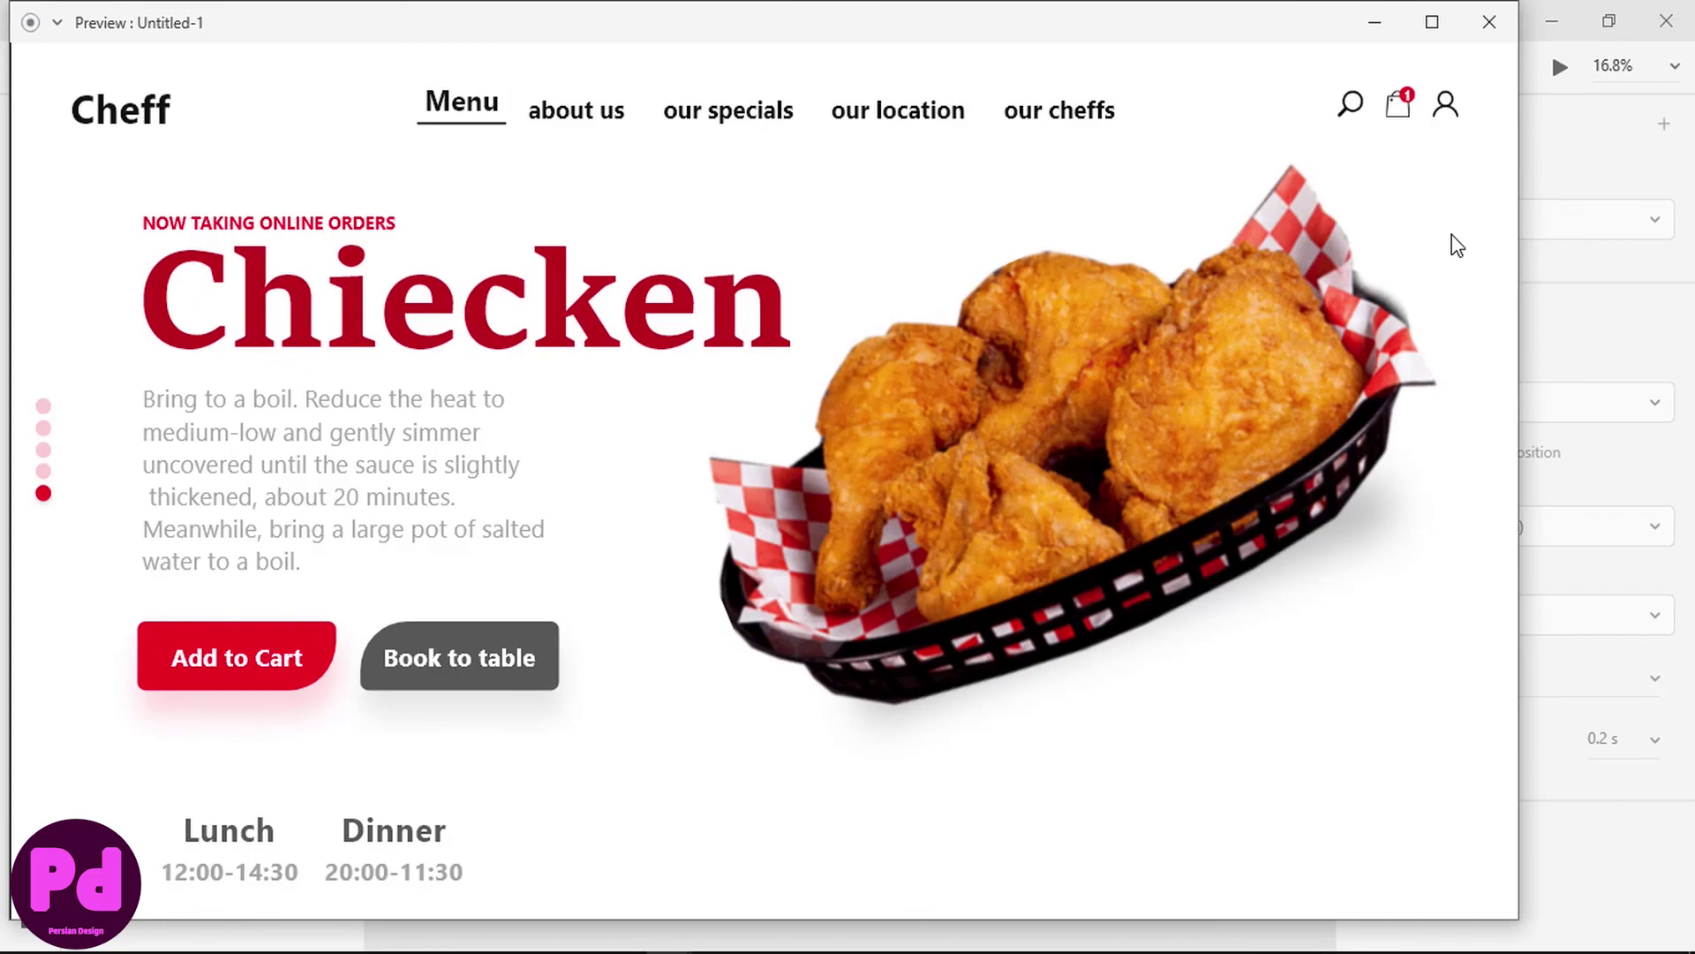